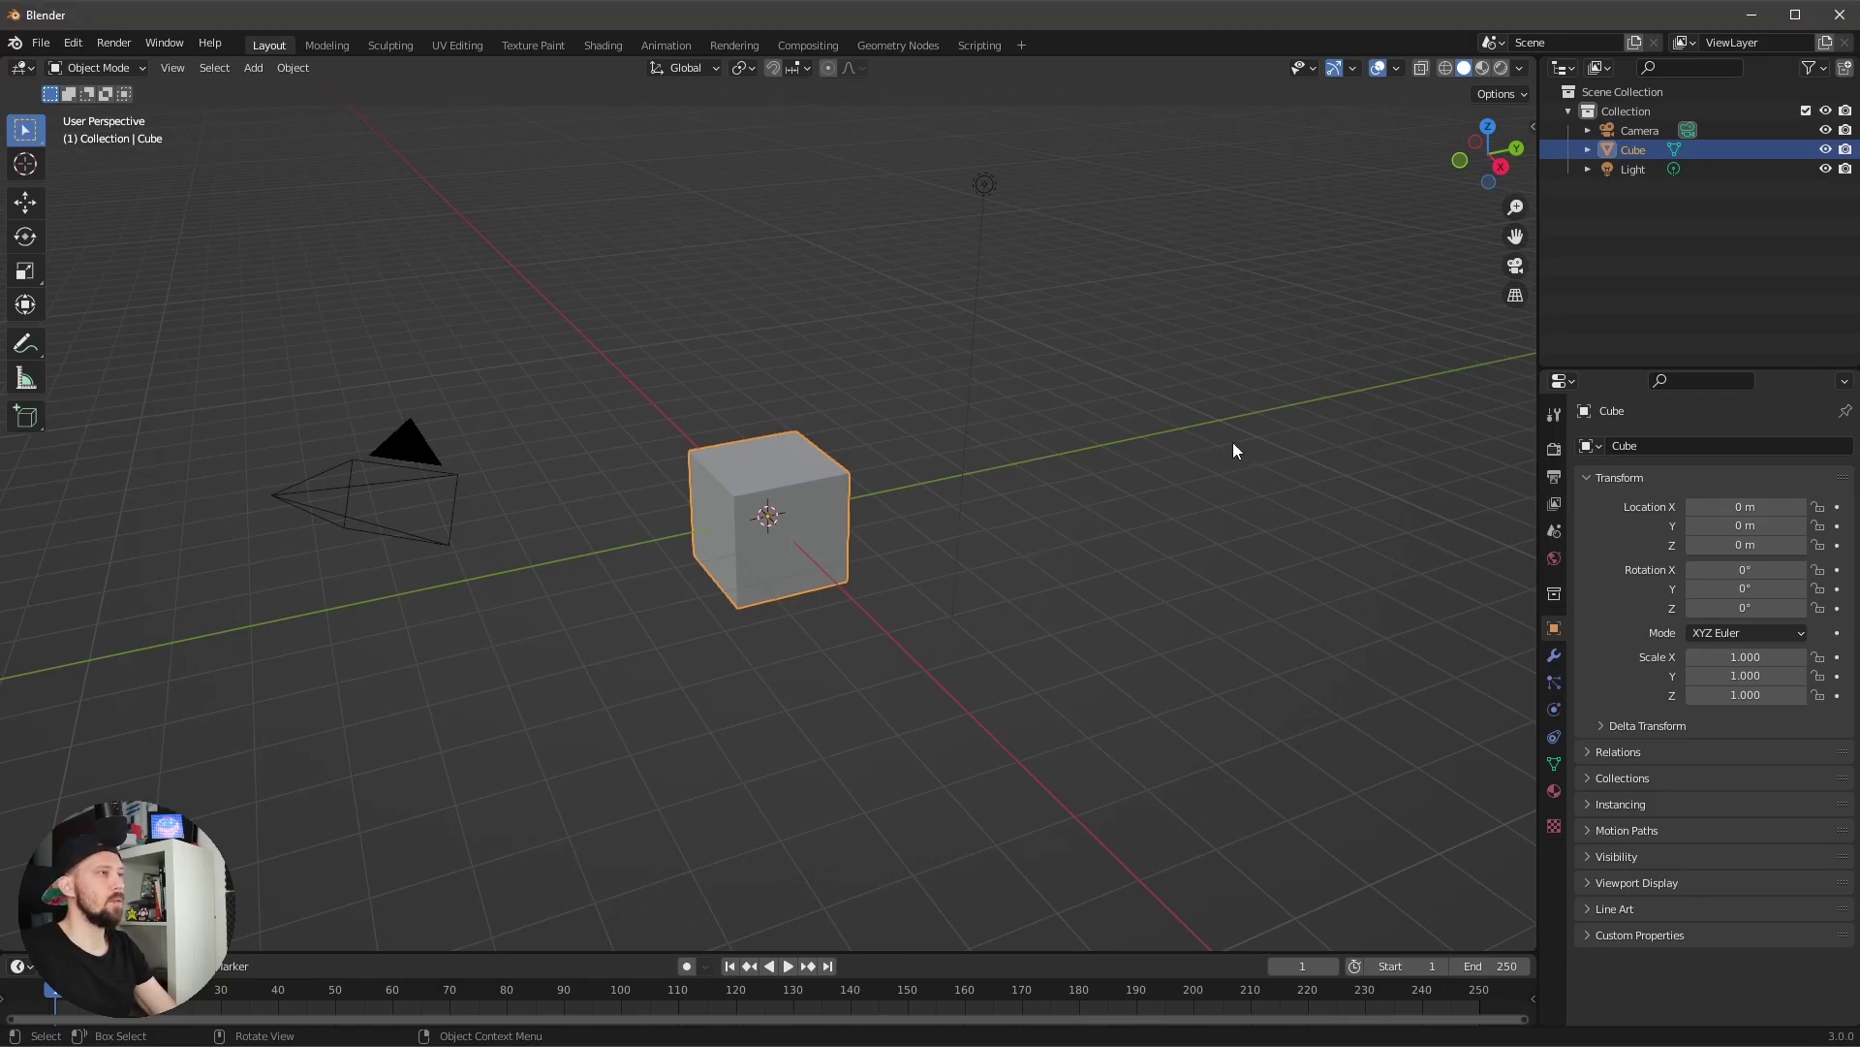
- Paste the copied container and human figure models into the scene and display them in Material Preview shading
left_click(1213, 463)
key("ctrl+v")
middle_click_drag(1165, 487, 1037, 462)
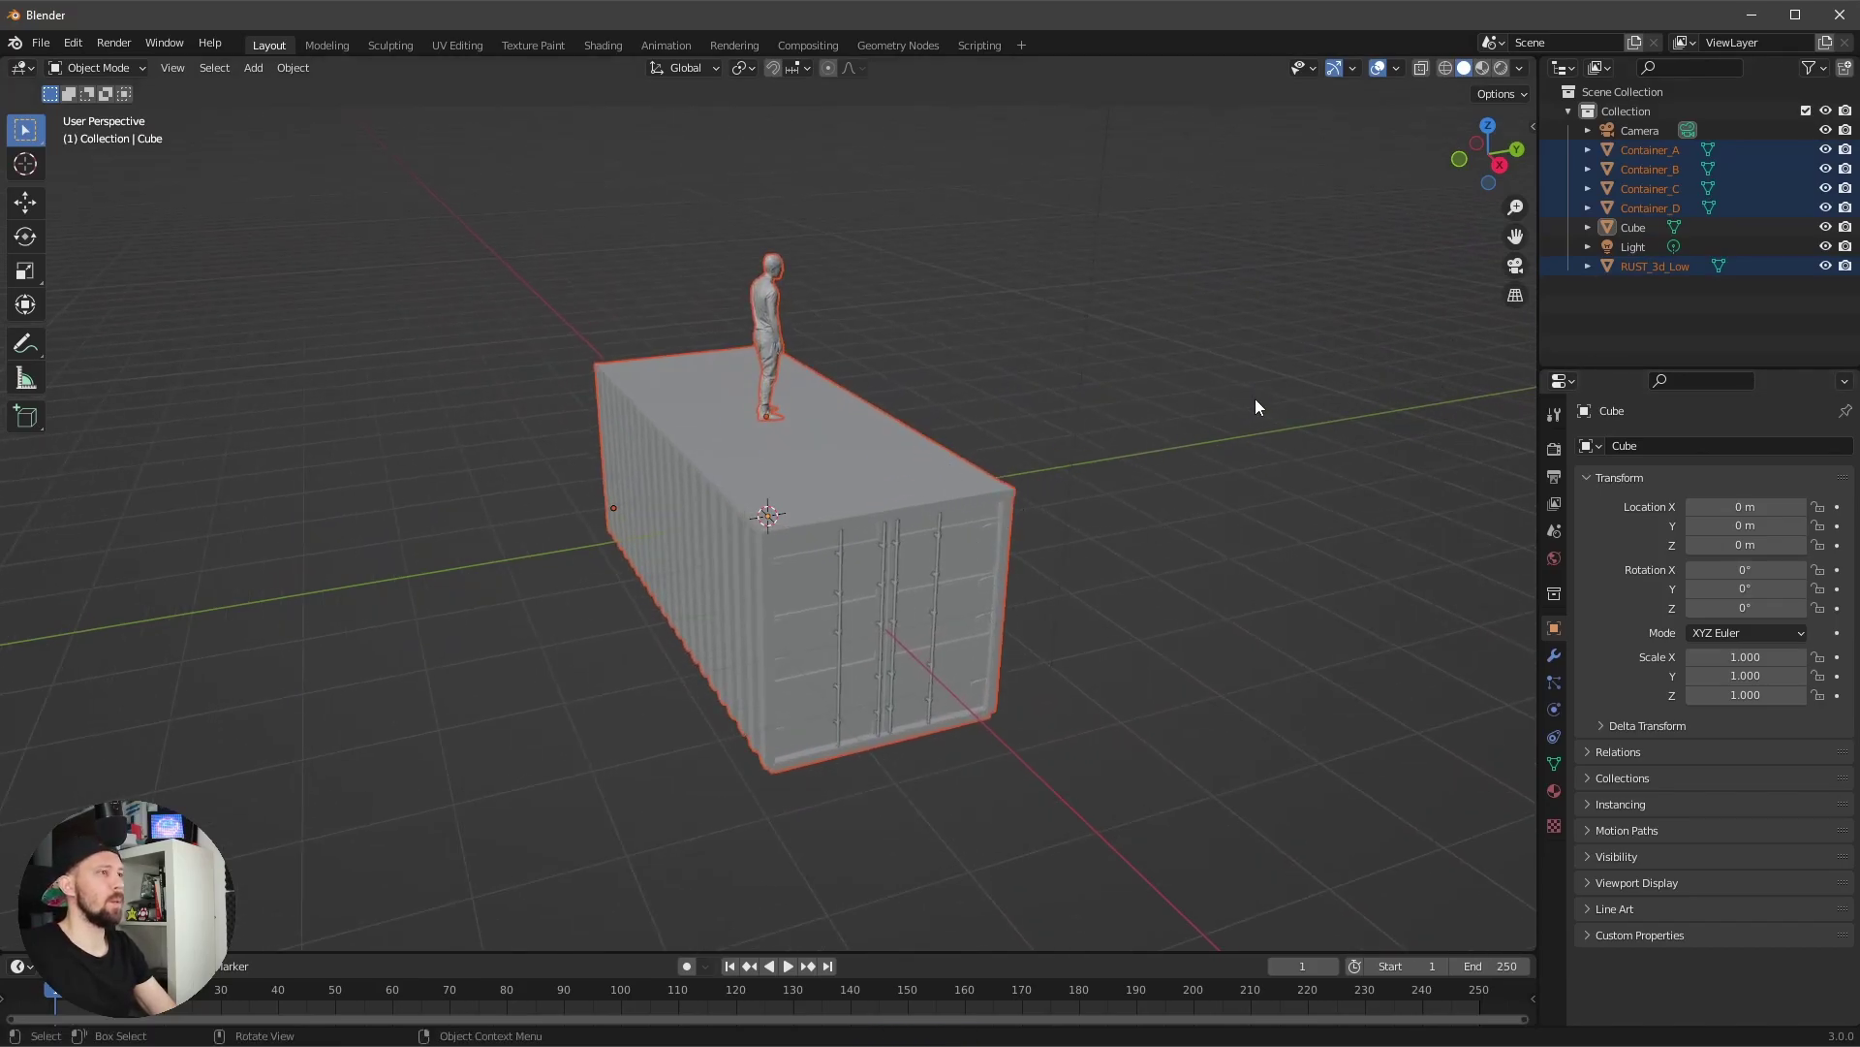
left_click(1618, 312)
key("z")
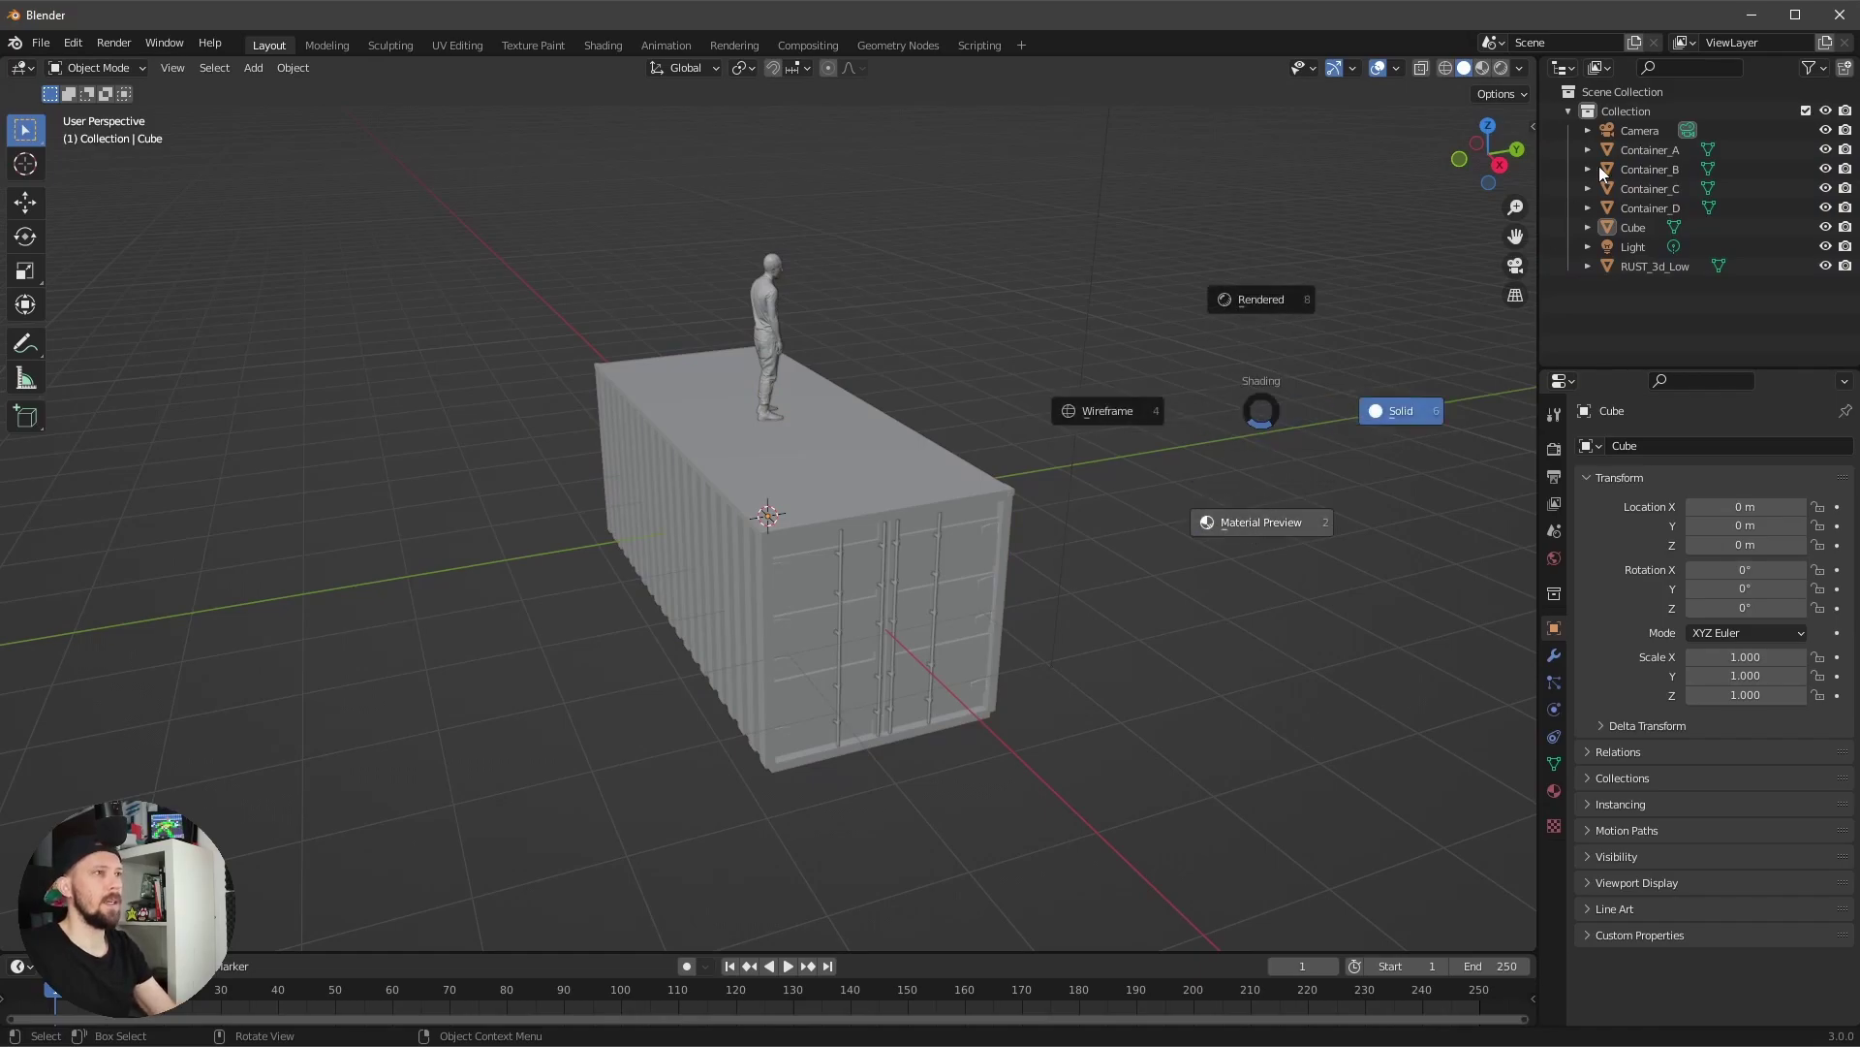
key("2")
- Examine the colour variants of Container_A to Container_D by toggling their visibility, leaving all four shown
left_click(1654, 149)
left_click(1651, 206)
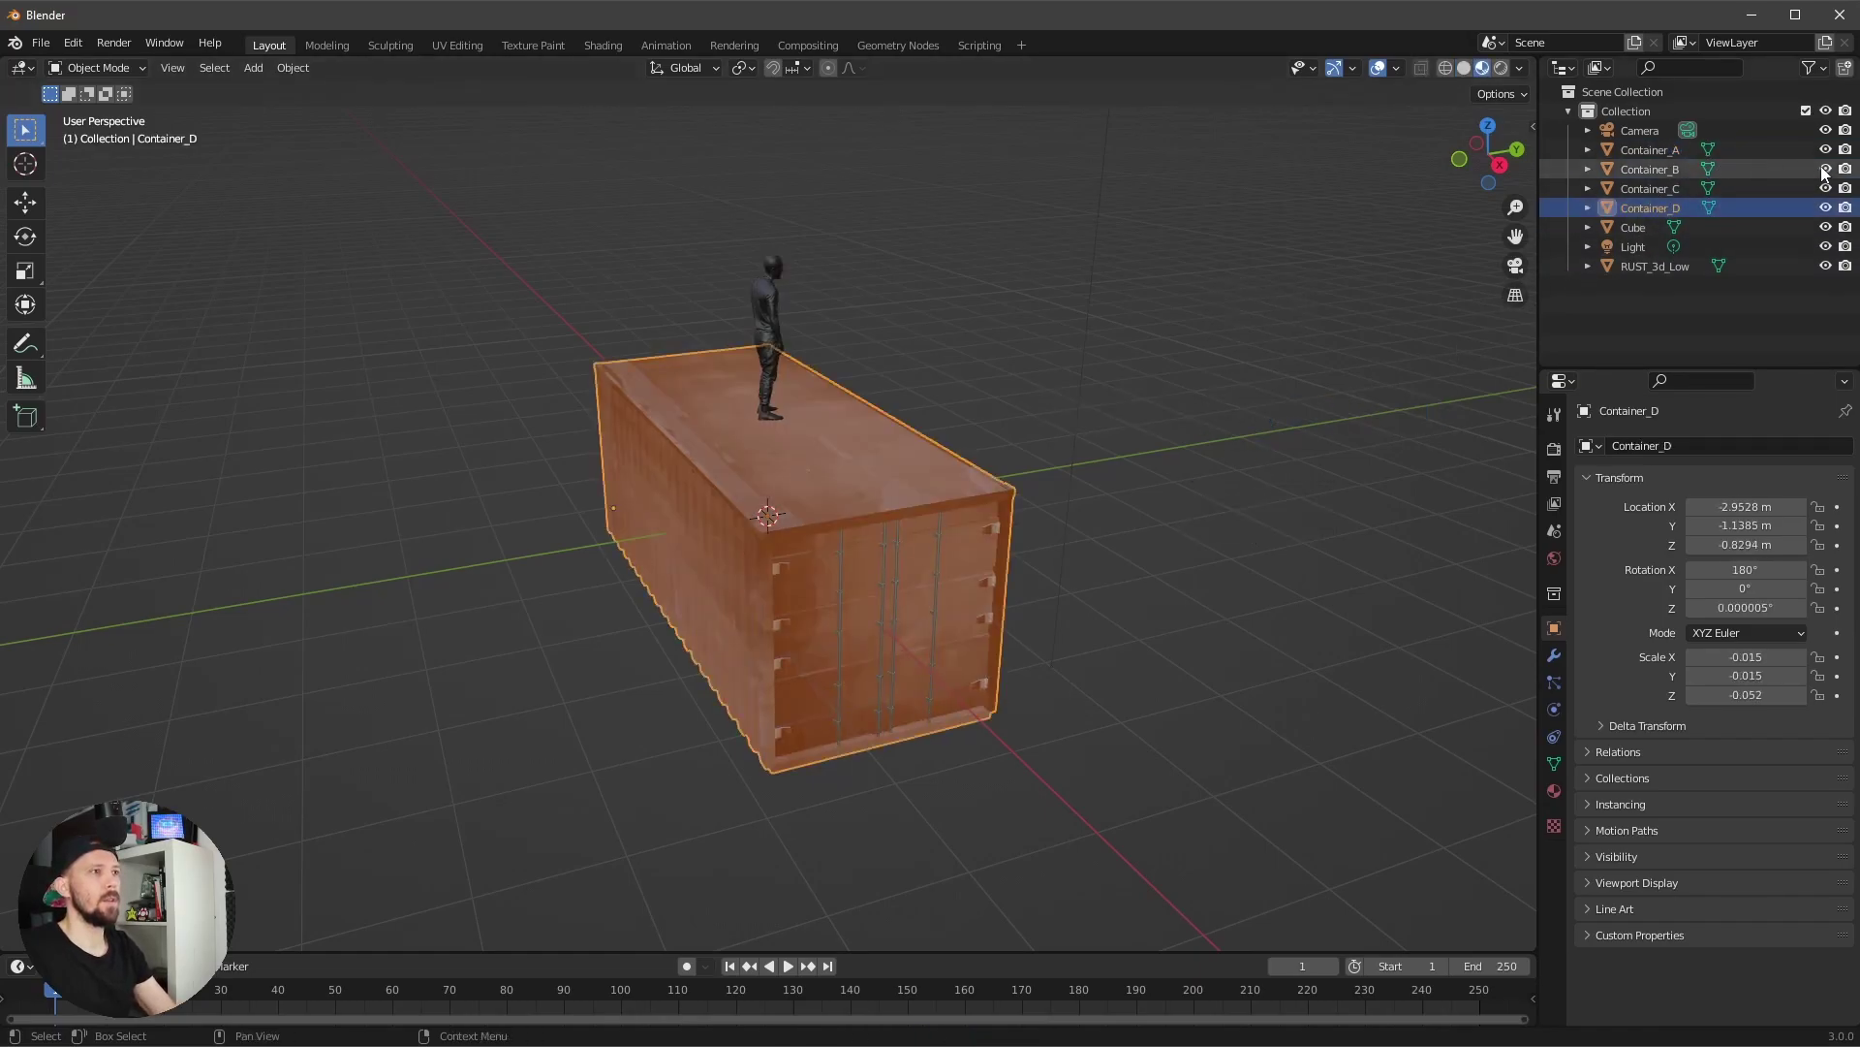
left_click_drag(1825, 208, 1827, 171)
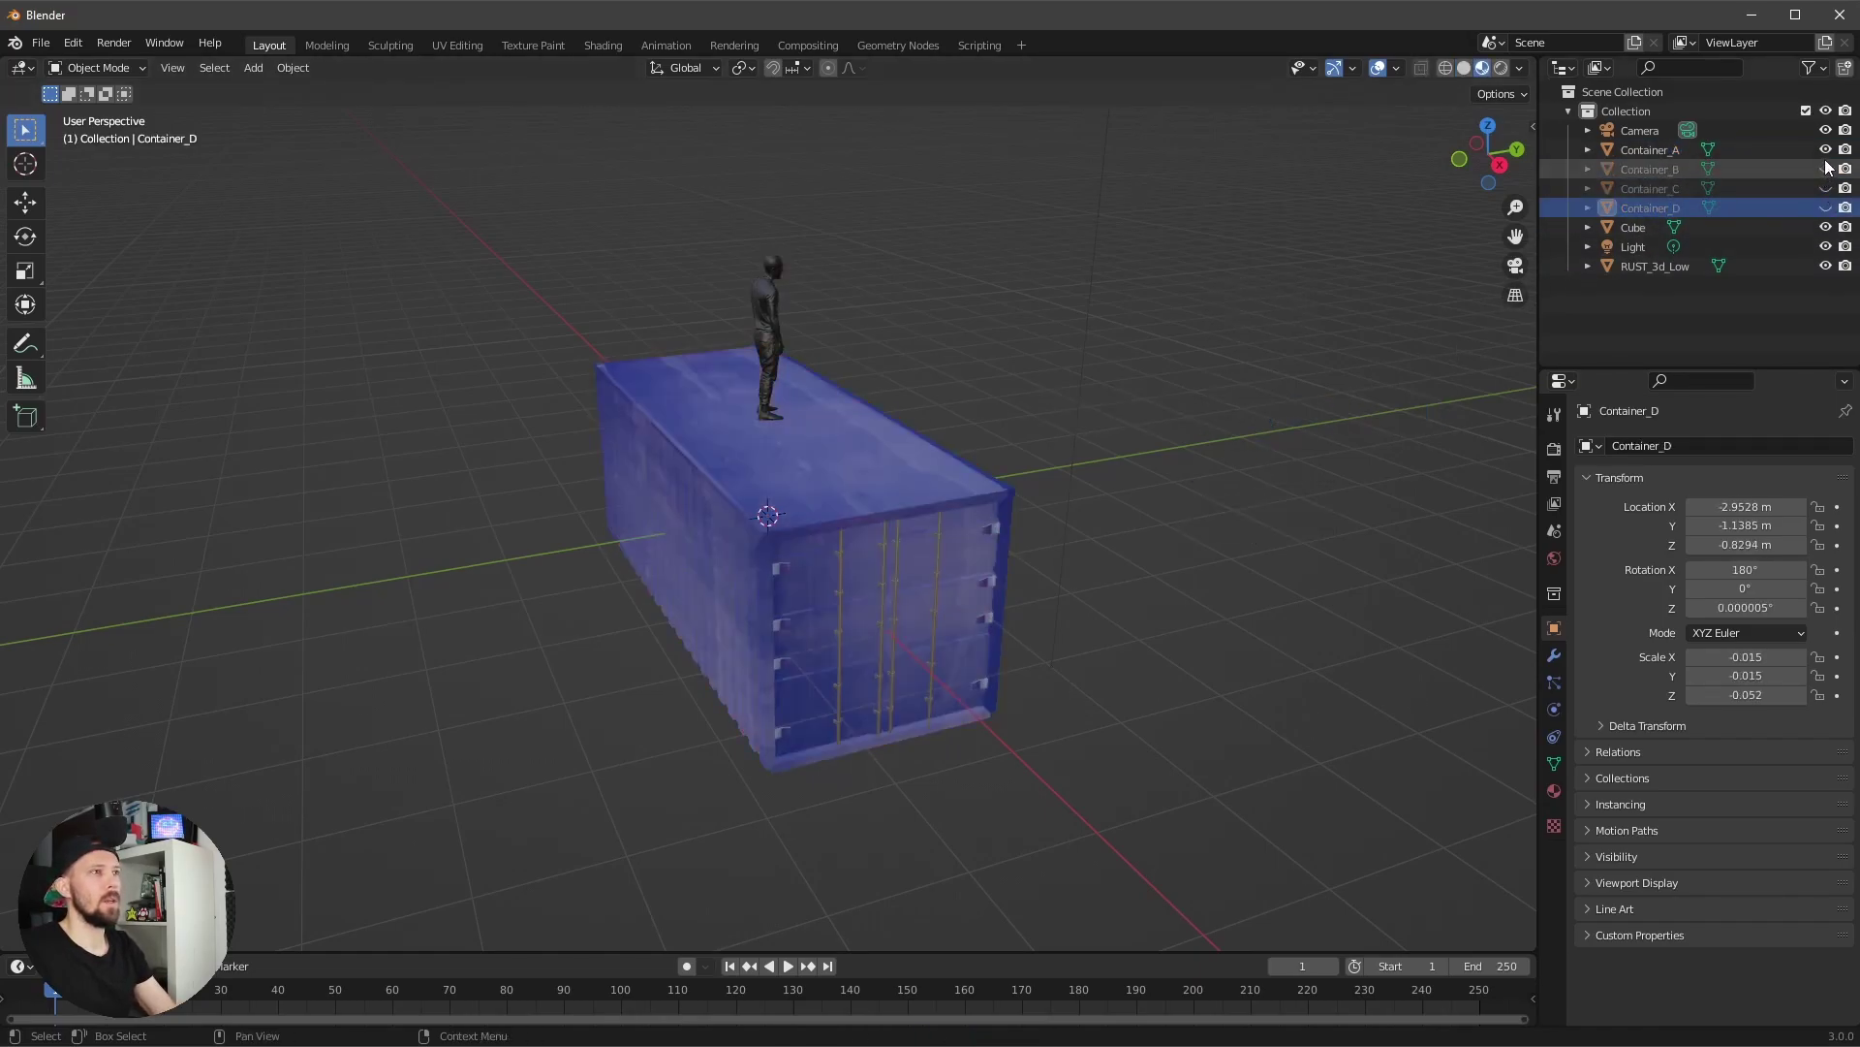
left_click(1825, 149)
left_click(1826, 188)
left_click(1827, 190)
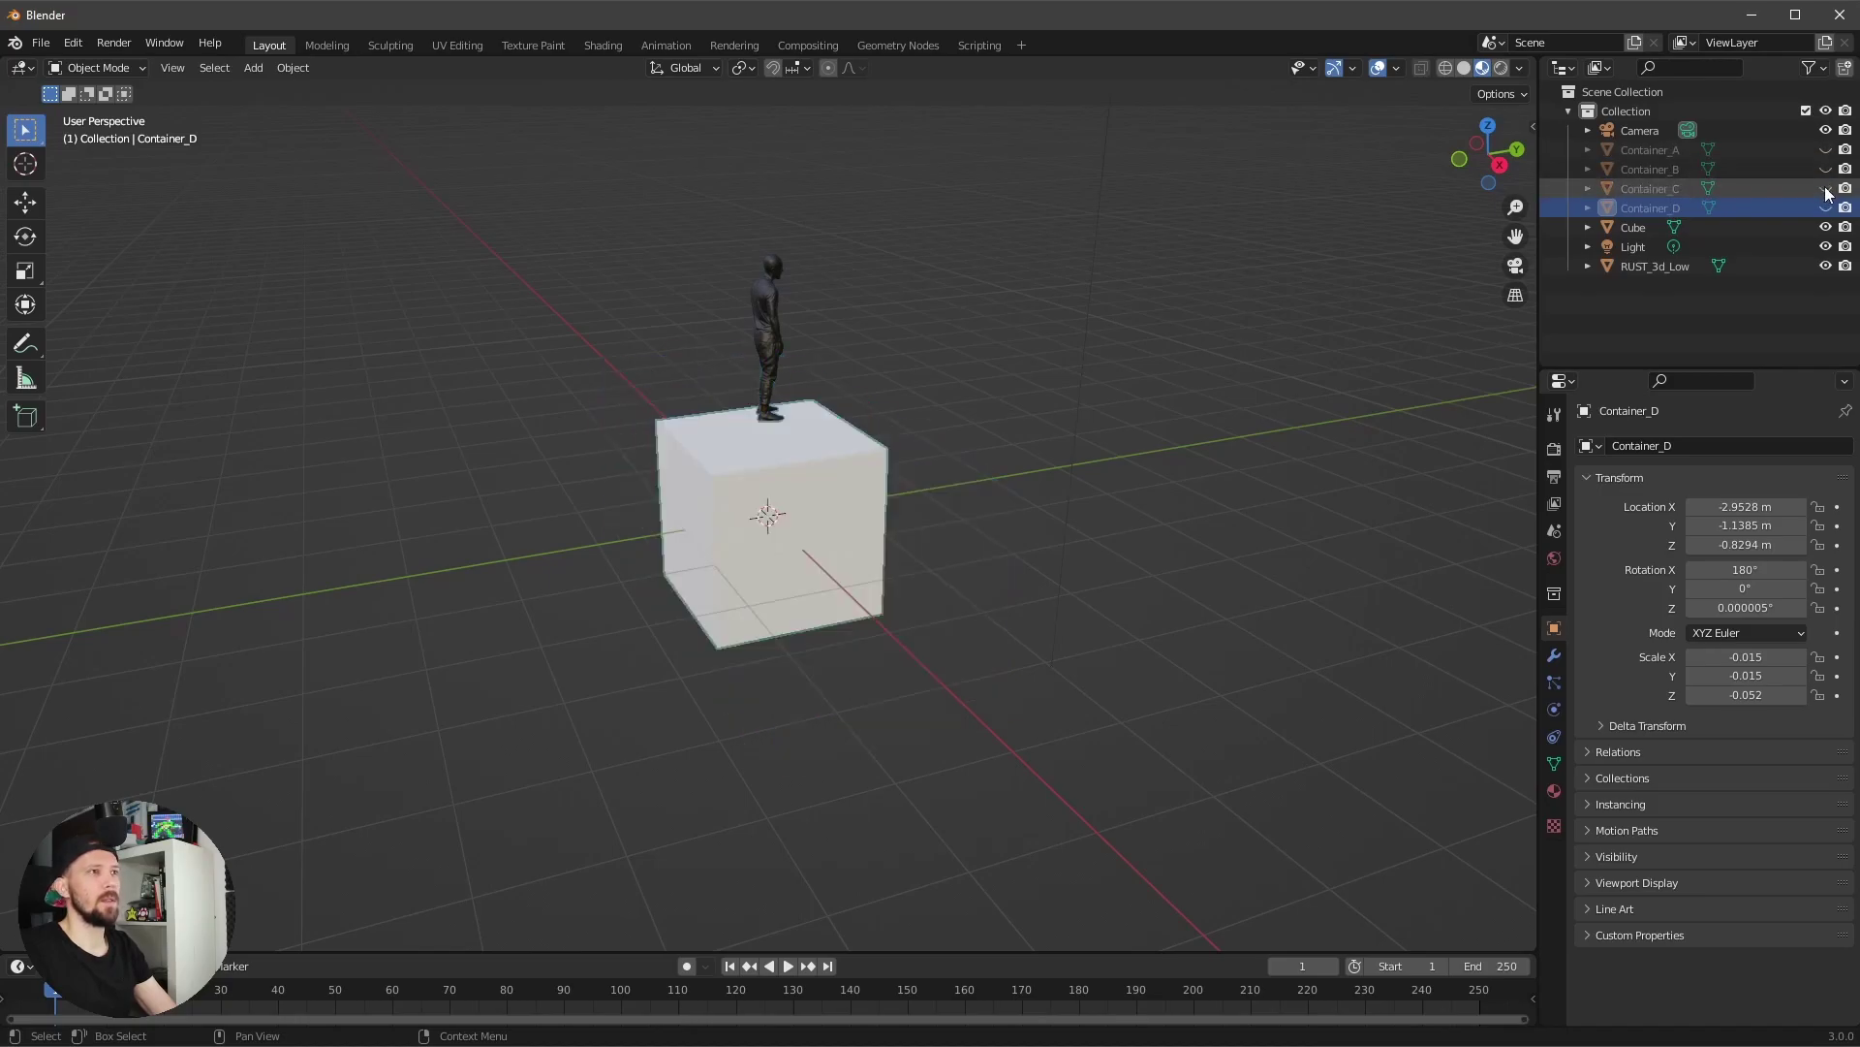
left_click(1827, 190)
left_click(1826, 170)
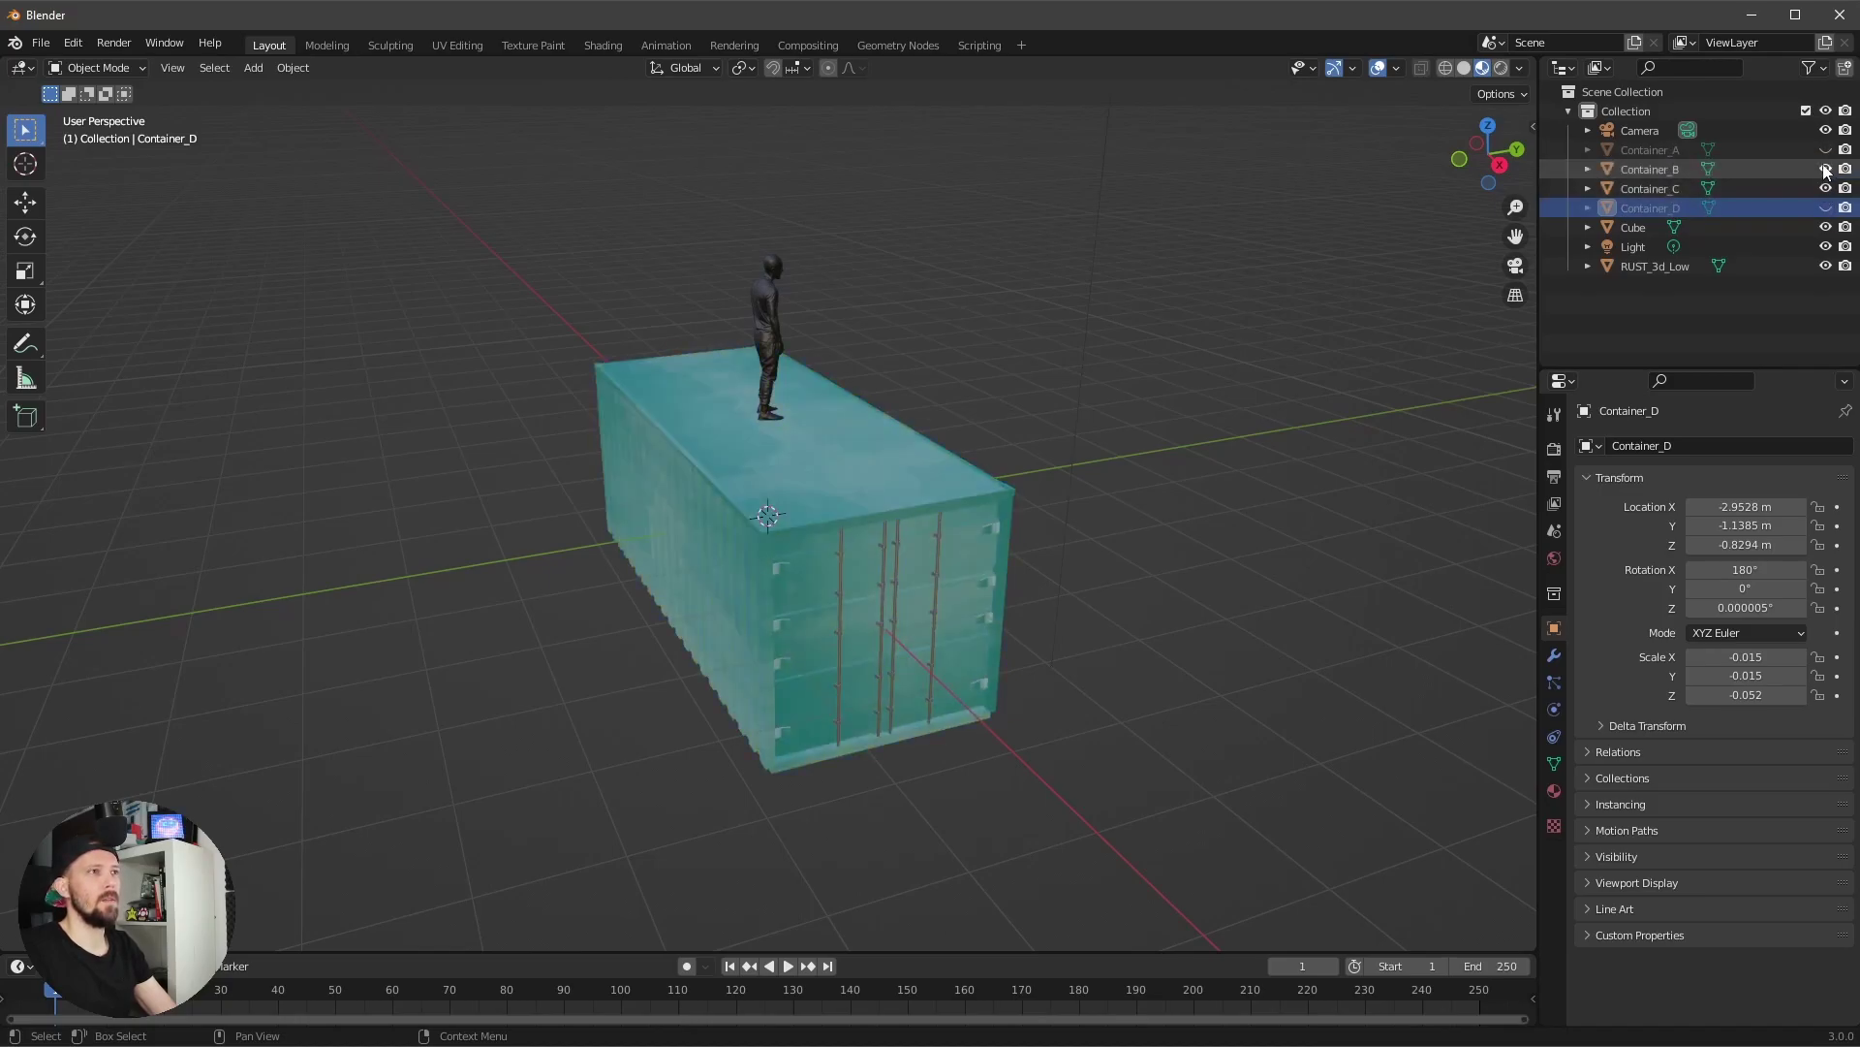
left_click_drag(1826, 149, 1762, 144)
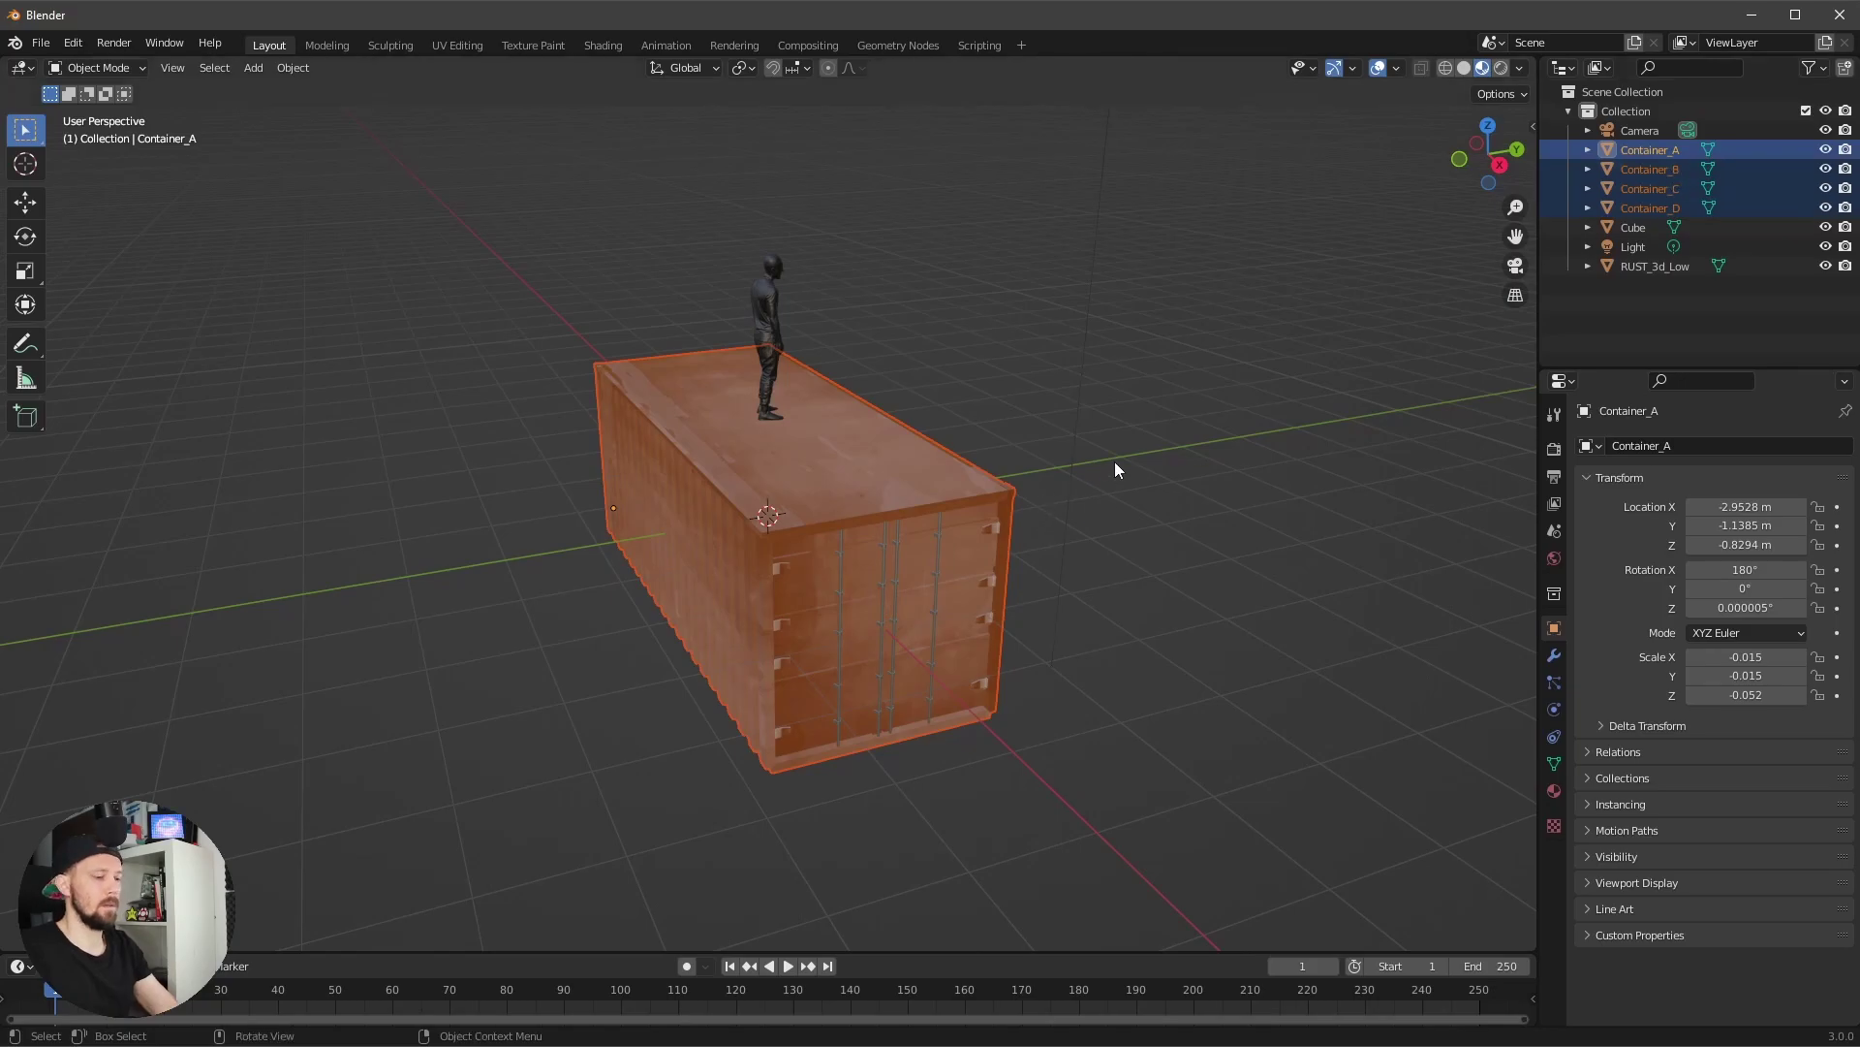
- Move Container_A, Container_B, Container_C and Container_D into a new collection named _containers
key("m")
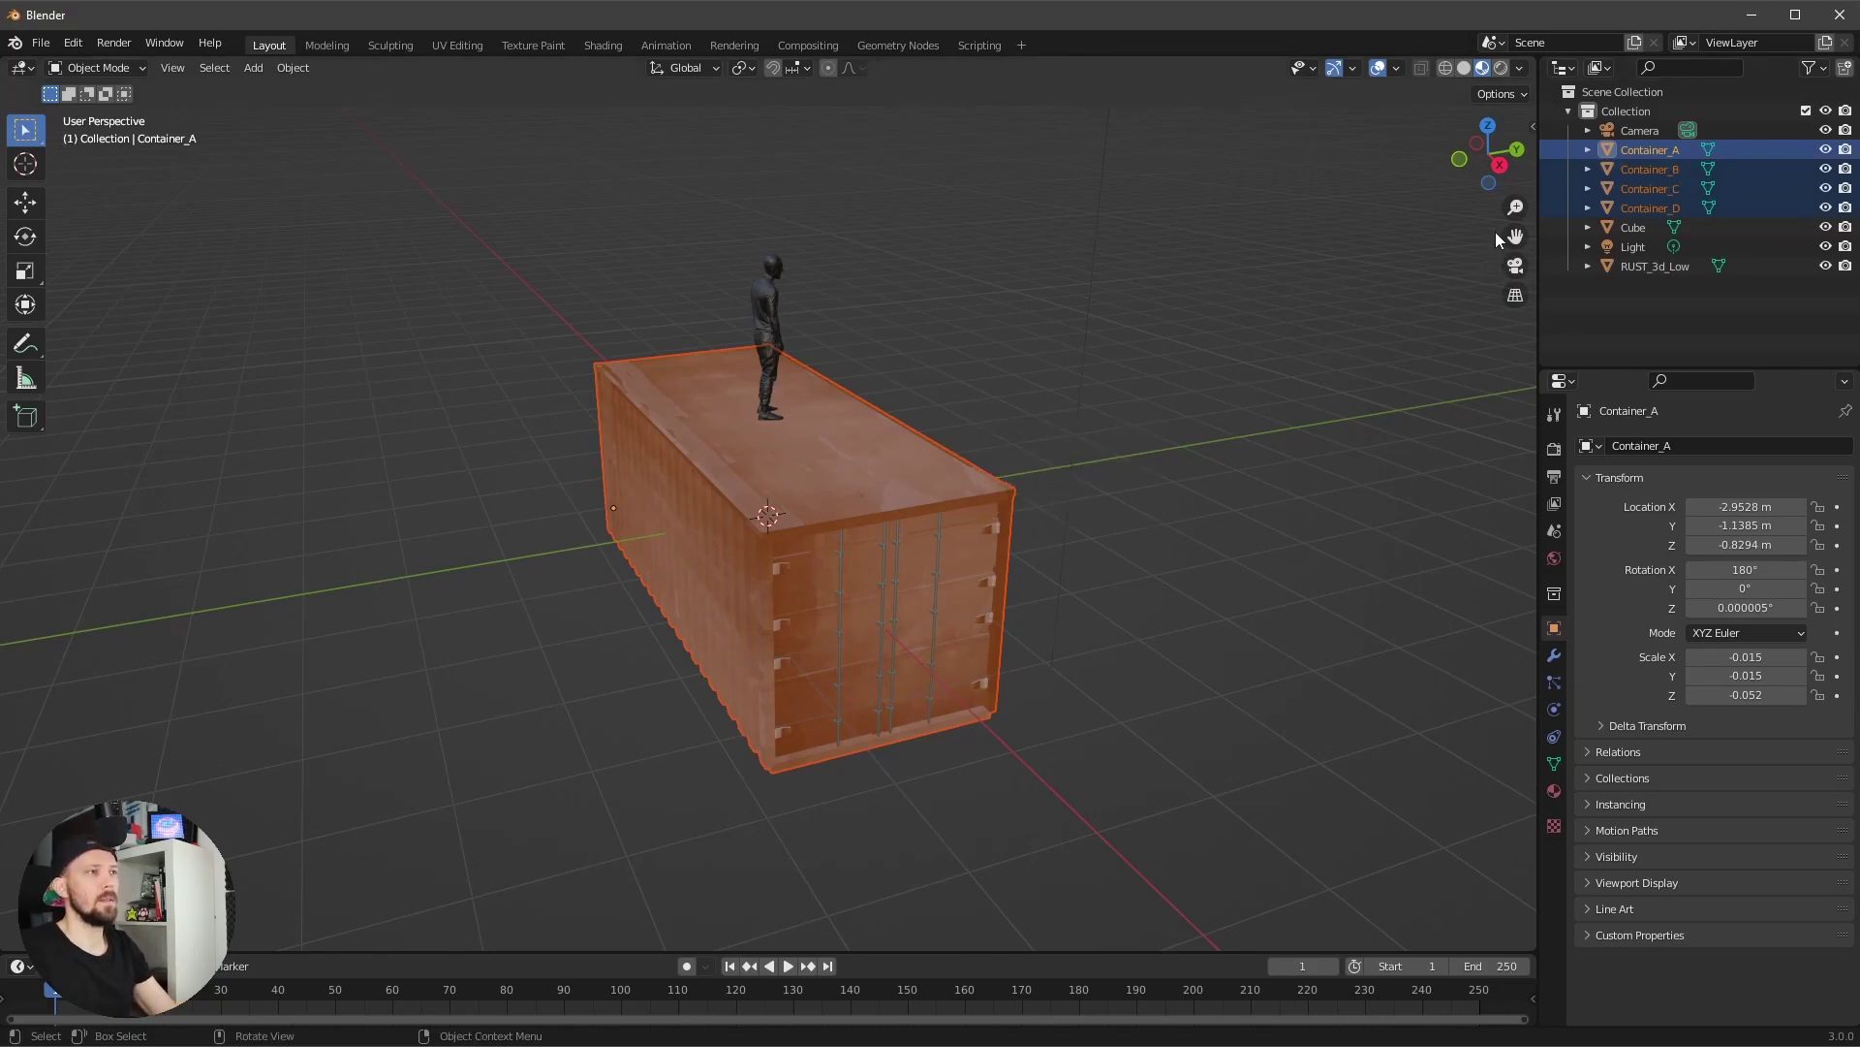
key("m")
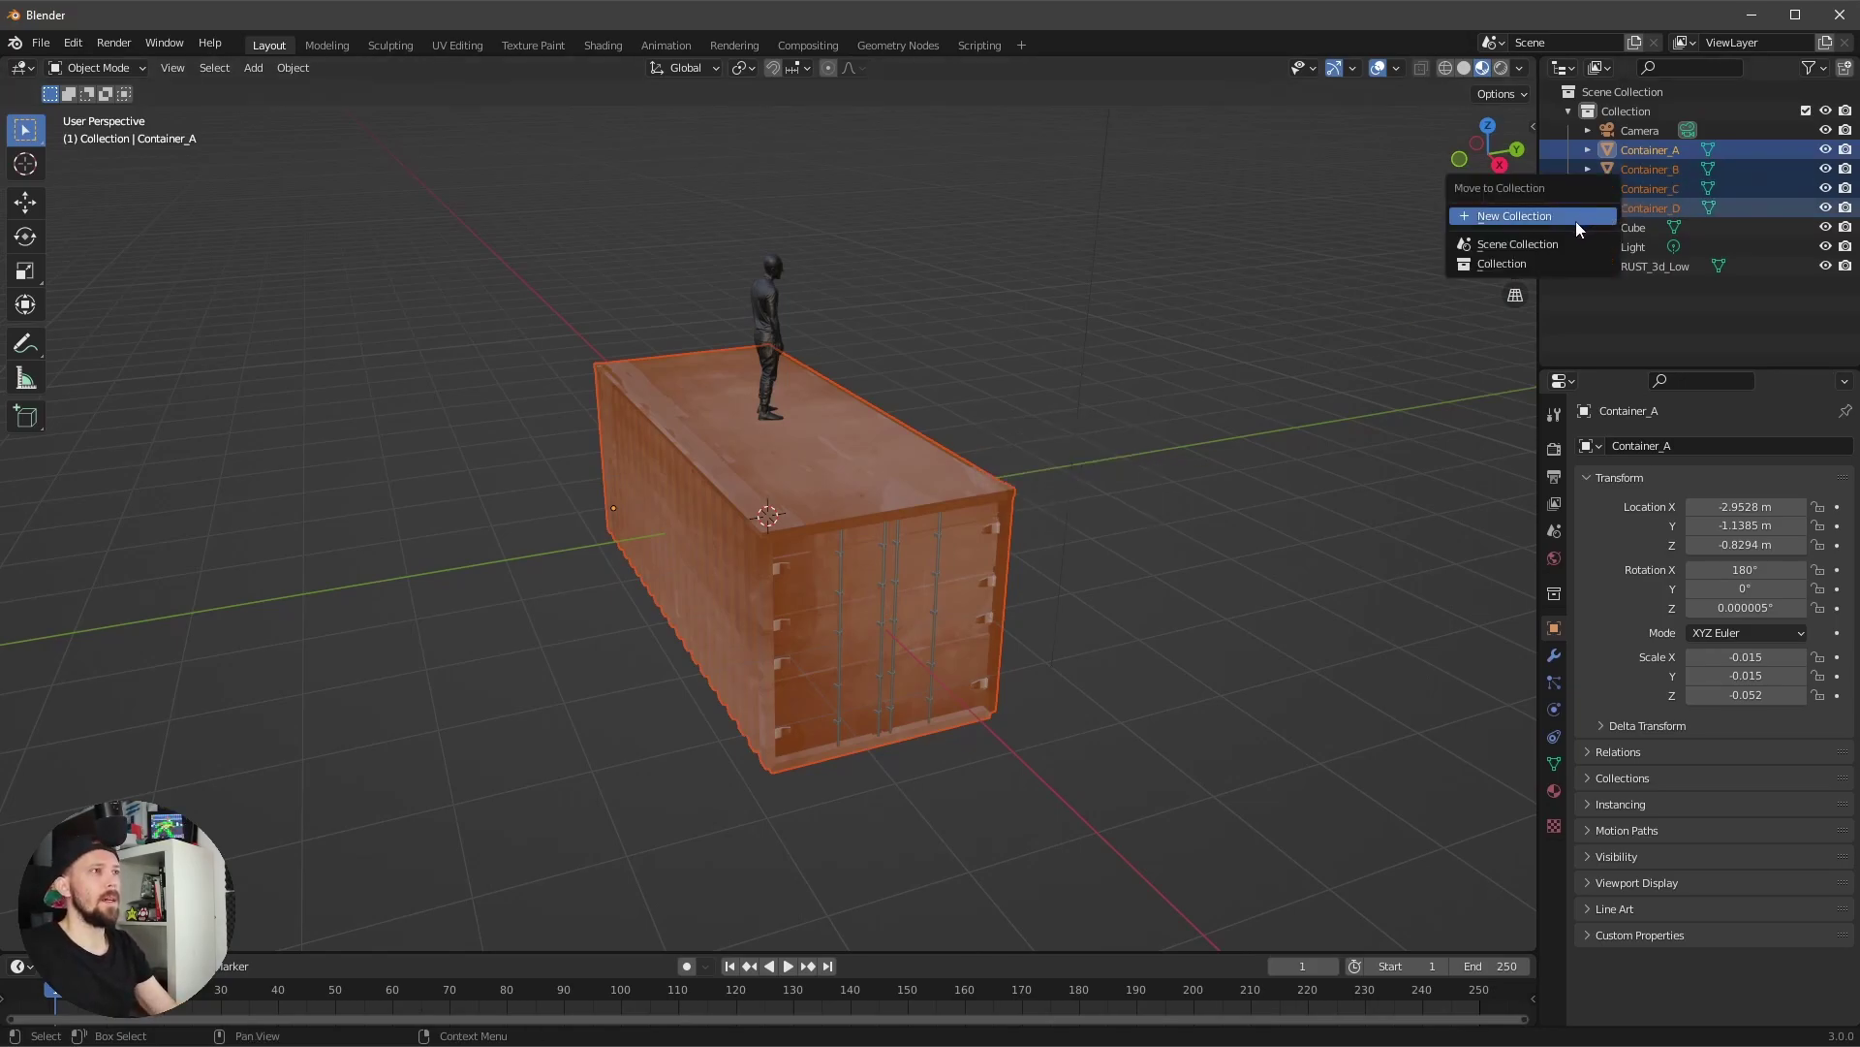
key("Escape")
key("m")
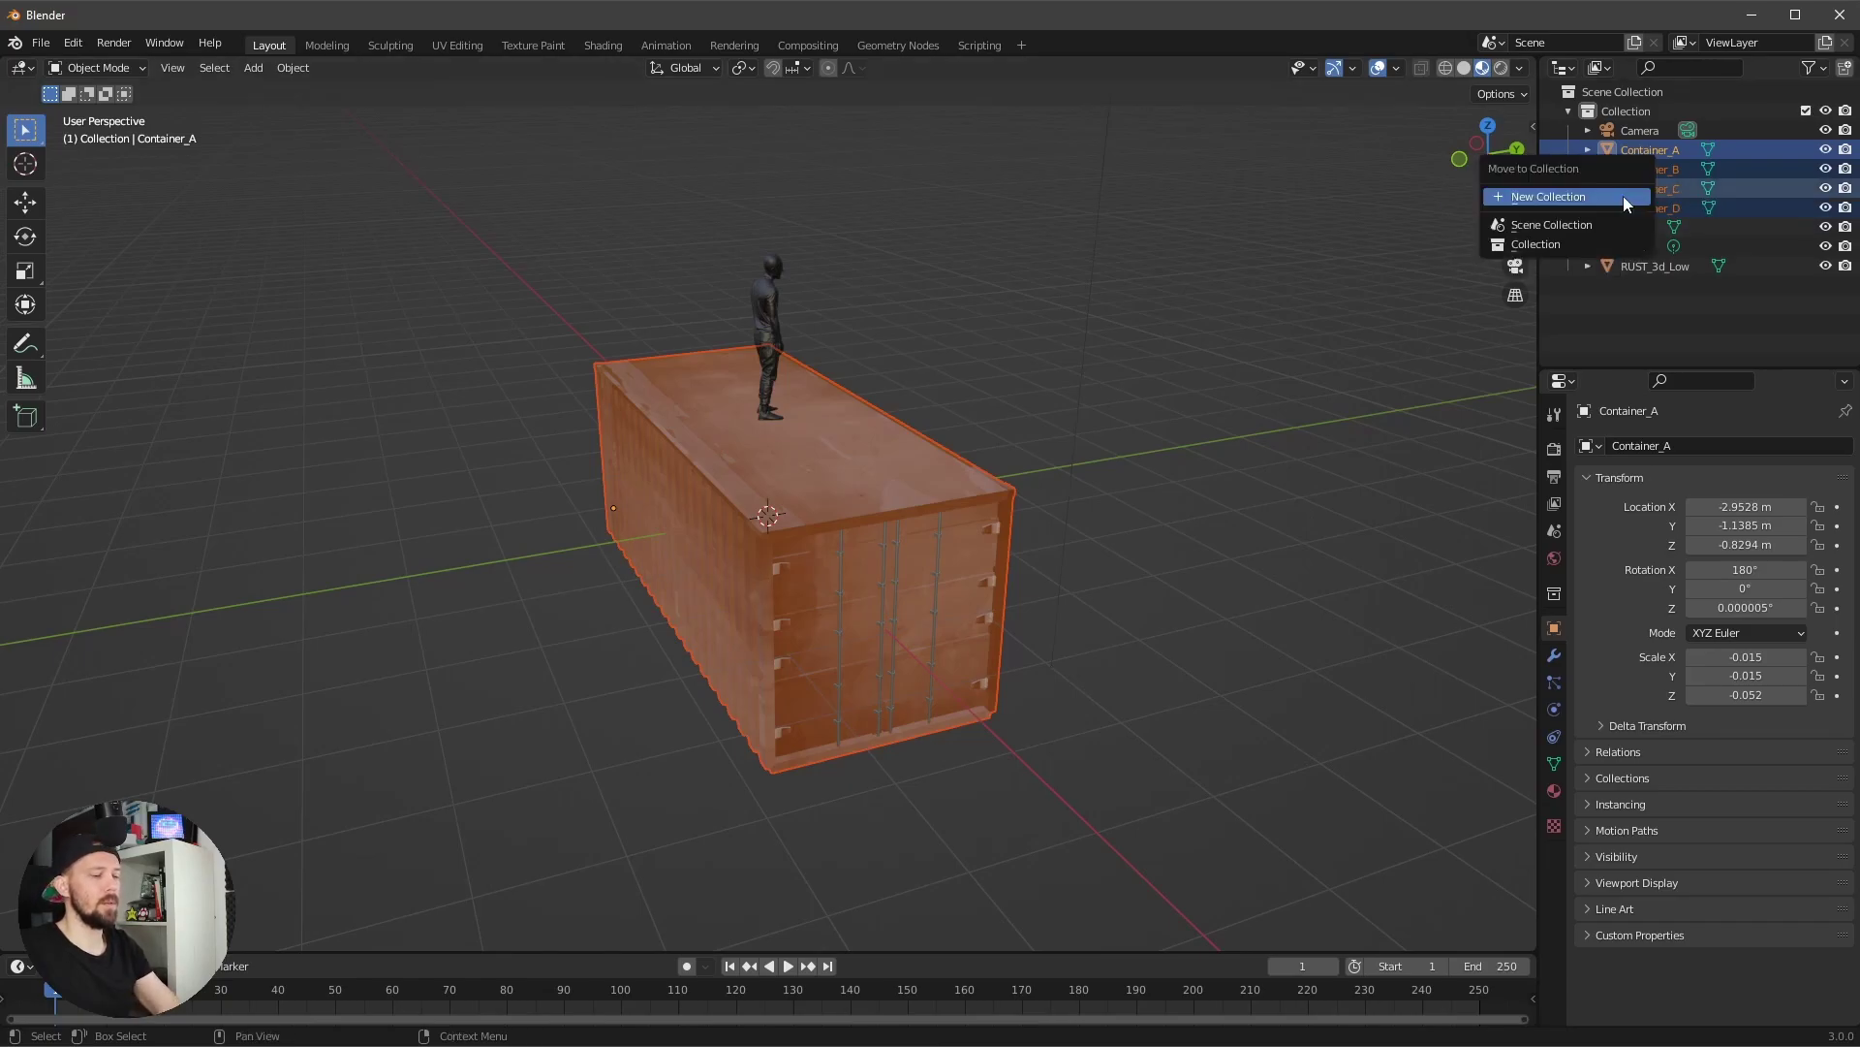
left_click(1583, 197)
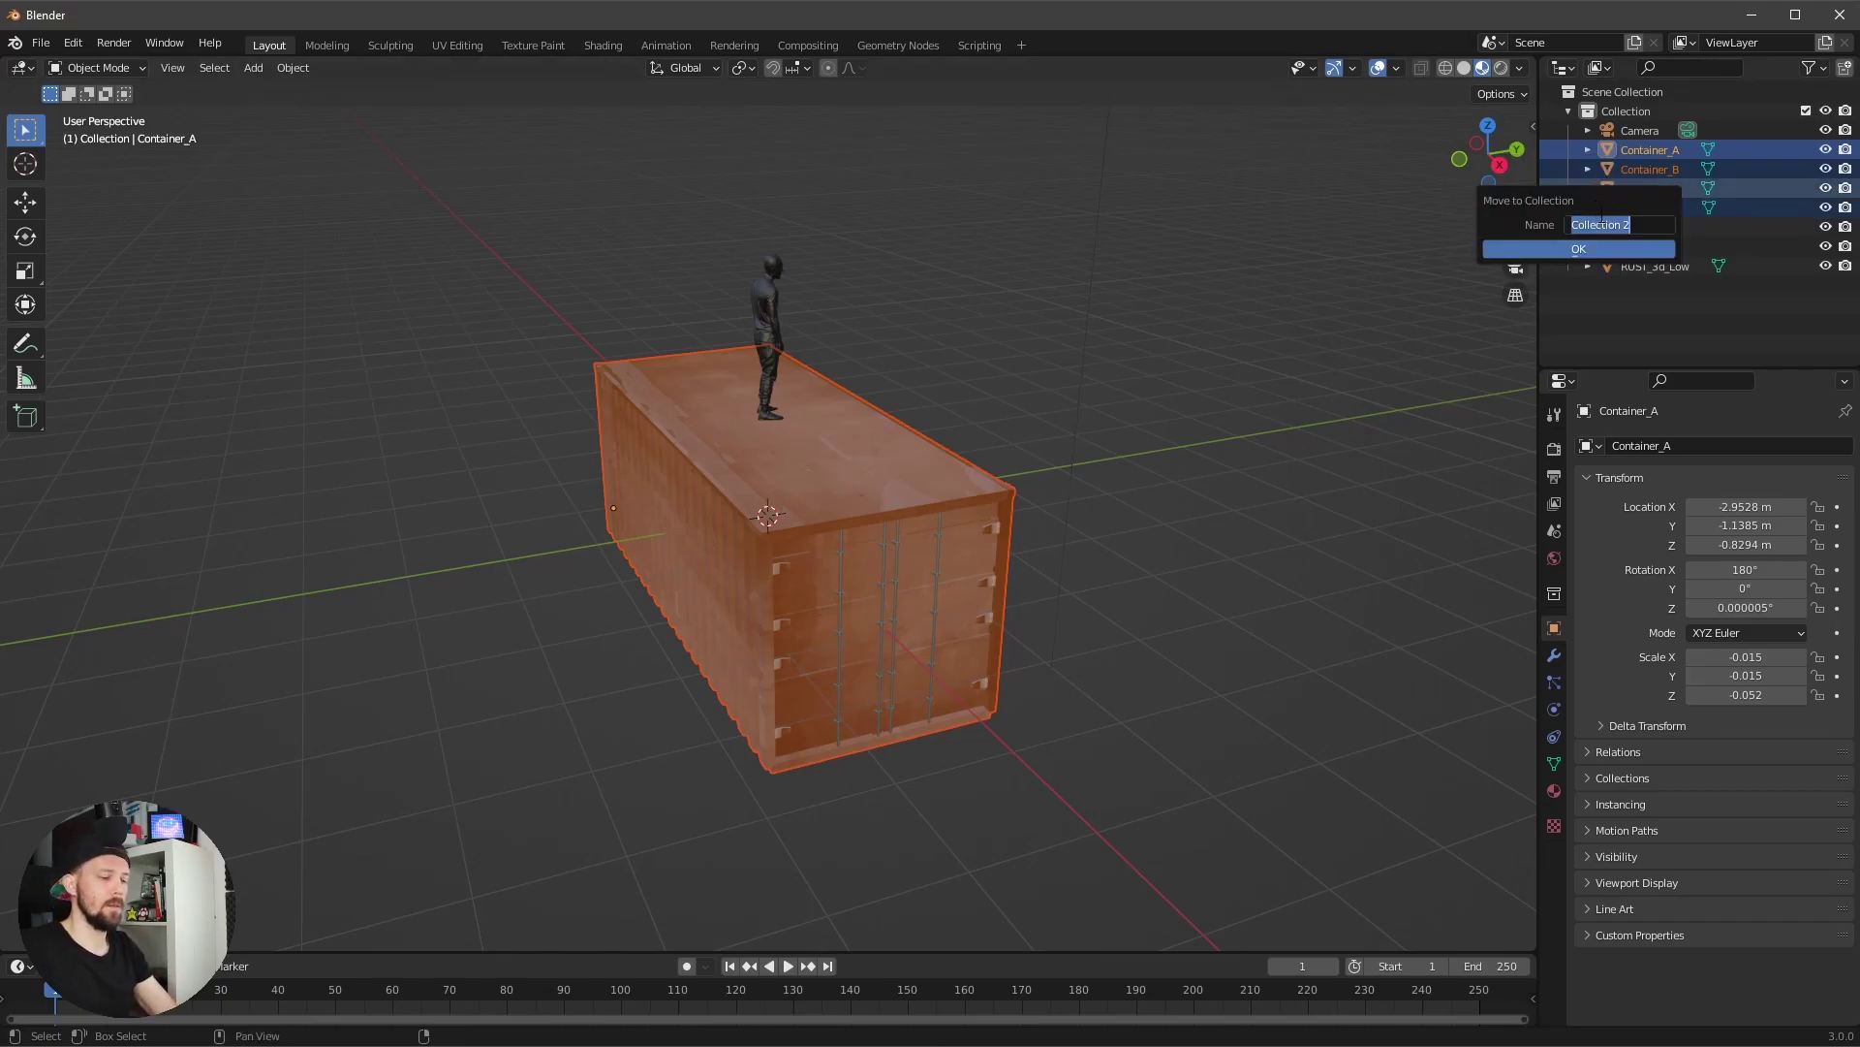
key("BackSpace")
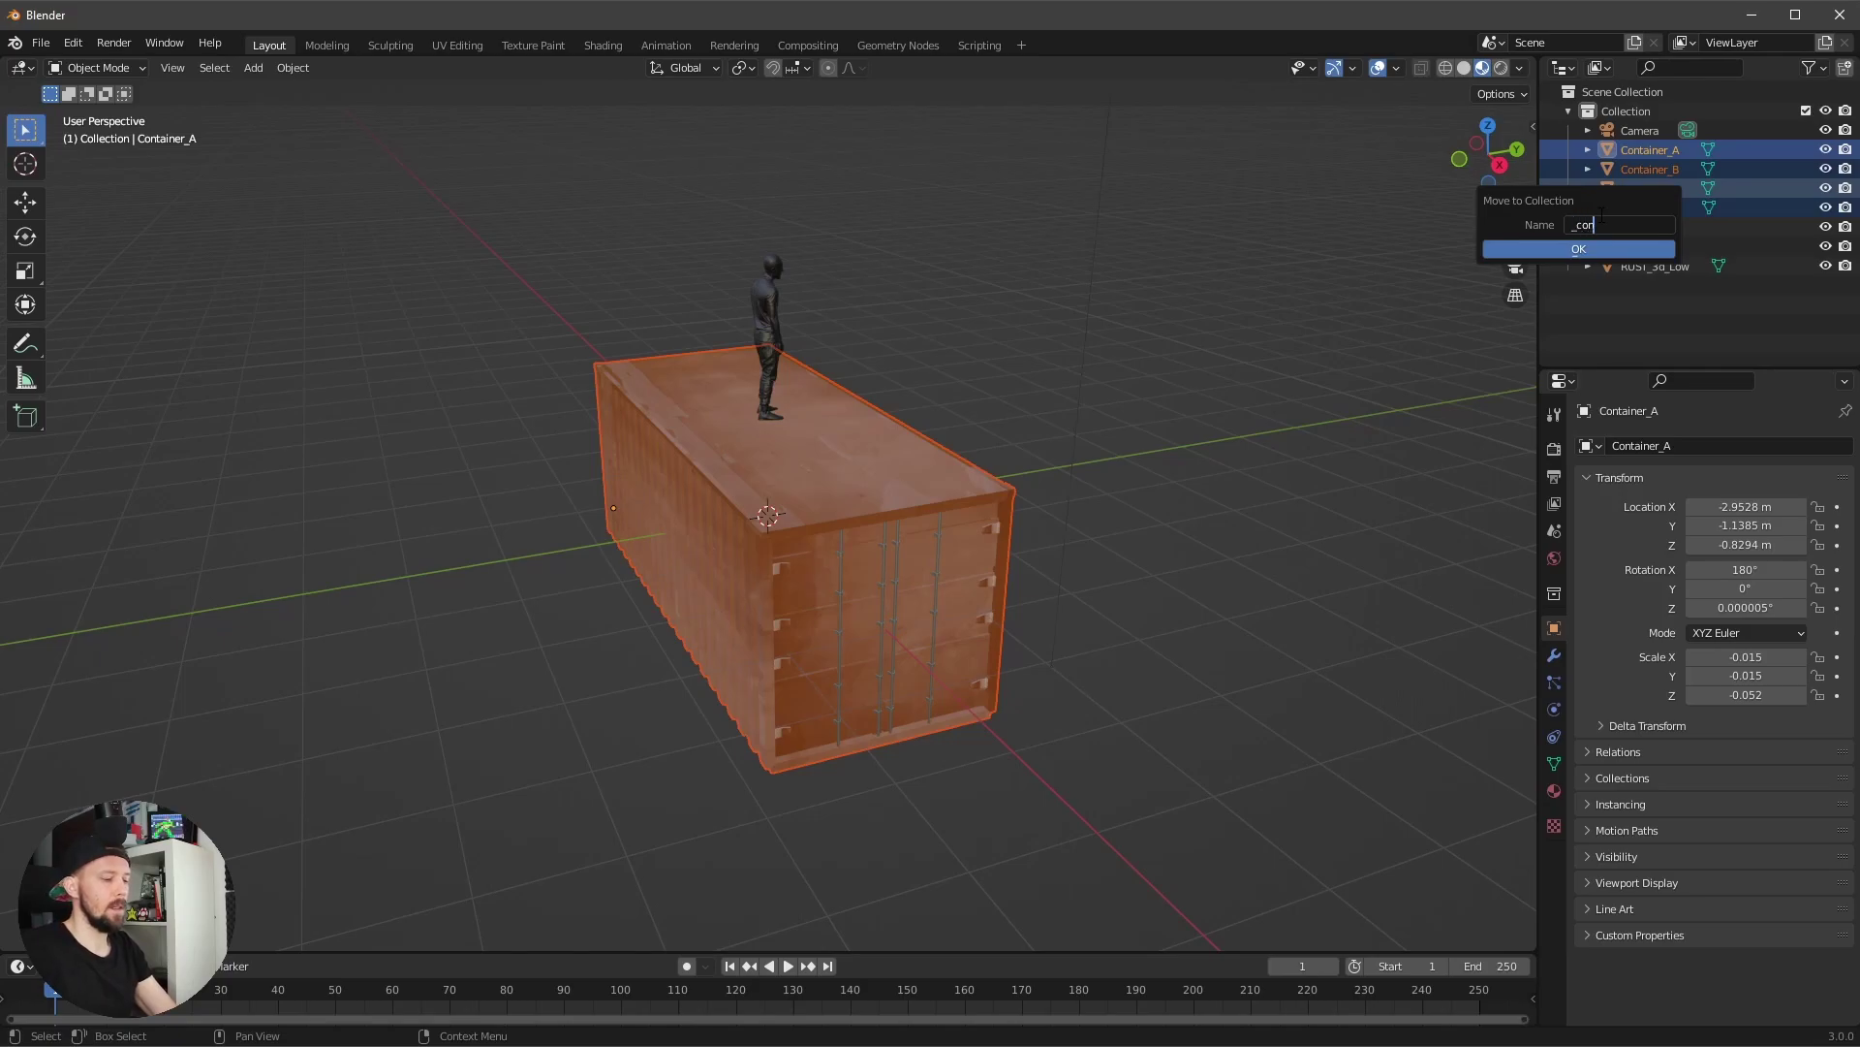
type("_containers")
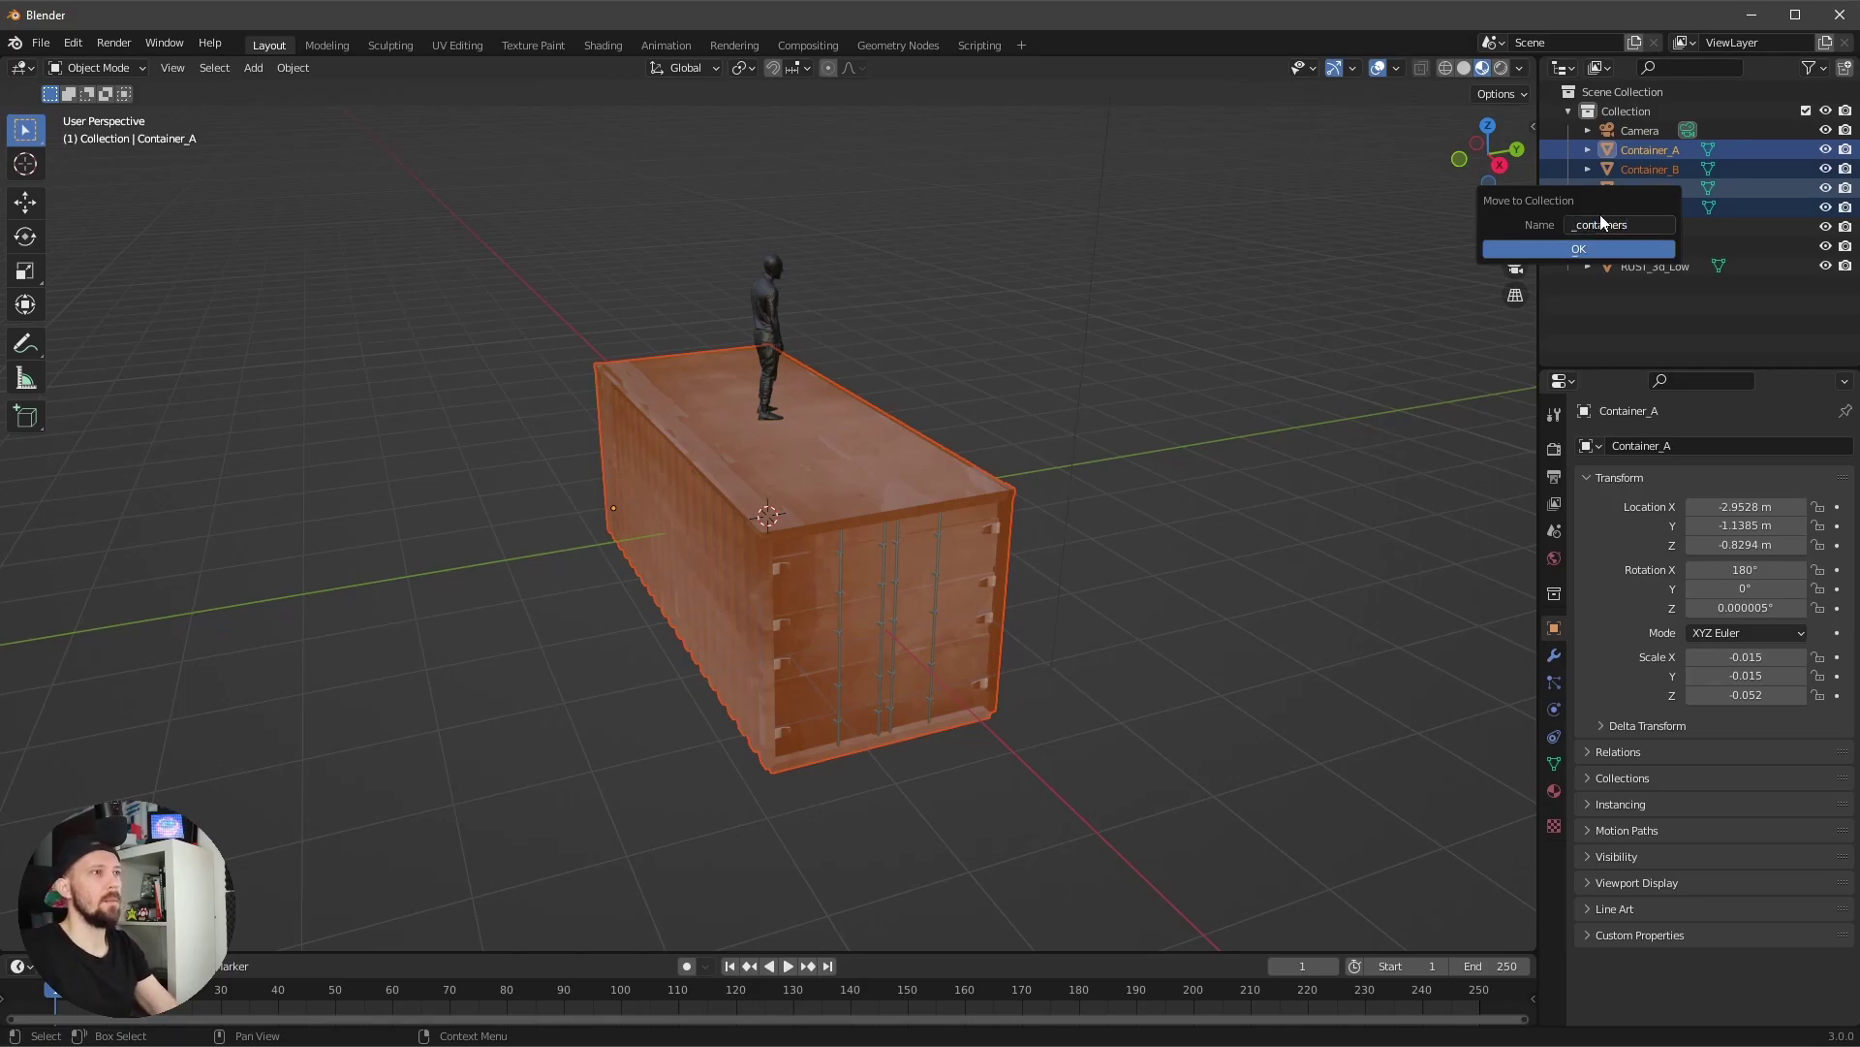
key("Return")
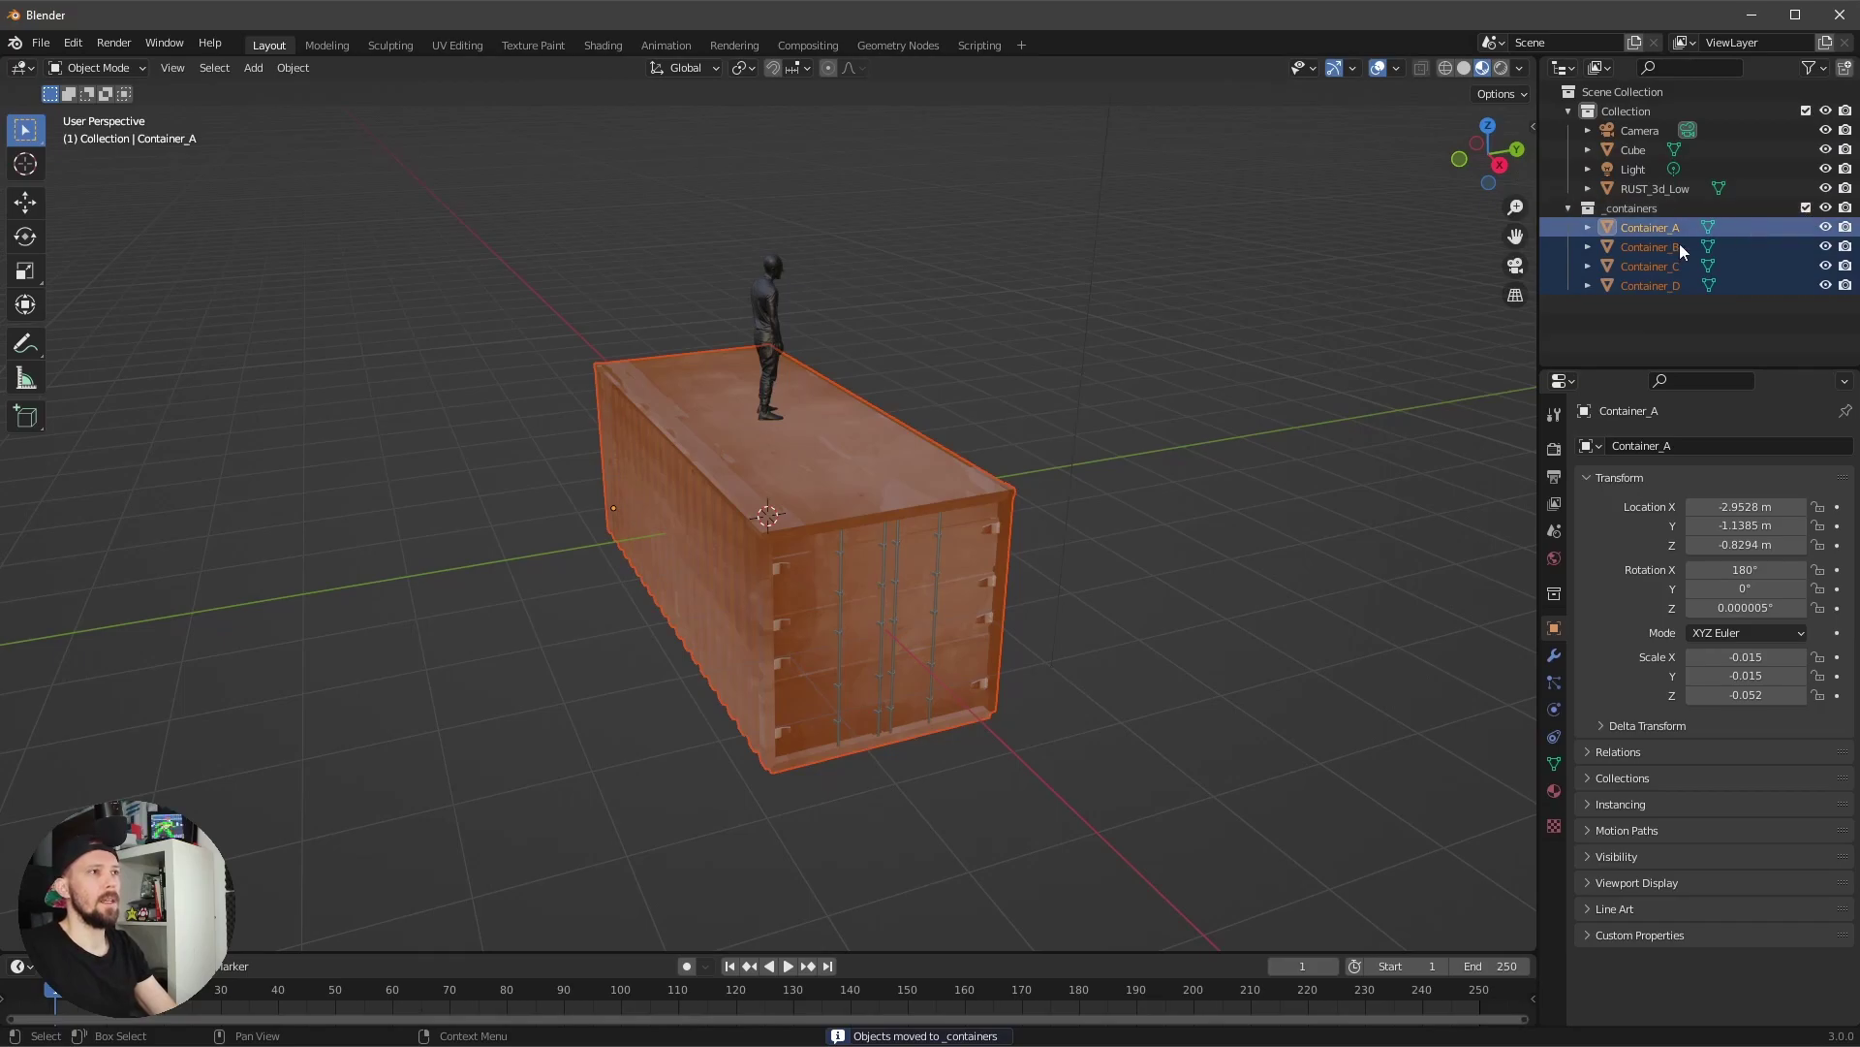
- Exclude the _containers collection from the view layer
middle_click_drag(1120, 474, 1228, 486)
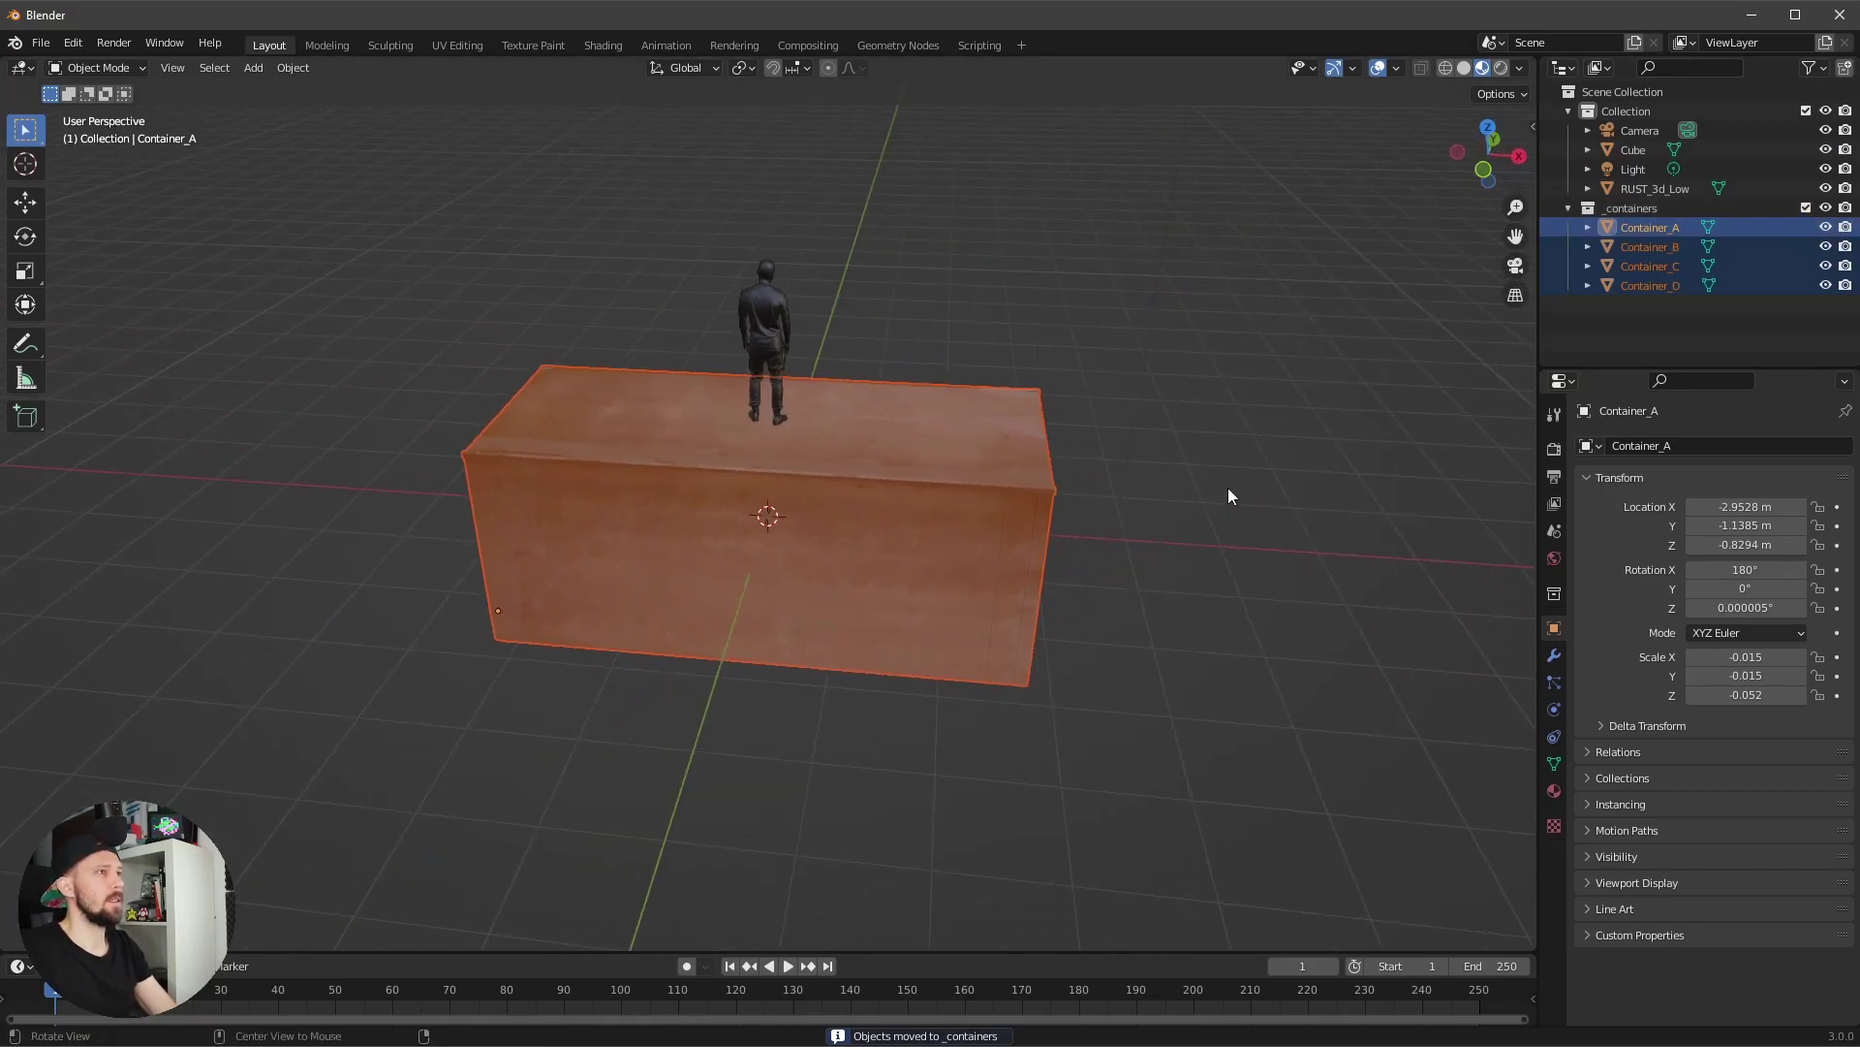
left_click(1805, 207)
middle_click_drag(1167, 434, 1183, 336)
middle_click_drag(1136, 482, 930, 531)
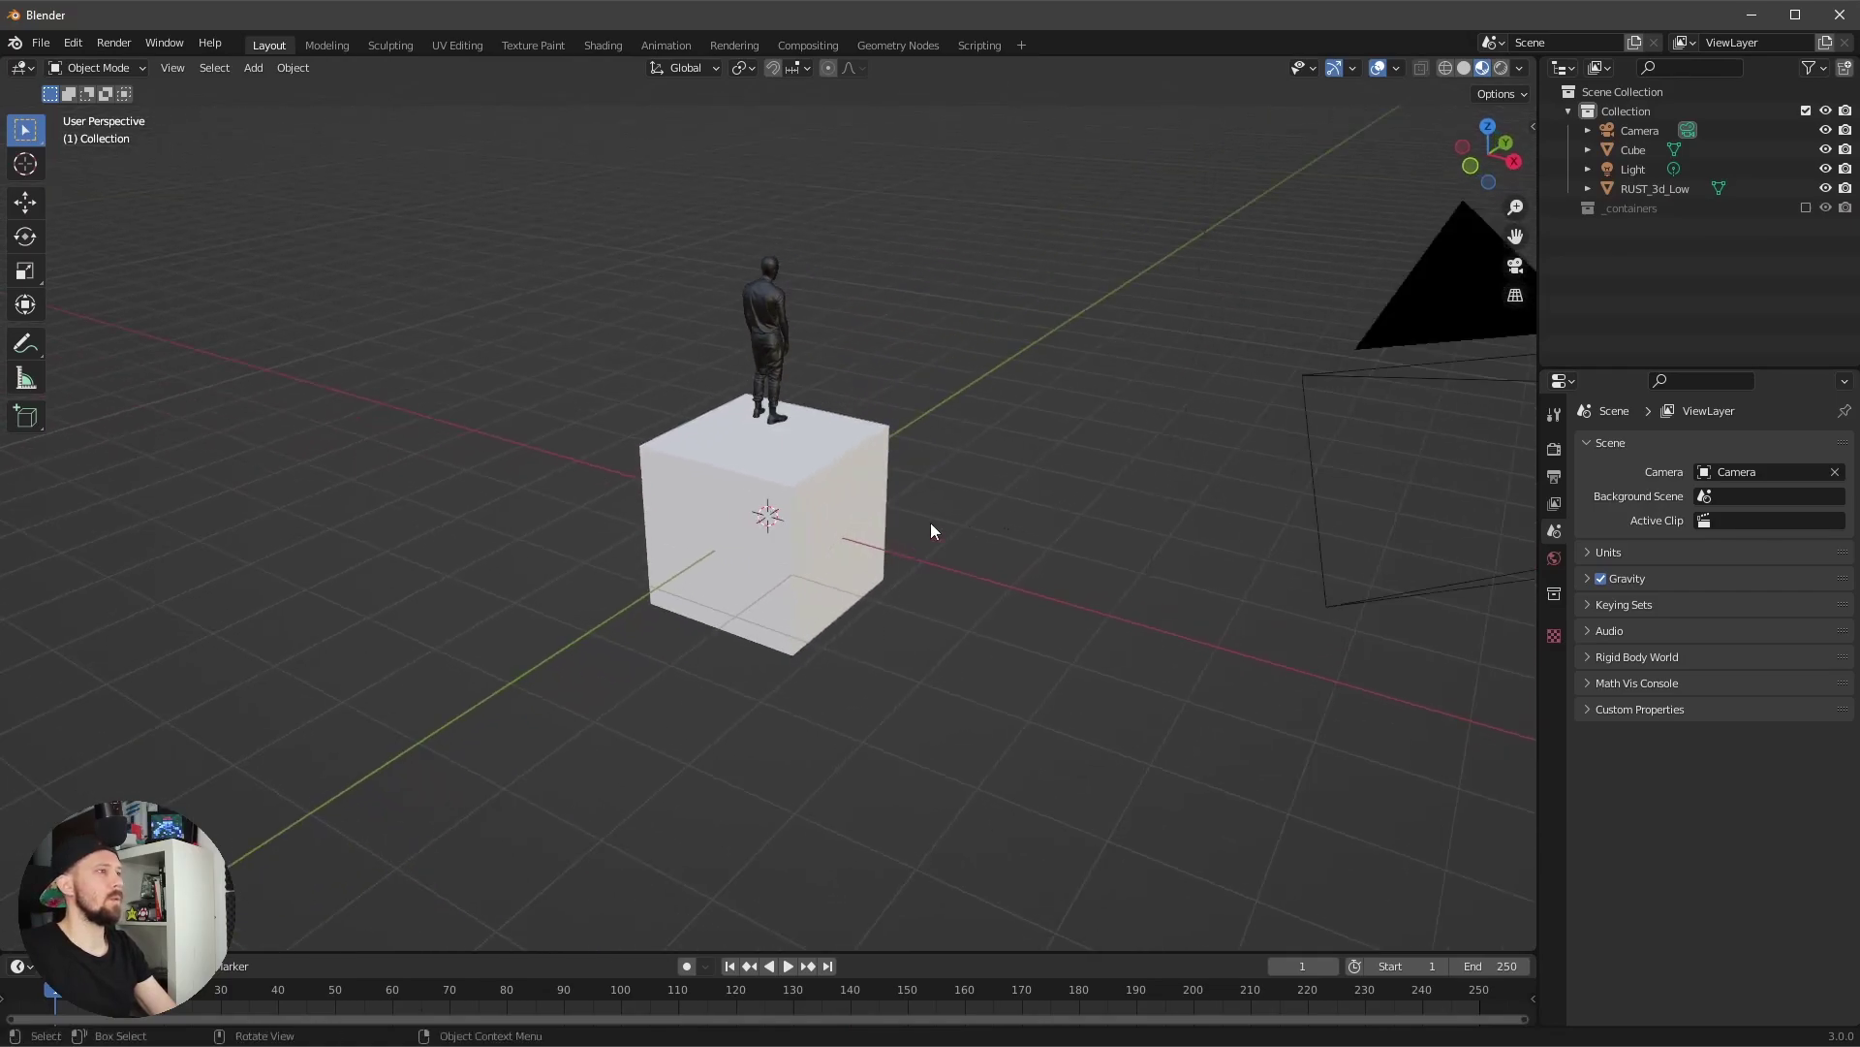
- Select the cube, switch to the Geometry Nodes workspace and rename the object GN_containers
left_click(795, 594)
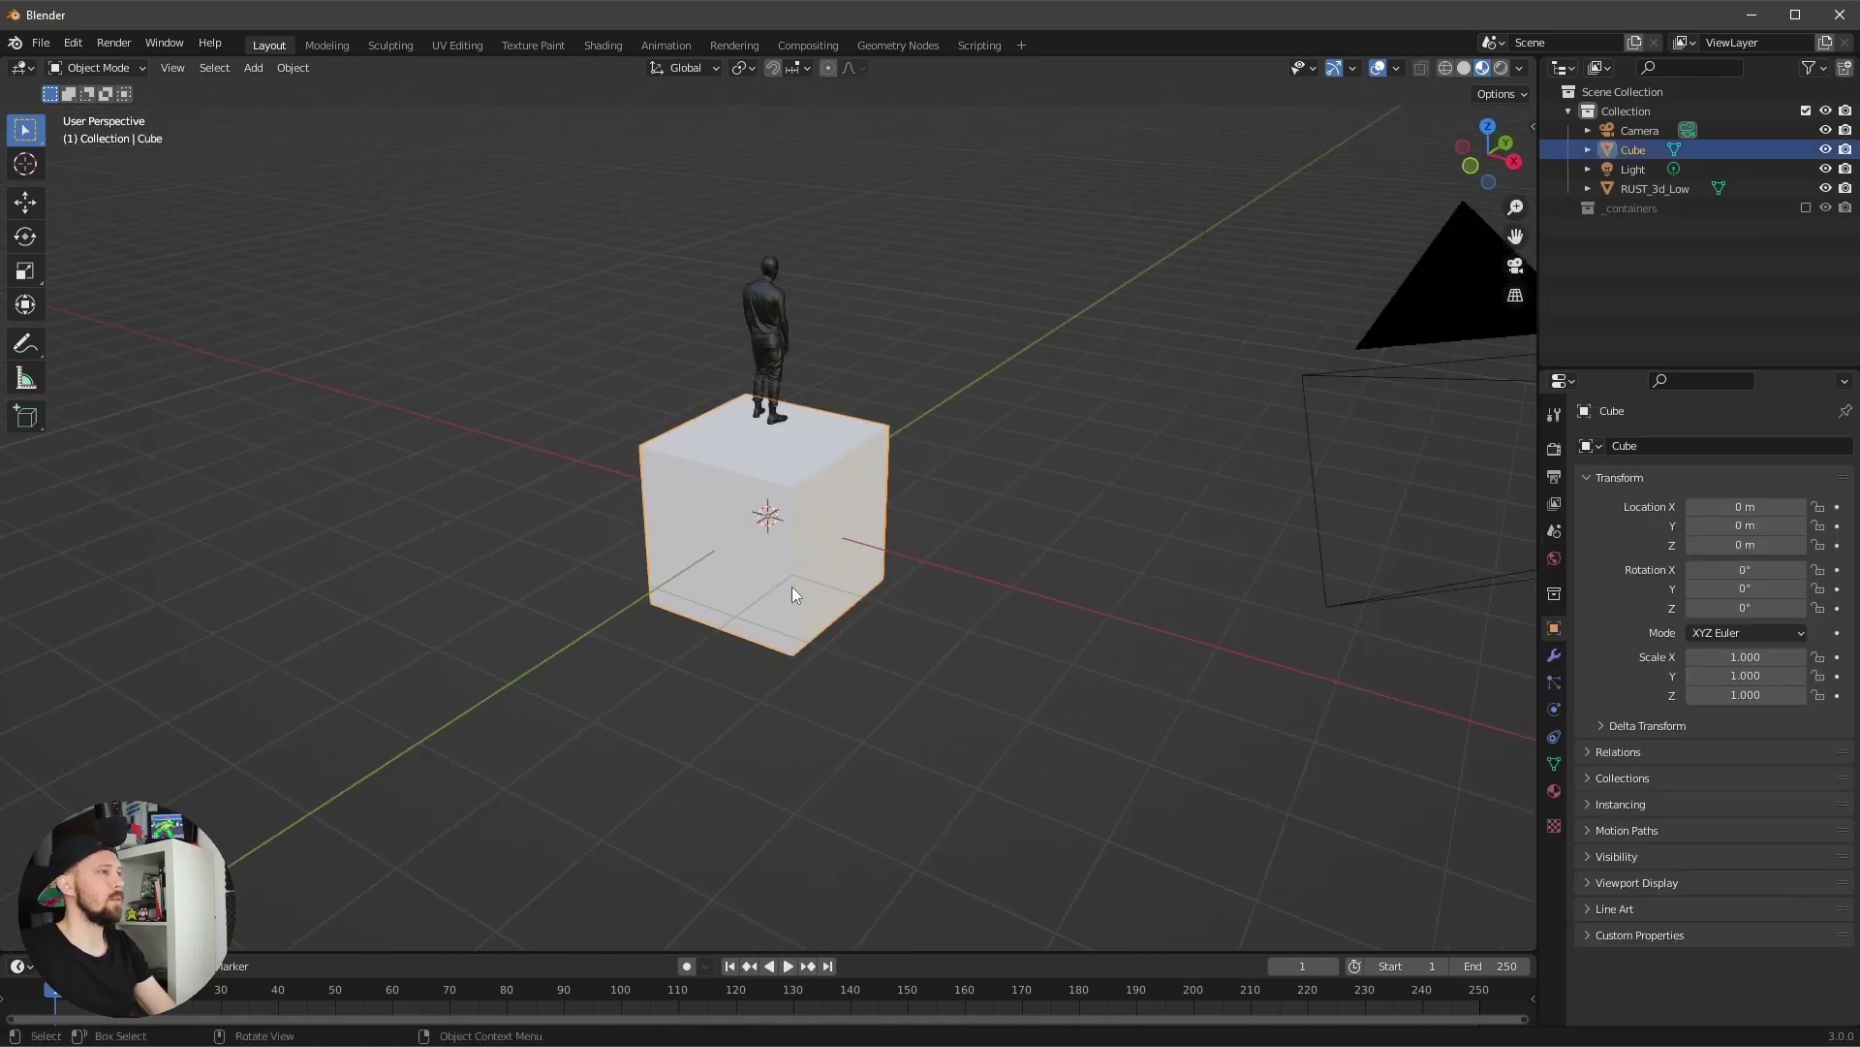
left_click(898, 46)
double_click(1634, 150)
type("G")
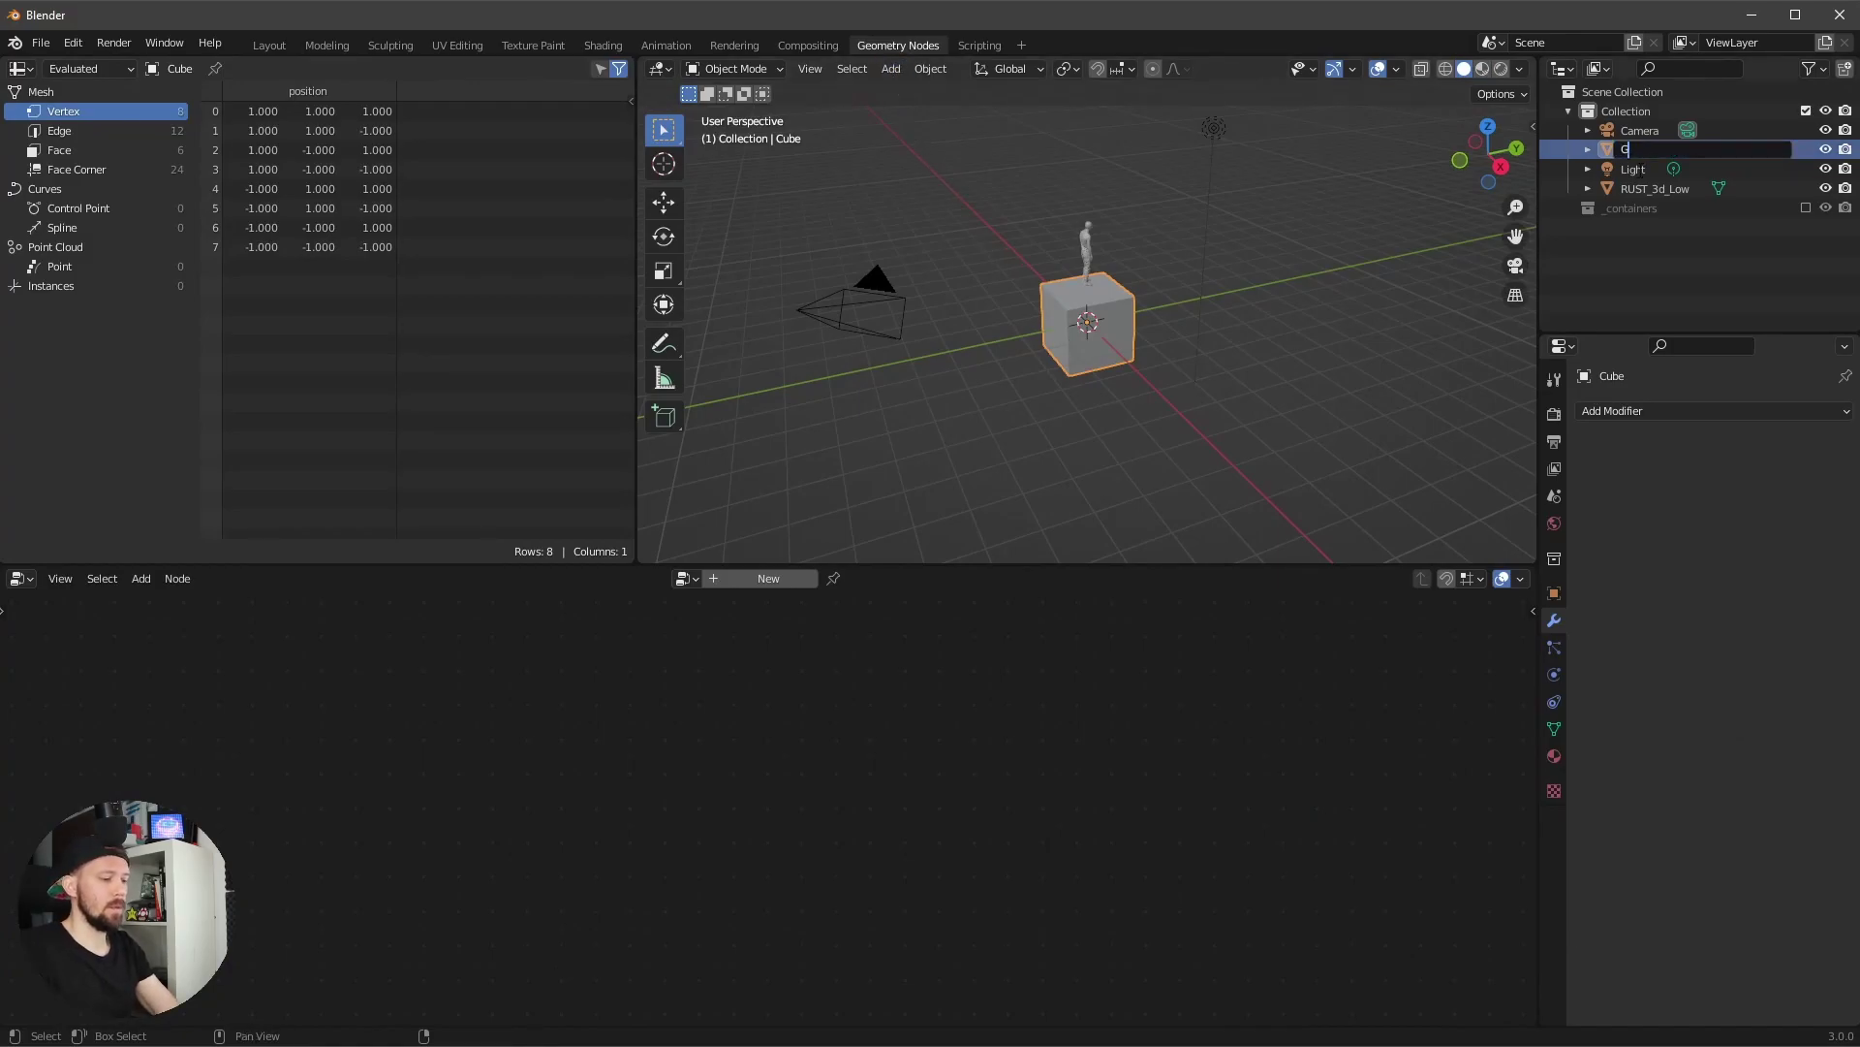
type("NM_contaiers")
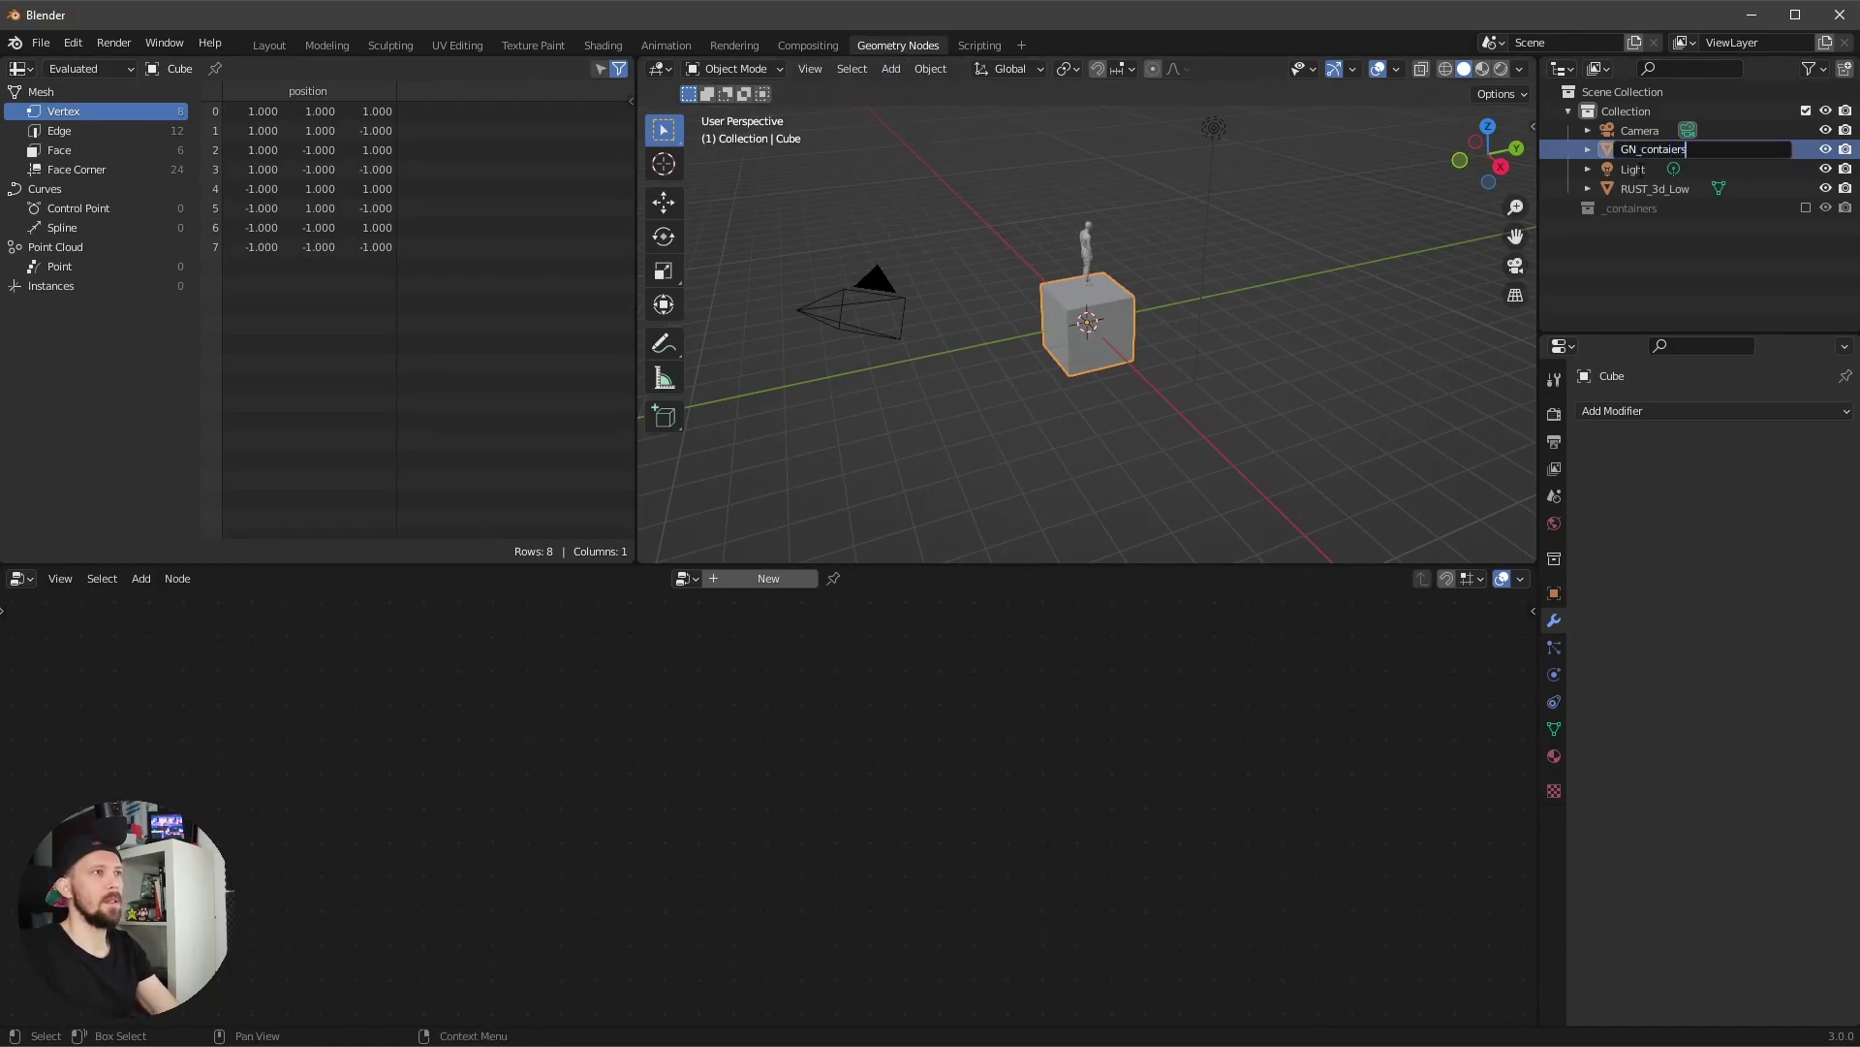
key("Return")
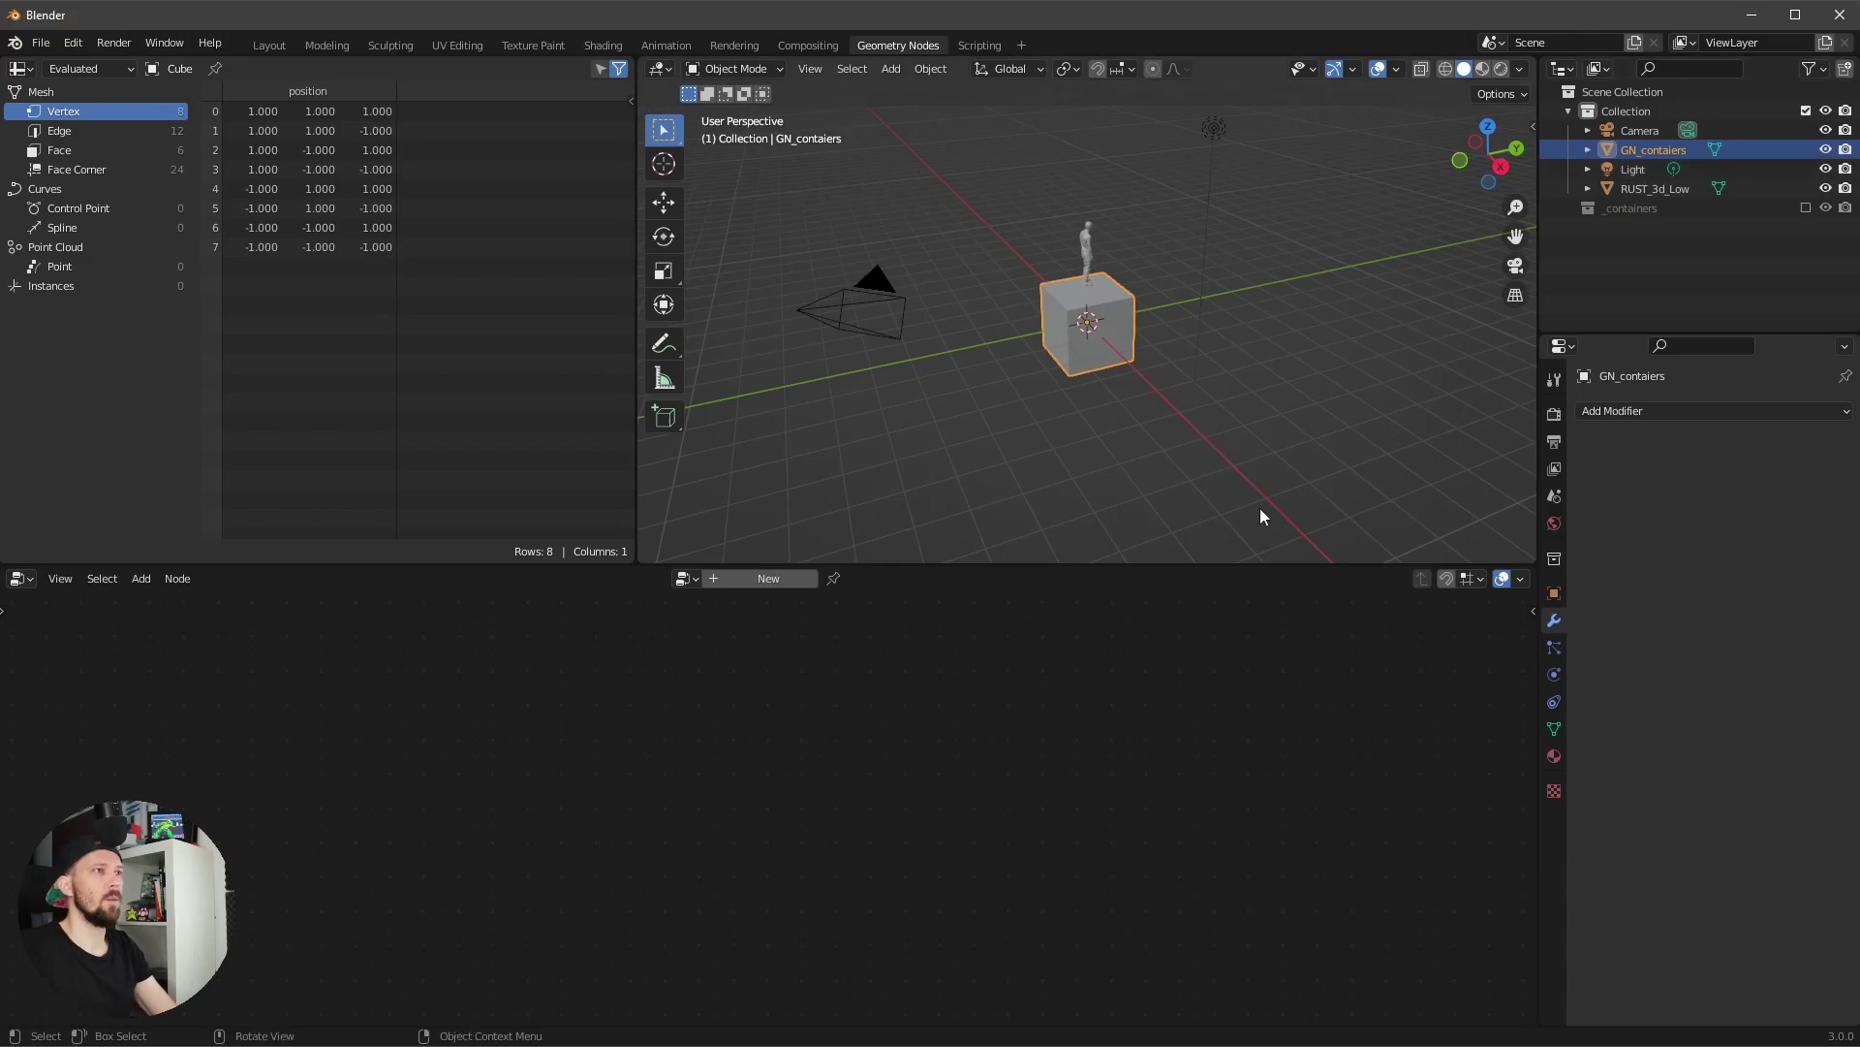
double_click(1659, 151)
left_click_drag(1668, 150, 1710, 148)
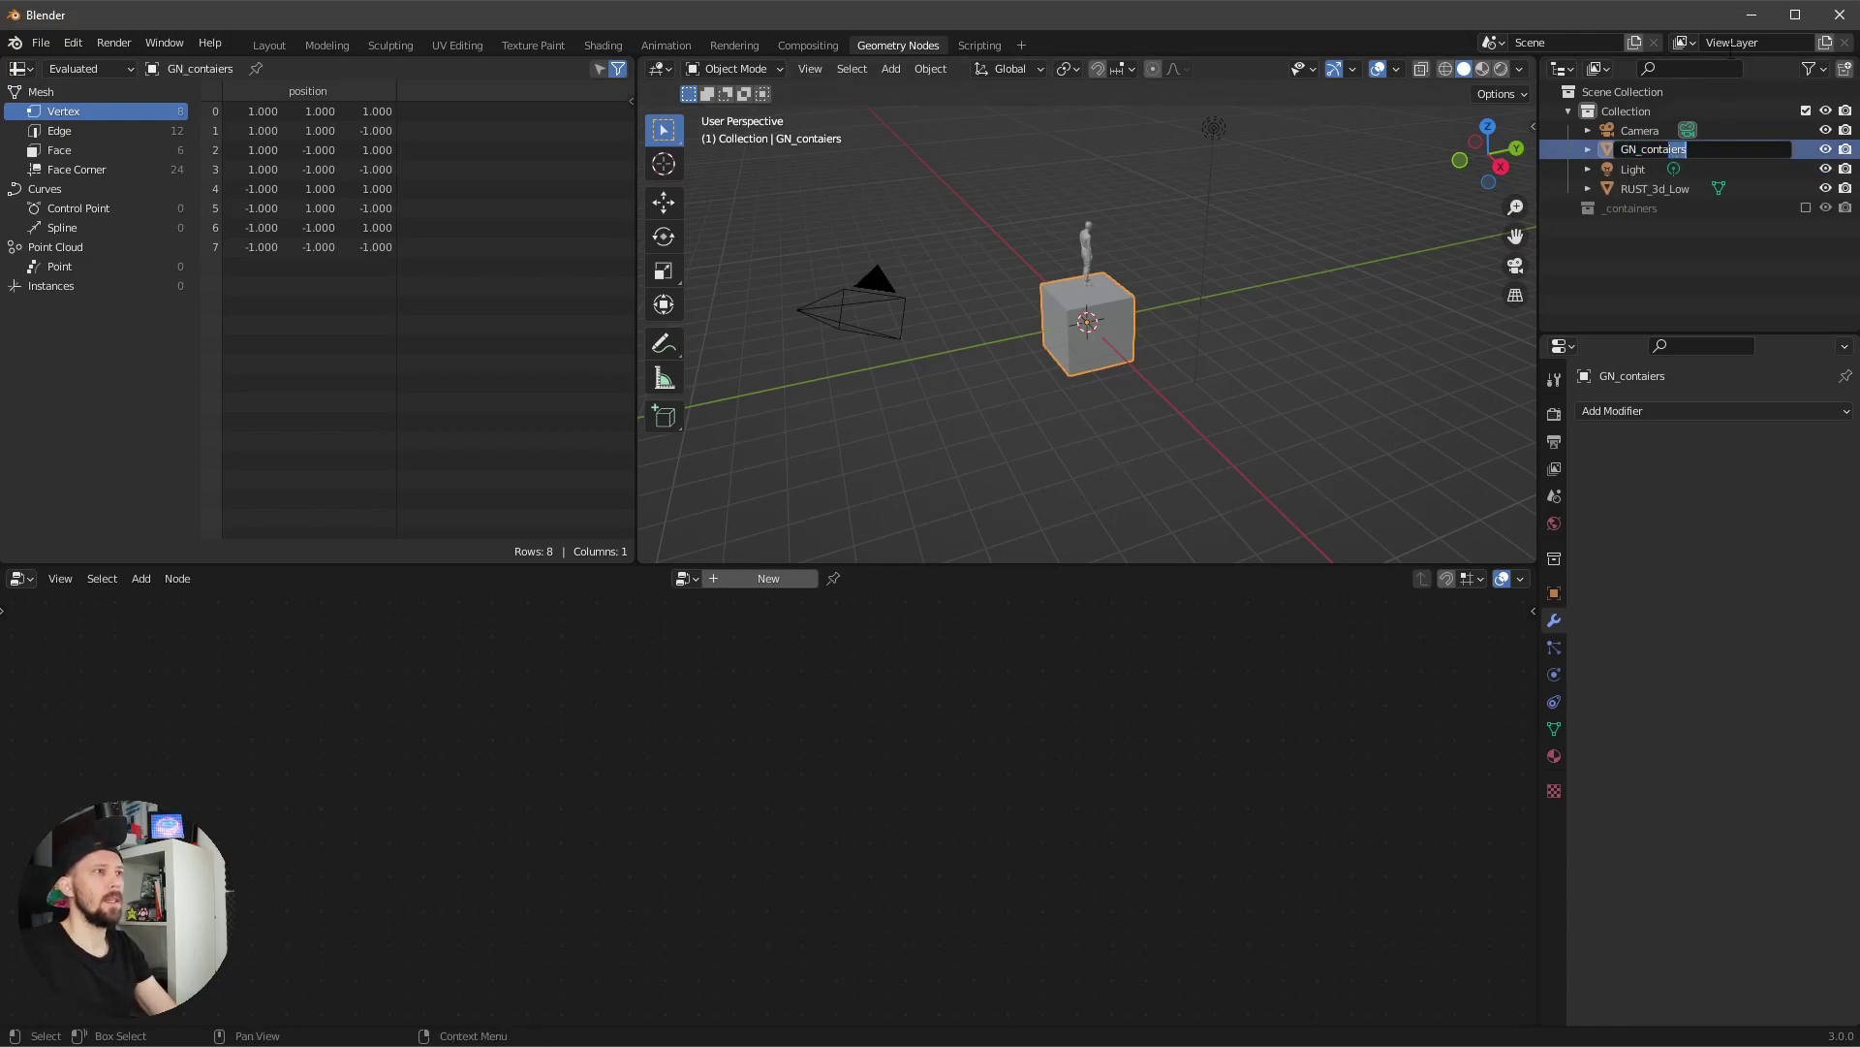
key("BackSpace")
type("iners")
key("Return")
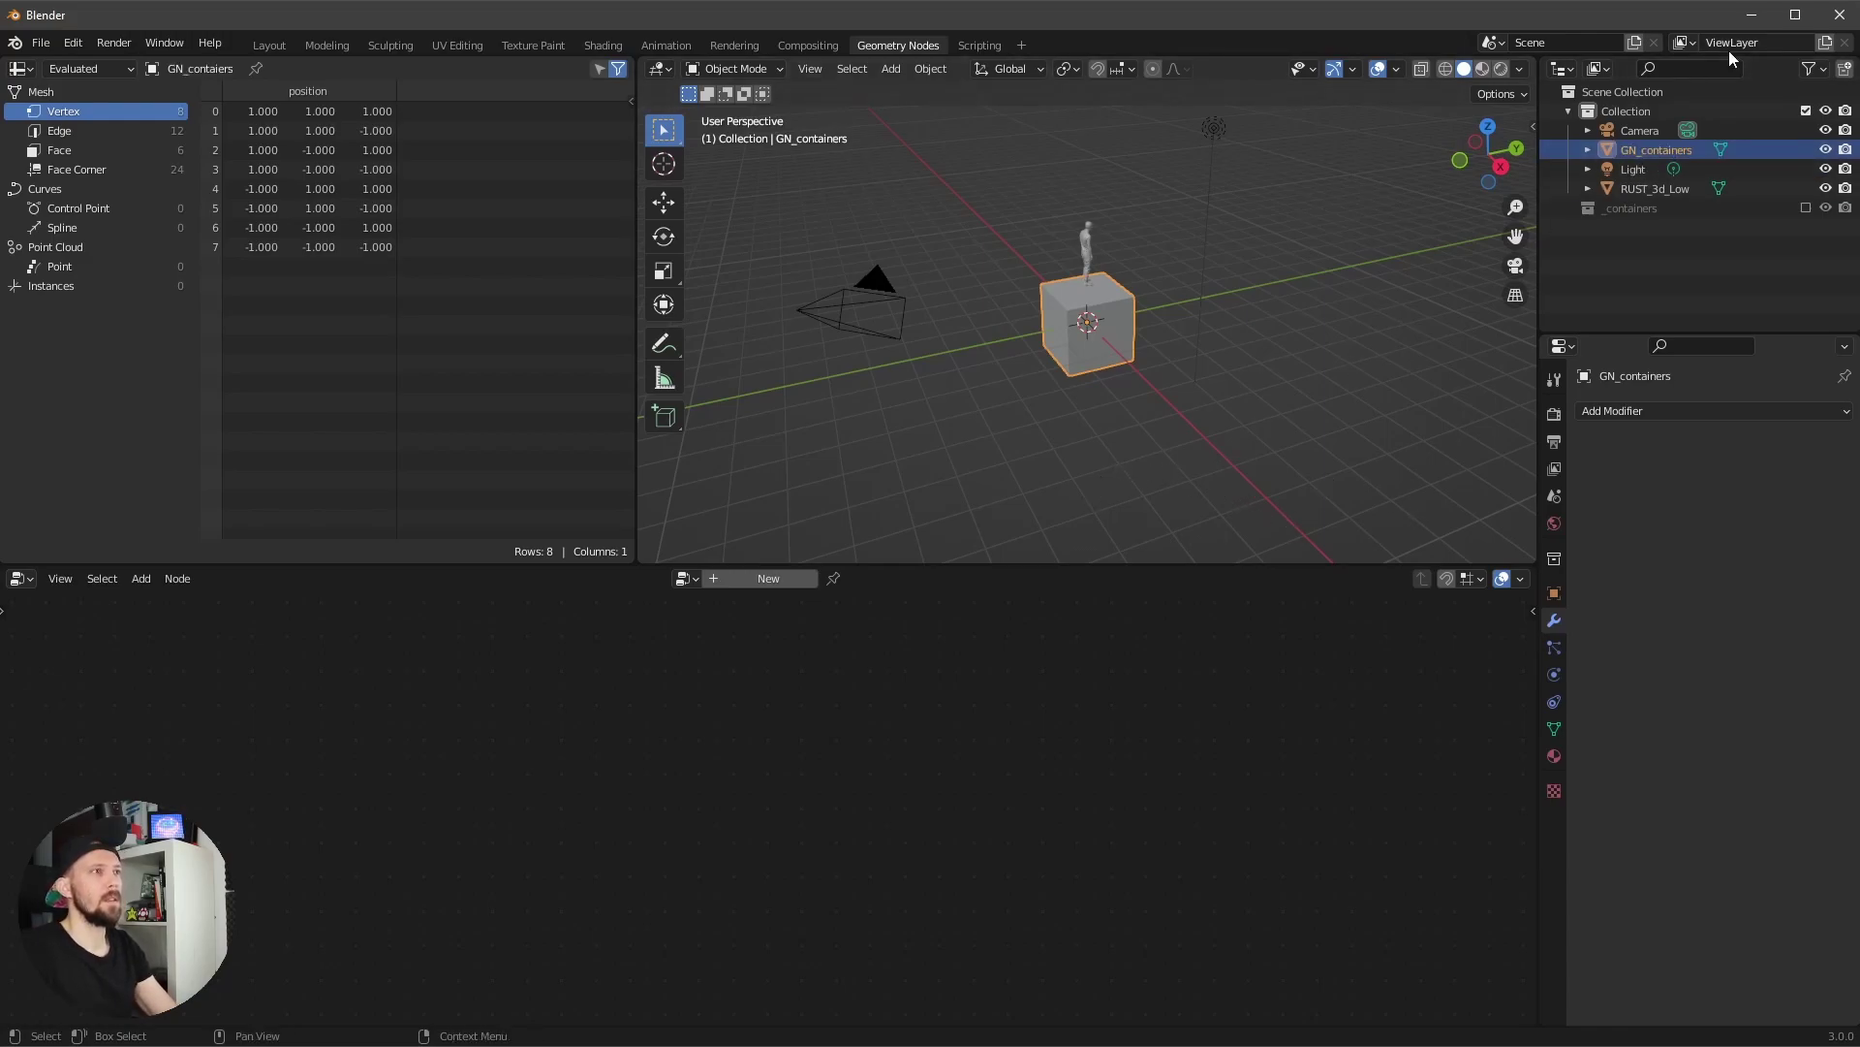
- Create a new geometry node tree on the cube and name it GN_containers
left_click(806, 578)
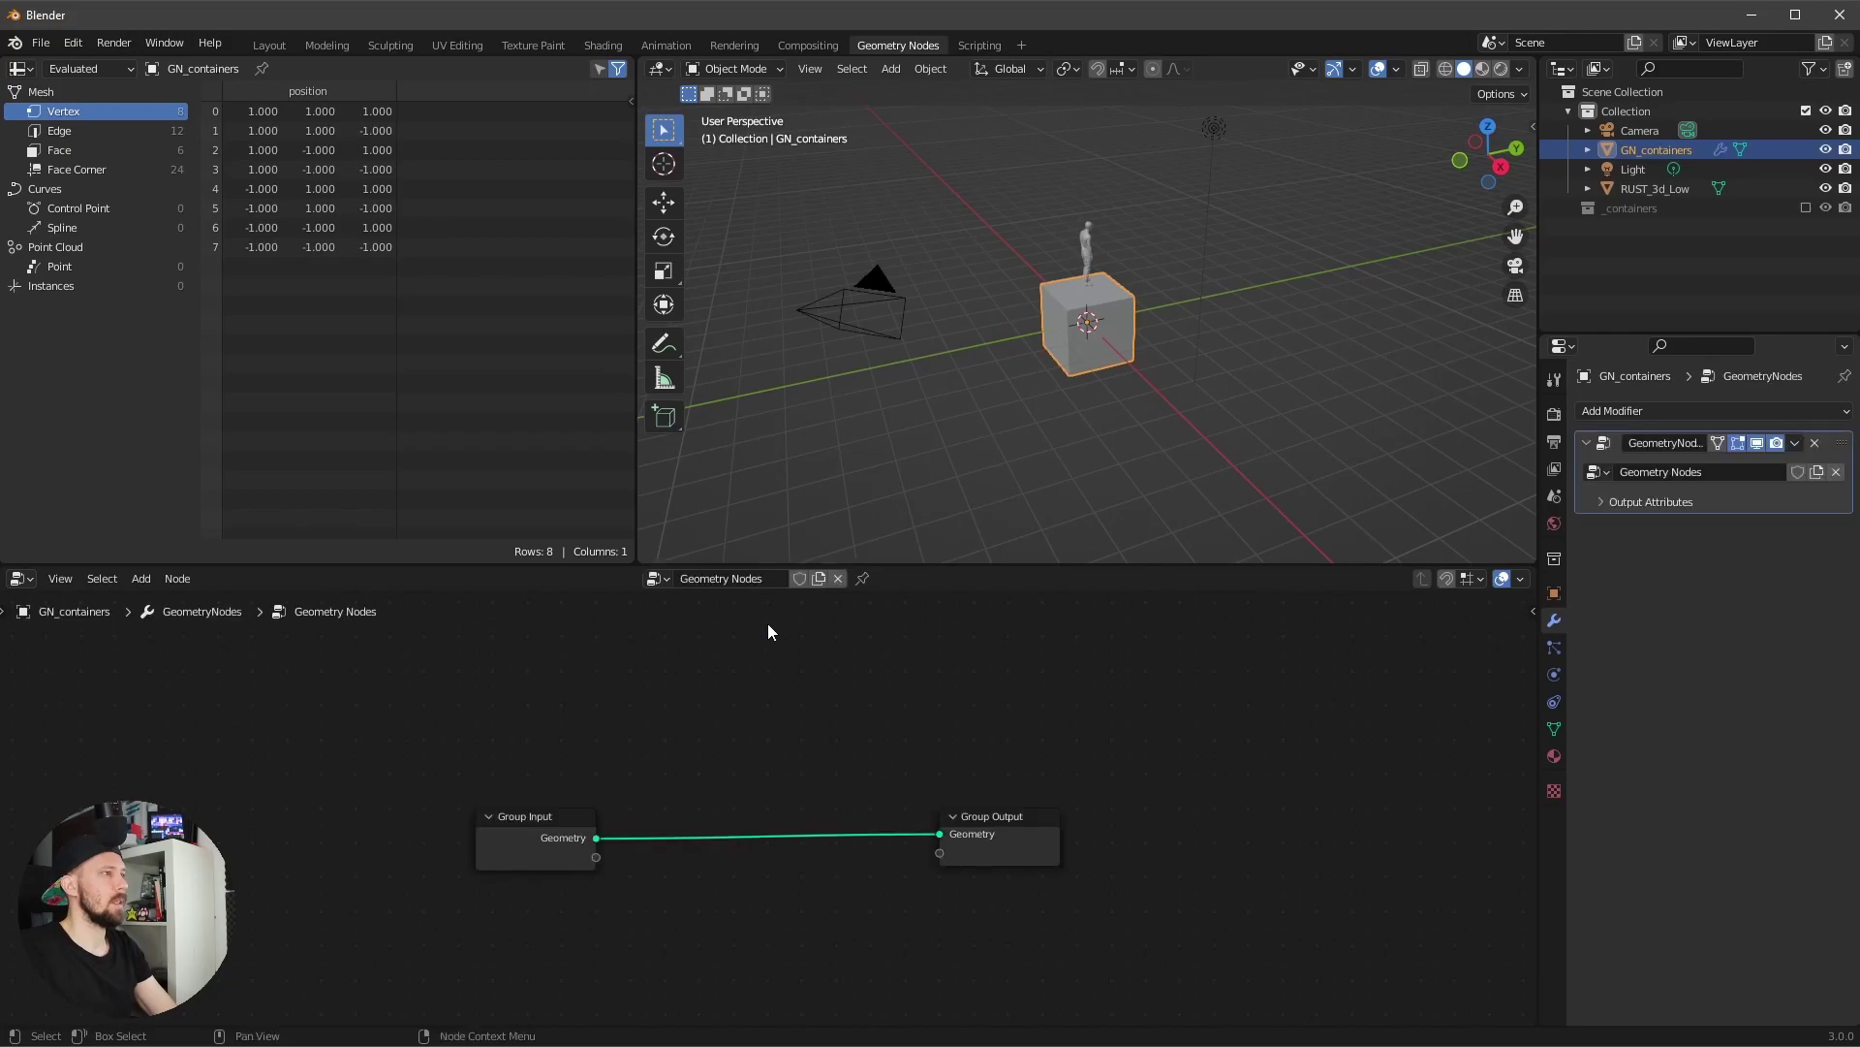
left_click(746, 579)
type("G")
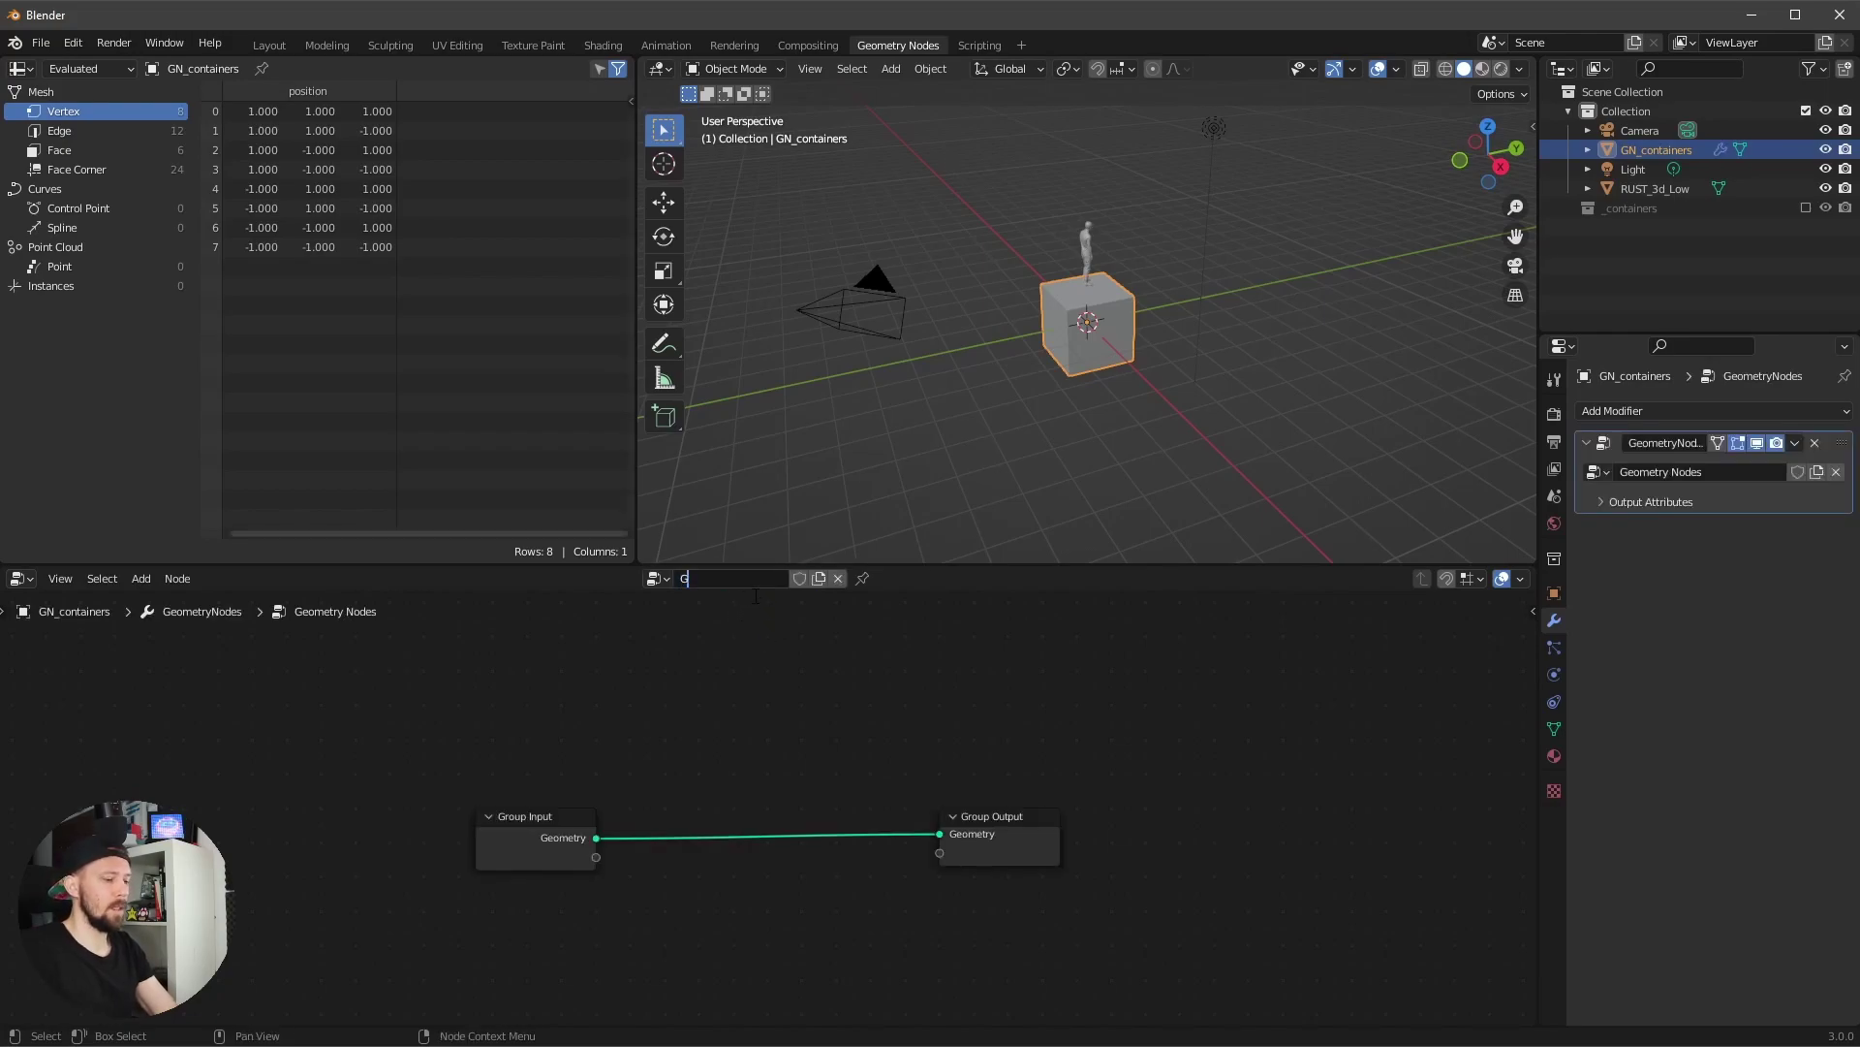
type("N_contai")
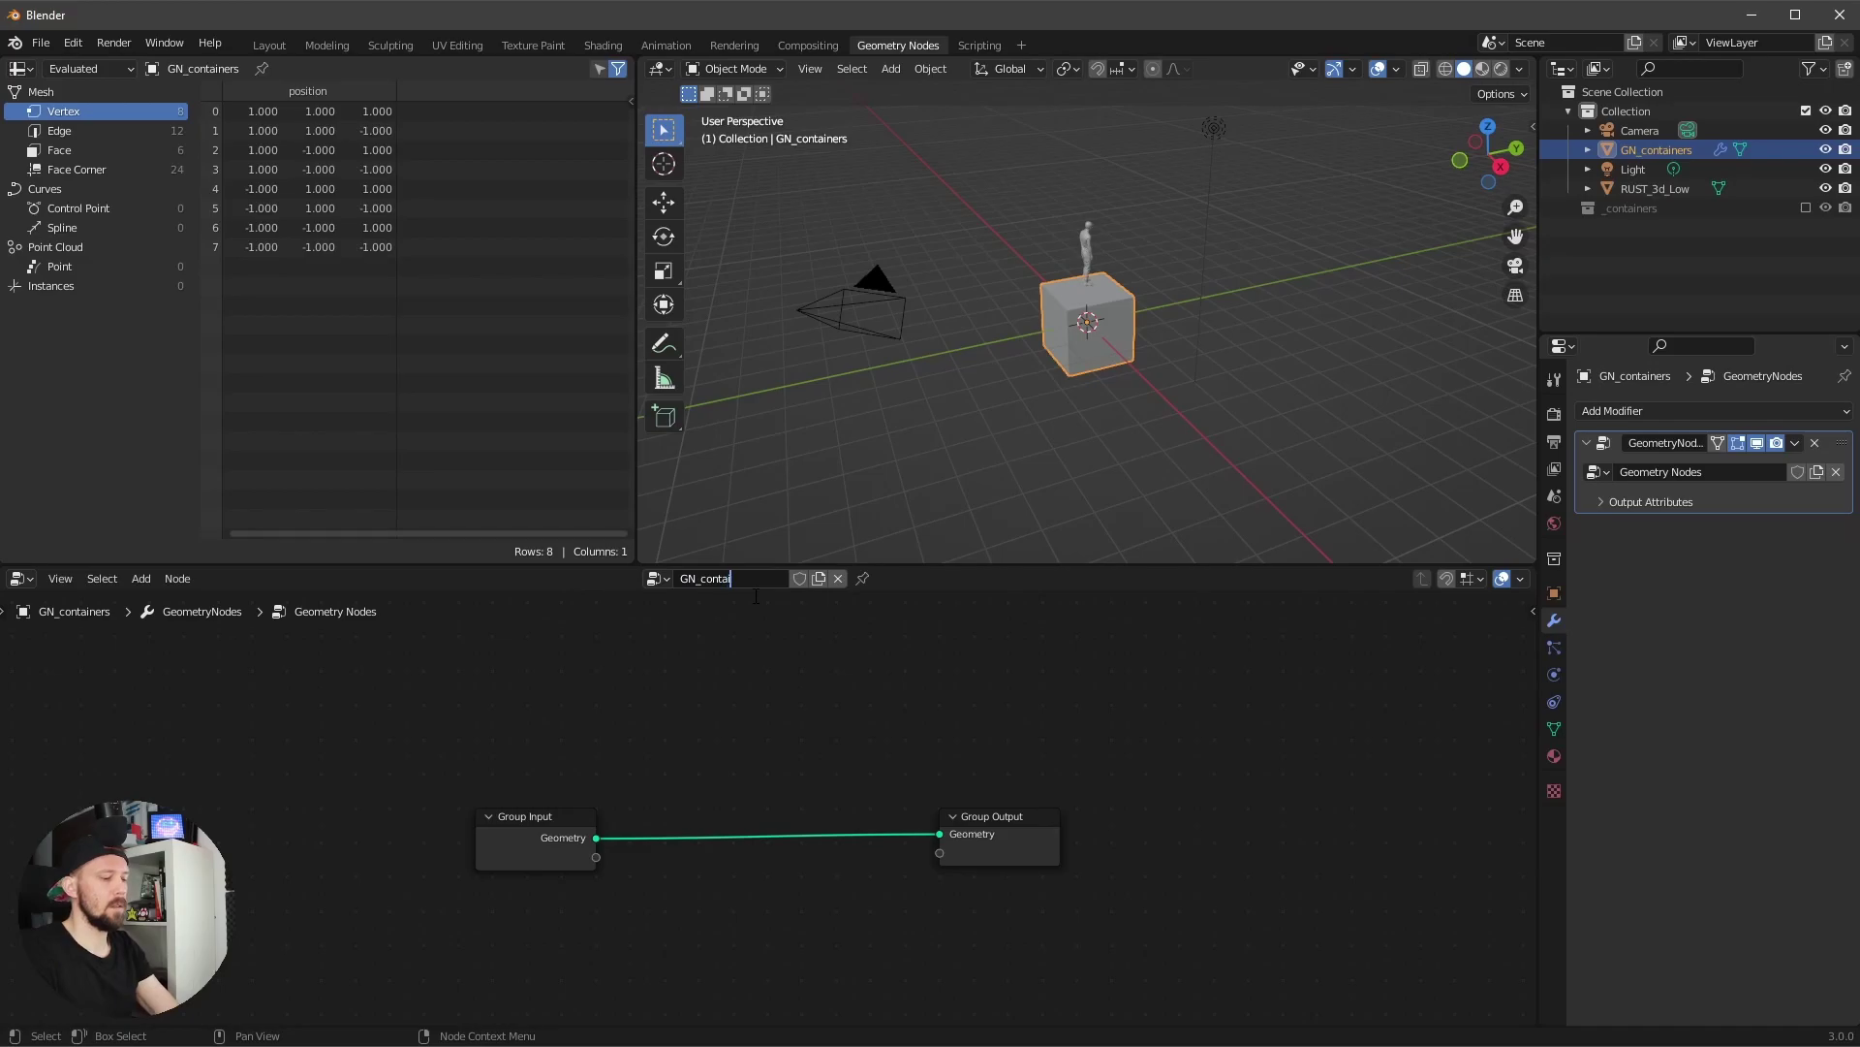
type("ners")
key("Return")
- Cut the link between Group Input and Group Output and add a Grid node above them
mouse_move(696, 801)
right_mouse_down("ctrl")
mouse_move(658, 881)
mouse_move(737, 868)
right_mouse_up("ctrl")
scroll(788, 816, "down", 1)
key("shift+a")
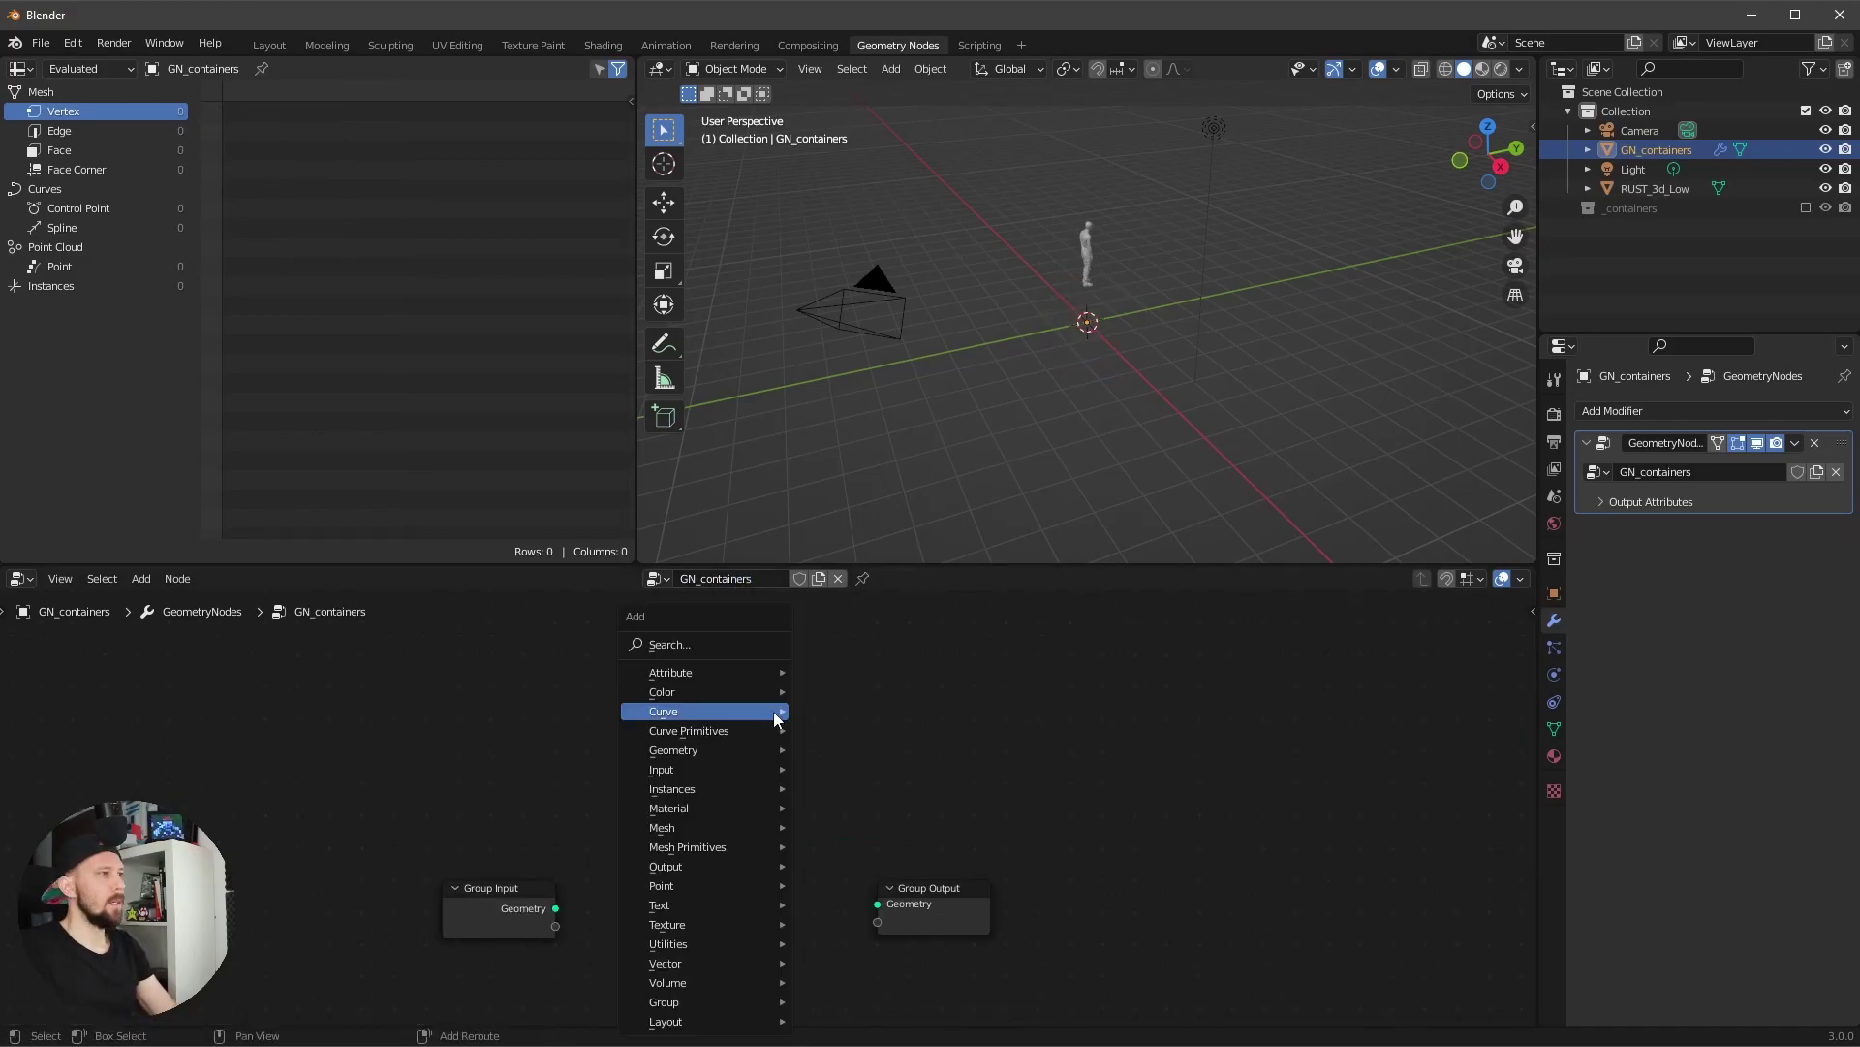
left_click(746, 643)
type("gr")
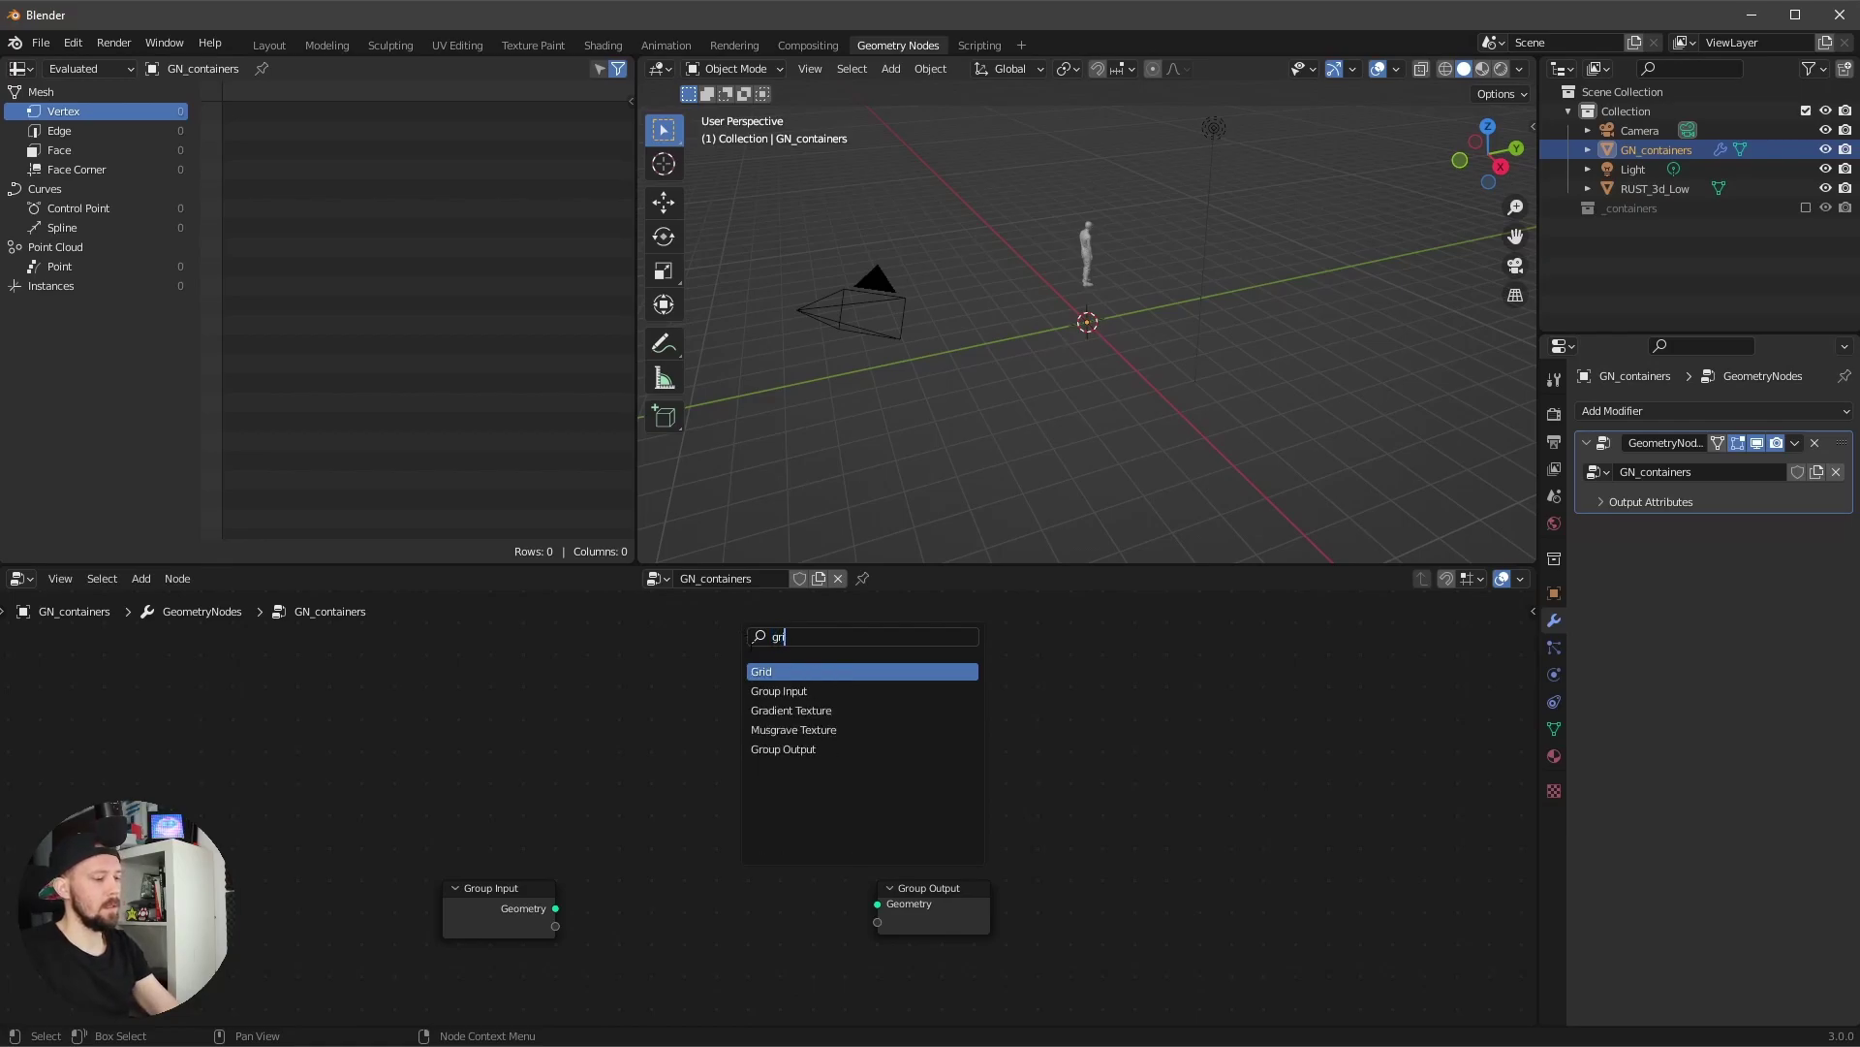
type("id")
key("Return")
left_click(659, 683)
middle_click_drag(776, 843, 769, 806)
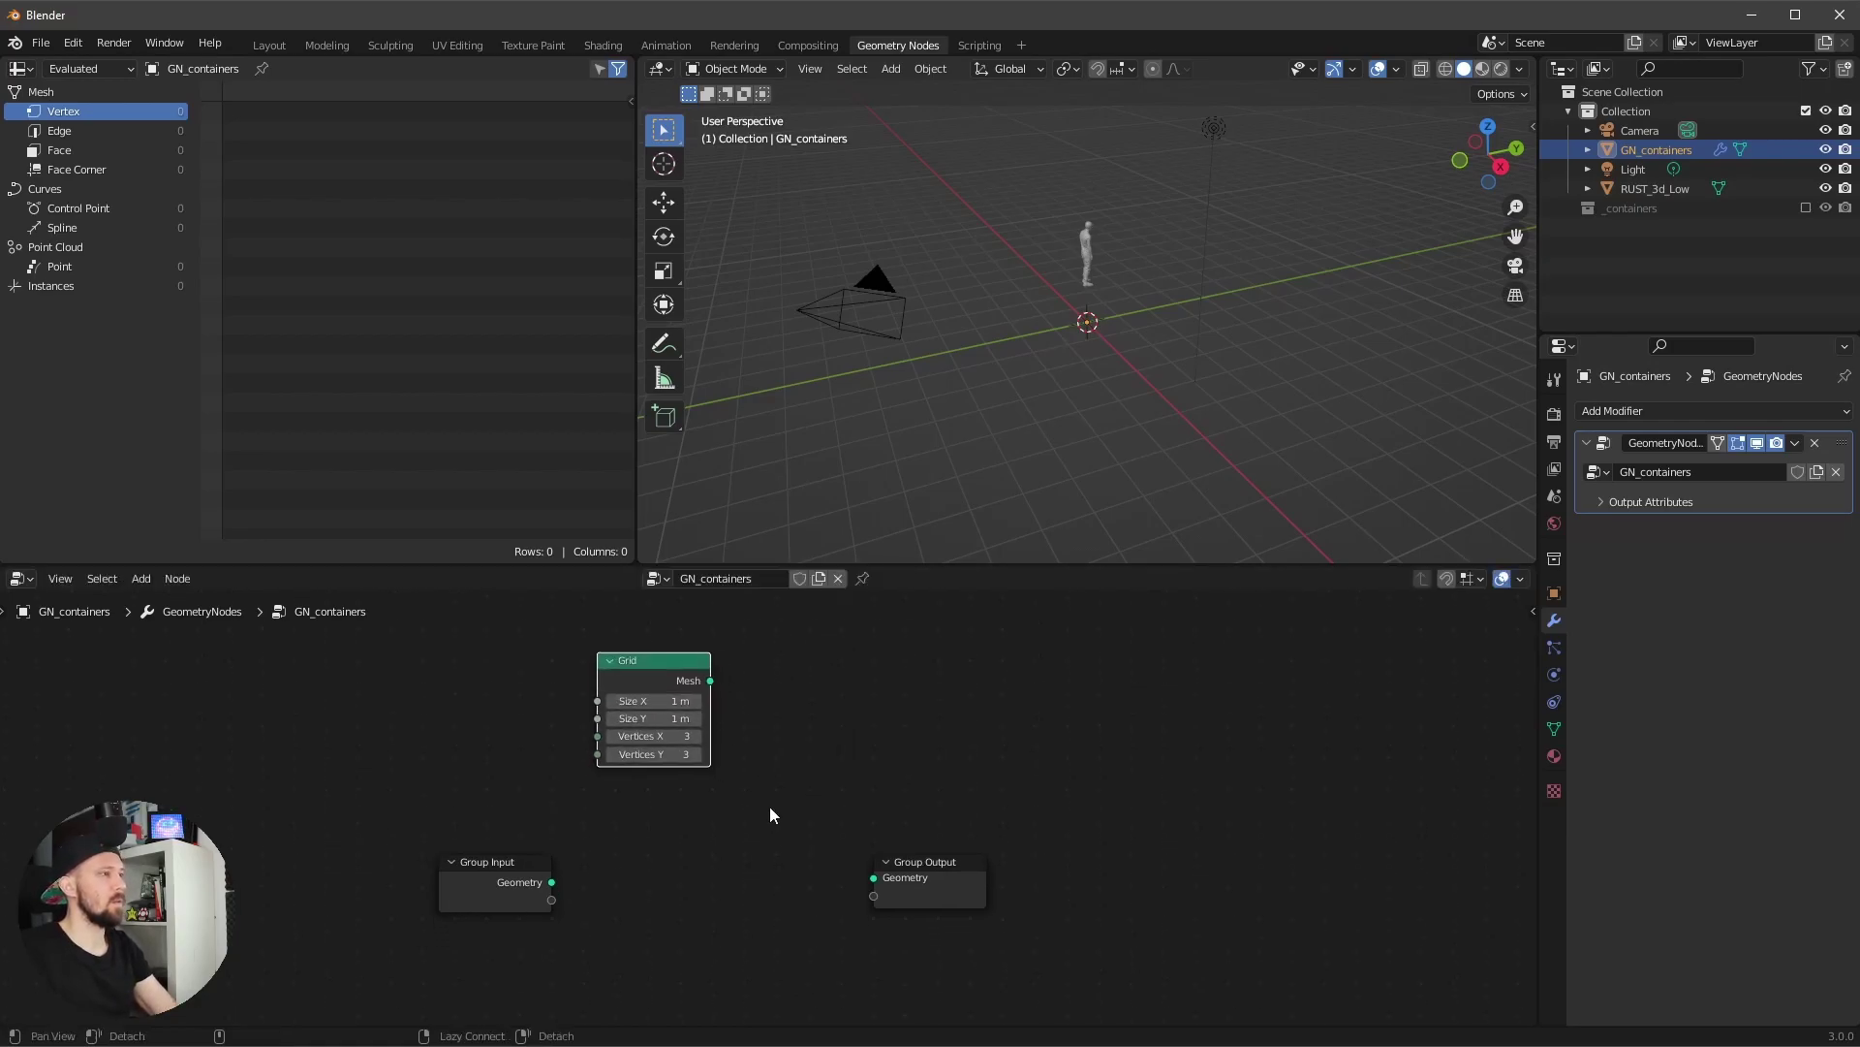
- Add a Collection Info node below the Grid node
key("shift+a")
left_click(758, 637)
type("in")
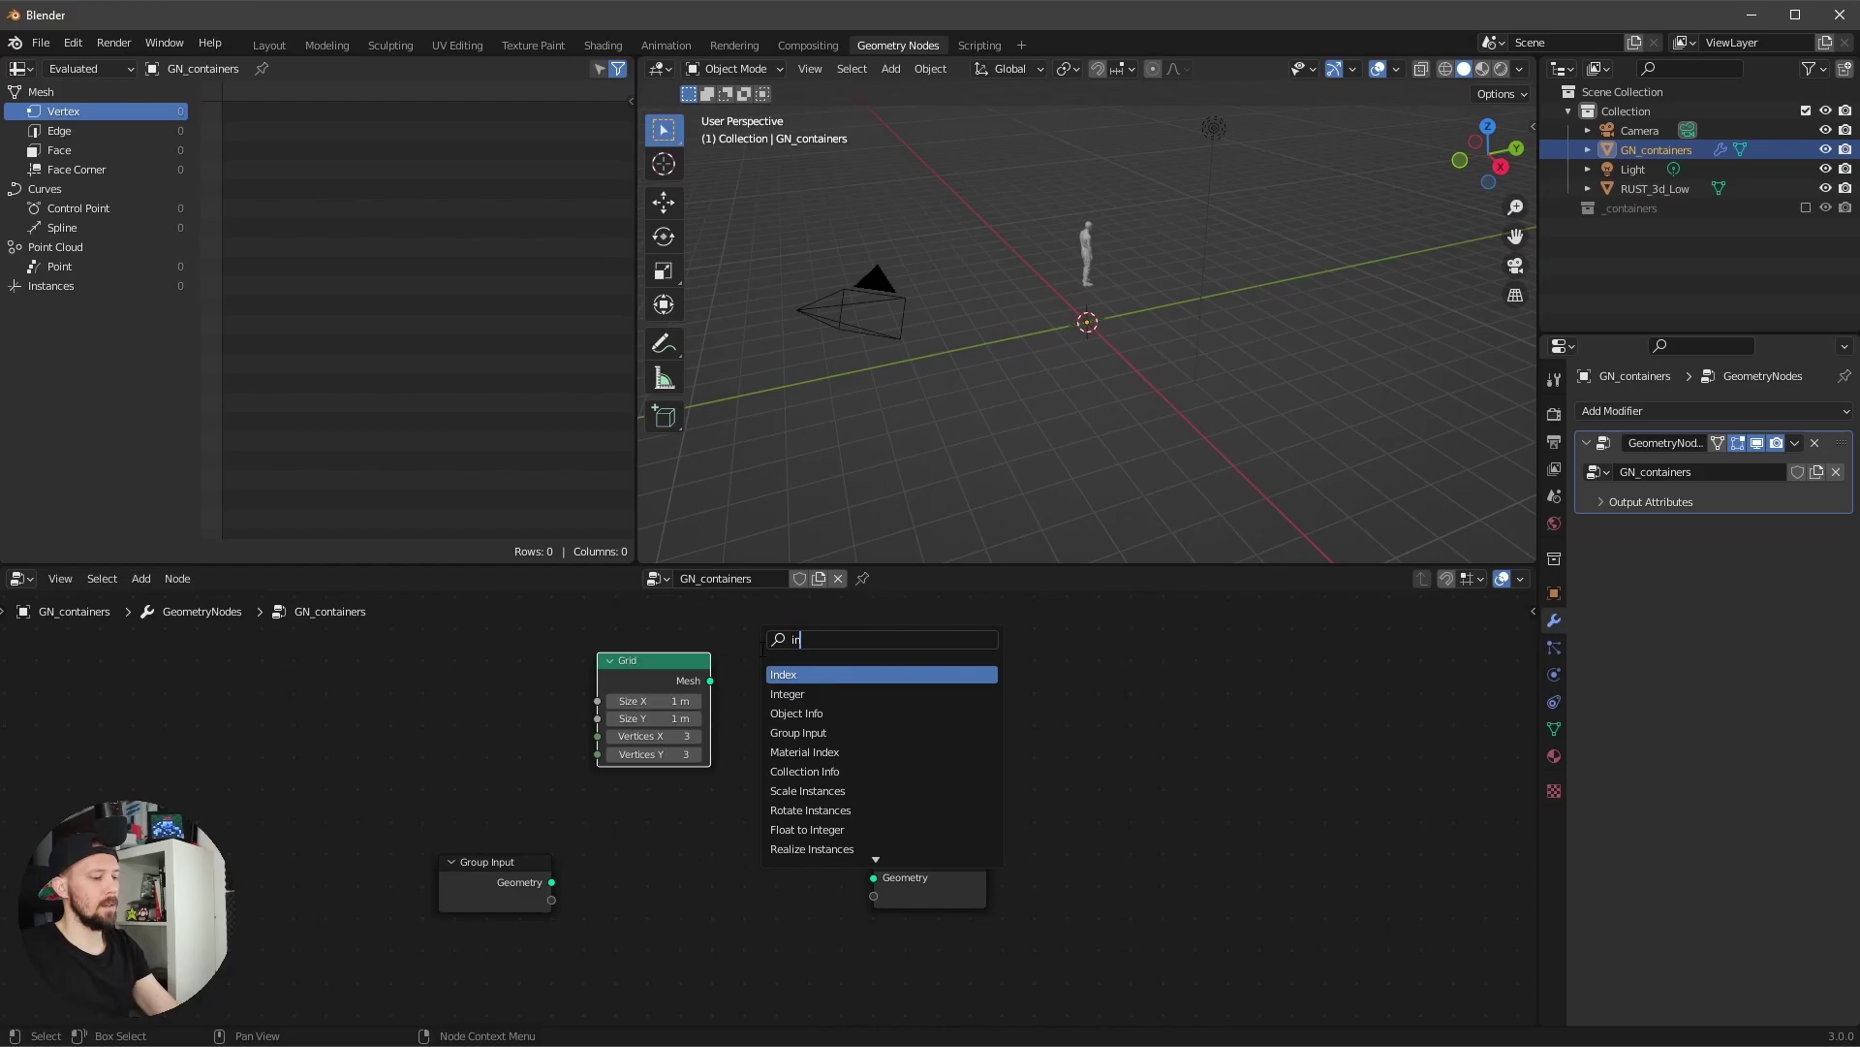
type("fo")
key("Down")
key("Return")
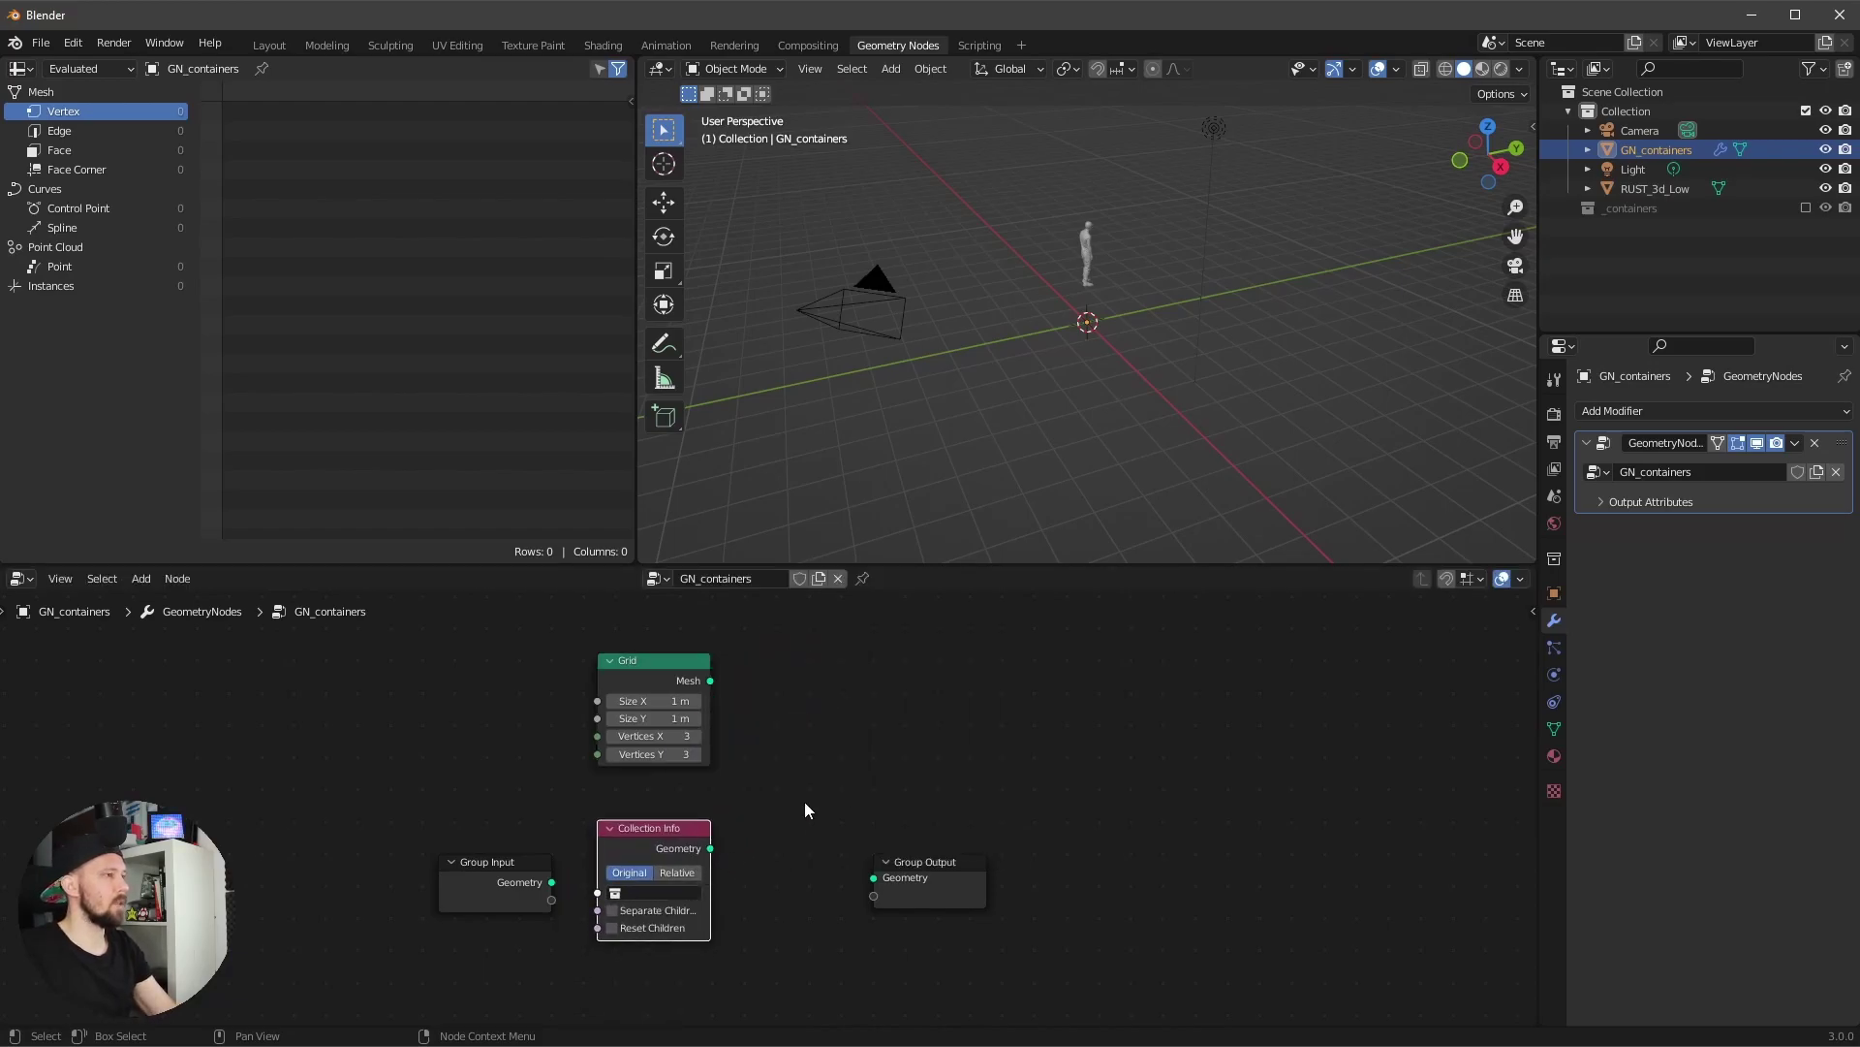
left_click(805, 810)
- Add an Instance on Points node between the Grid and Group Output nodes
key("shift+a")
left_click(897, 644)
type("instan")
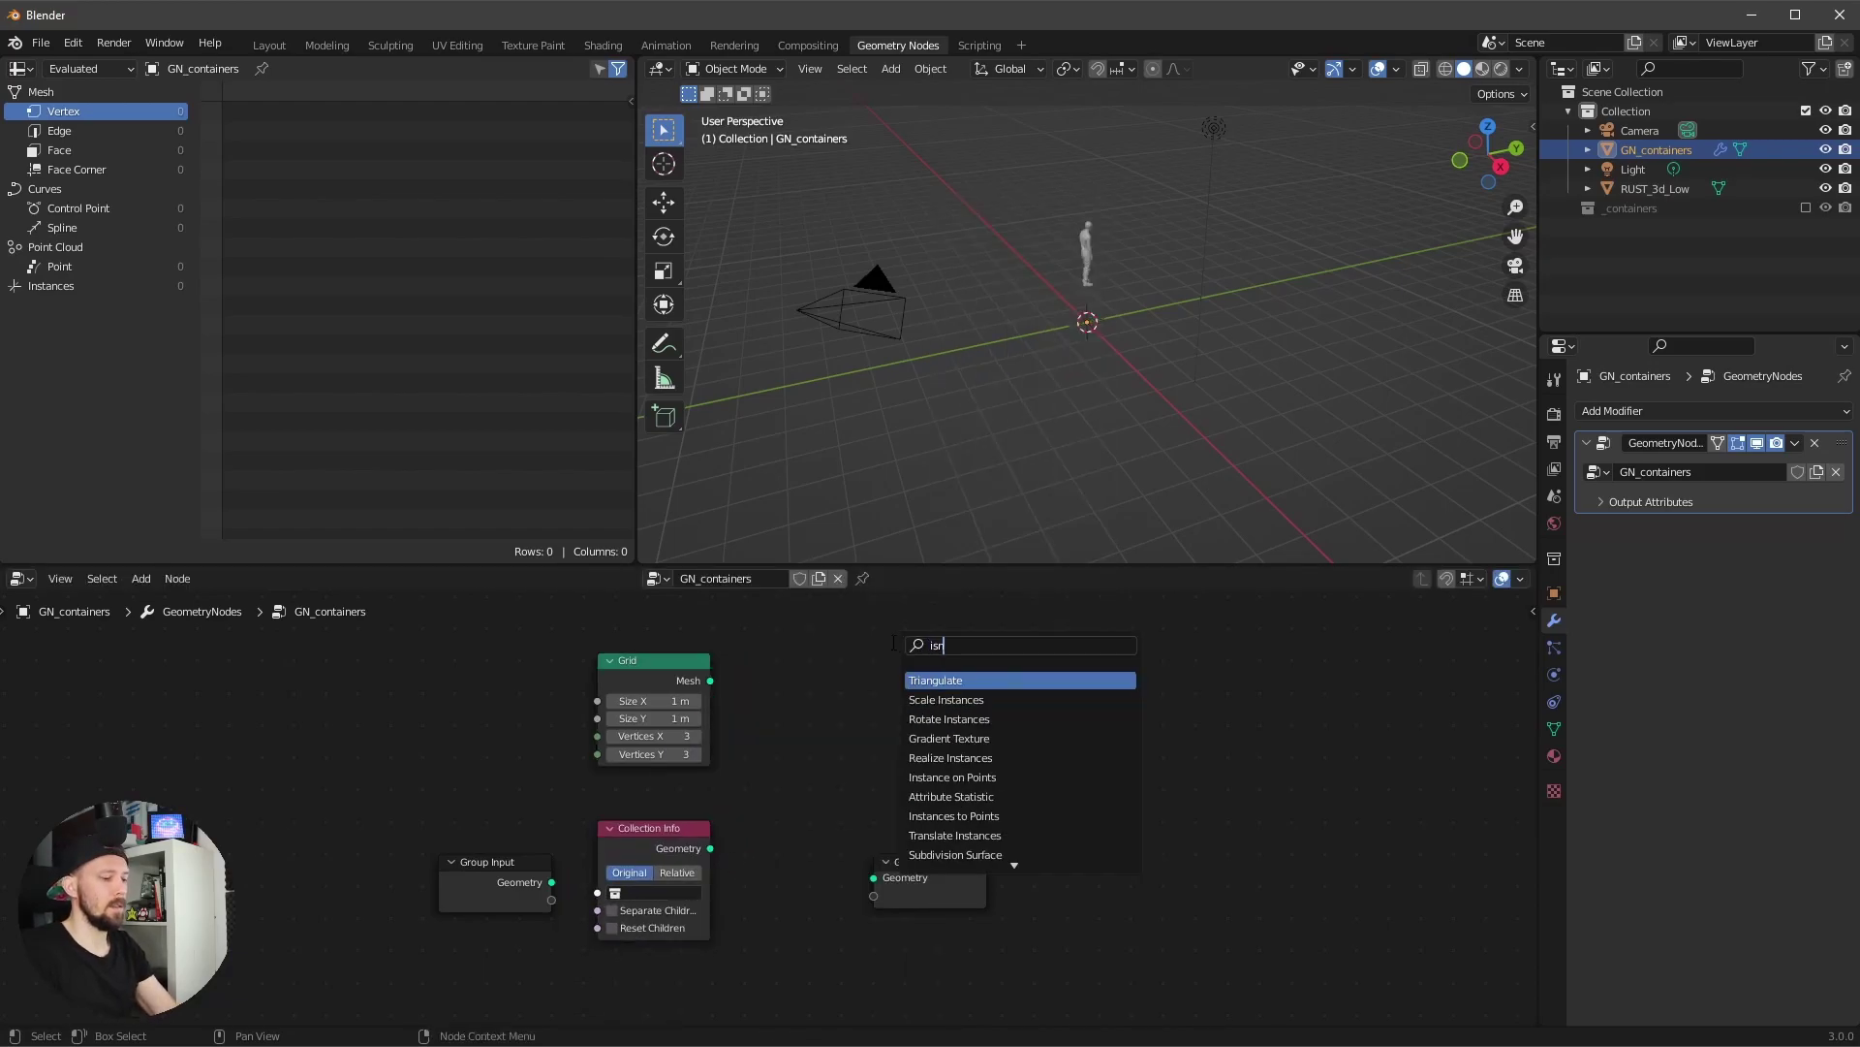
type("c")
left_click(1018, 744)
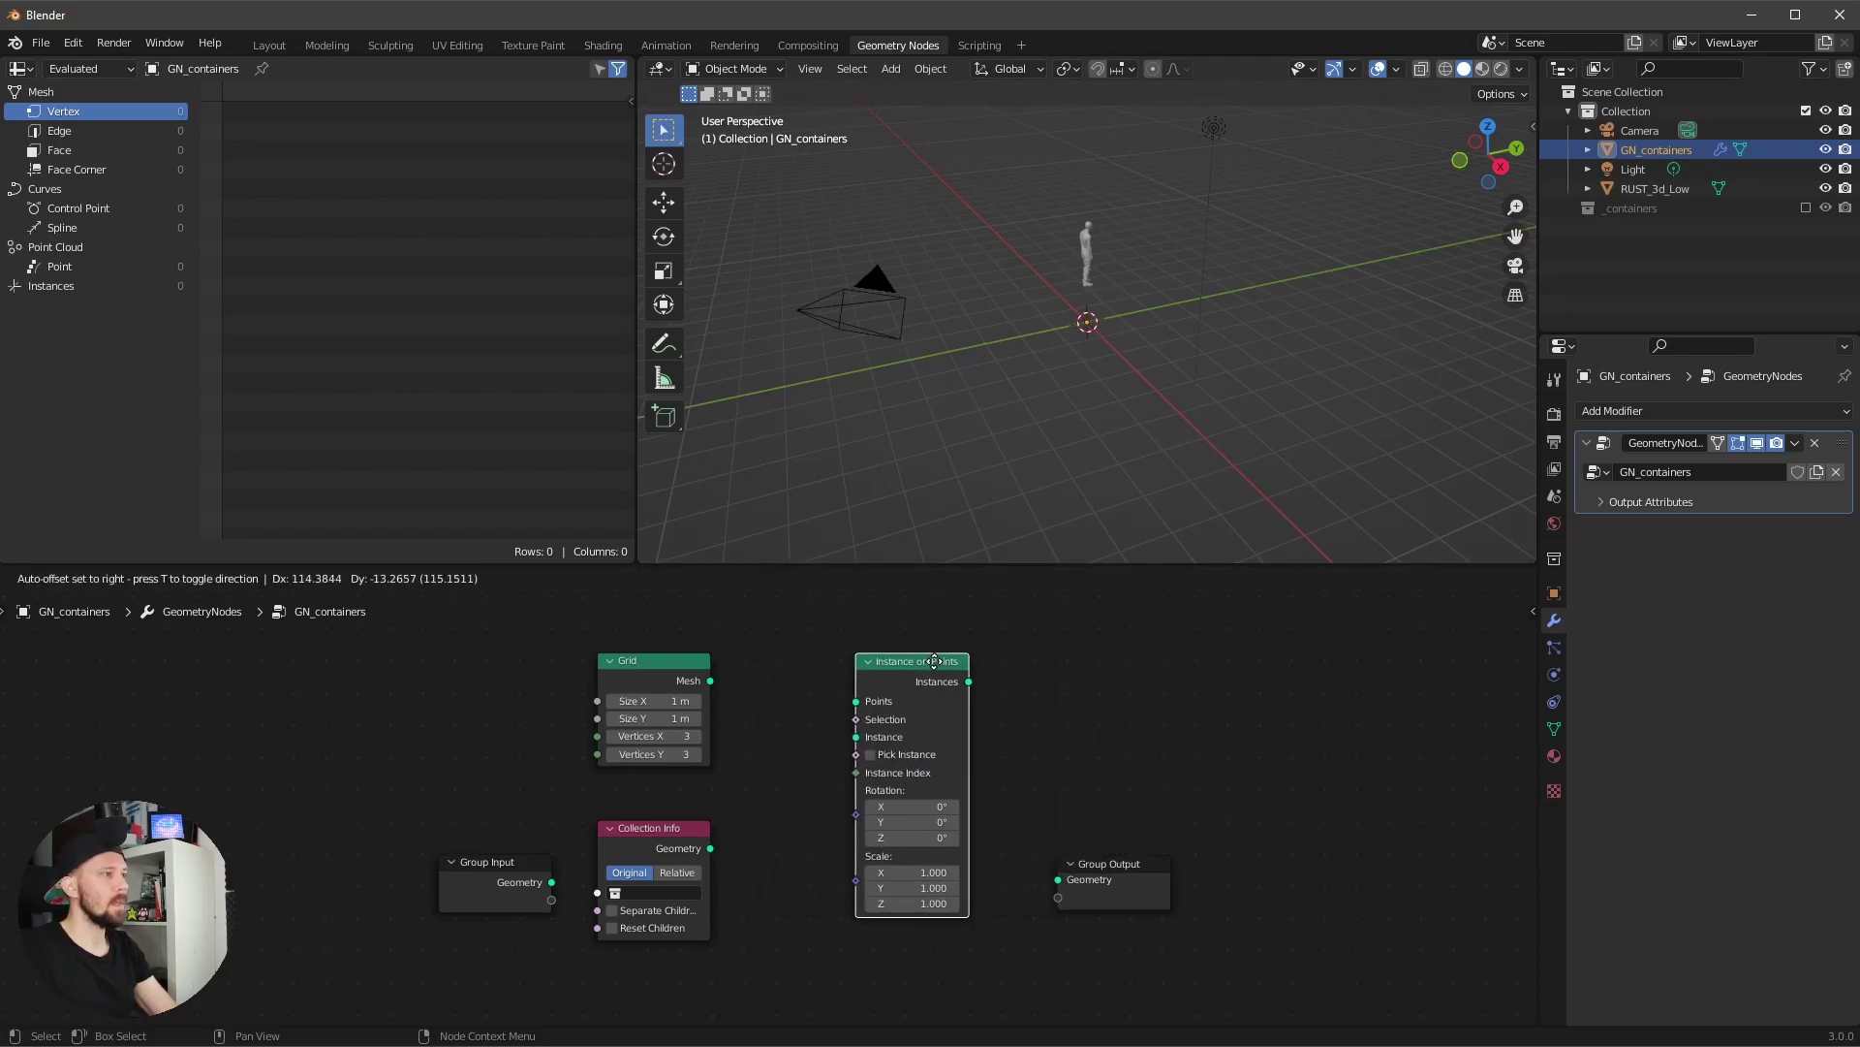
left_click(795, 678)
- Spread out the Grid, Group Input and Collection Info nodes and connect the Grid's Mesh to the Points input of Instance on Points
left_click_drag(679, 663, 647, 653)
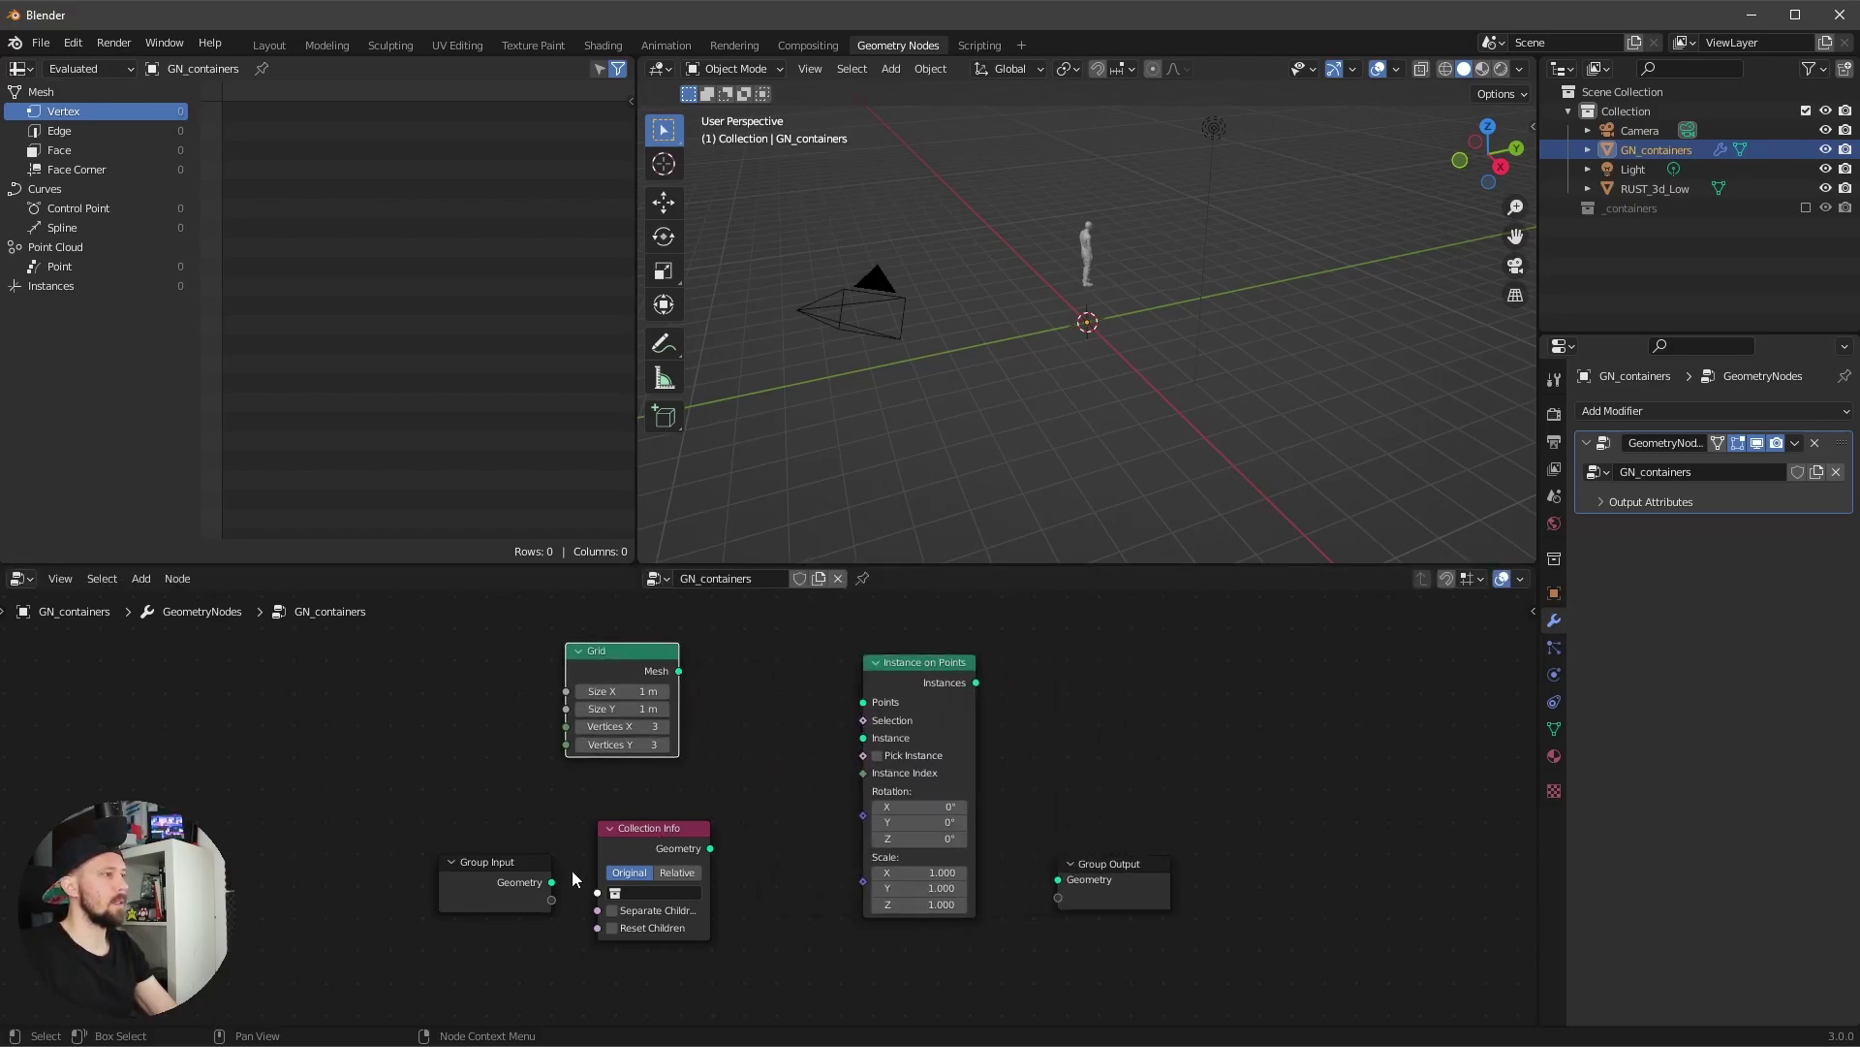
left_click_drag(494, 862, 271, 847)
left_click_drag(664, 859, 618, 915)
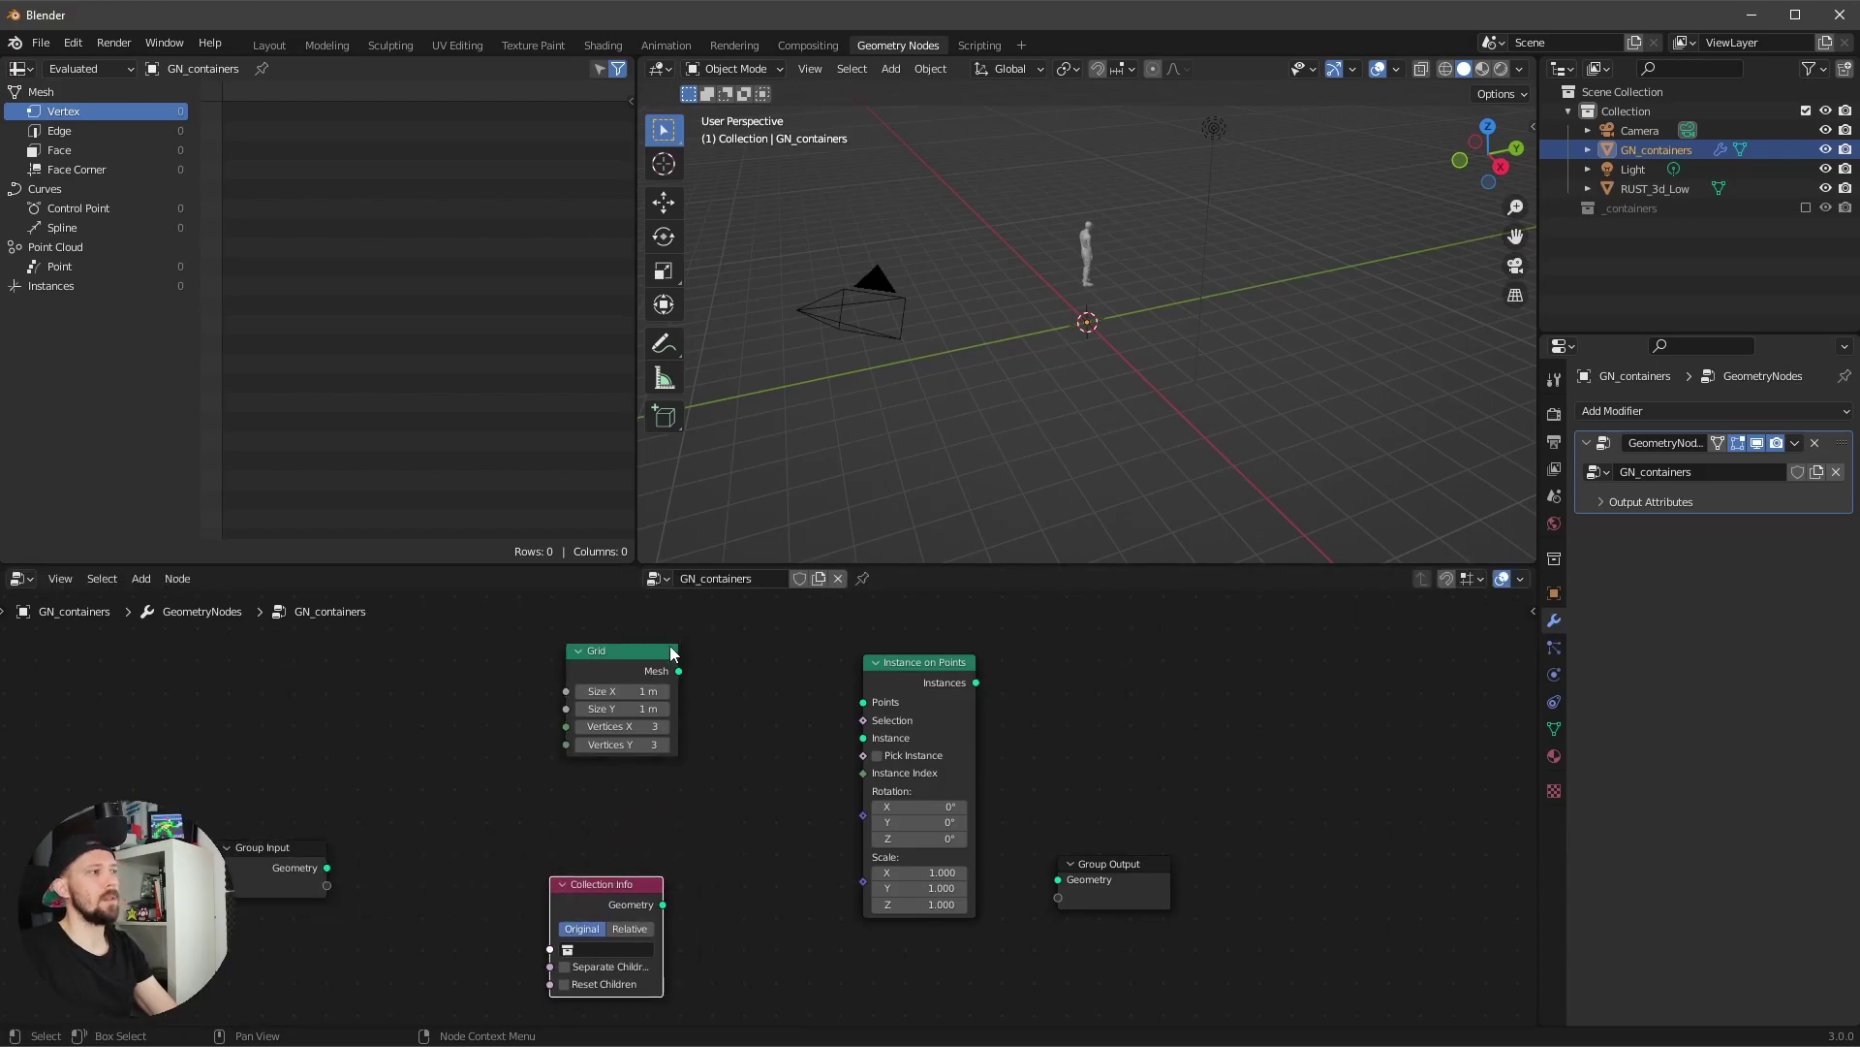
left_click_drag(679, 670, 865, 700)
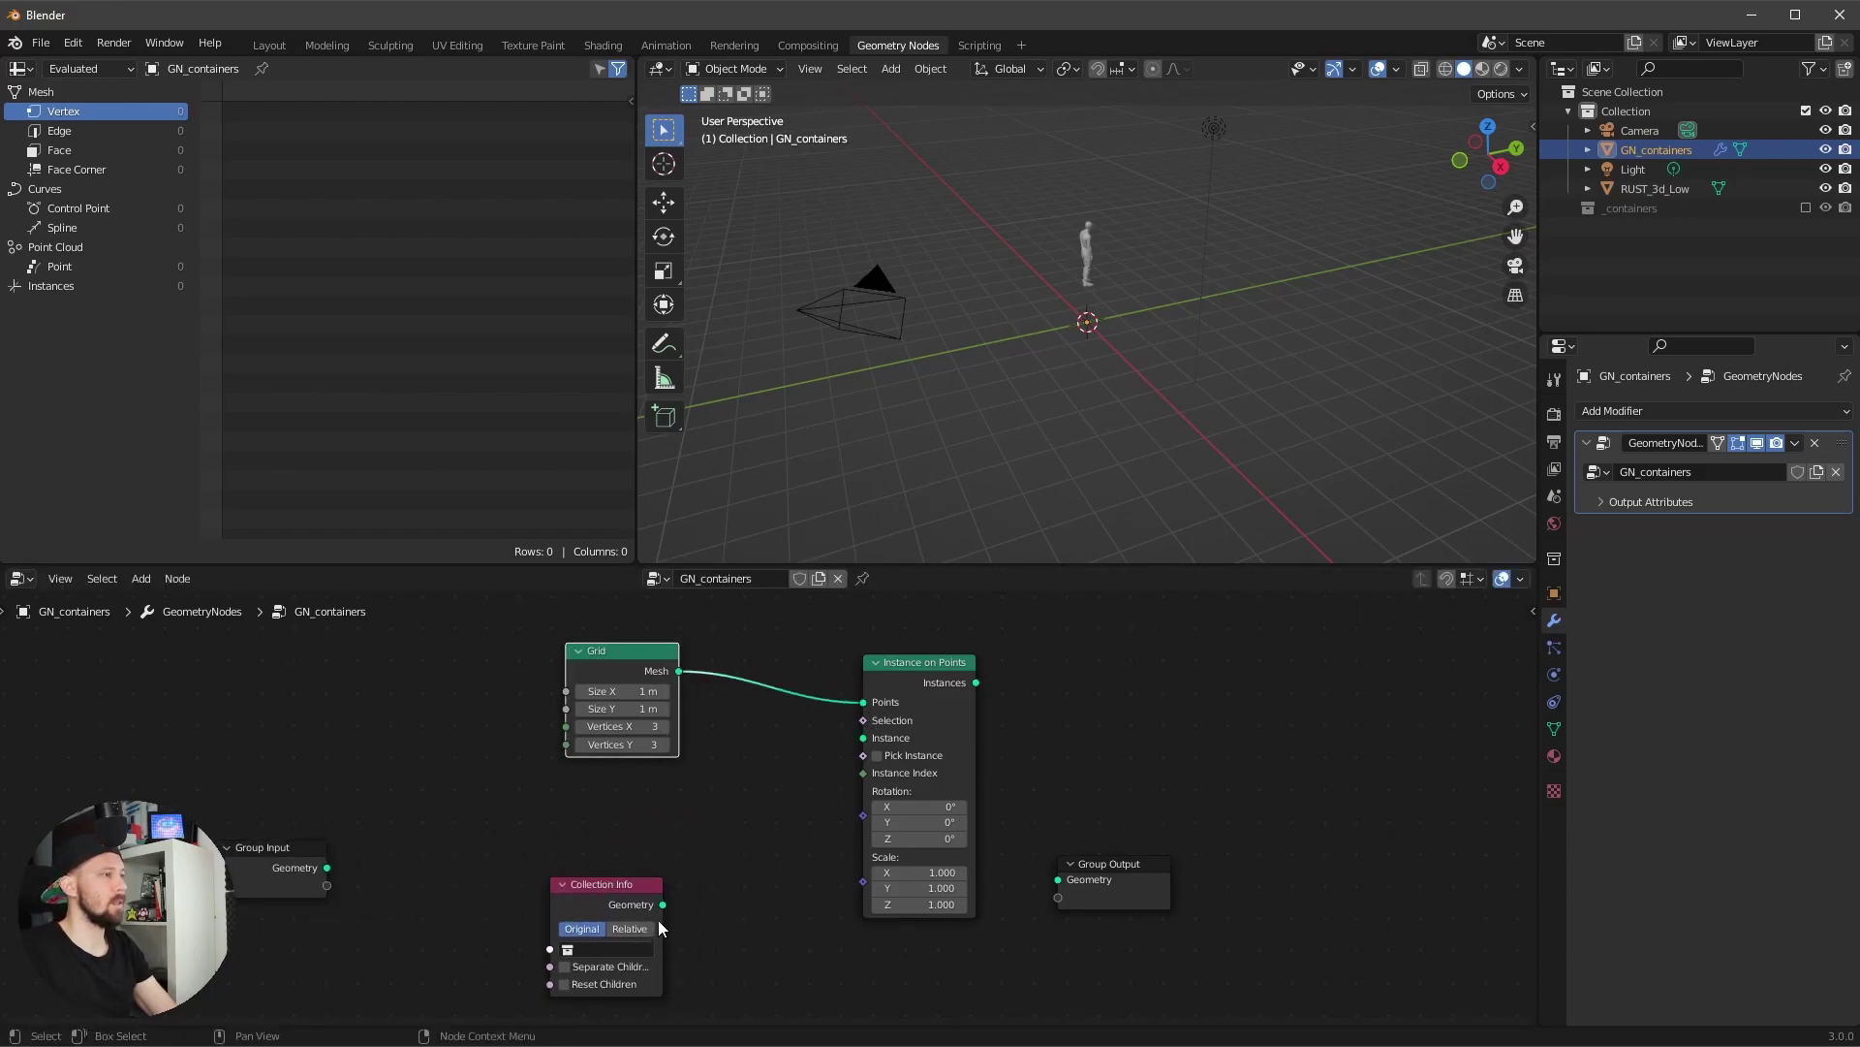
- Connect the Collection Info geometry to the Instance input, shift Group Output aside and feed the Instances output into its Geometry input
left_click_drag(663, 905, 863, 737)
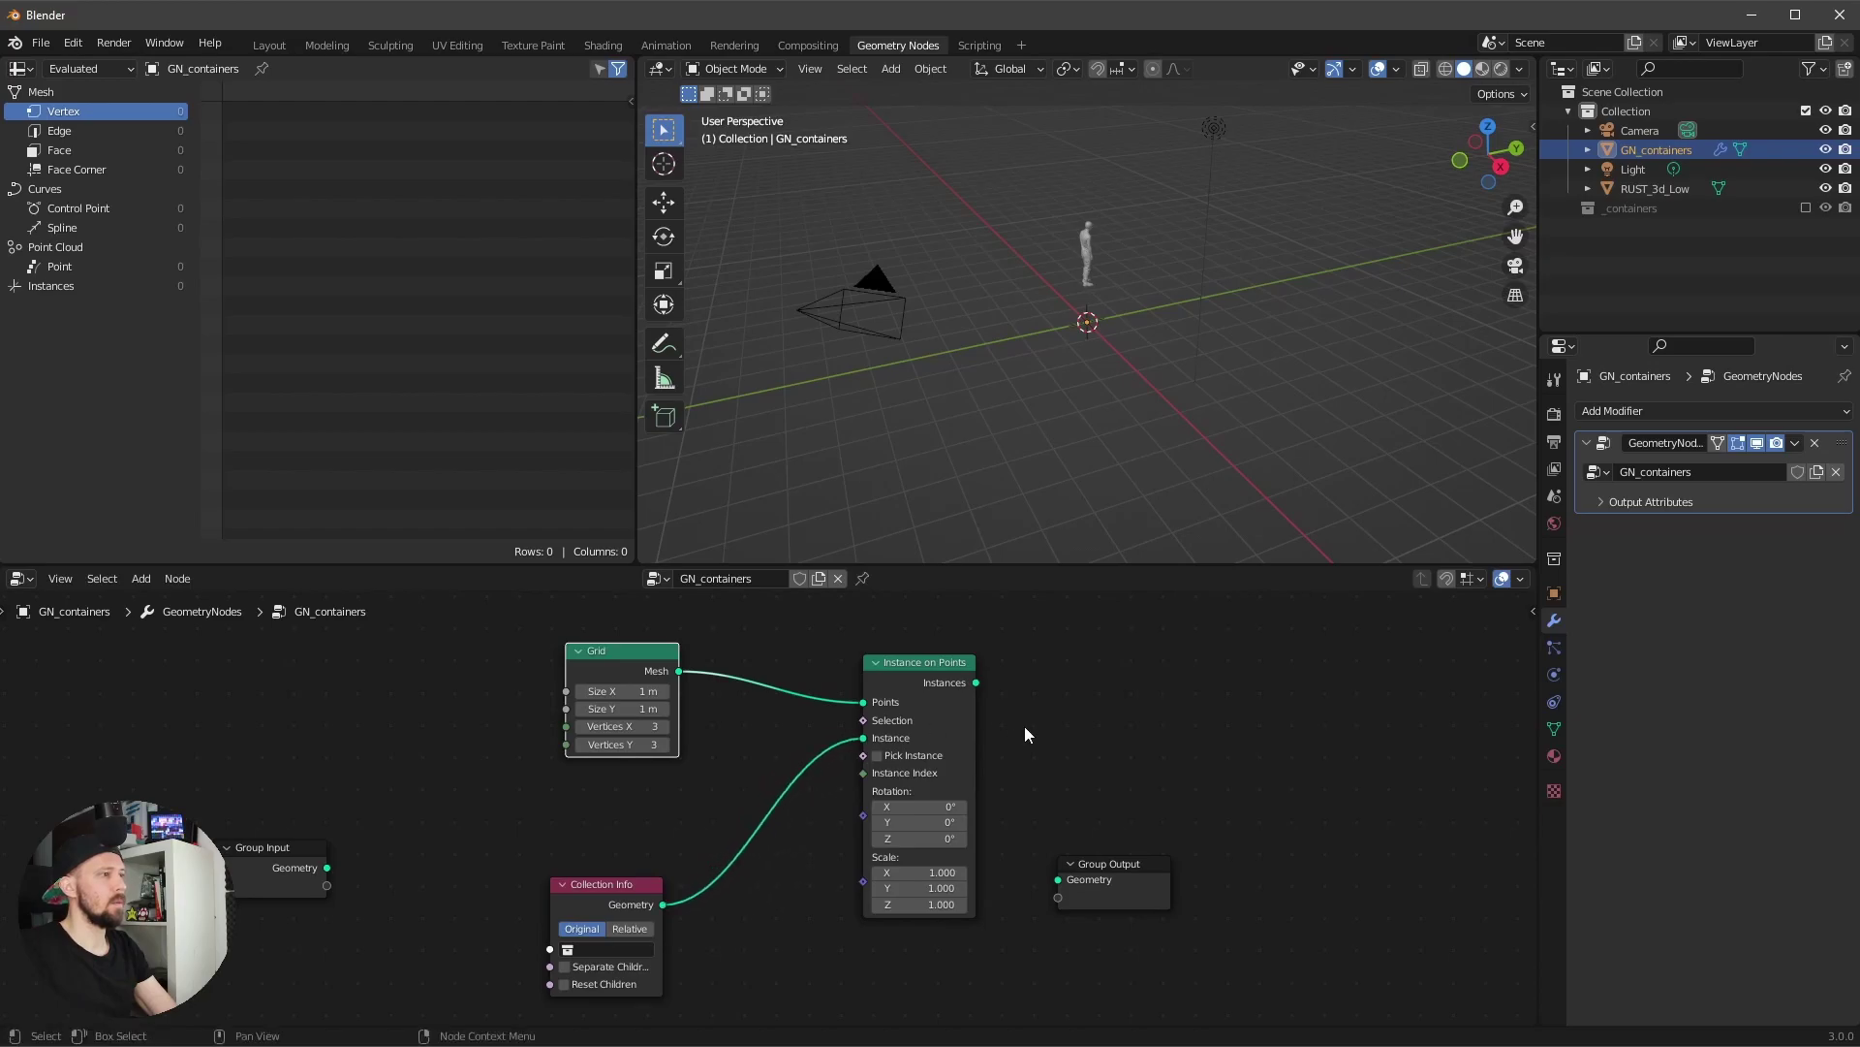
left_click_drag(1082, 866, 1173, 839)
left_click_drag(977, 683, 1148, 855)
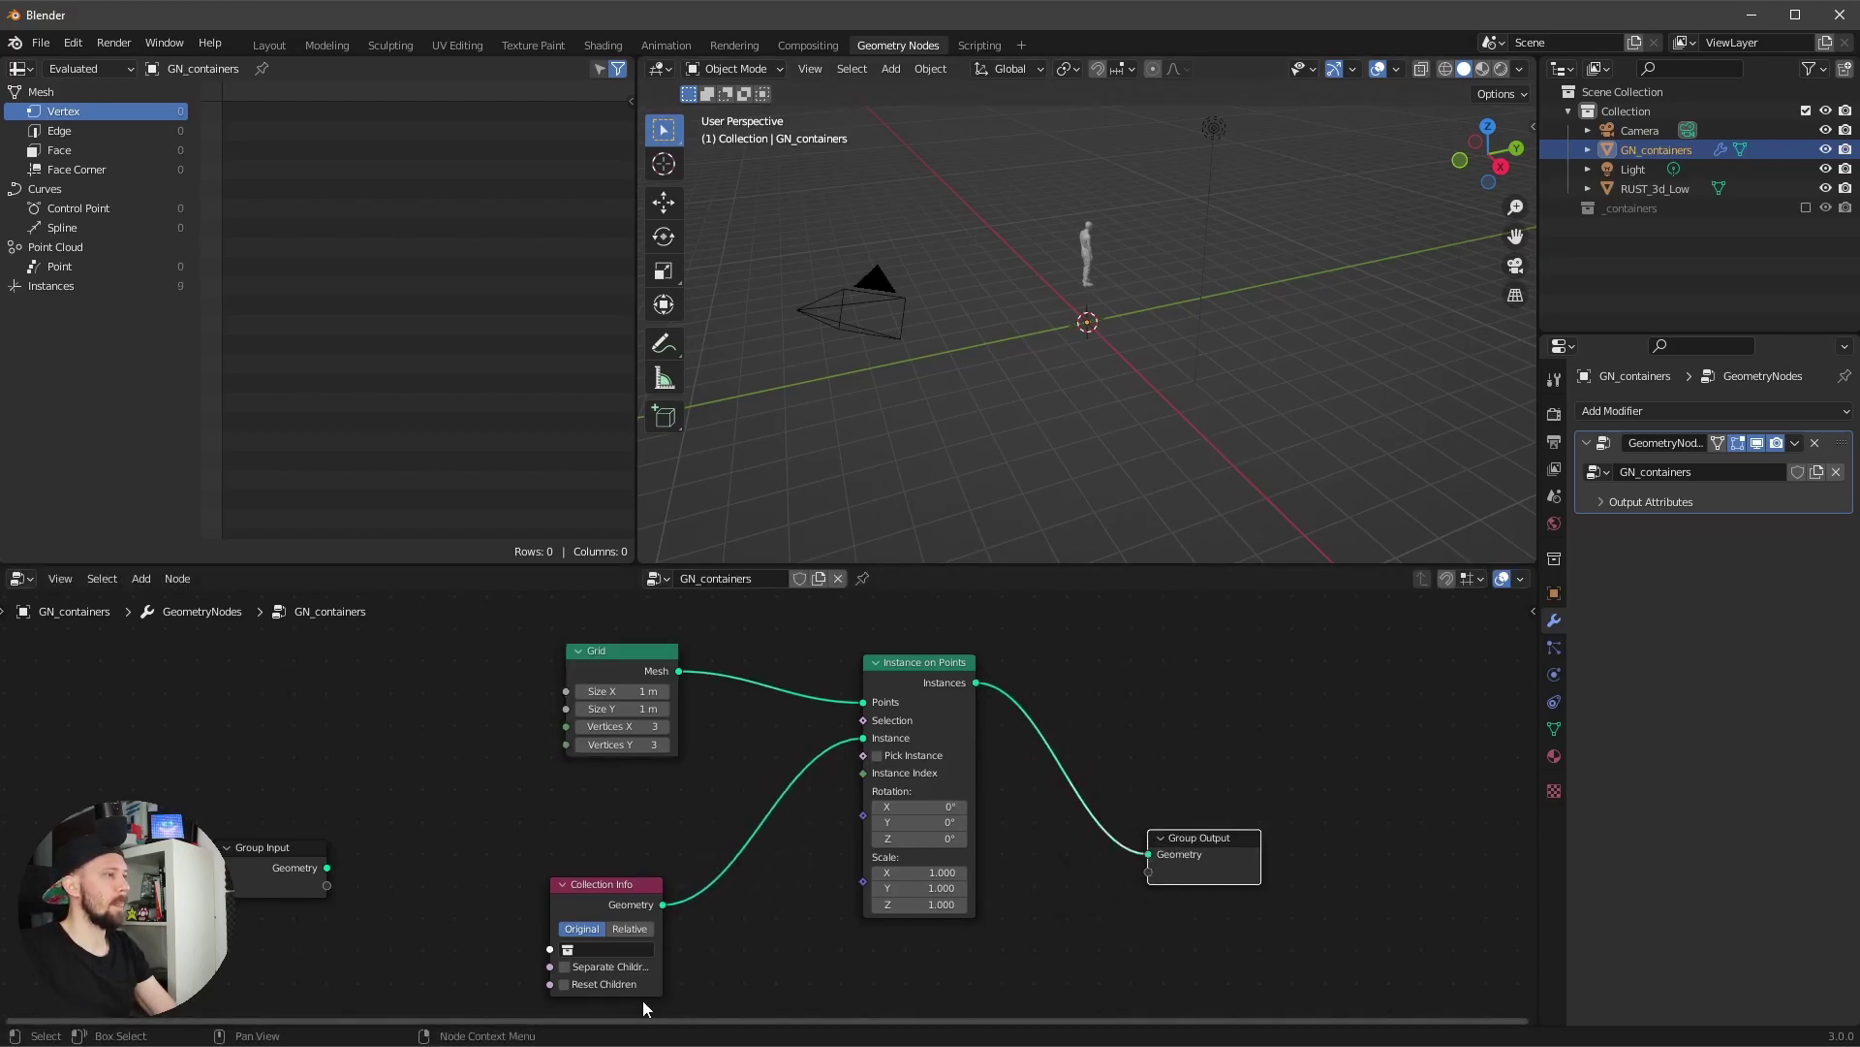
- Choose the _containers collection as the source in the Collection Info node
left_click(620, 950)
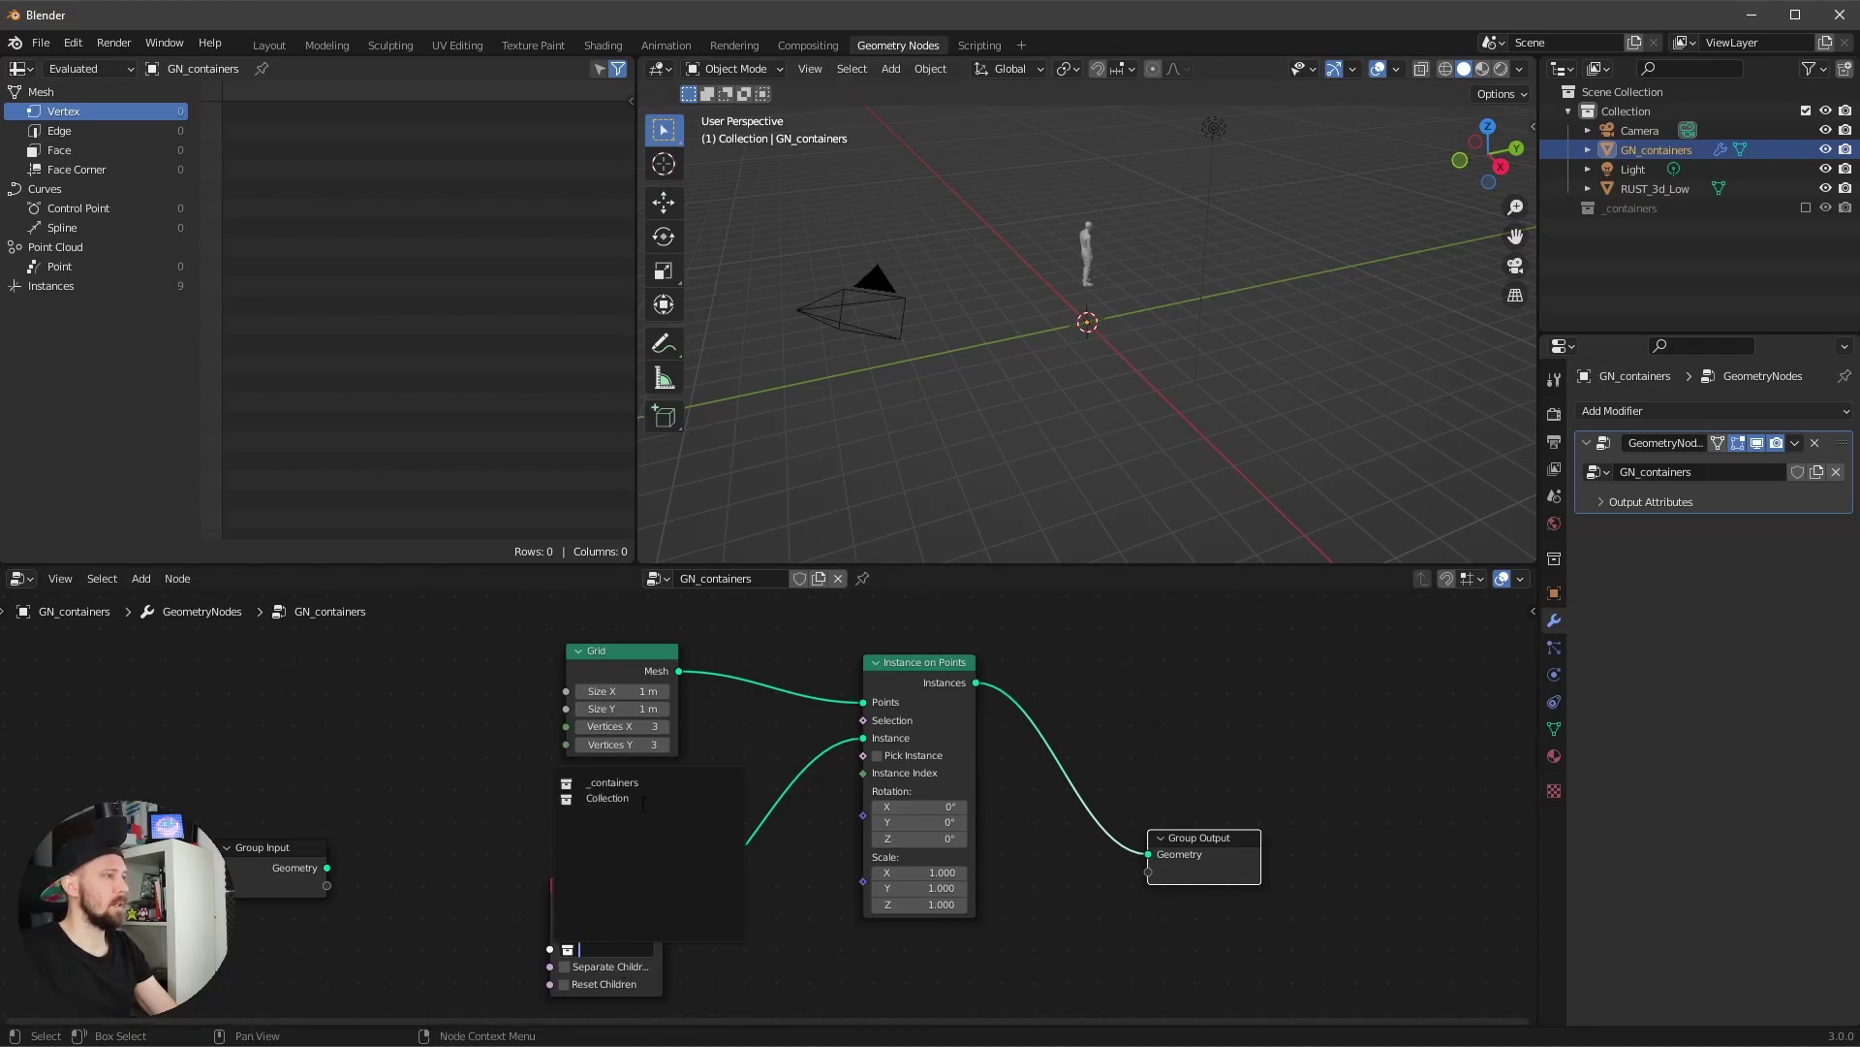
left_click(620, 782)
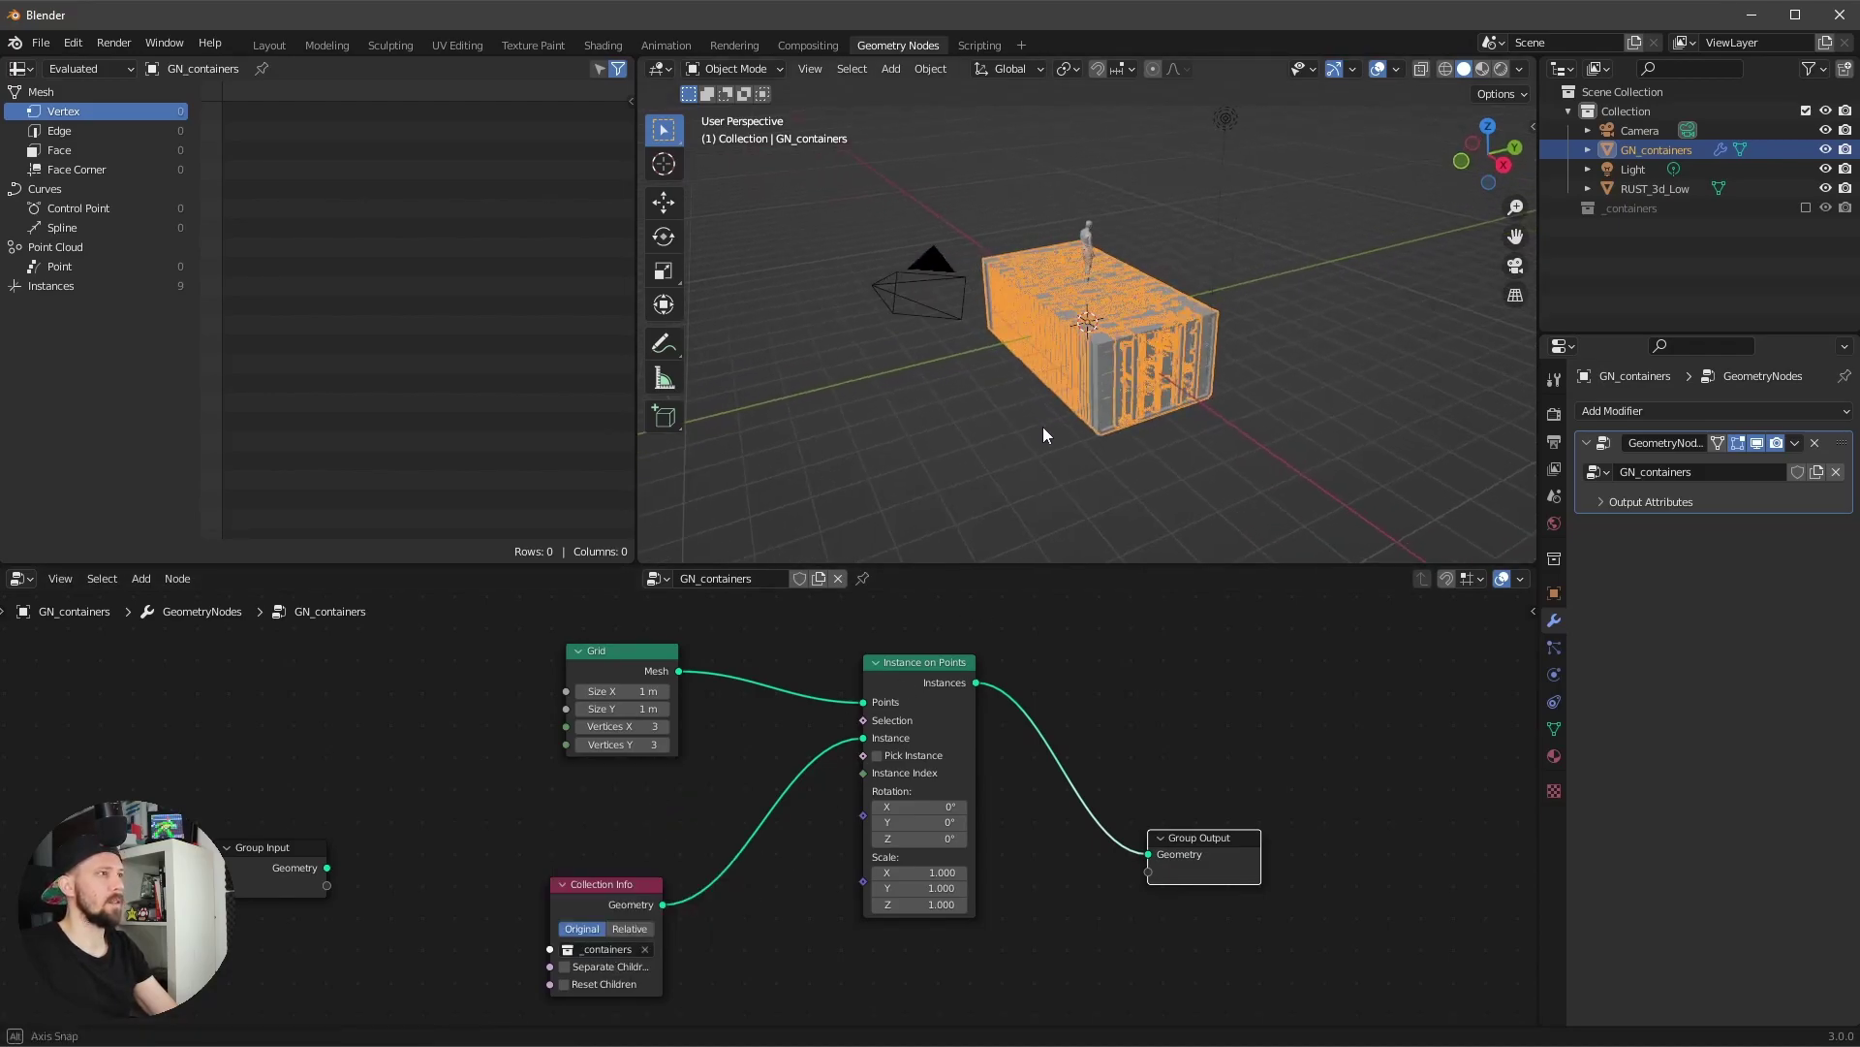
middle_click_drag(1042, 427, 1160, 415)
- Switch the 3D viewport to material preview shading and hide the viewport overlays
key("z")
left_click(1153, 496)
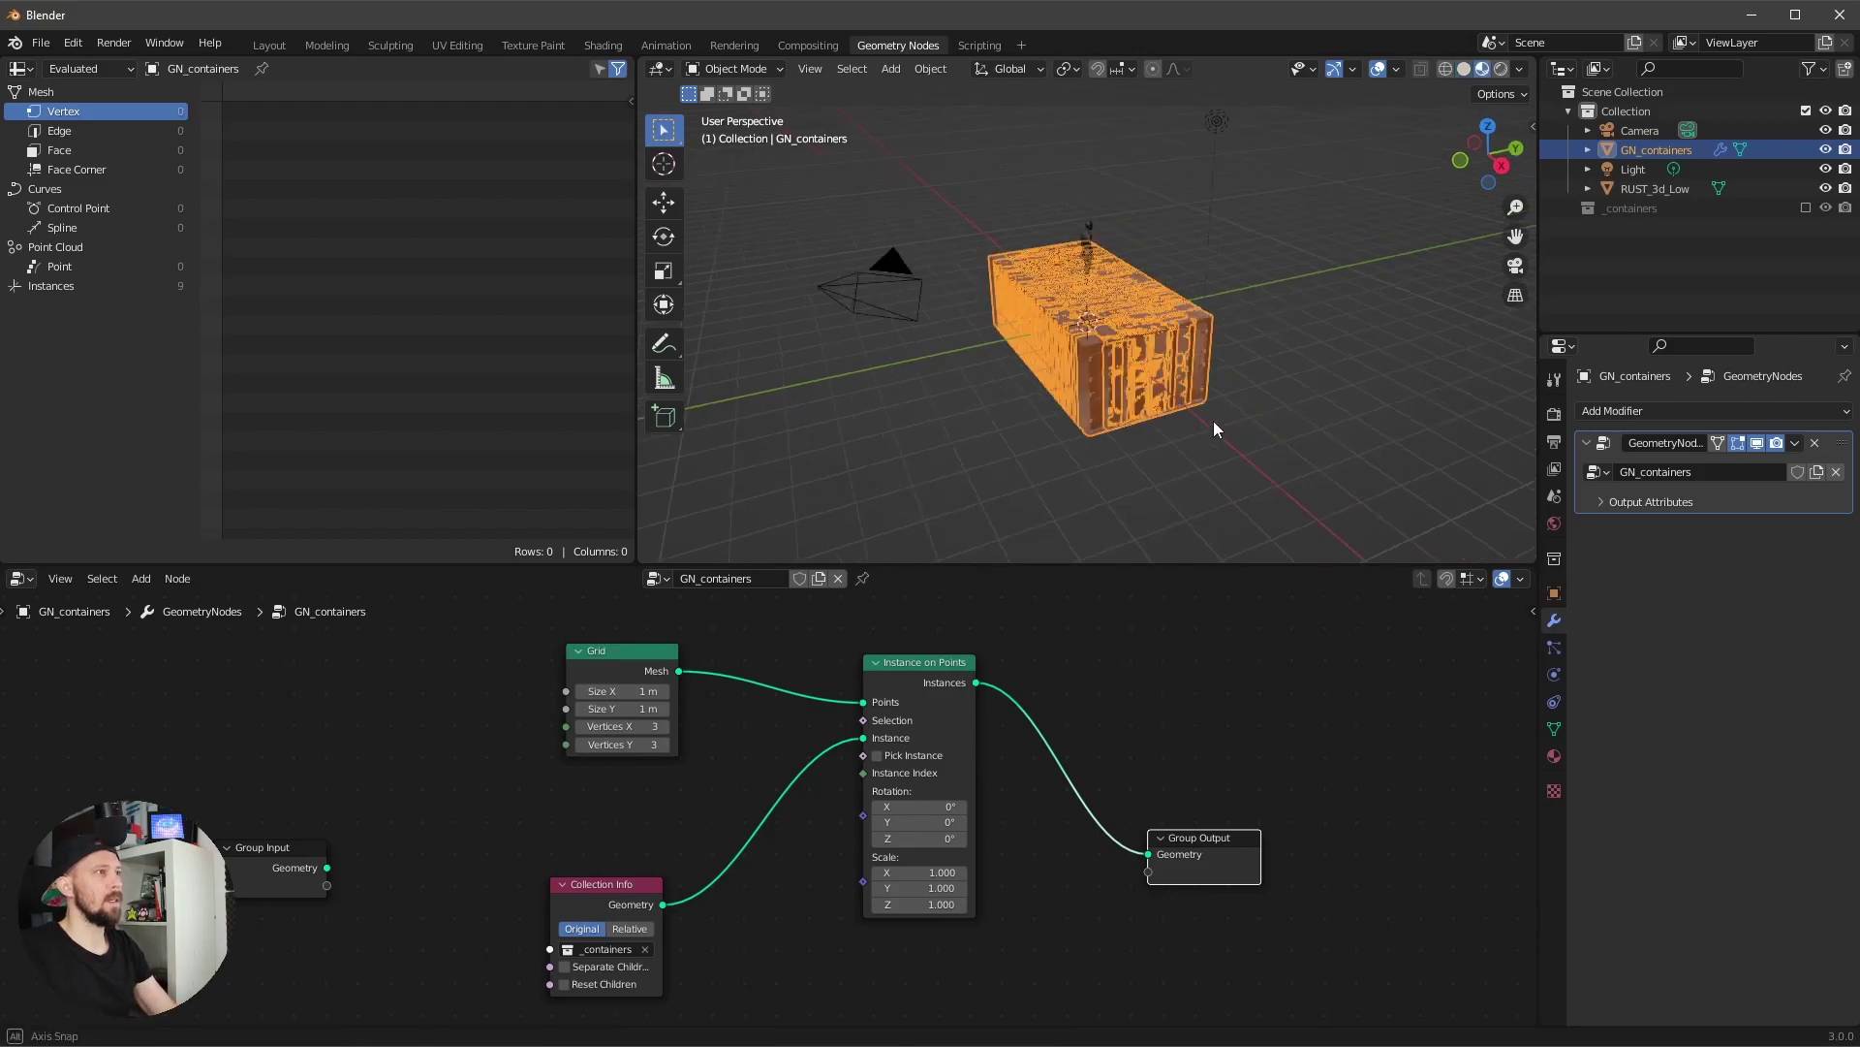
left_click(1377, 68)
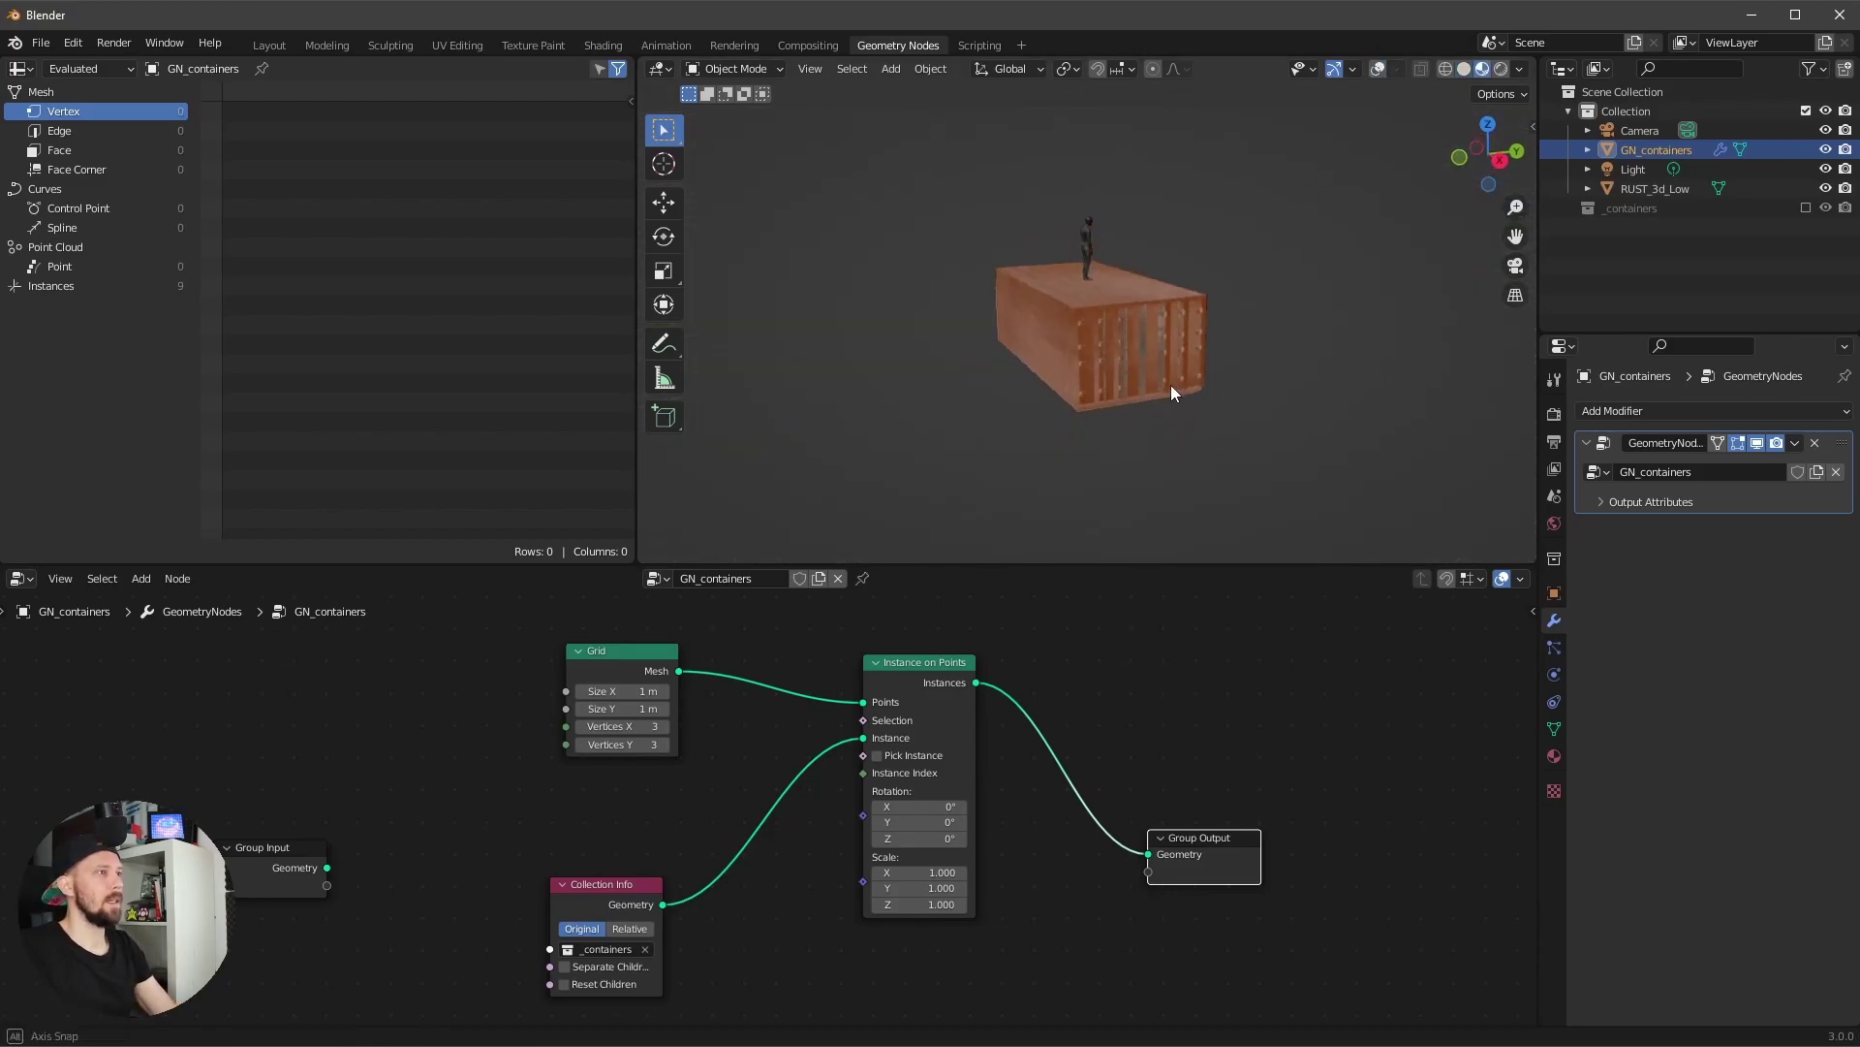
middle_click_drag(1171, 386, 1176, 423)
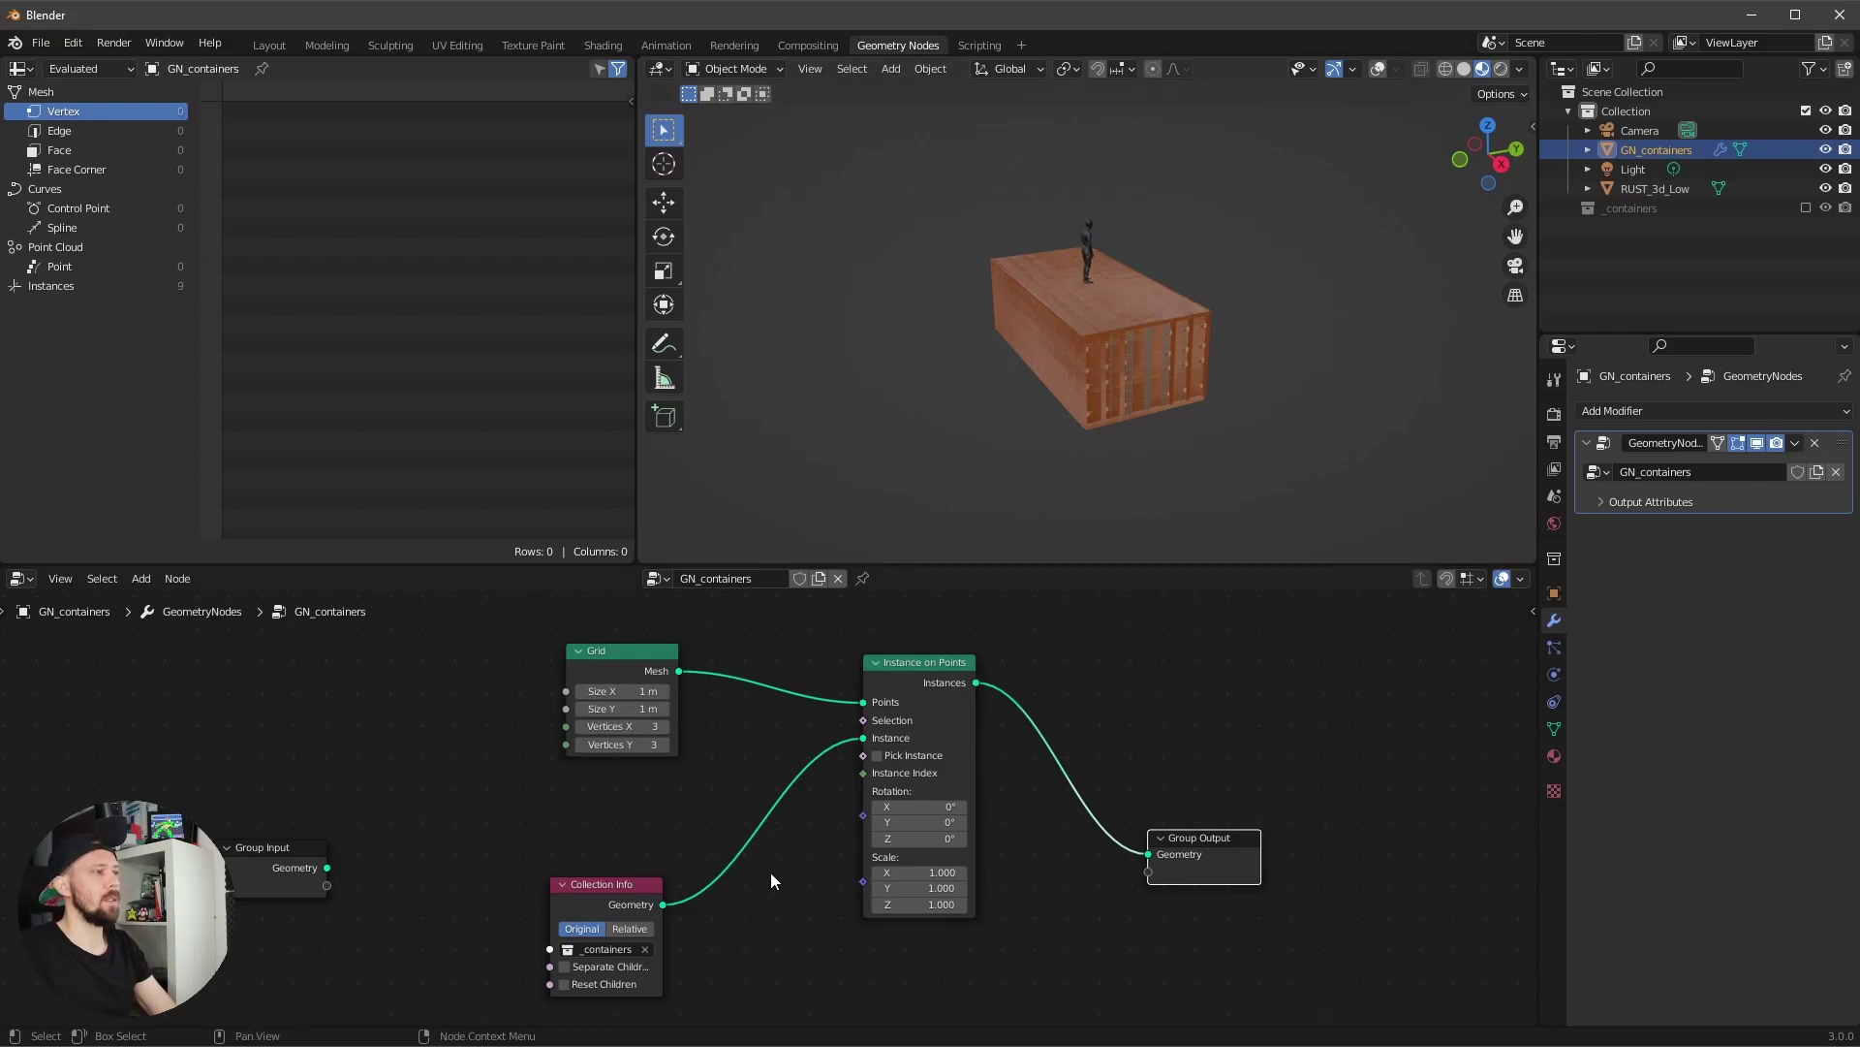
- Enable Separate Children on the Collection Info node and Pick Instance on the Instance on Points node
left_click_drag(621, 890, 612, 872)
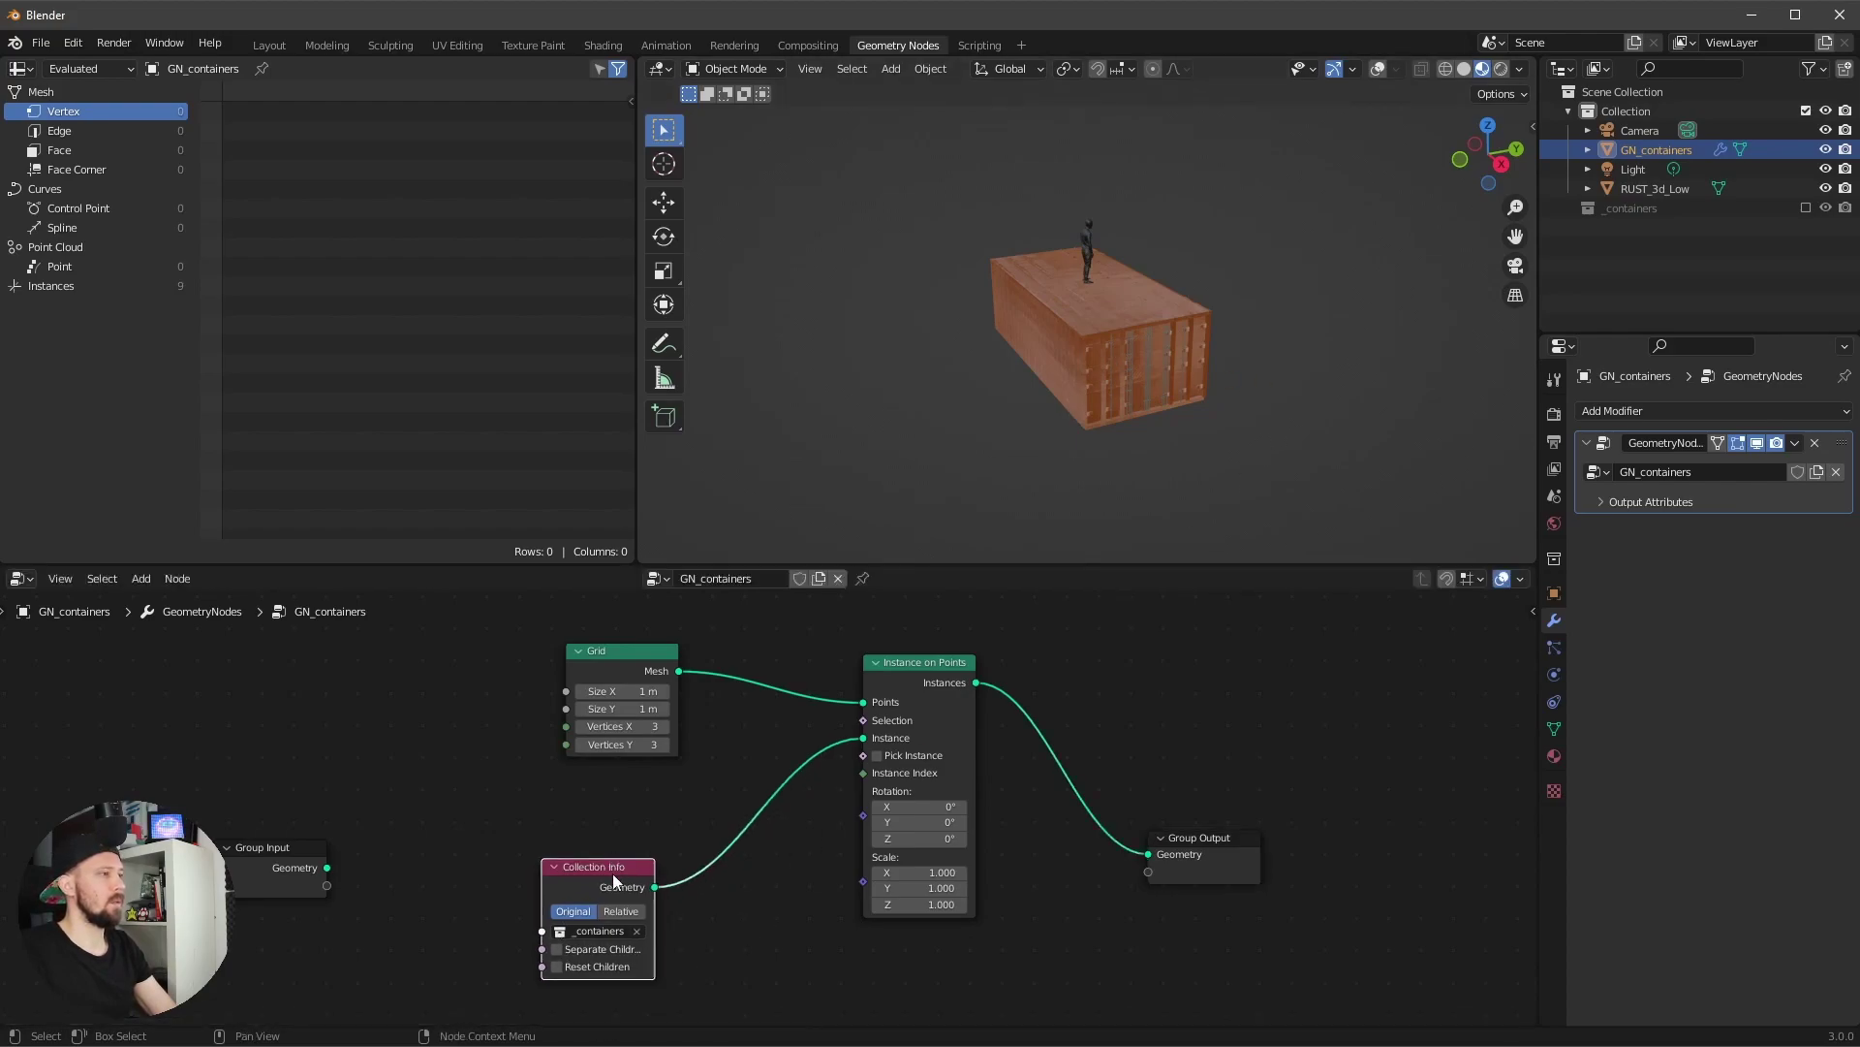
left_click(558, 950)
left_click(878, 755)
middle_click_drag(1132, 403, 1126, 310)
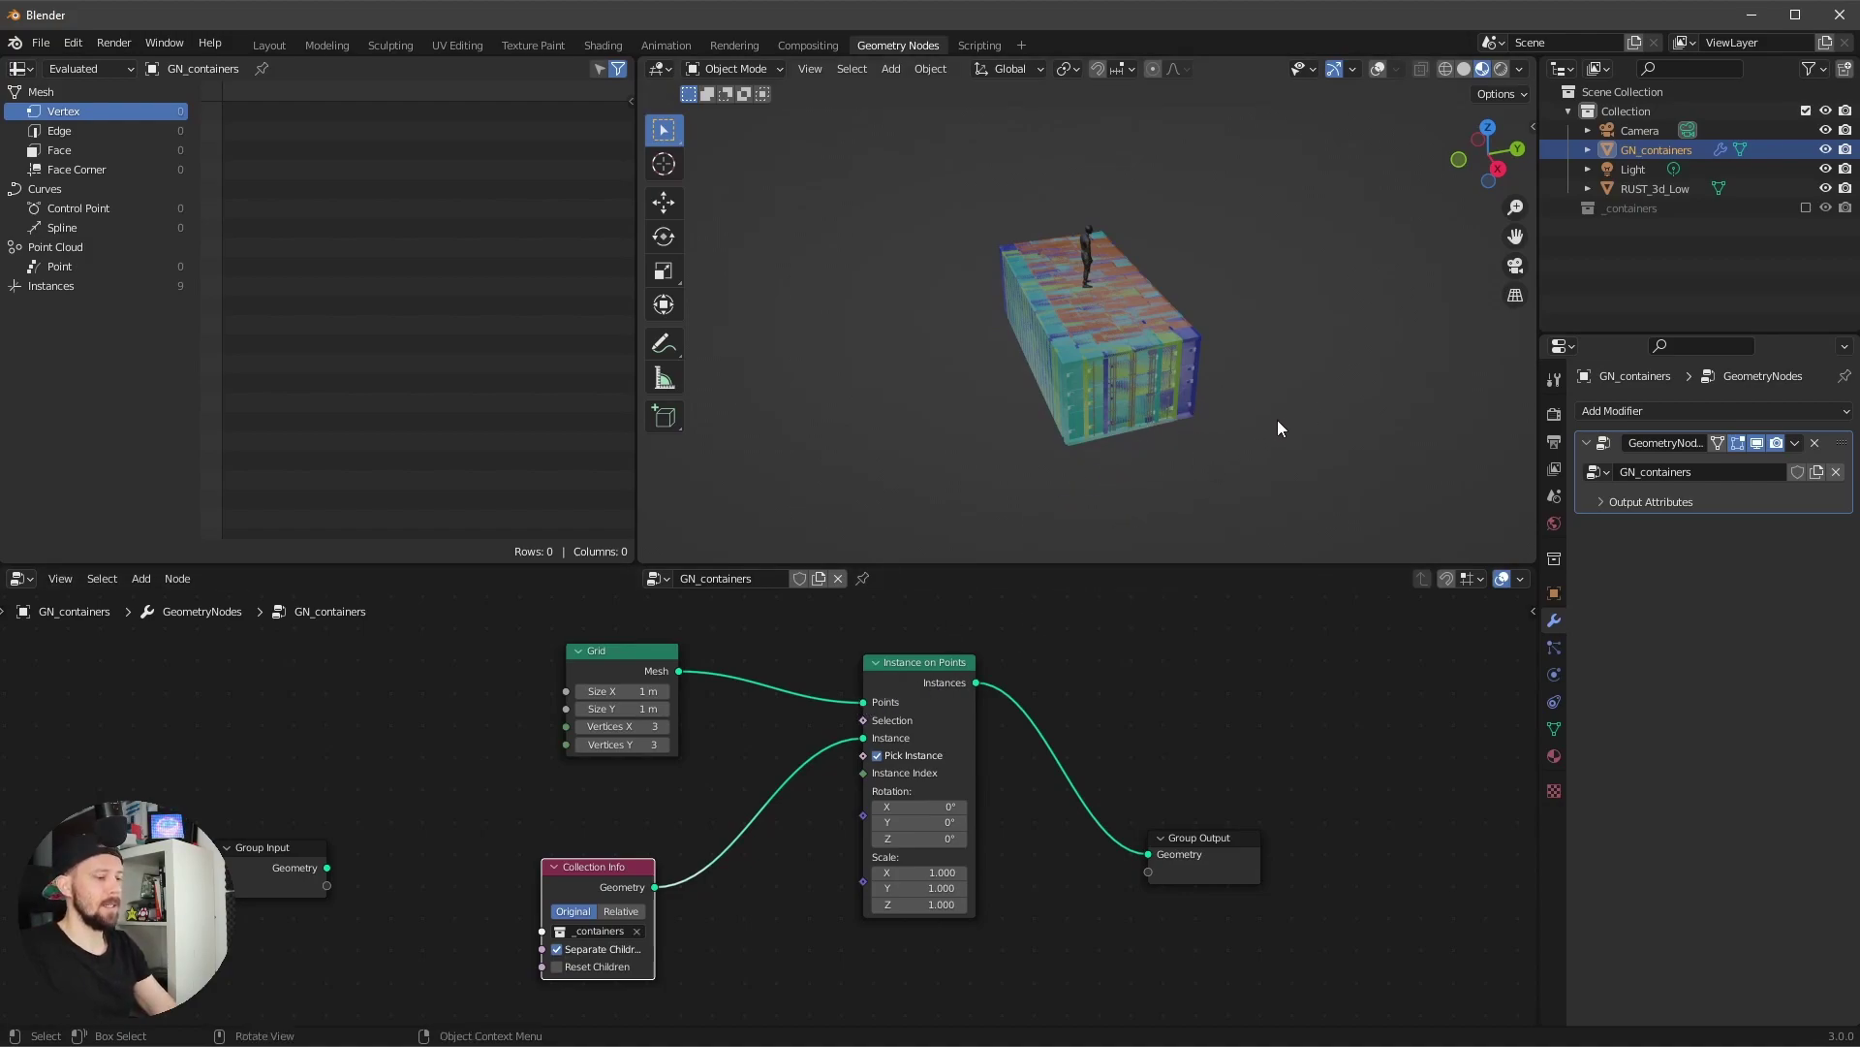
- Show the object's transform properties in the viewport and enlarge the Grid node to 12.5 m in X and 6.5 m in Y
key("n")
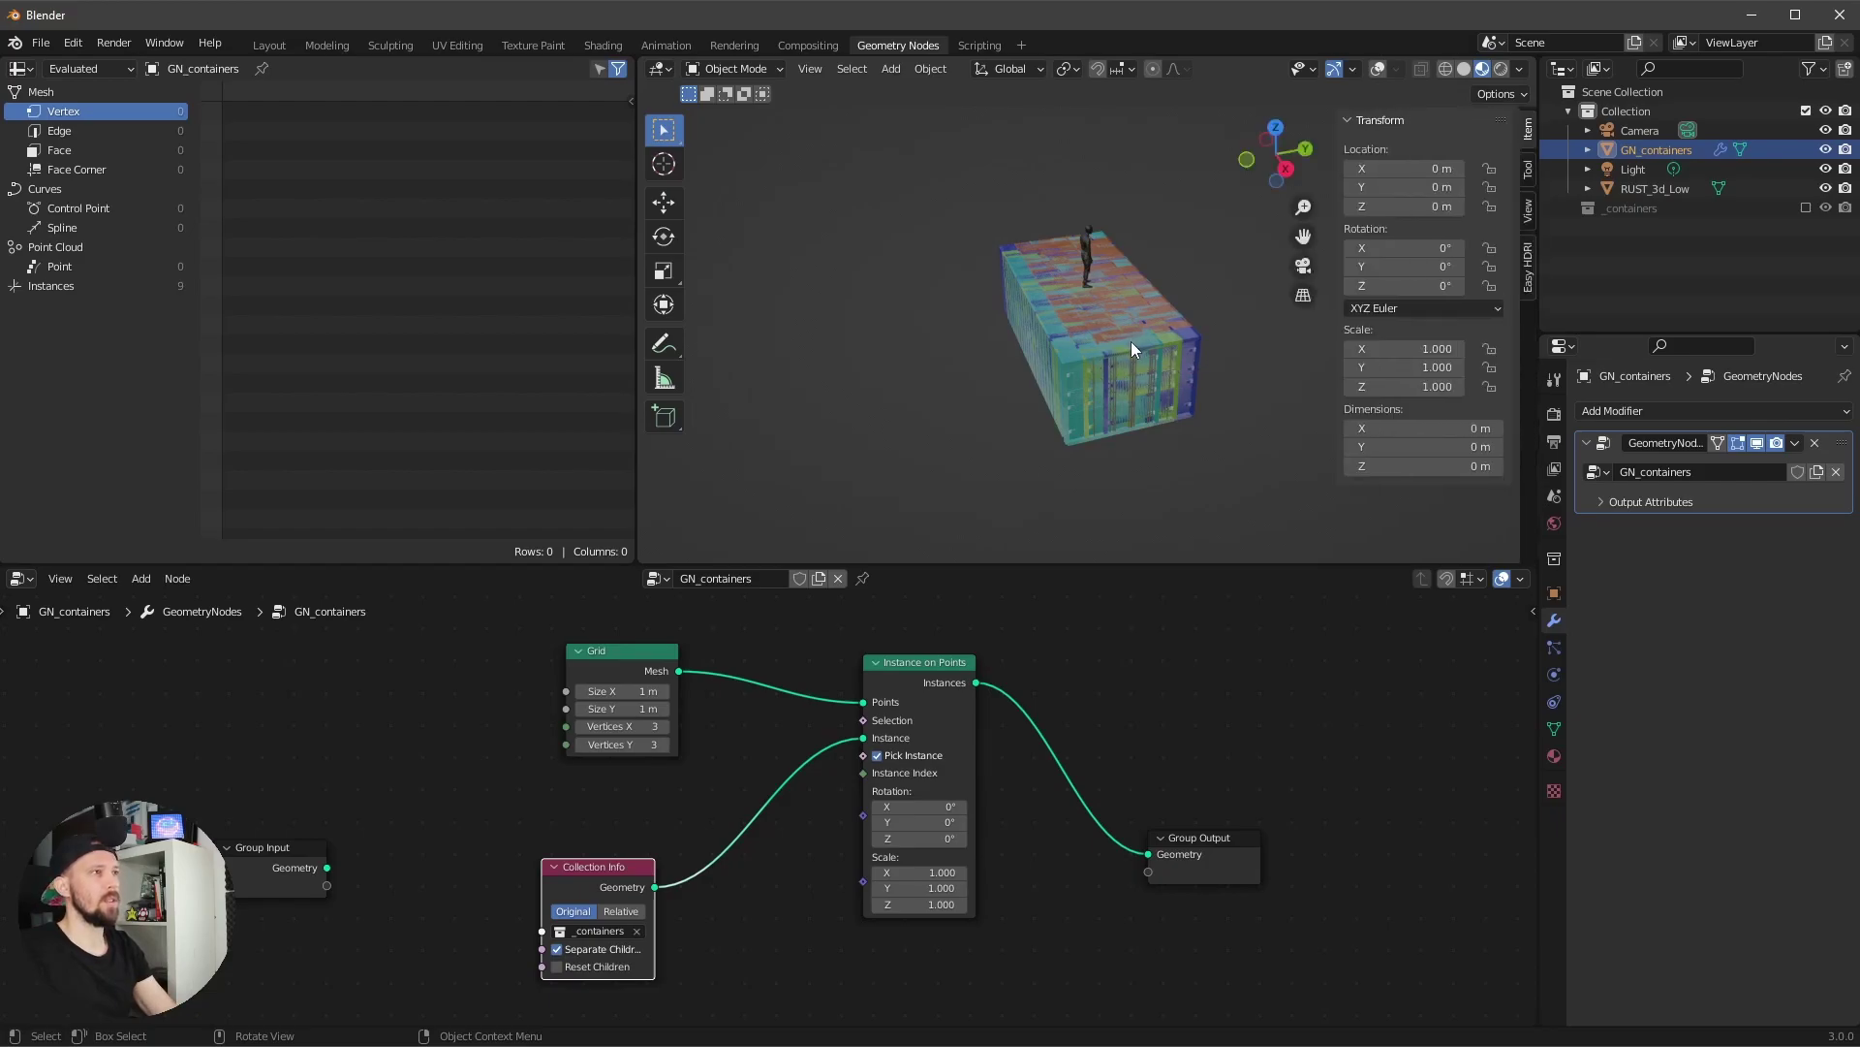
left_click(635, 691)
type("7.3")
key("Return")
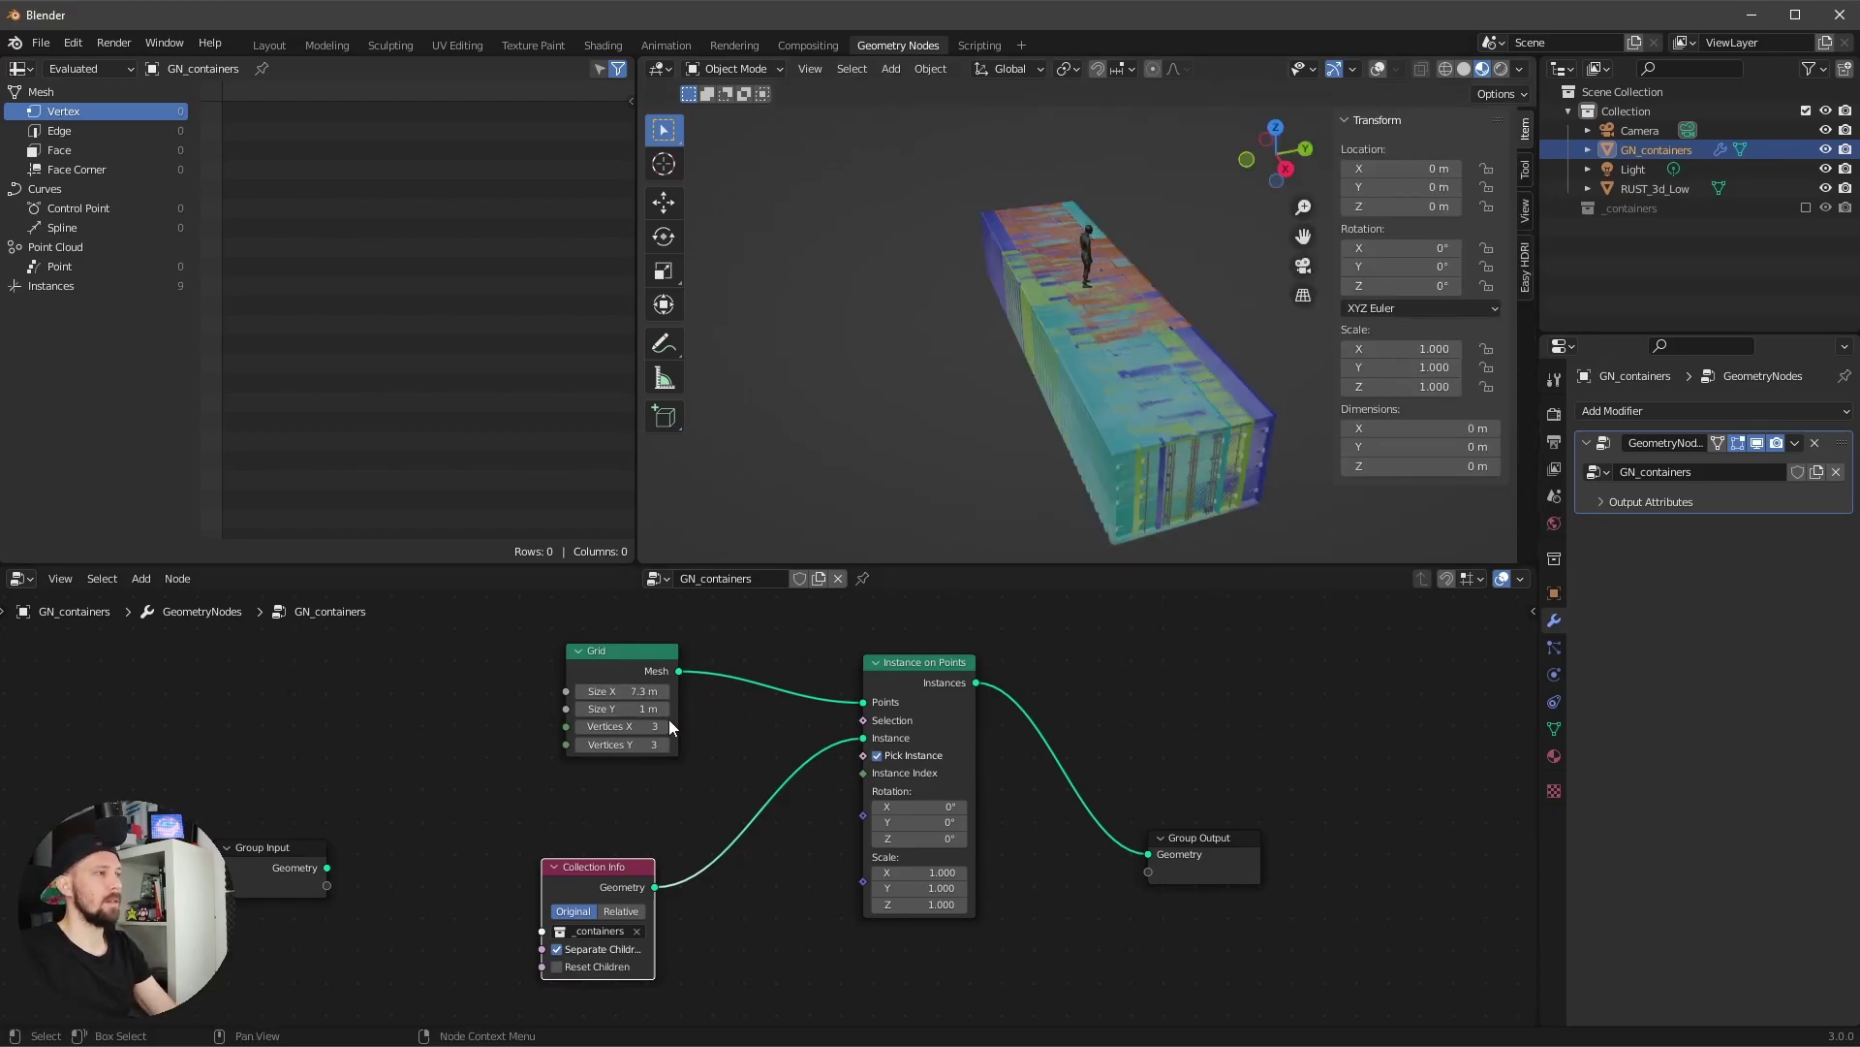
left_click(630, 691)
type("7")
key("Return")
left_click_drag(629, 709, 696, 734)
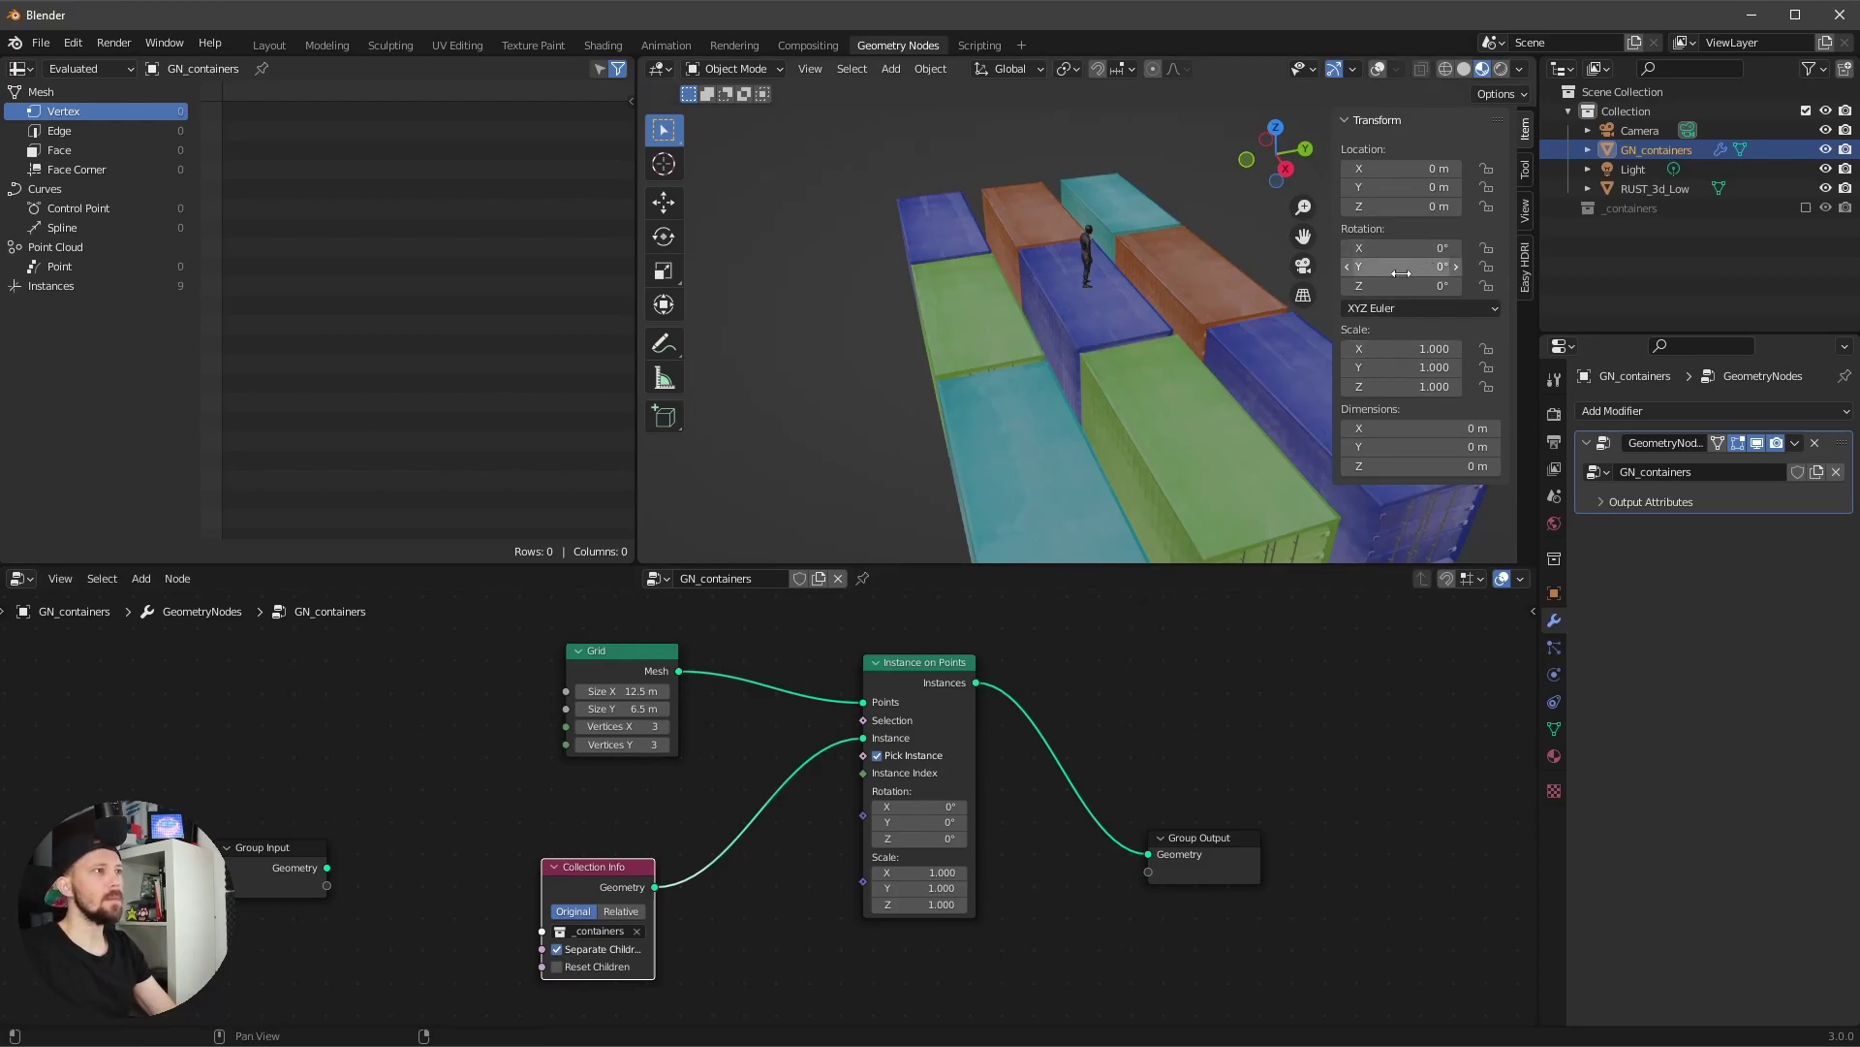
- Set the GN_containers object's Y rotation to -90°
left_click(1456, 263)
key("BackSpace")
type("-90")
key("Return")
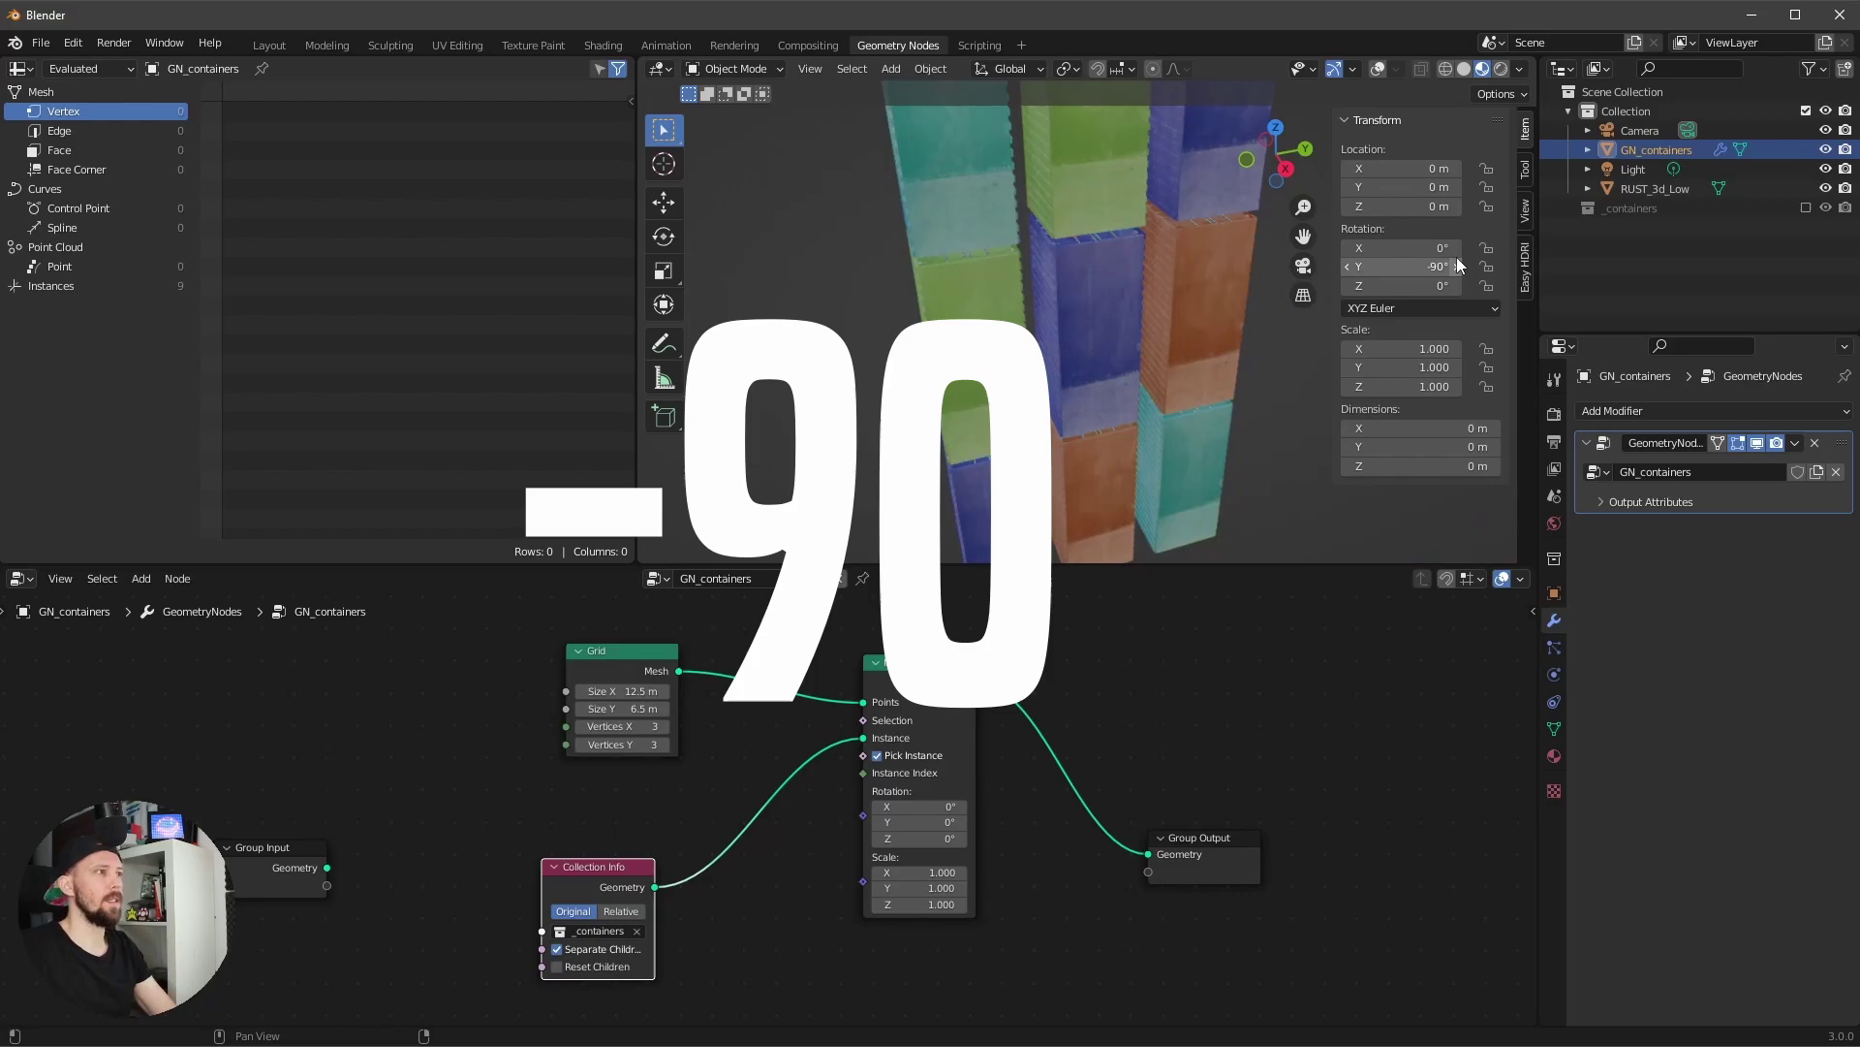
- Add a Rotate Euler node between the Grid and Collection Info nodes and connect it to the Rotation input of Instance on Points
left_click_drag(655, 673, 606, 626)
key("shift+a")
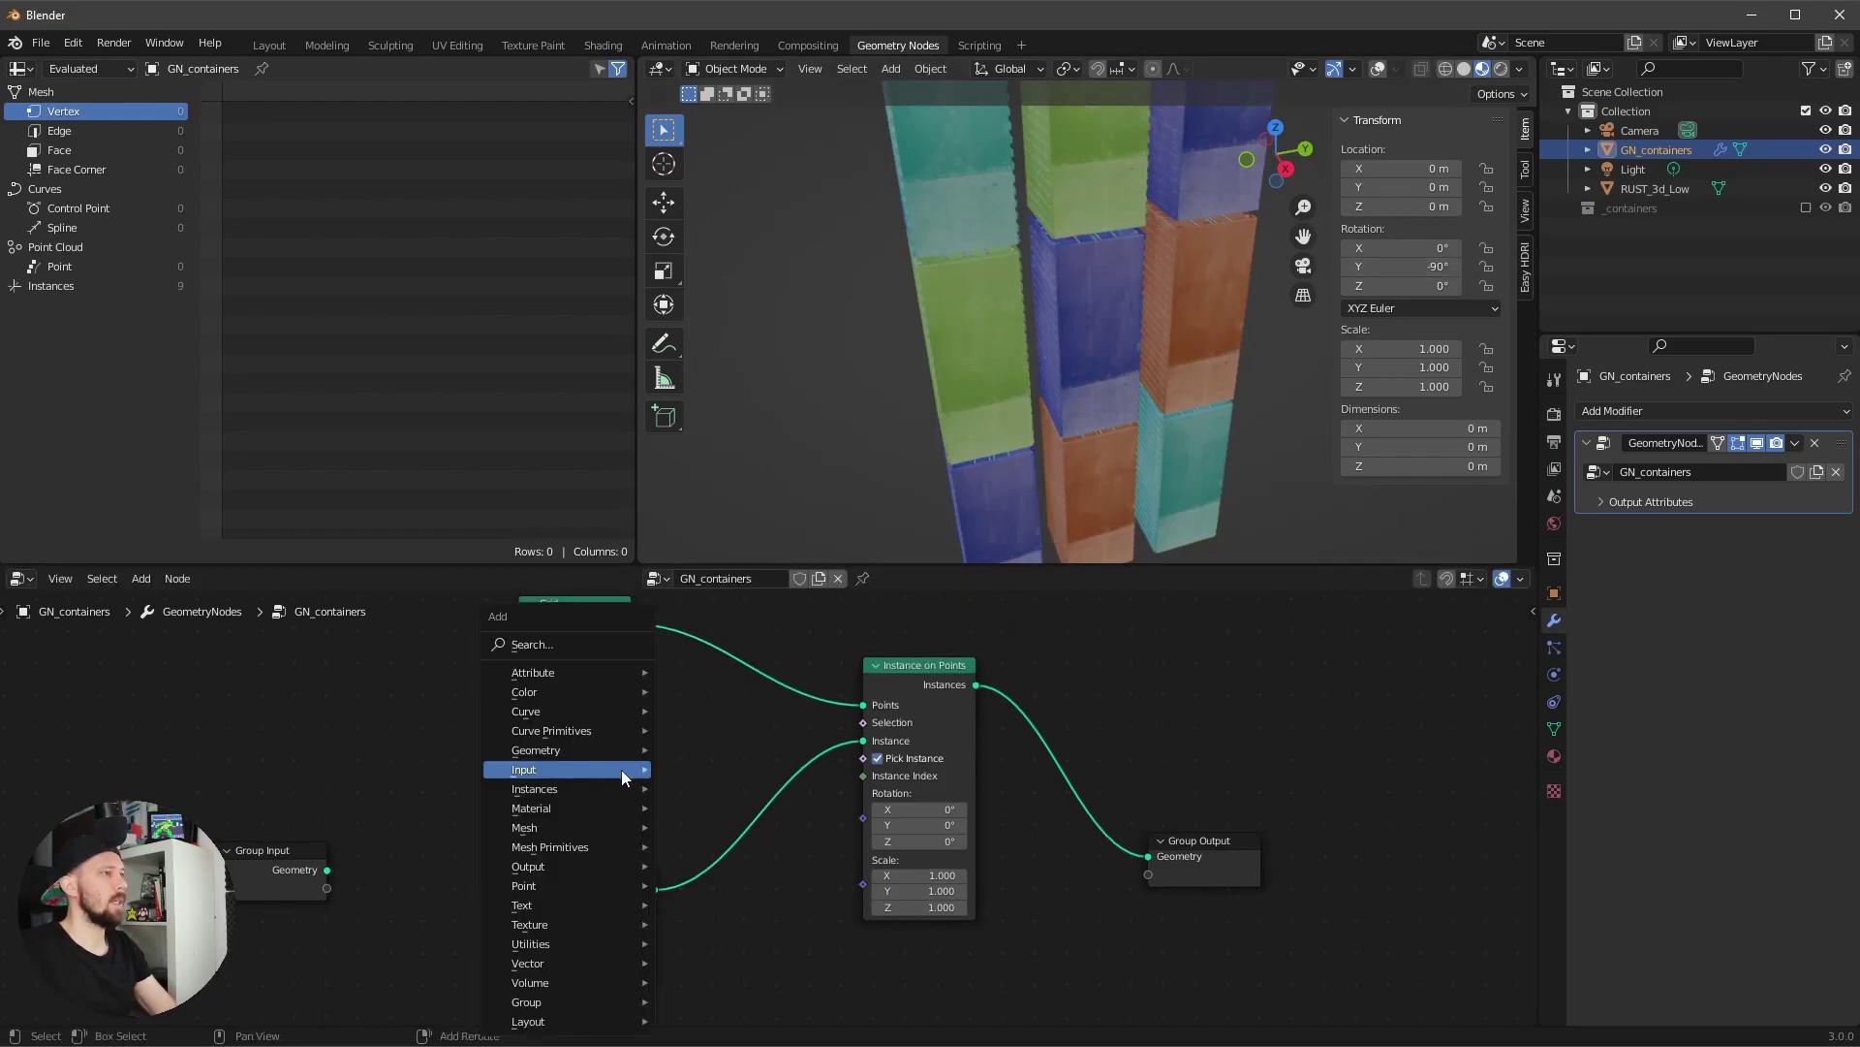
left_click(595, 650)
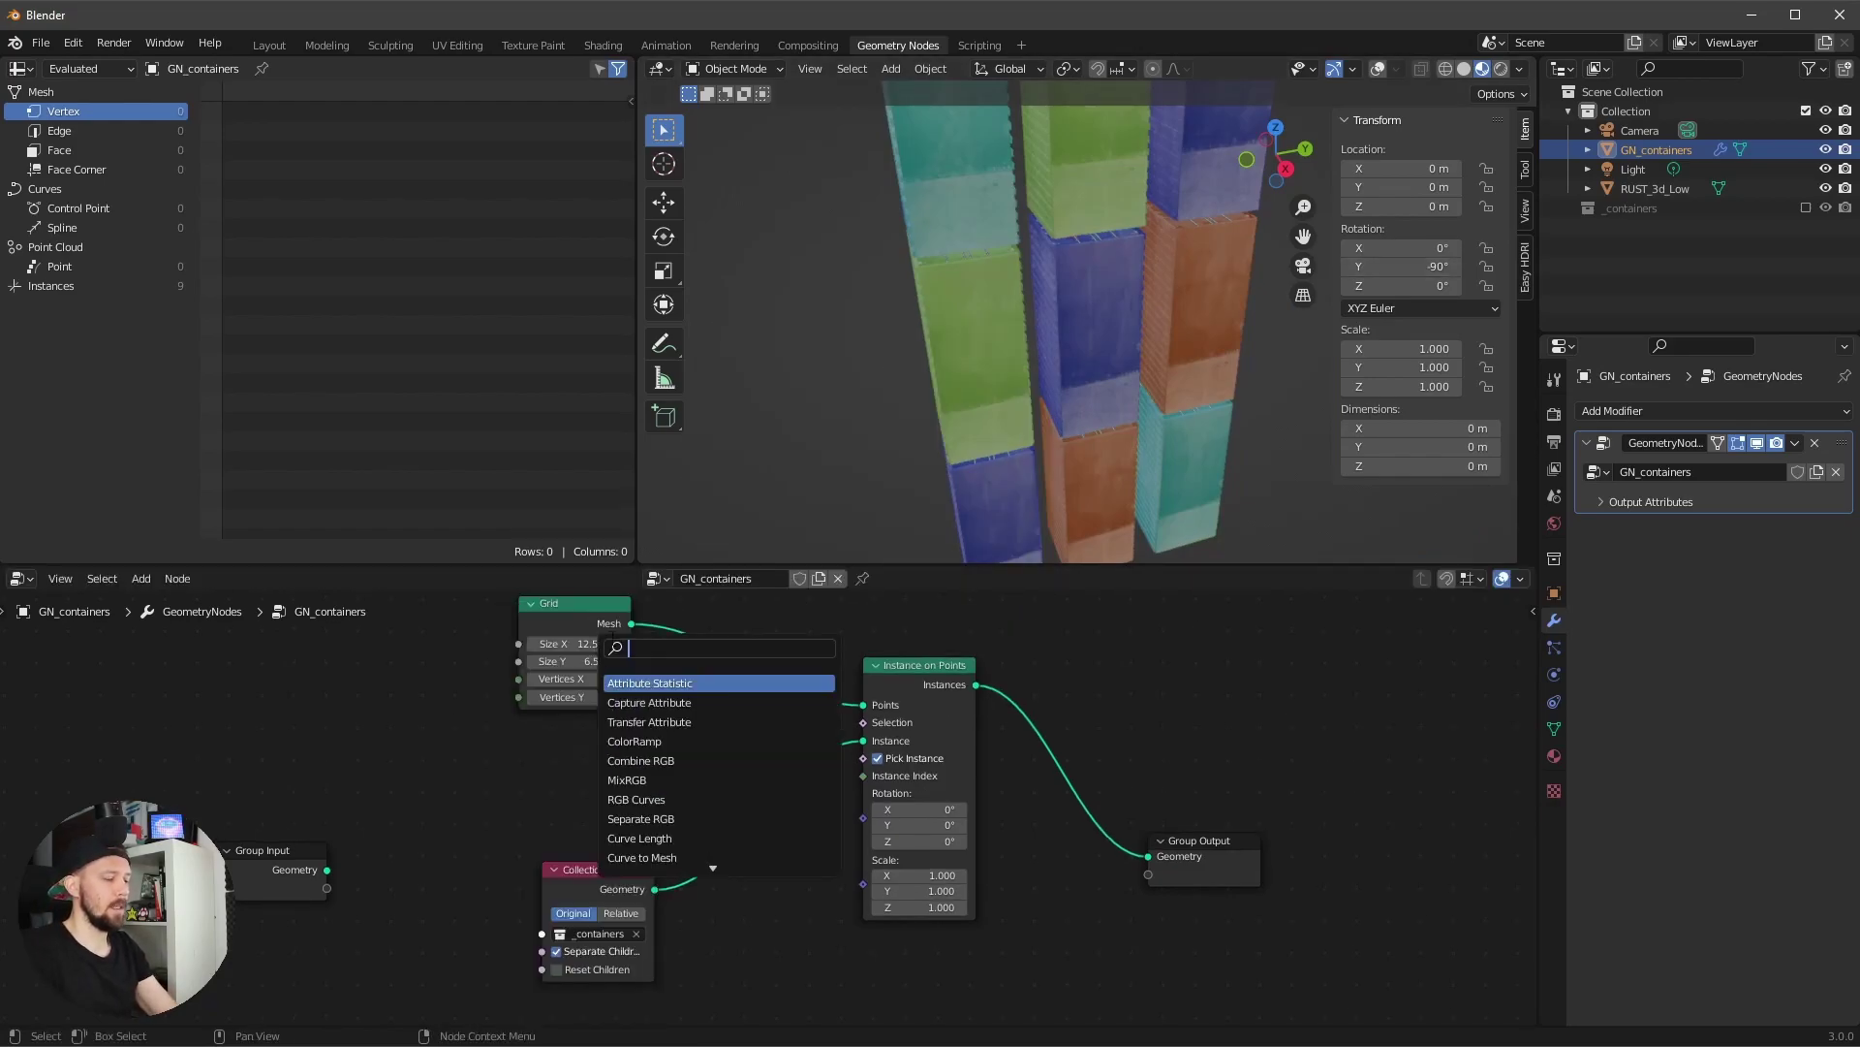
type("rot")
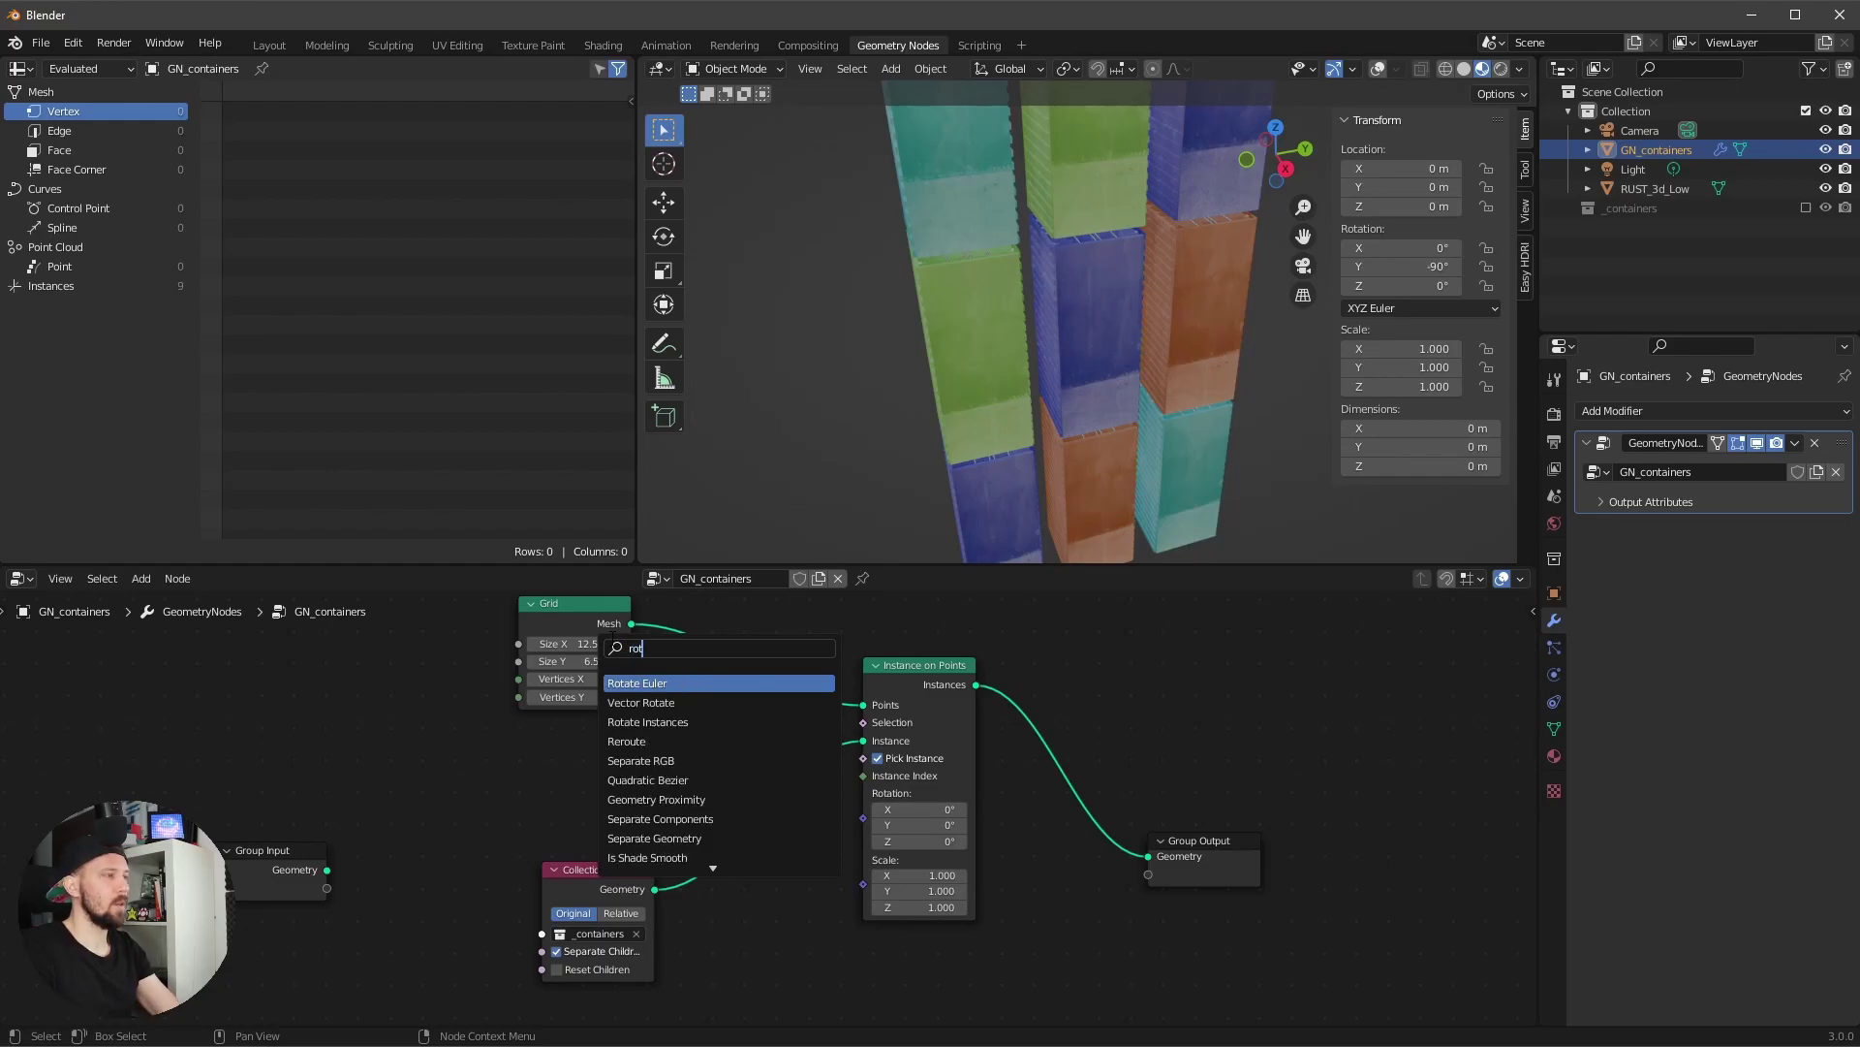
left_click(709, 682)
left_click(531, 775)
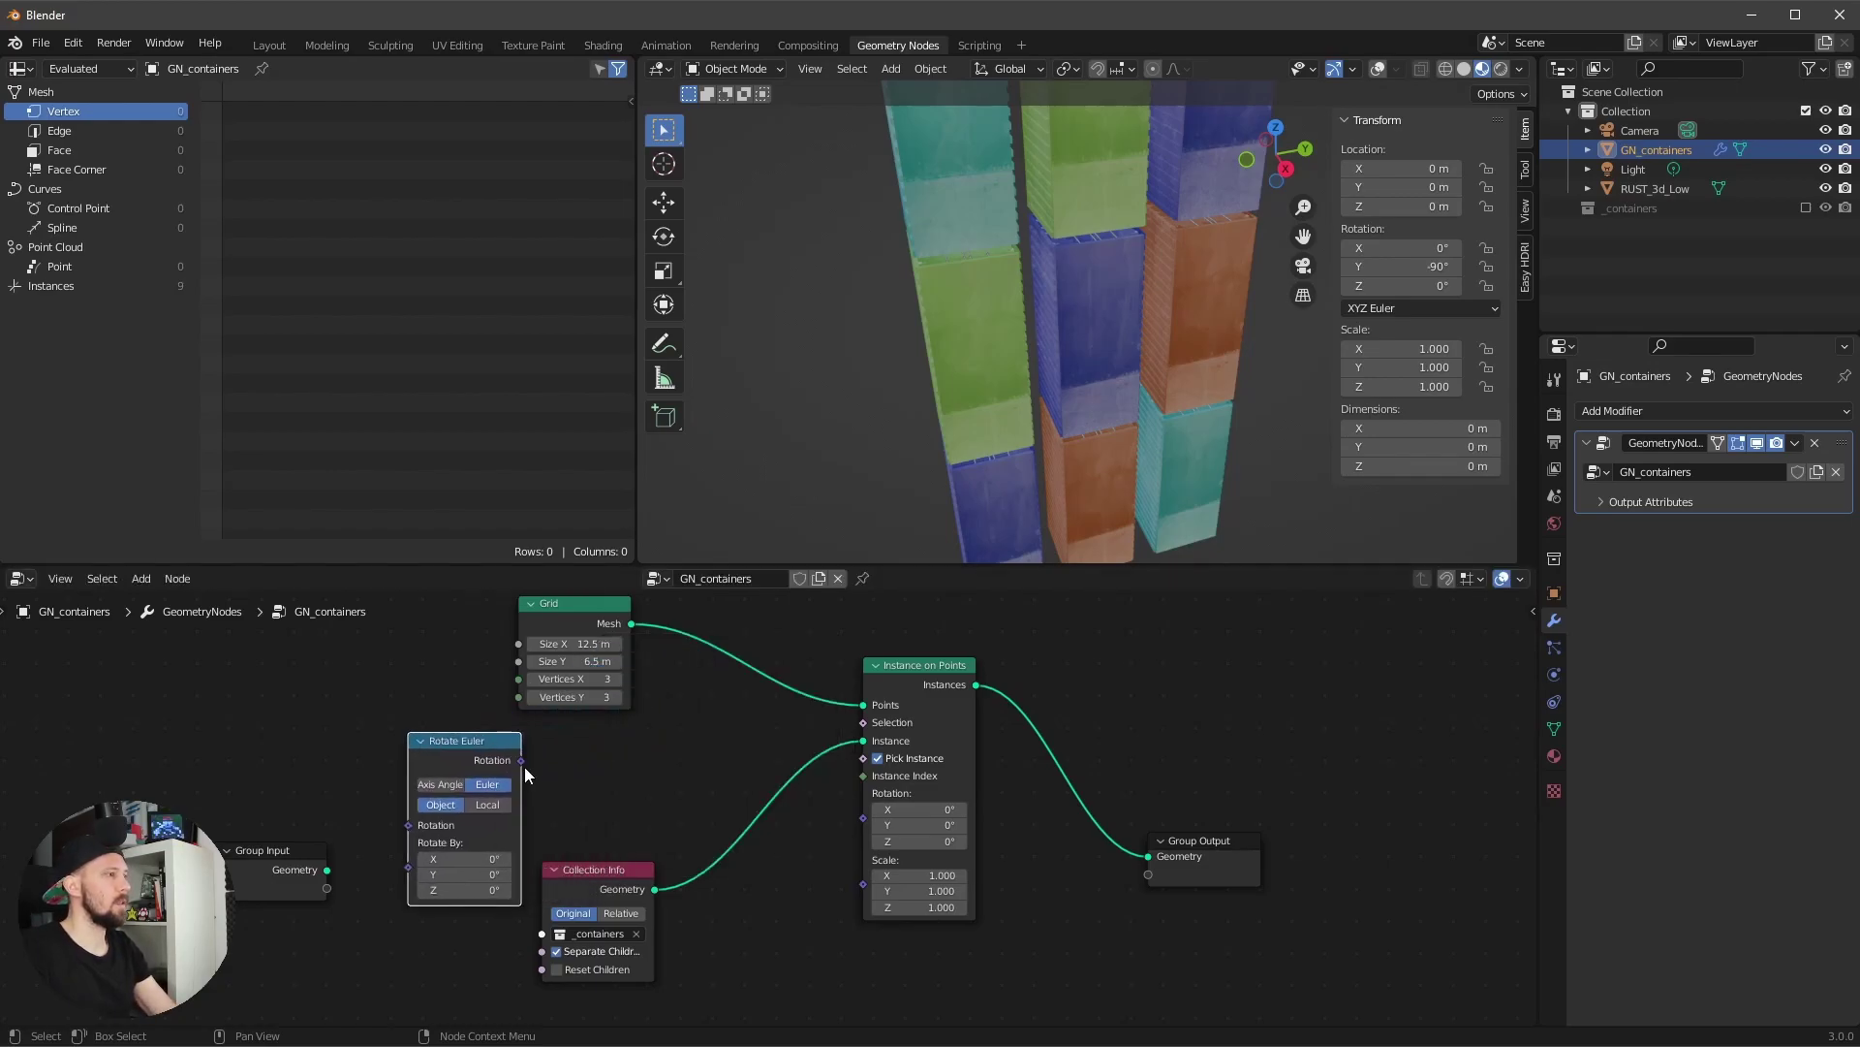
left_click_drag(522, 760, 863, 819)
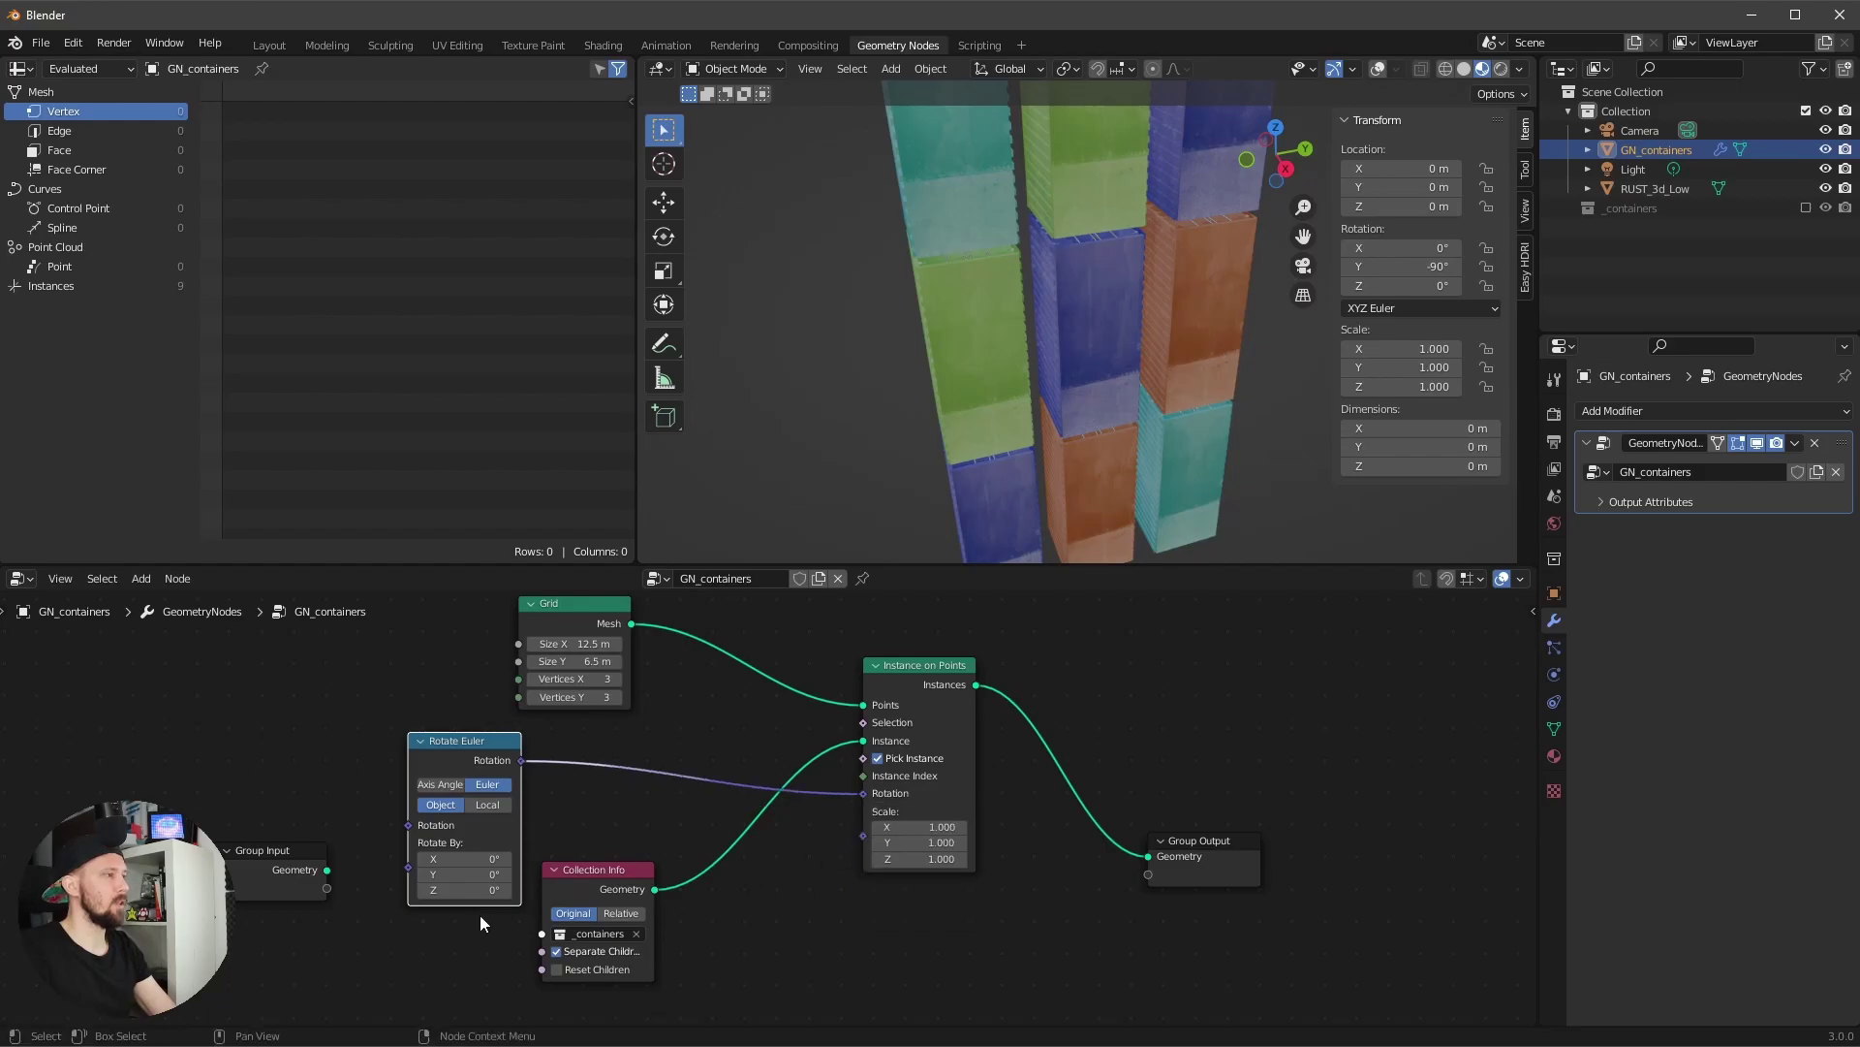
- Set the Rotate Euler node's Rotate By values to 90° in X and 90° in Z
left_click(477, 863)
type("90")
key("Tab")
key("Tab")
type("90")
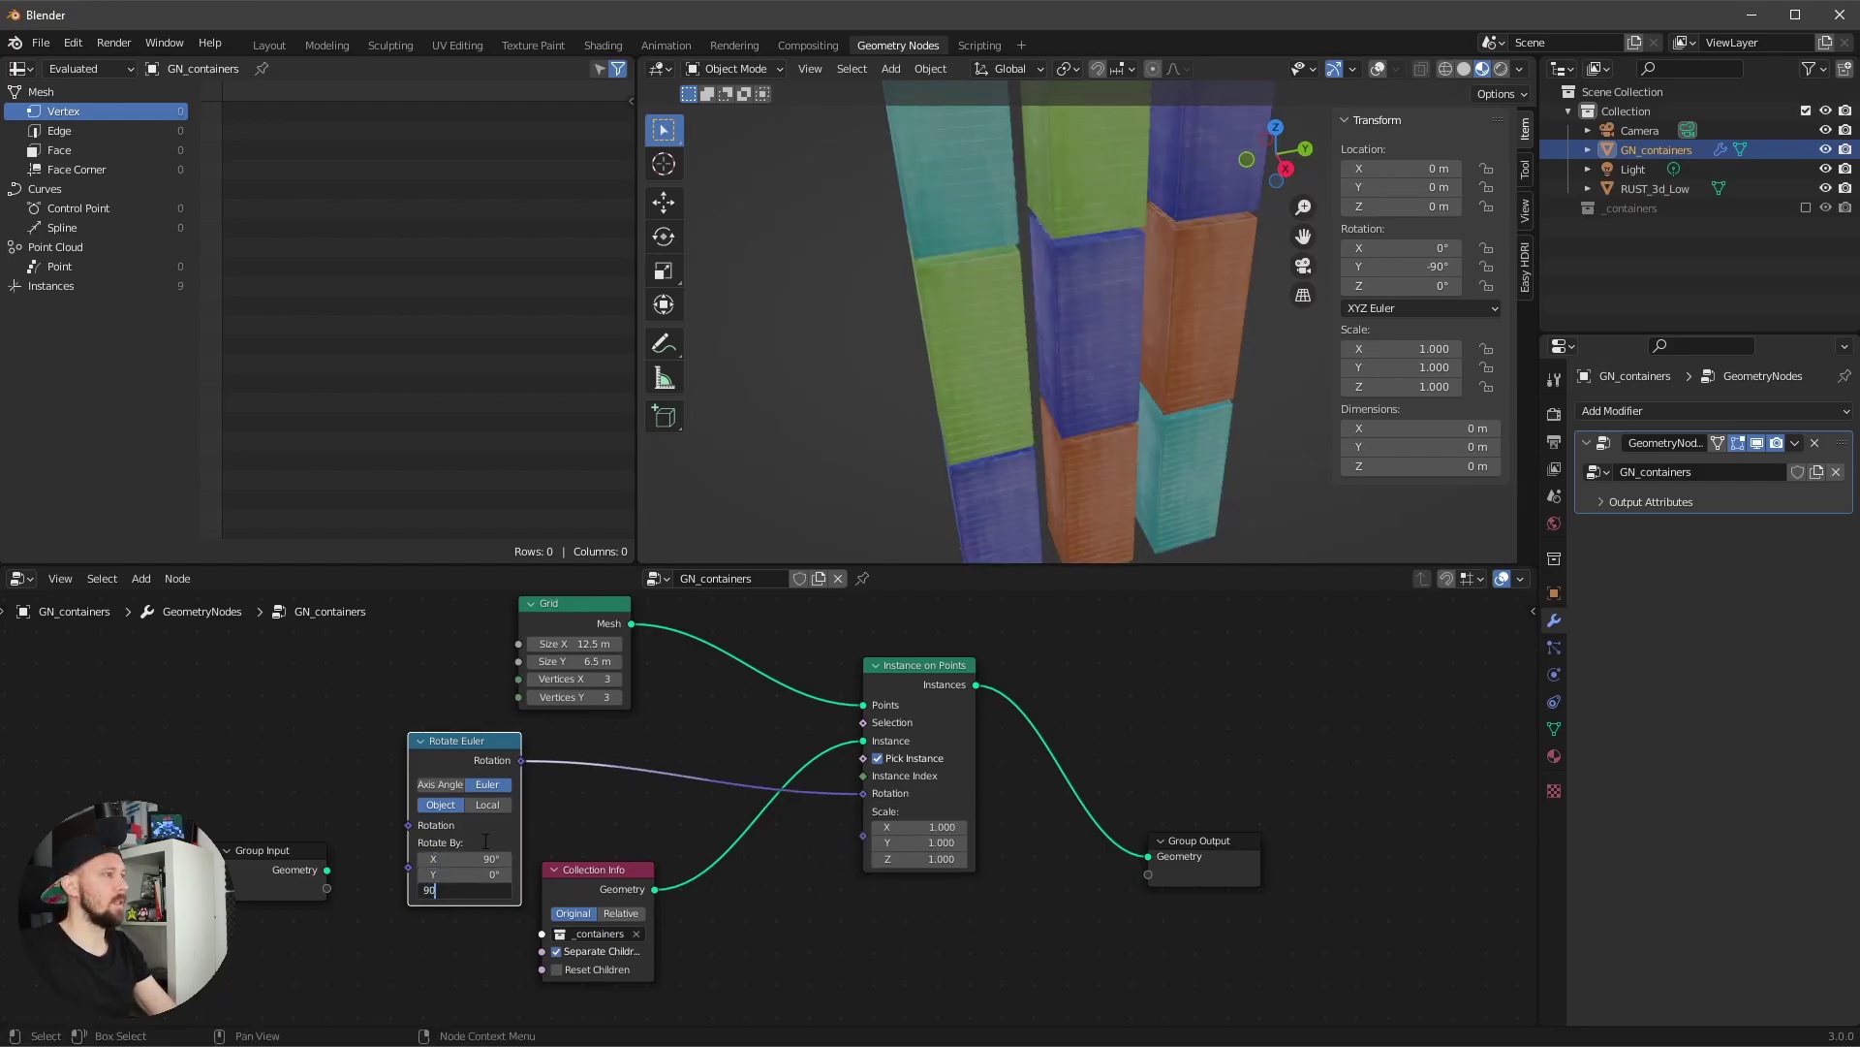
key("Return")
middle_click_drag(1027, 397, 1073, 421)
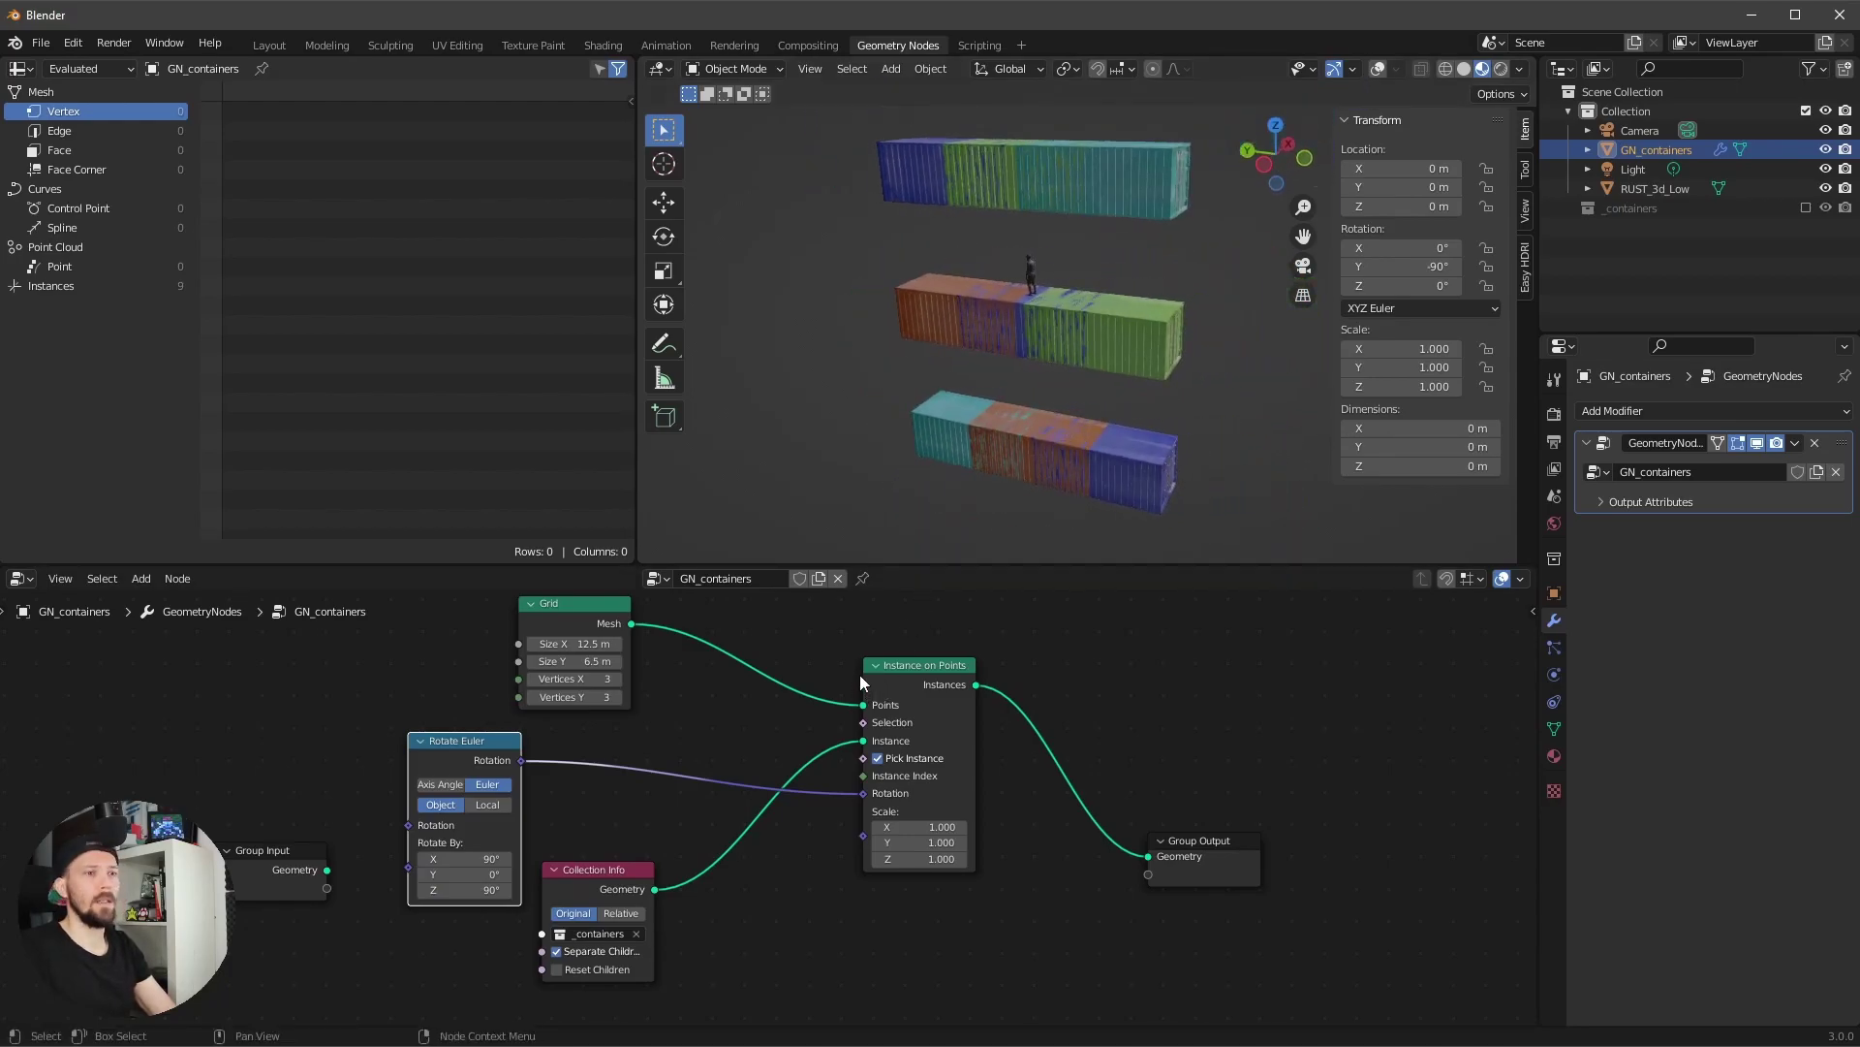
- Set the Grid node's Size X to 14.5 m and Size Y to 85 m
left_click(607, 645)
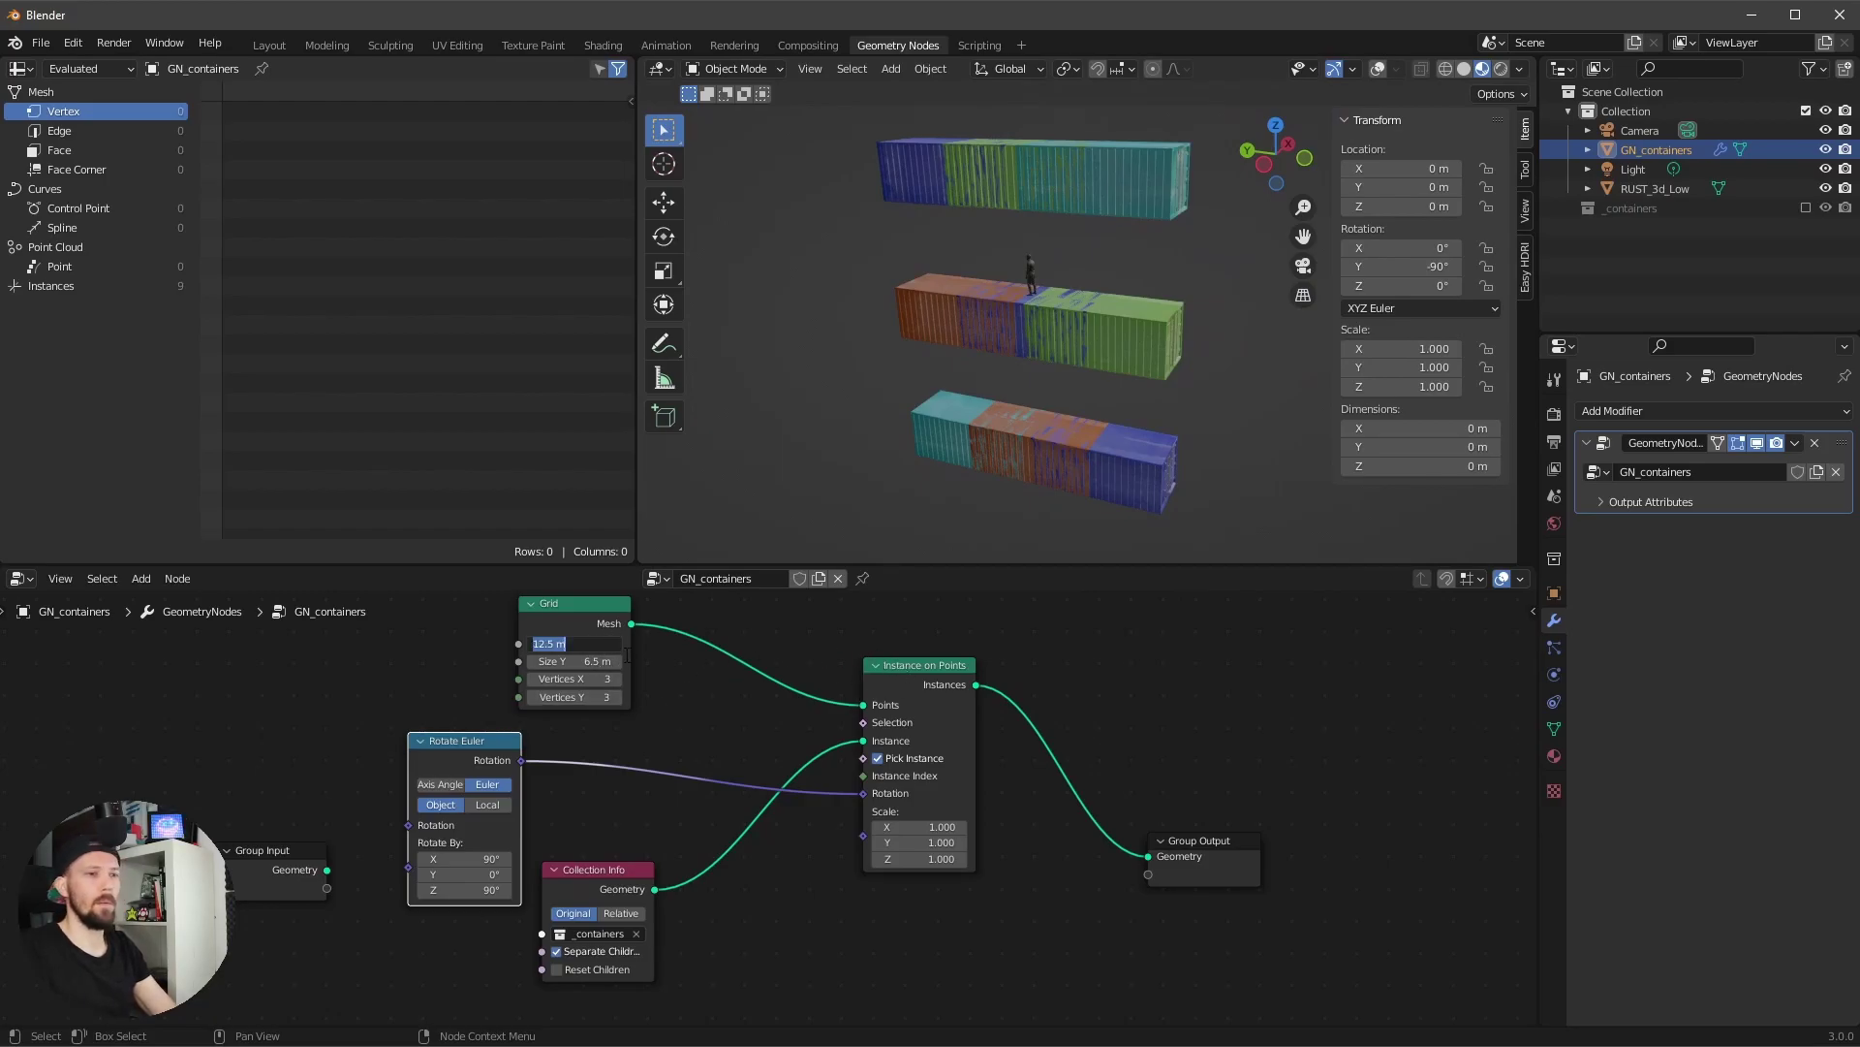
type("14")
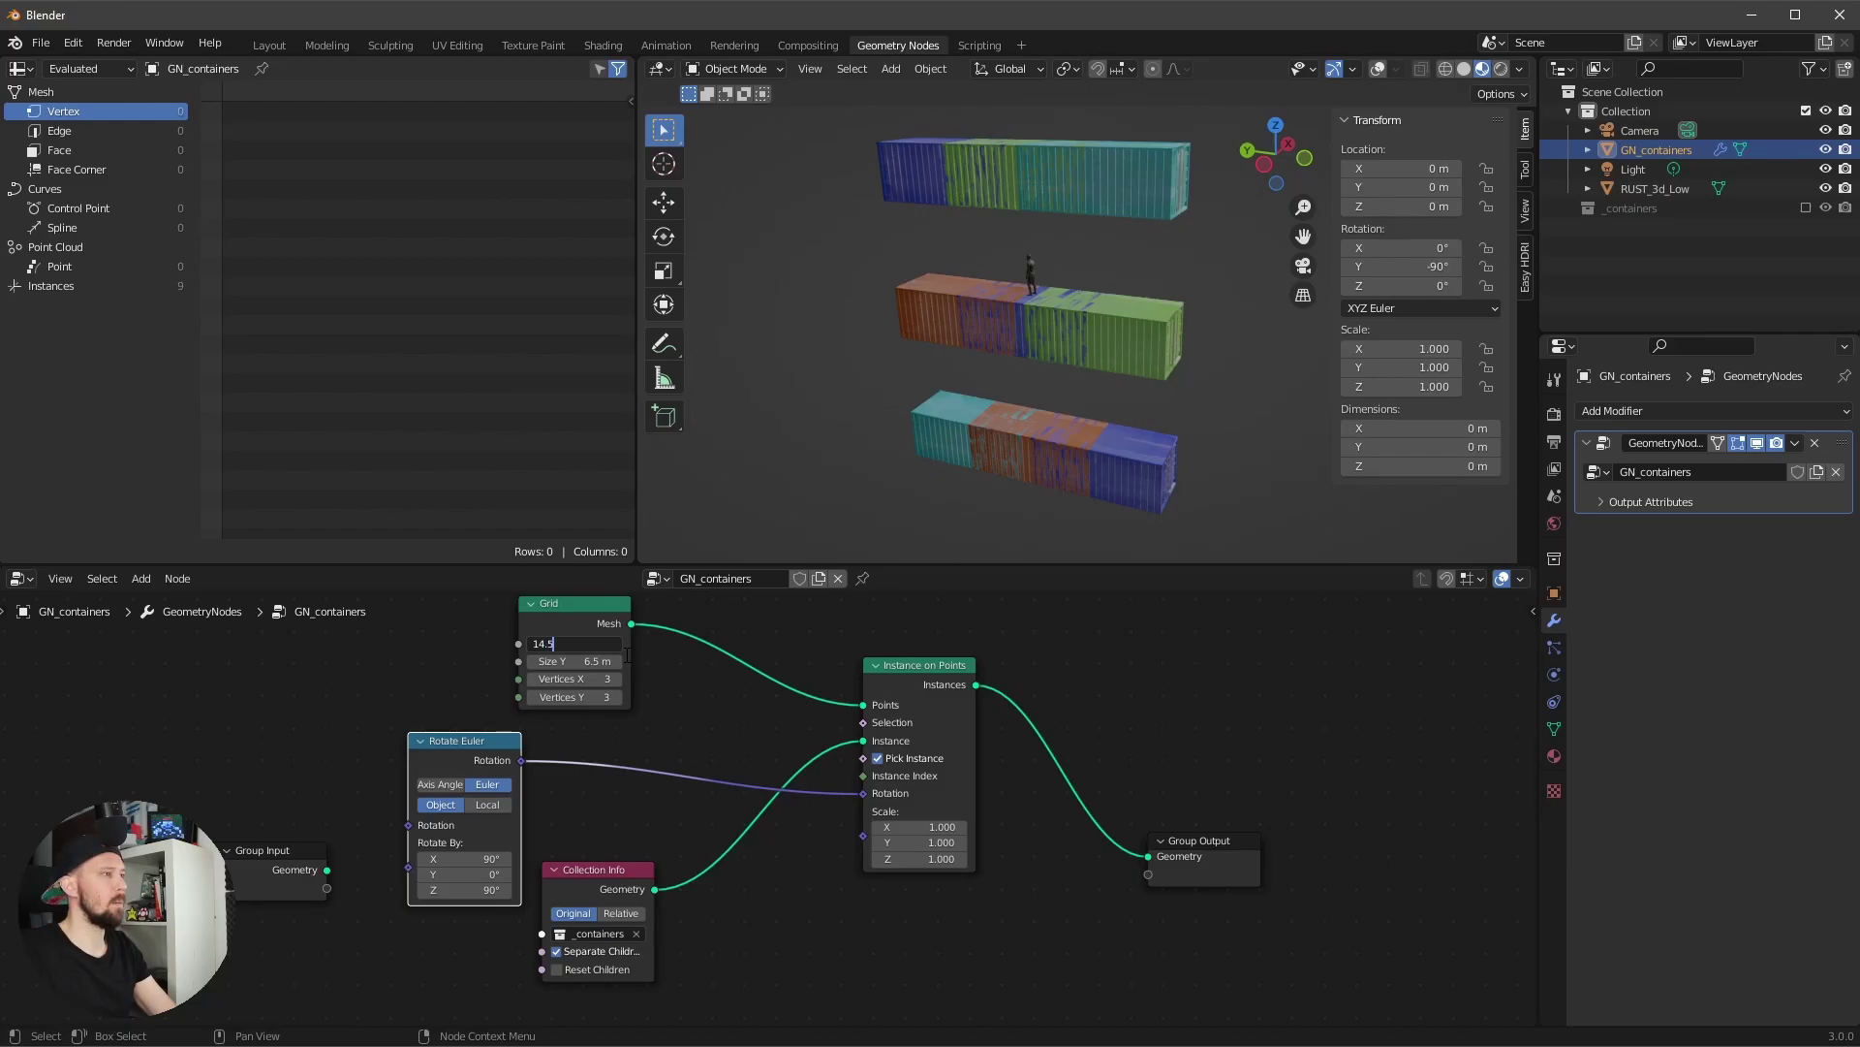
key("Tab")
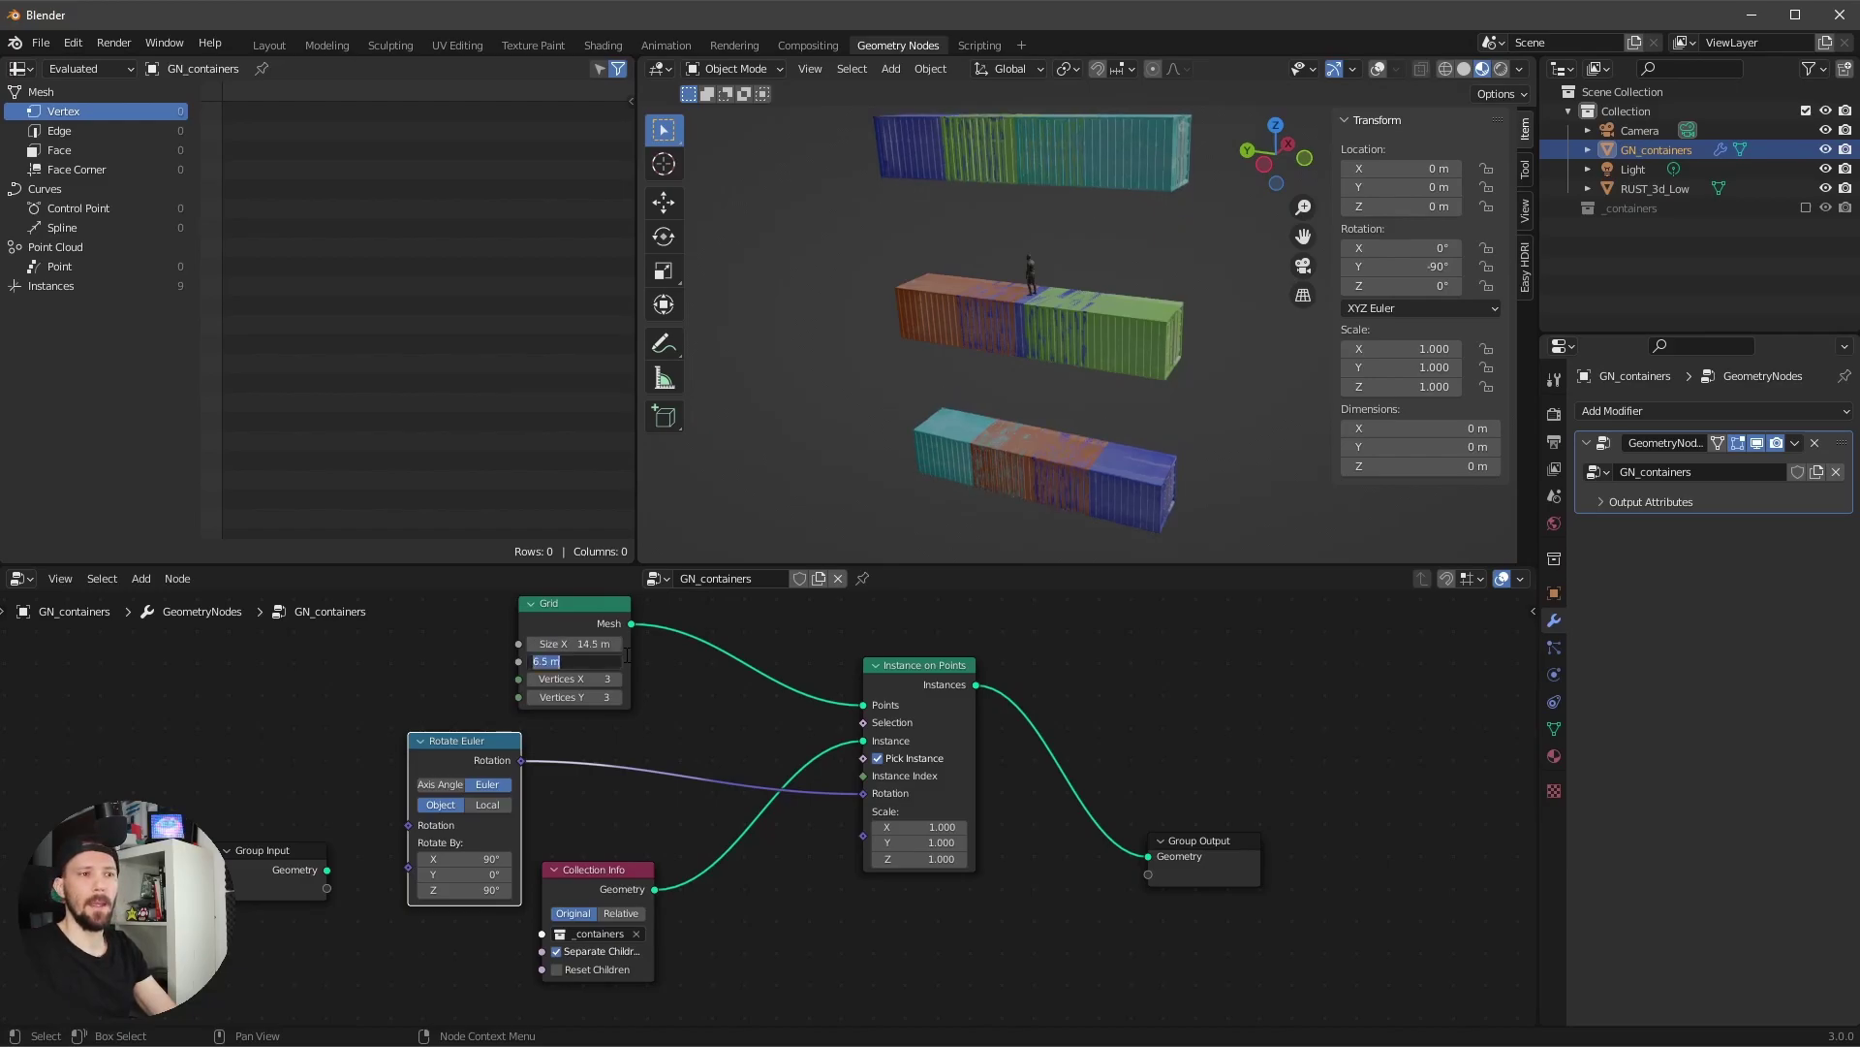
type("85")
key("Return")
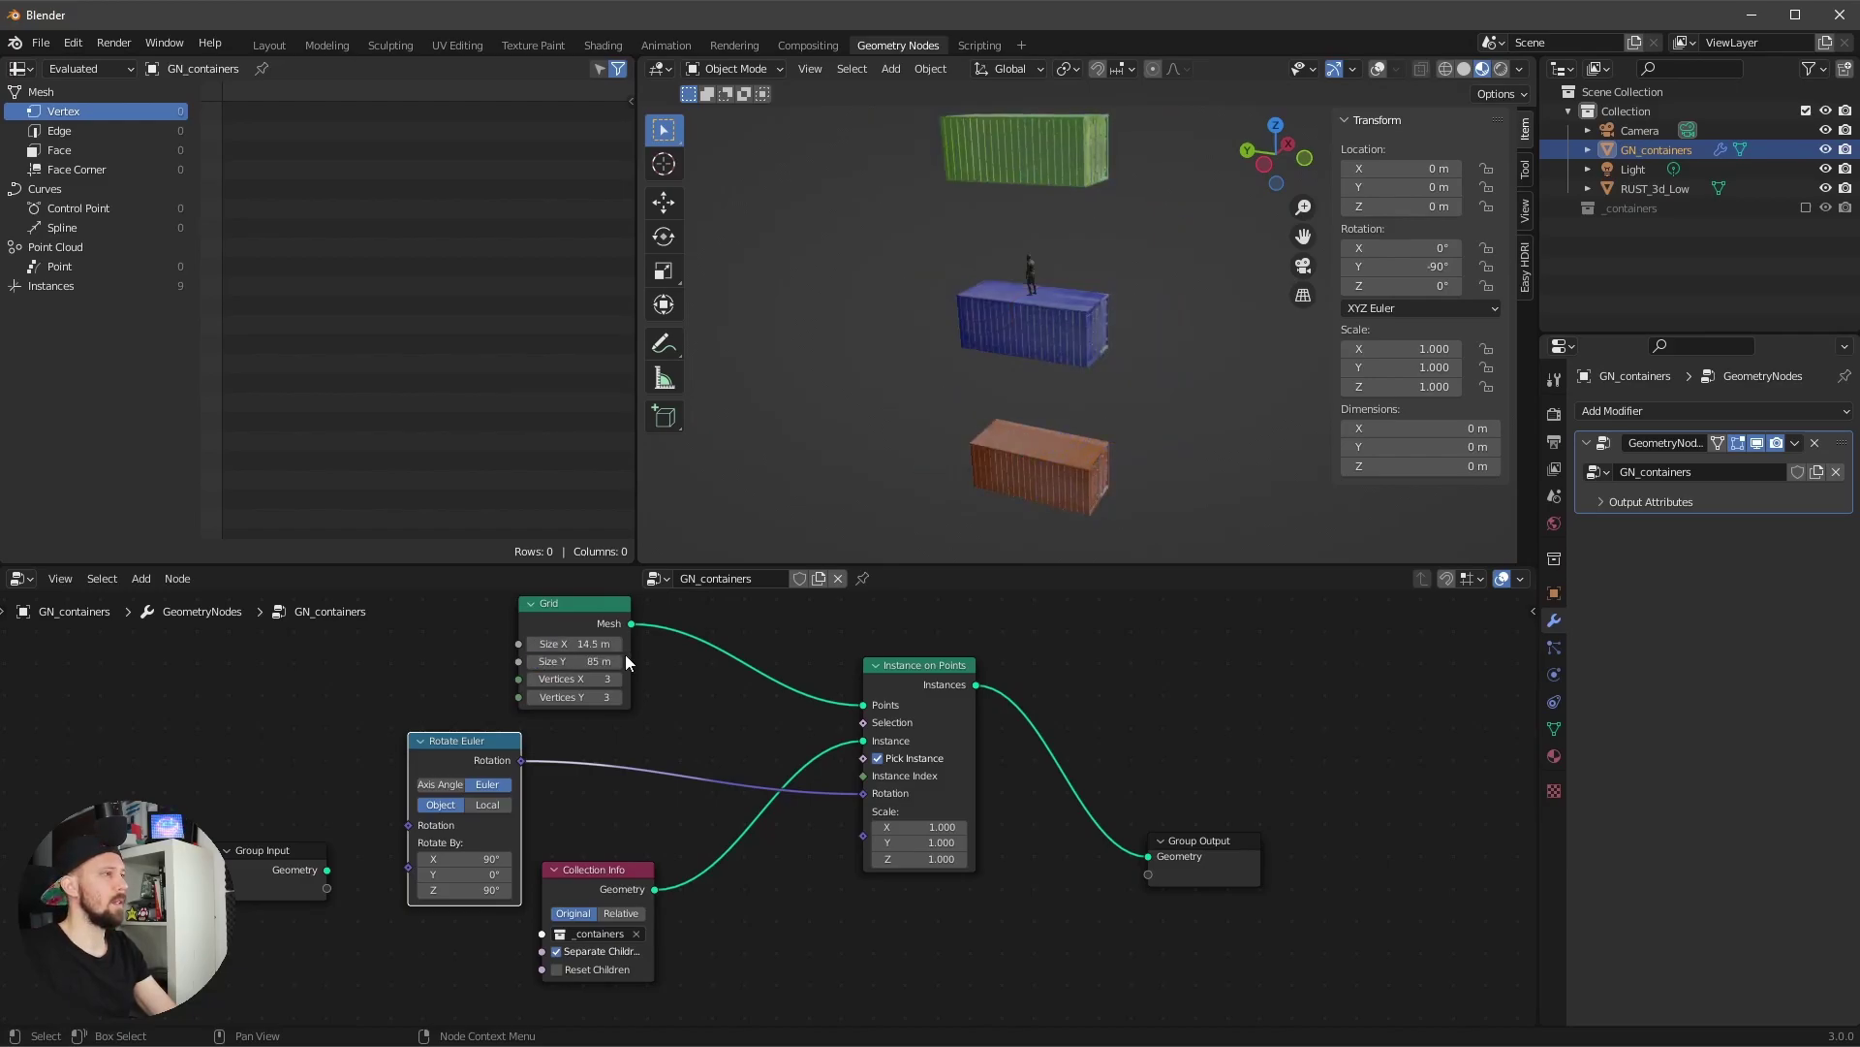
- Set the Grid node's Vertices X to 7 and Vertices Y to 15
double_click(610, 680)
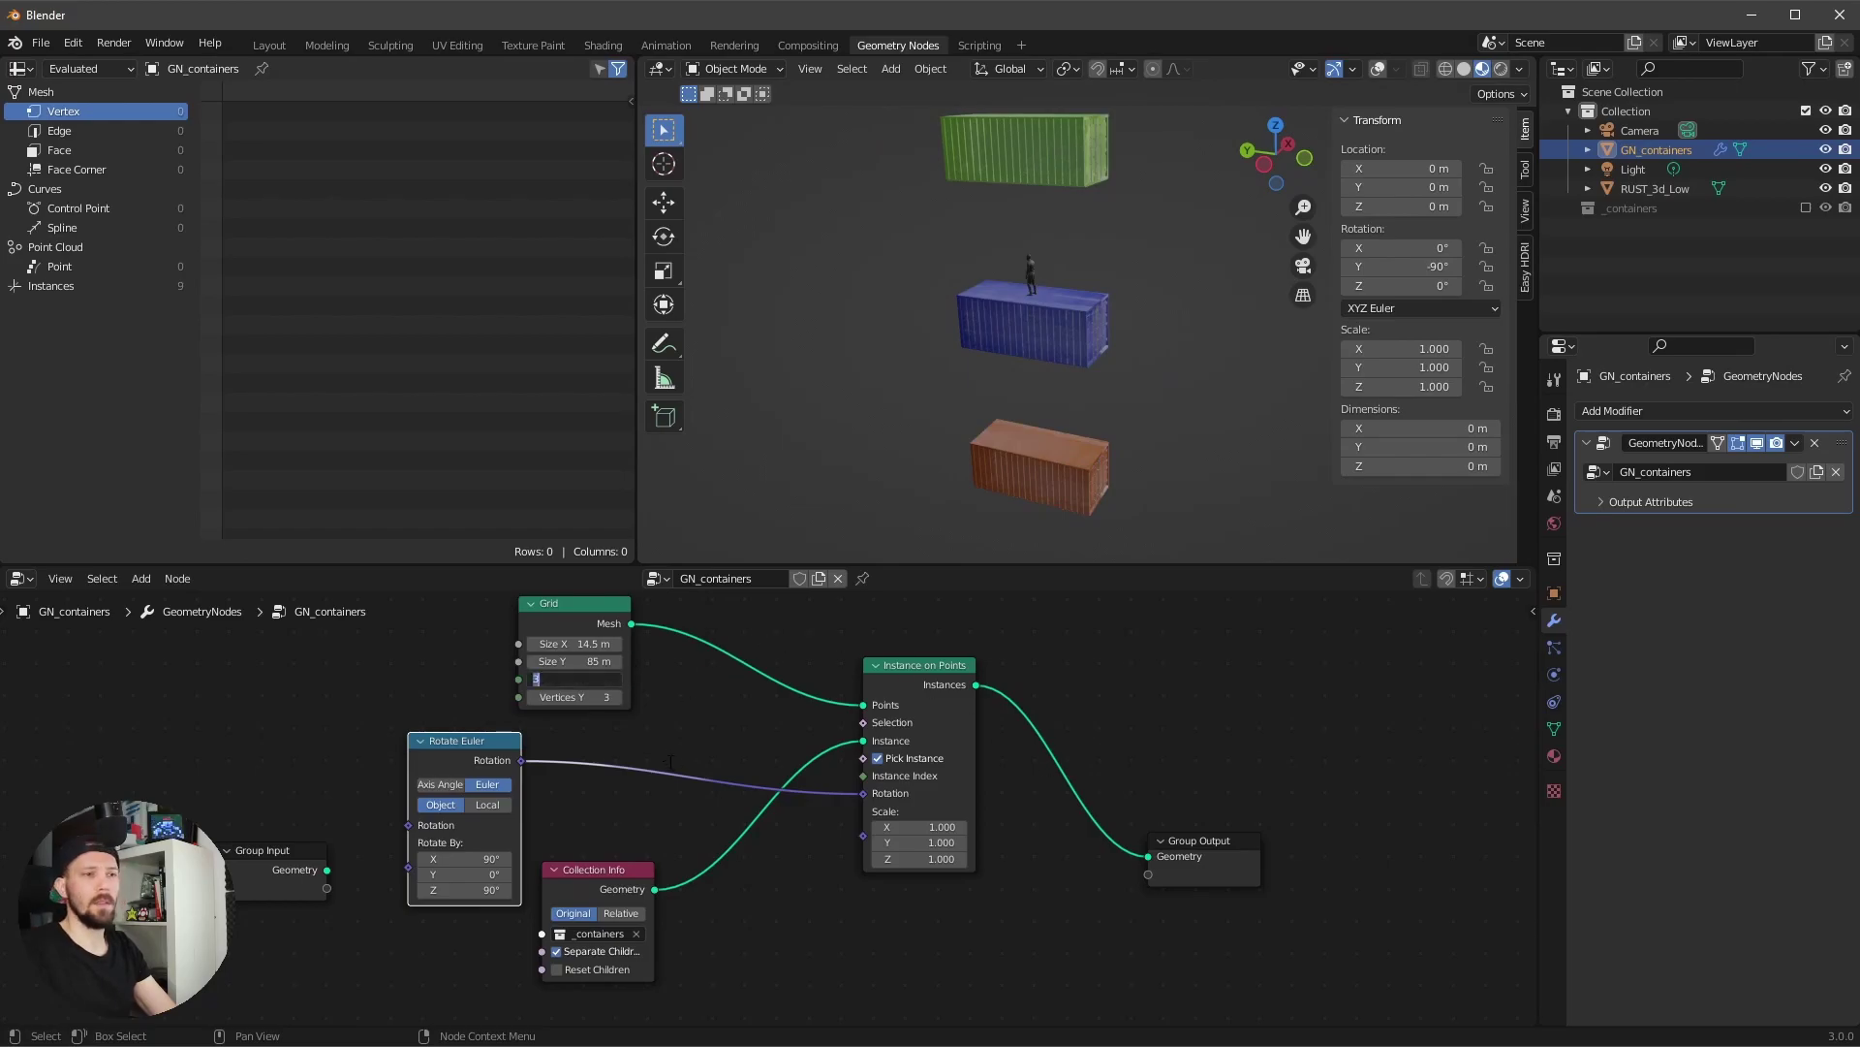
key("Tab")
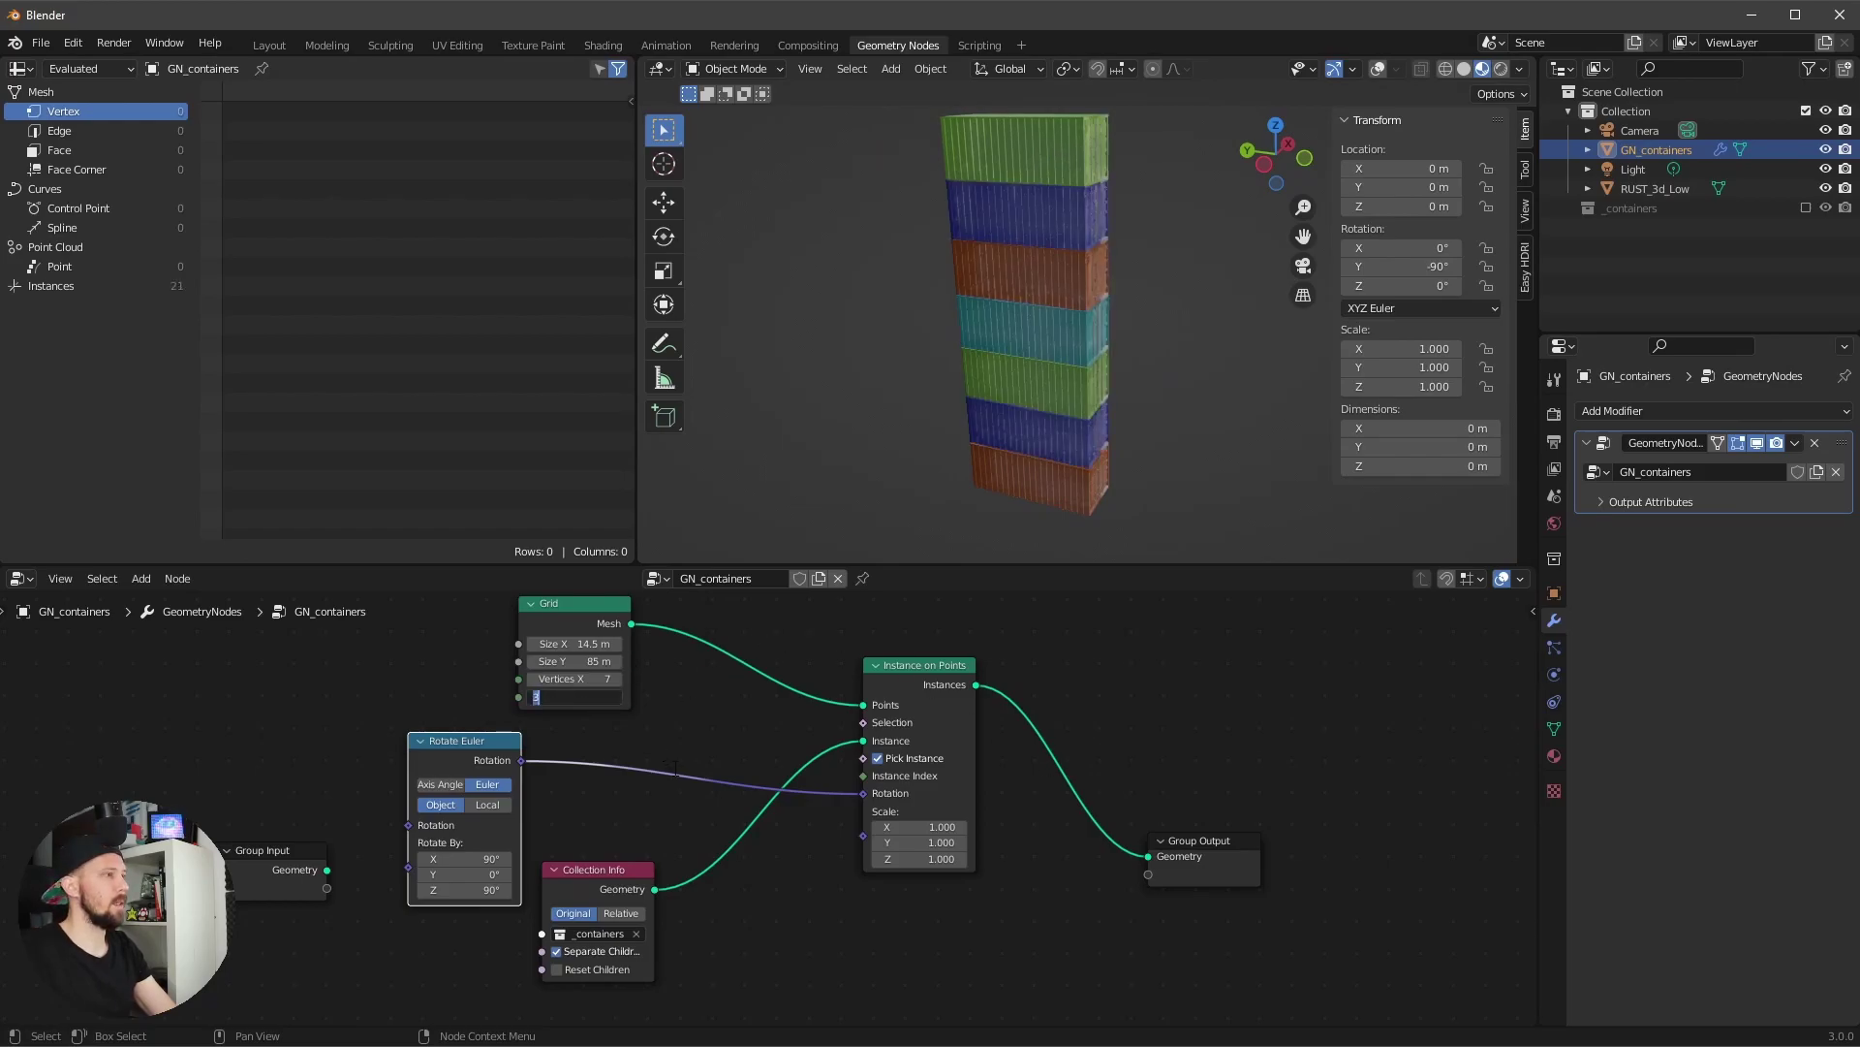
type("15")
key("Return")
middle_click_drag(946, 270, 1037, 368, "ctrl")
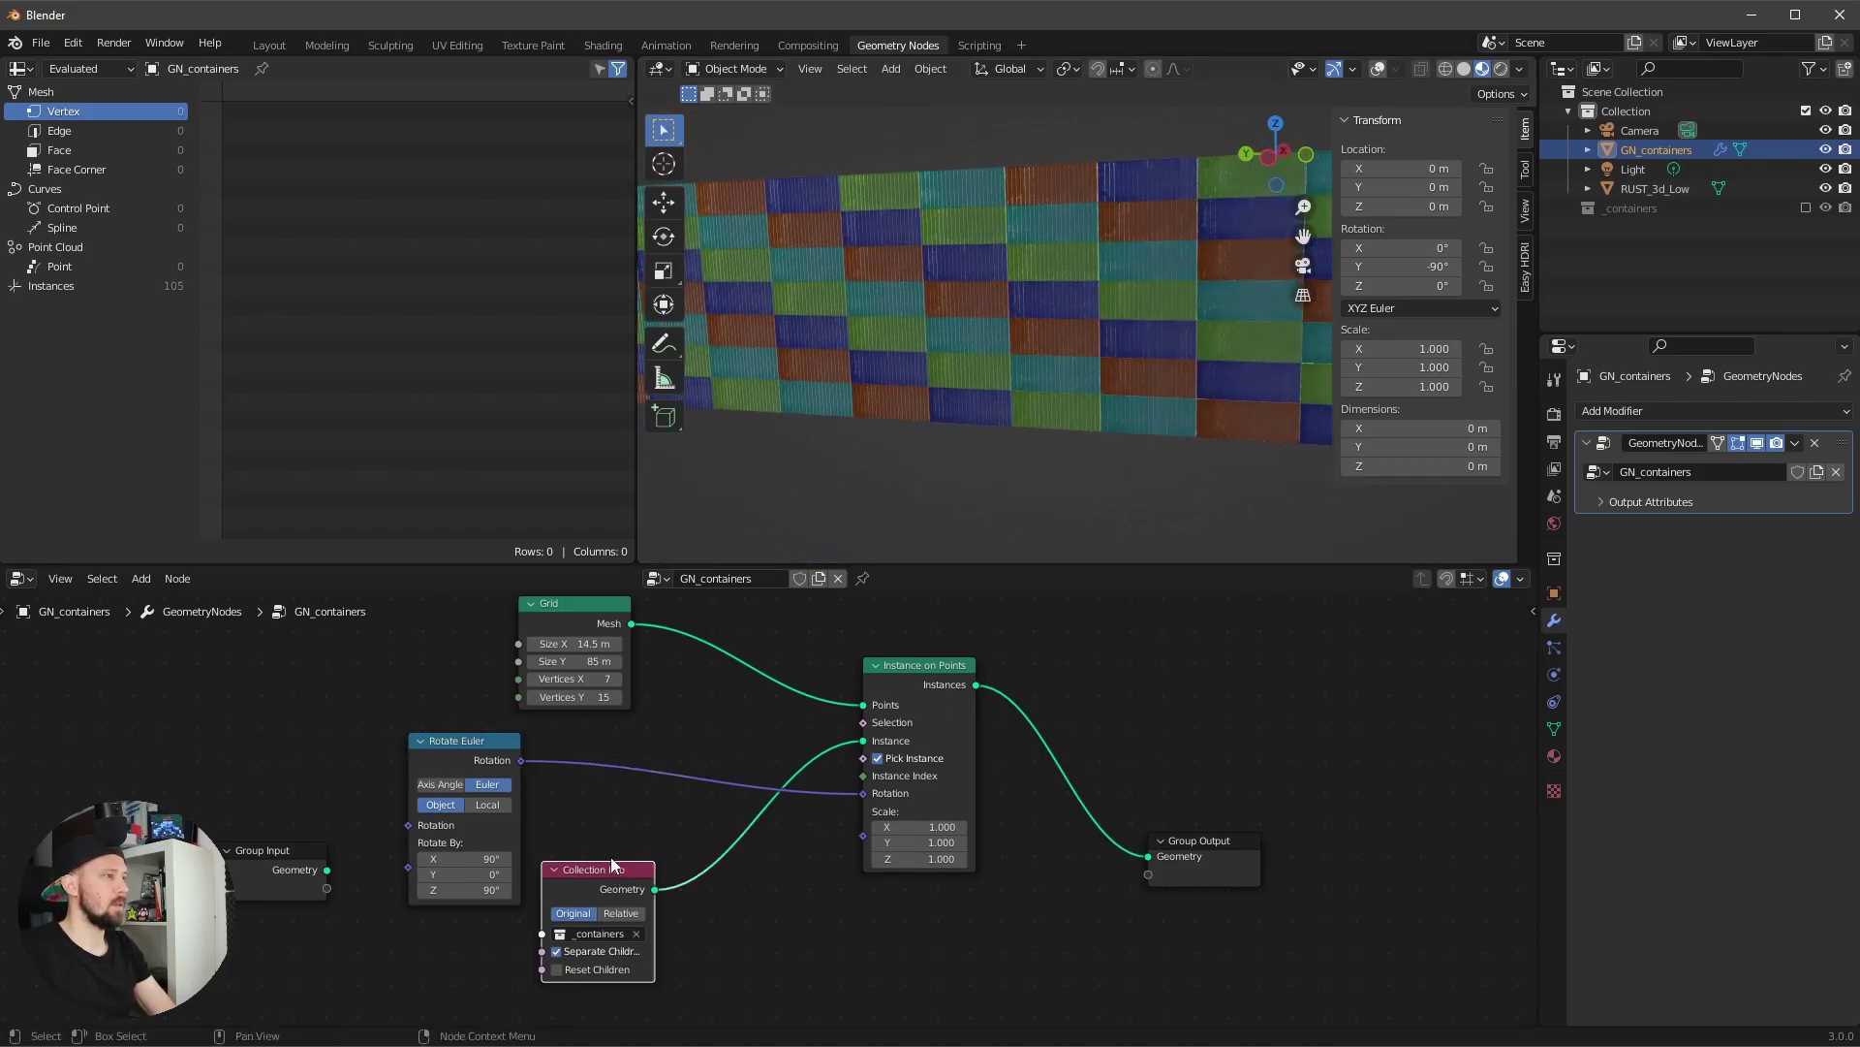
- Add a Random Value node below Collection Info and connect its Value output to the Instance Index of Instance on Points
left_click_drag(610, 865, 607, 812)
middle_click_drag(750, 933, 767, 880)
key("shift+a")
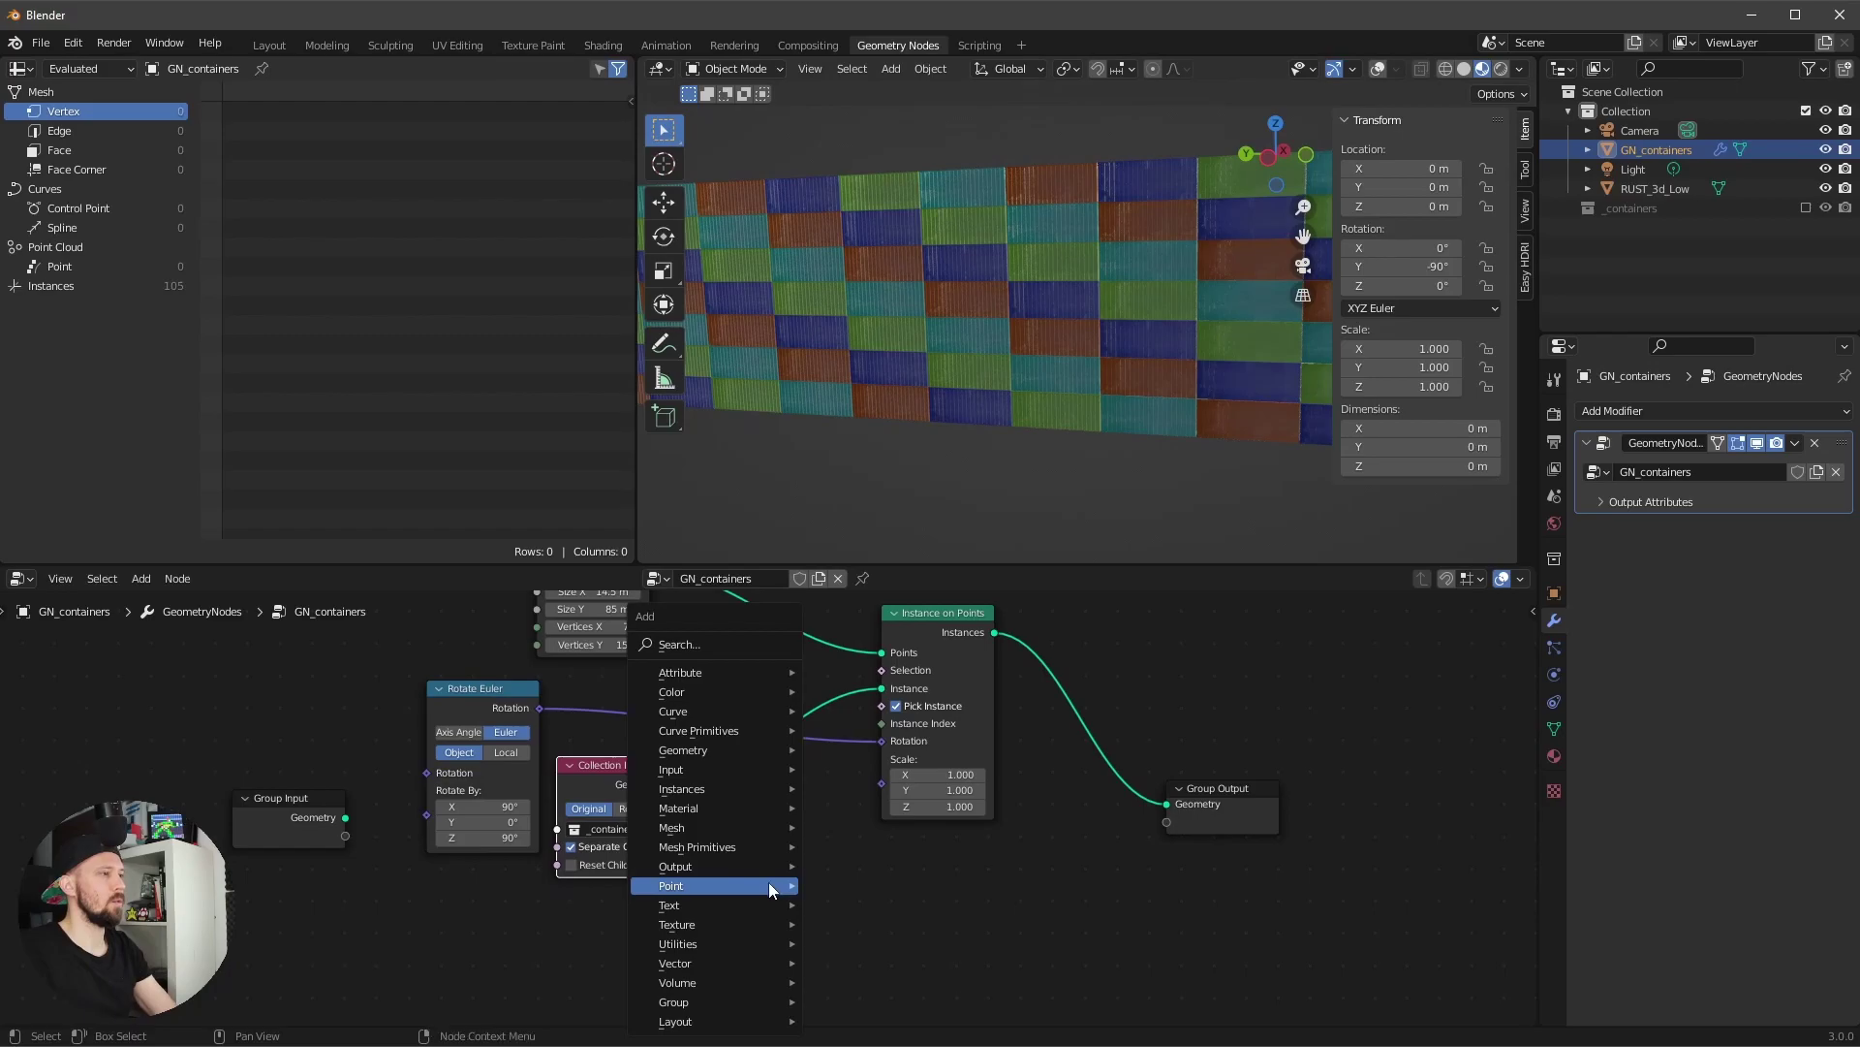
left_click(735, 645)
type("random")
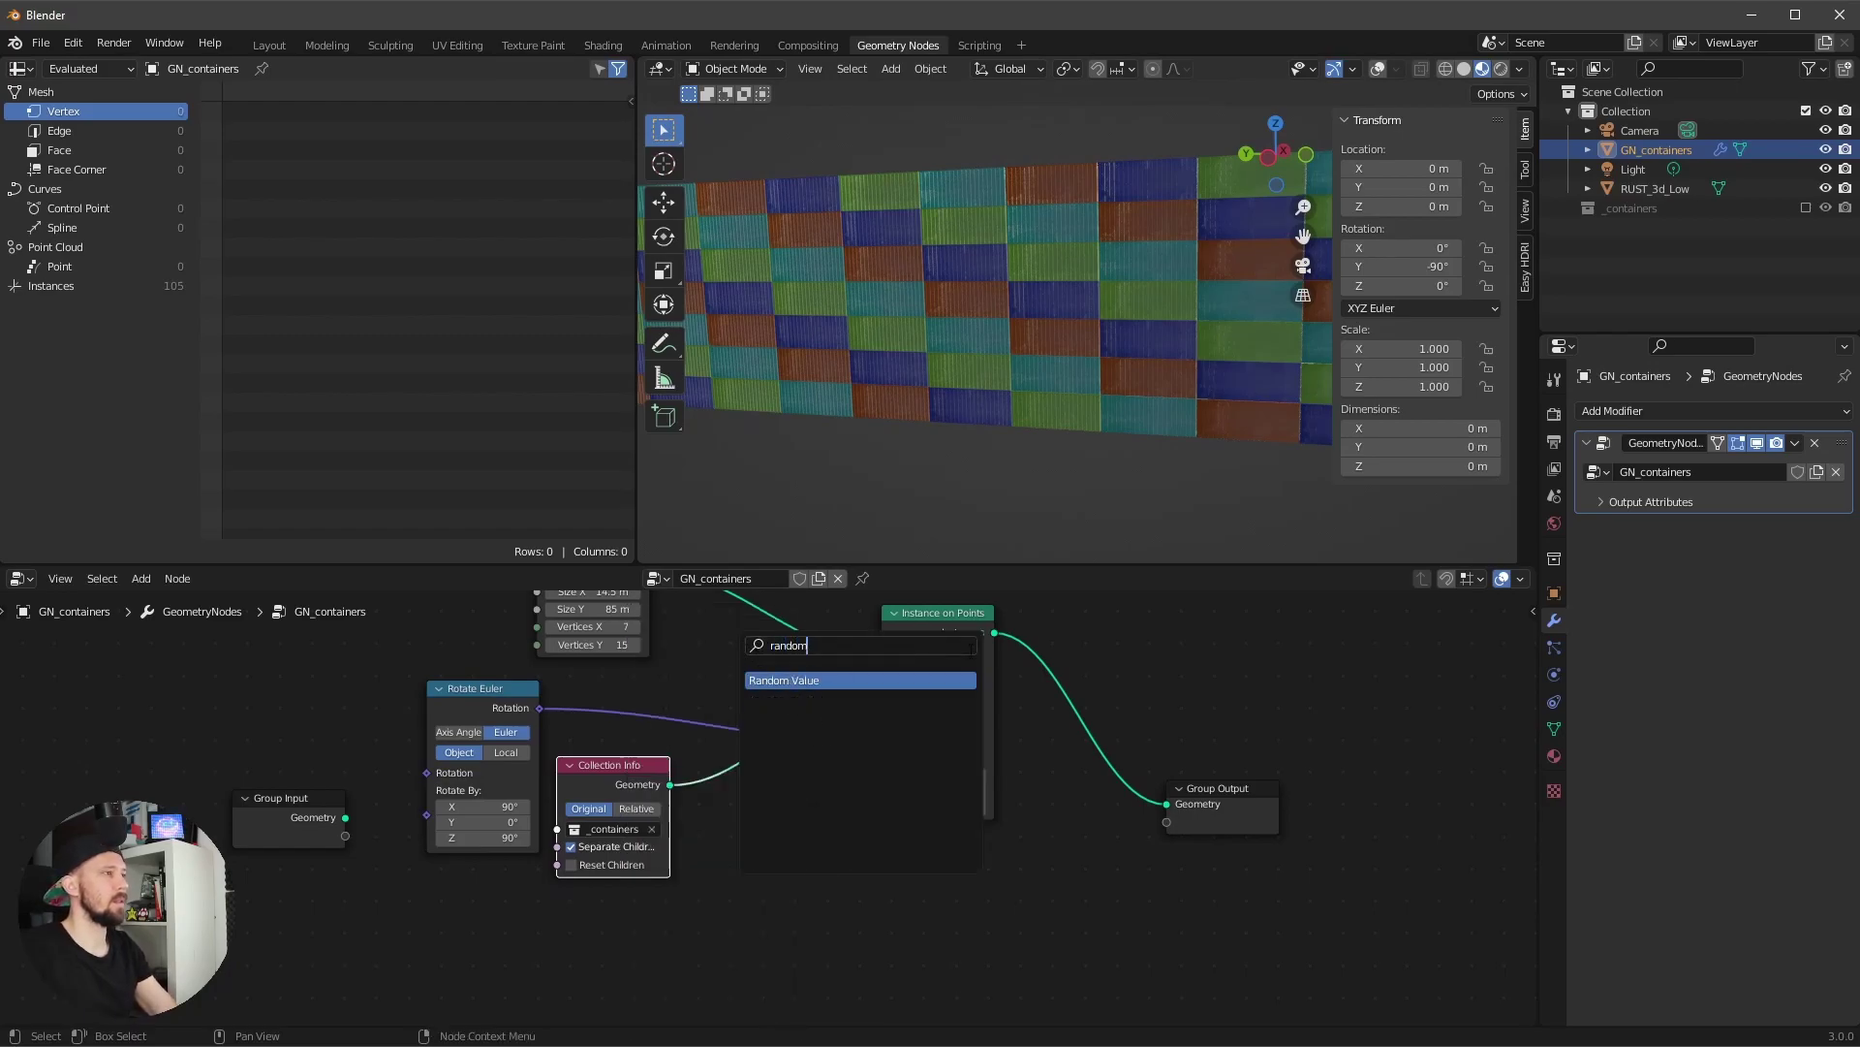
left_click(797, 682)
left_click(790, 867)
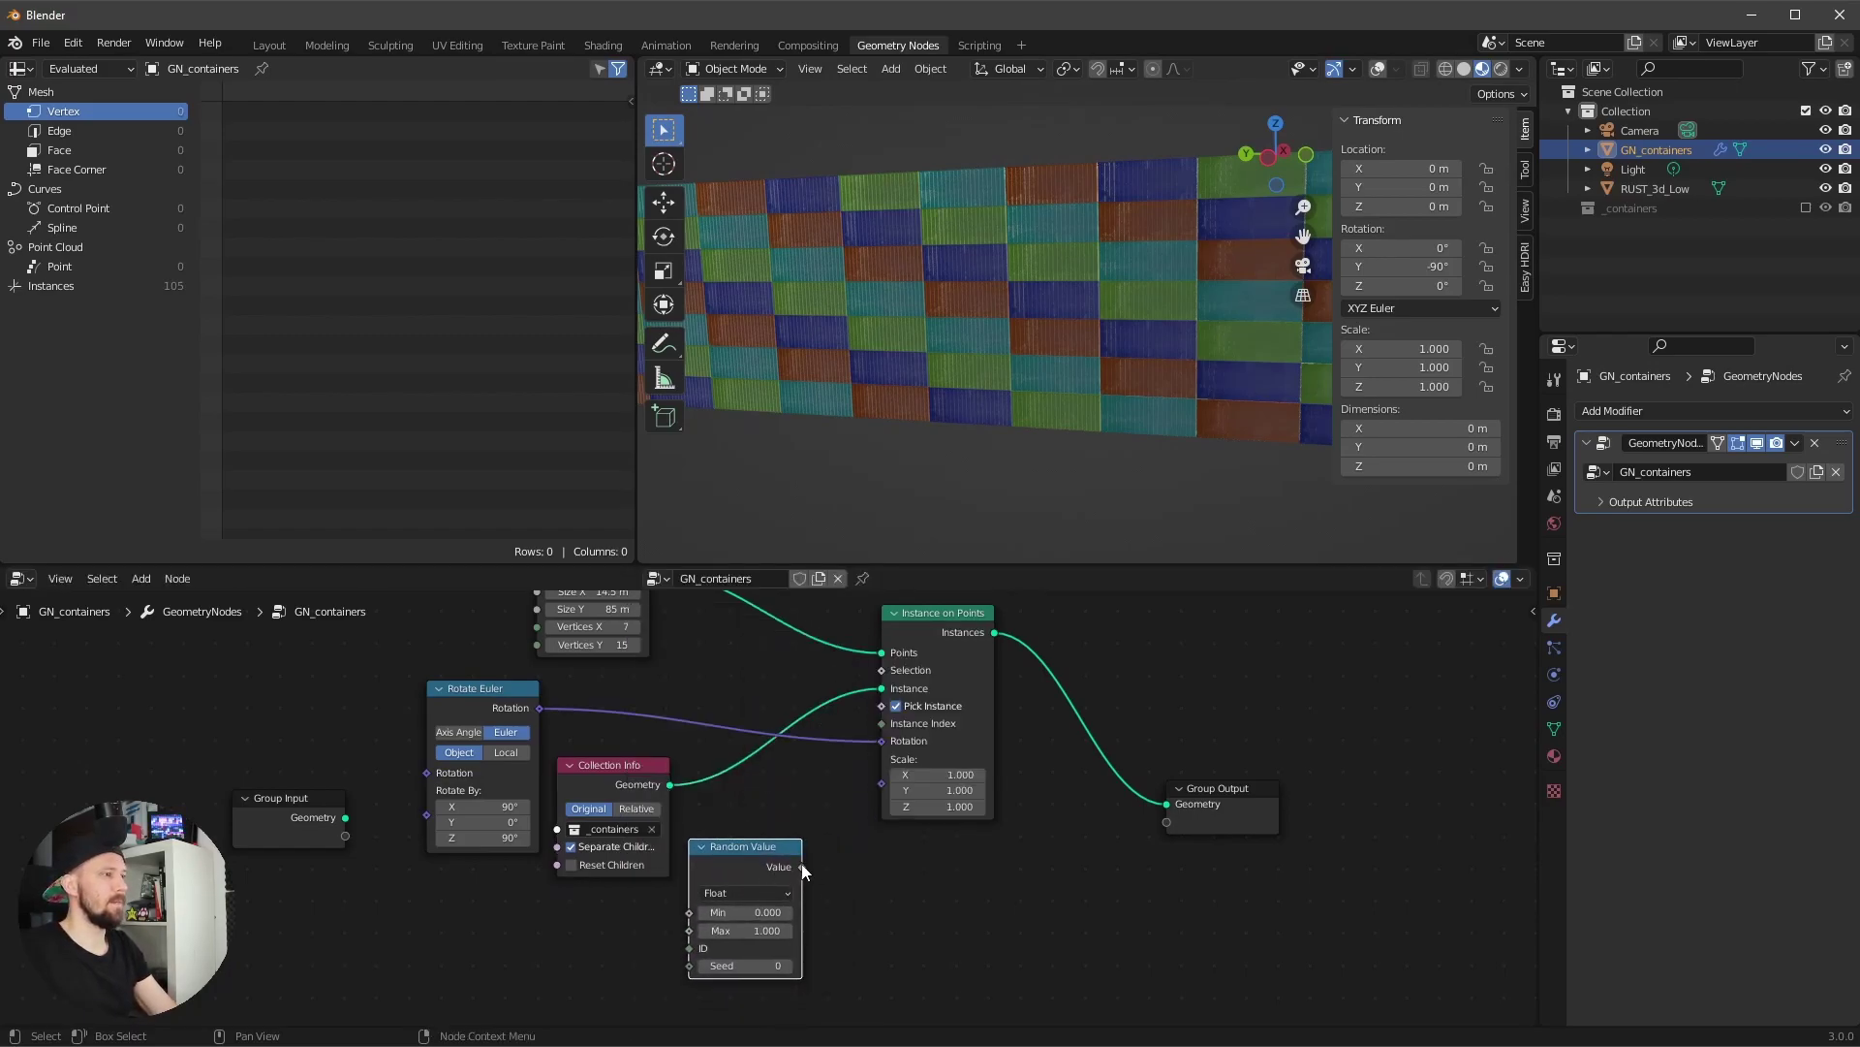
left_click_drag(802, 865, 882, 729)
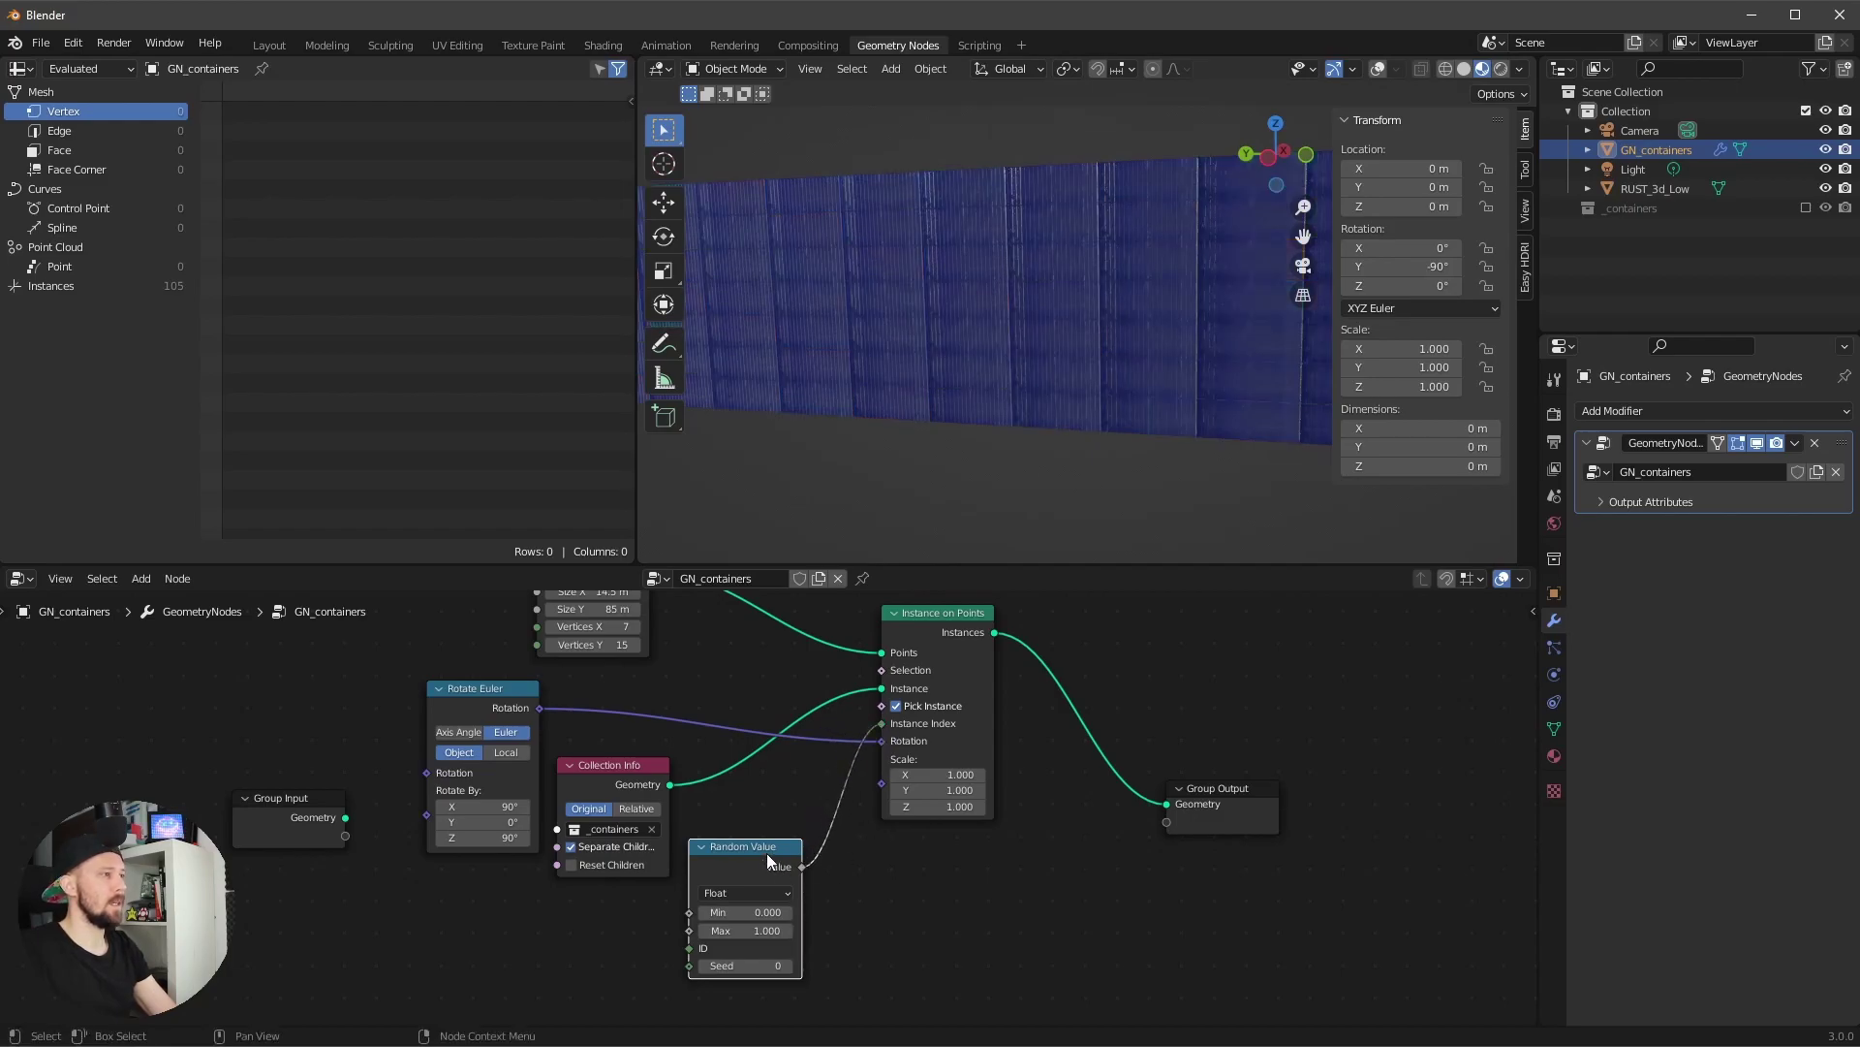
- Enable the _containers collection and set the Random Value node to Min 4, Max 0 and Seed 15
middle_click_drag(851, 917, 890, 876)
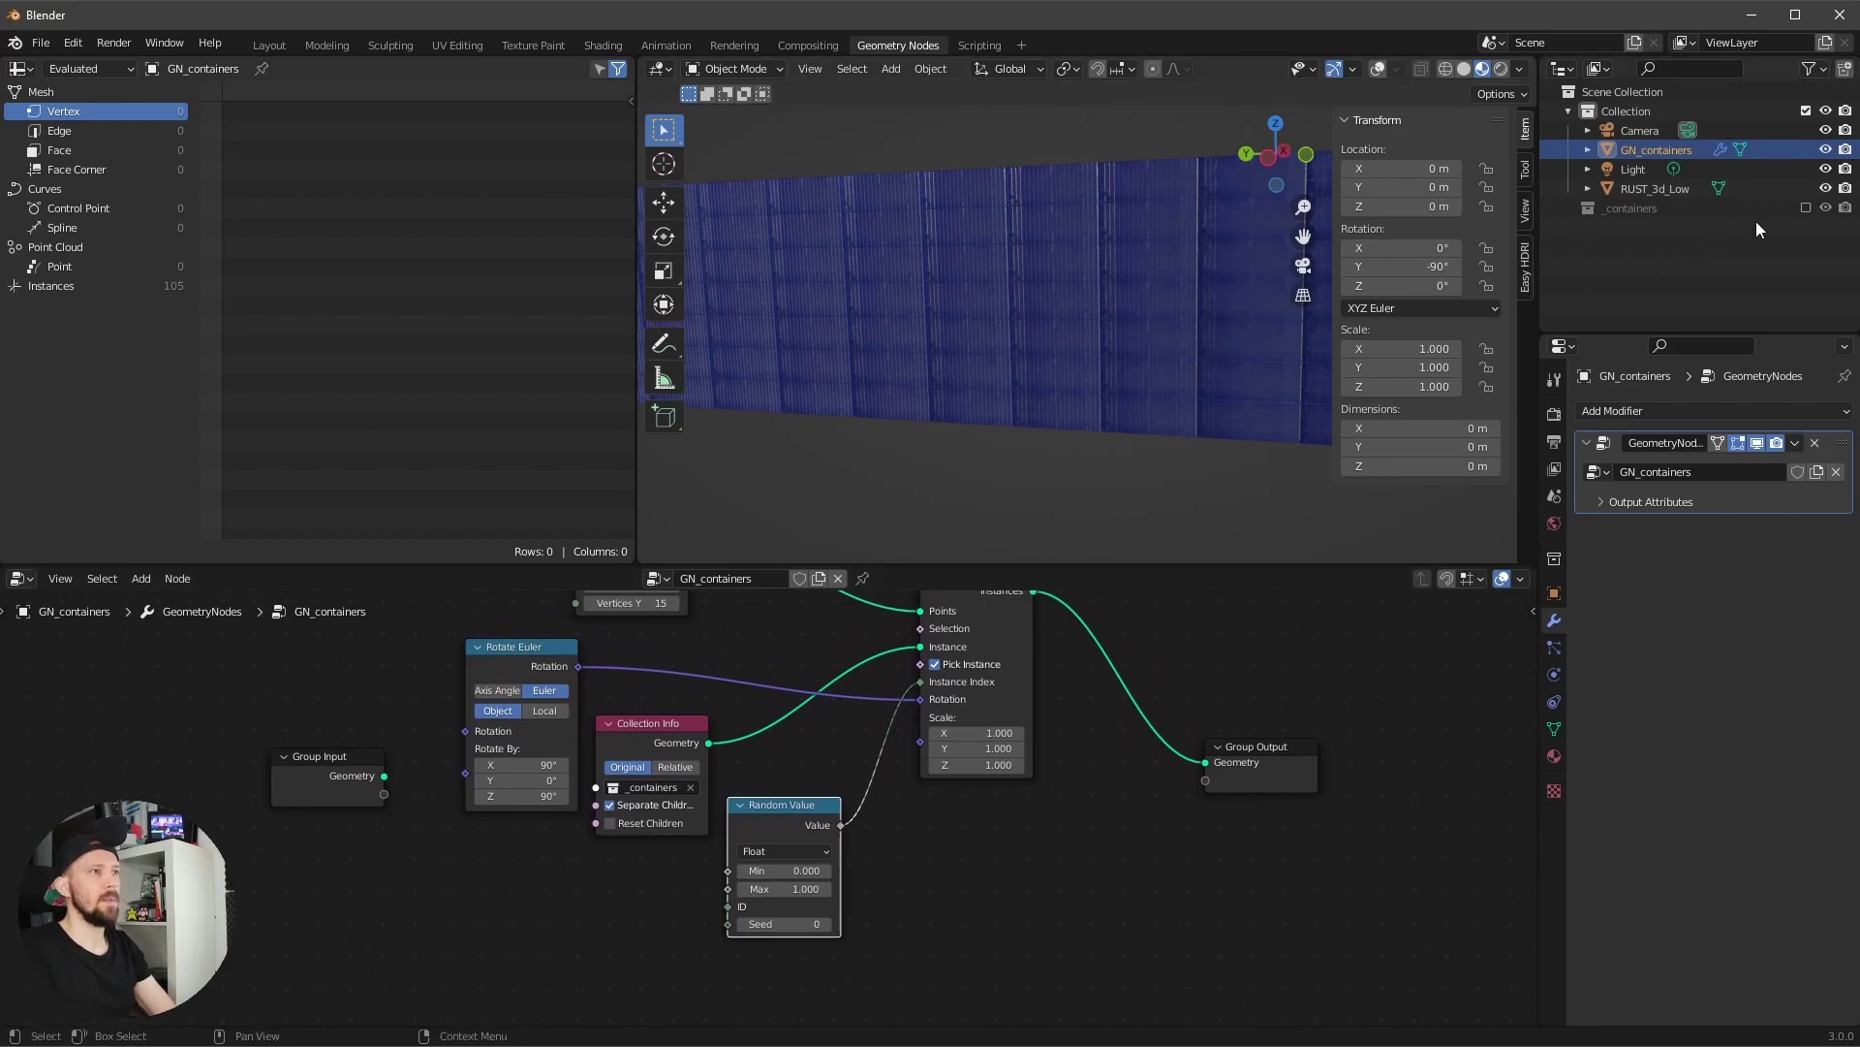
left_click(1805, 207)
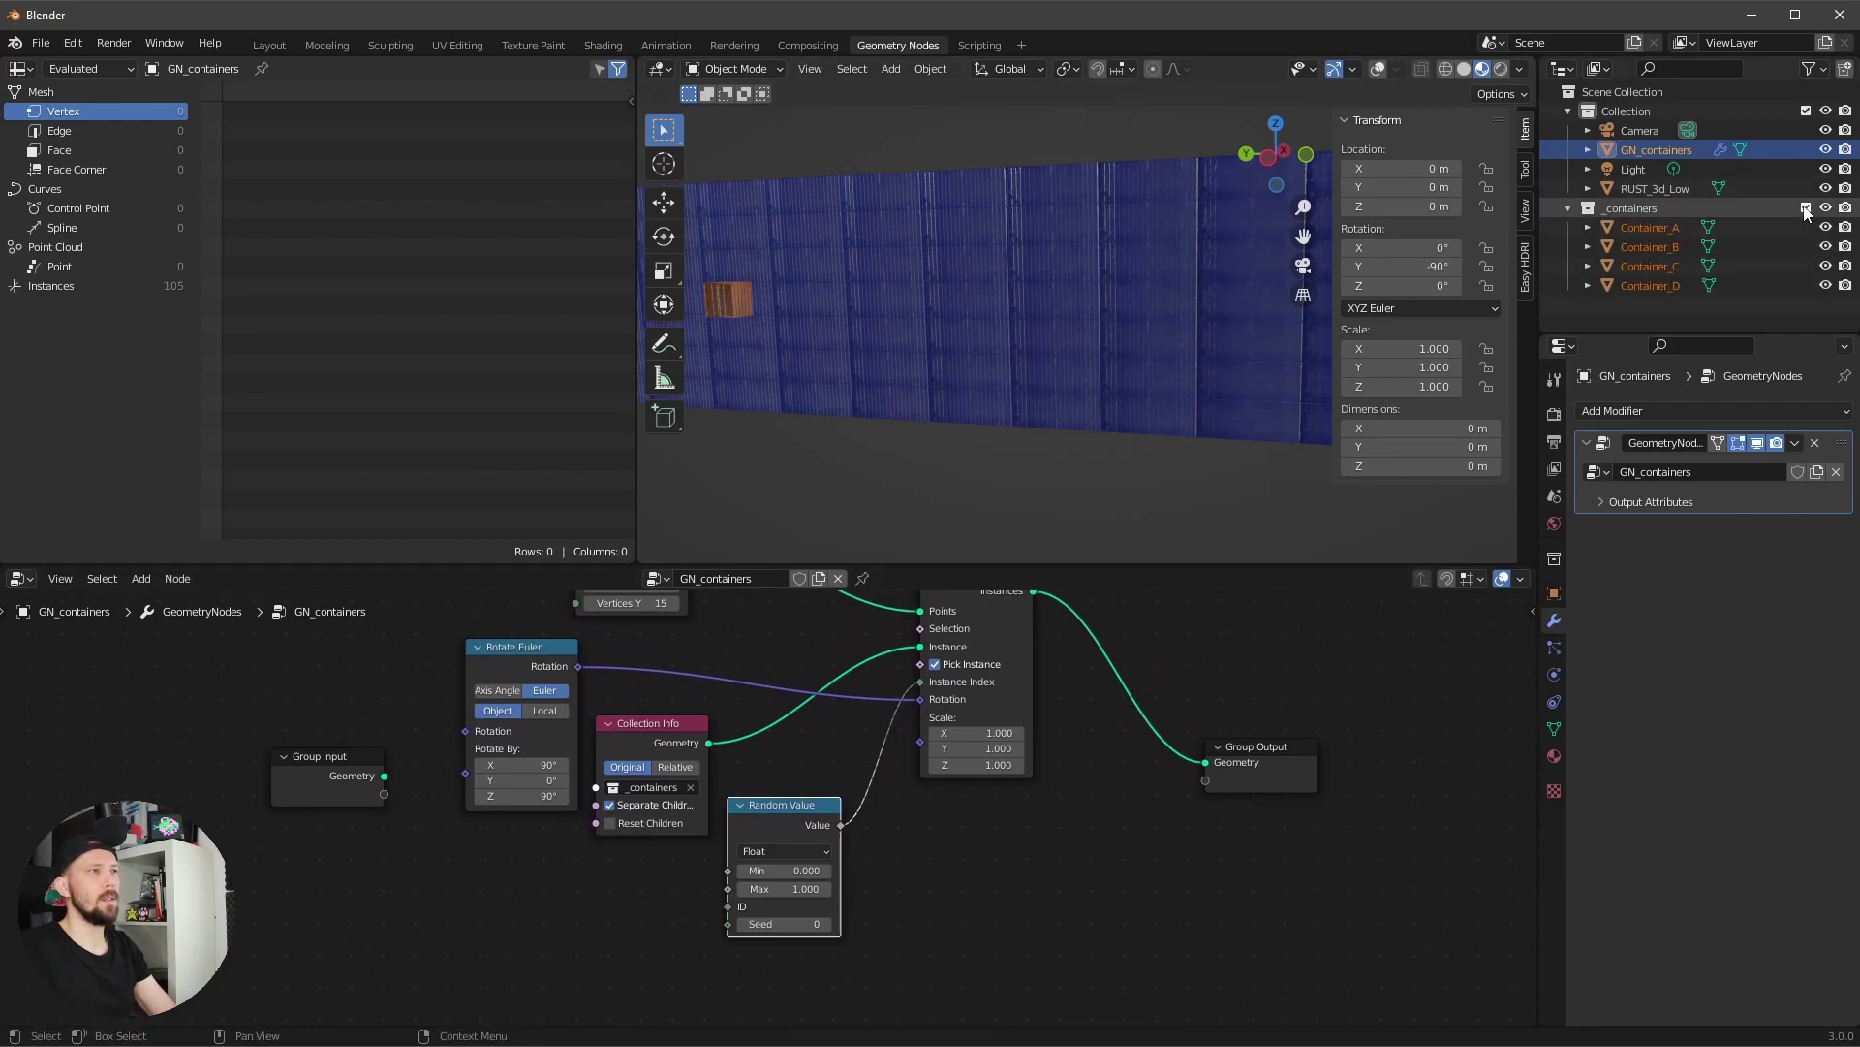
left_click(785, 889)
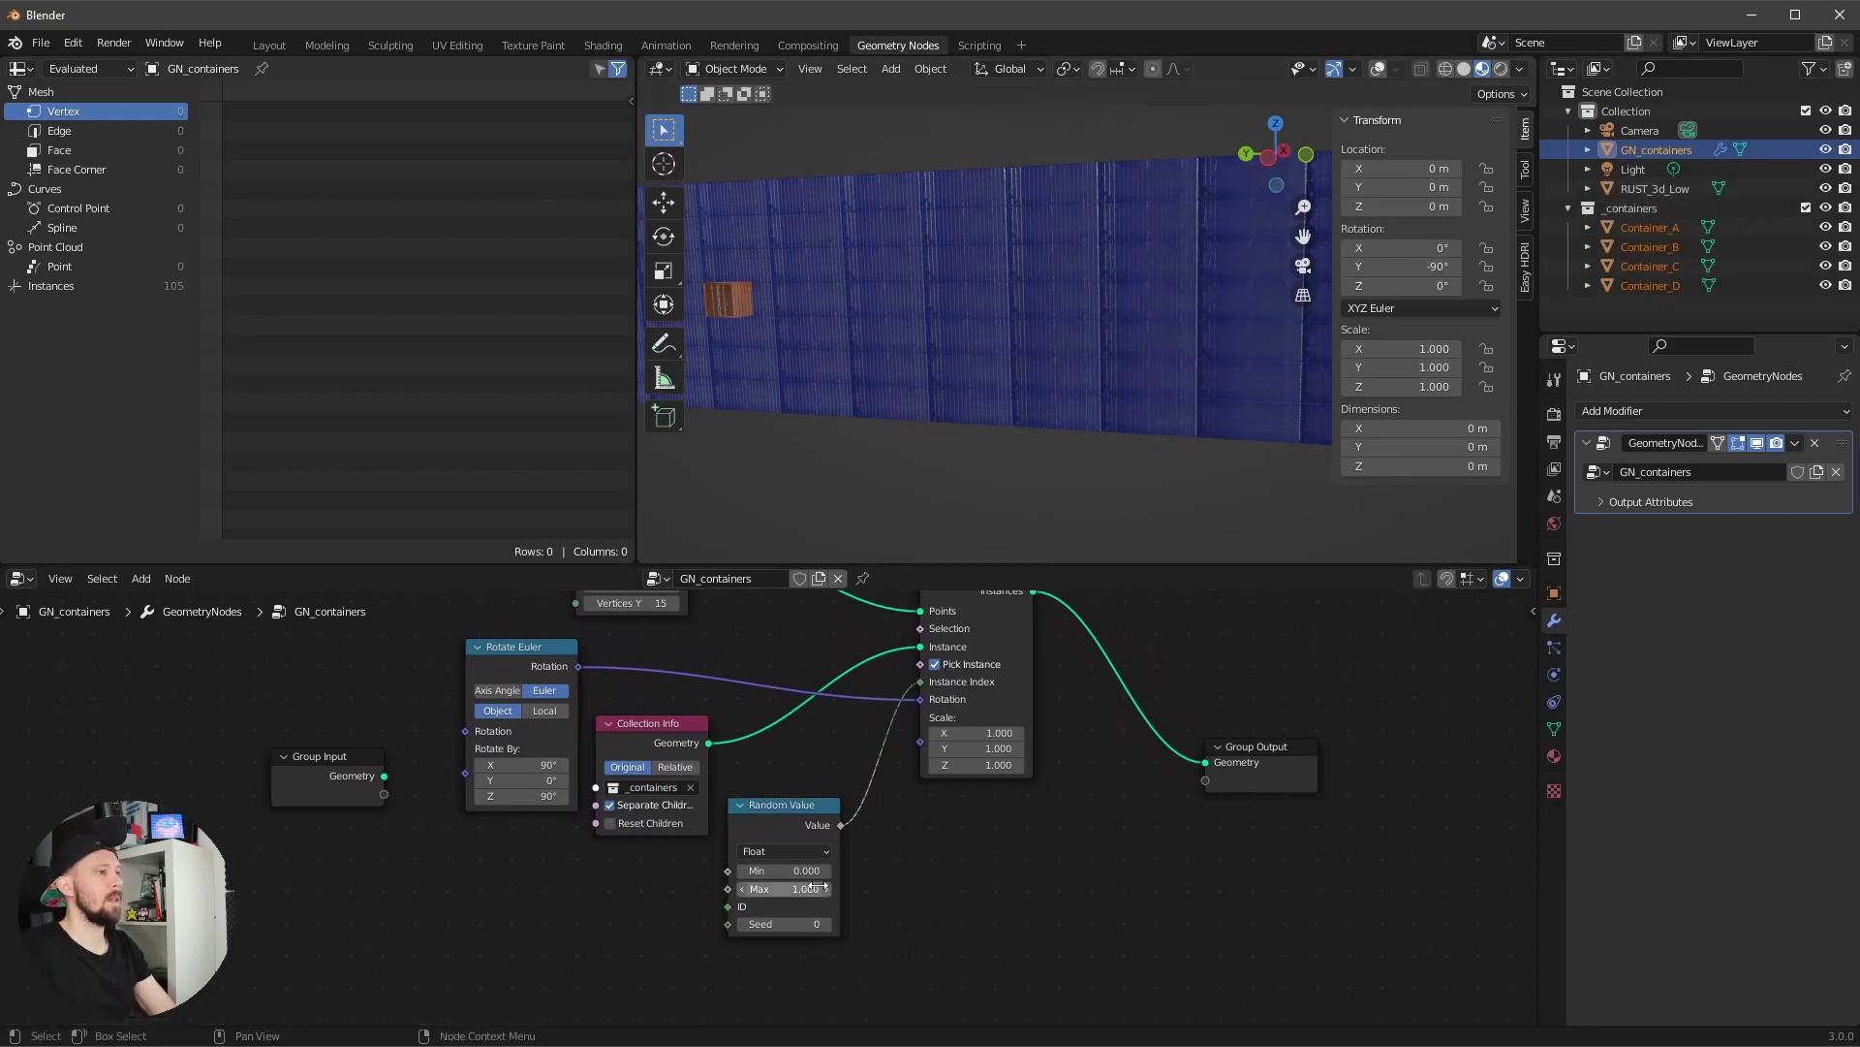
type("0")
left_click(829, 868)
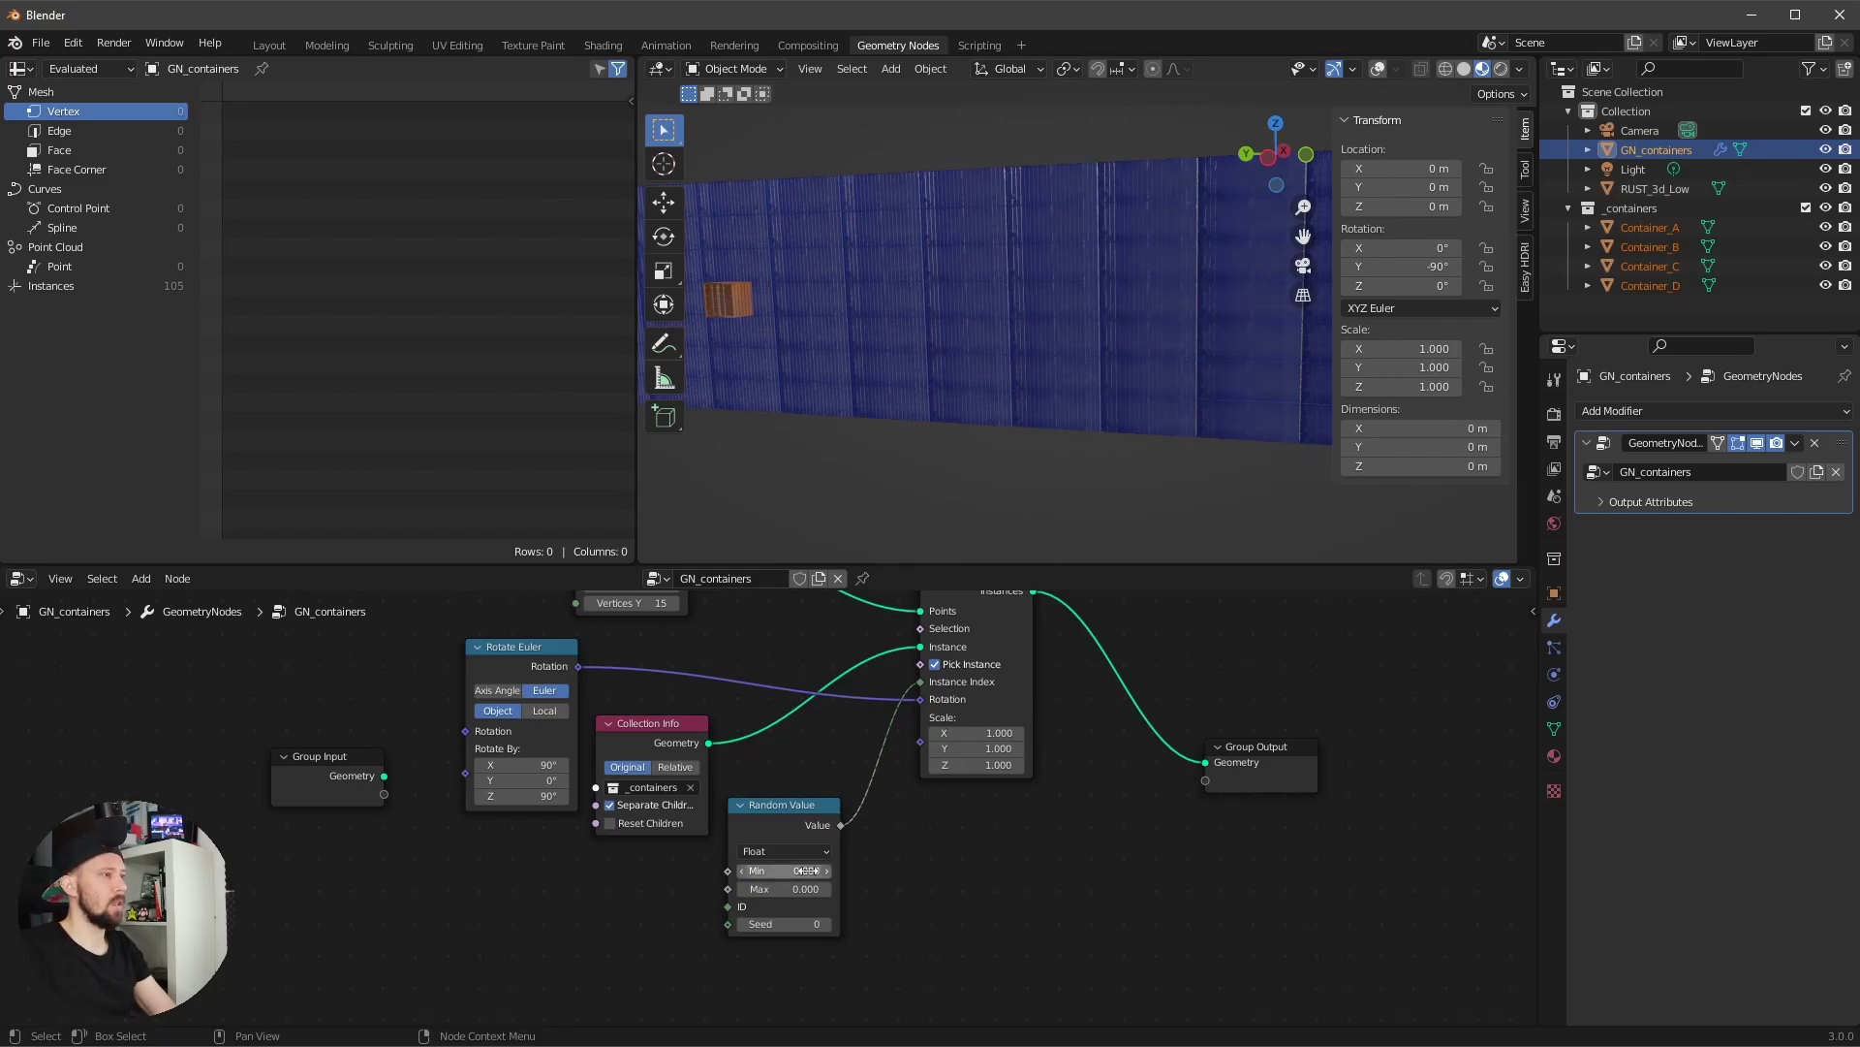
type("4")
key("Return")
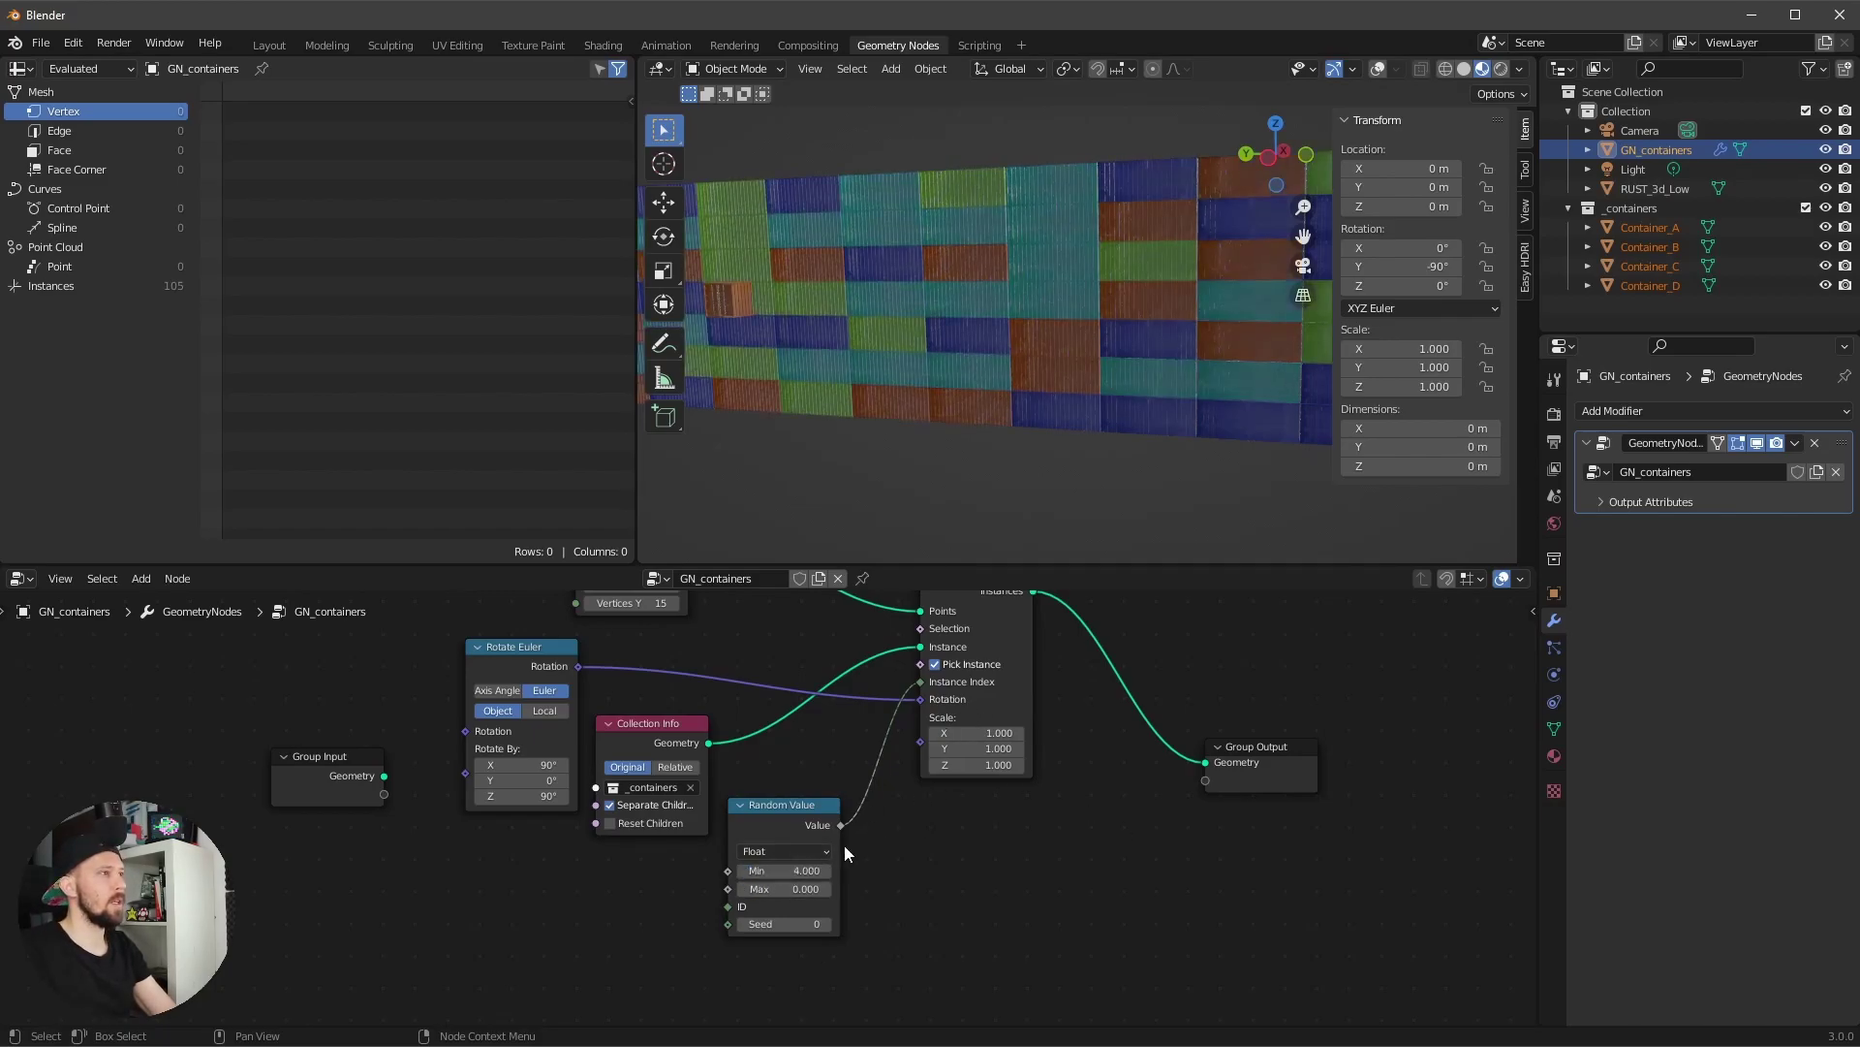
left_click_drag(798, 926, 862, 923)
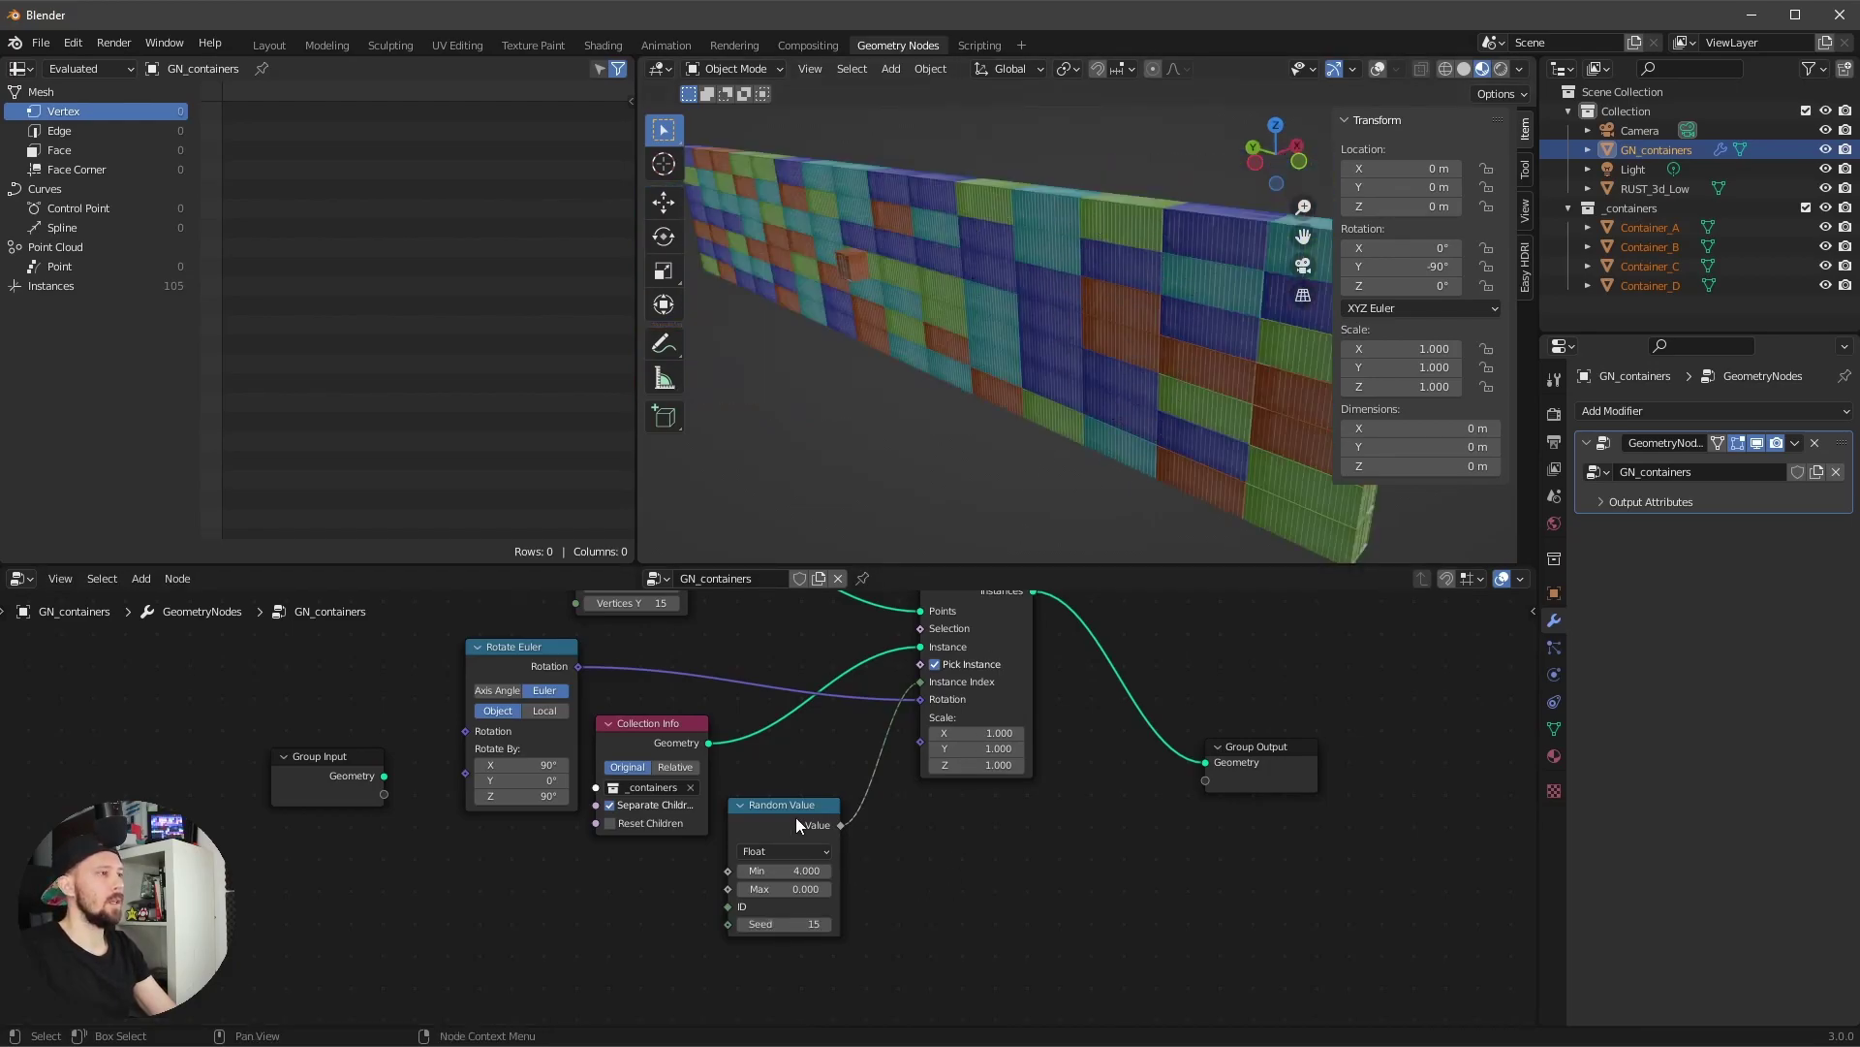
left_click_drag(794, 816, 776, 825)
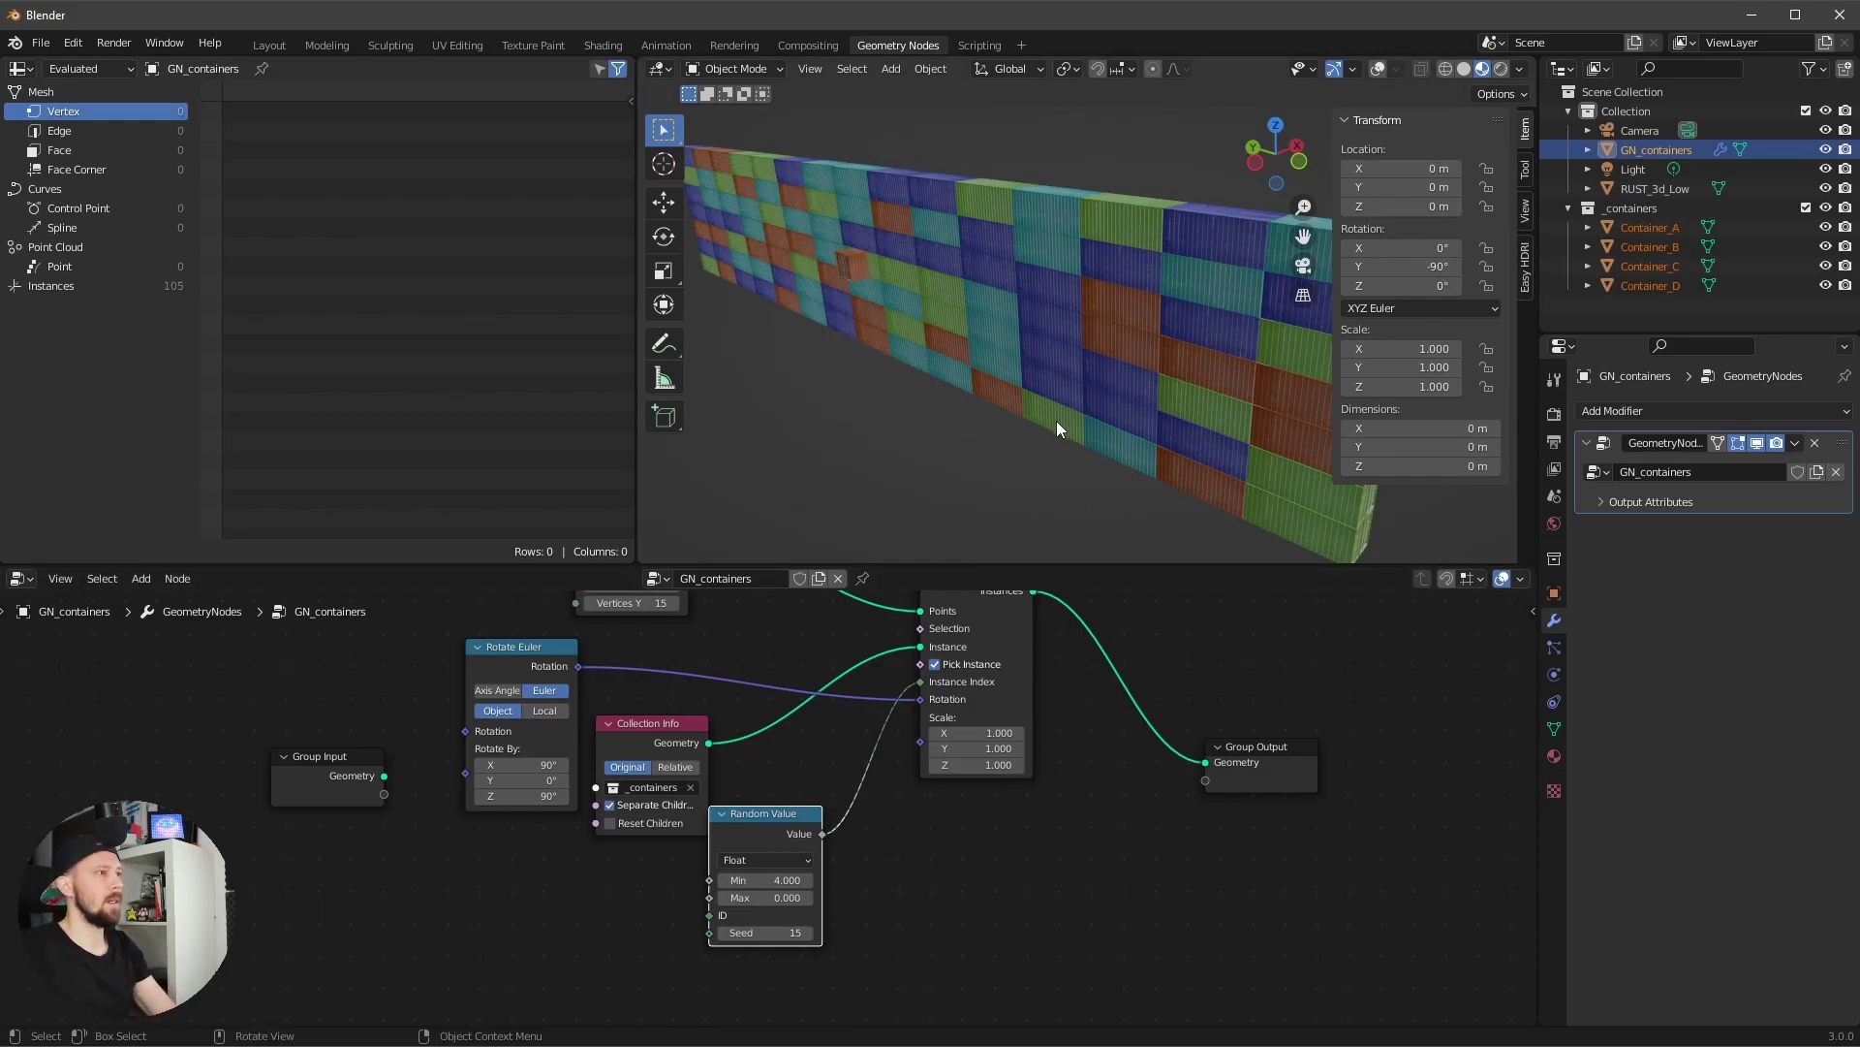
- Add a Plain Axes empty to the _containers collection
key("shift+a")
mouse_move(1013, 620)
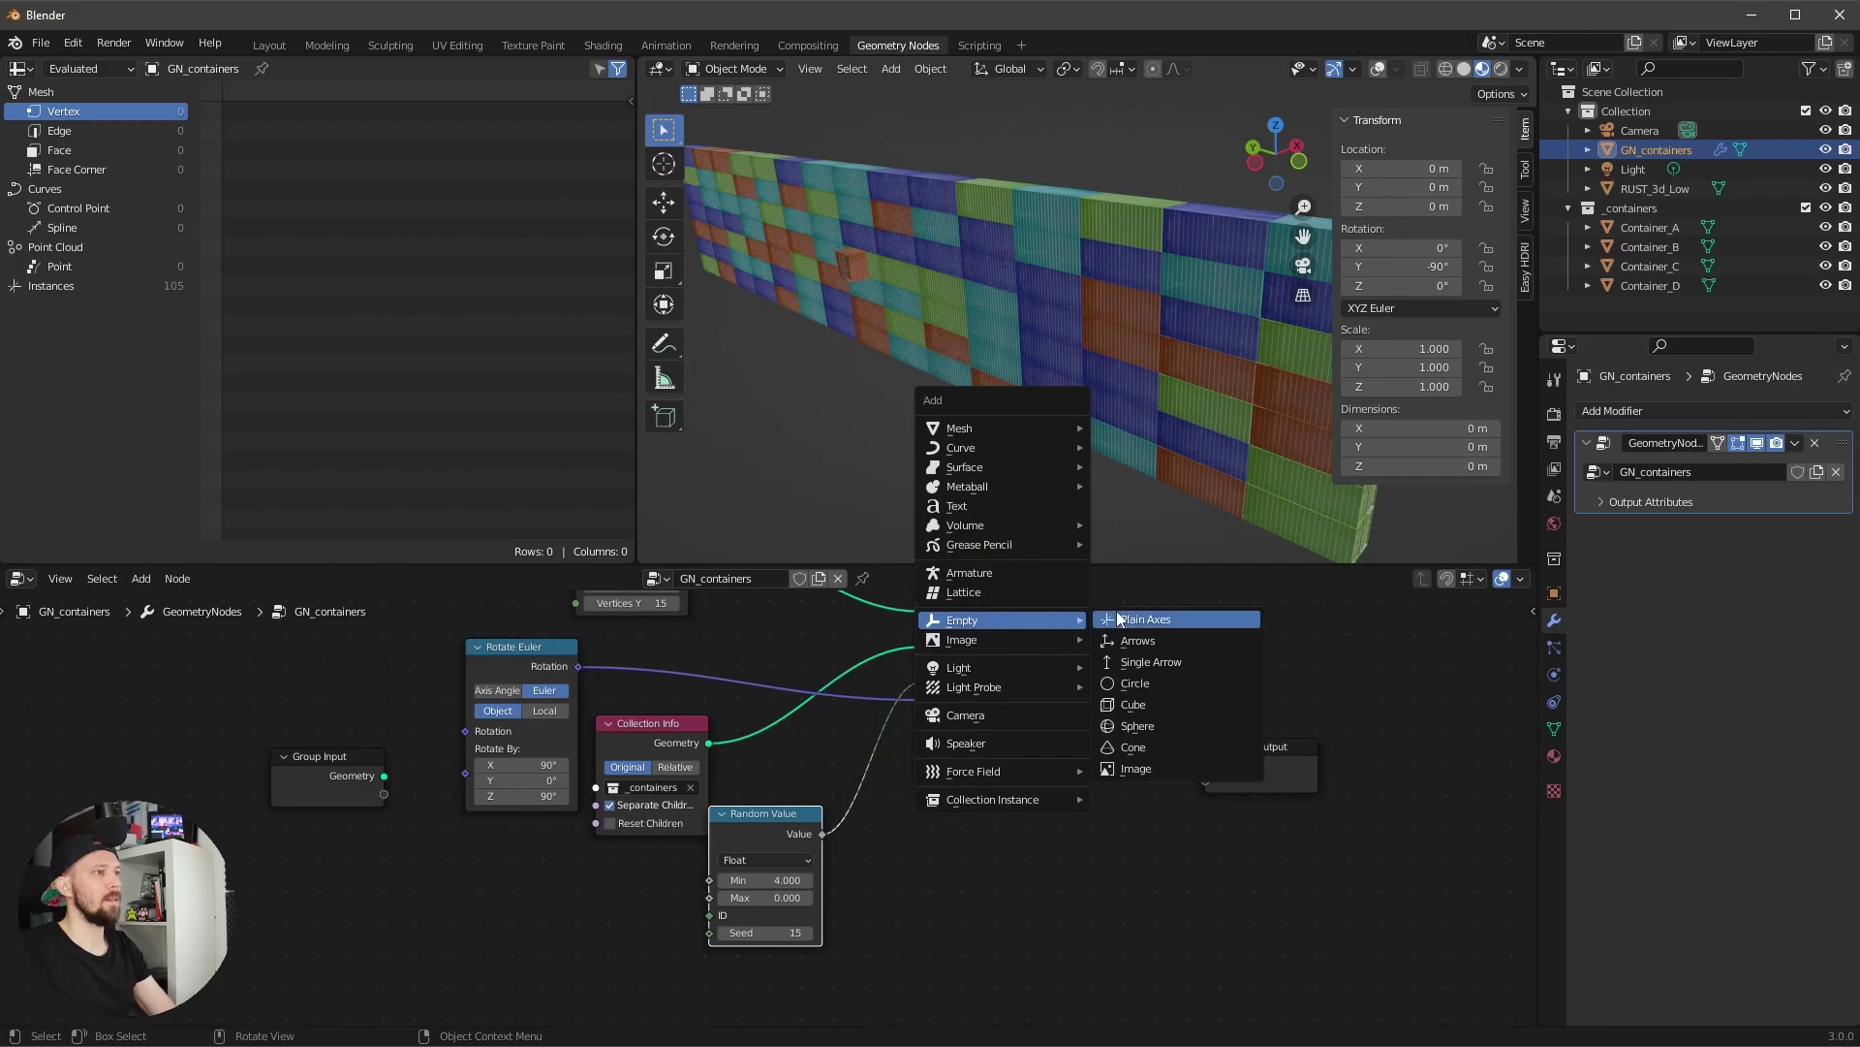
left_click(1119, 619)
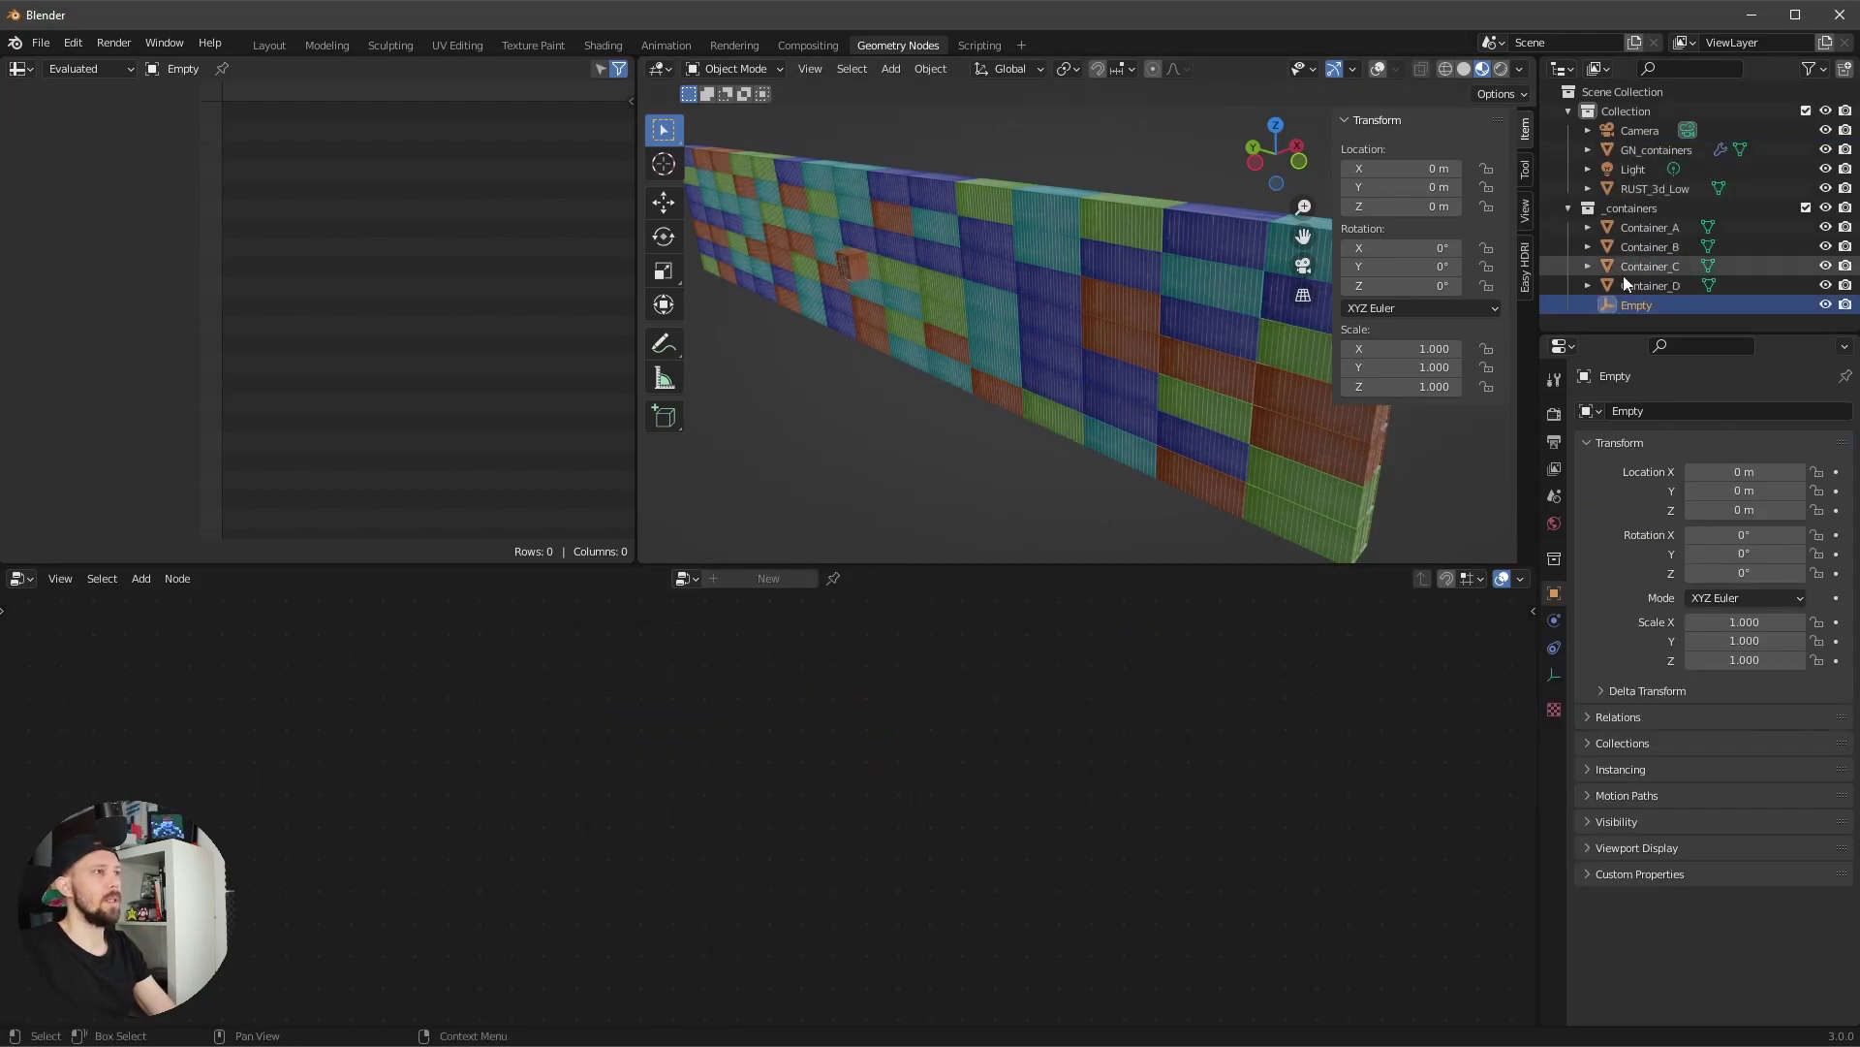
left_click(1639, 207)
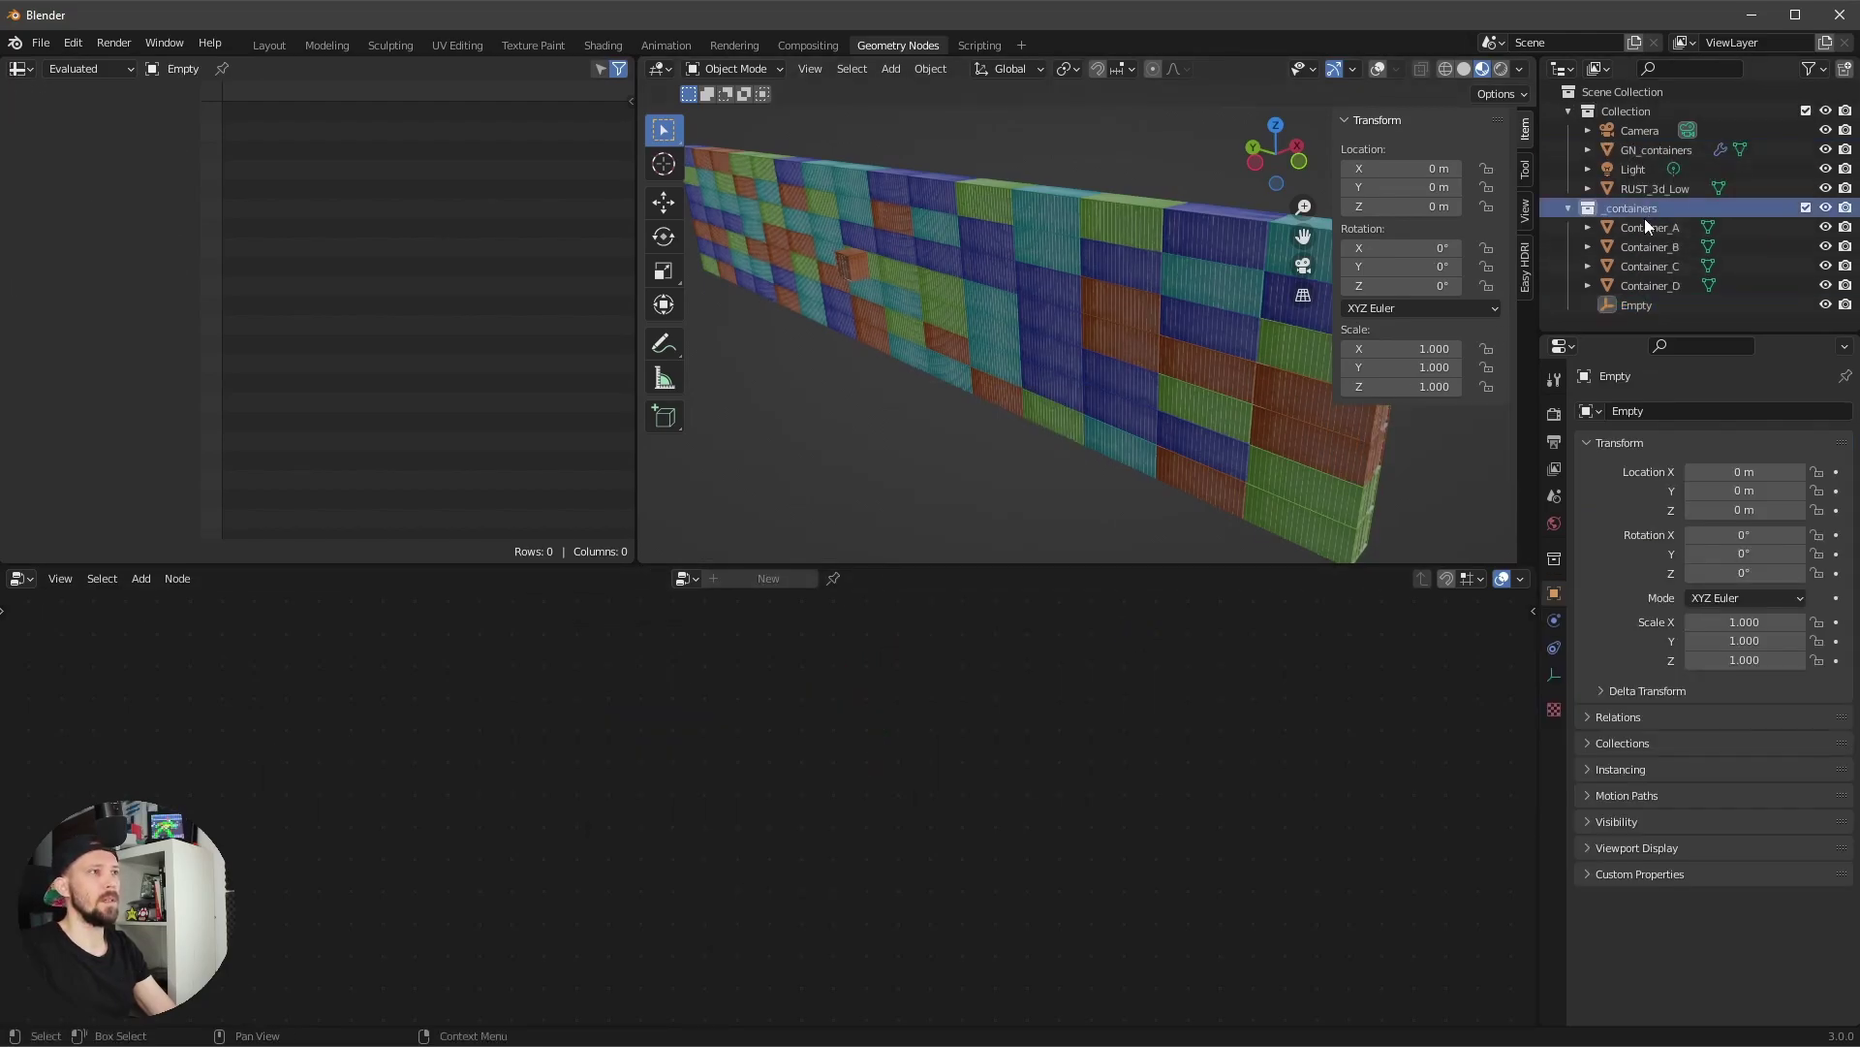
- Reselect the GN_containers wall and set the Random Value node's Min to 5
left_click(1227, 366)
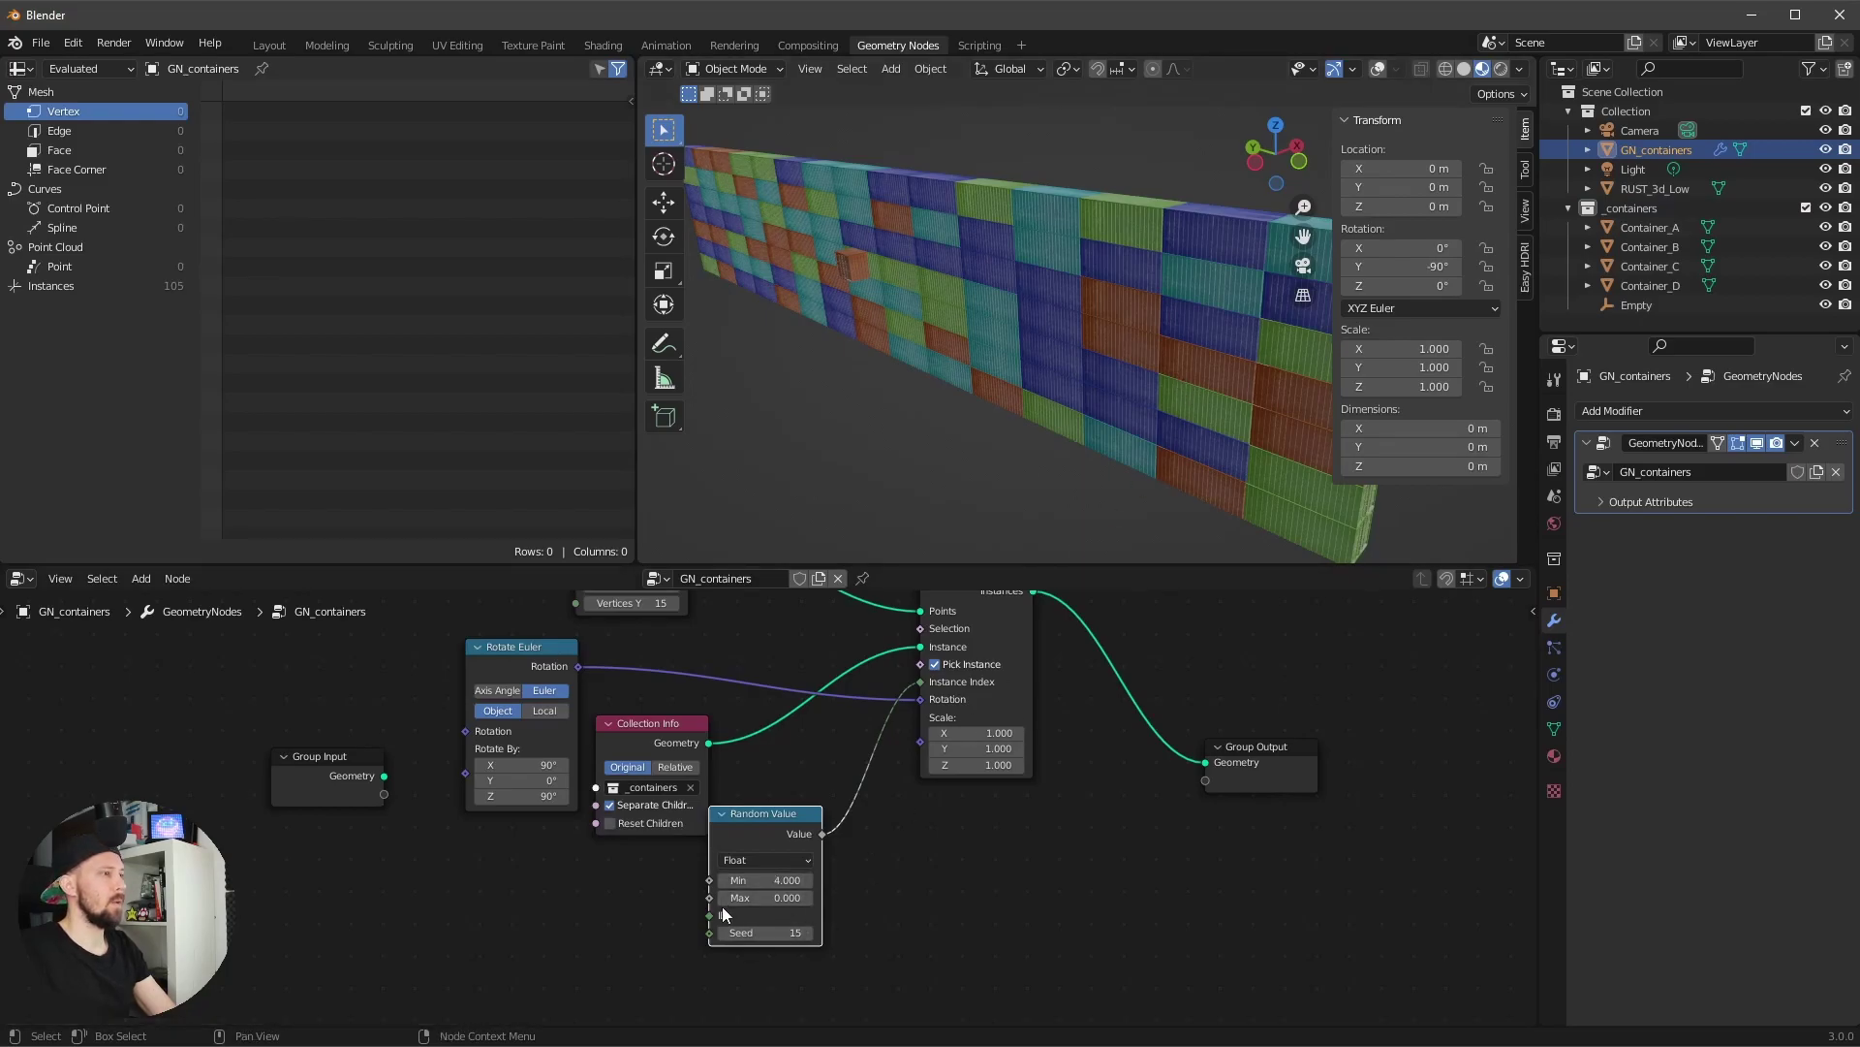
left_click(808, 880)
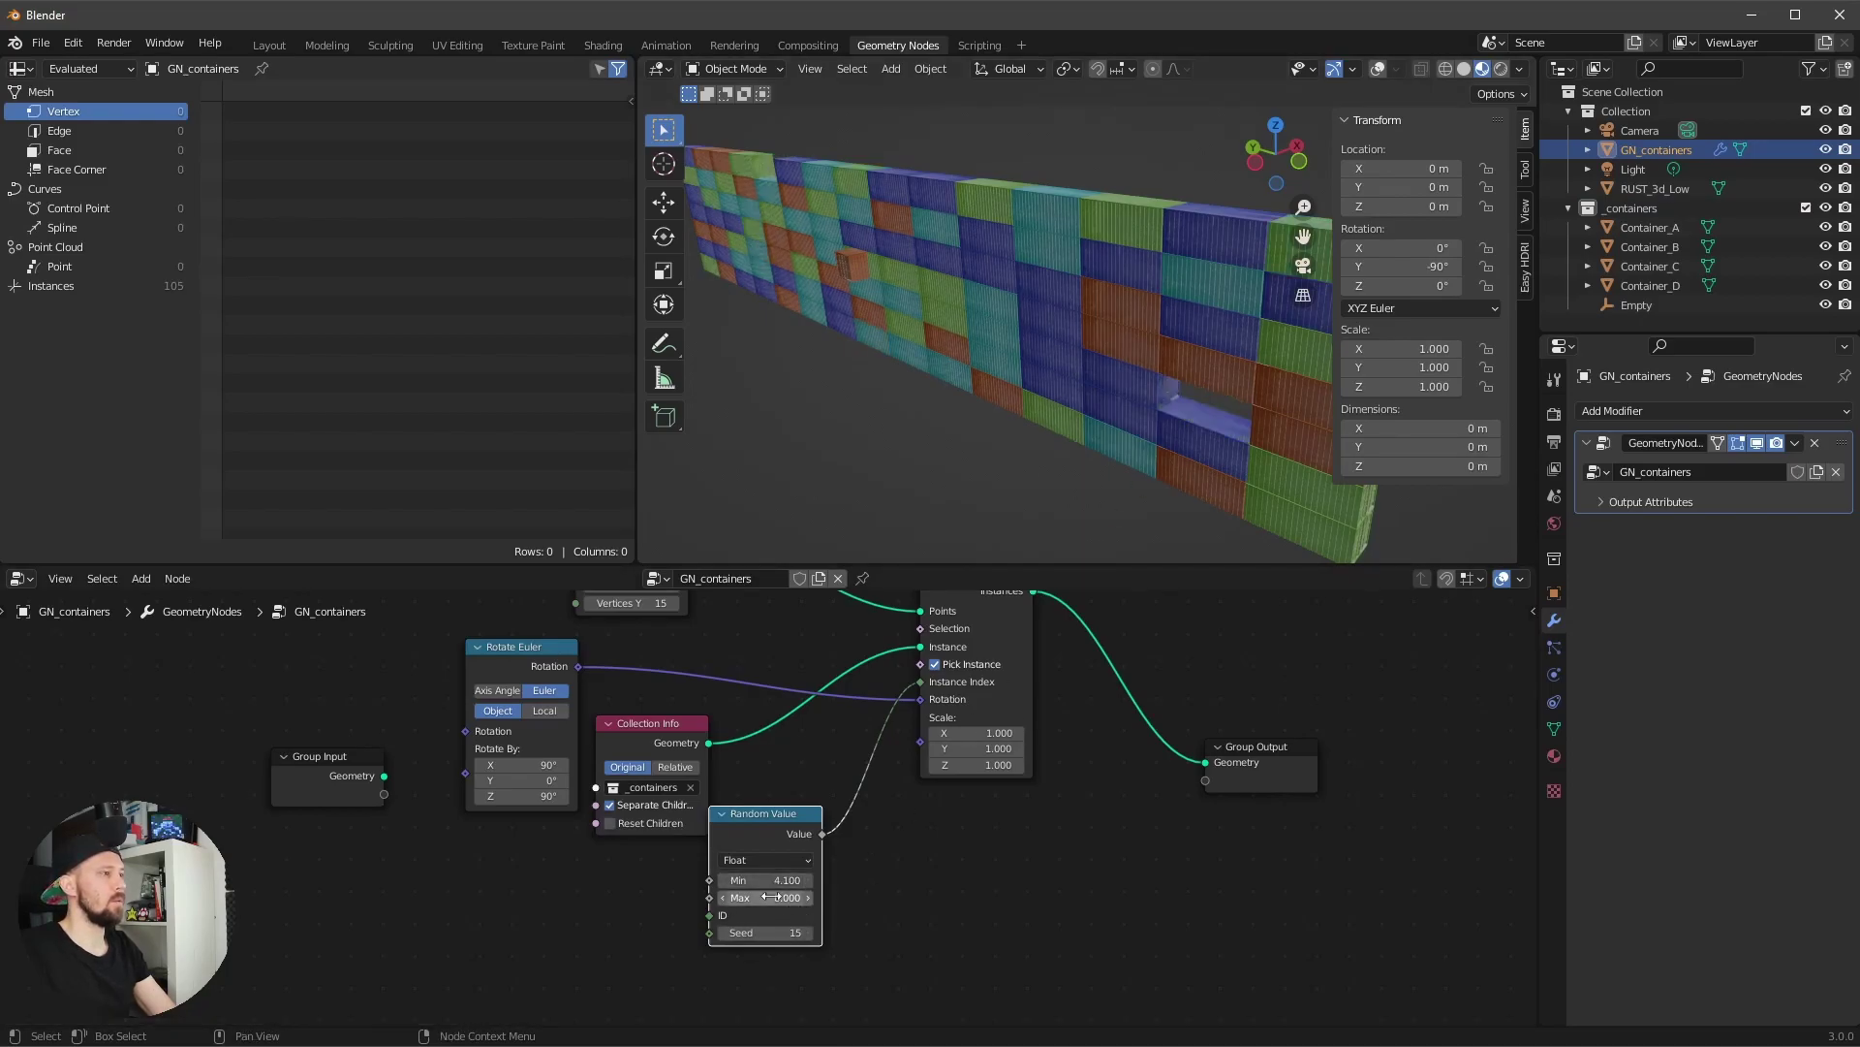
left_click(796, 882)
type("5")
key("Return")
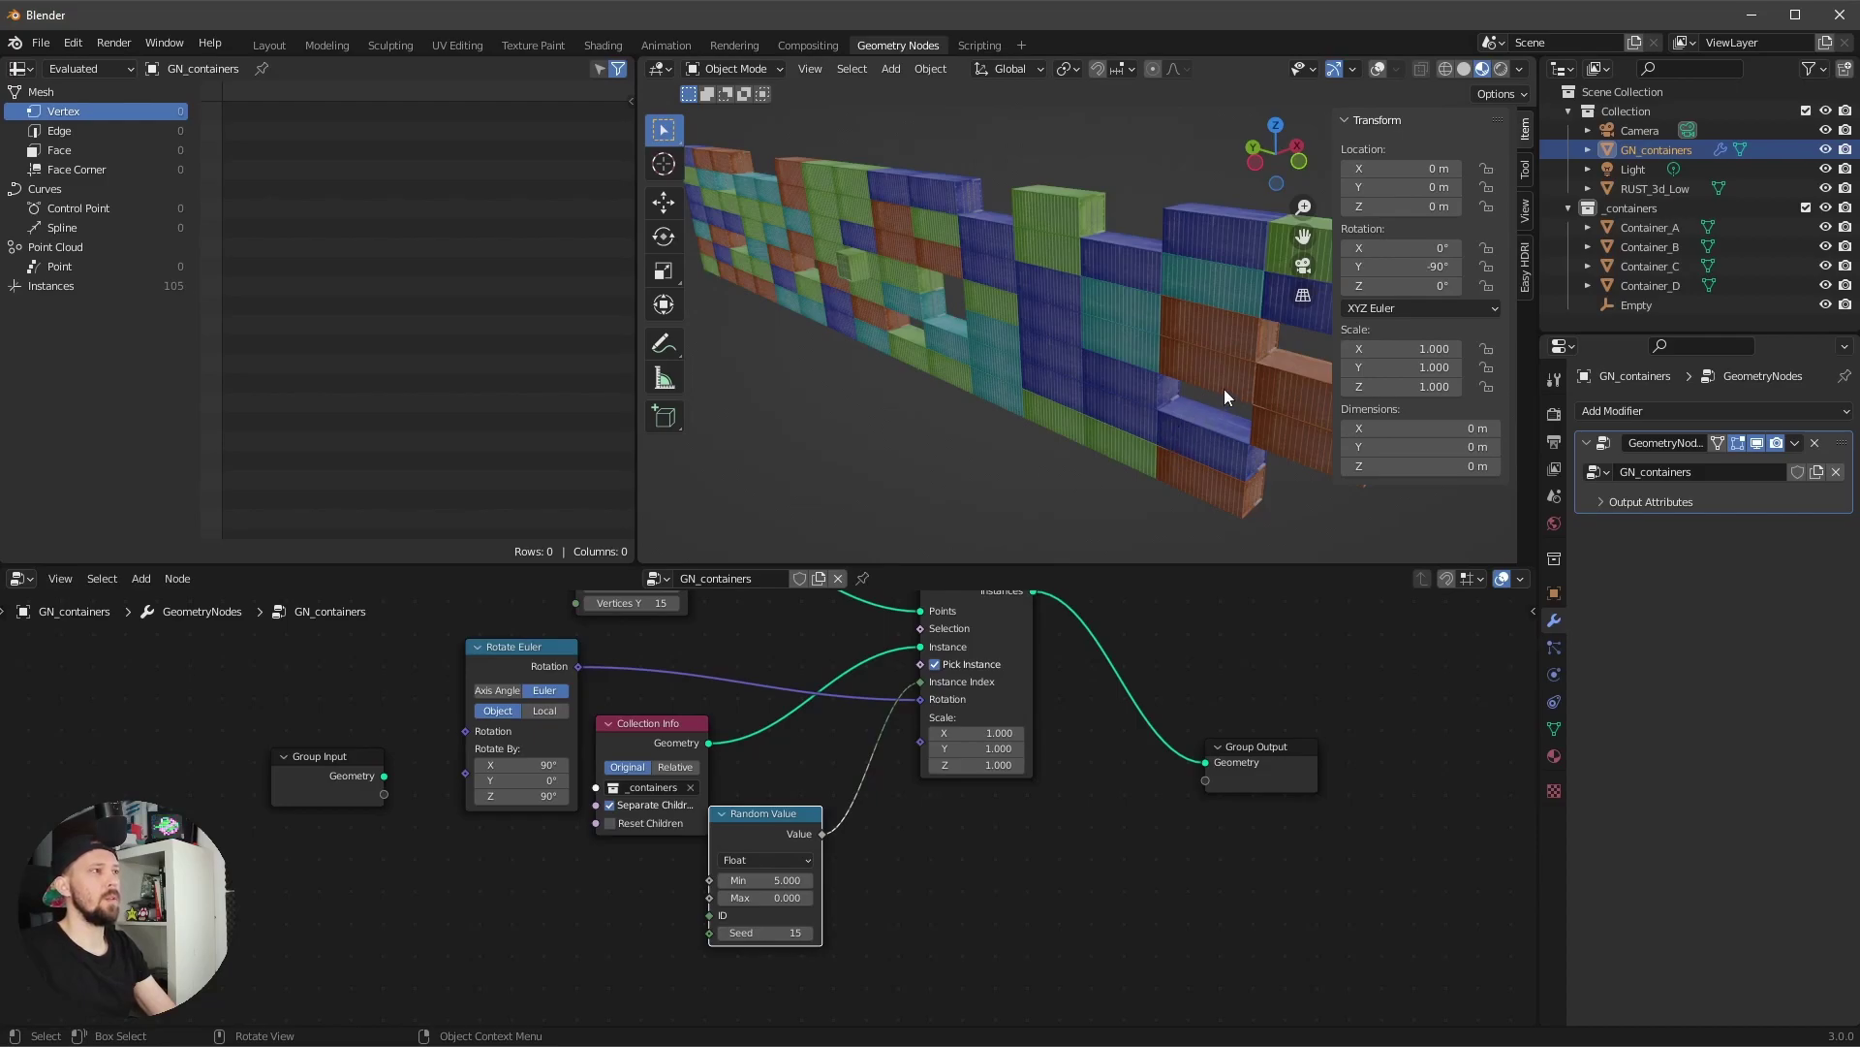
- Change the Random Value node's Seed to 30 to vary the container arrangement
mouse_move(978, 349)
middle_mouse_down()
mouse_move(997, 375)
mouse_move(1008, 353)
mouse_move(979, 339)
middle_mouse_up()
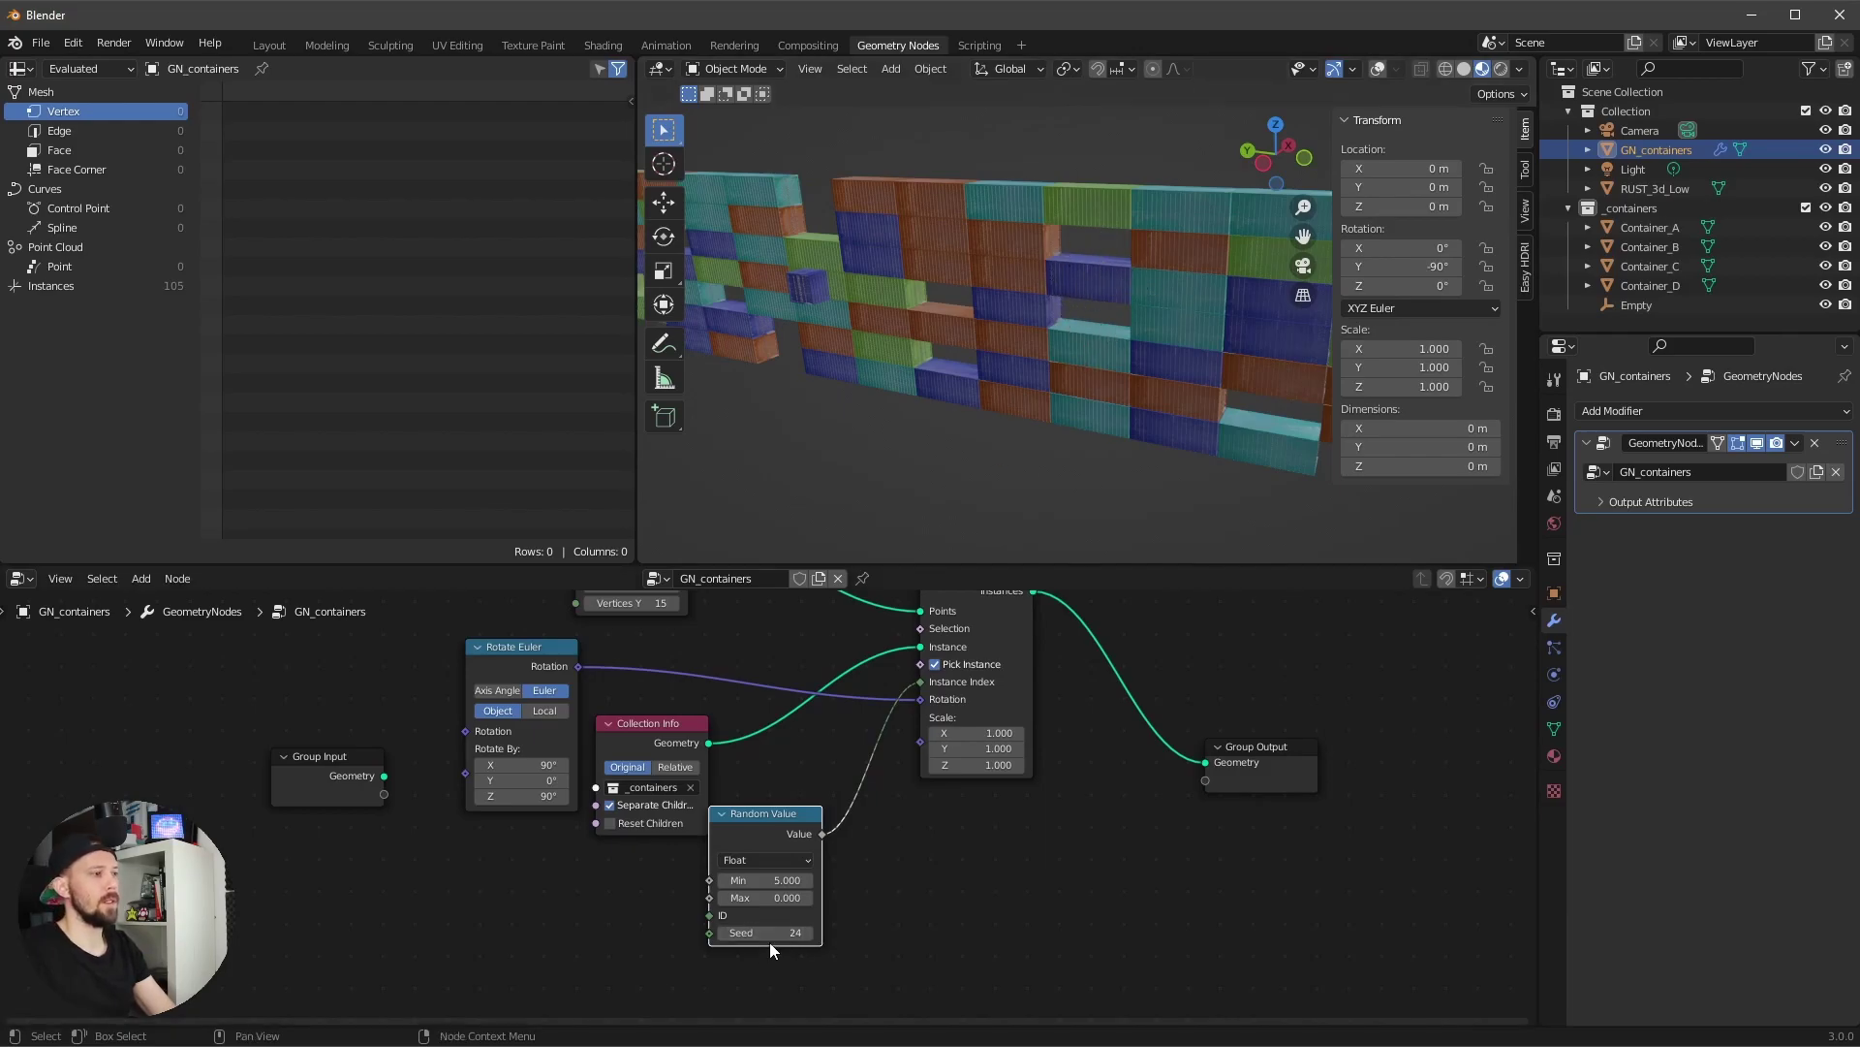
left_click_drag(774, 932, 778, 935)
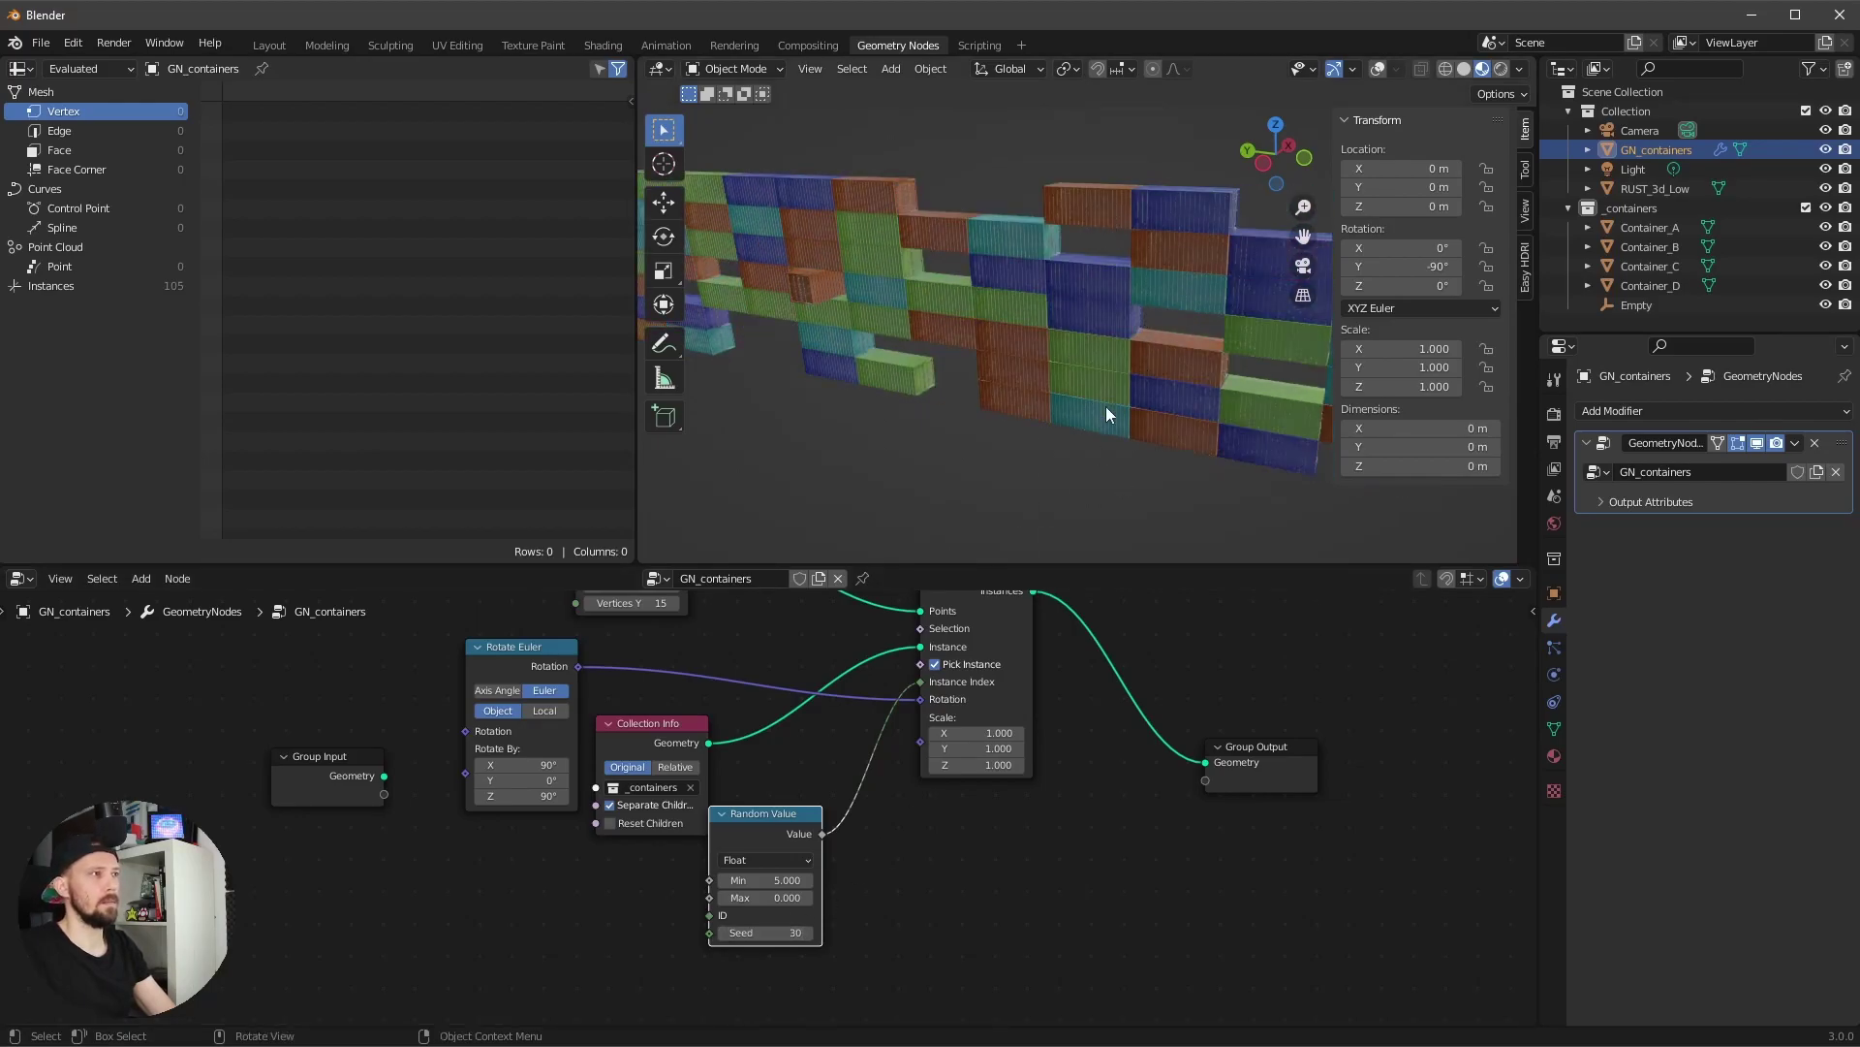
middle_click_drag(1173, 463, 1151, 412)
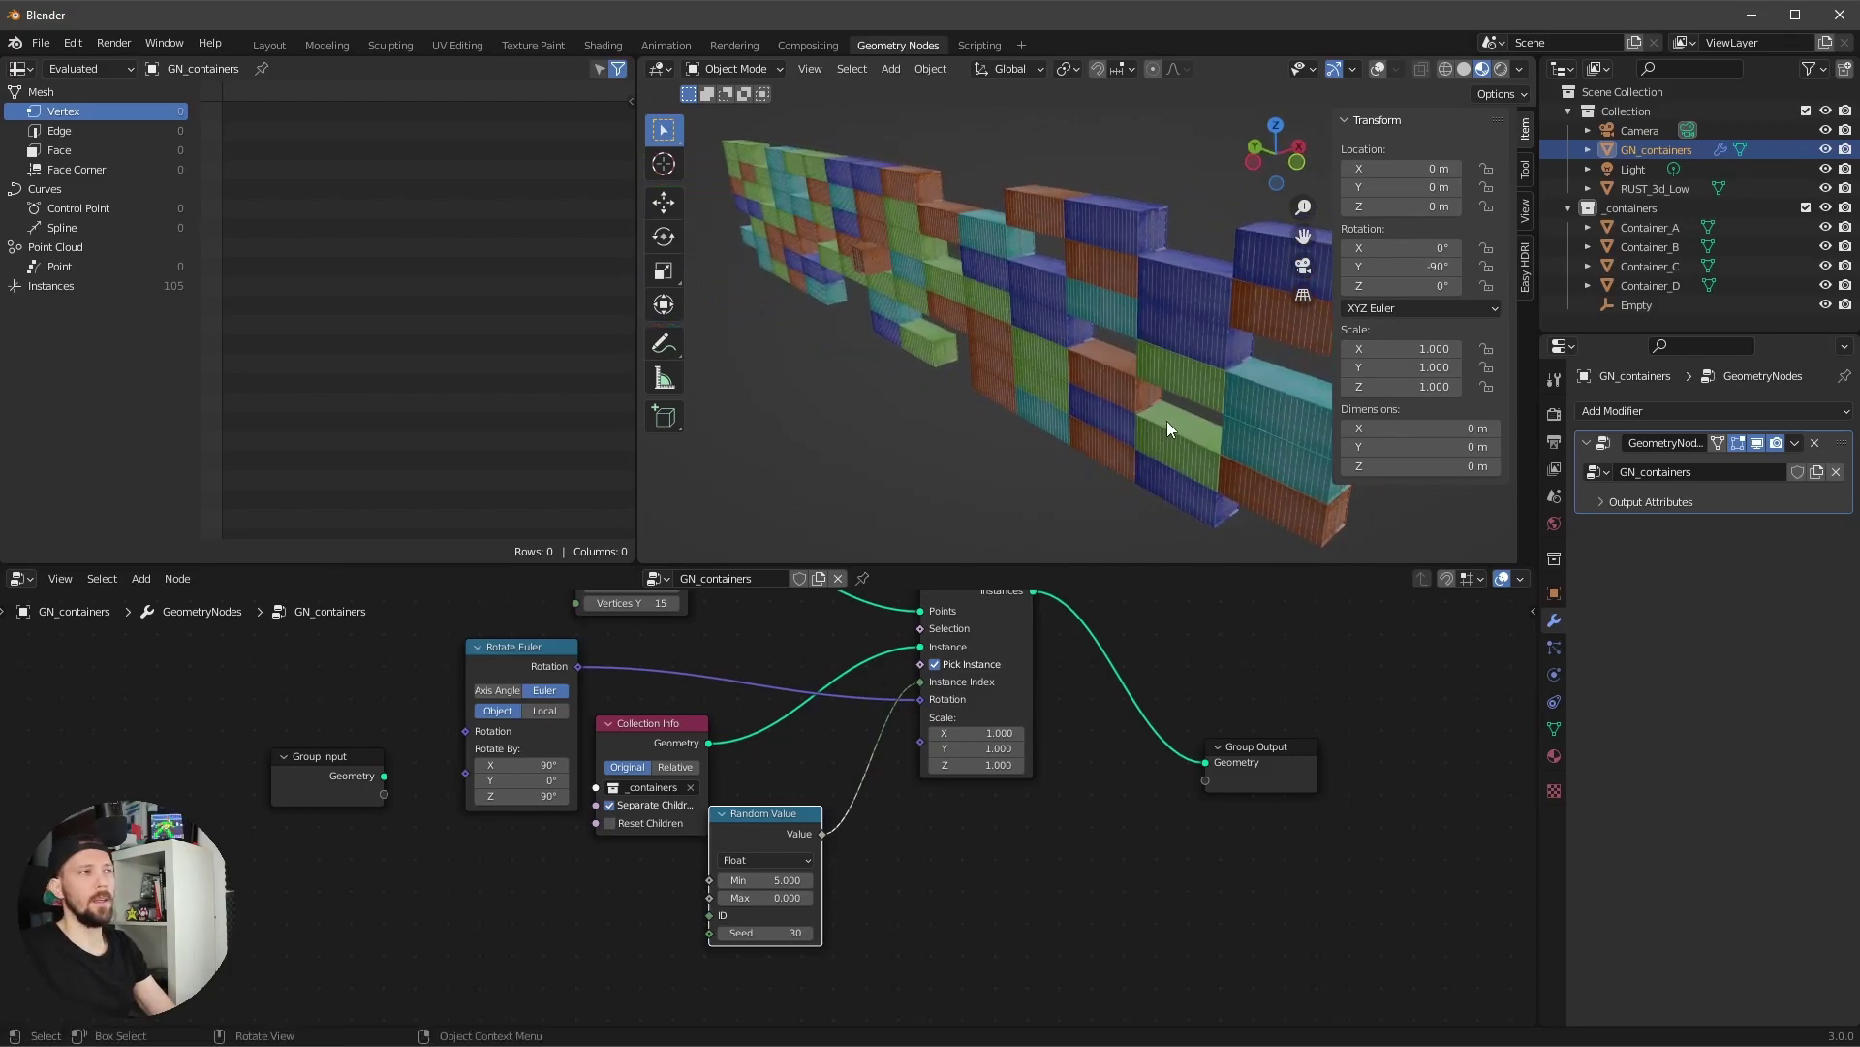
- Hide GN_containers and set the camera's location to 0 m in X and -10 m in Y
left_click(1640, 130)
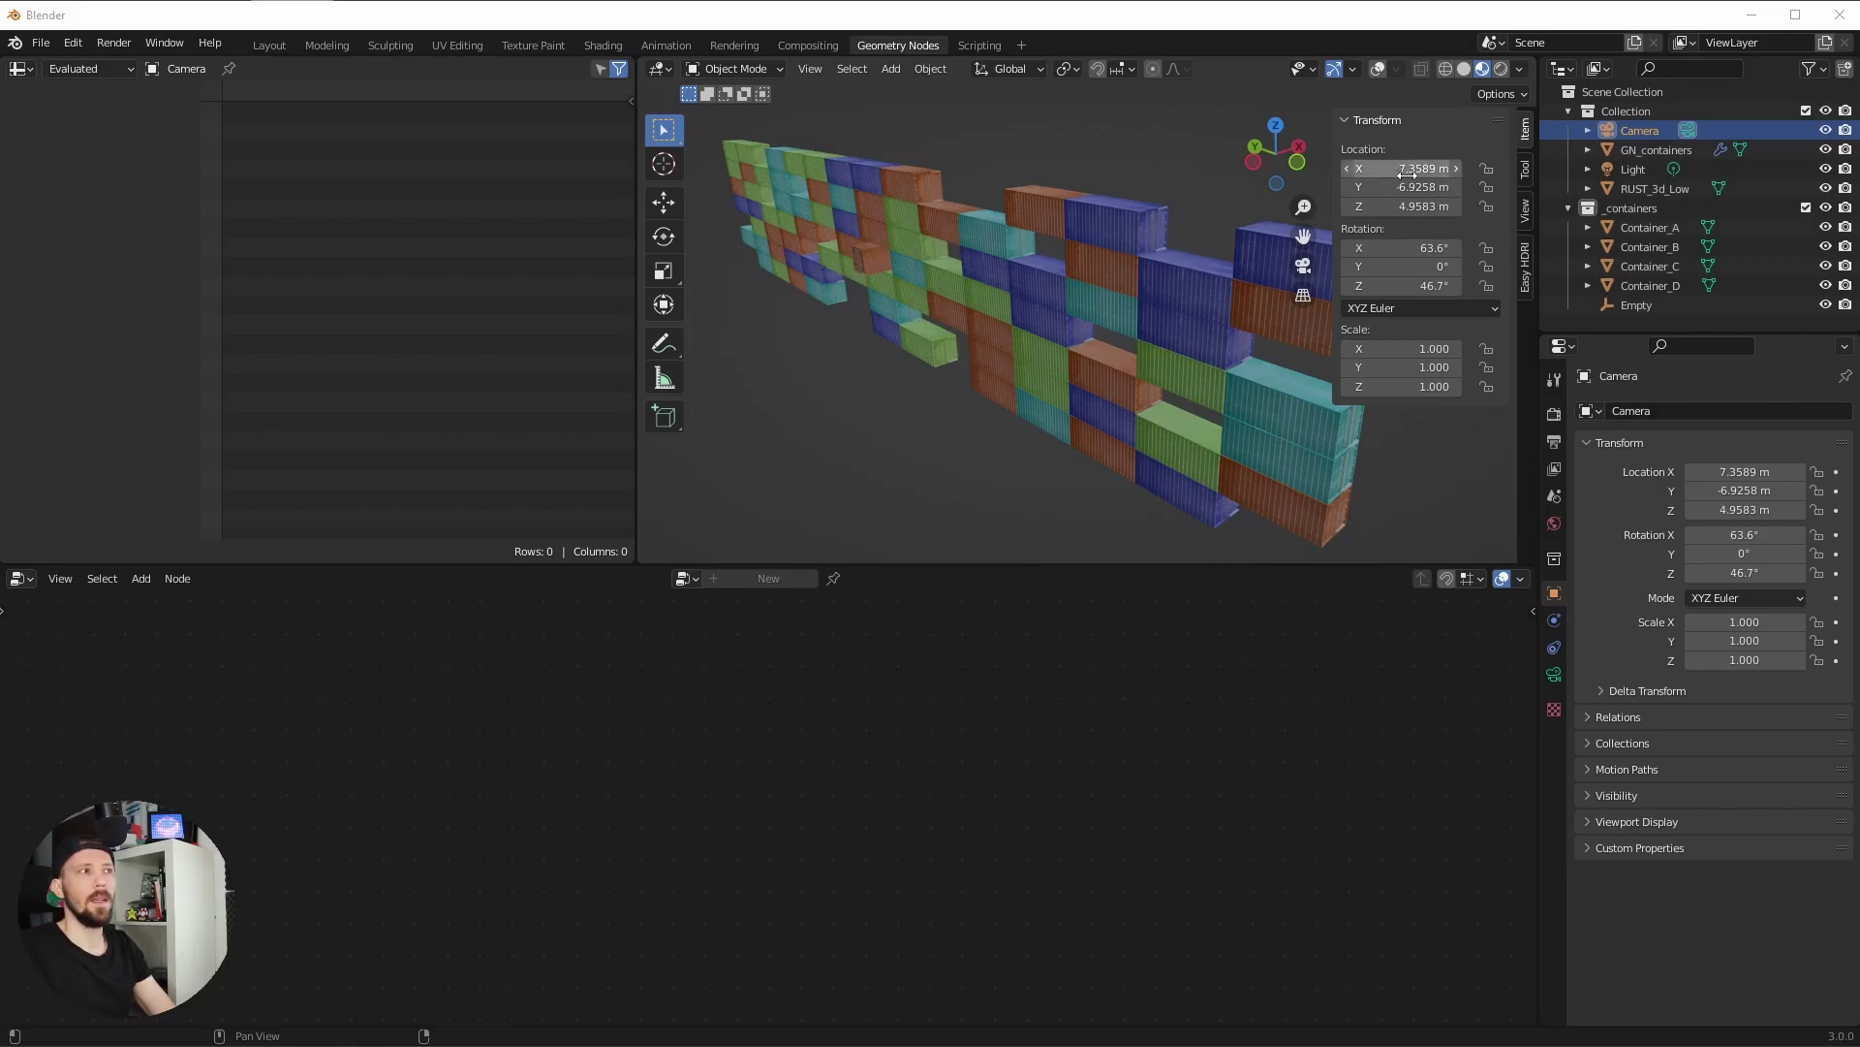
left_click(1826, 149)
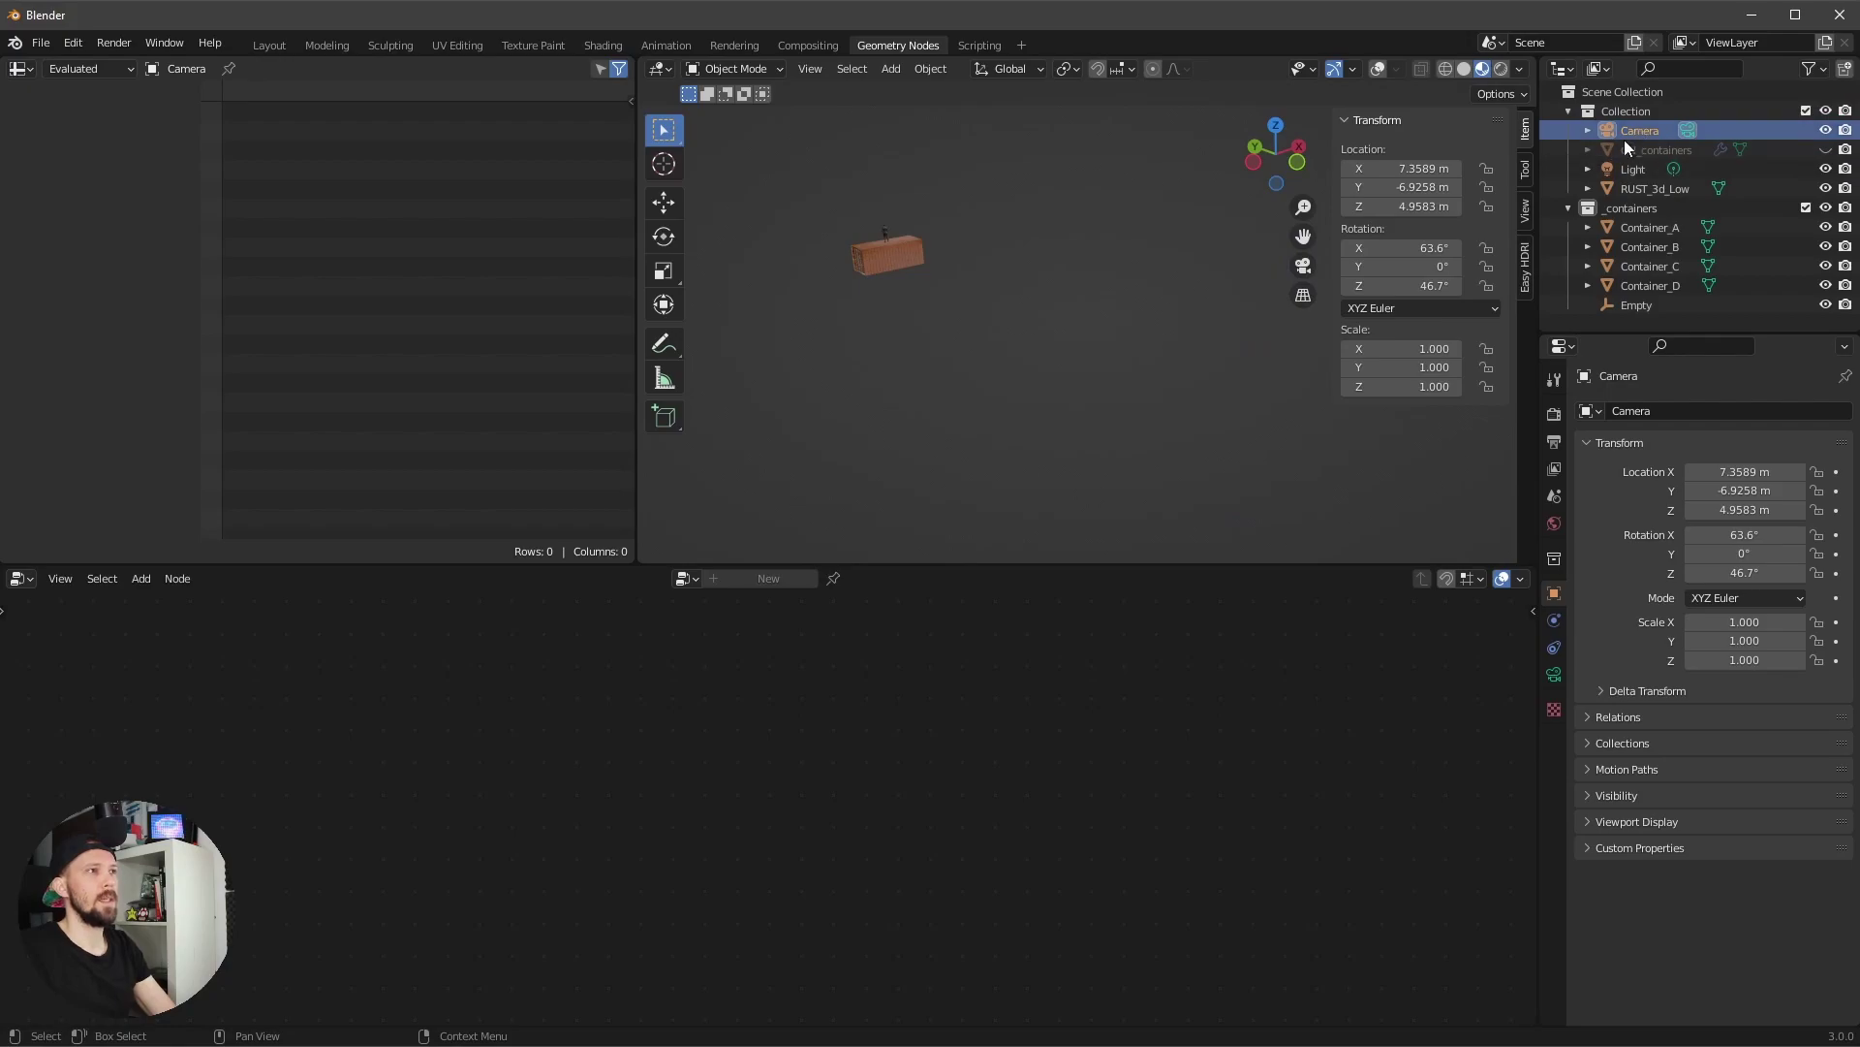
left_click(1444, 169)
type("0")
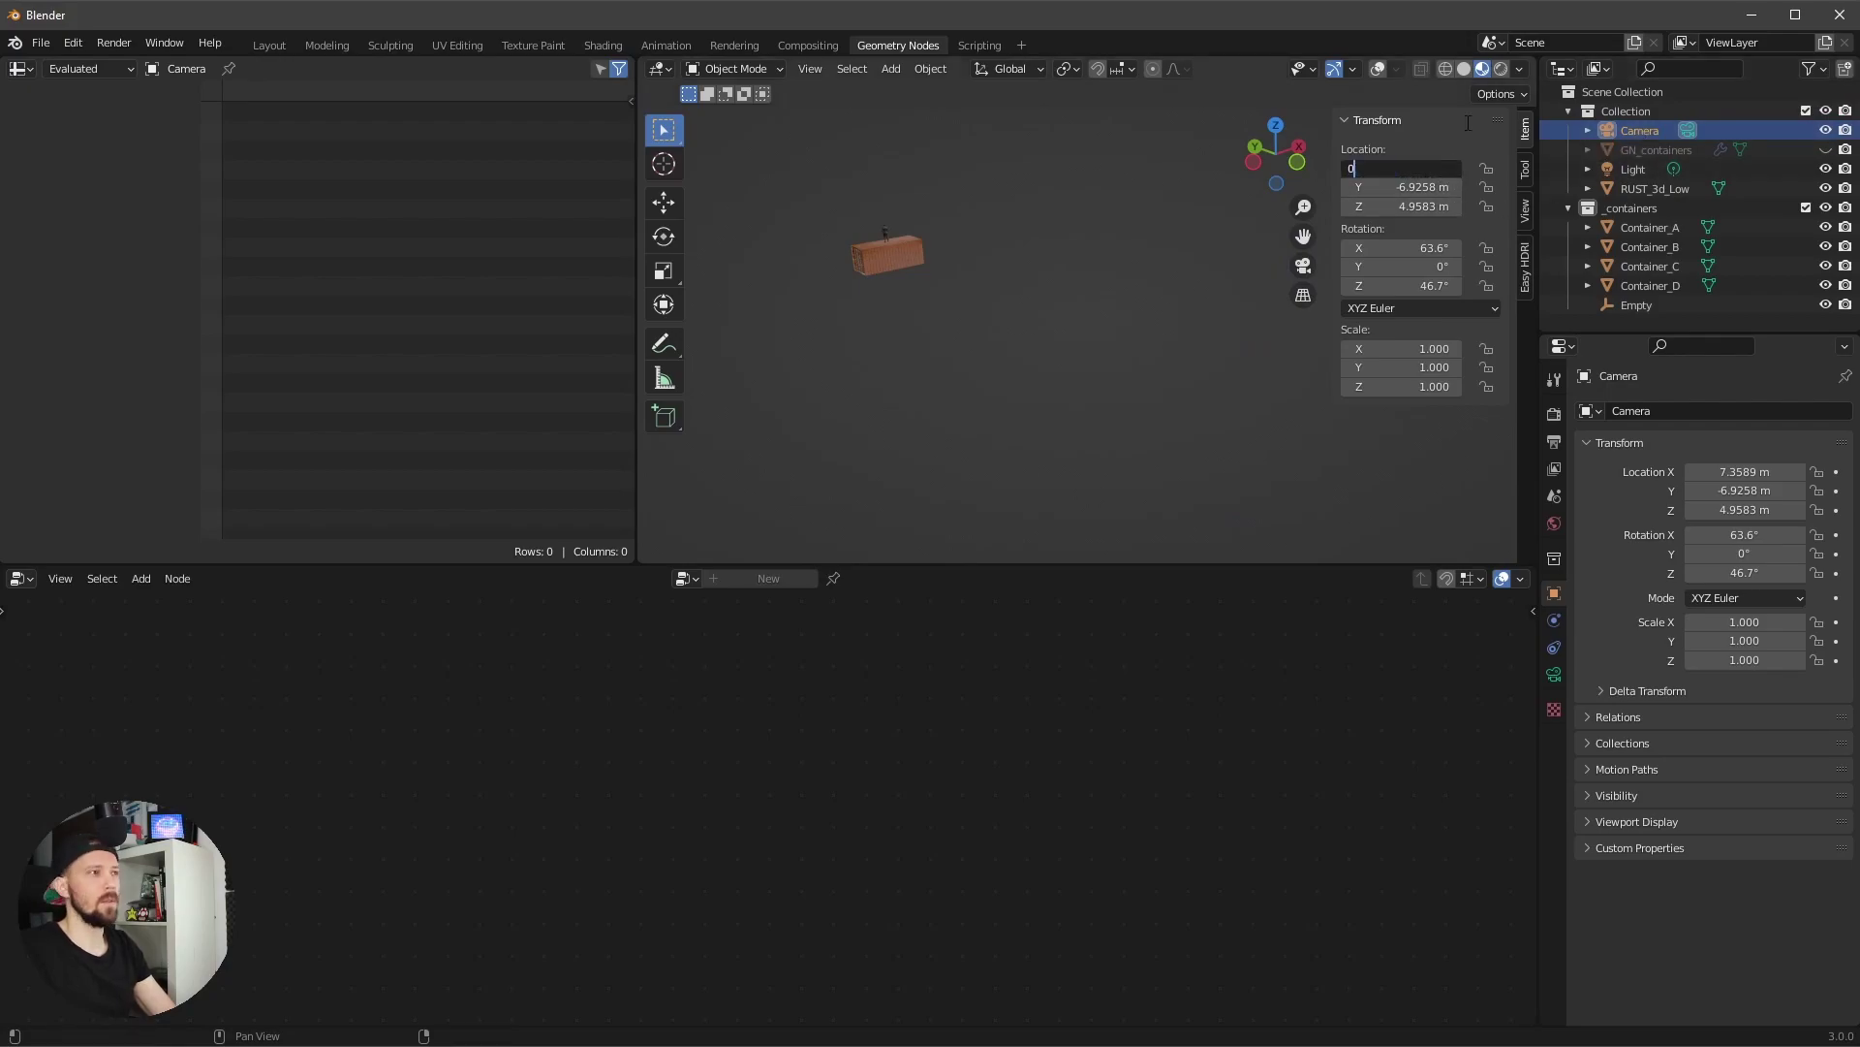
key("Tab")
type("-10")
key("Return")
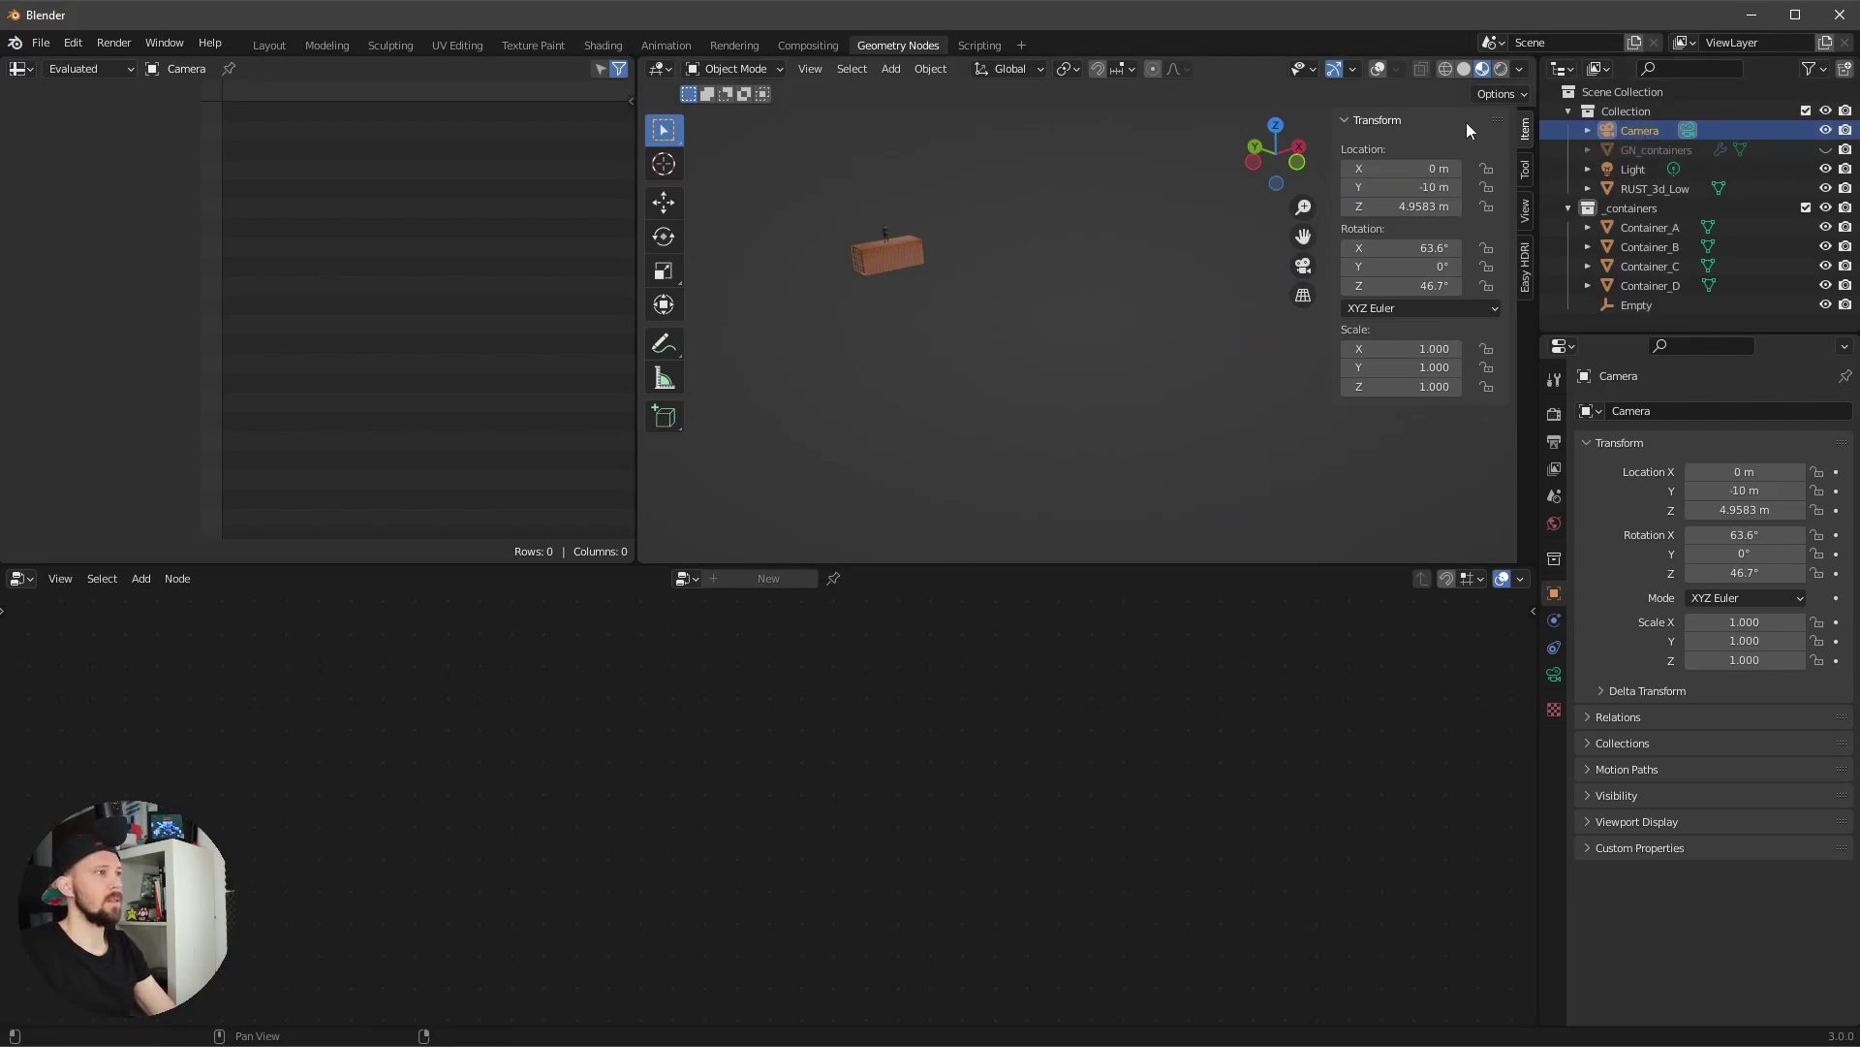
- Look through the camera and set its Z location to 3 m
key("KP_0")
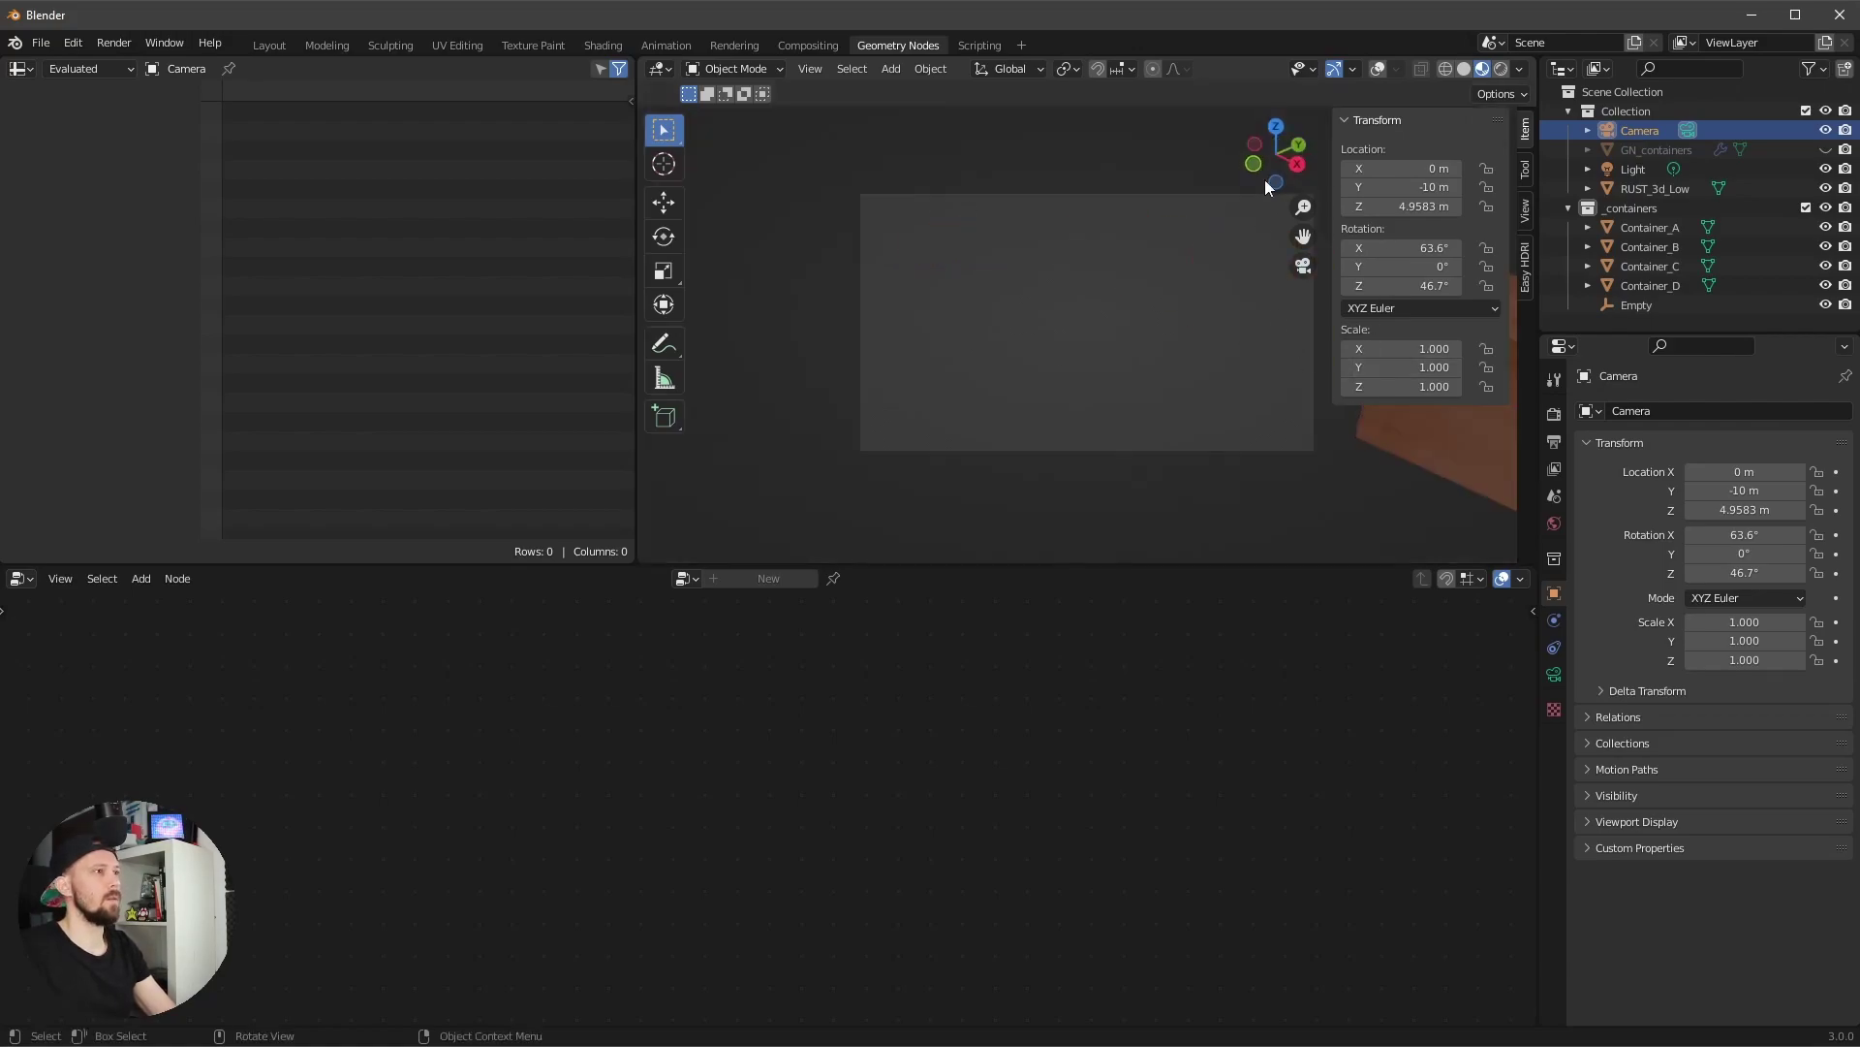
left_click(1425, 207)
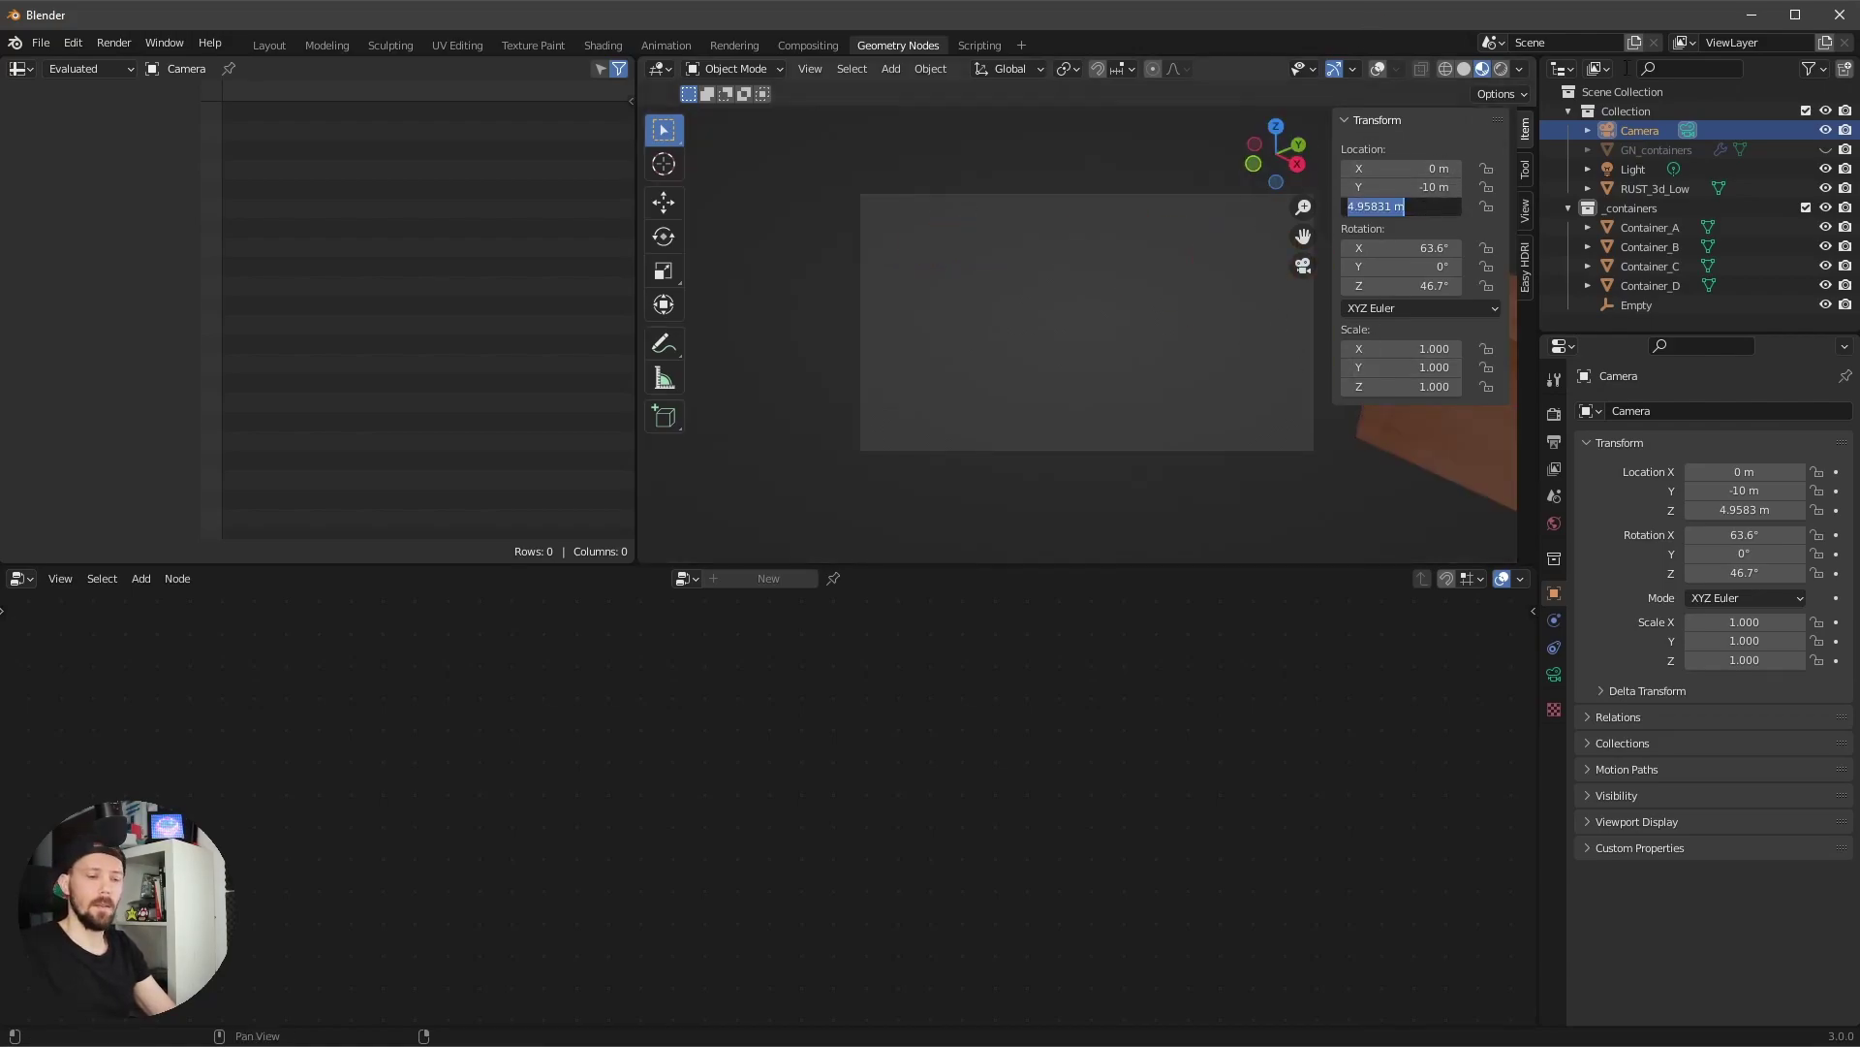
type("3")
key("Return")
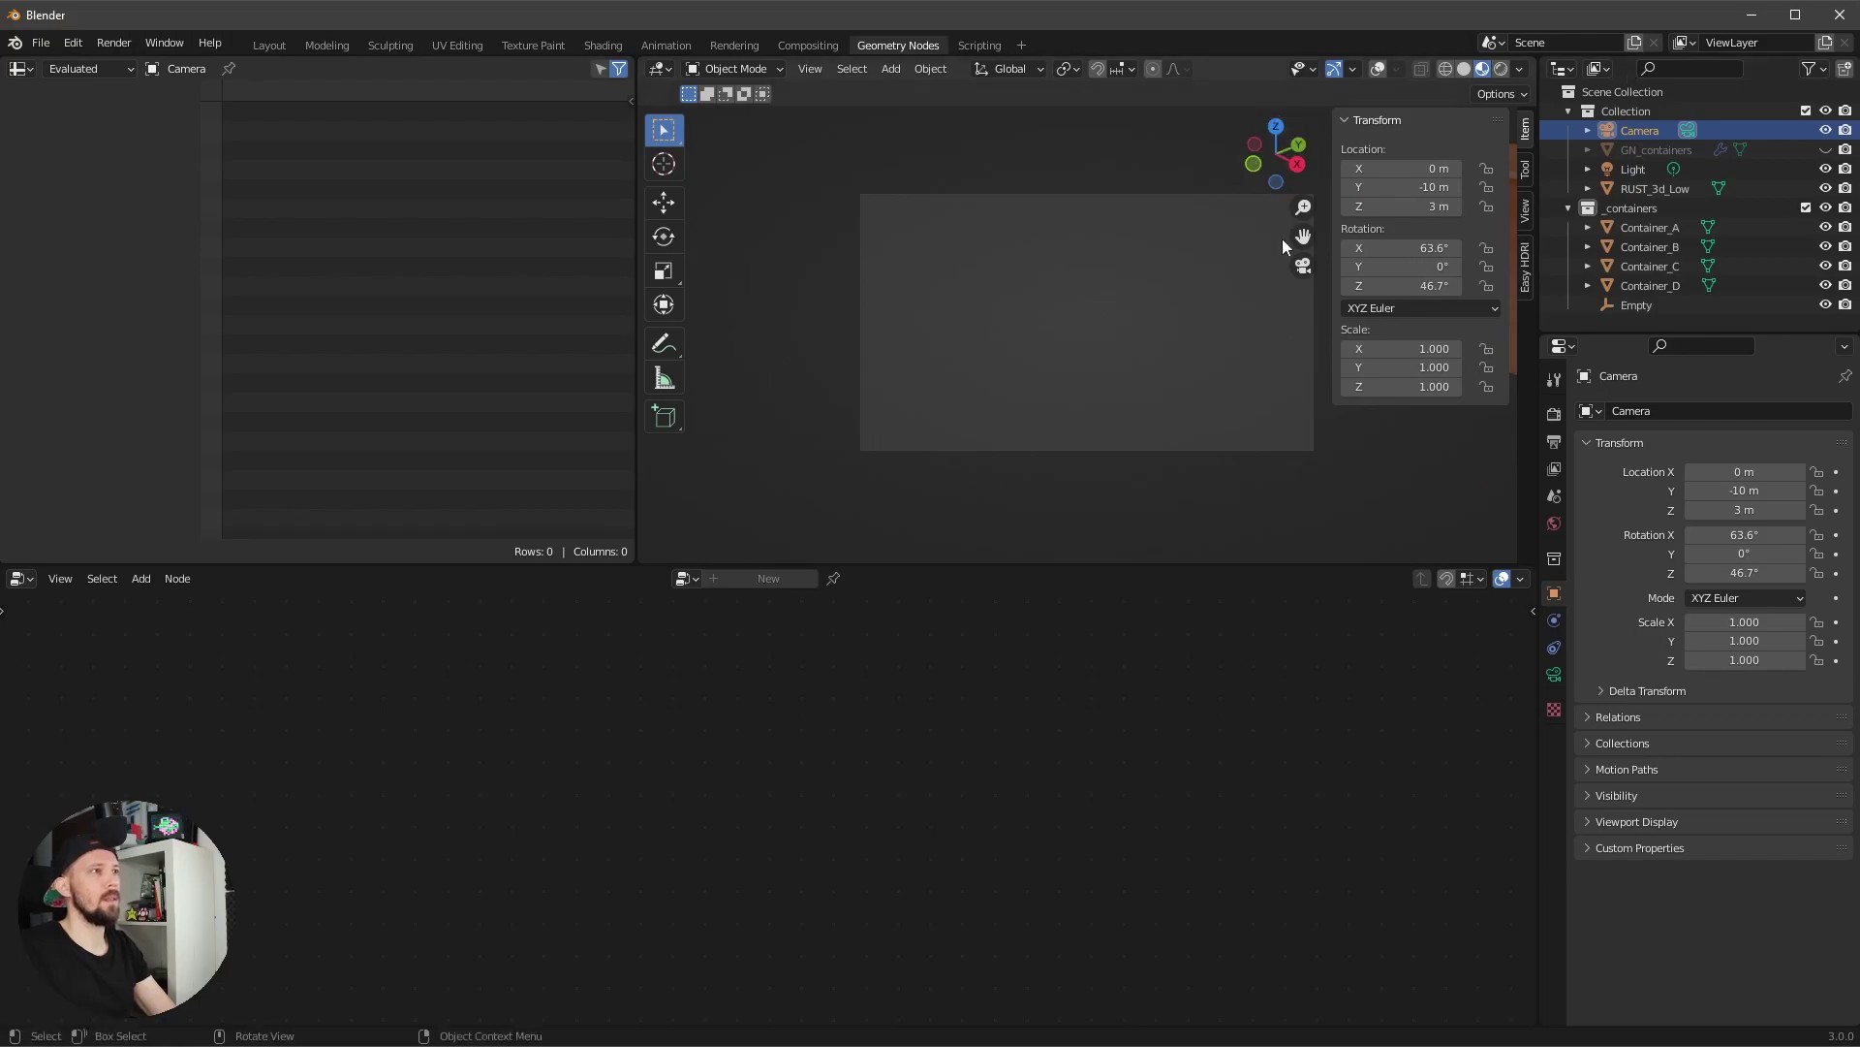
- Set the camera's rotation to 90° in X and 0° in Z
left_click(1442, 247)
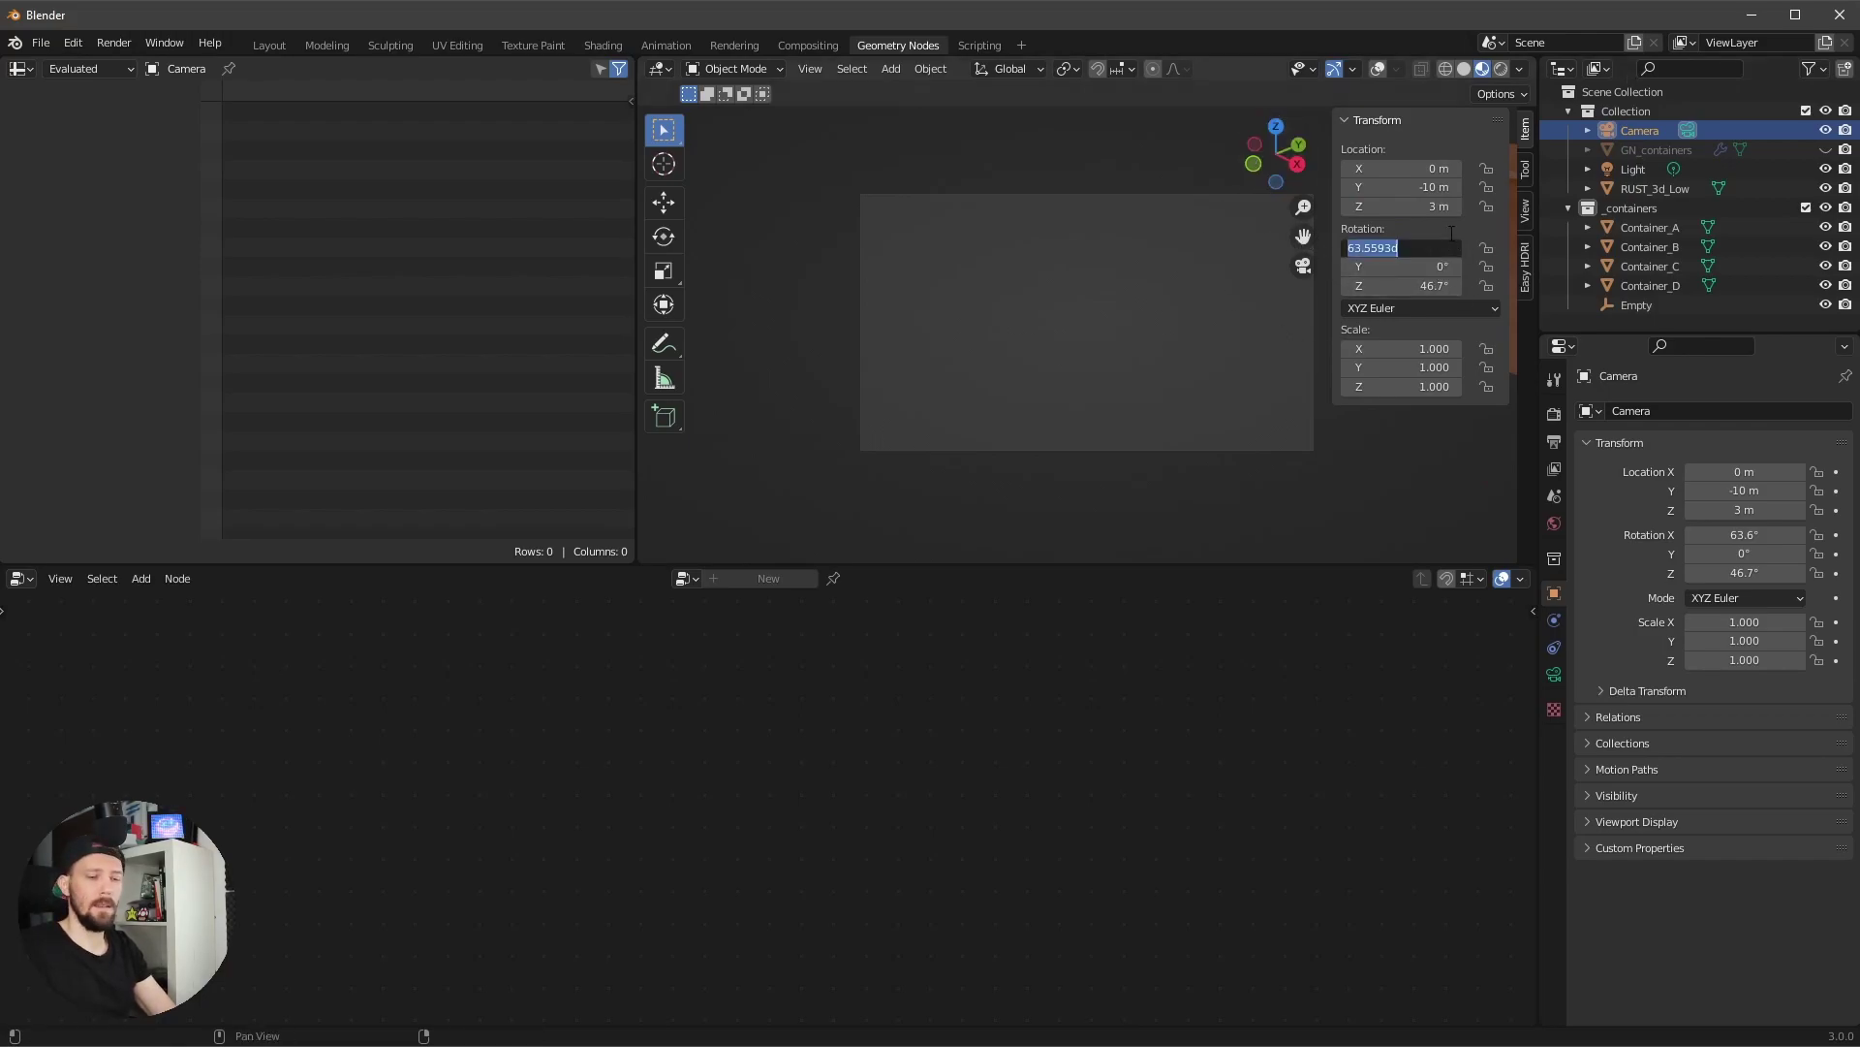
type("90")
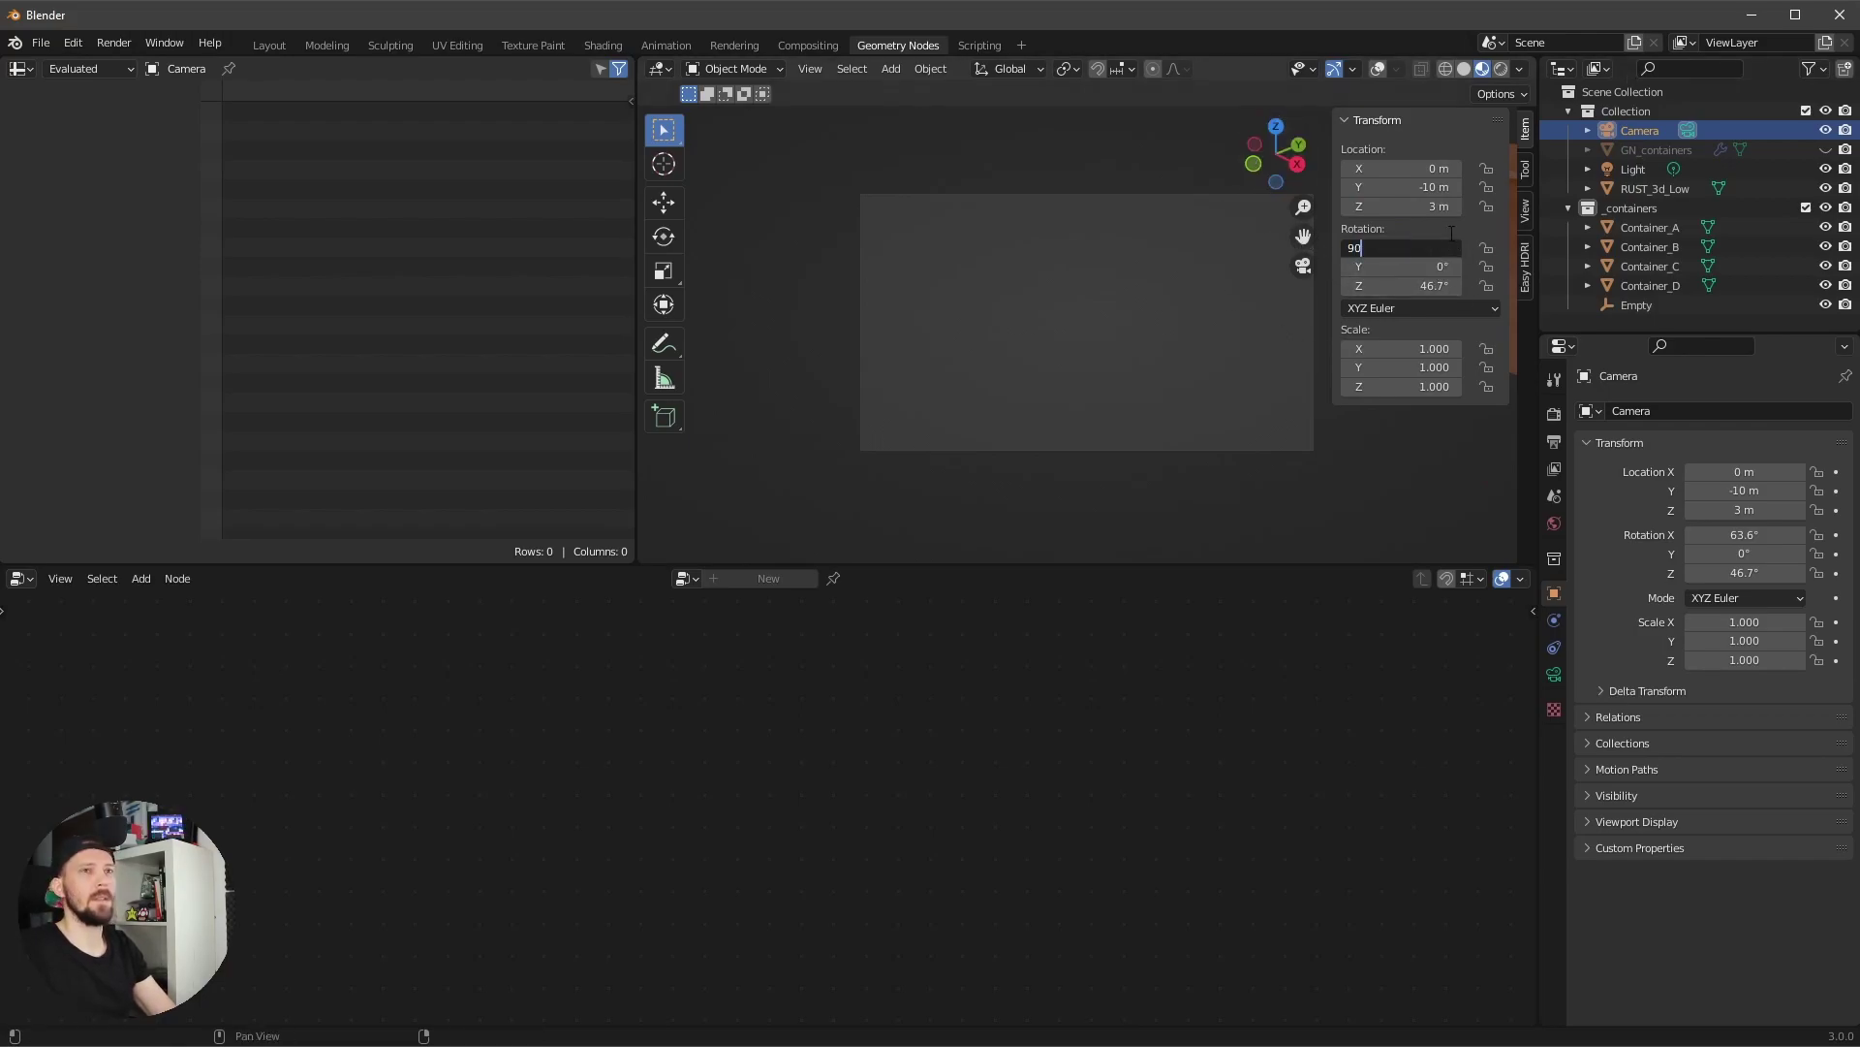
key("Tab")
key("Tab")
type("0")
key("Return")
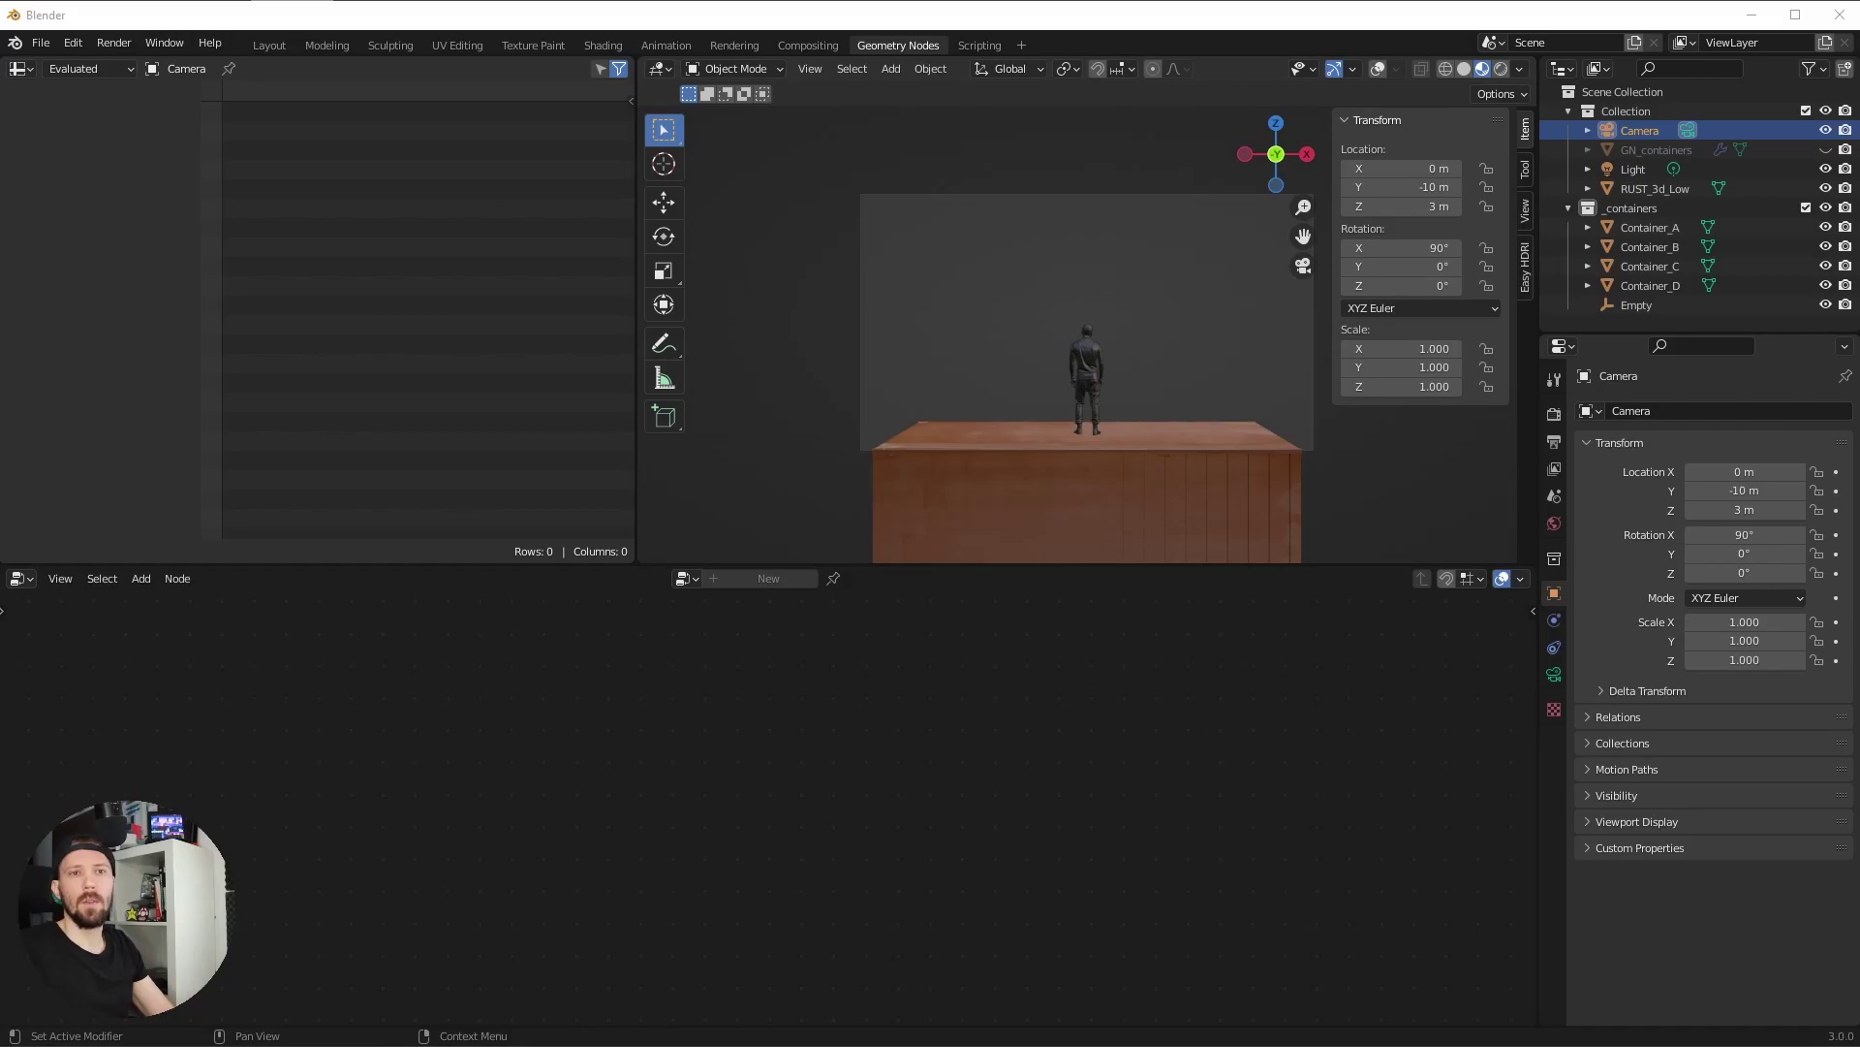
- Set the camera's focal length to 25 mm
left_click(1555, 675)
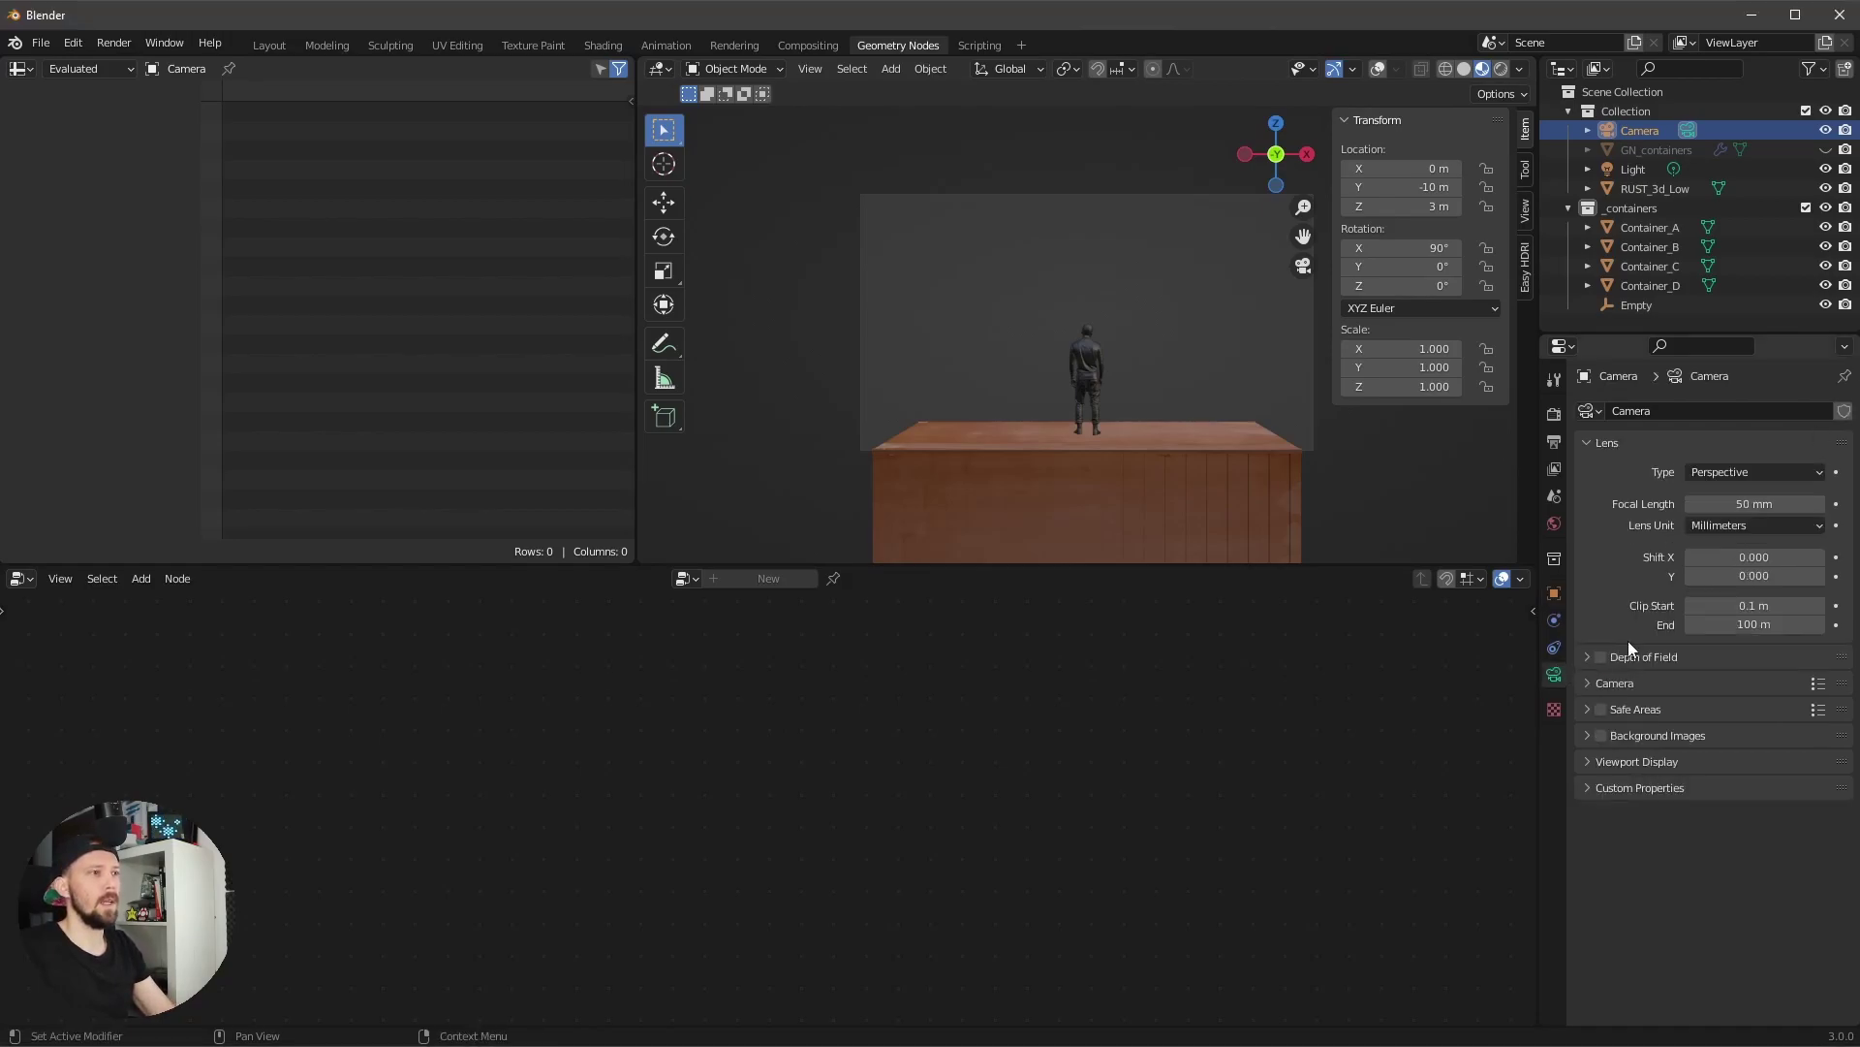
left_click(1756, 503)
type("25")
key("Return")
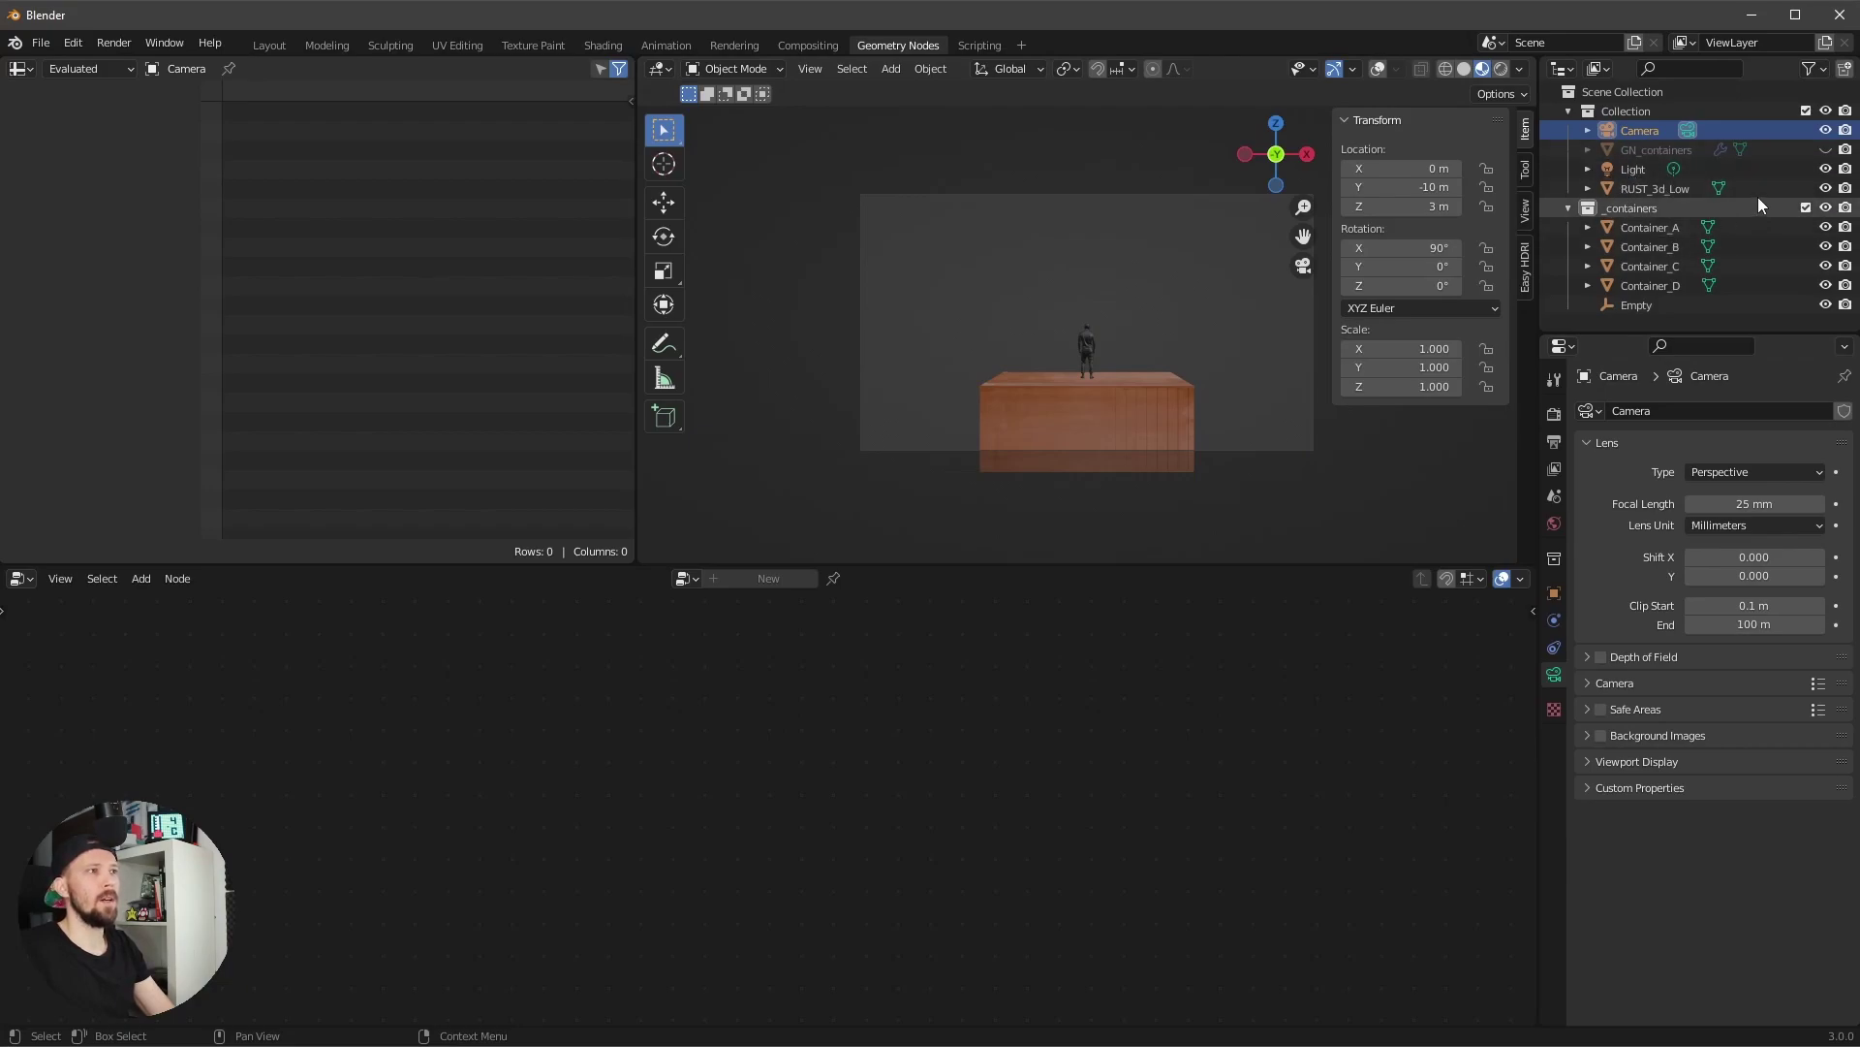
- Duplicate Container_A, Container_B and Container_C in place into the main Collection and disable the _containers collection
left_click(1659, 234)
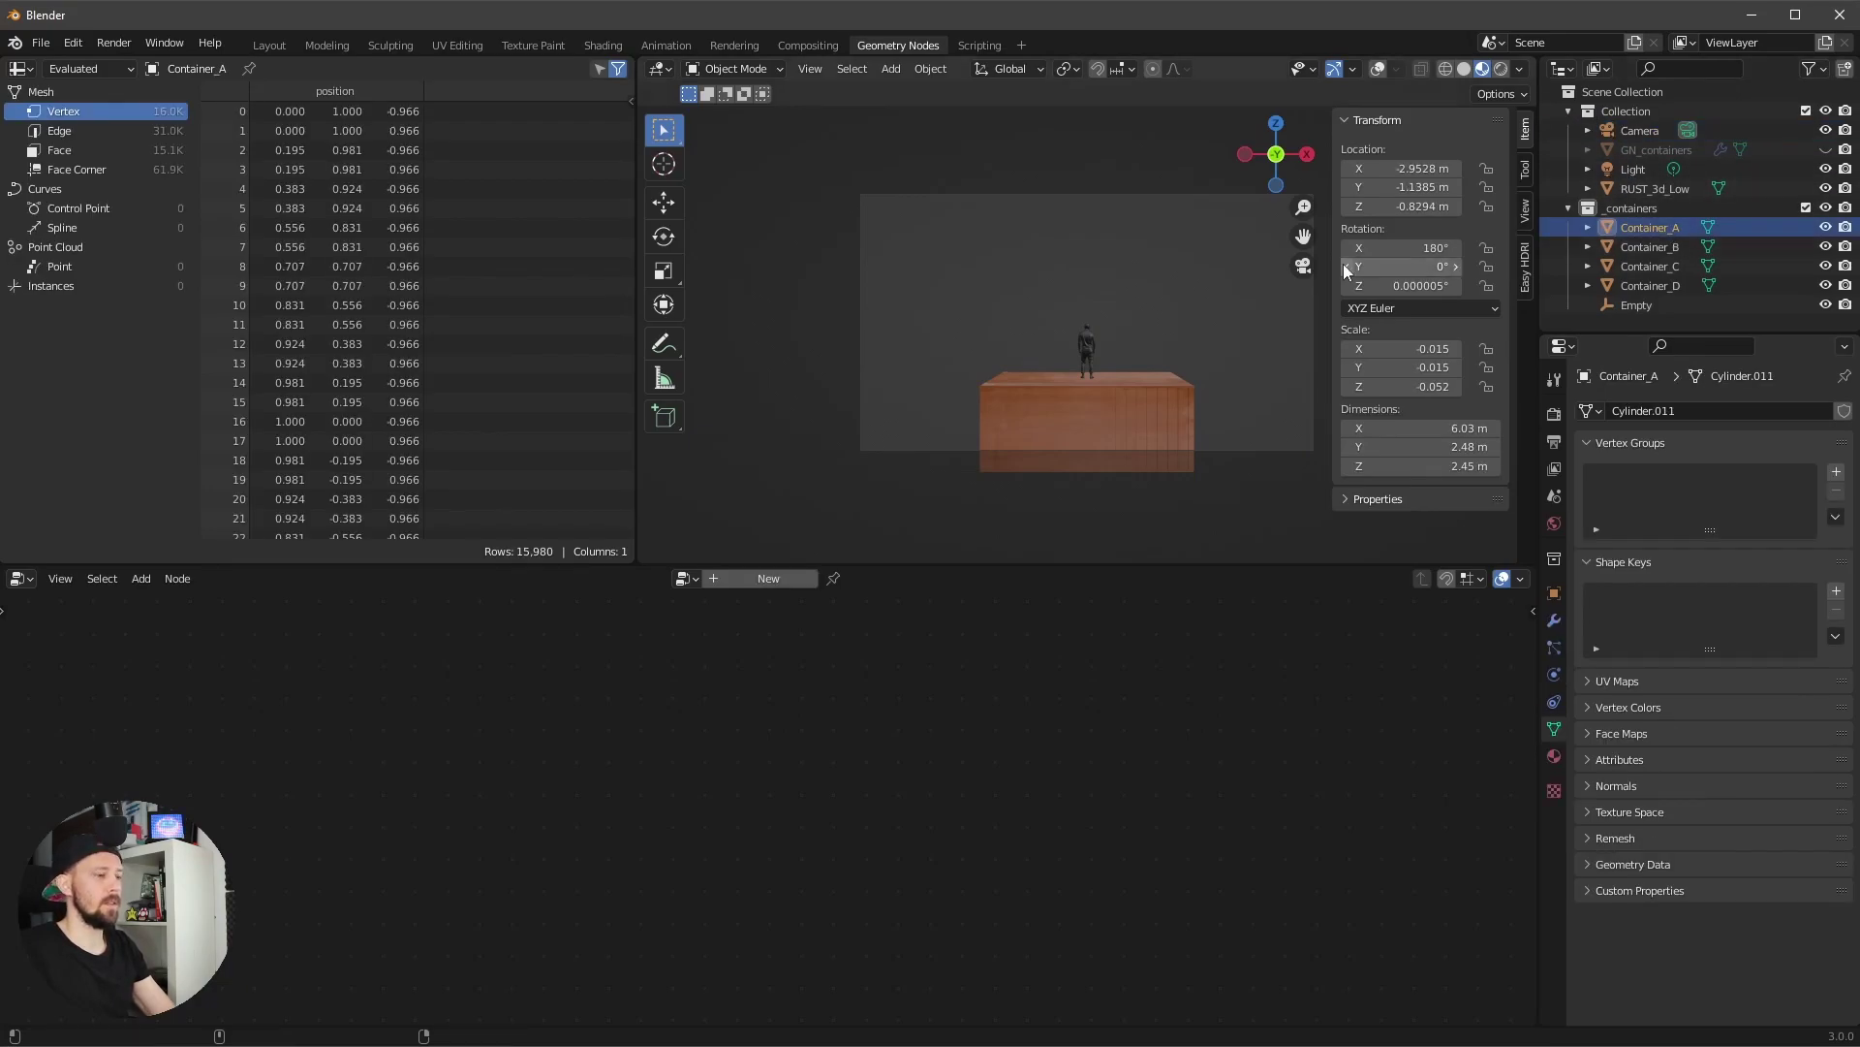
key("shift+d")
right_click(1211, 278)
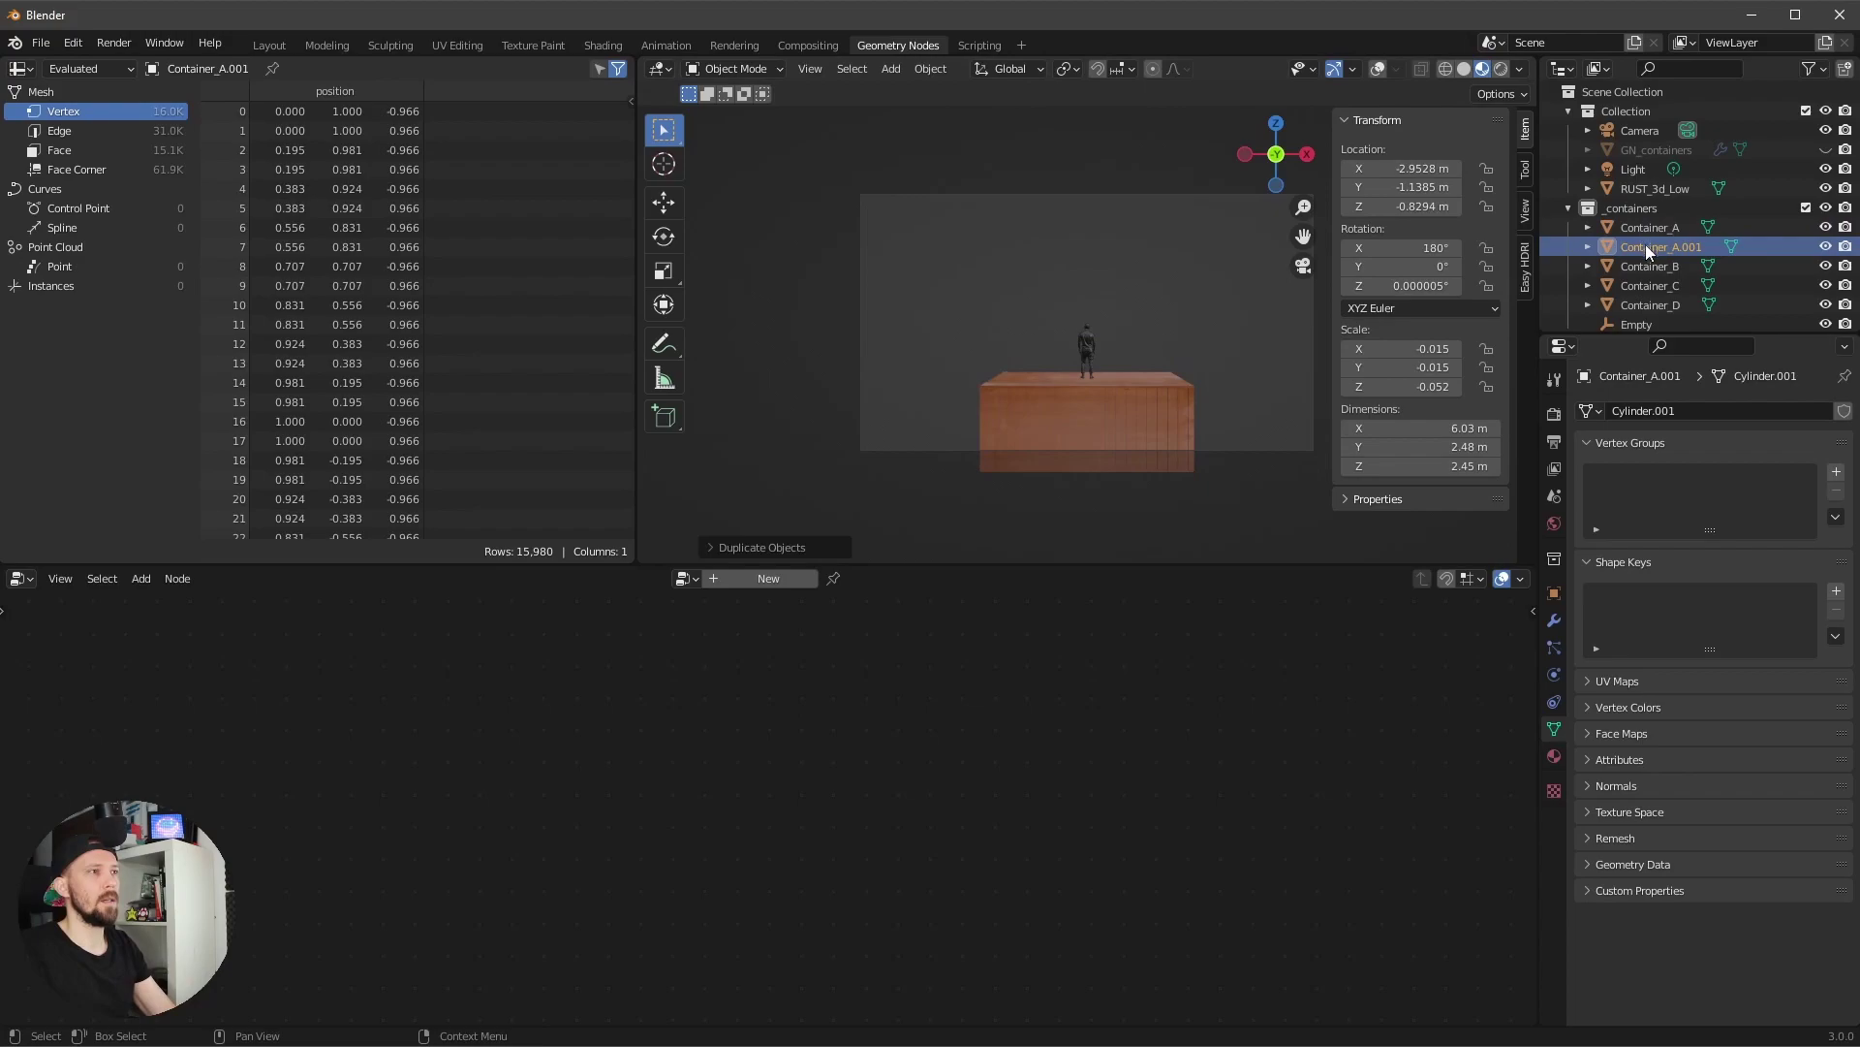
left_click_drag(1648, 245, 1638, 112)
left_click(1805, 227)
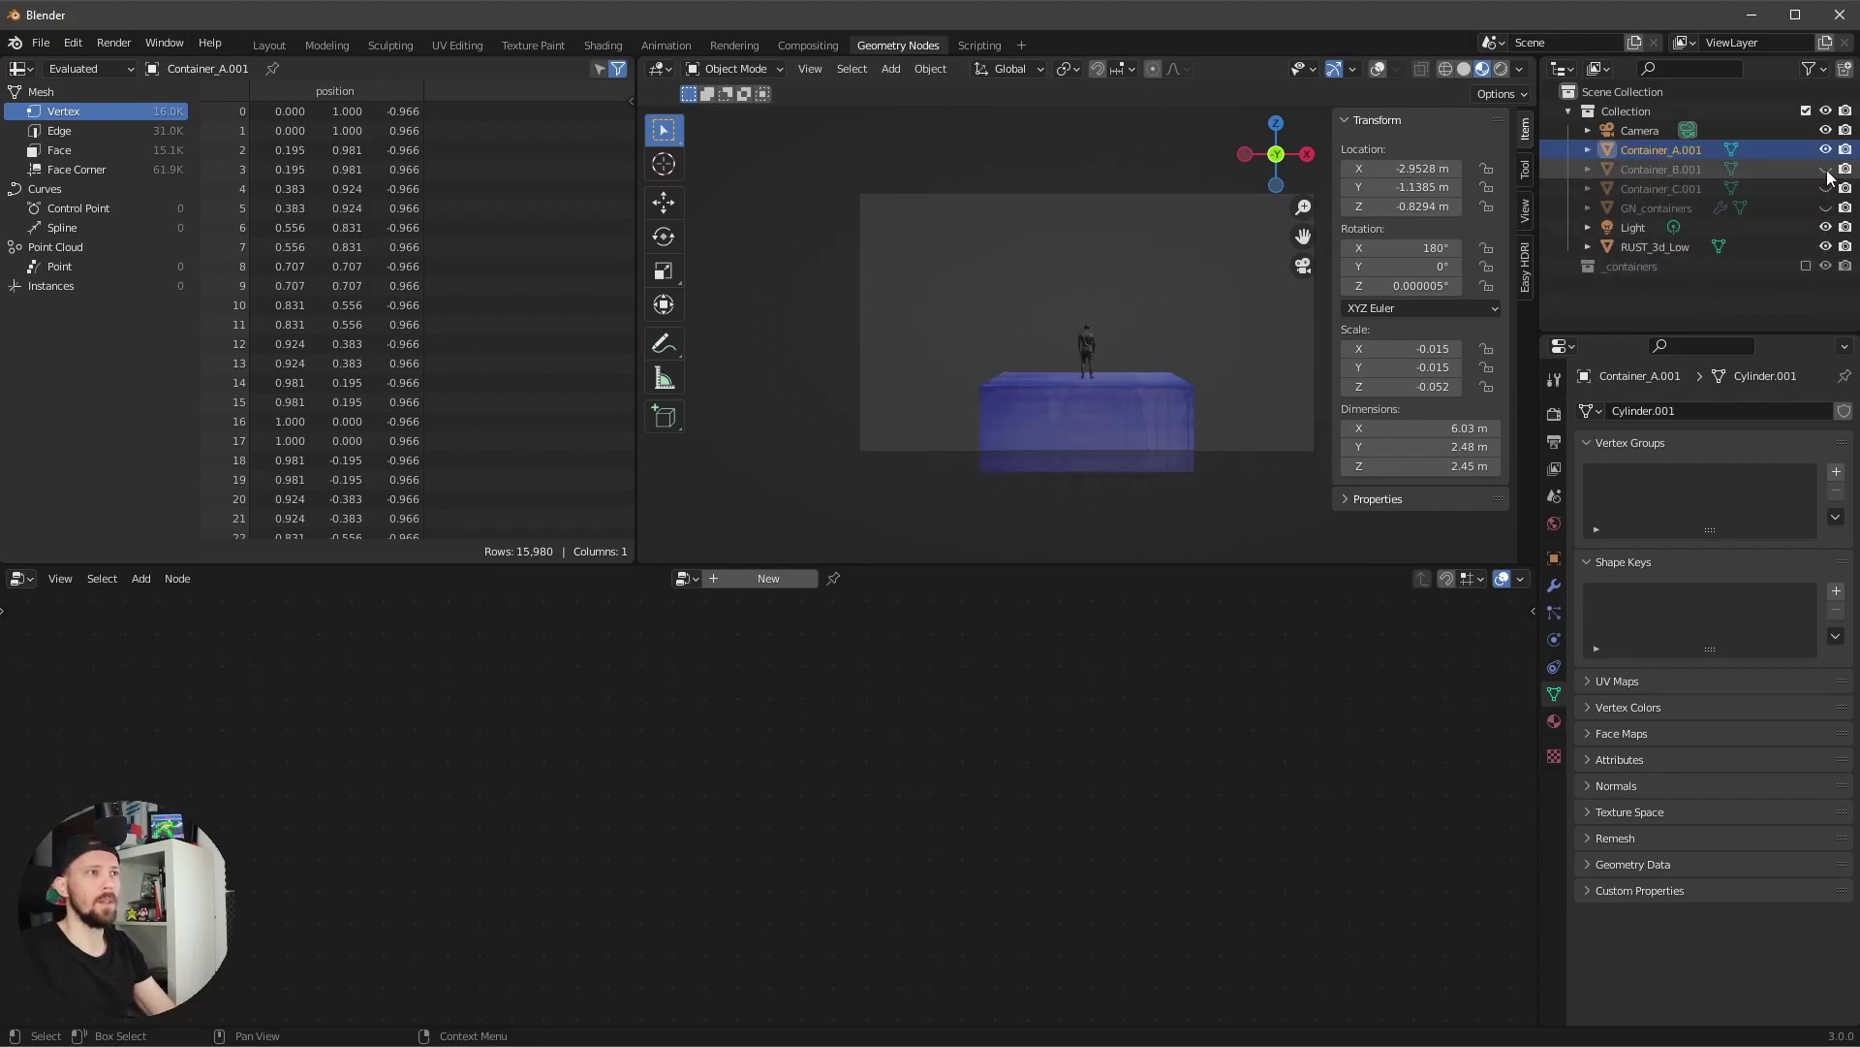
- Check the container copies individually, leaving the copies of Container_A and Container_B shown and the Container_C copy hidden
left_click(1826, 170)
left_click(1827, 171)
left_click(1826, 188)
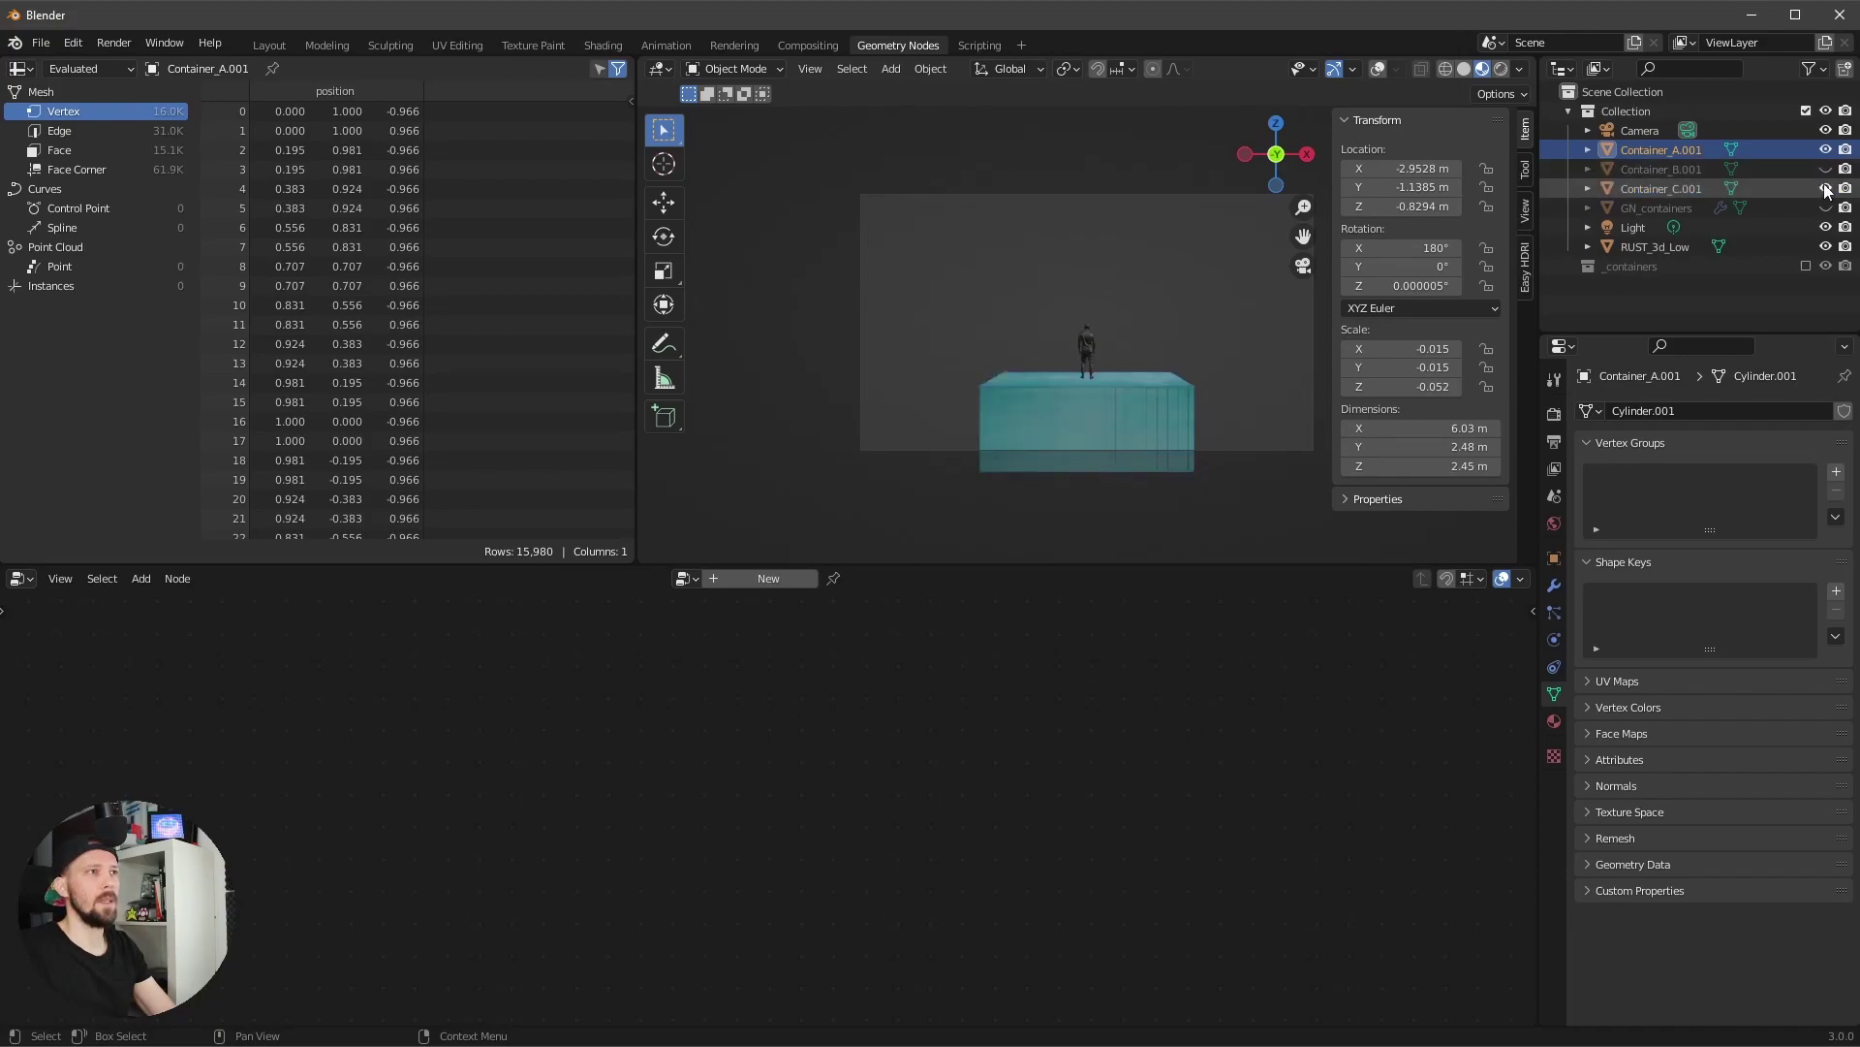
left_click(1826, 188)
left_click(1827, 149)
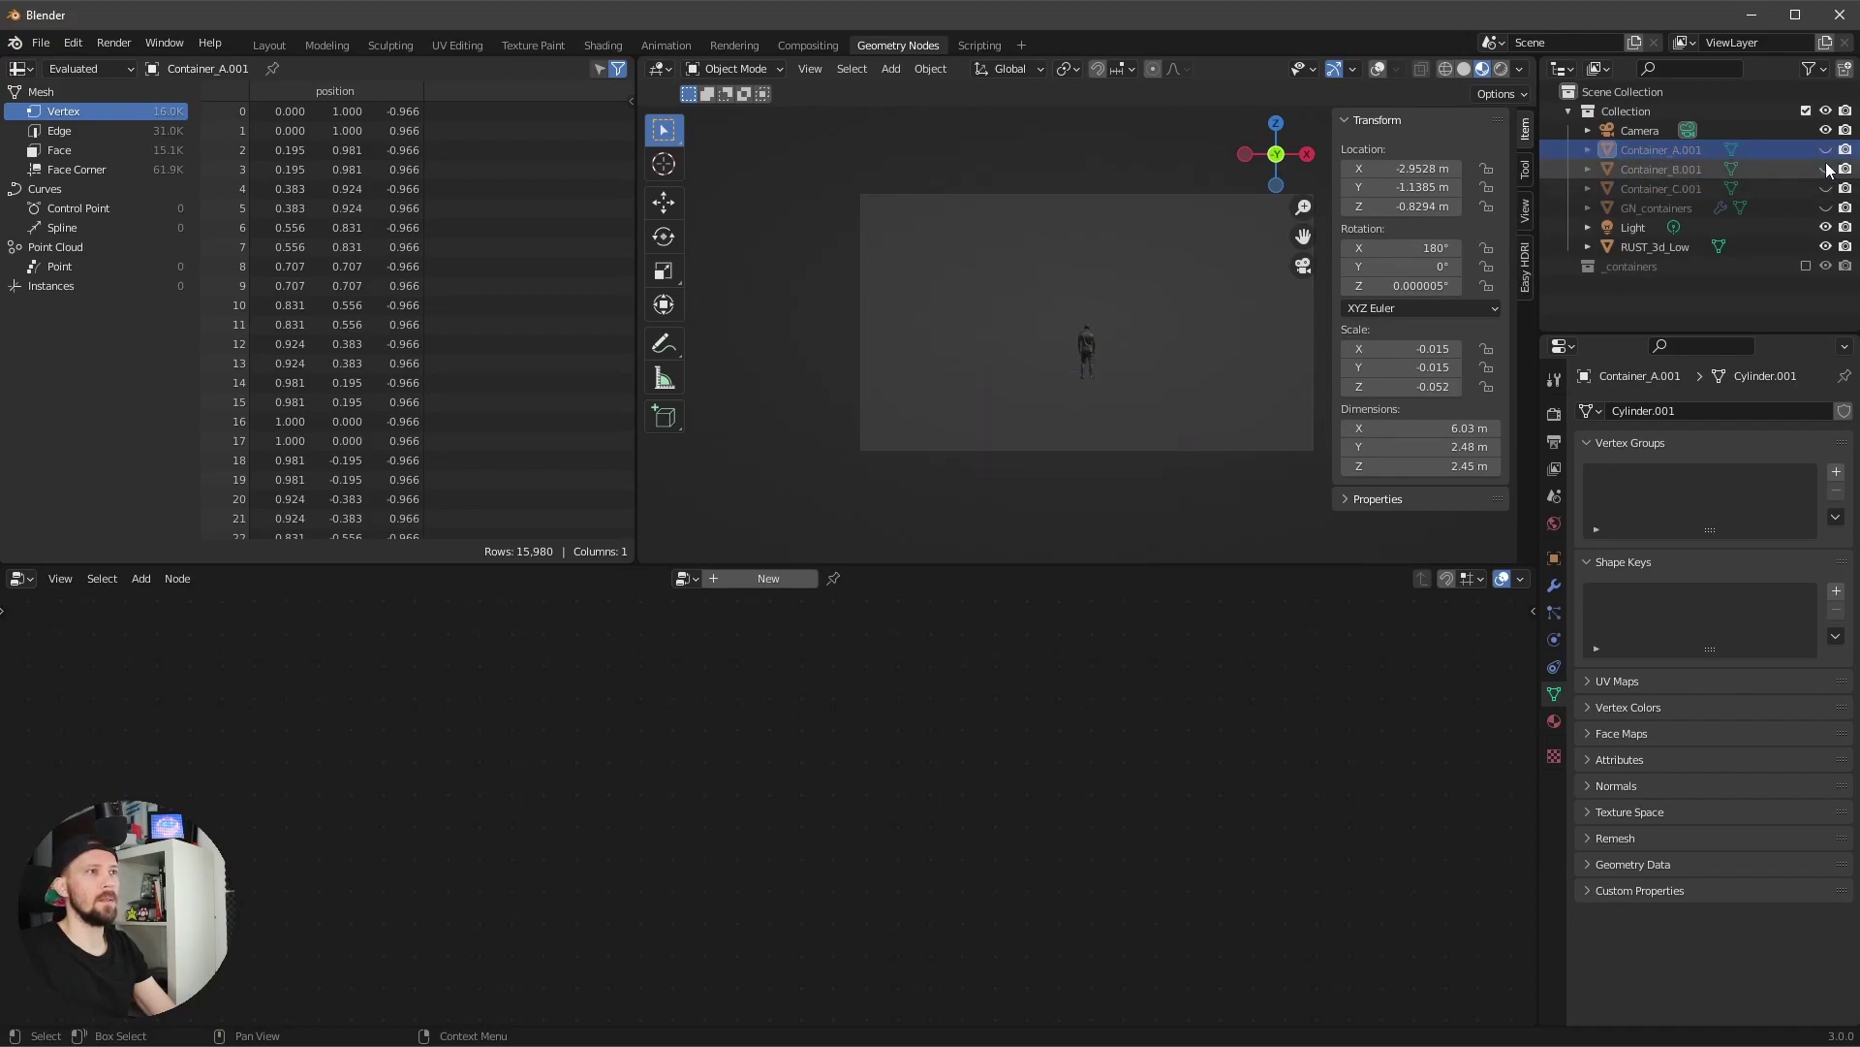
left_click(1827, 168)
left_click(1826, 150)
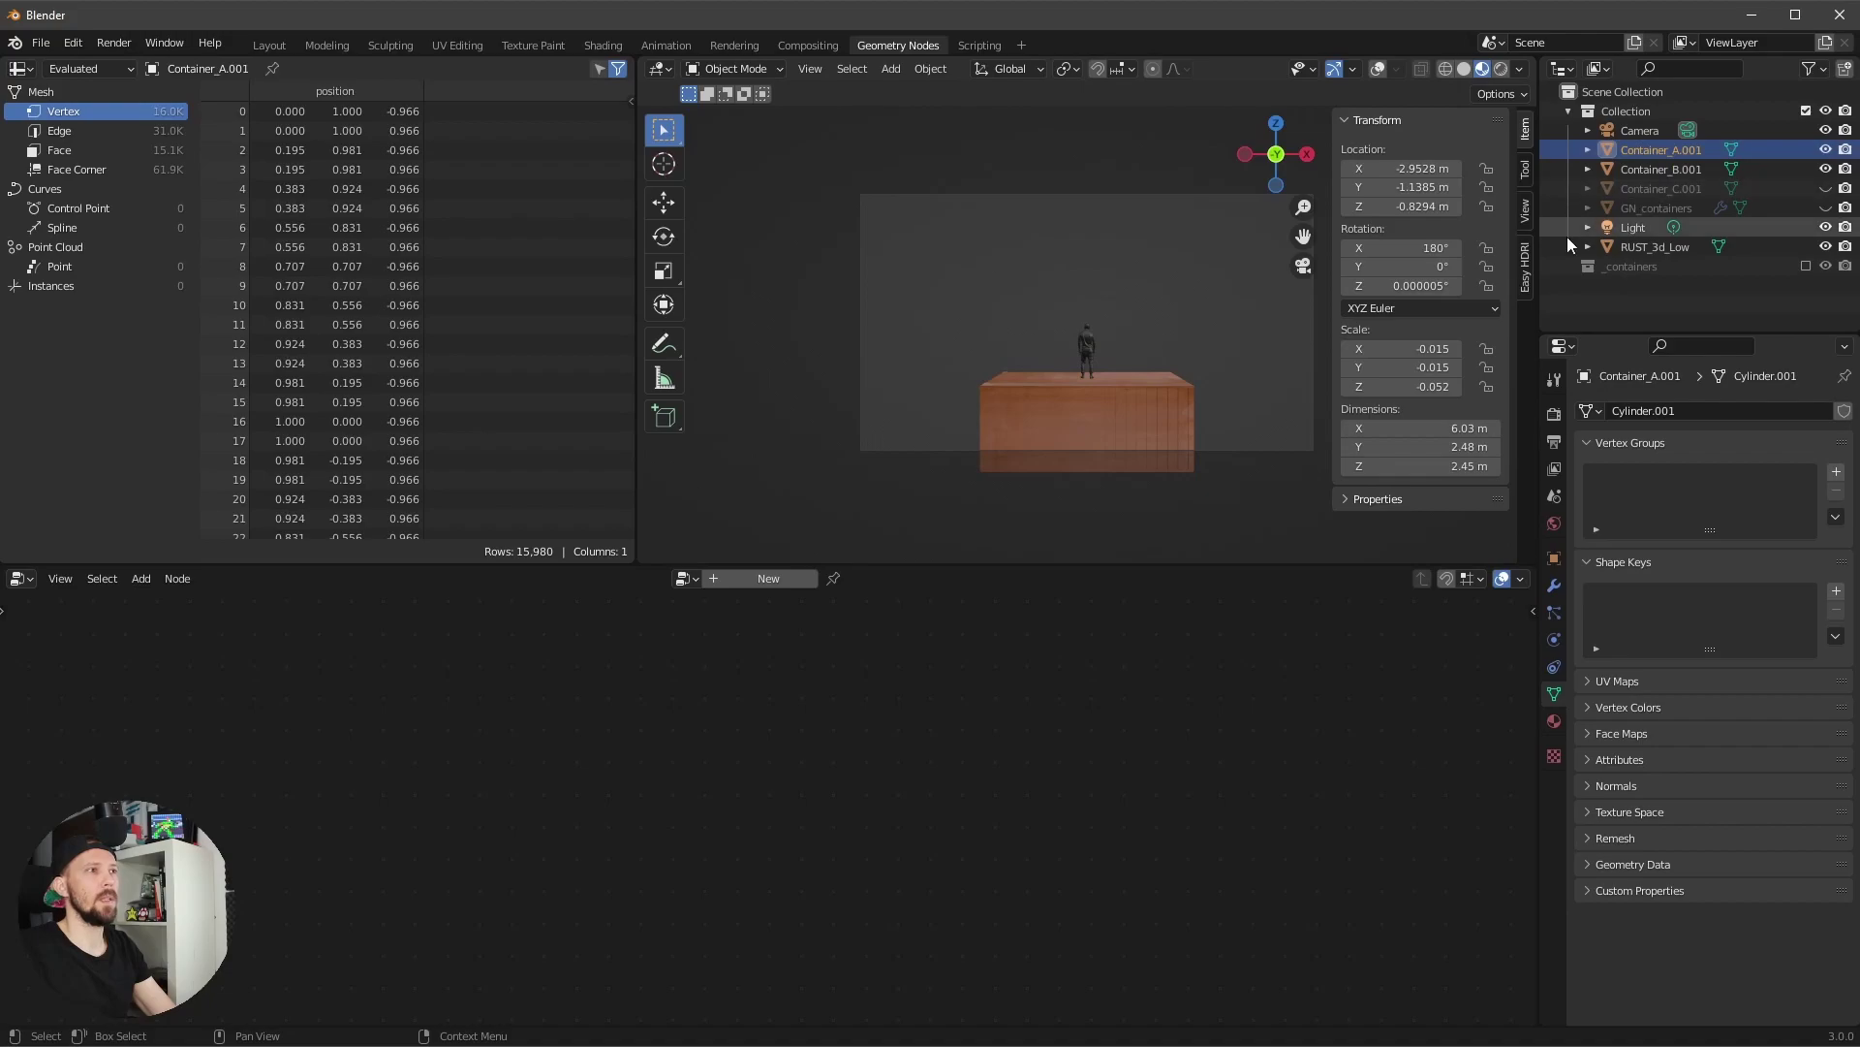
- Move the Container_A copy beside the orange container, to about -9.05 m in X and -1.28 m in Z
key("g")
key("x")
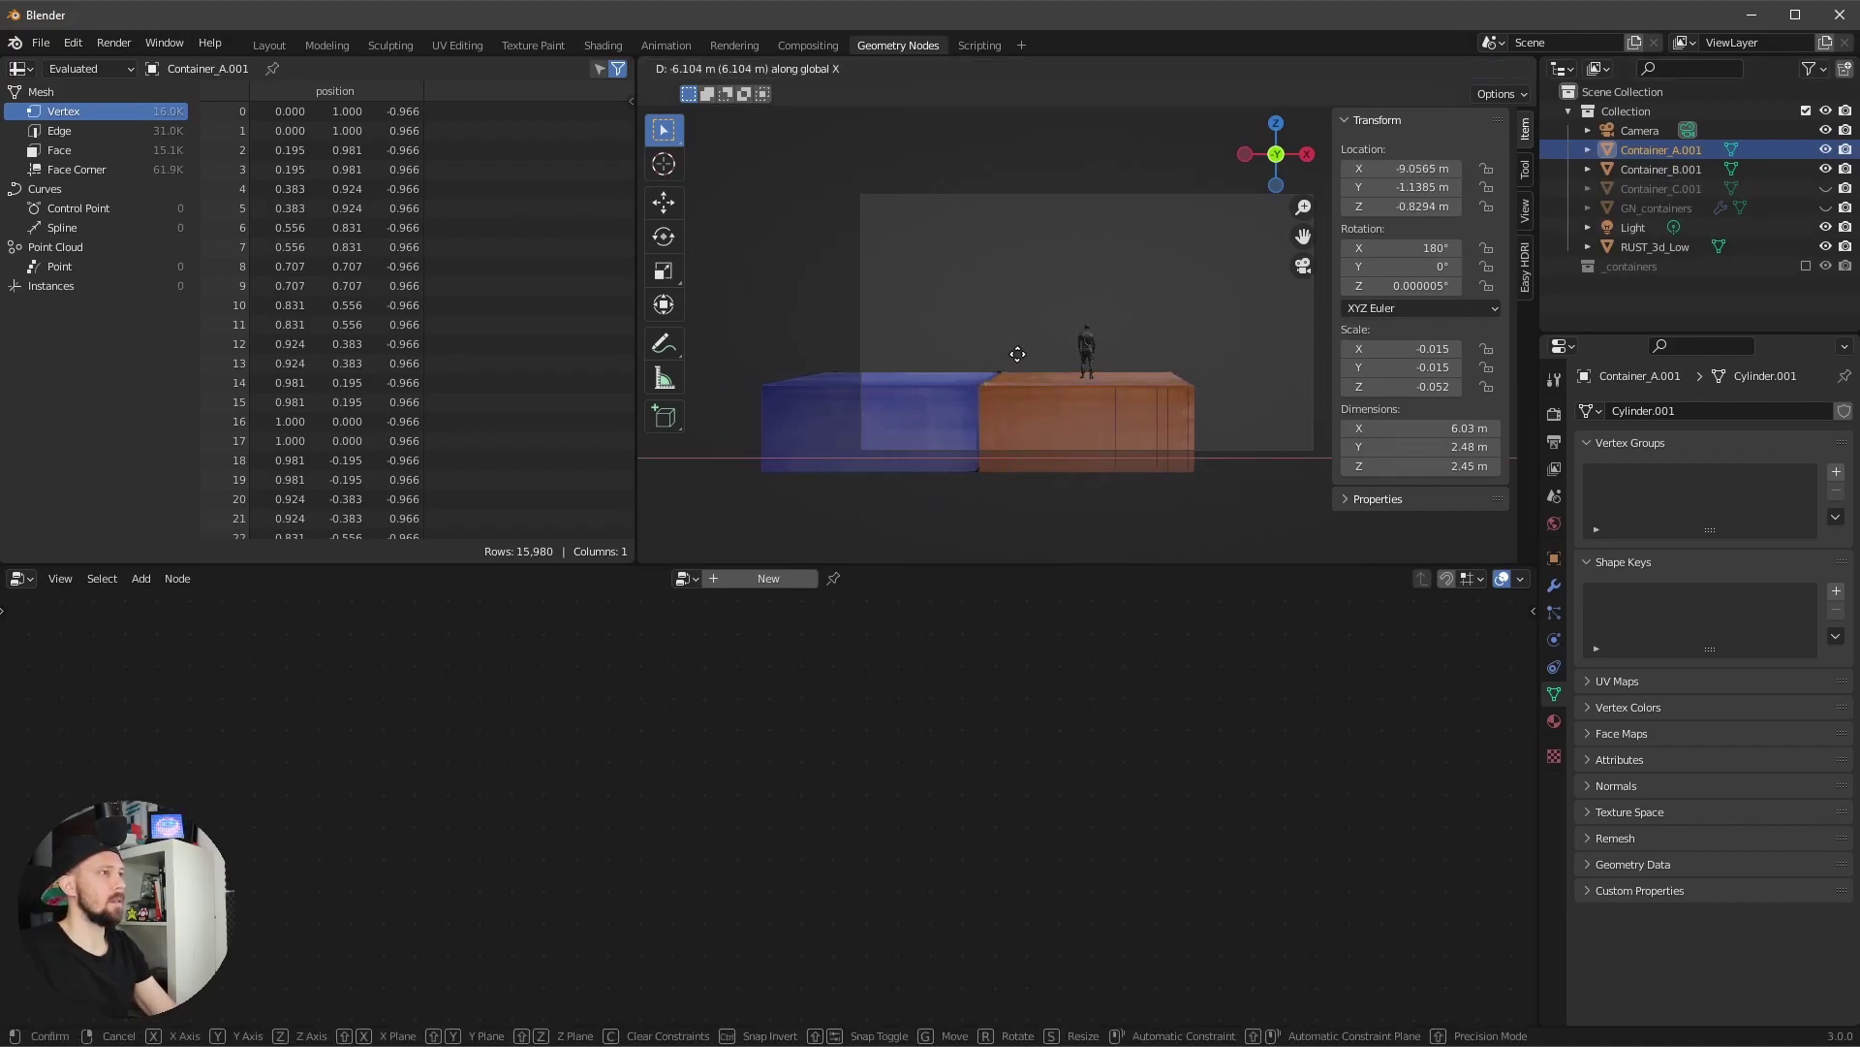
left_click(1016, 354)
key("g")
key("z")
left_click(1014, 378)
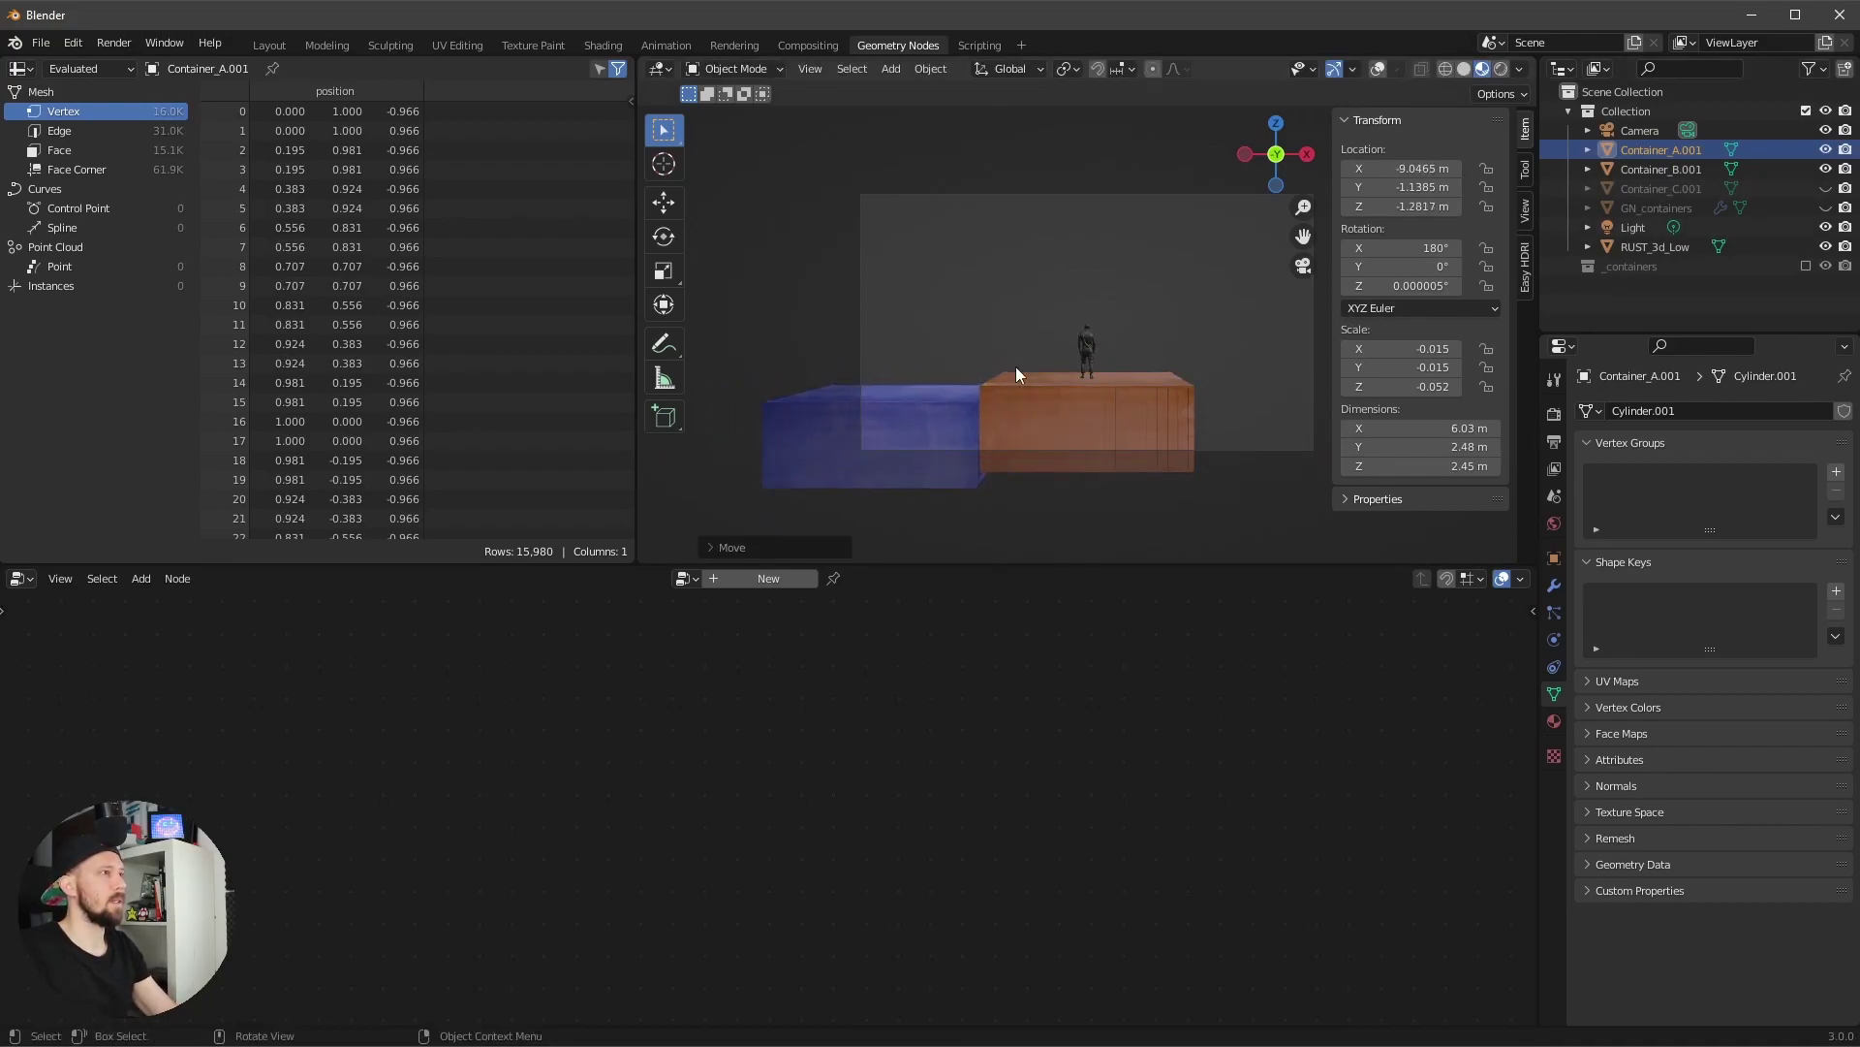
- Show the Container_C copy and move it to the orange container's other side, about 2.99 m in X and -1.32 m in Z
left_click(1846, 191)
left_click(1689, 189)
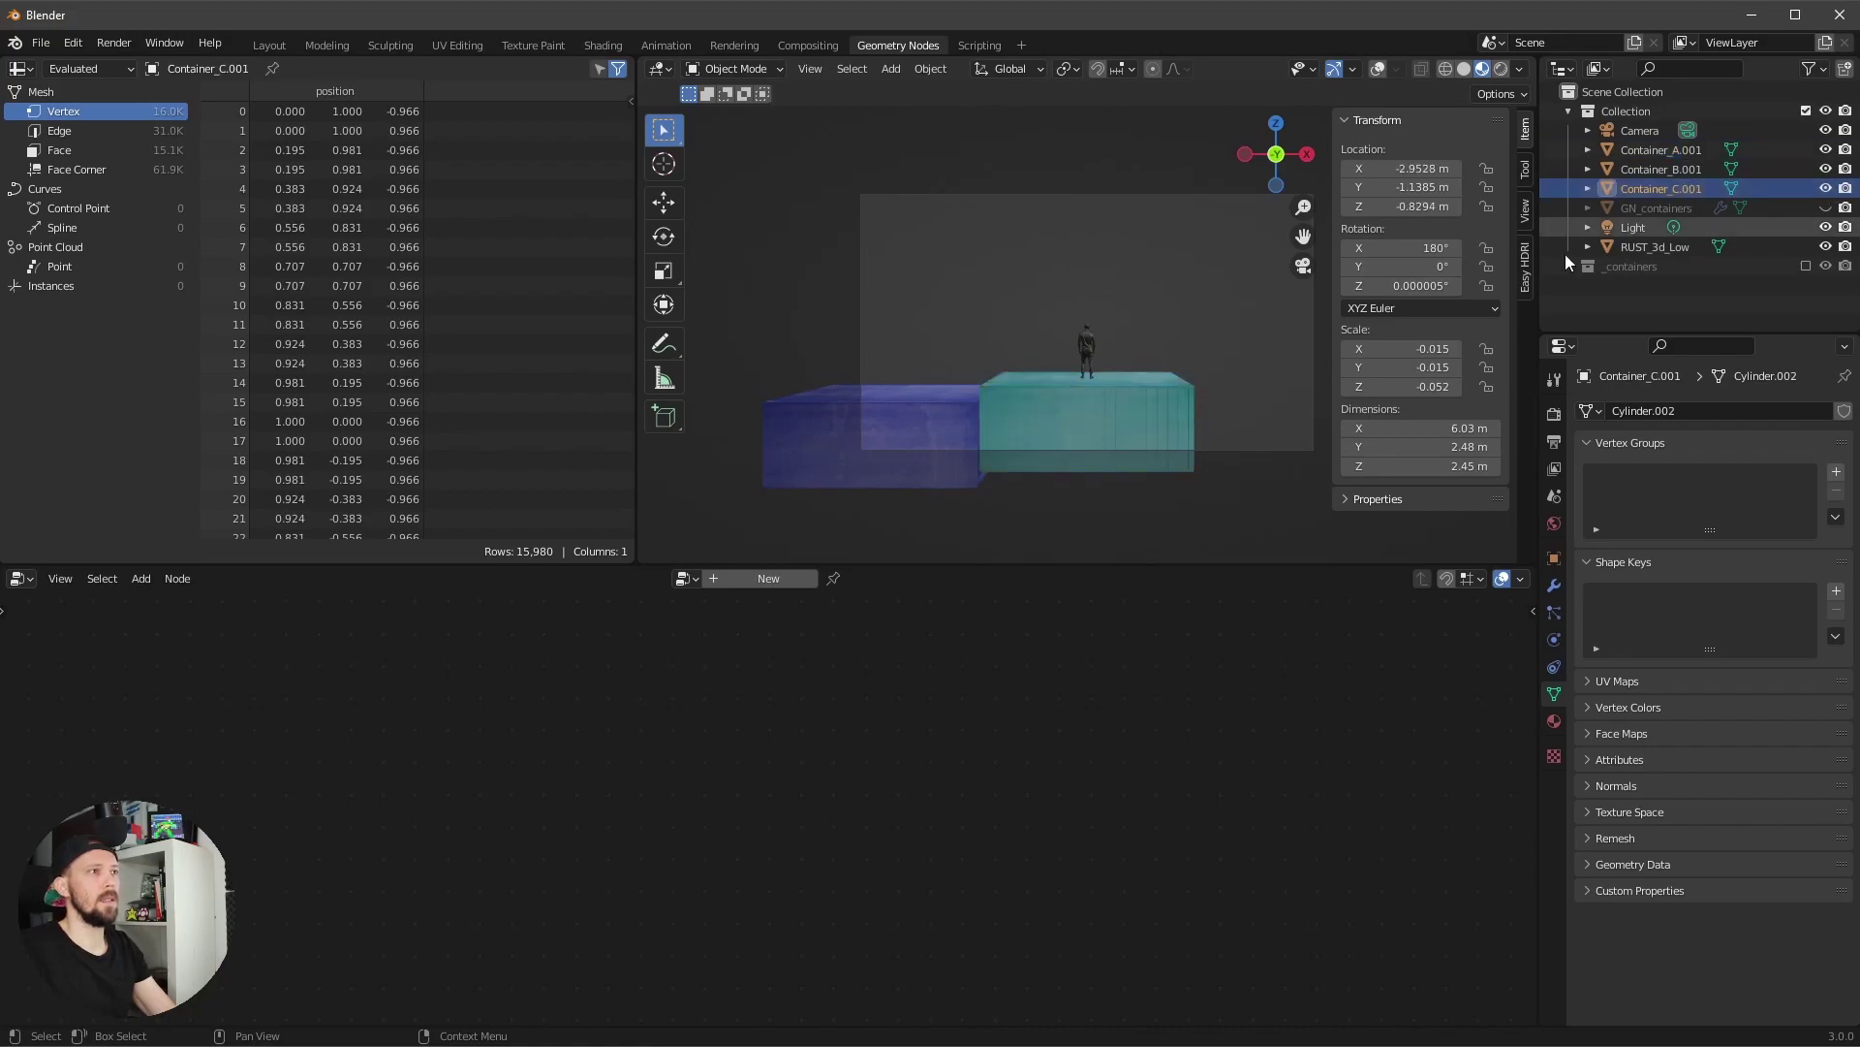
key("g")
key("x")
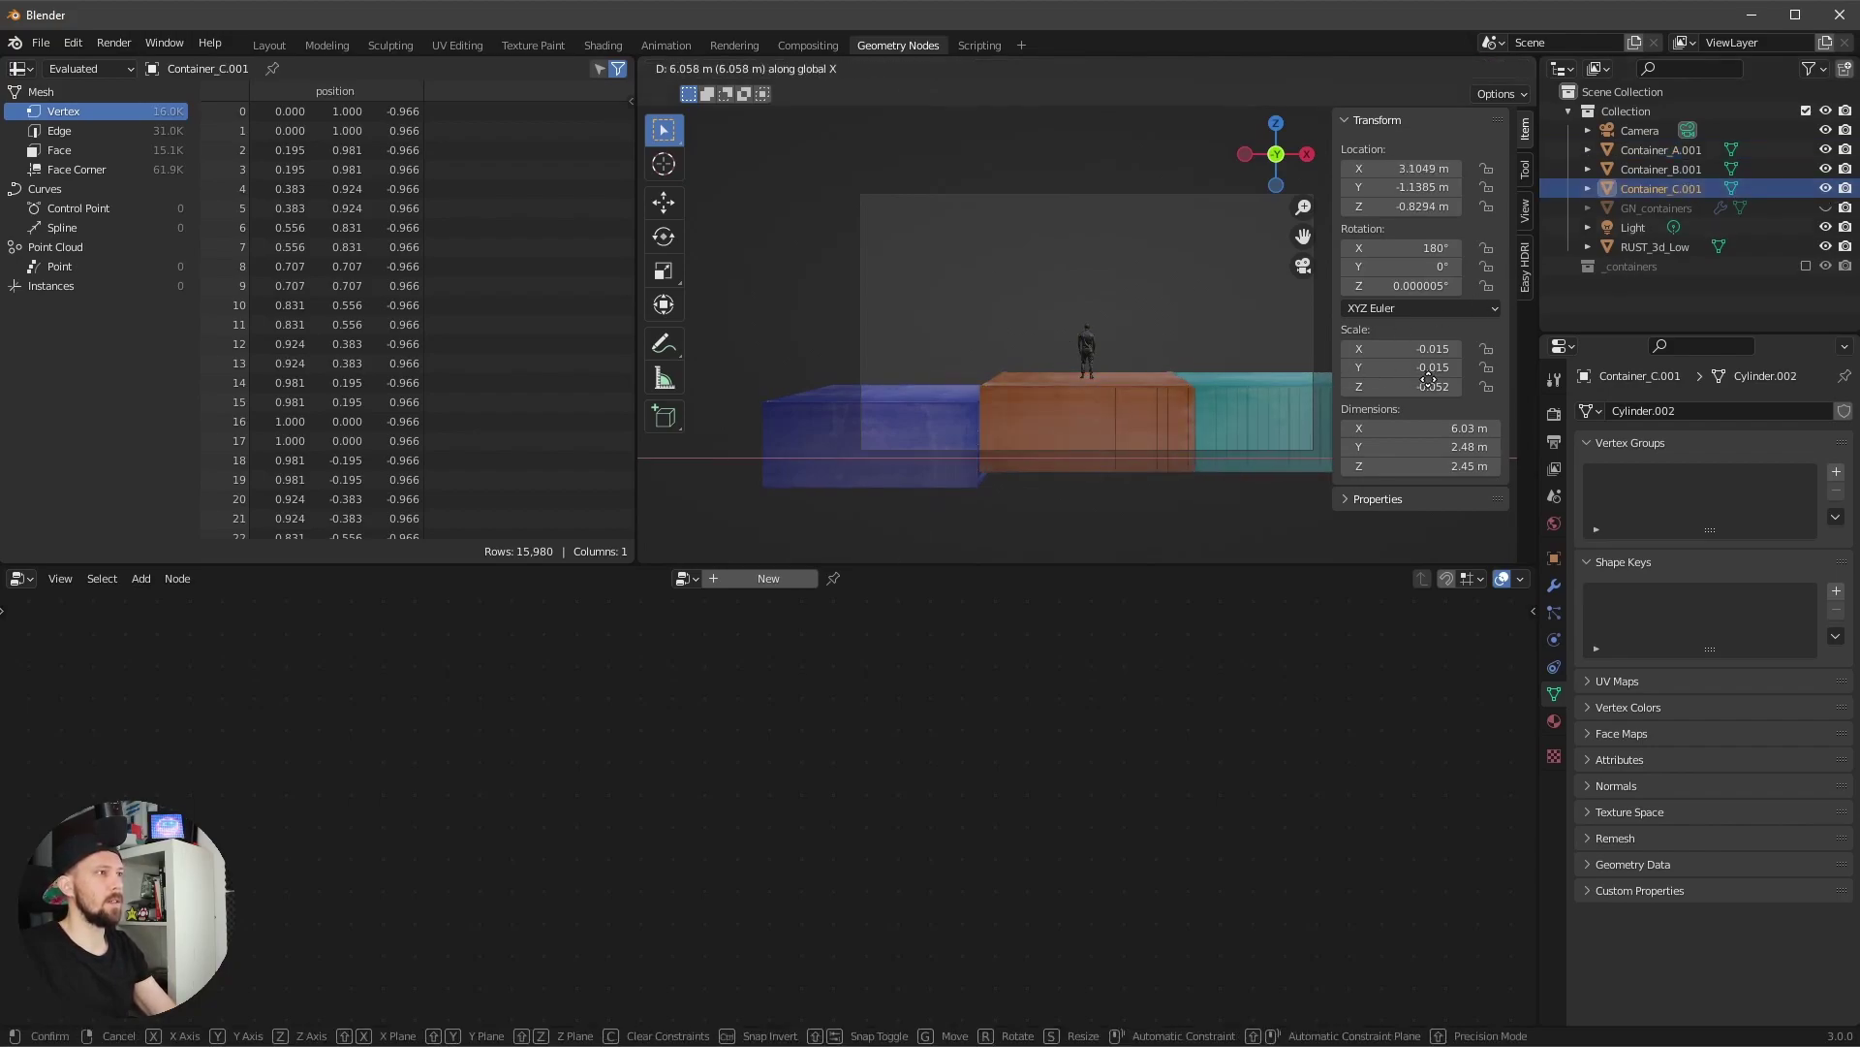
left_click(1304, 407)
key("g")
key("z")
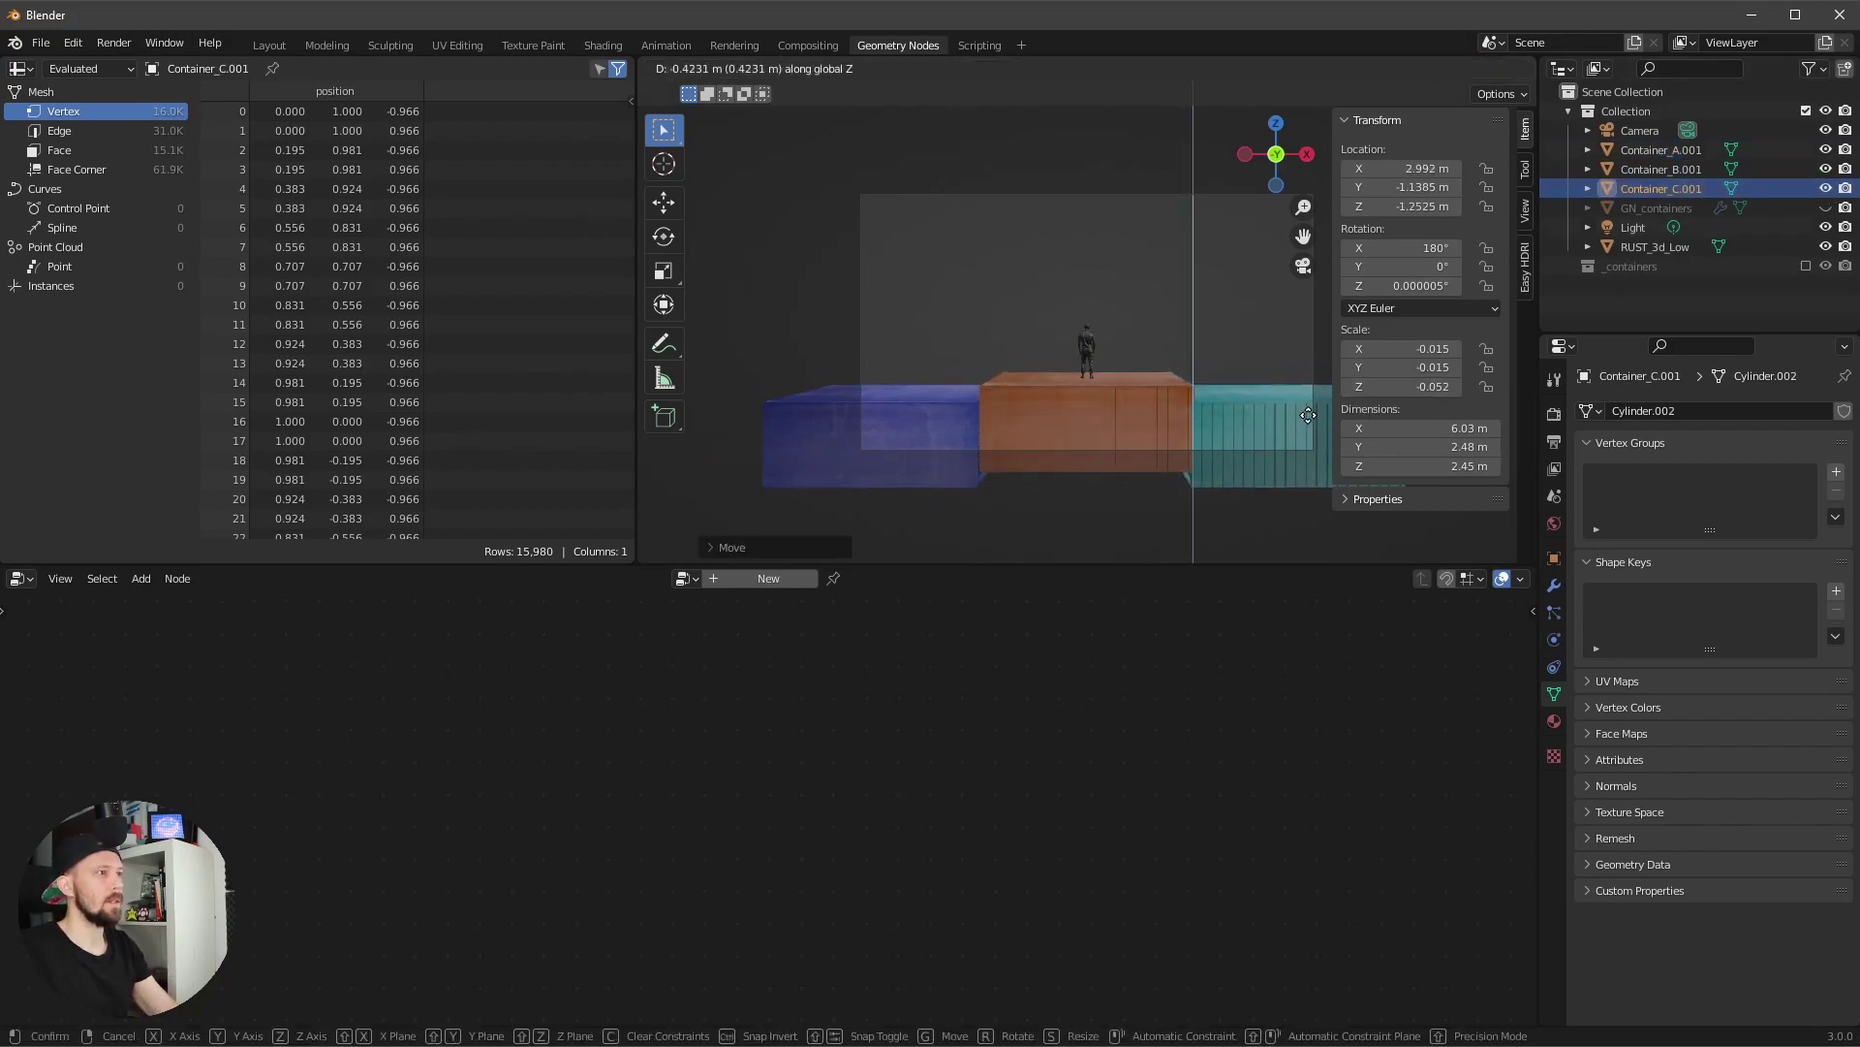
left_click(1305, 417)
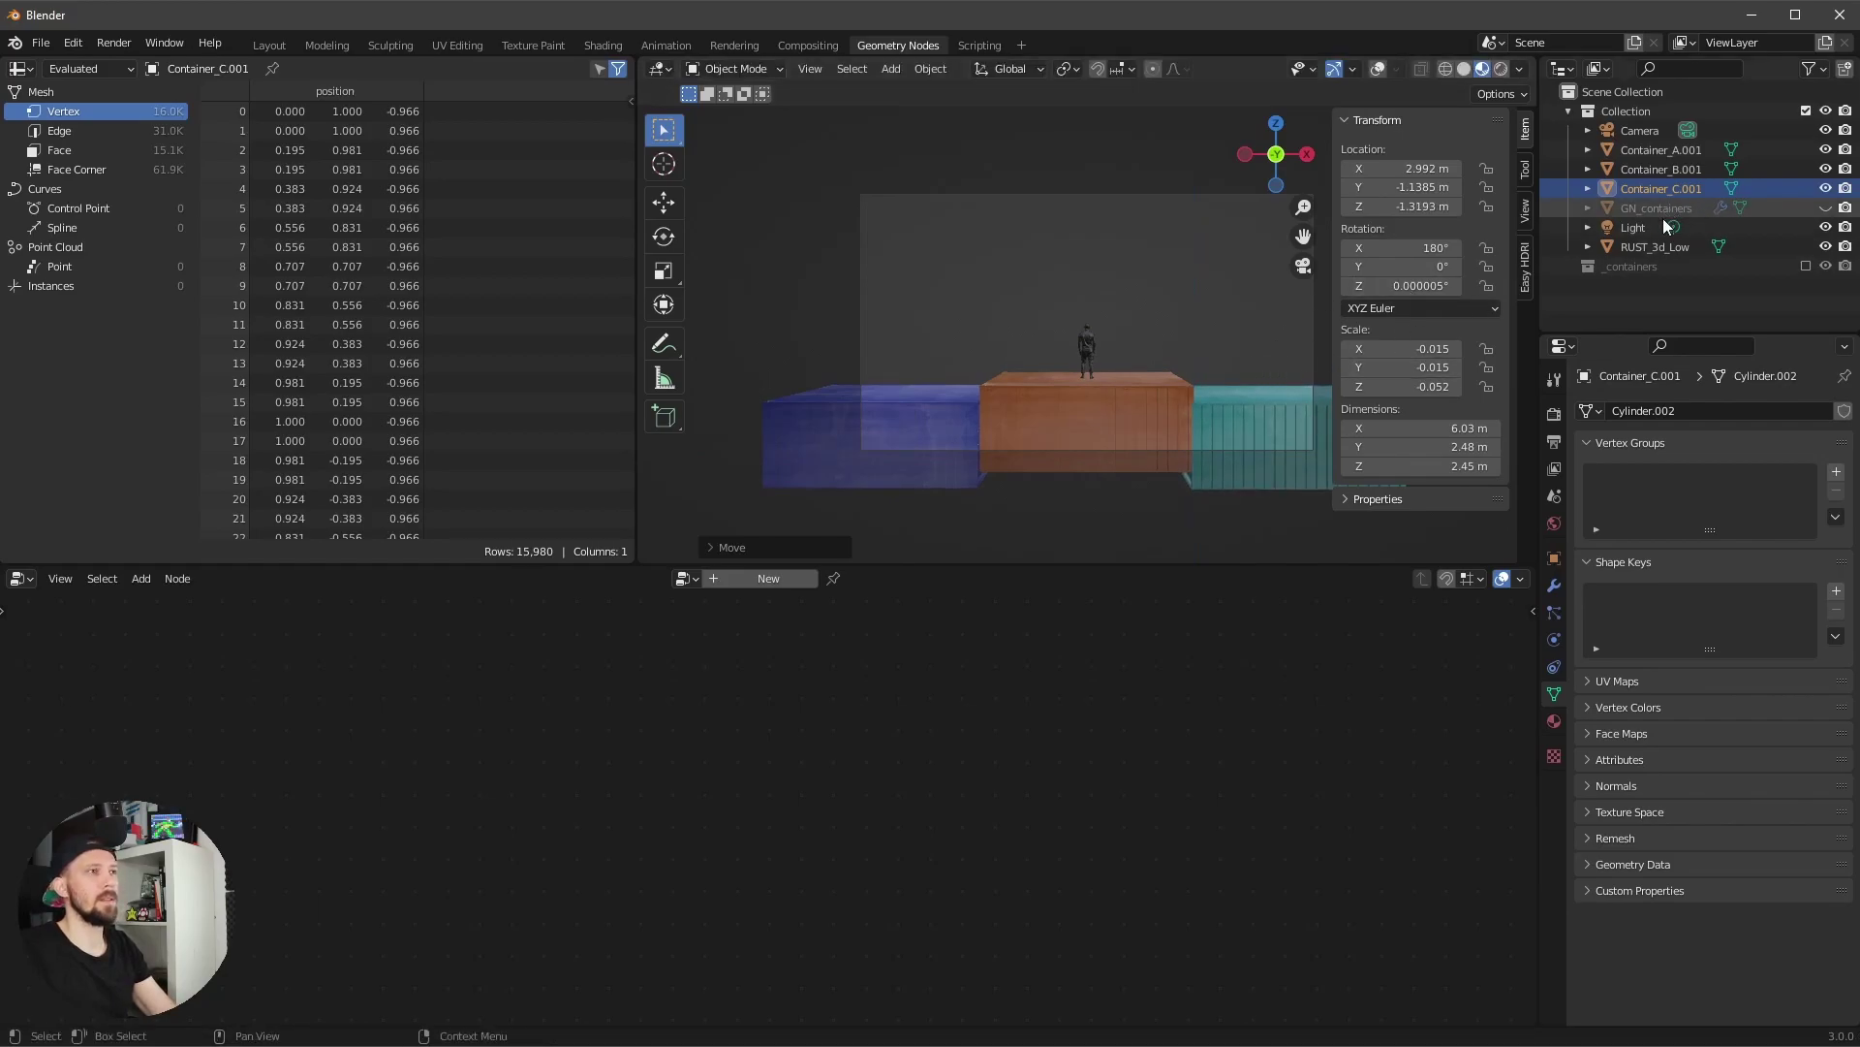
- Show the GN_containers wall and set its location to 8 m in X and 45 m in Y
left_click(1826, 208)
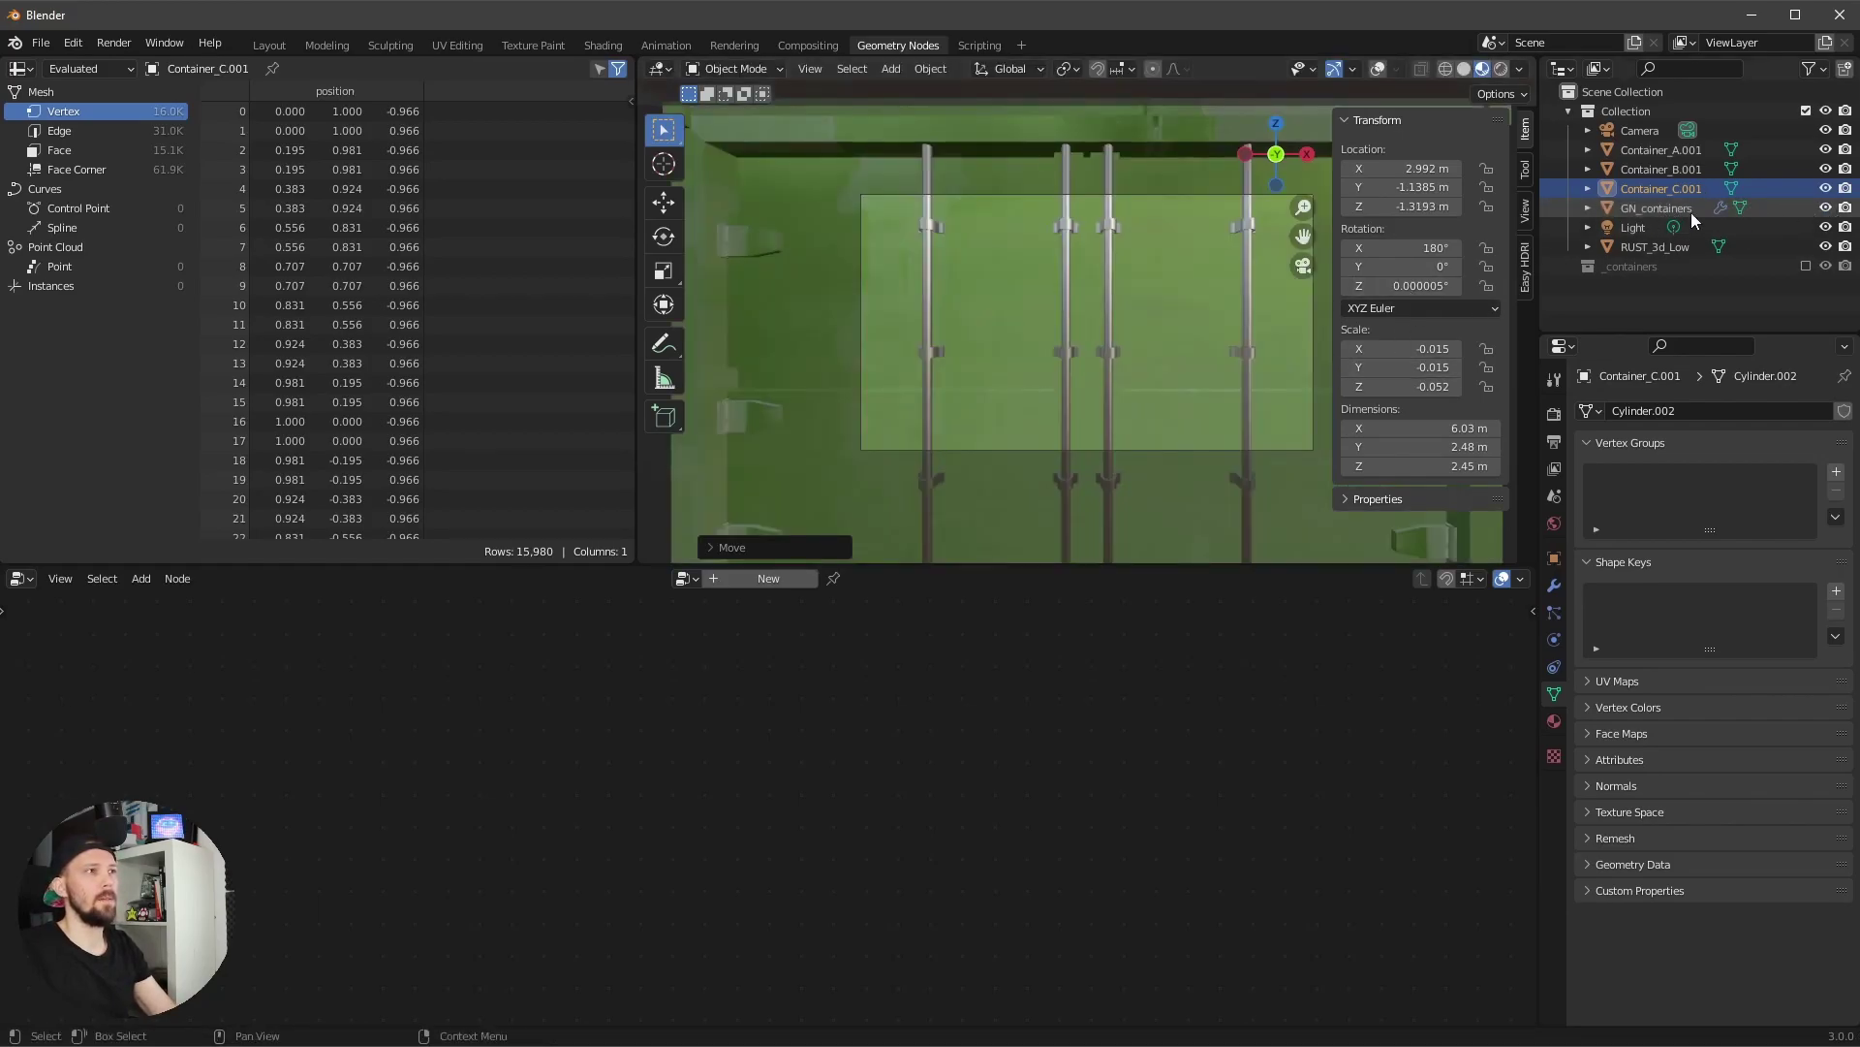
left_click(1657, 207)
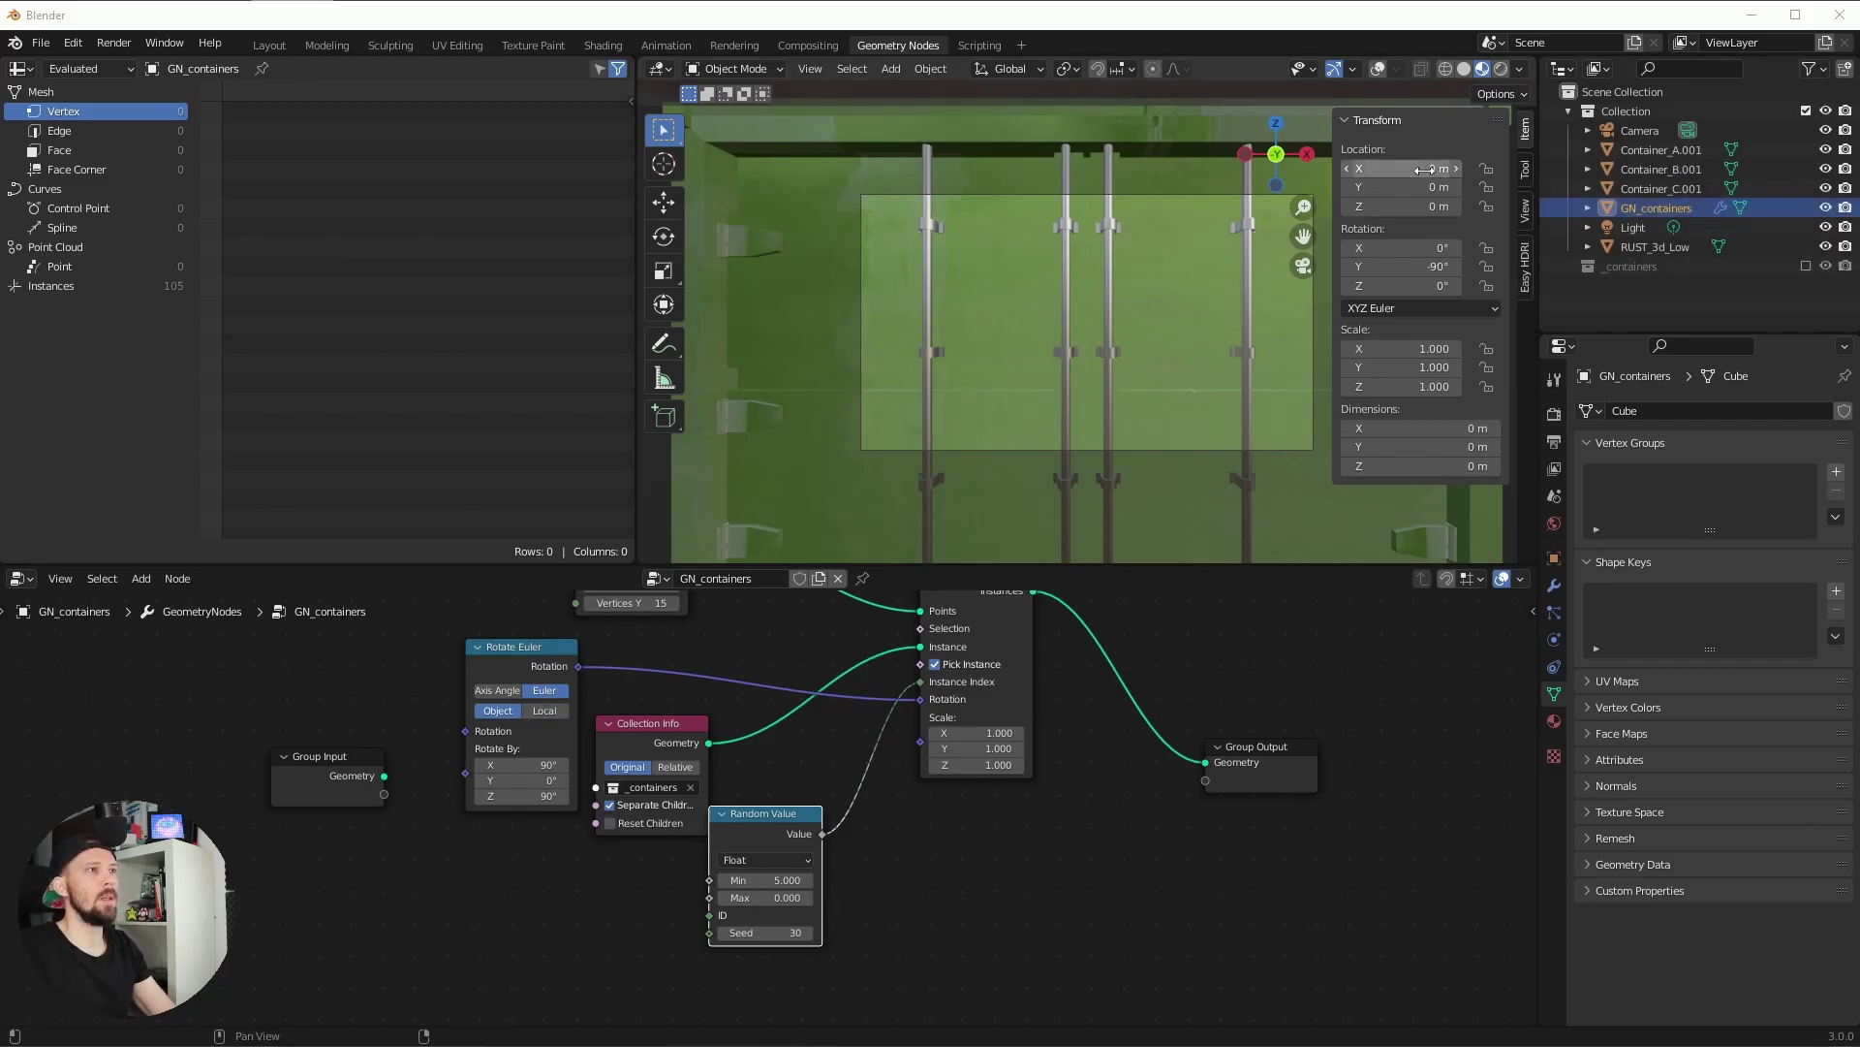
left_click(1430, 167)
type("8")
key("Tab")
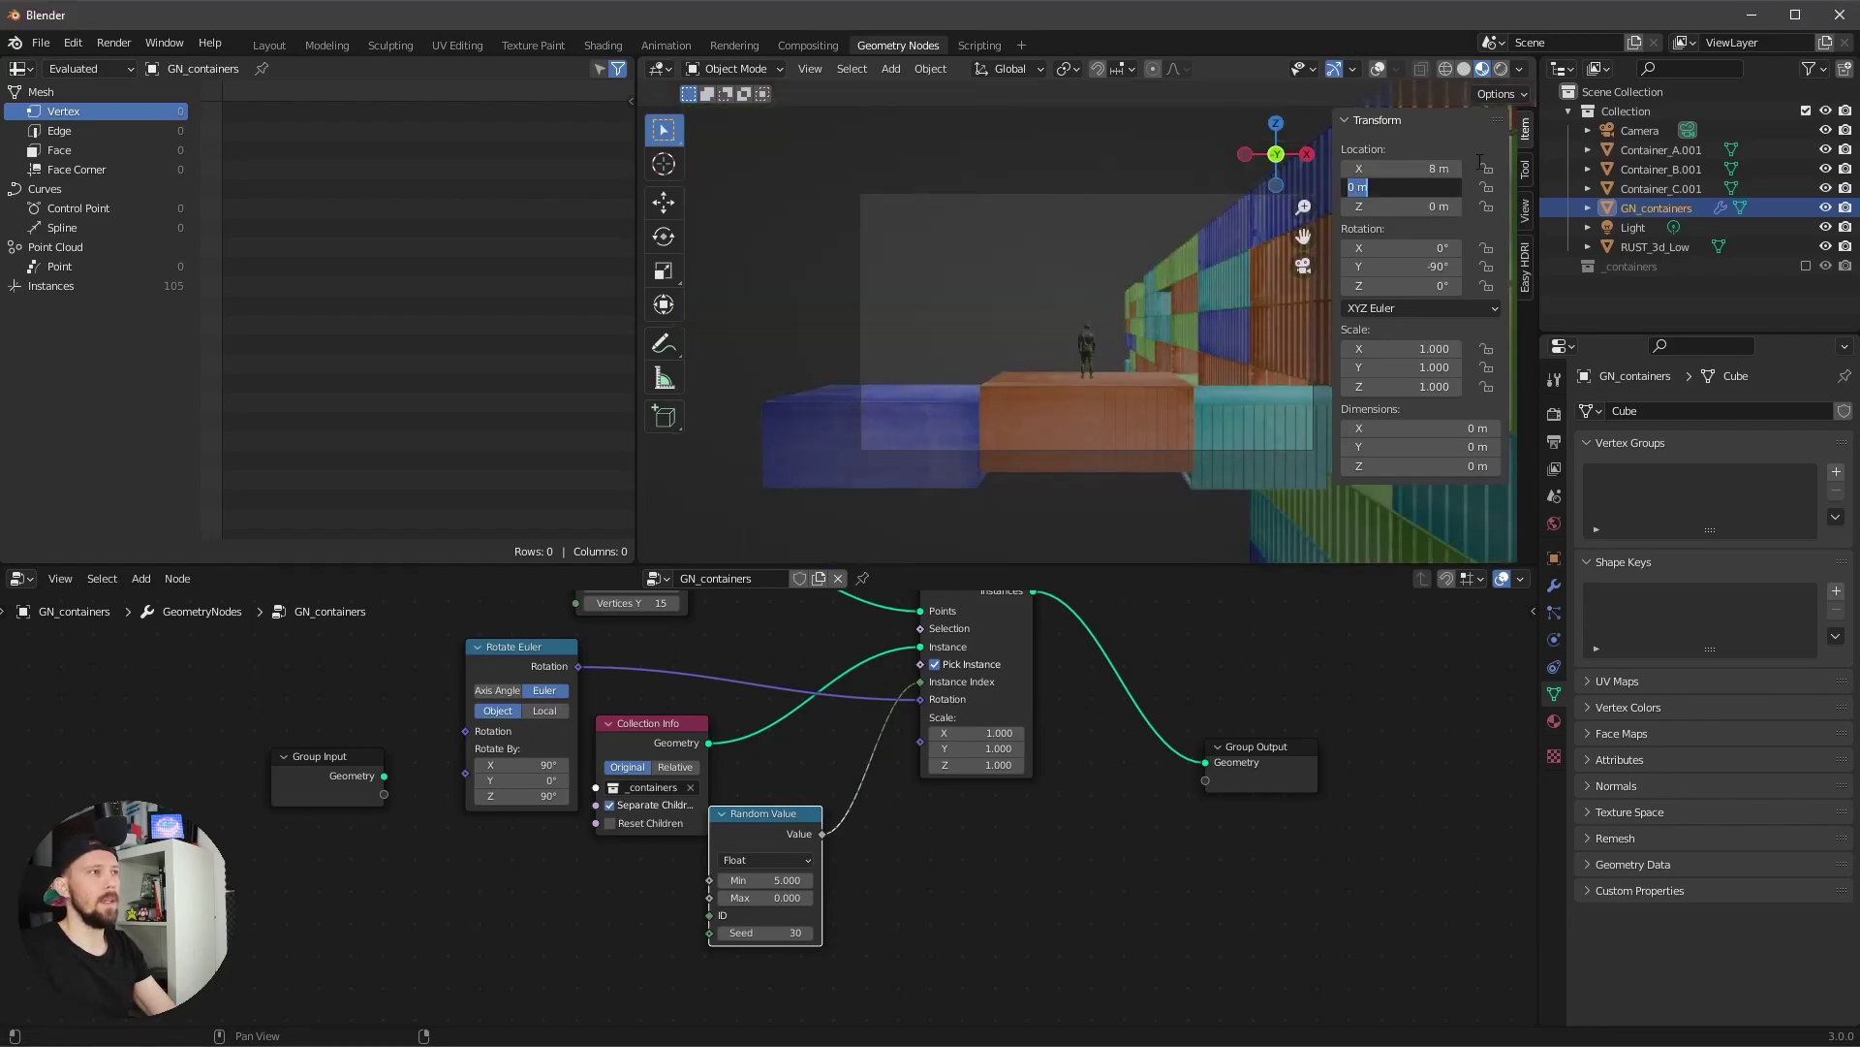
type("45")
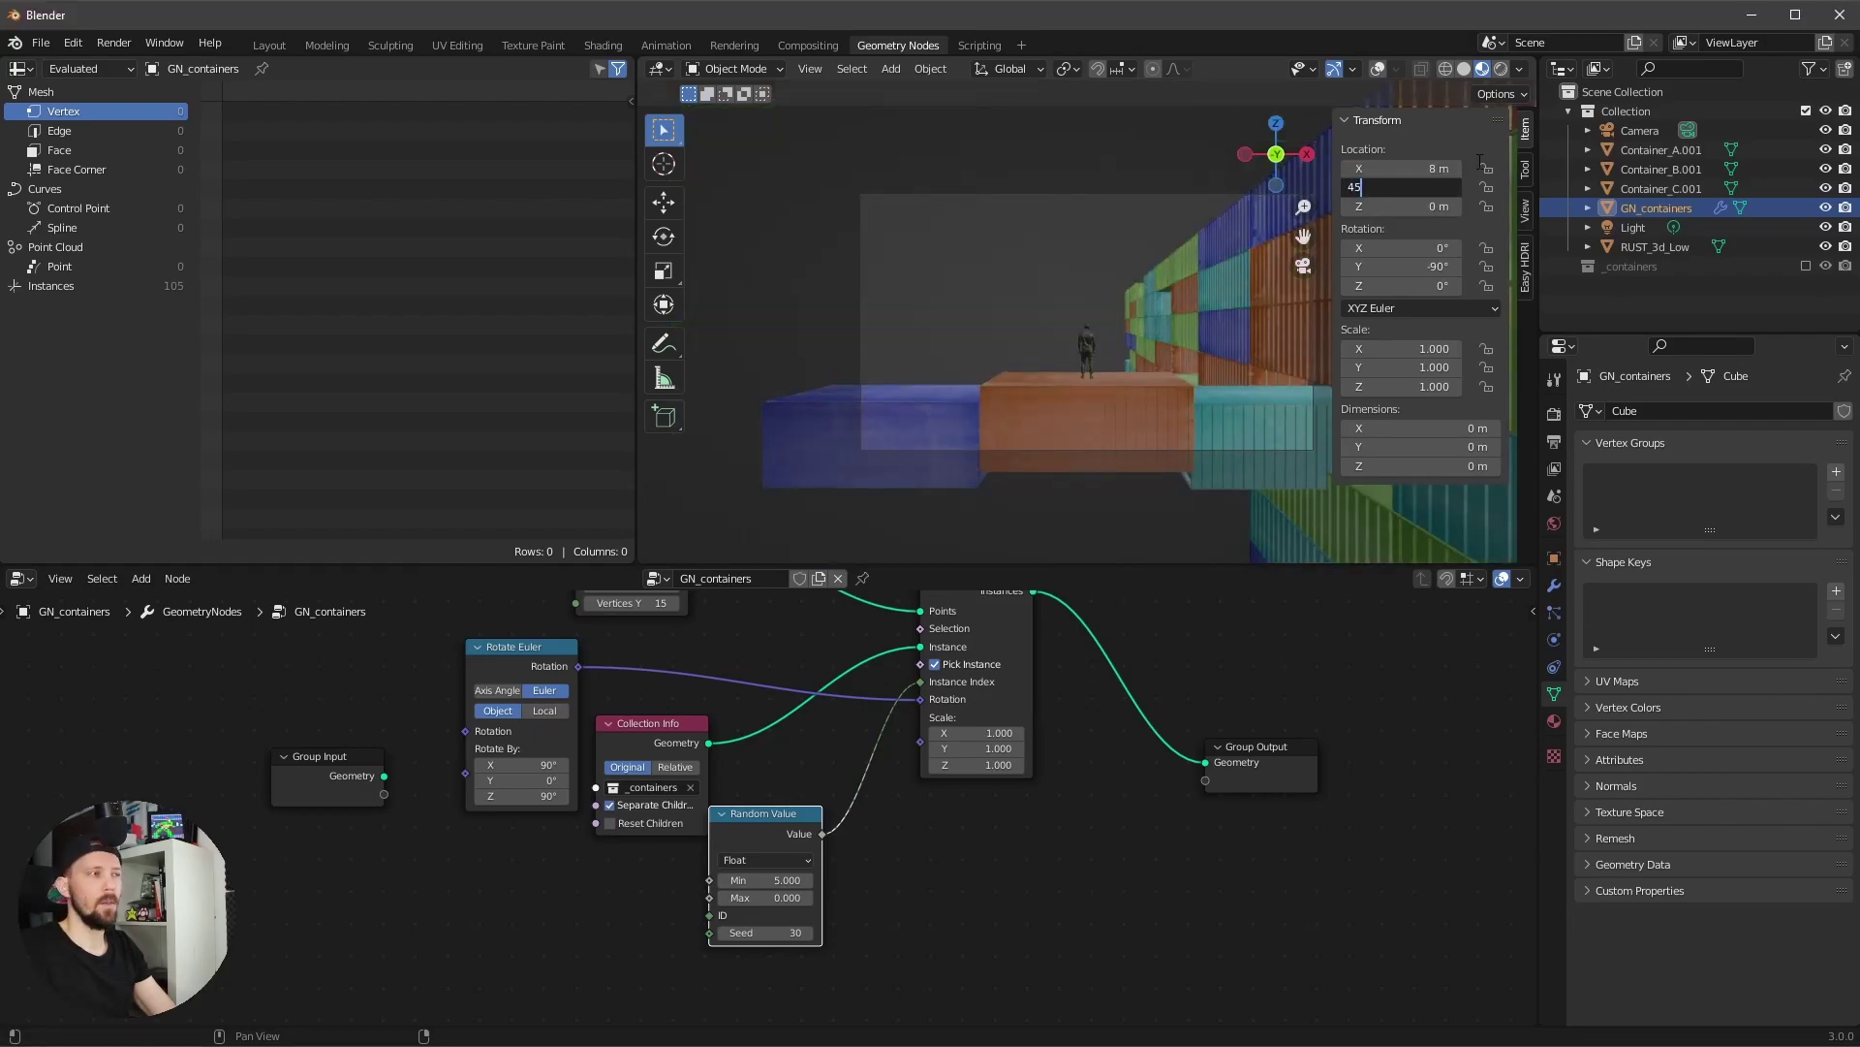
key("Tab")
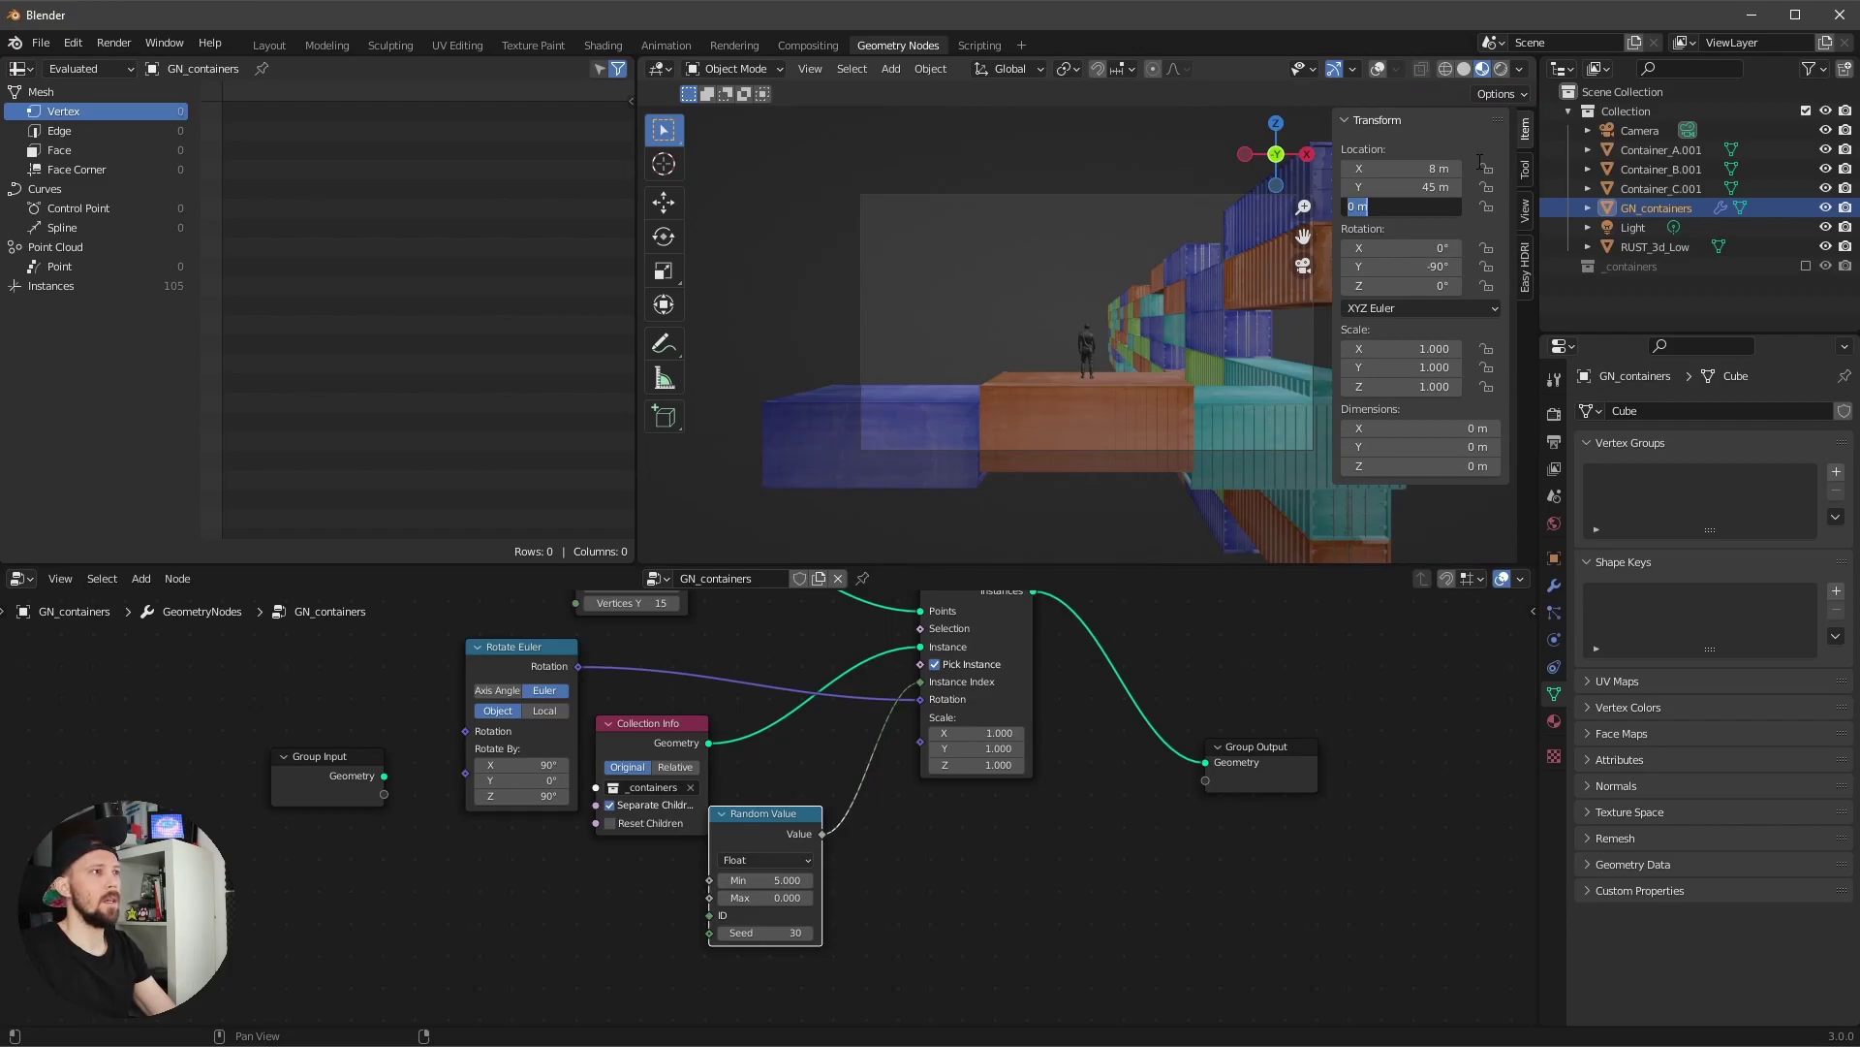
key("Return")
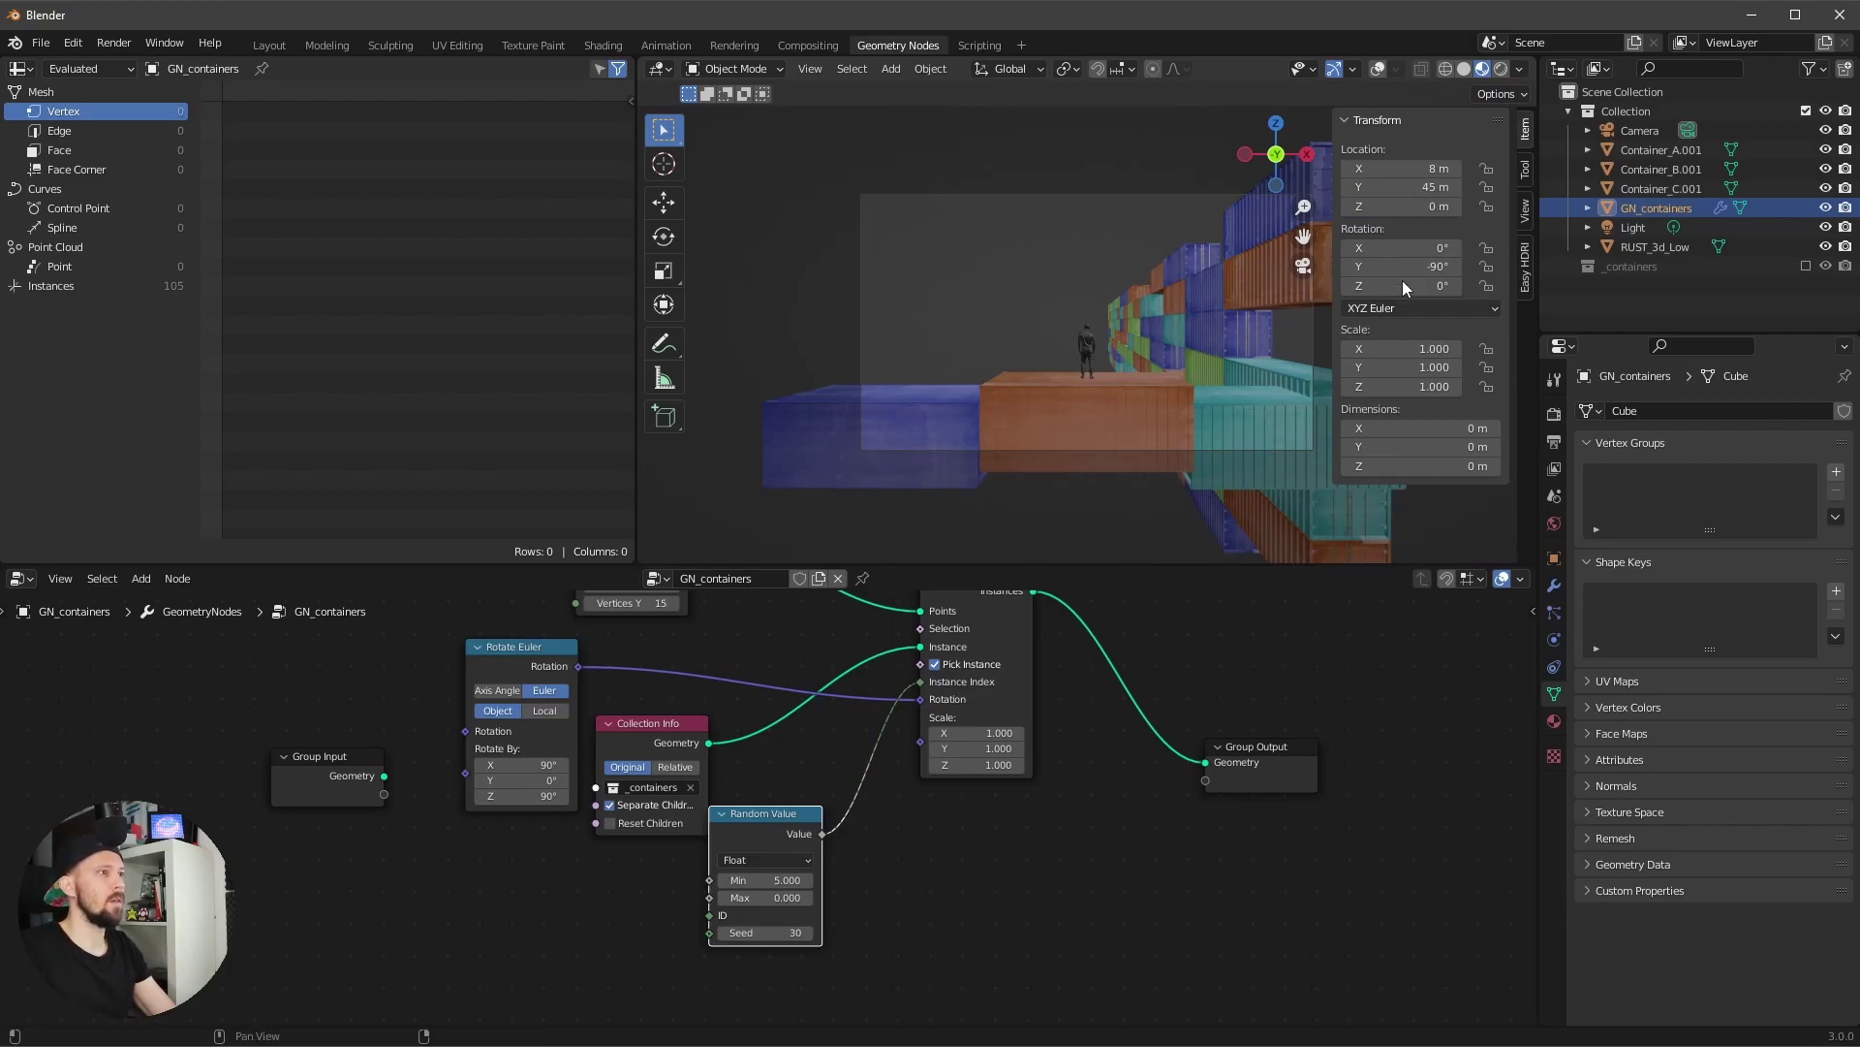
- Shift the container wall to about 46.67 m in Y and set its Random Value seed to 45
middle_click_drag(1172, 312, 1080, 312, "shift")
left_click_drag(1415, 187, 1580, 174)
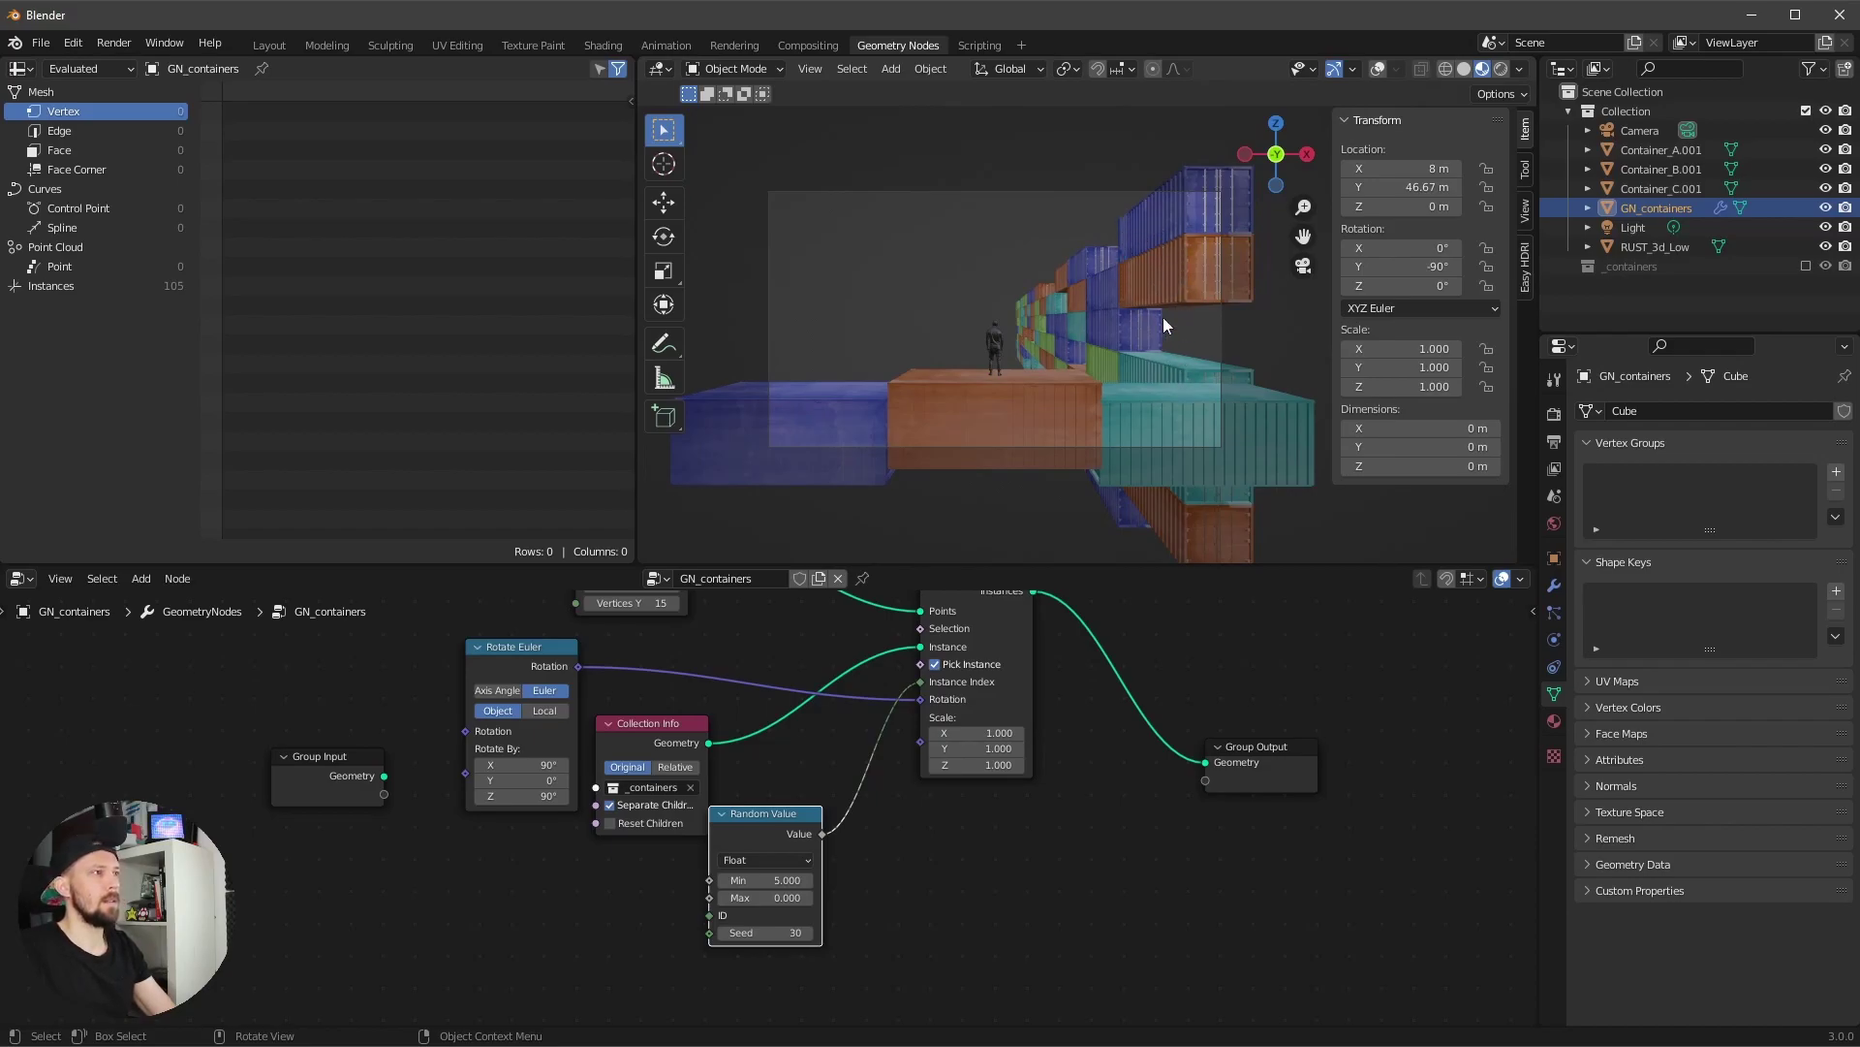
left_click_drag(793, 932, 812, 927)
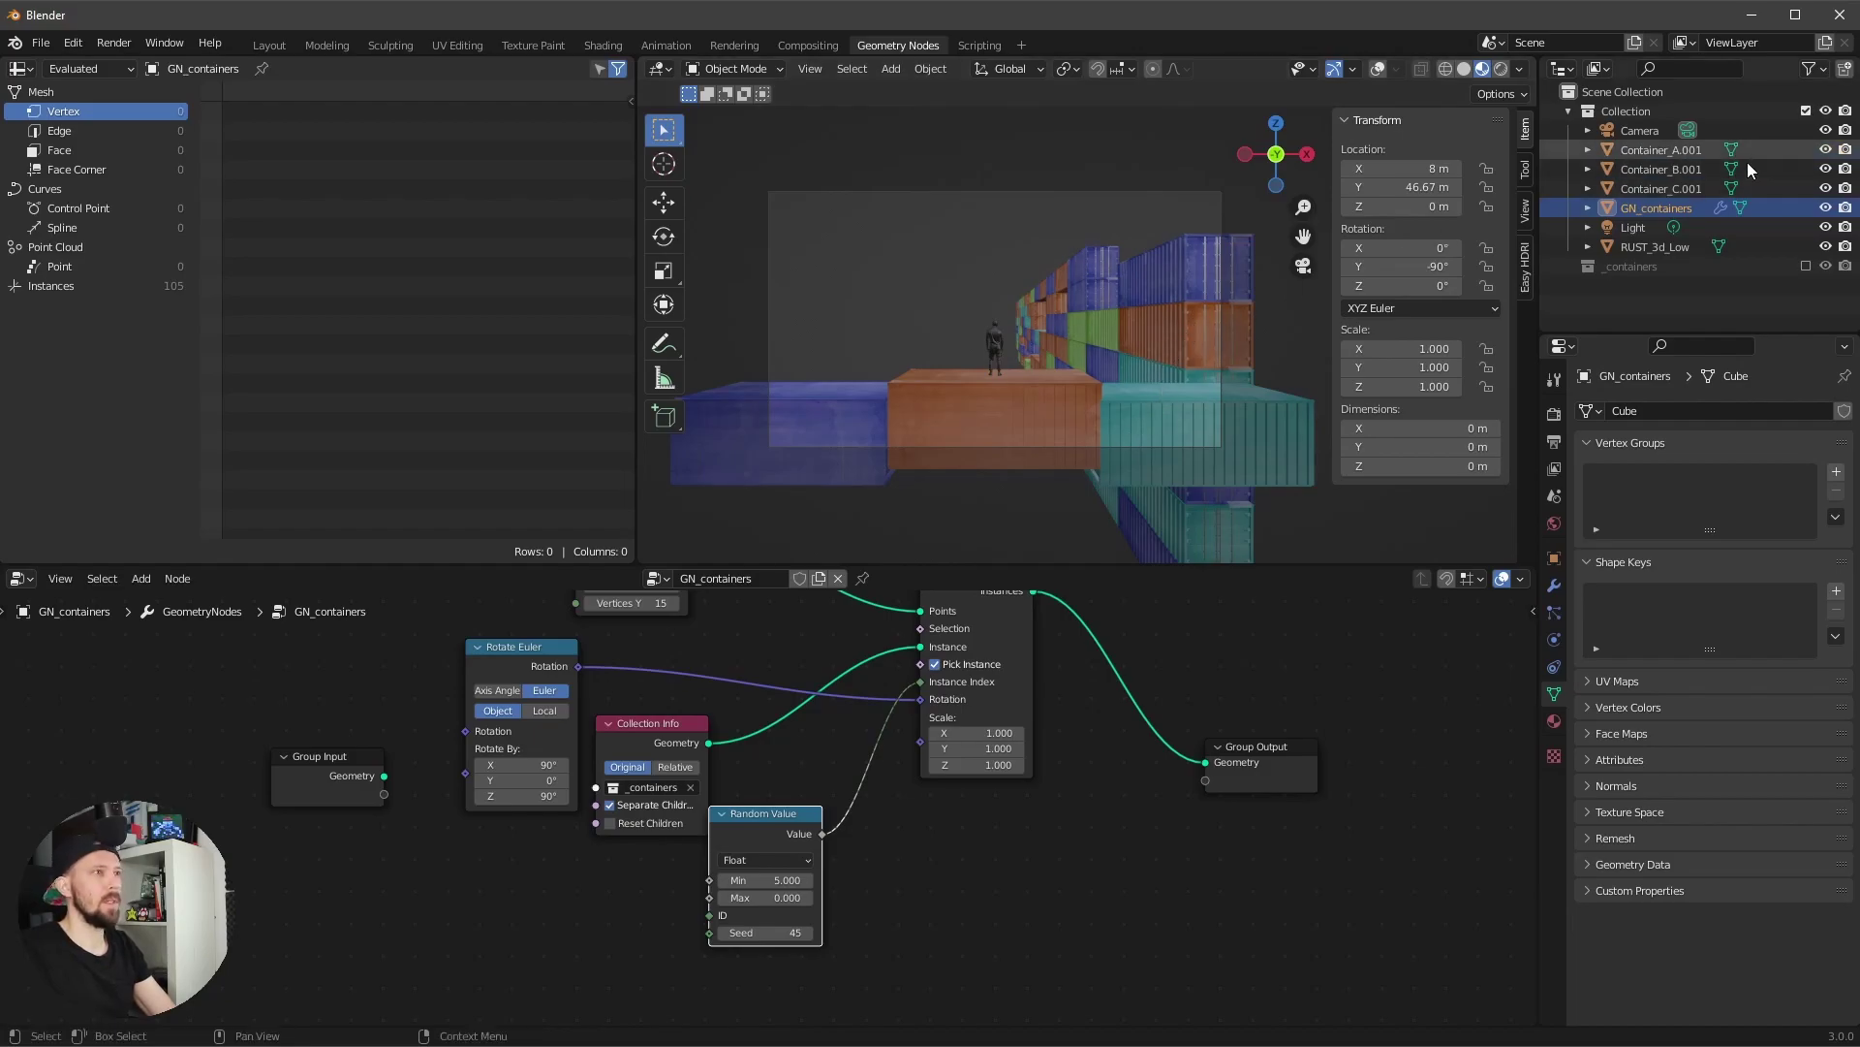
- Duplicate the GN_containers wall in place and set the copy's X location to -8 m
key("shift+d")
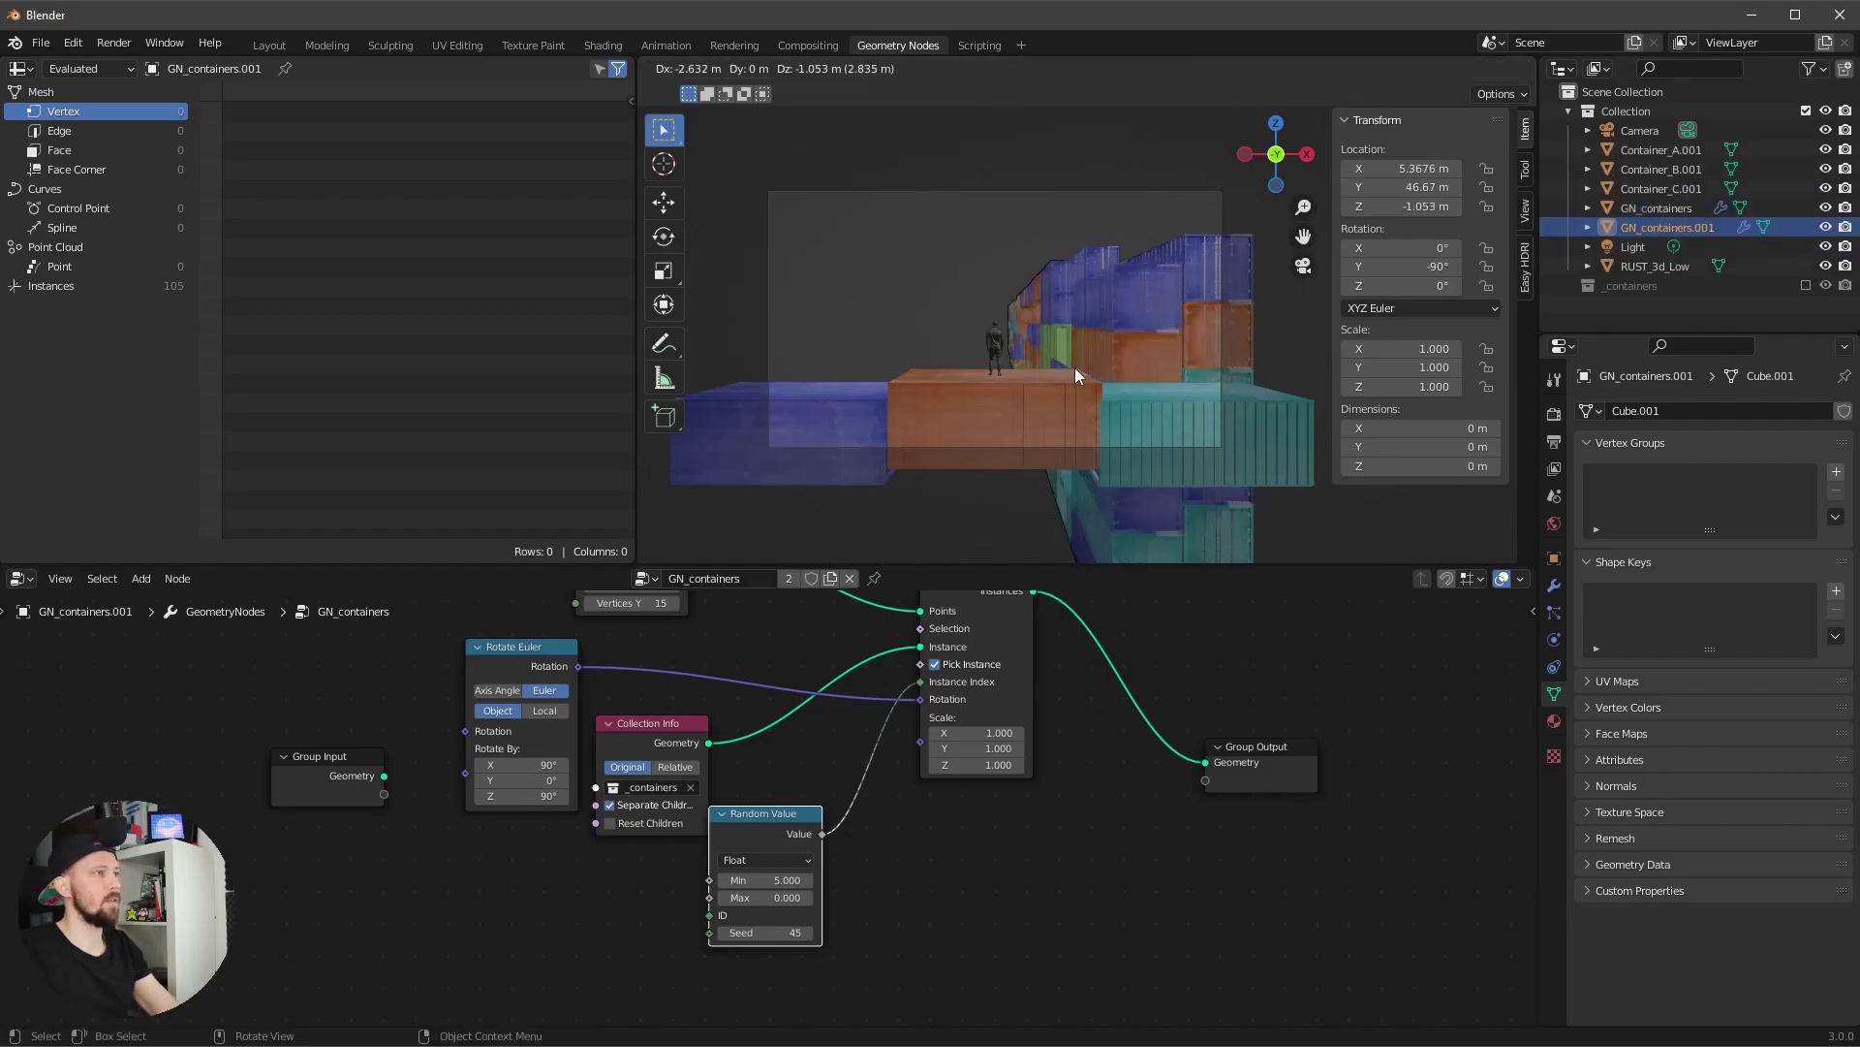
right_click(1074, 368)
double_click(1414, 171)
key("Home")
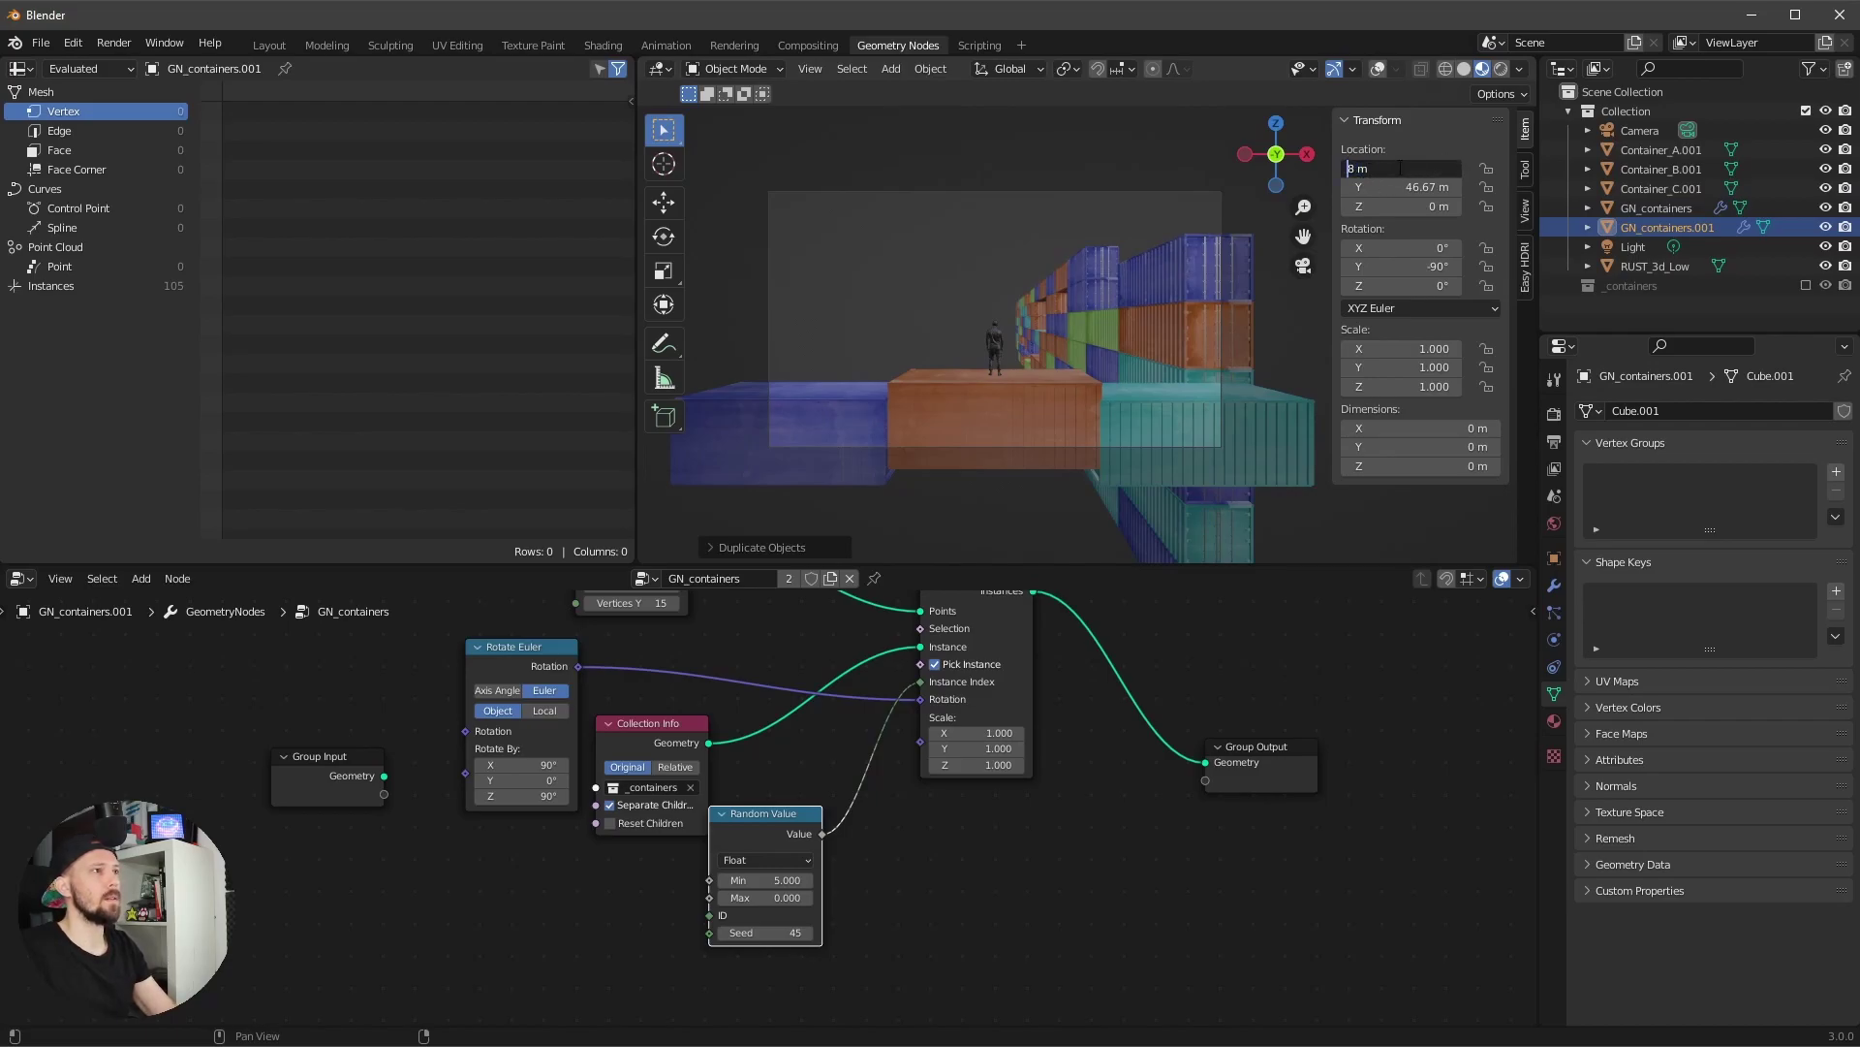
type("-")
key("Return")
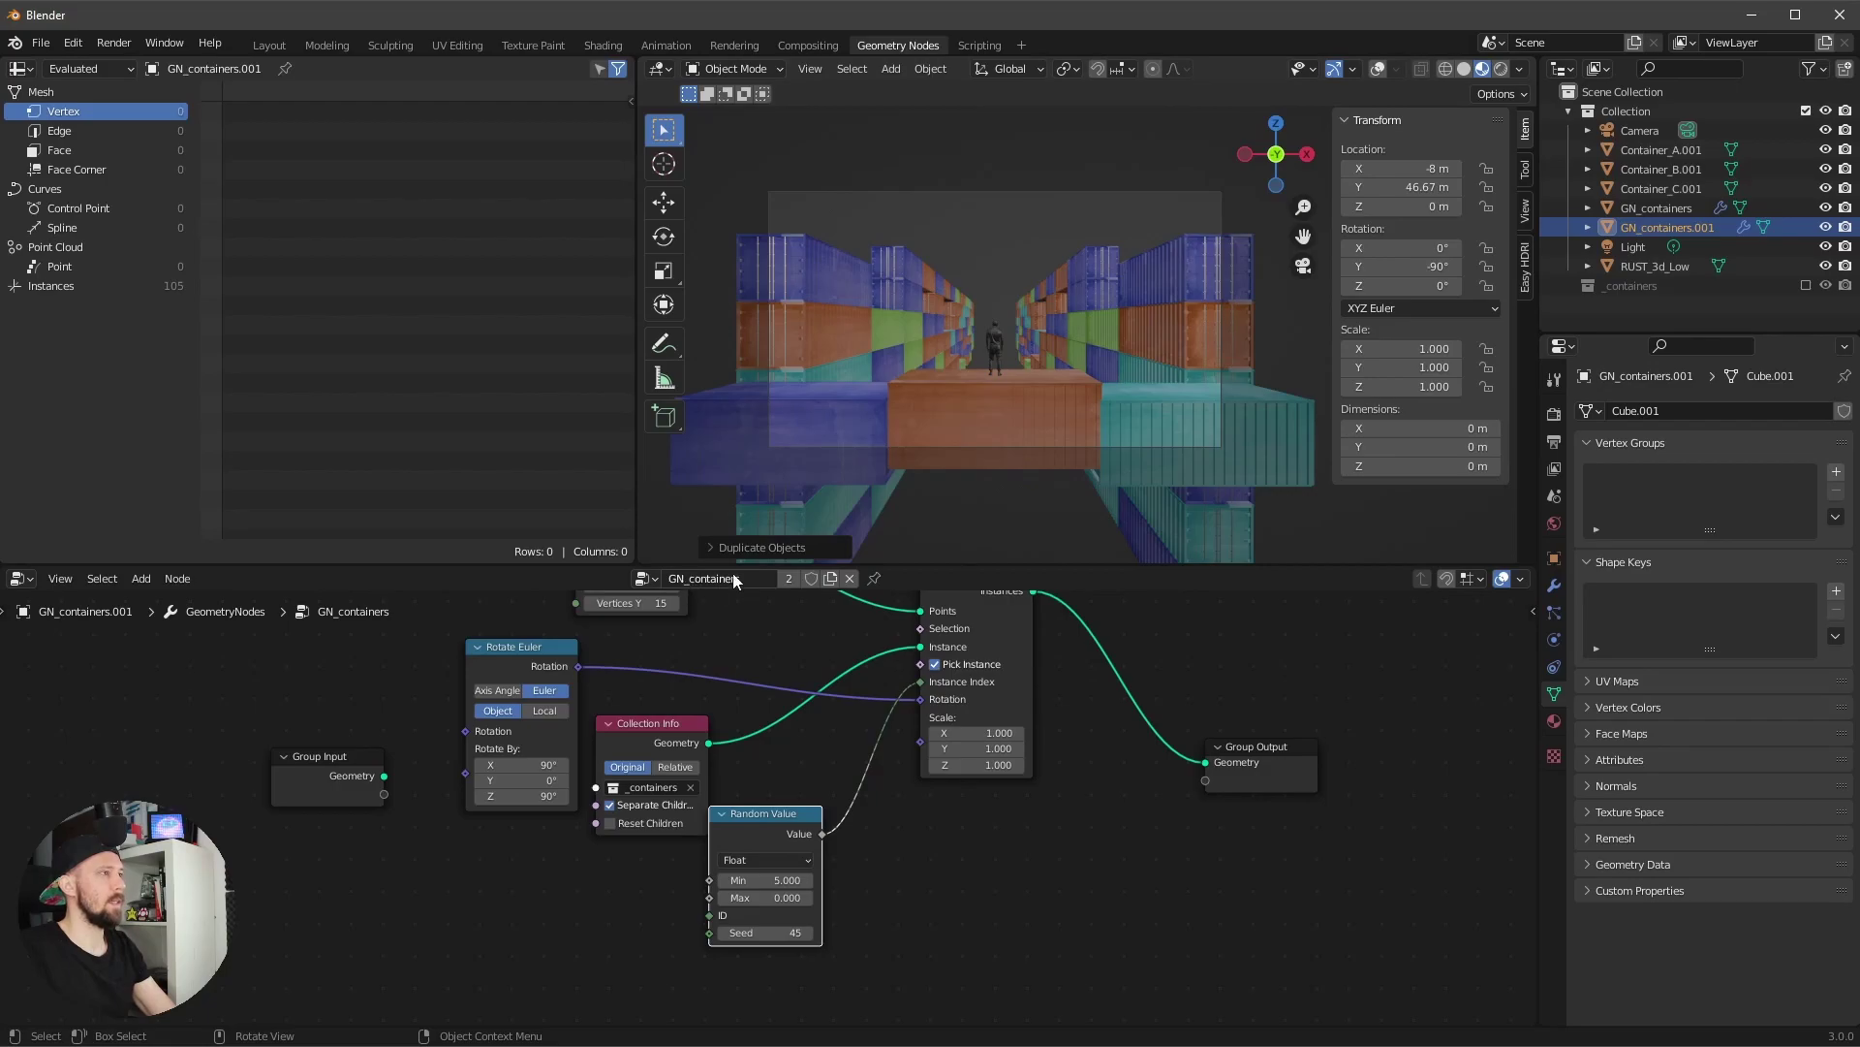
- Make the duplicated wall's geometry node group single-user and set its Random Value seed to 71
left_click(829, 578)
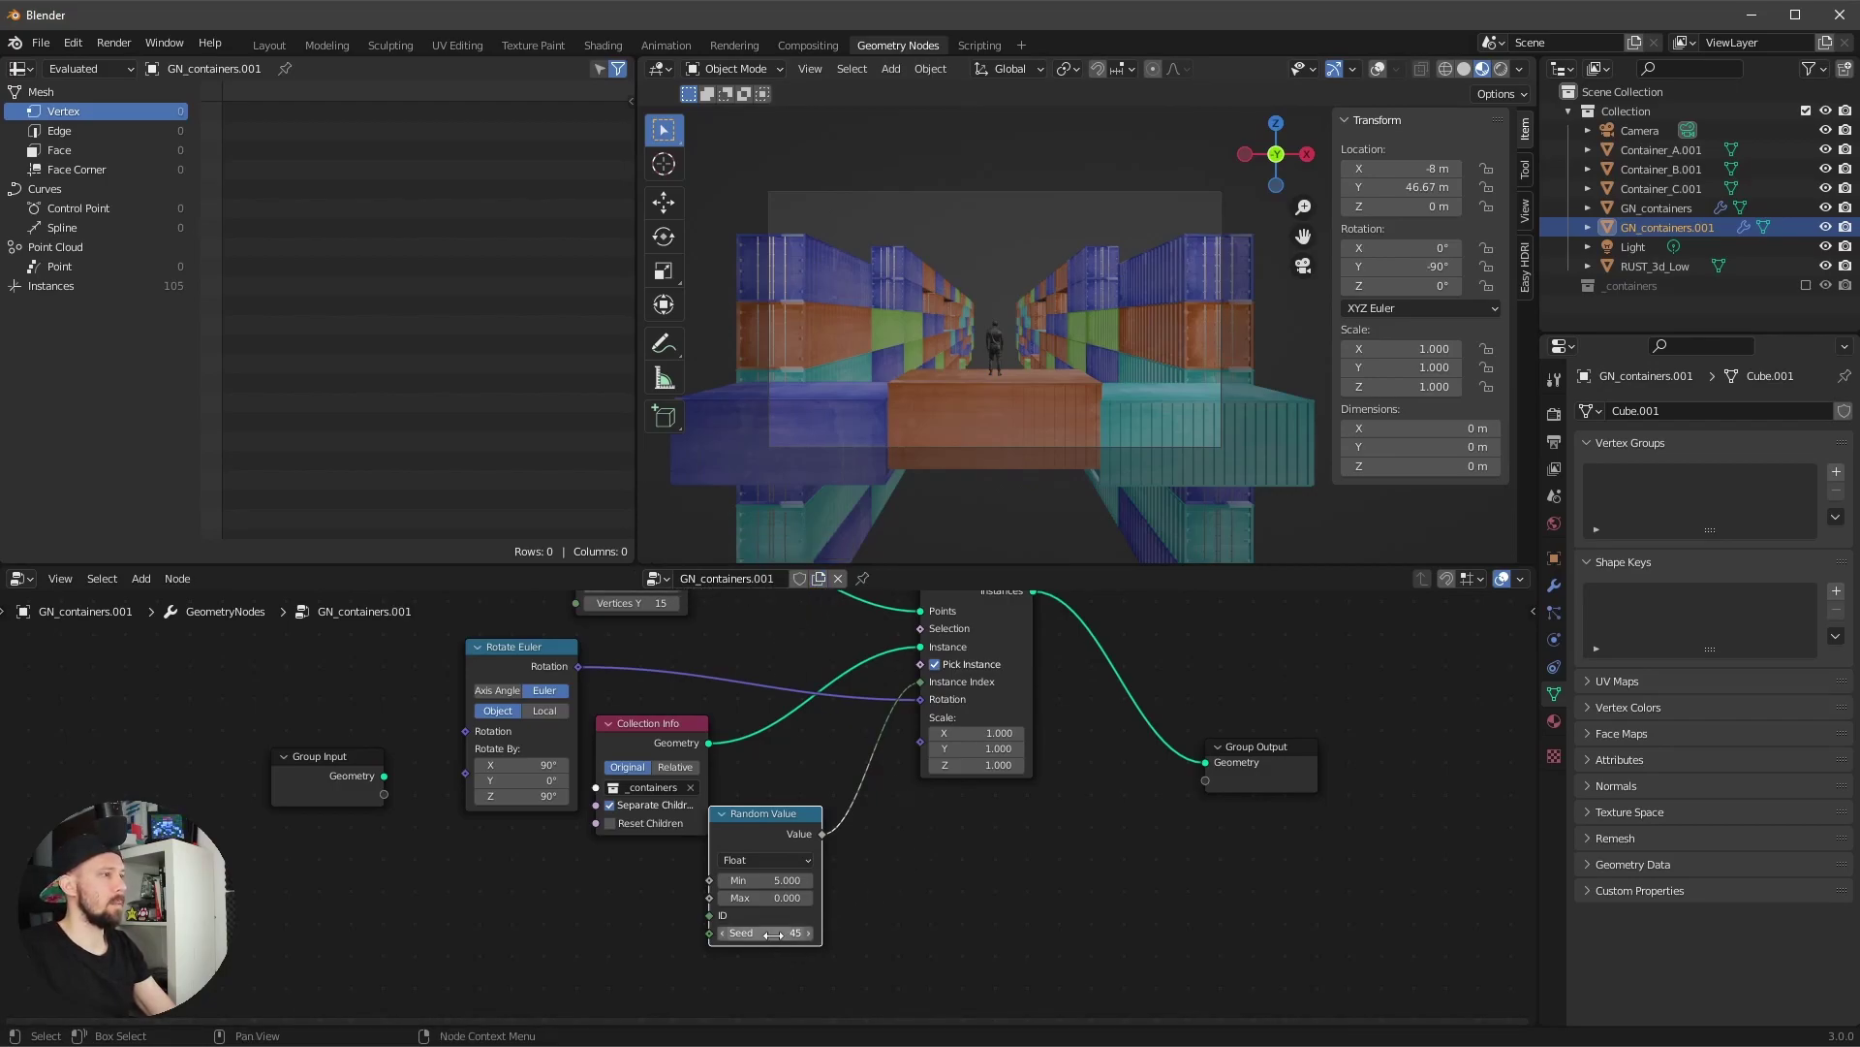
mouse_move(791, 932)
left_mouse_down()
mouse_move(826, 932)
mouse_move(790, 931)
mouse_move(806, 931)
left_mouse_up()
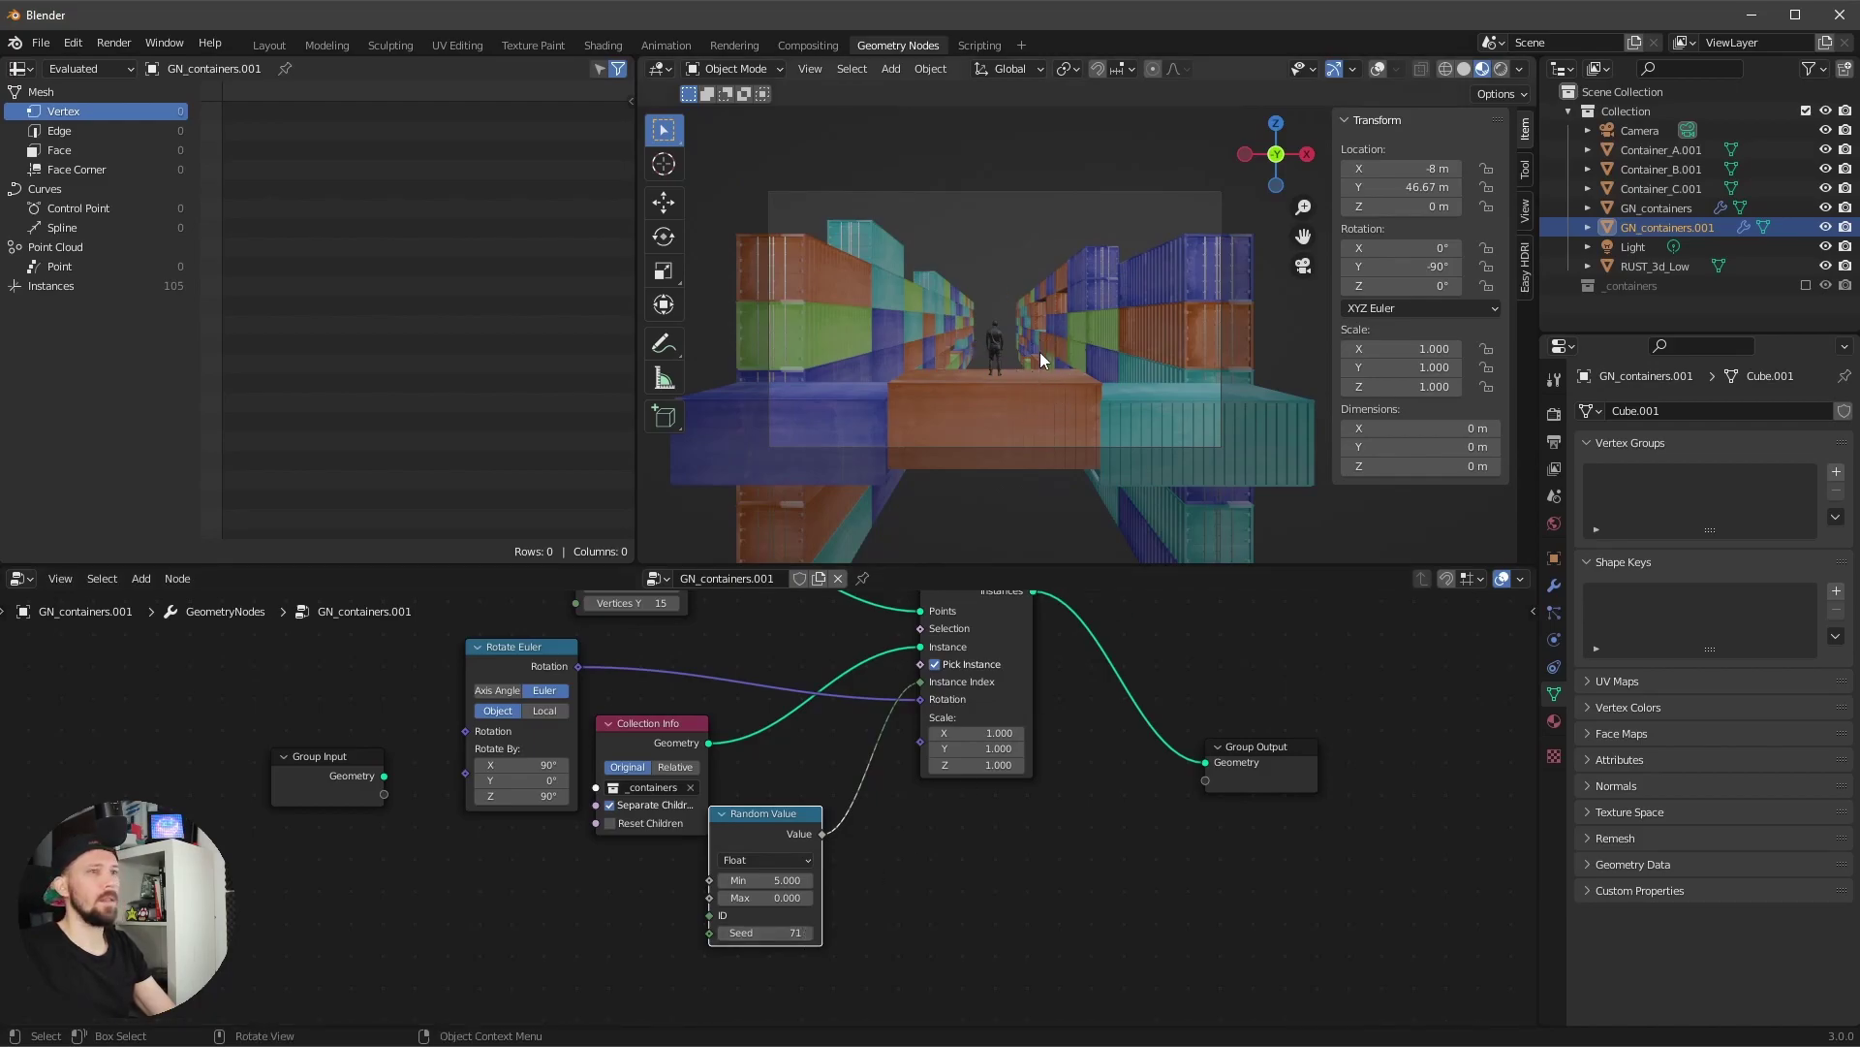
- Import the FBX model freepolygon (038).fbx.fbx from the ASSETS folder of the 07_harbour project
left_click(40, 43)
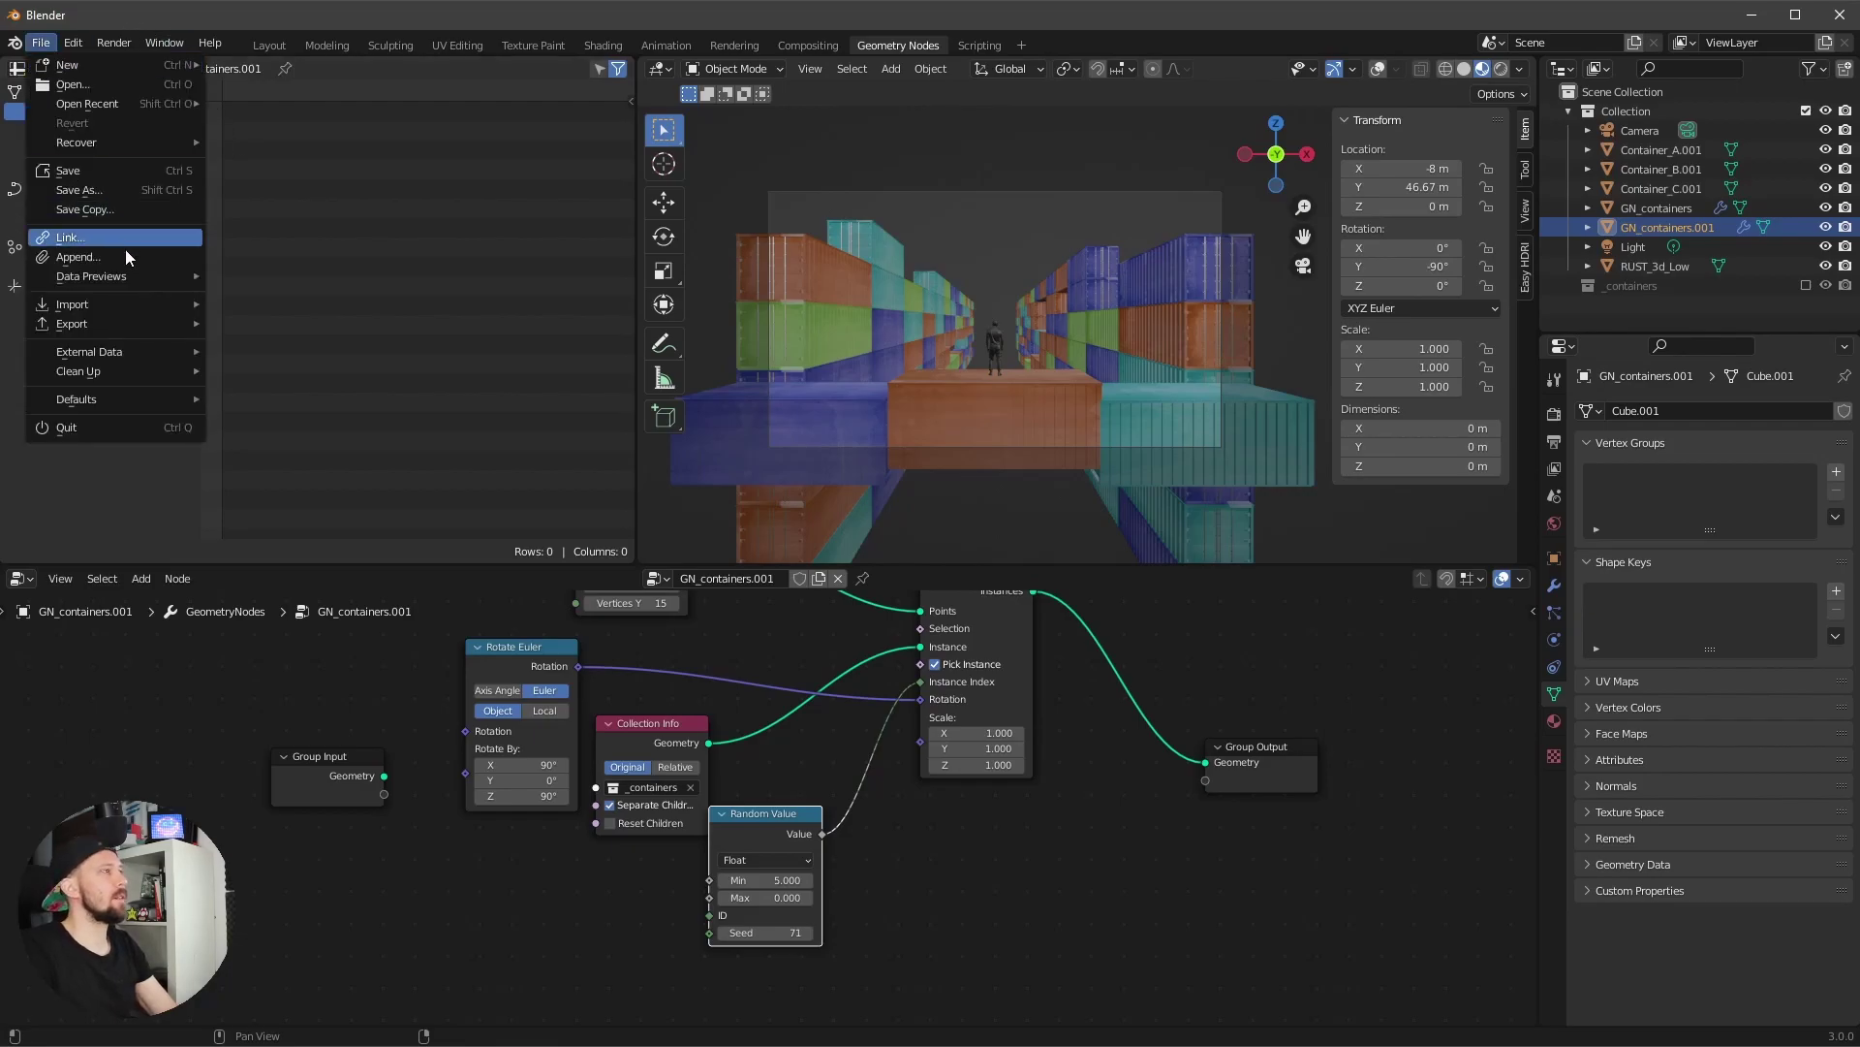
mouse_move(107, 301)
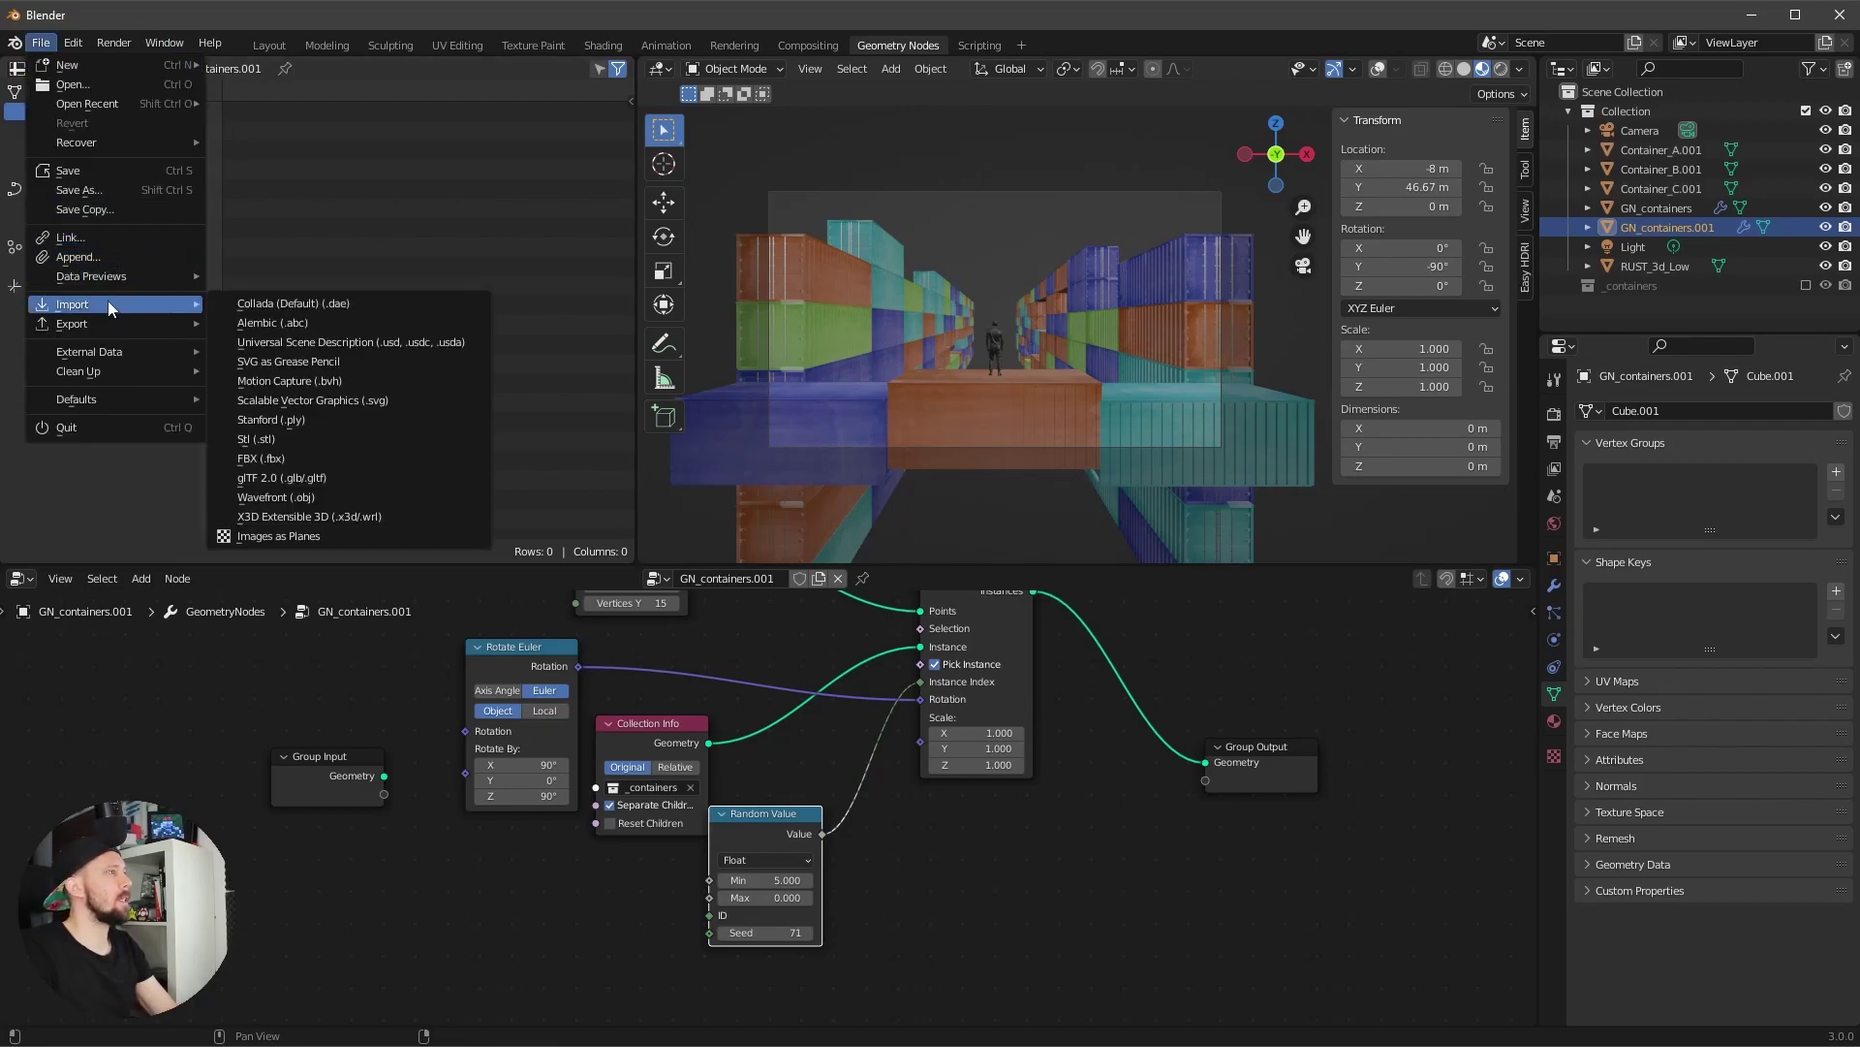
left_click(310, 457)
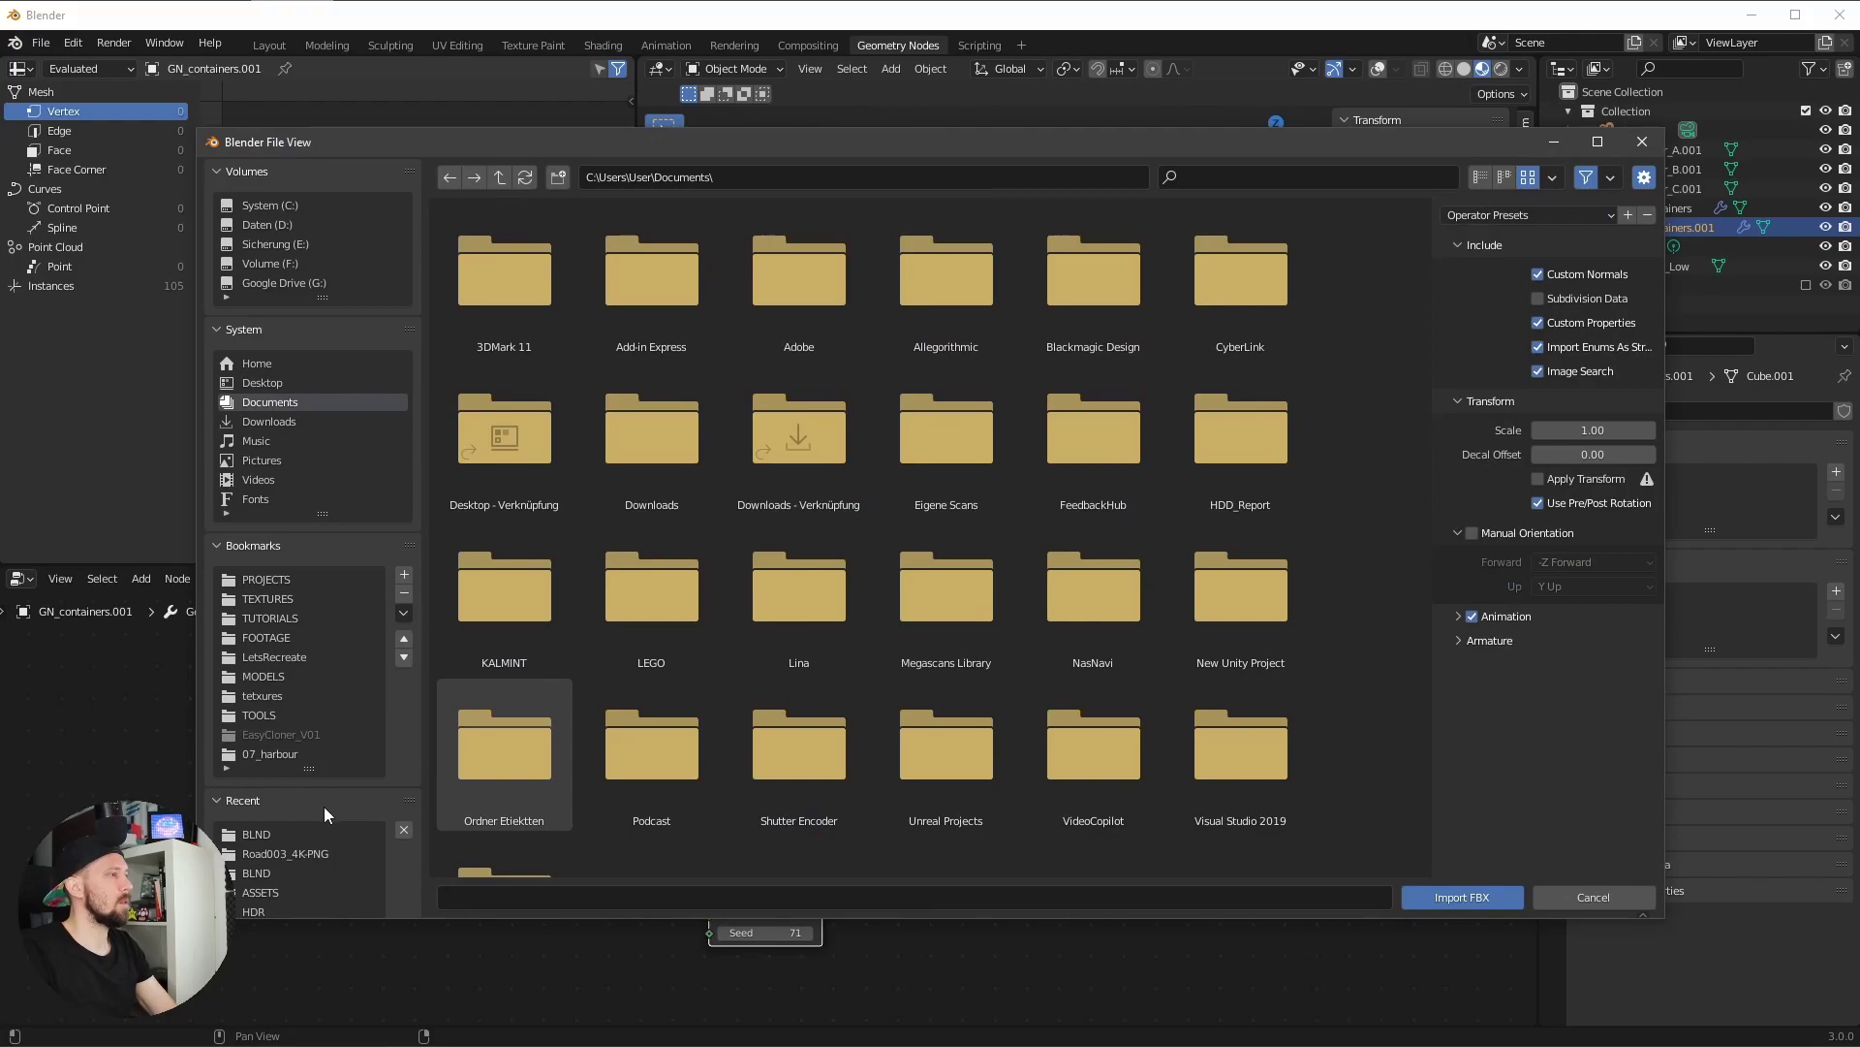
left_click(291, 754)
double_click(521, 271)
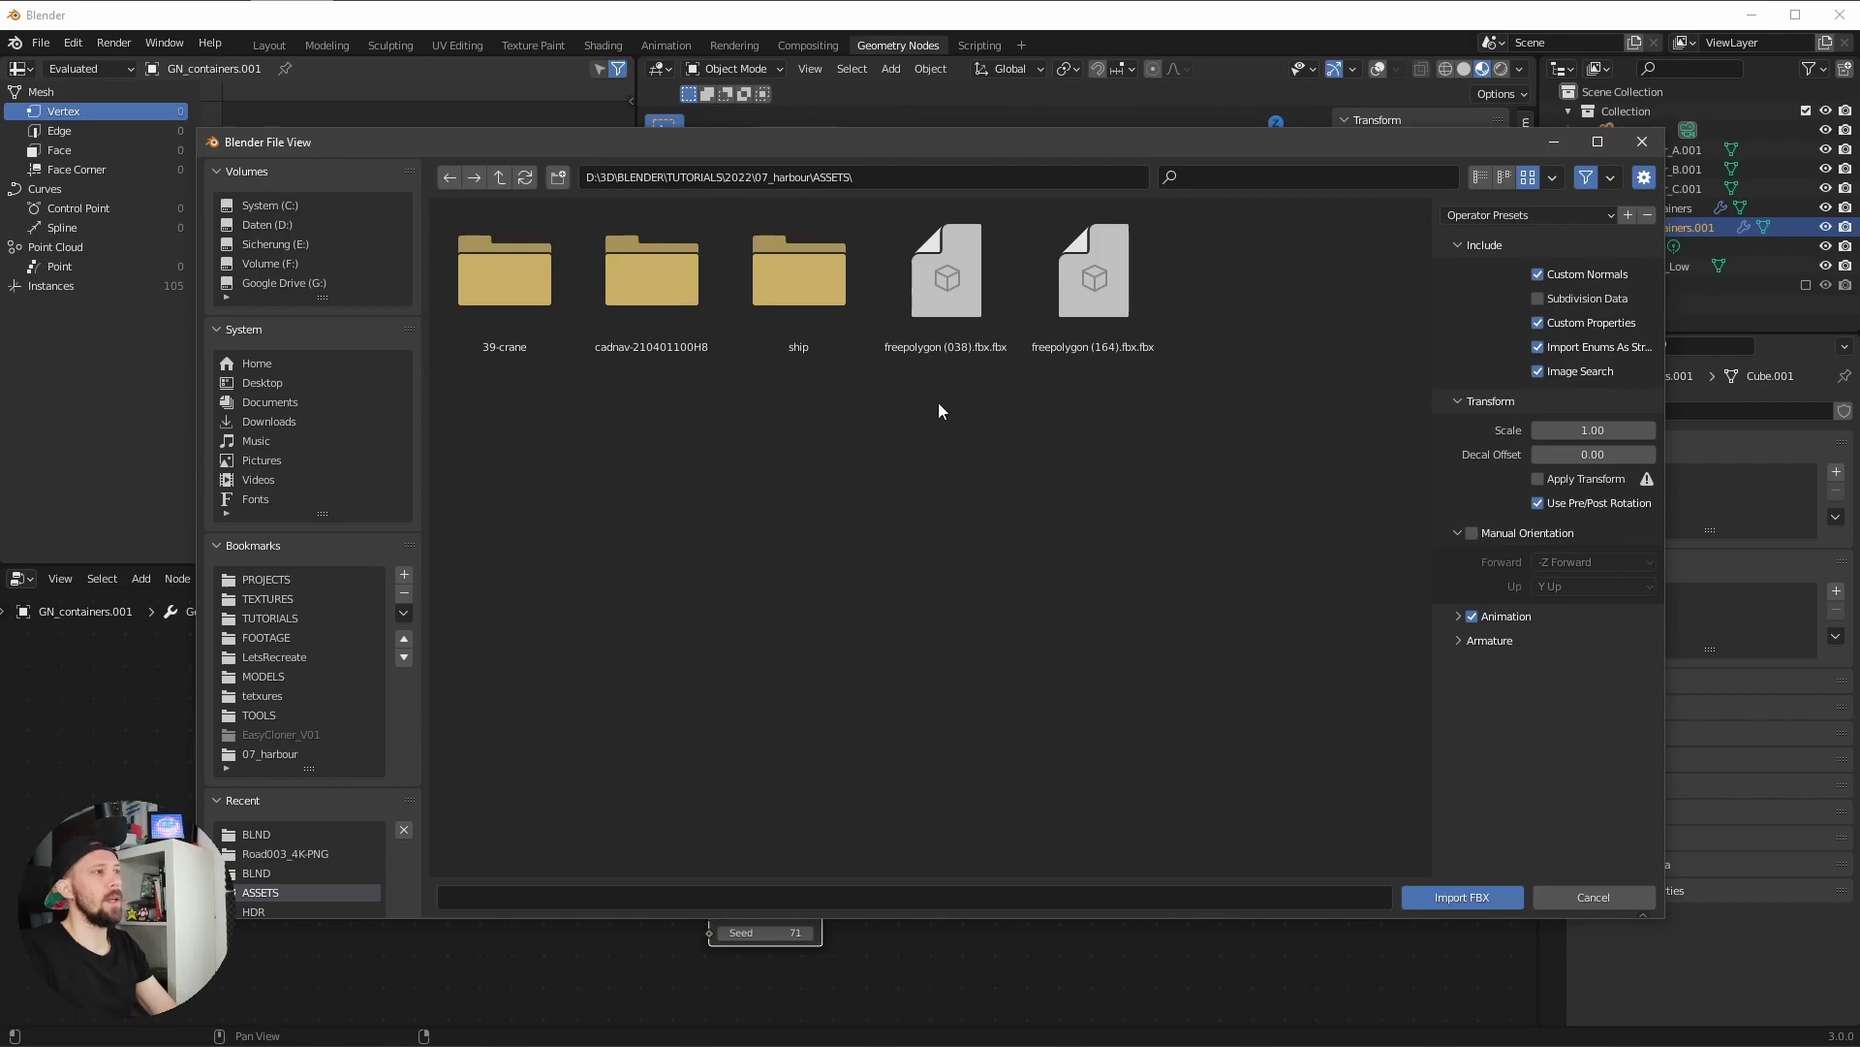
double_click(950, 285)
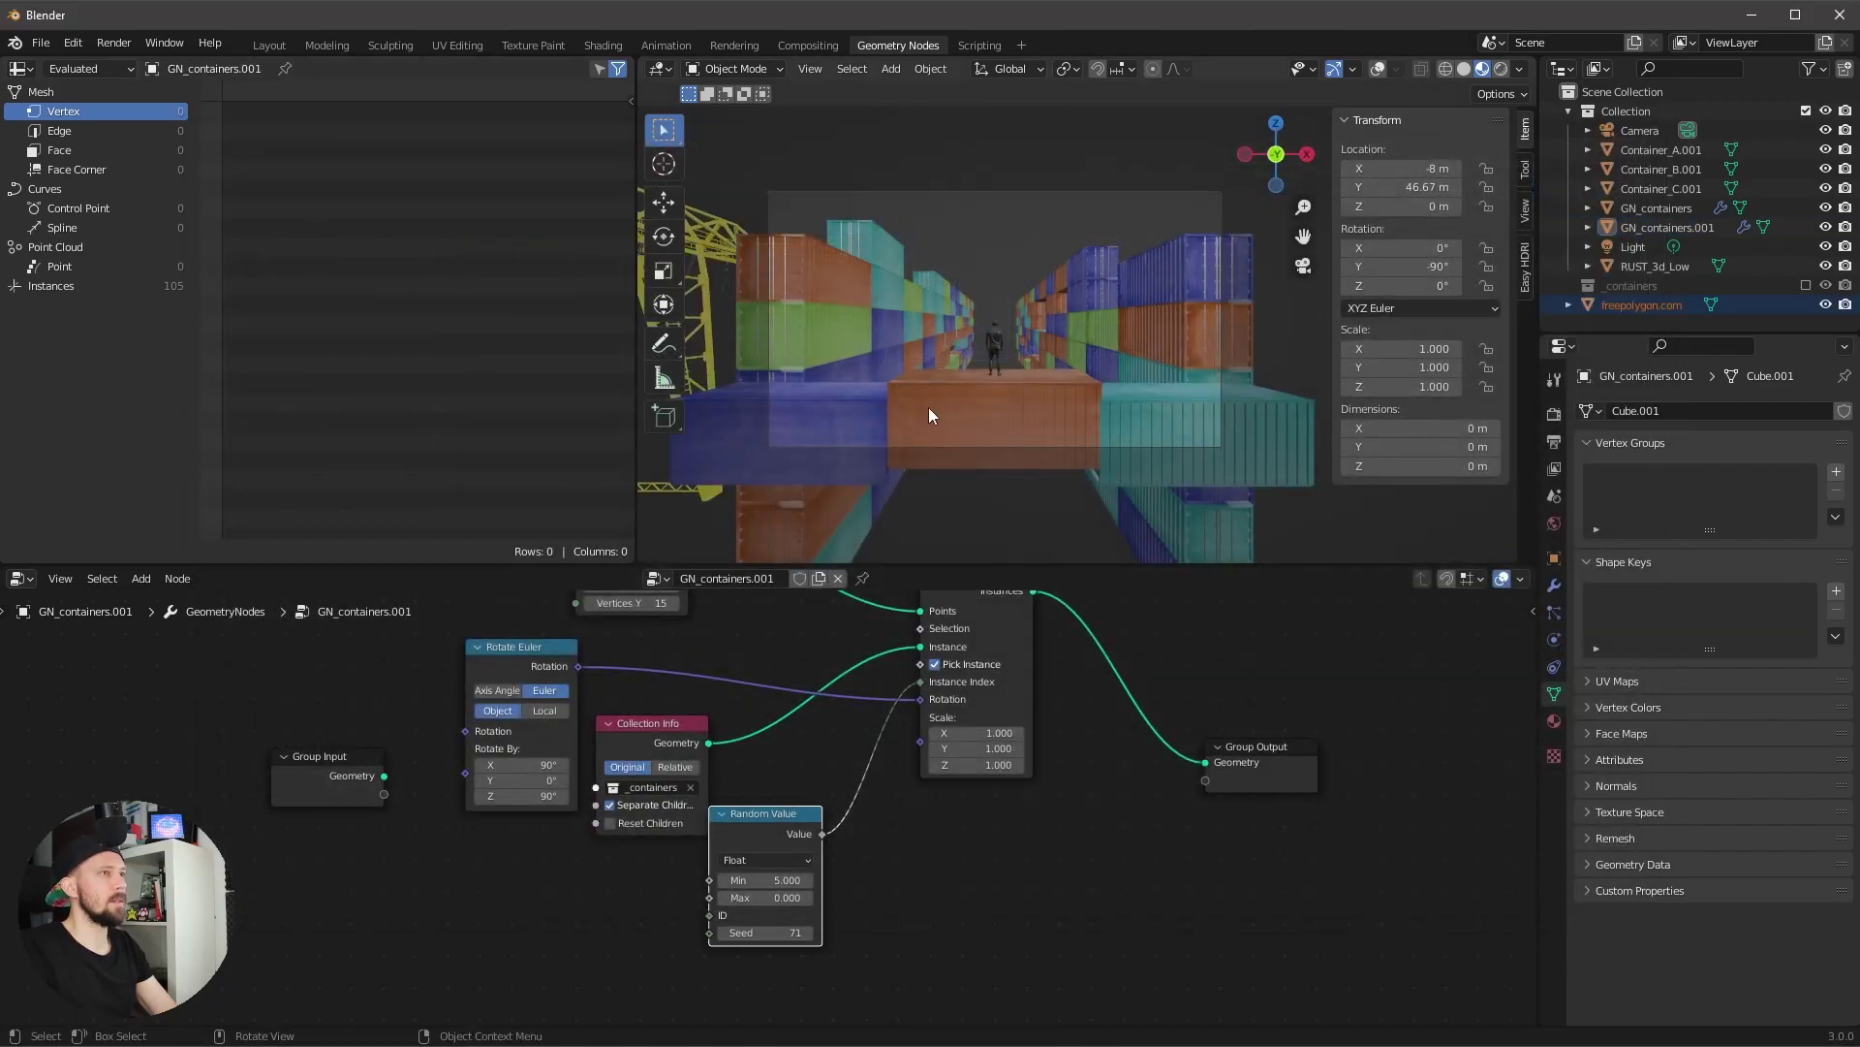
- Turn on the viewport overlays and set the imported crane's origin to its geometry
left_click(1638, 304)
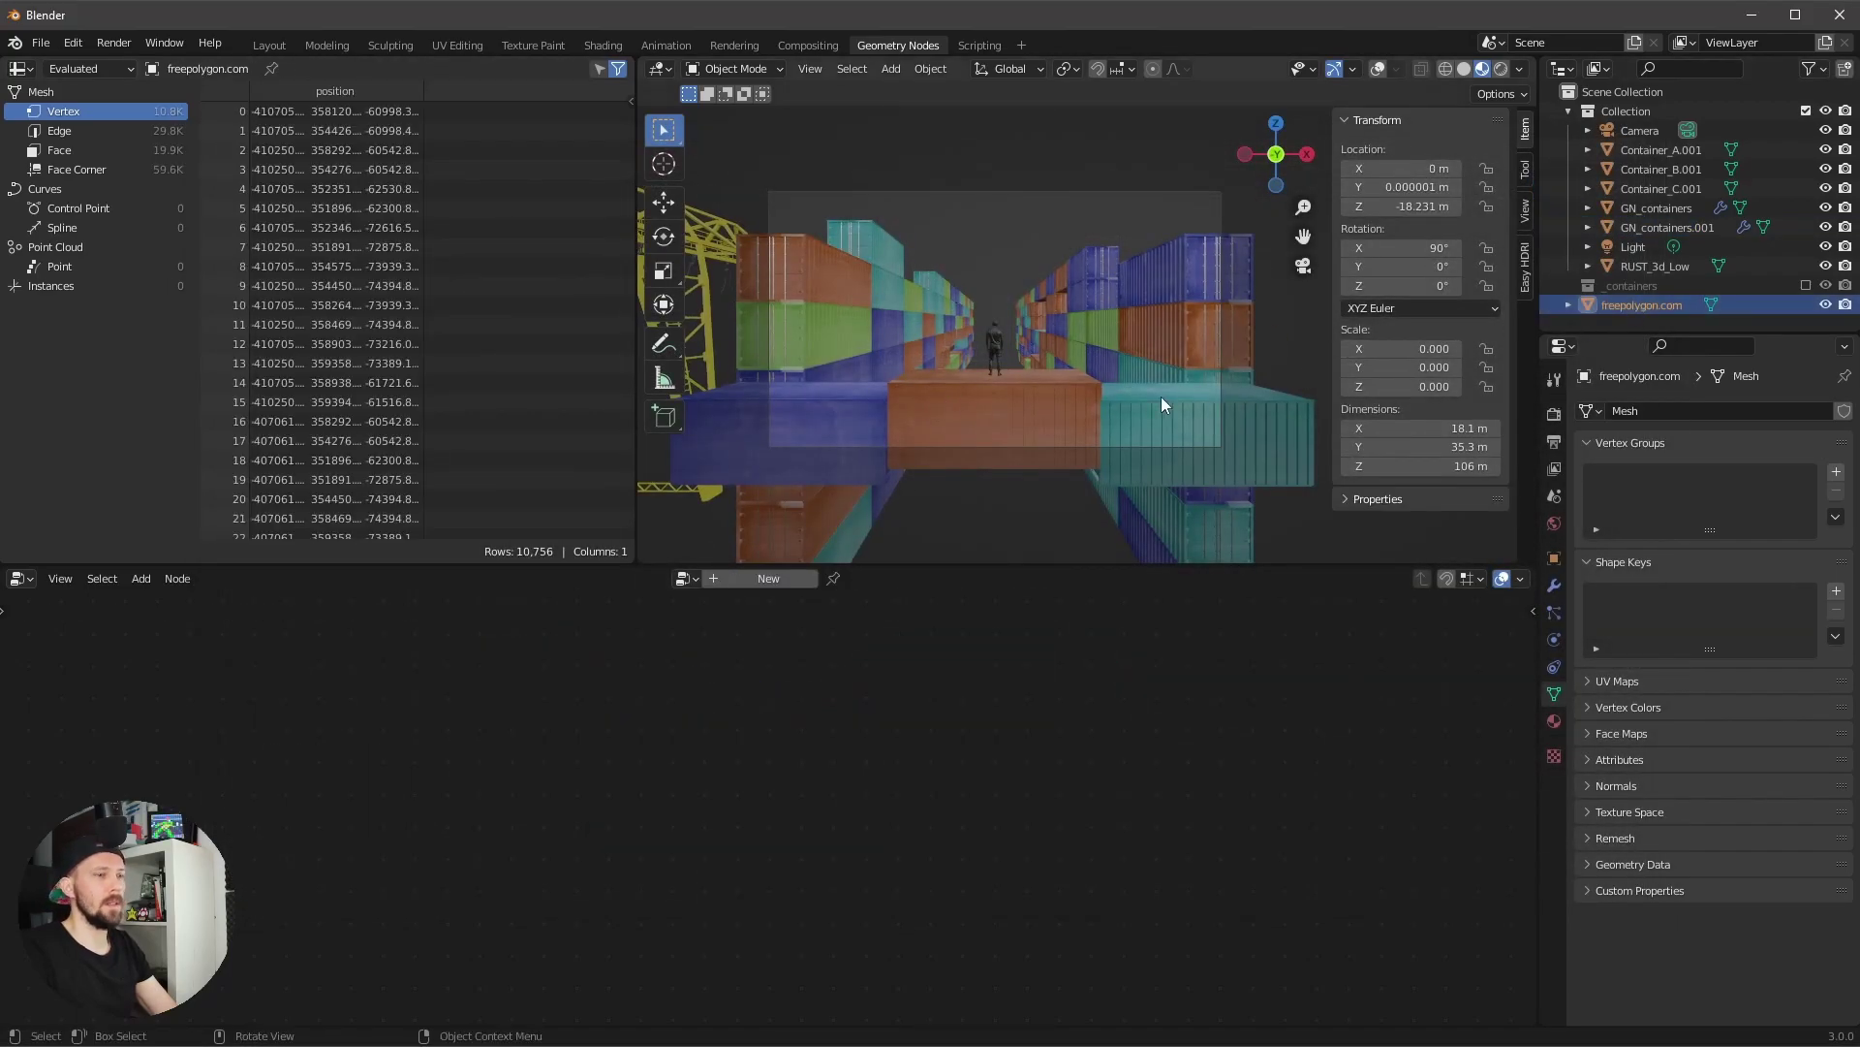
key("KP_Decimal")
middle_click_drag(969, 293, 839, 395)
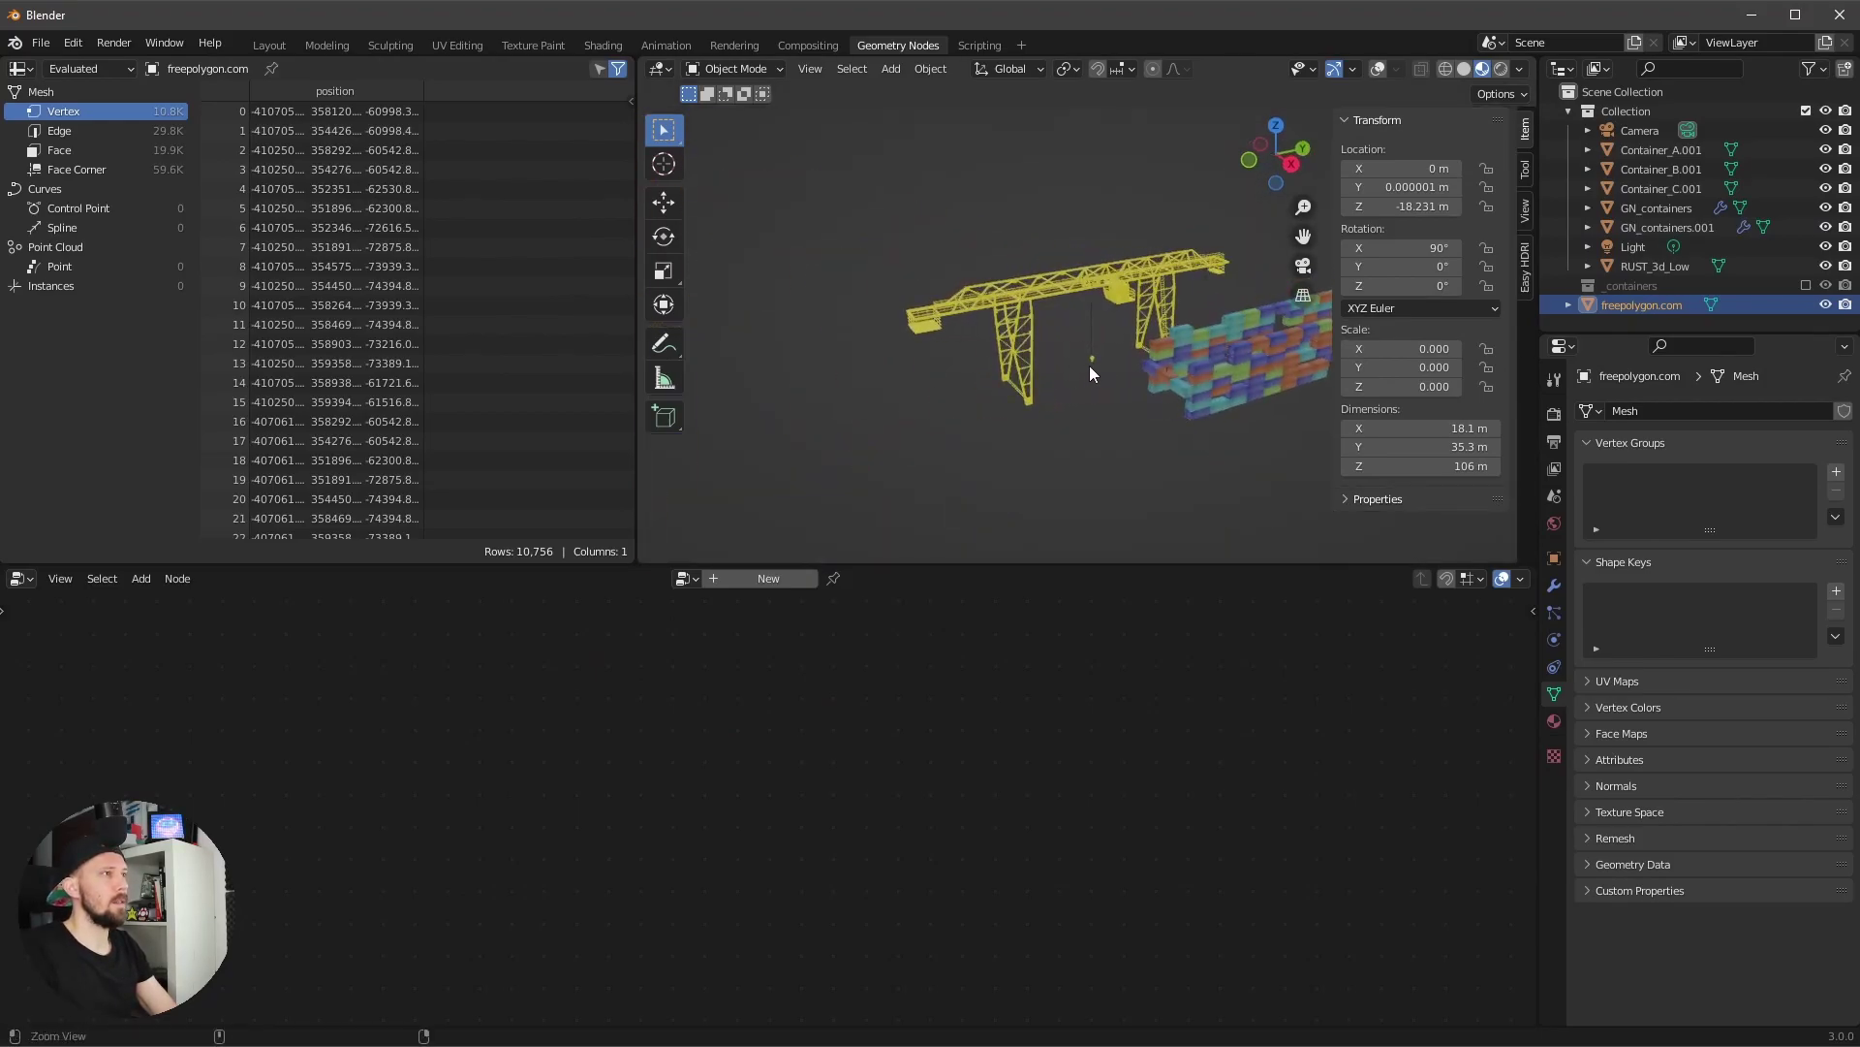
scroll(1101, 376, "up", 4)
scroll(1102, 376, "down", 2)
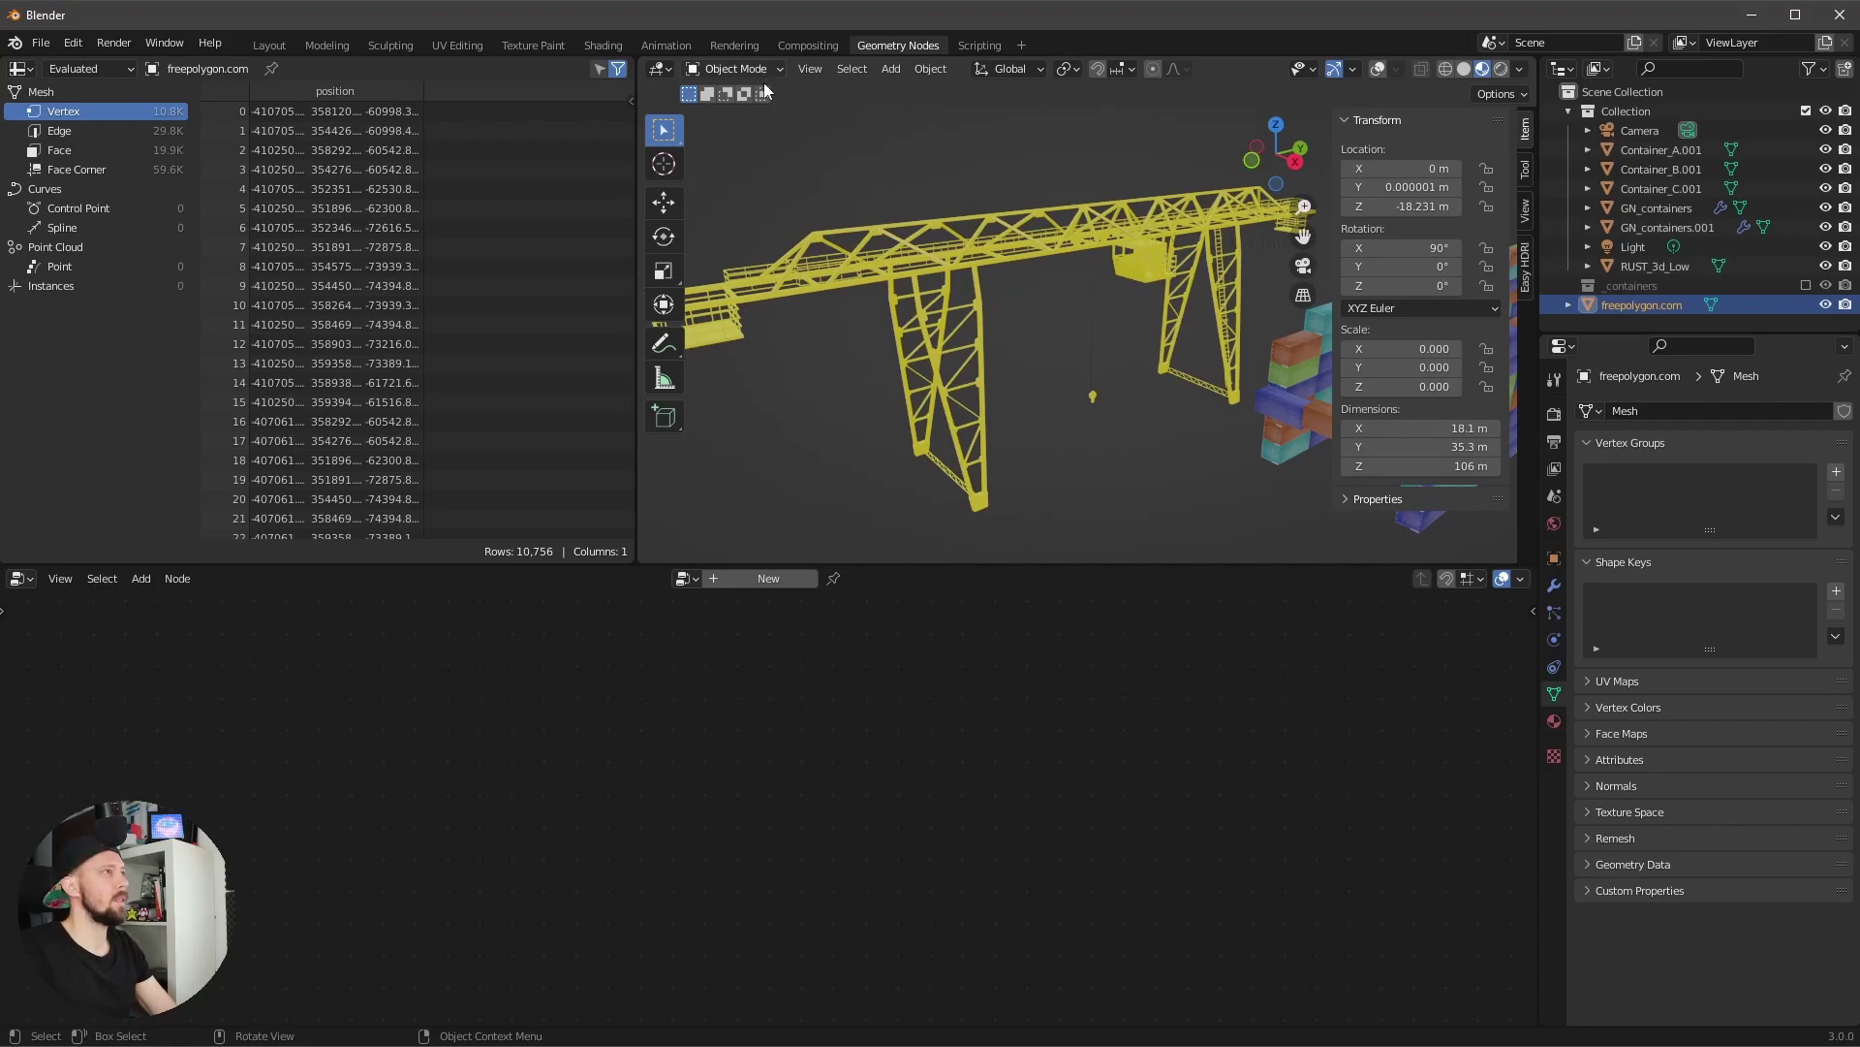
left_click(1386, 69)
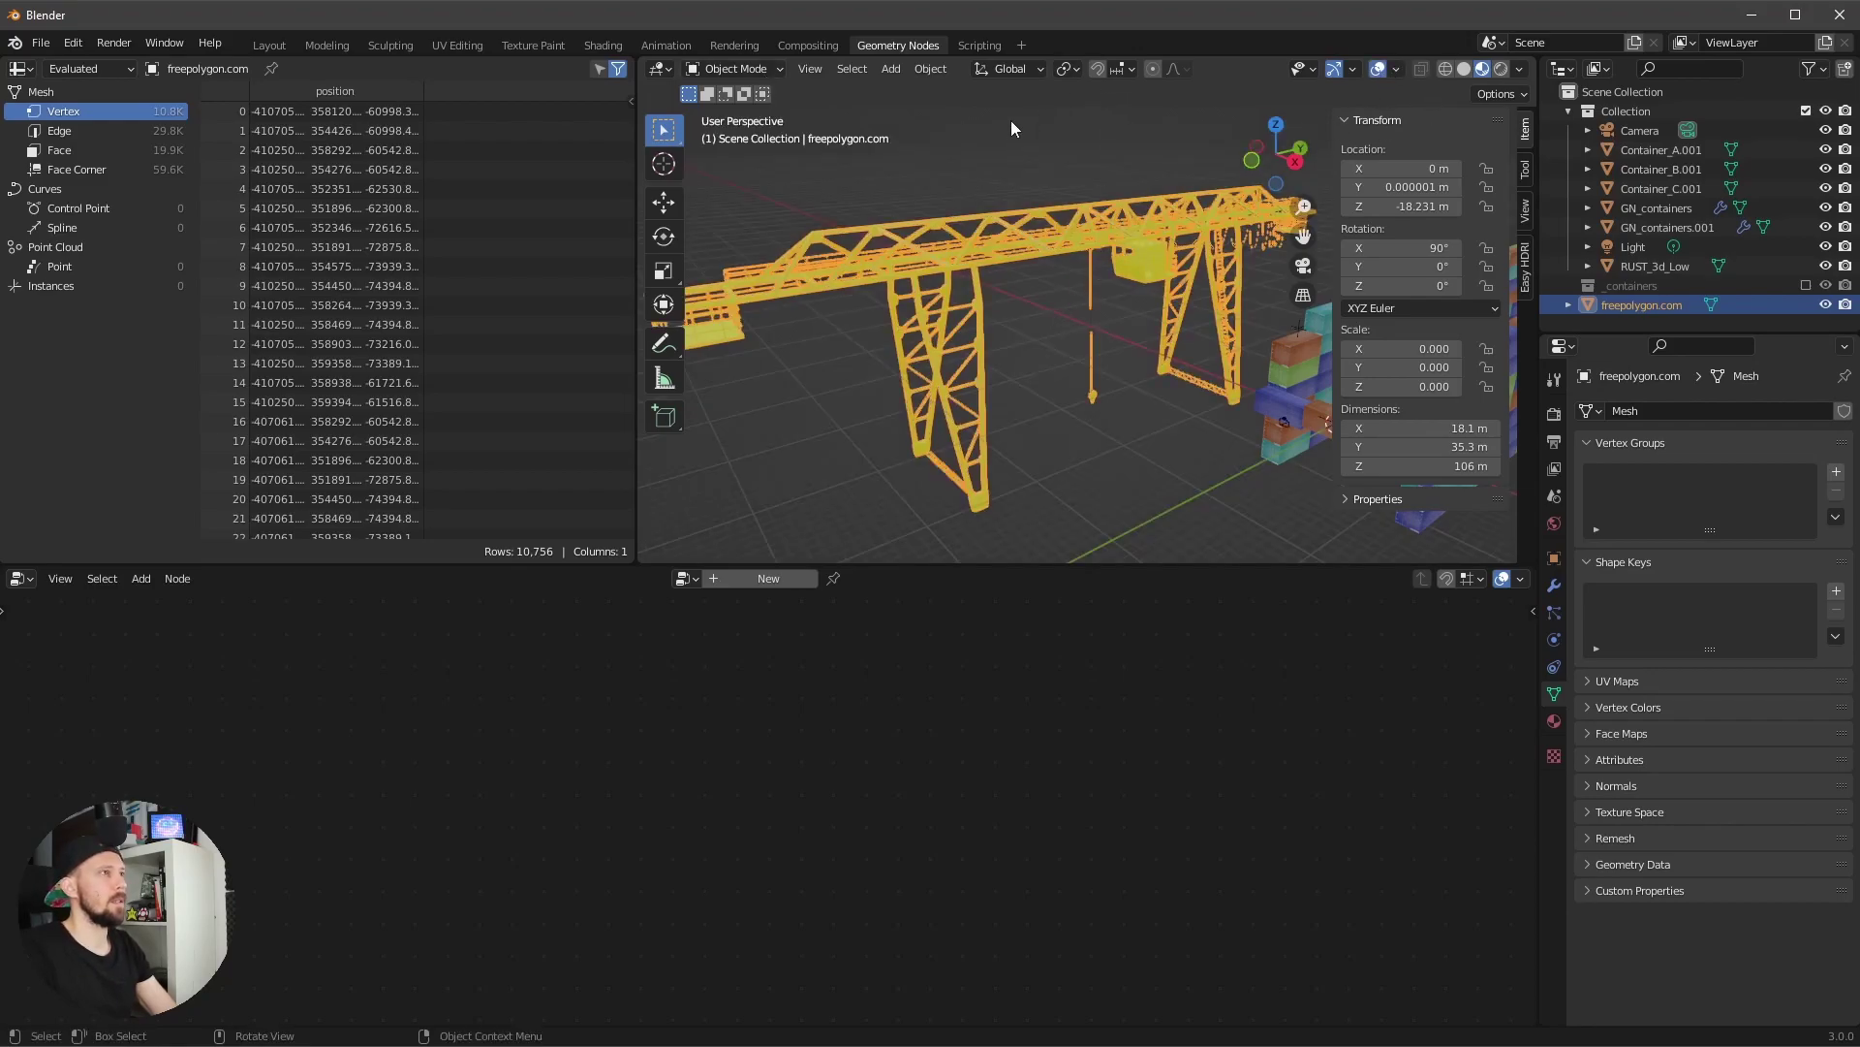
left_click(938, 73)
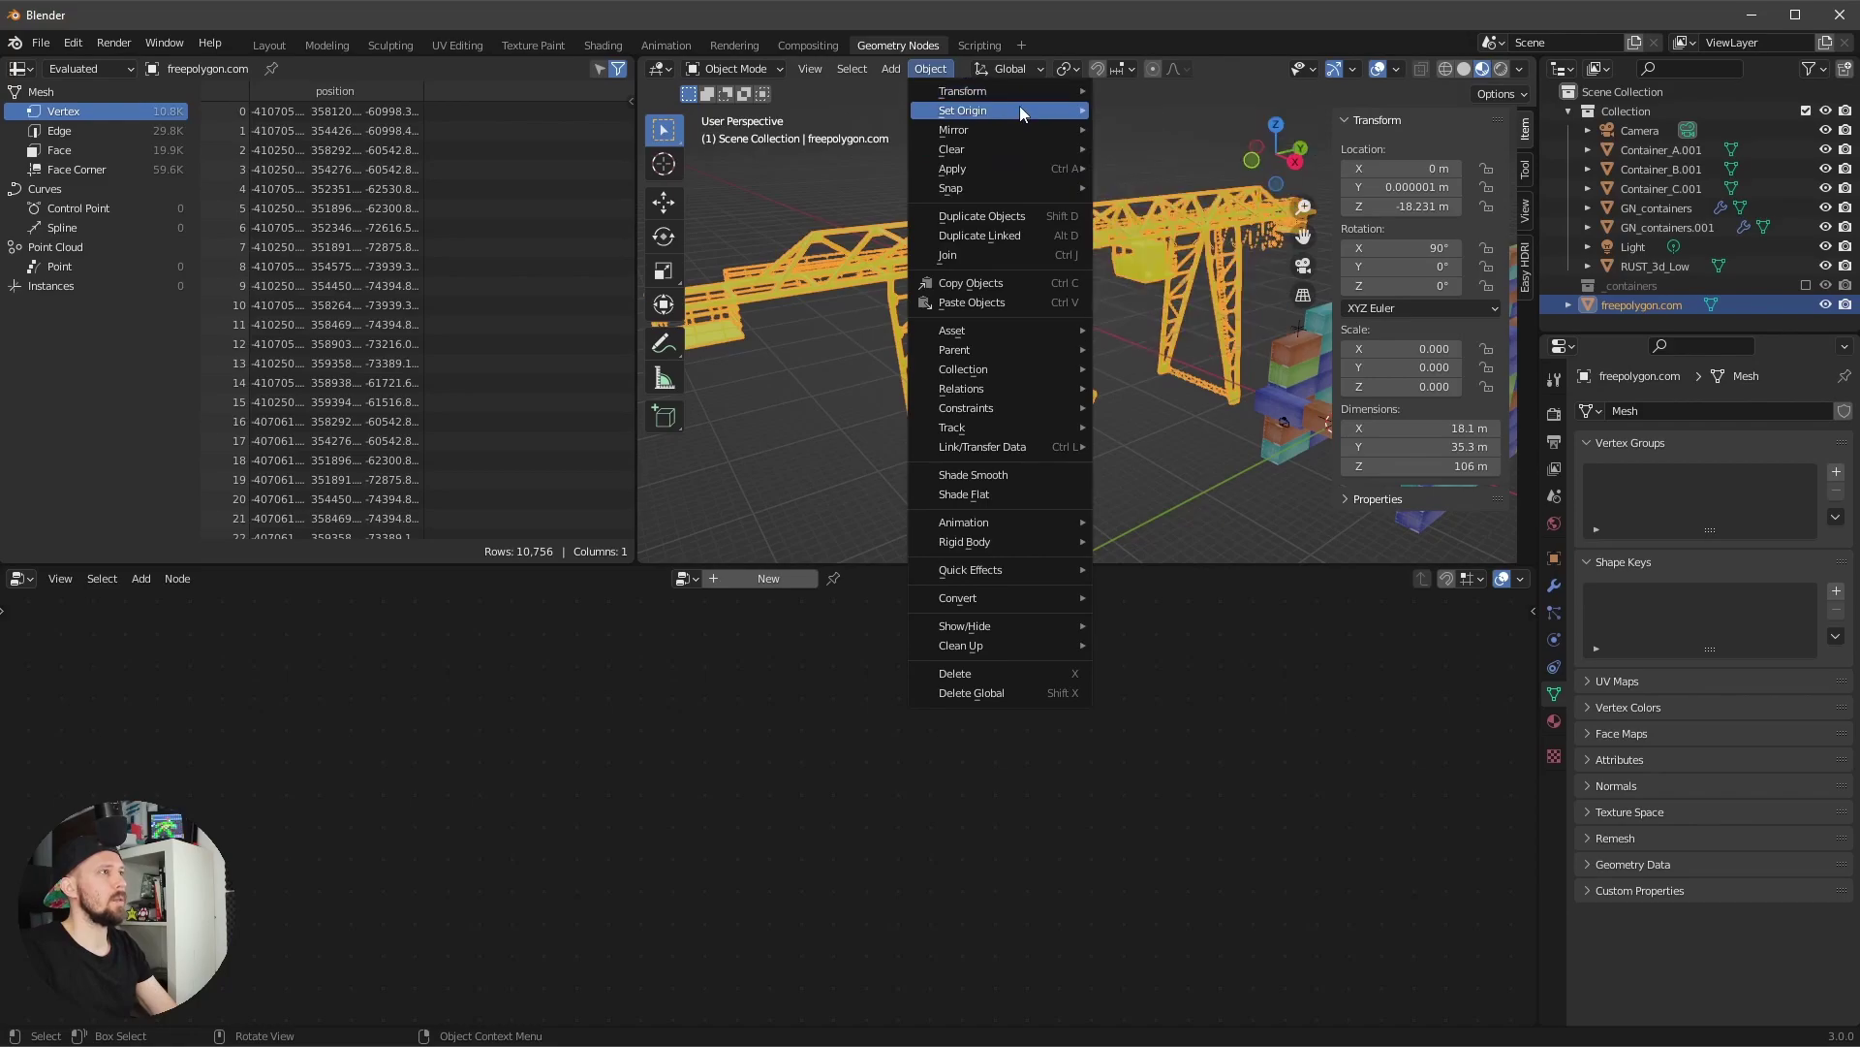
mouse_move(1019, 108)
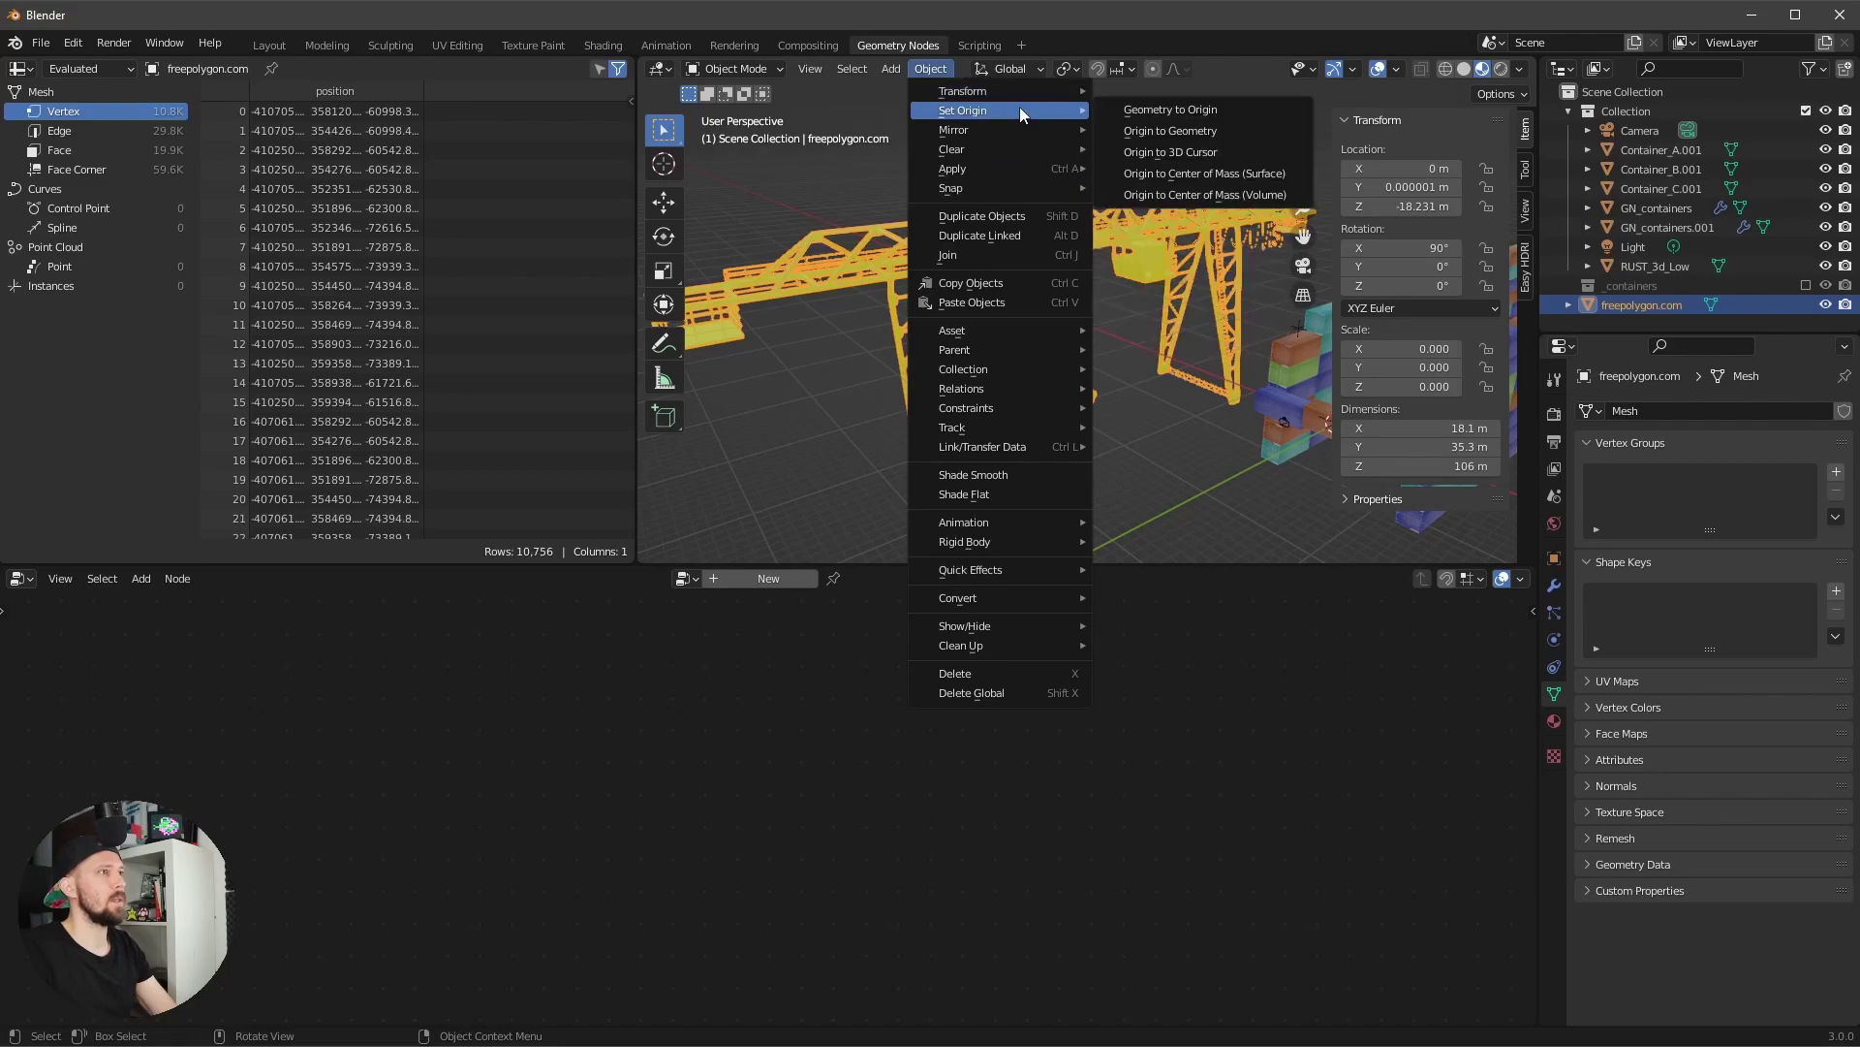
left_click(1219, 138)
- Set the crane's location to 0 m in X, Y and Z
left_click(1418, 166)
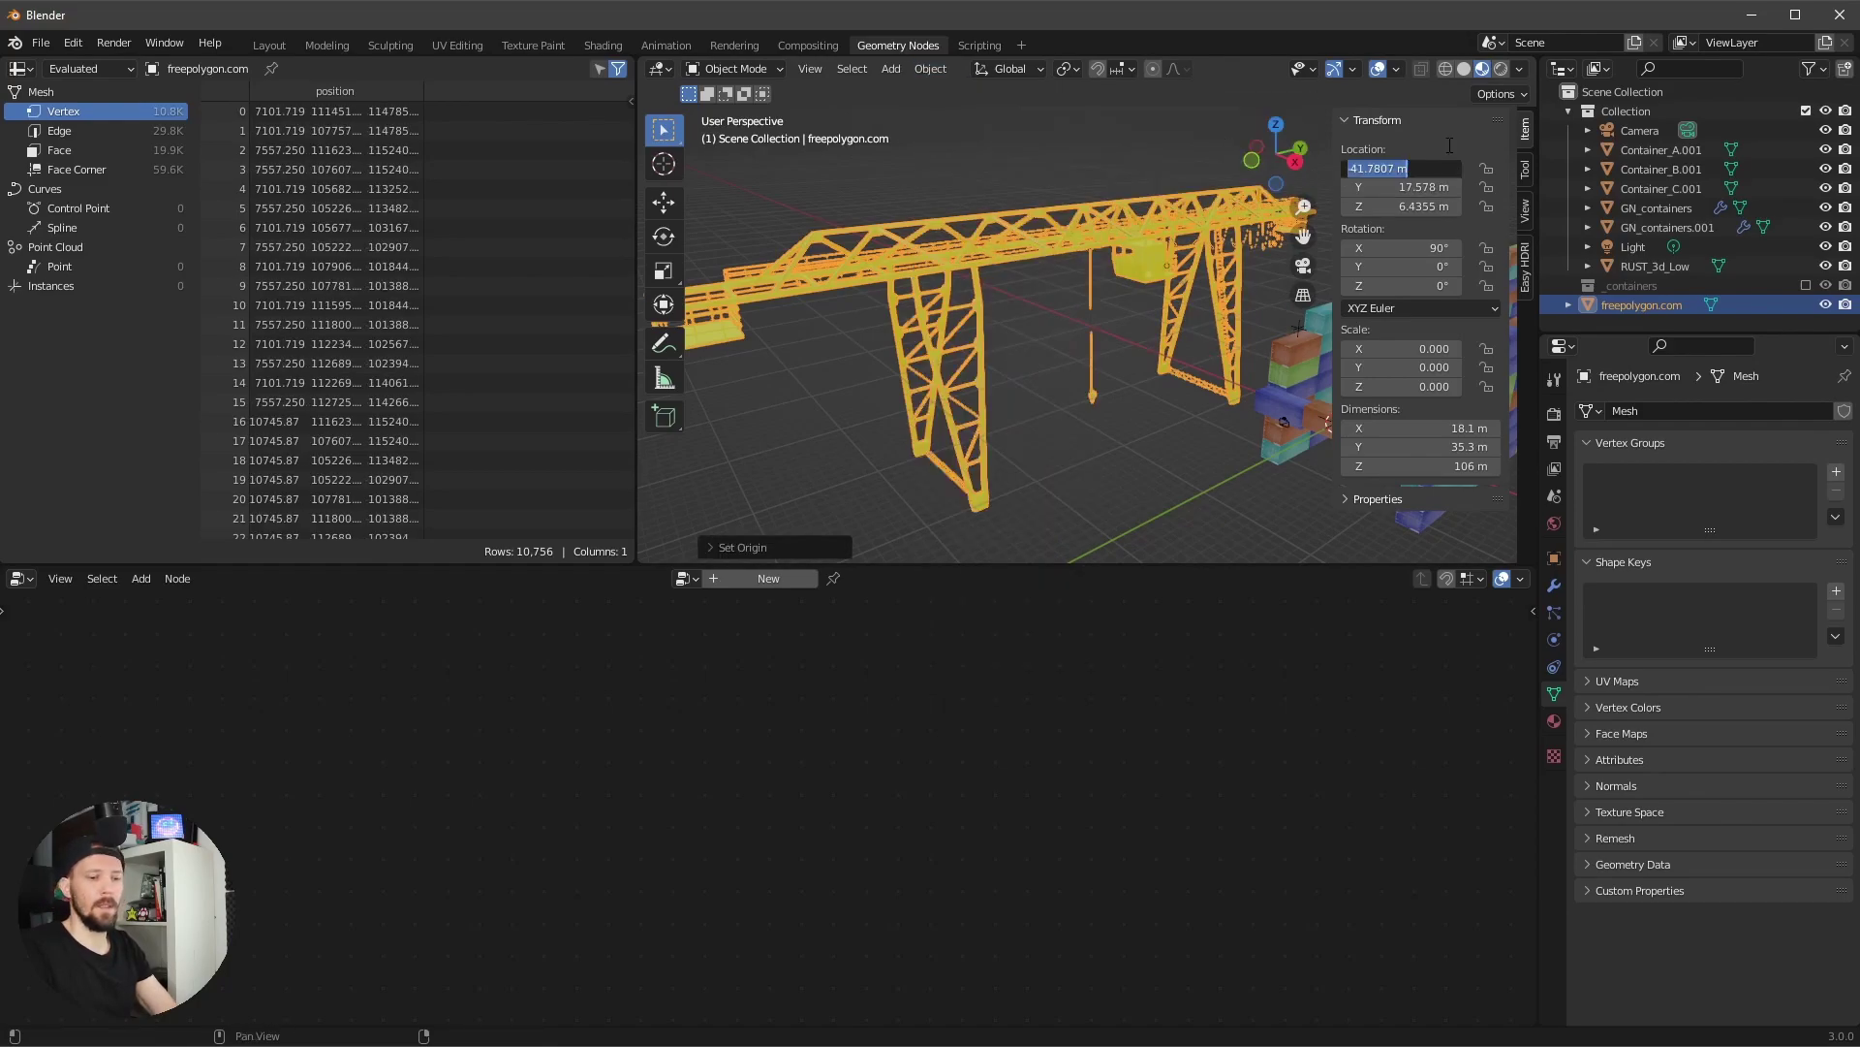
type("0")
key("Tab")
type("0")
key("Tab")
type("0")
key("Return")
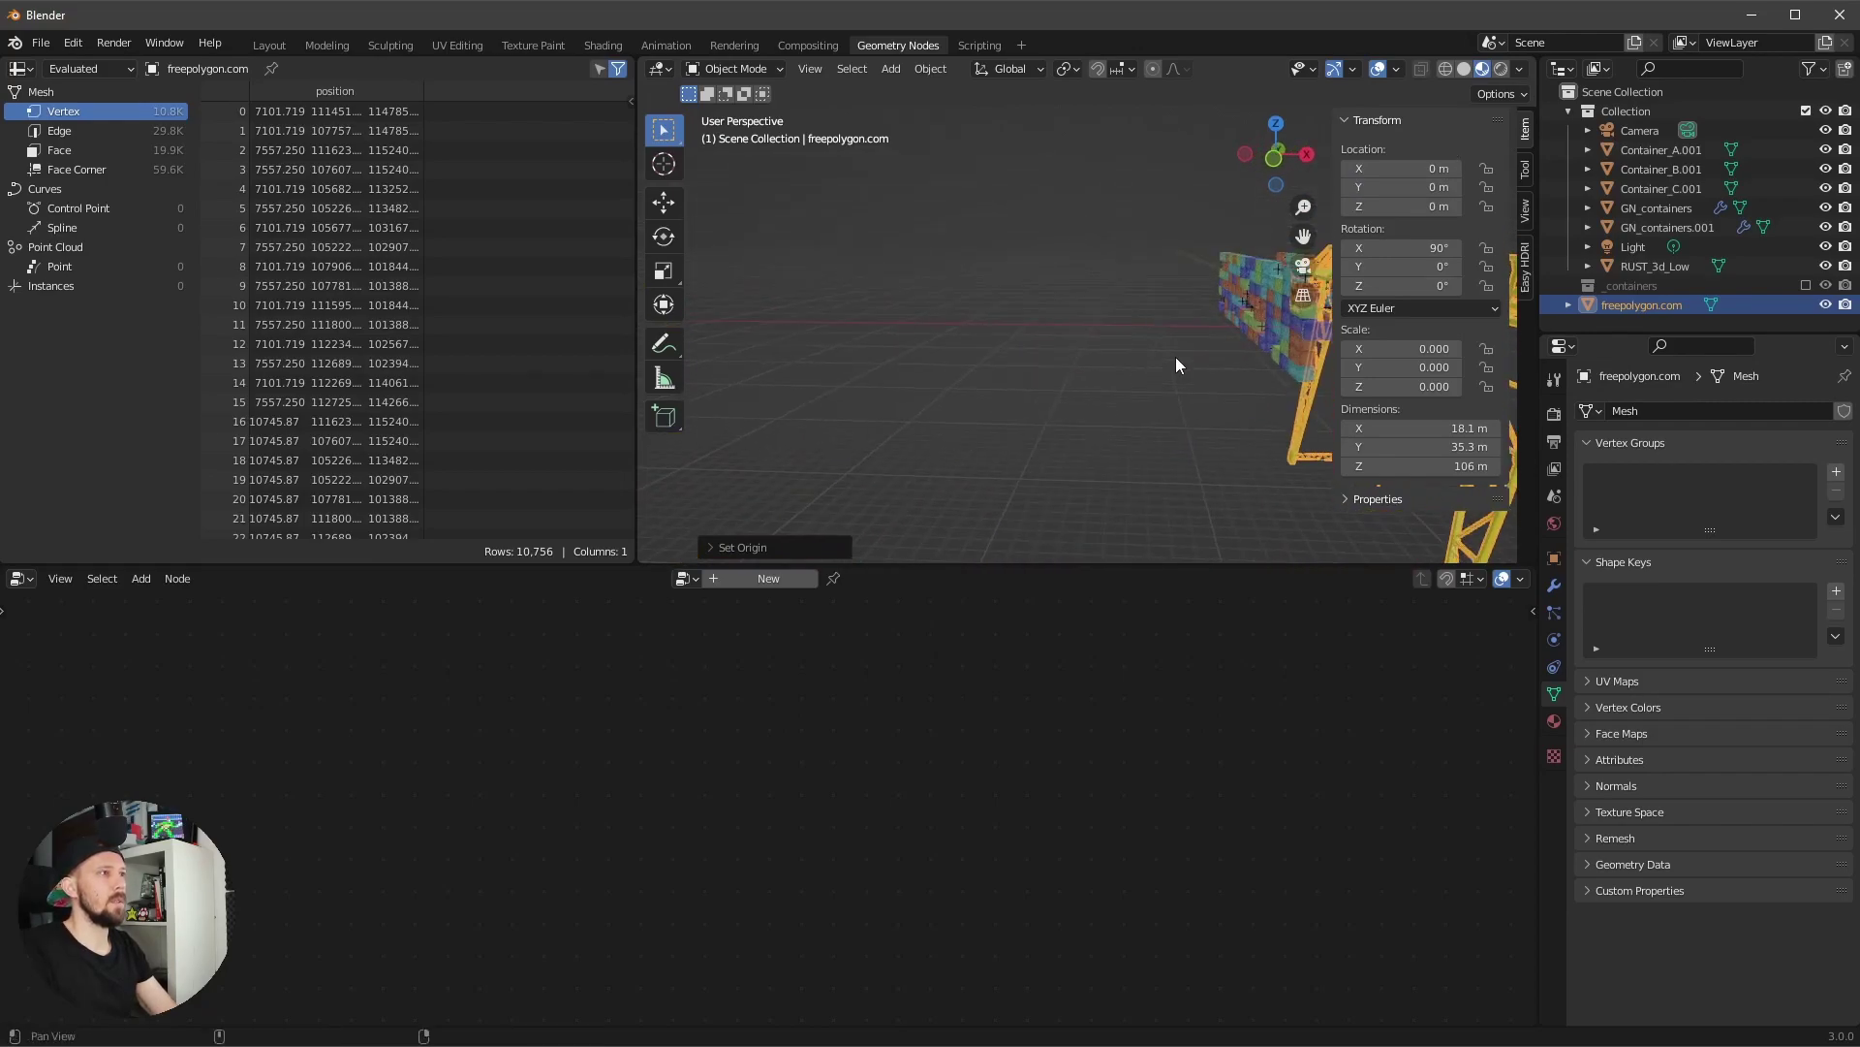
- Scale the crane down uniformly to about 6 × 11.7 × 35.1 m
middle_click_drag(1176, 365, 1055, 361, "shift")
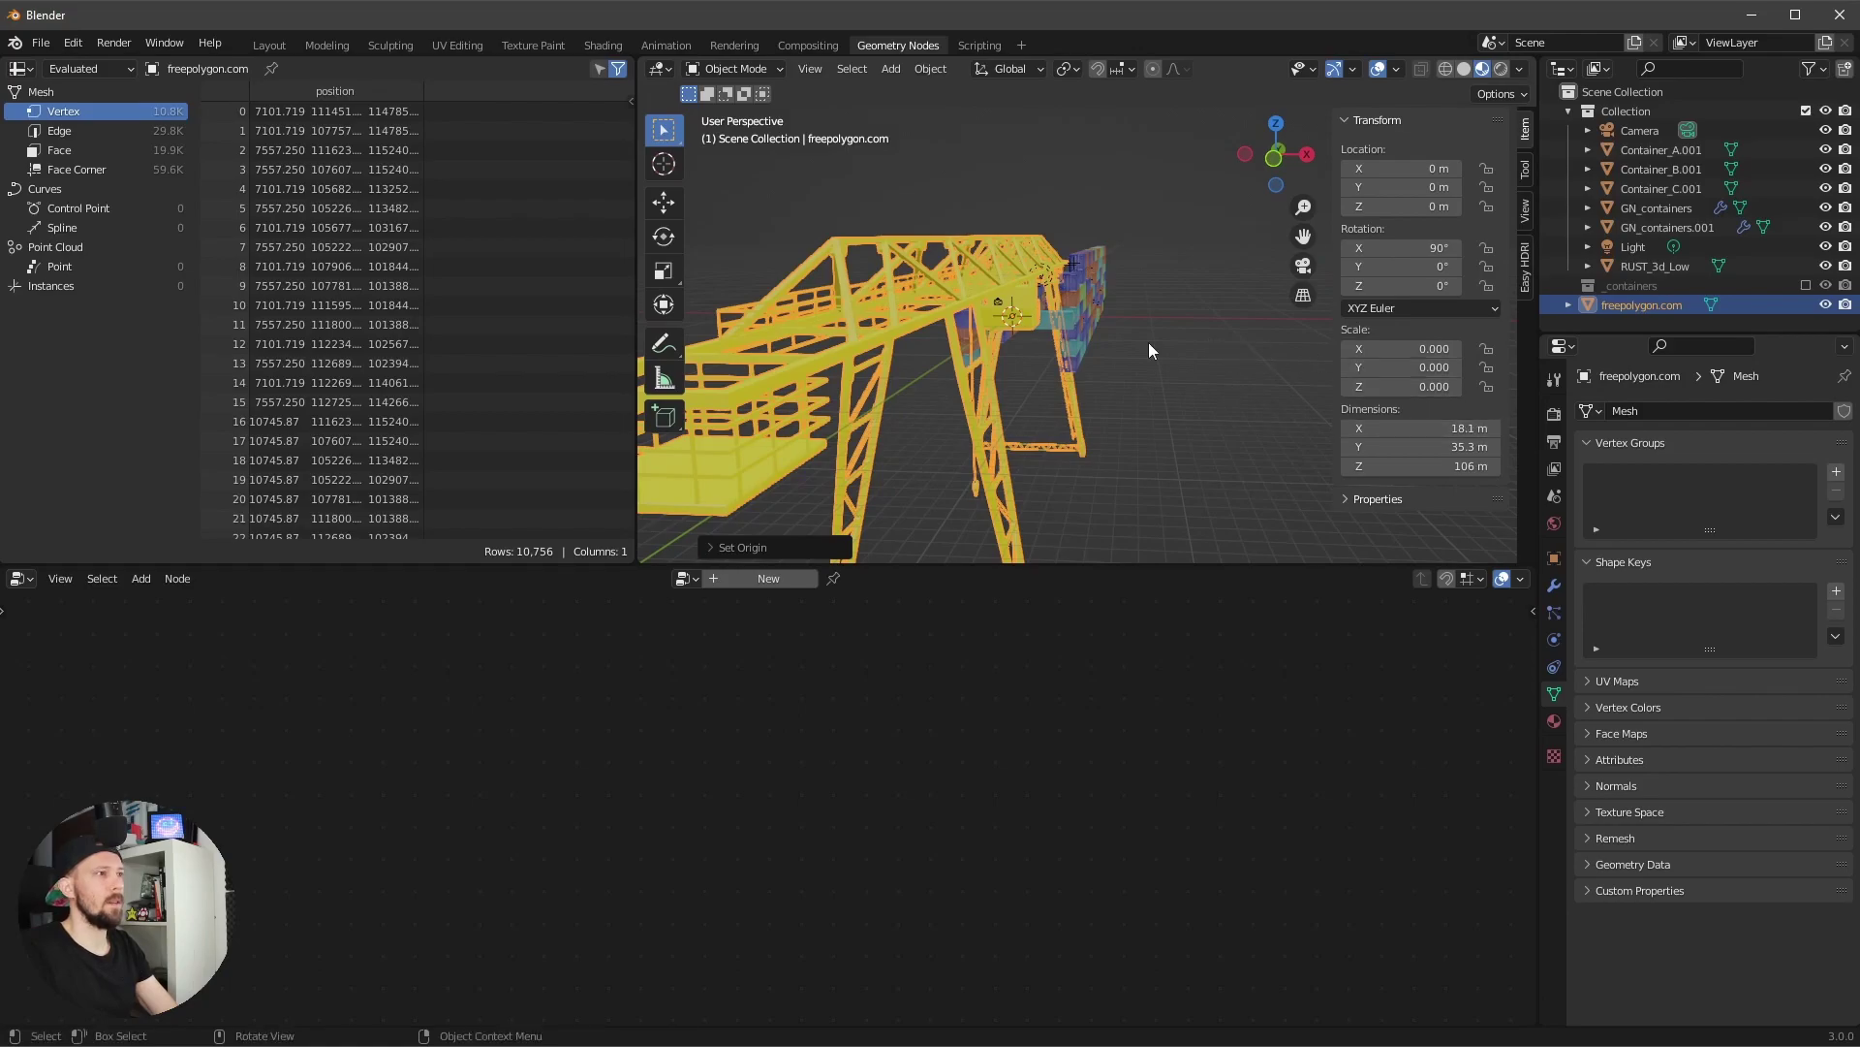
key("s")
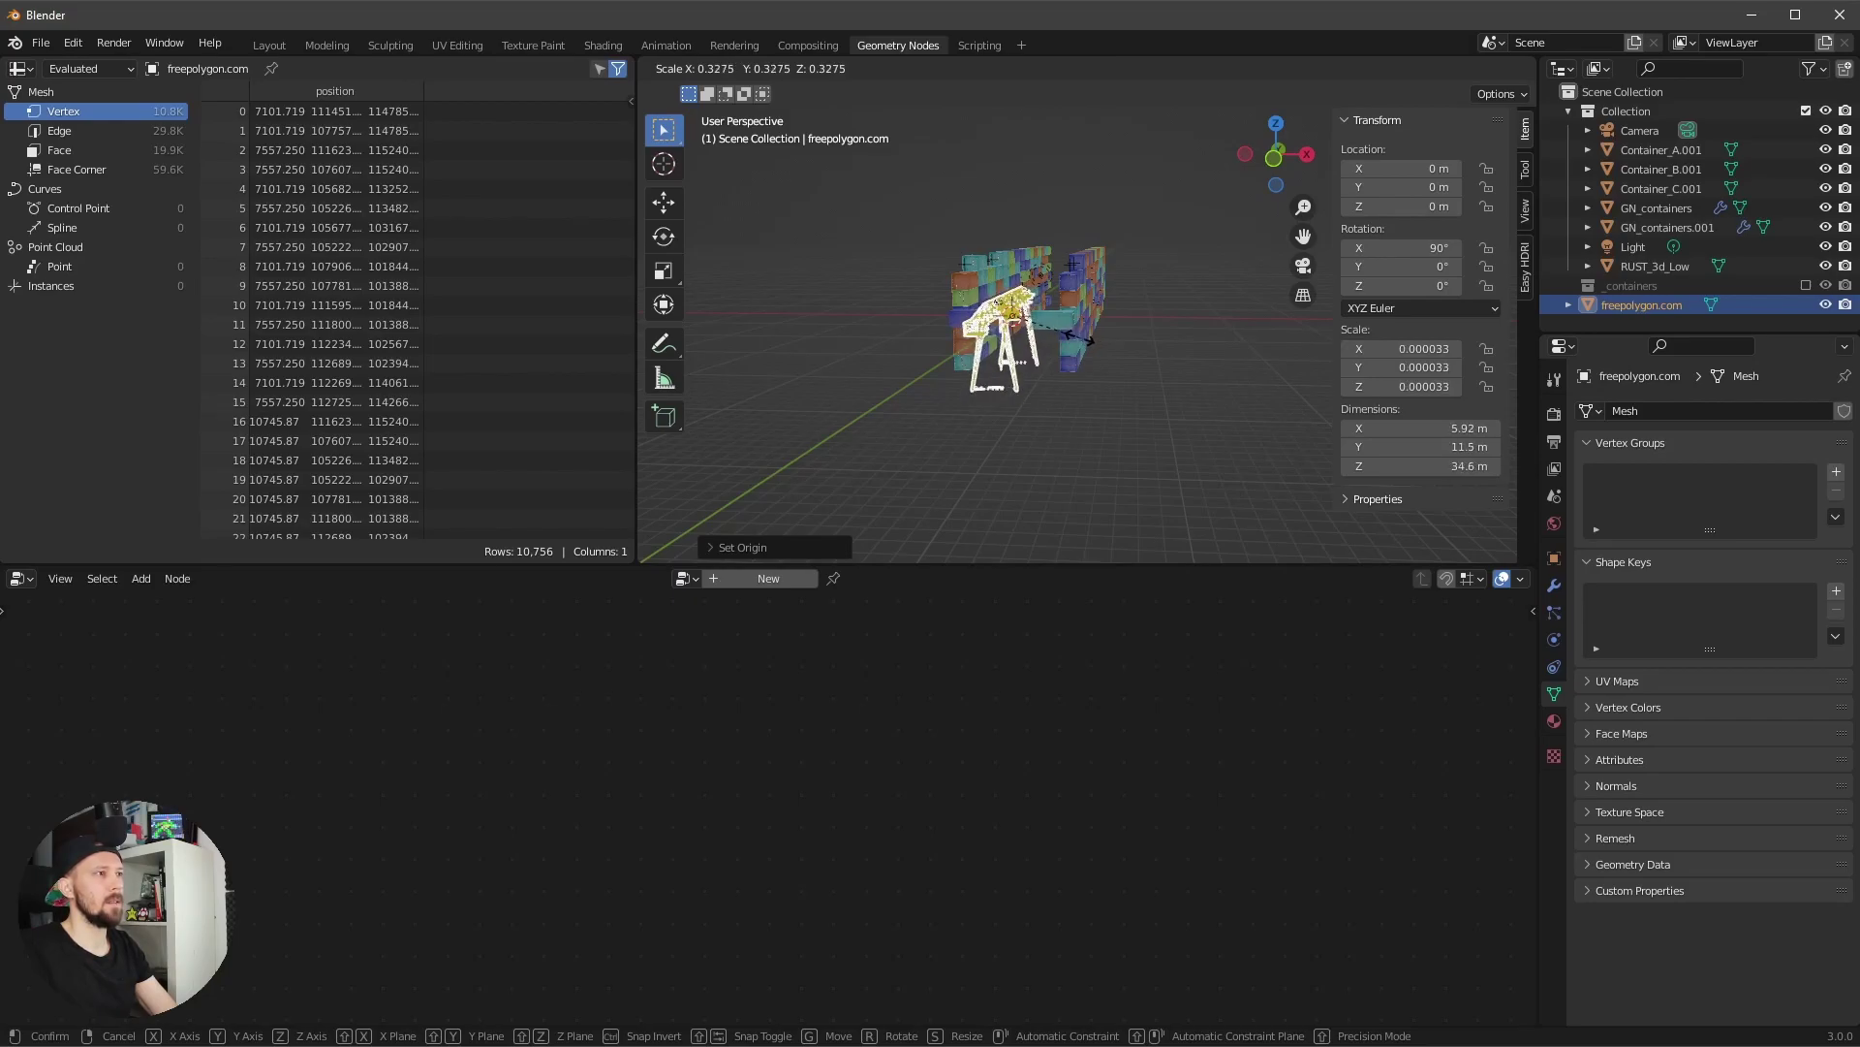
left_click(1082, 336)
middle_click_drag(1082, 335, 1165, 362)
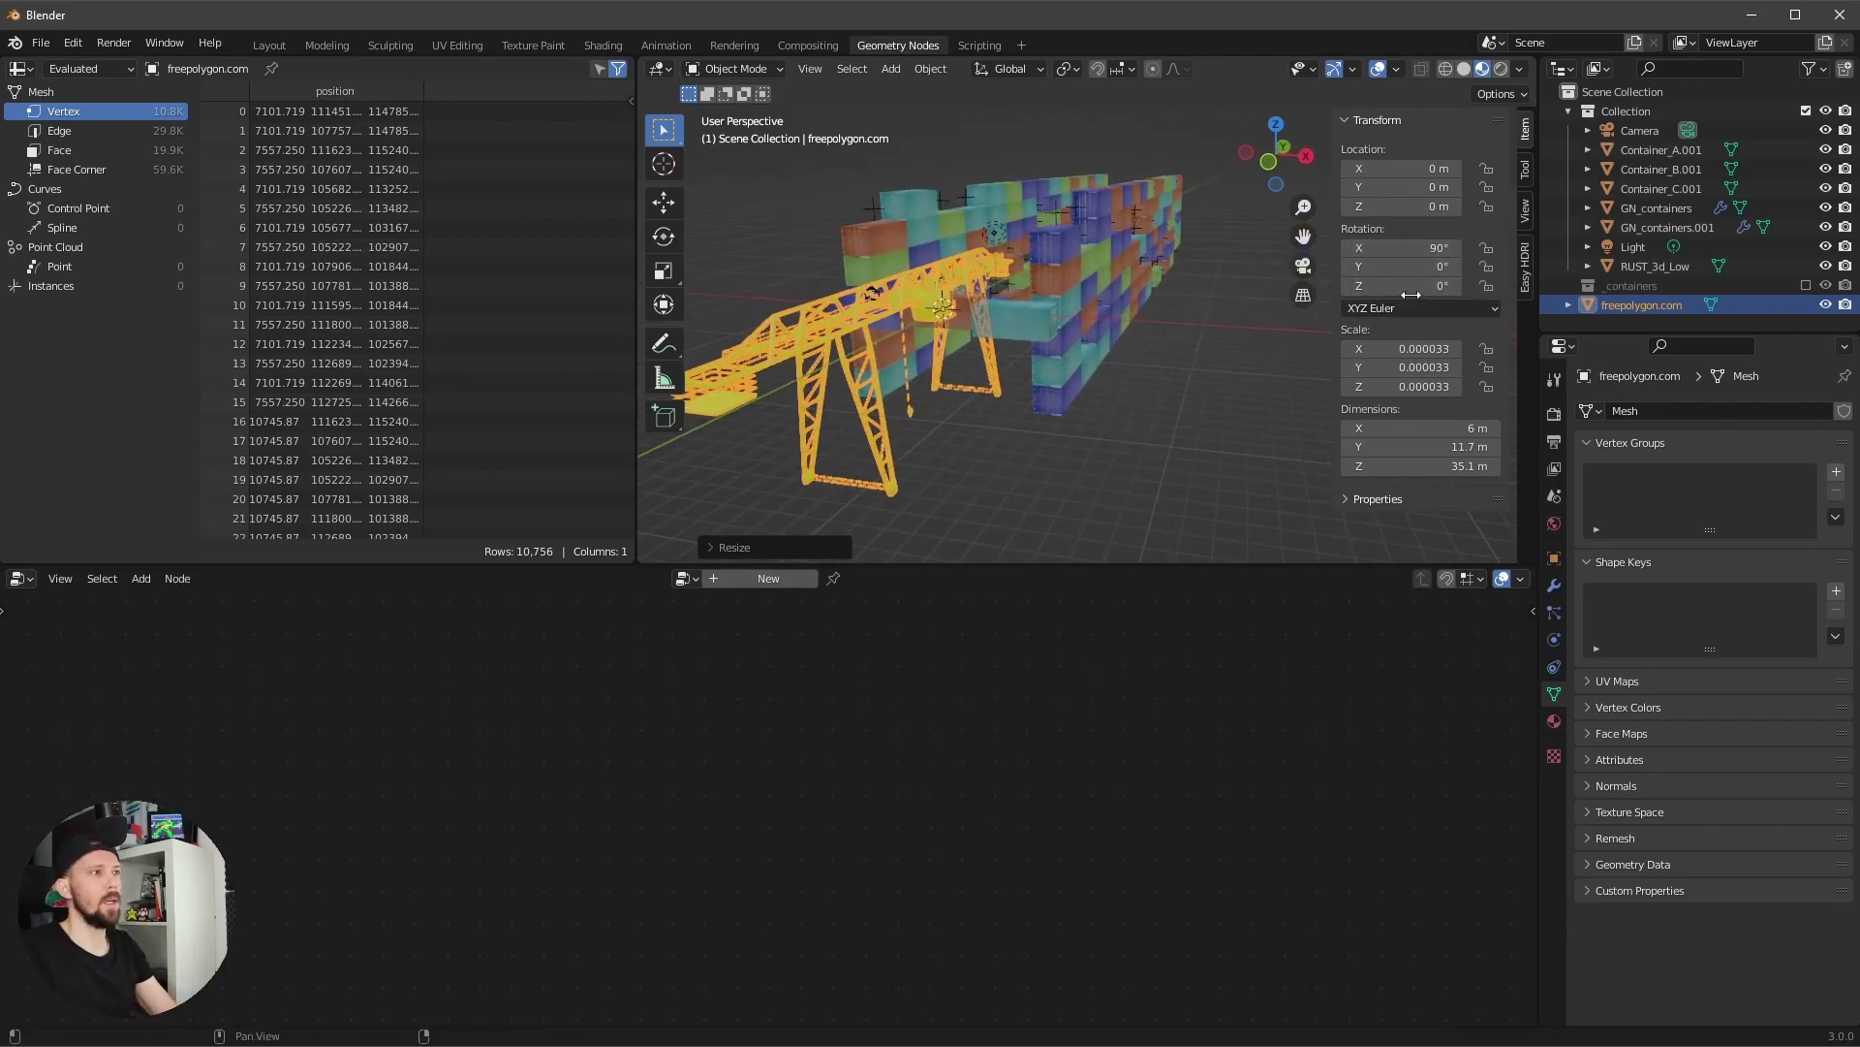
- Set the crane's Z rotation to 90° and raise it to about 10.3 m in Z
left_click_drag(1463, 279, 1444, 284)
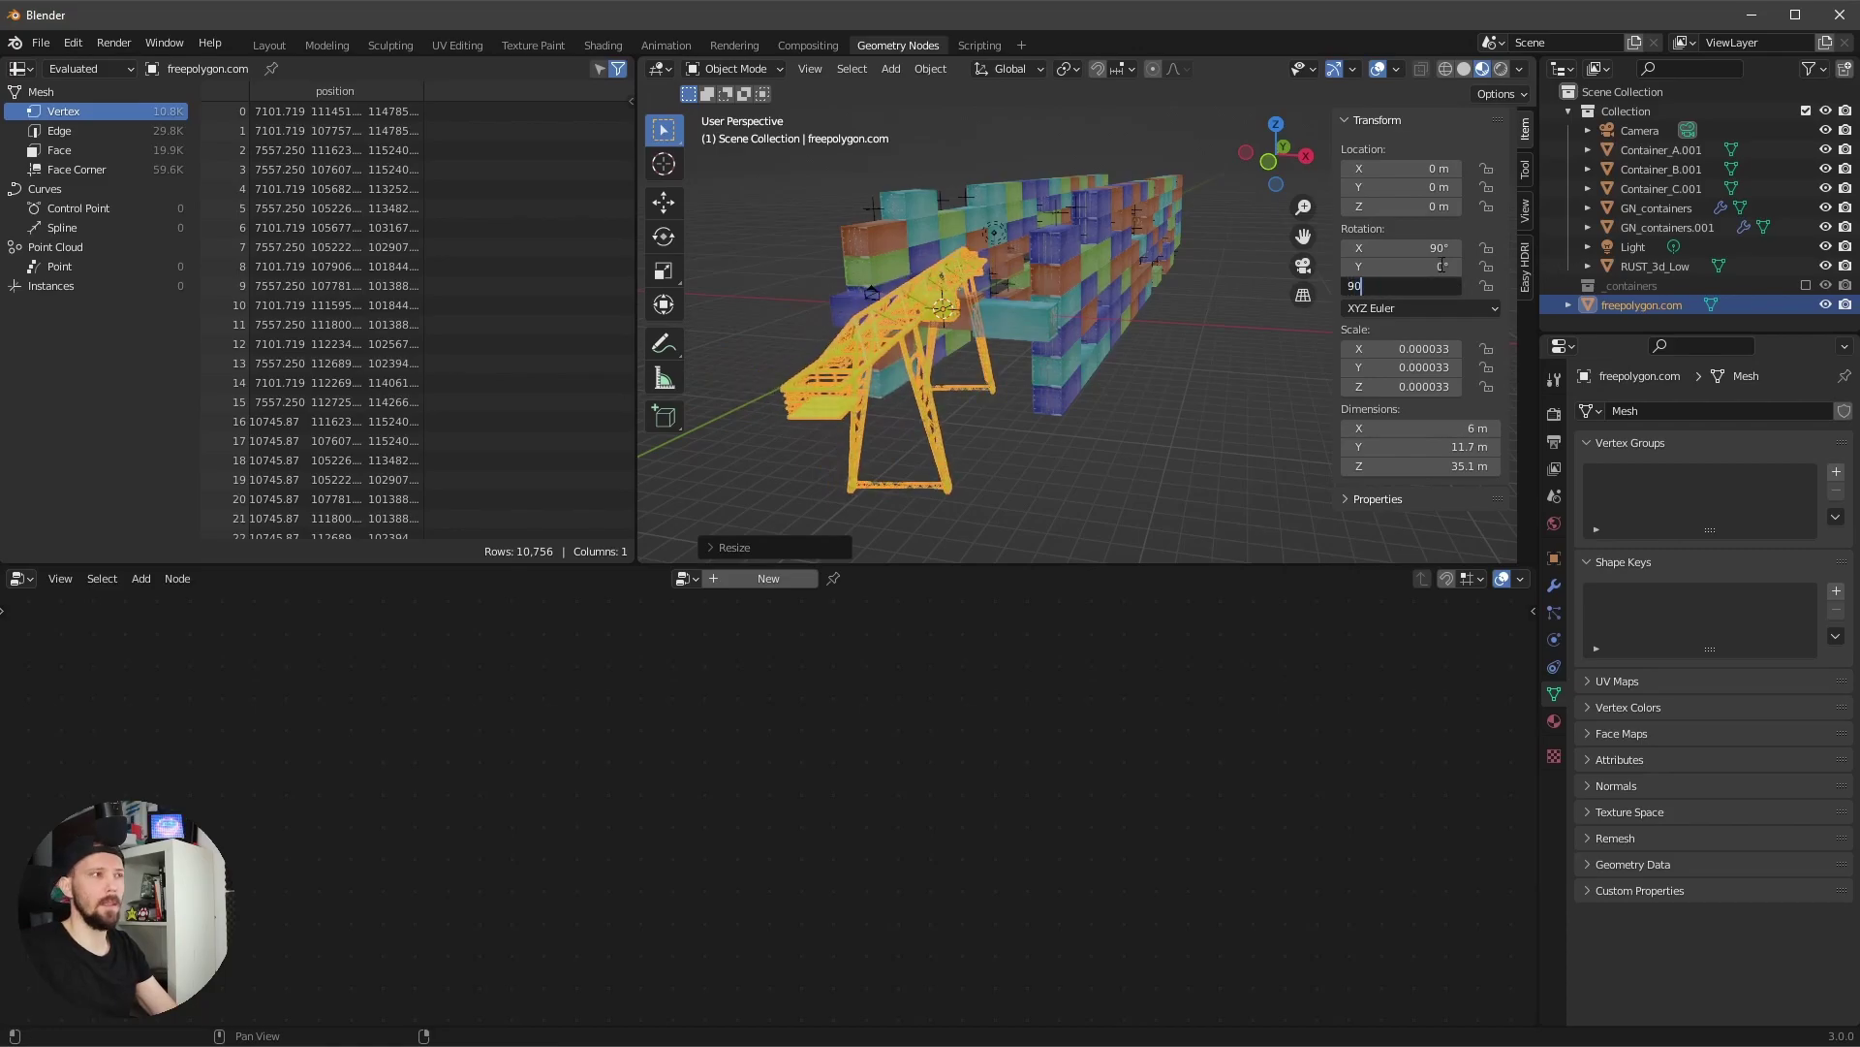
key("Return")
key("g")
key("z")
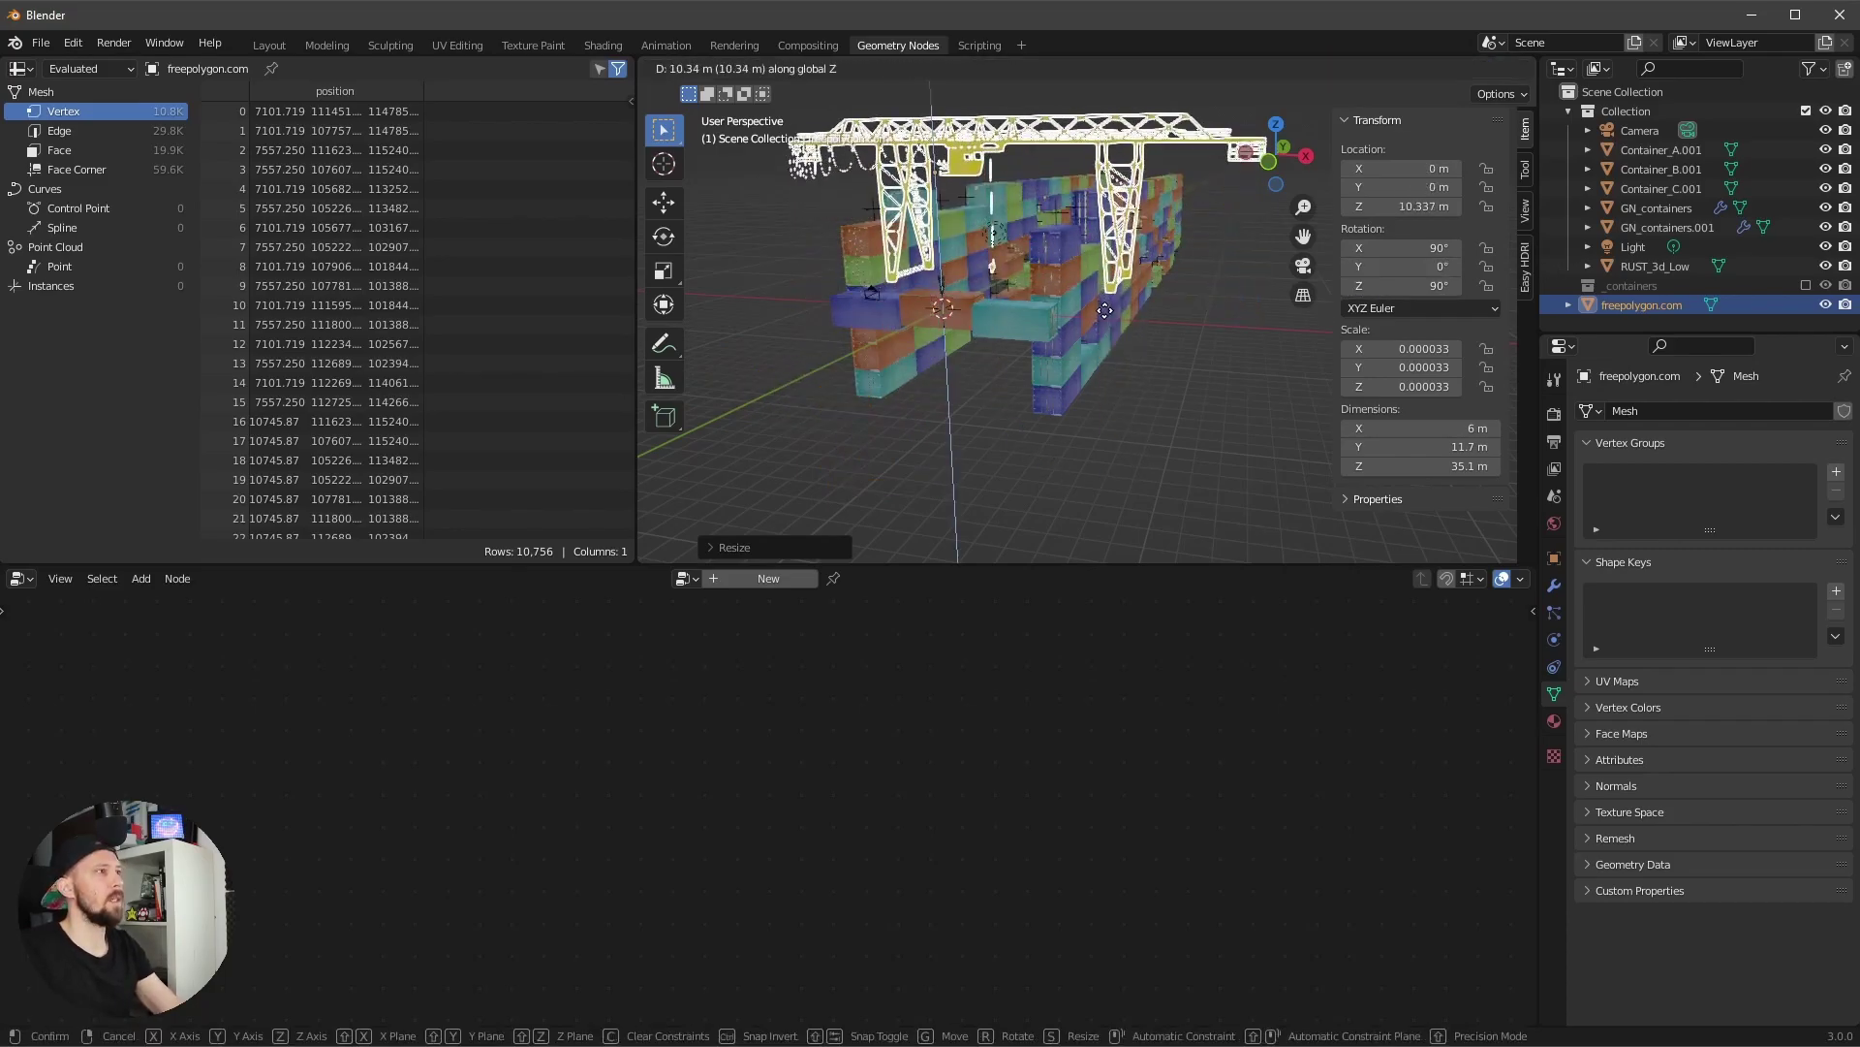
left_click(1135, 343)
- Move the crane along the X axis to about -16.1 m, past the container walls
key("g")
key("z")
key("x")
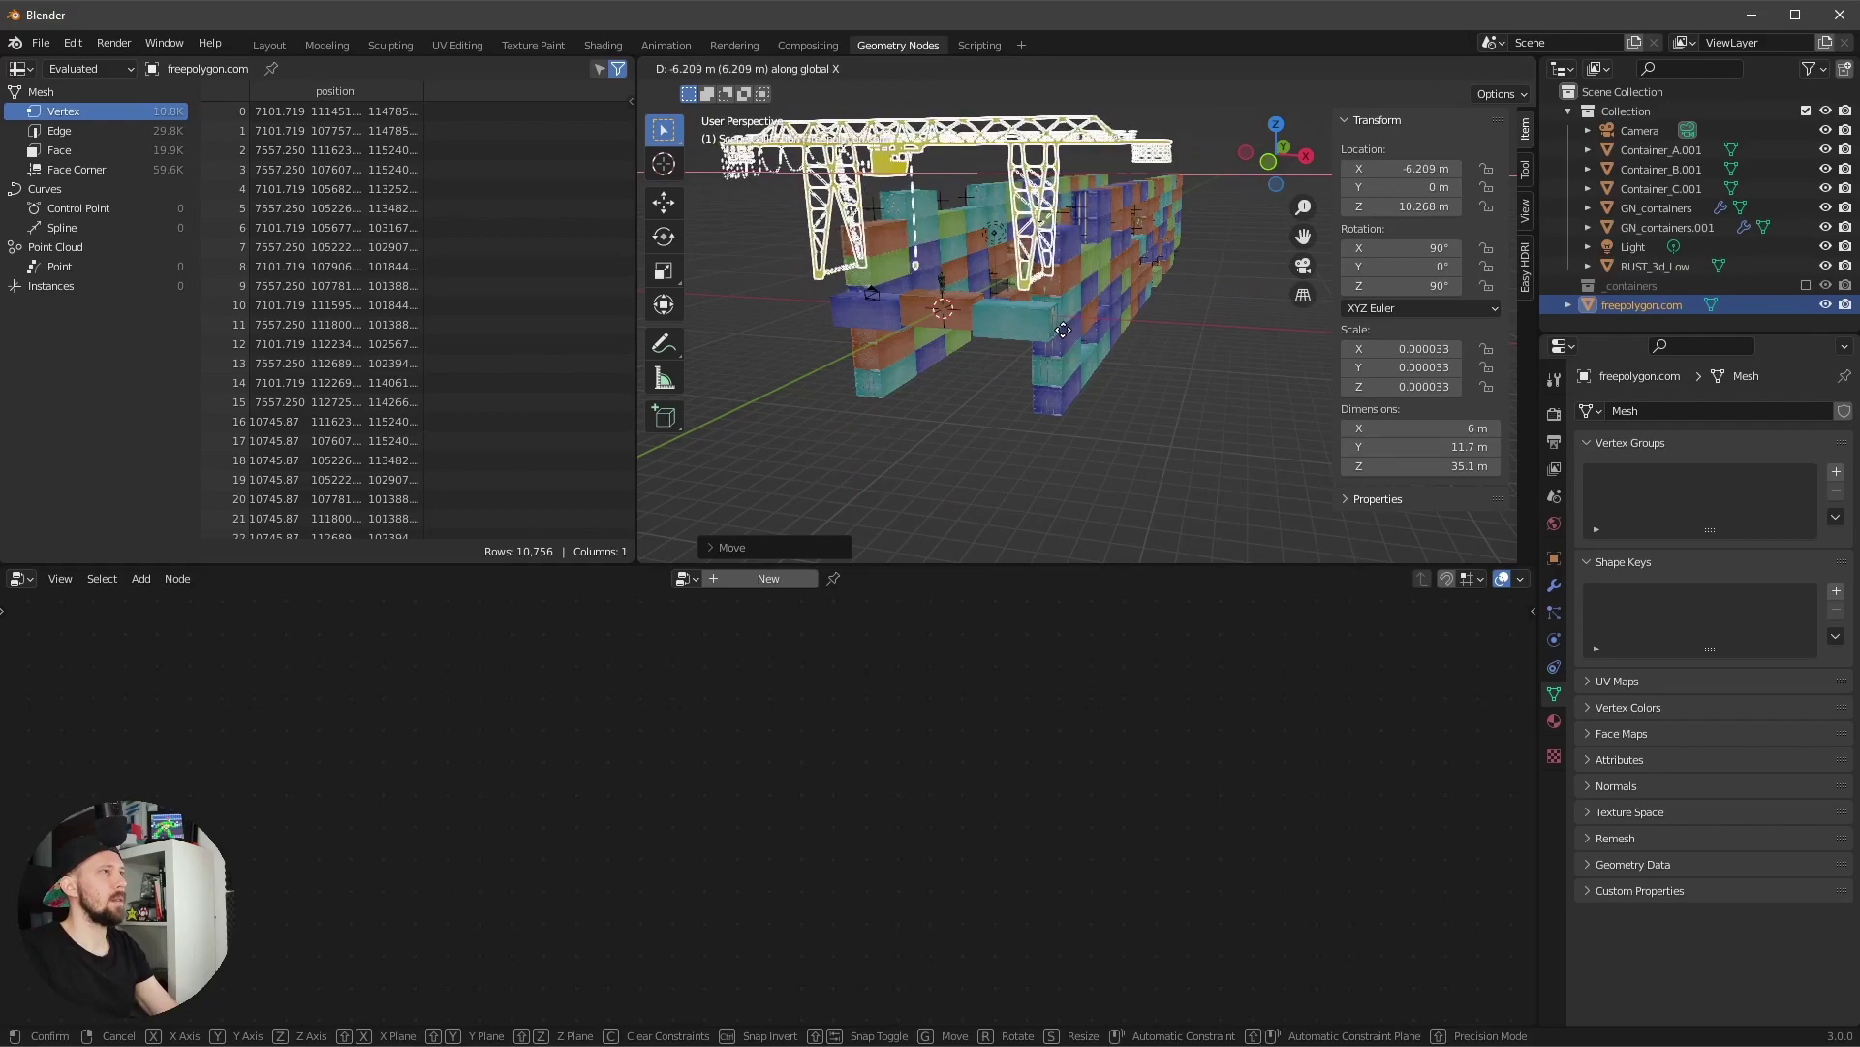
key("y")
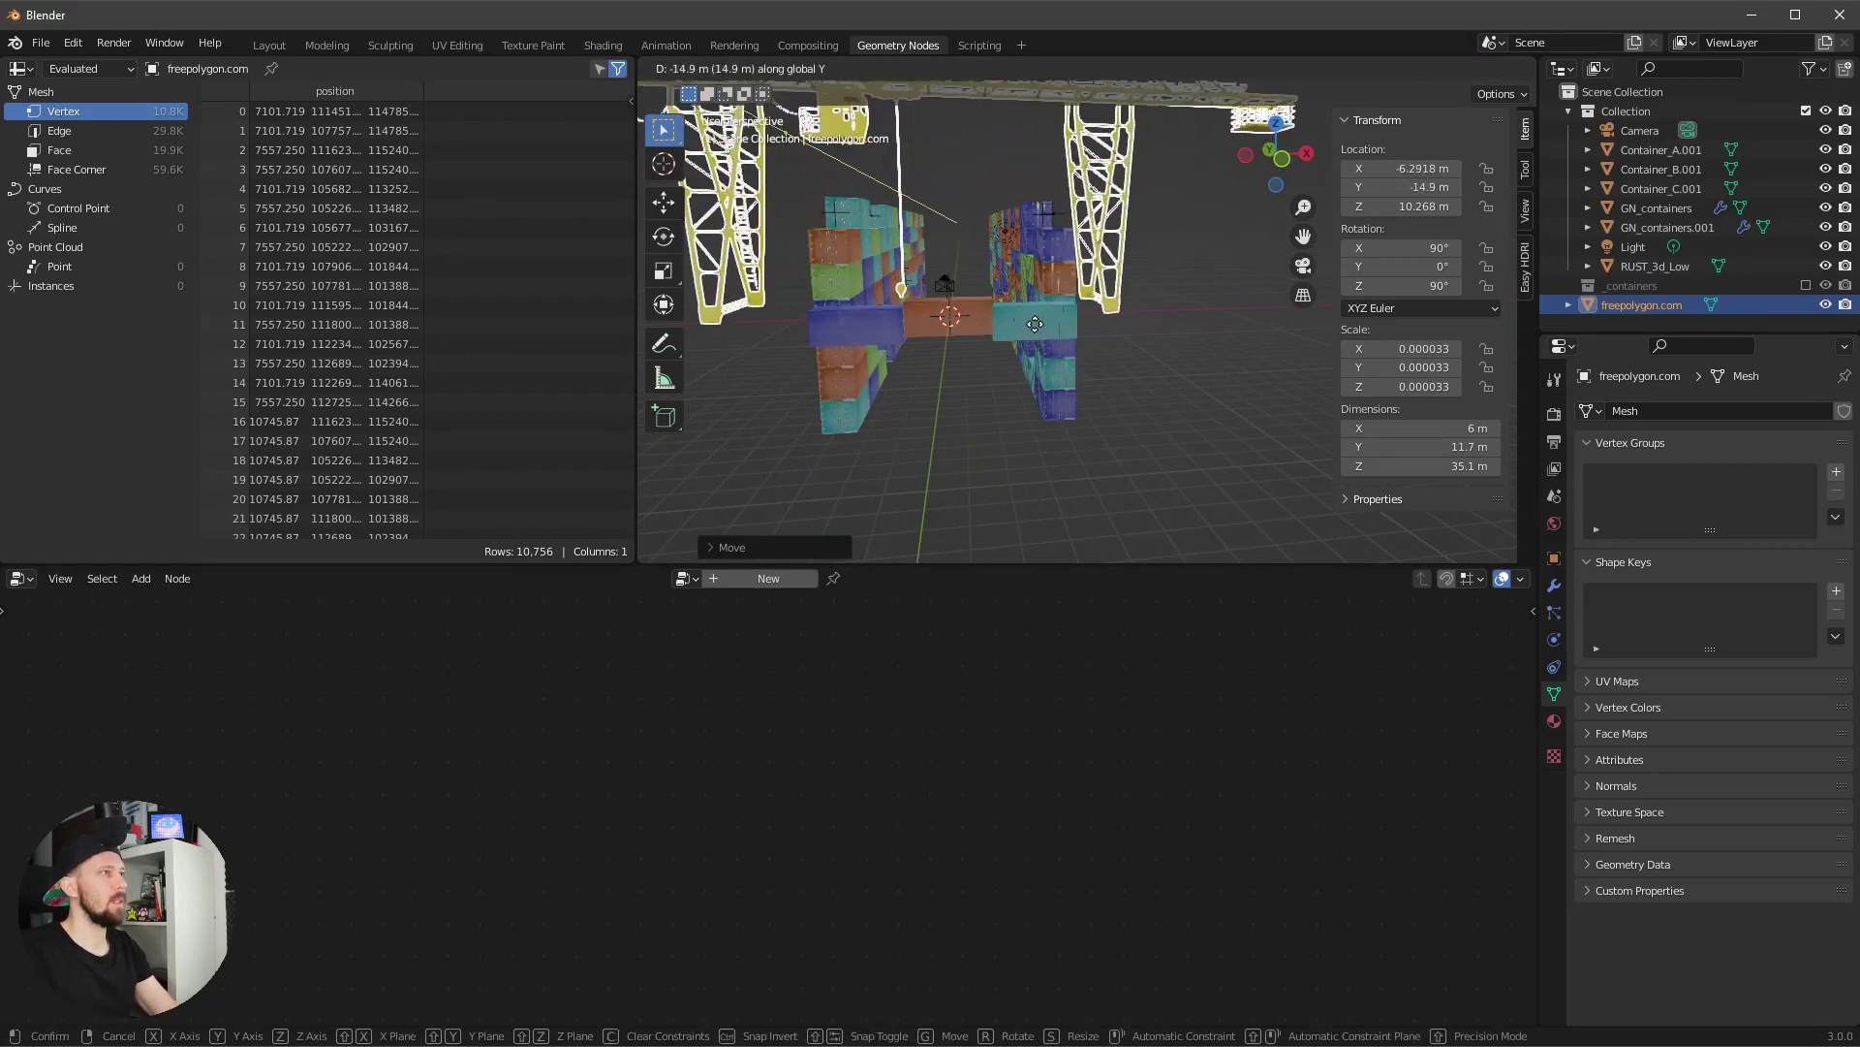
key("x")
left_click(973, 339)
- Move the crane back along the Y axis to about 22.1 m, between the container walls
middle_click_drag(973, 339, 913, 371)
key("g")
key("y")
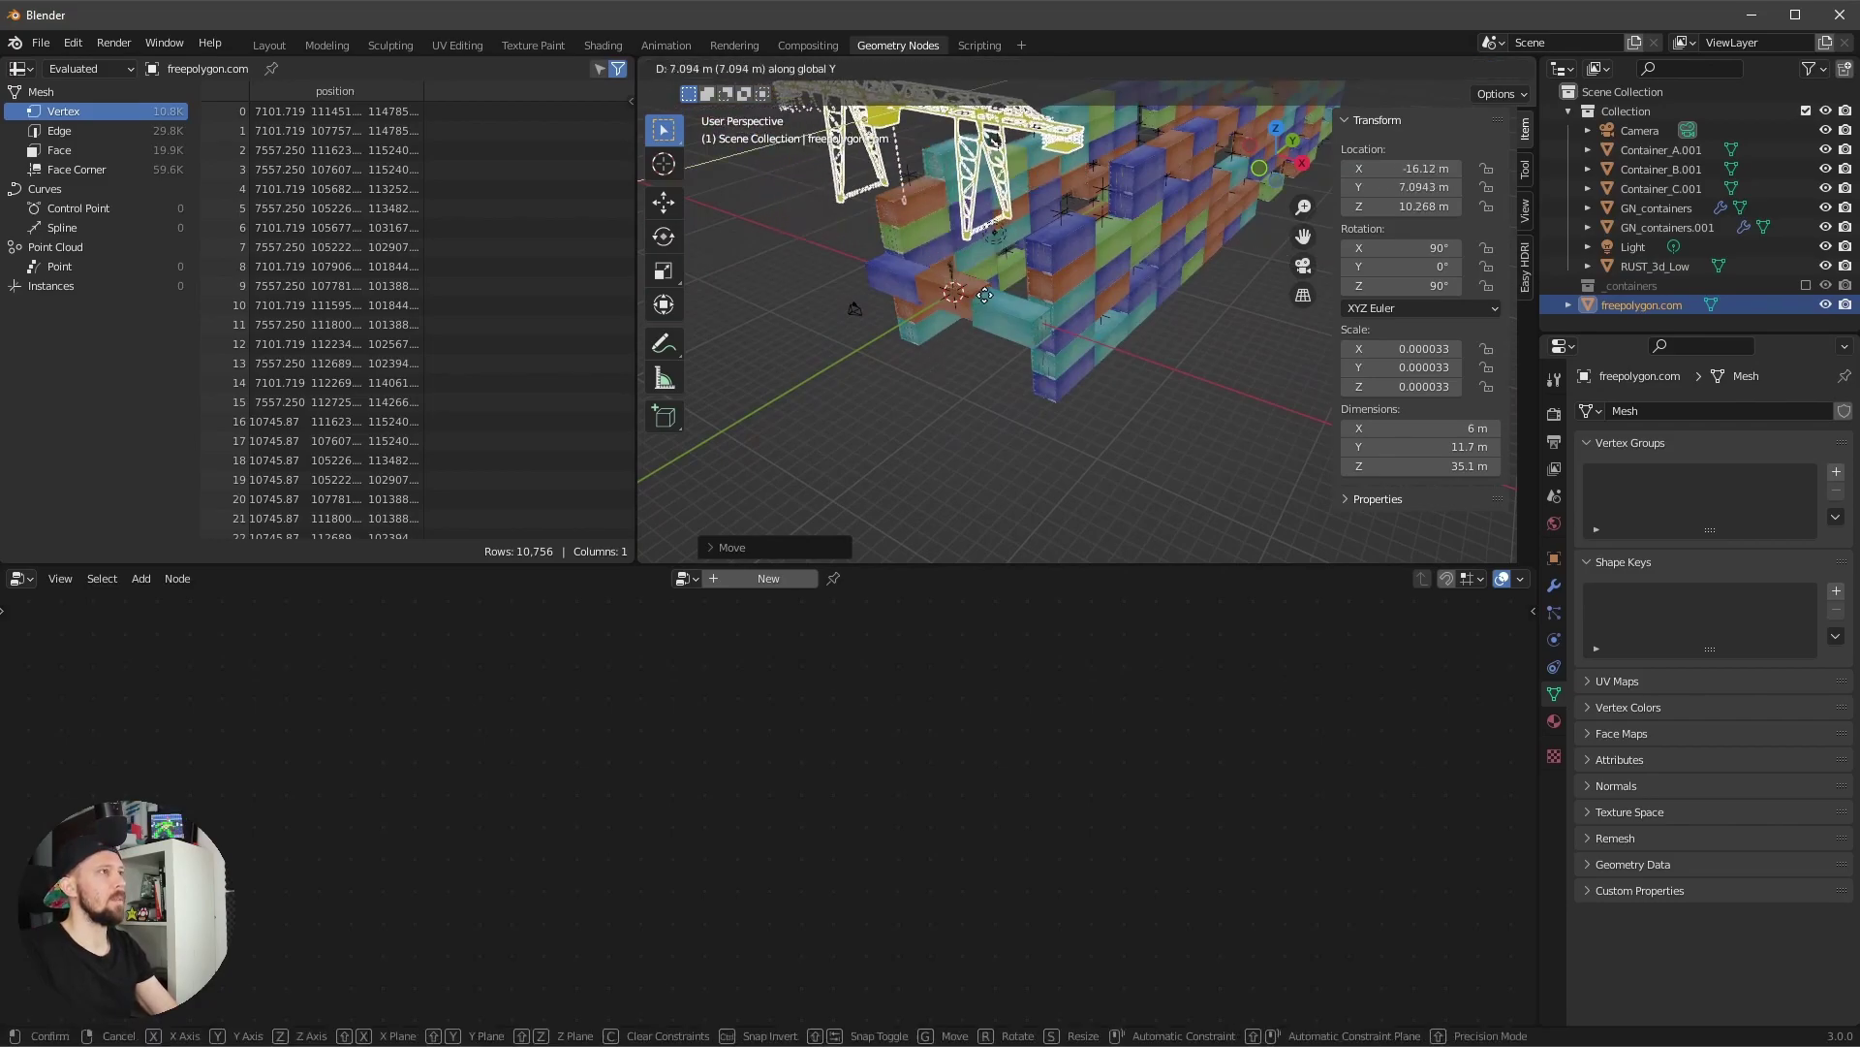
left_click(1168, 191)
- Check the crane through the camera and lower it to about 7.2 m in Z
key("KP_0")
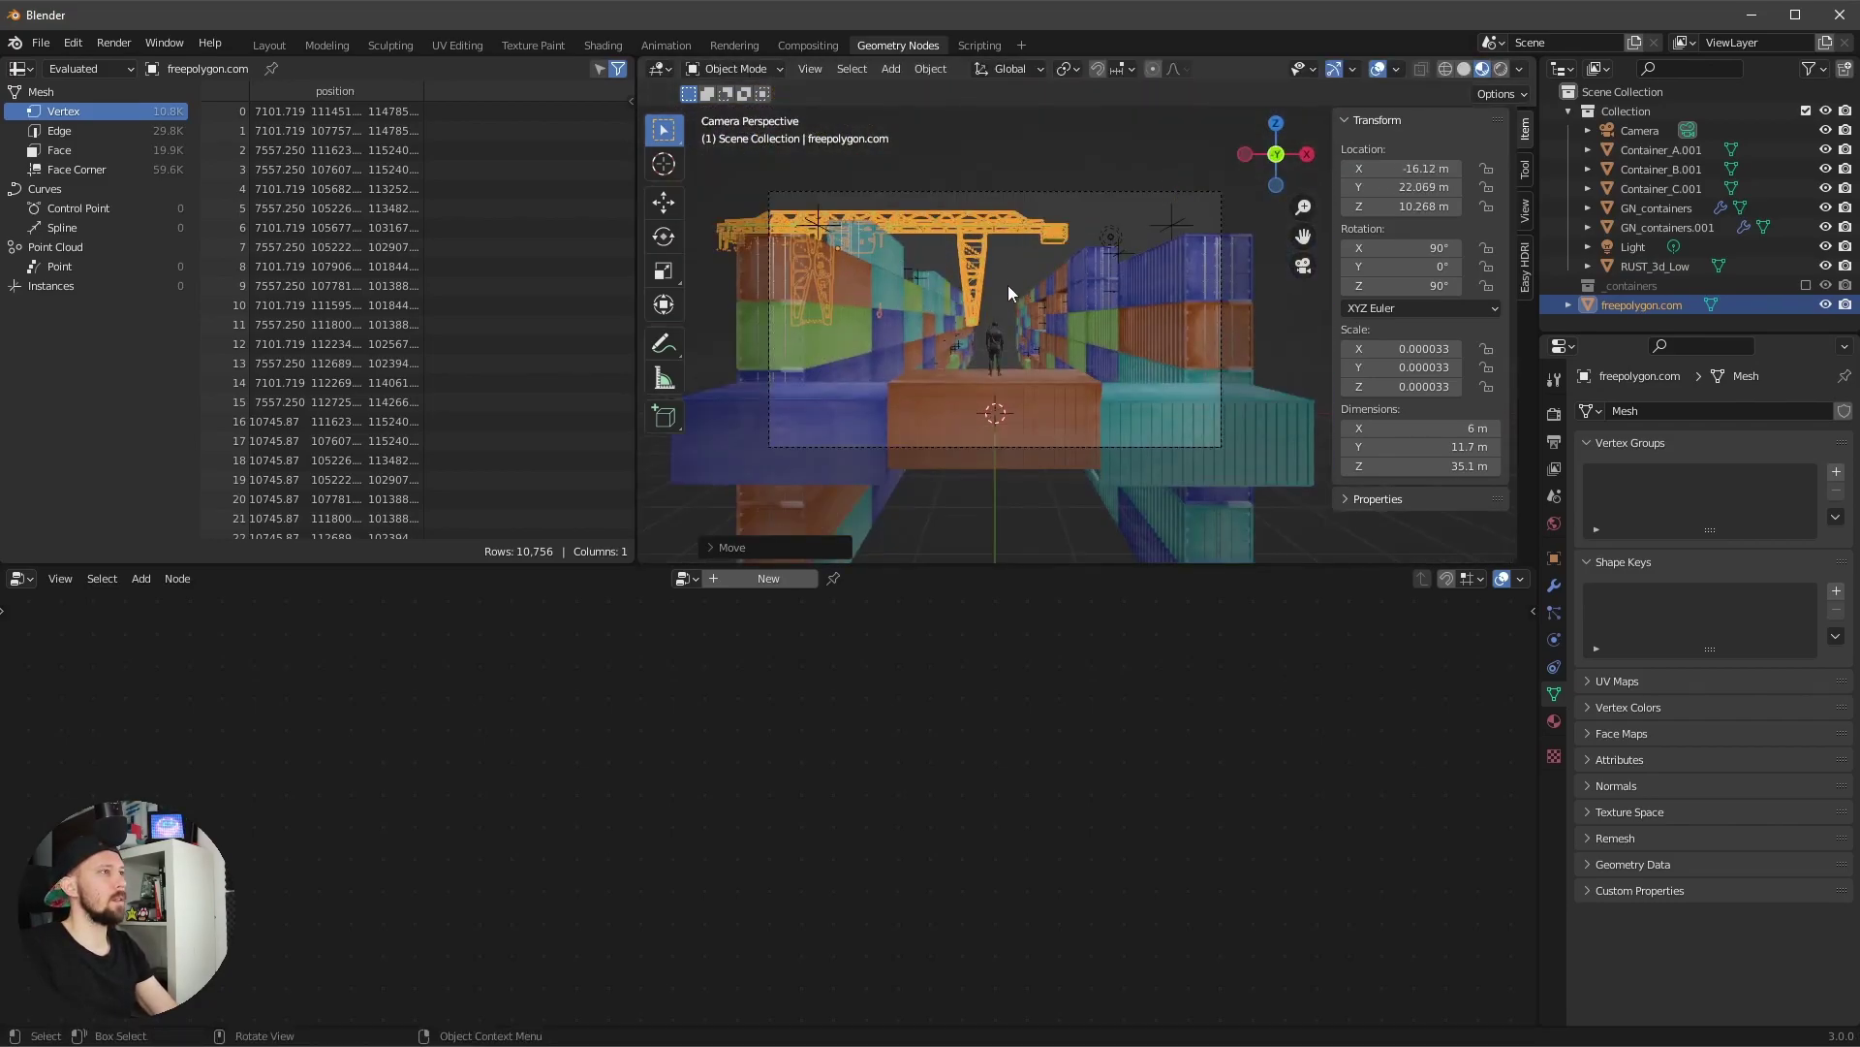
scroll(1008, 285, "up", 4)
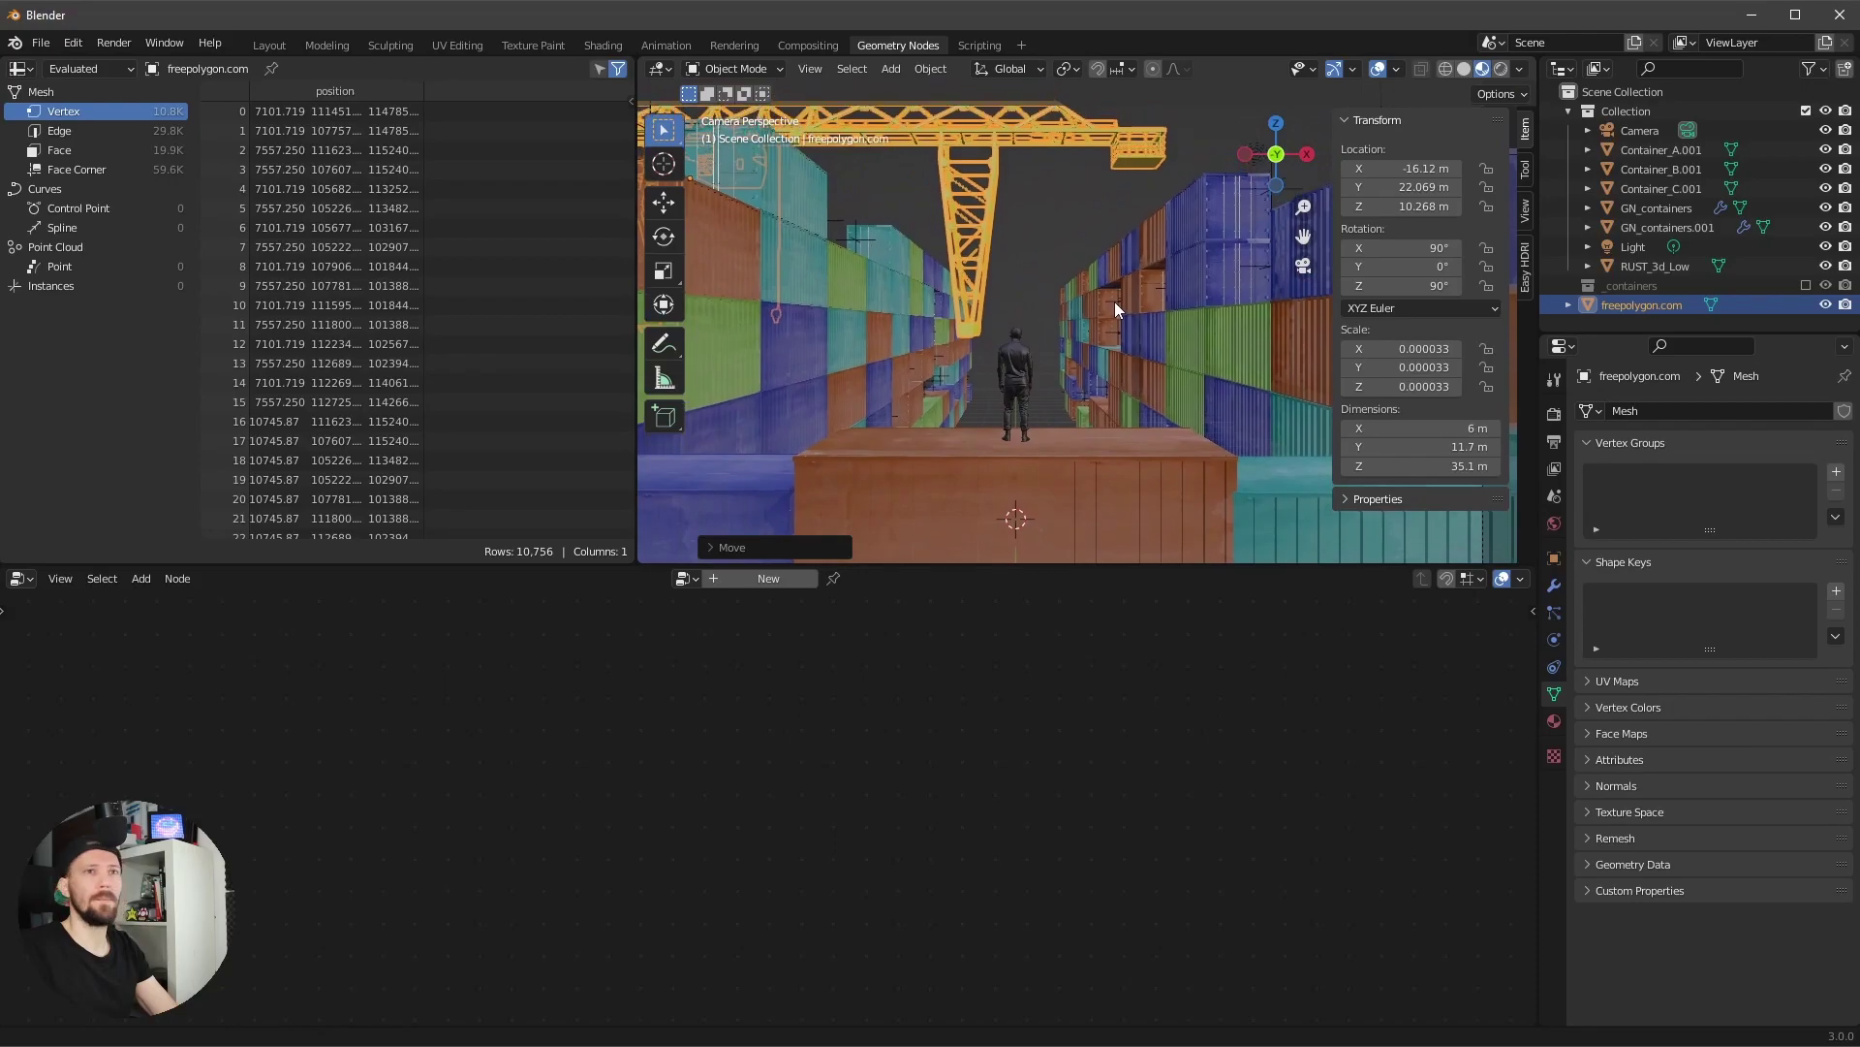
key("g")
key("z")
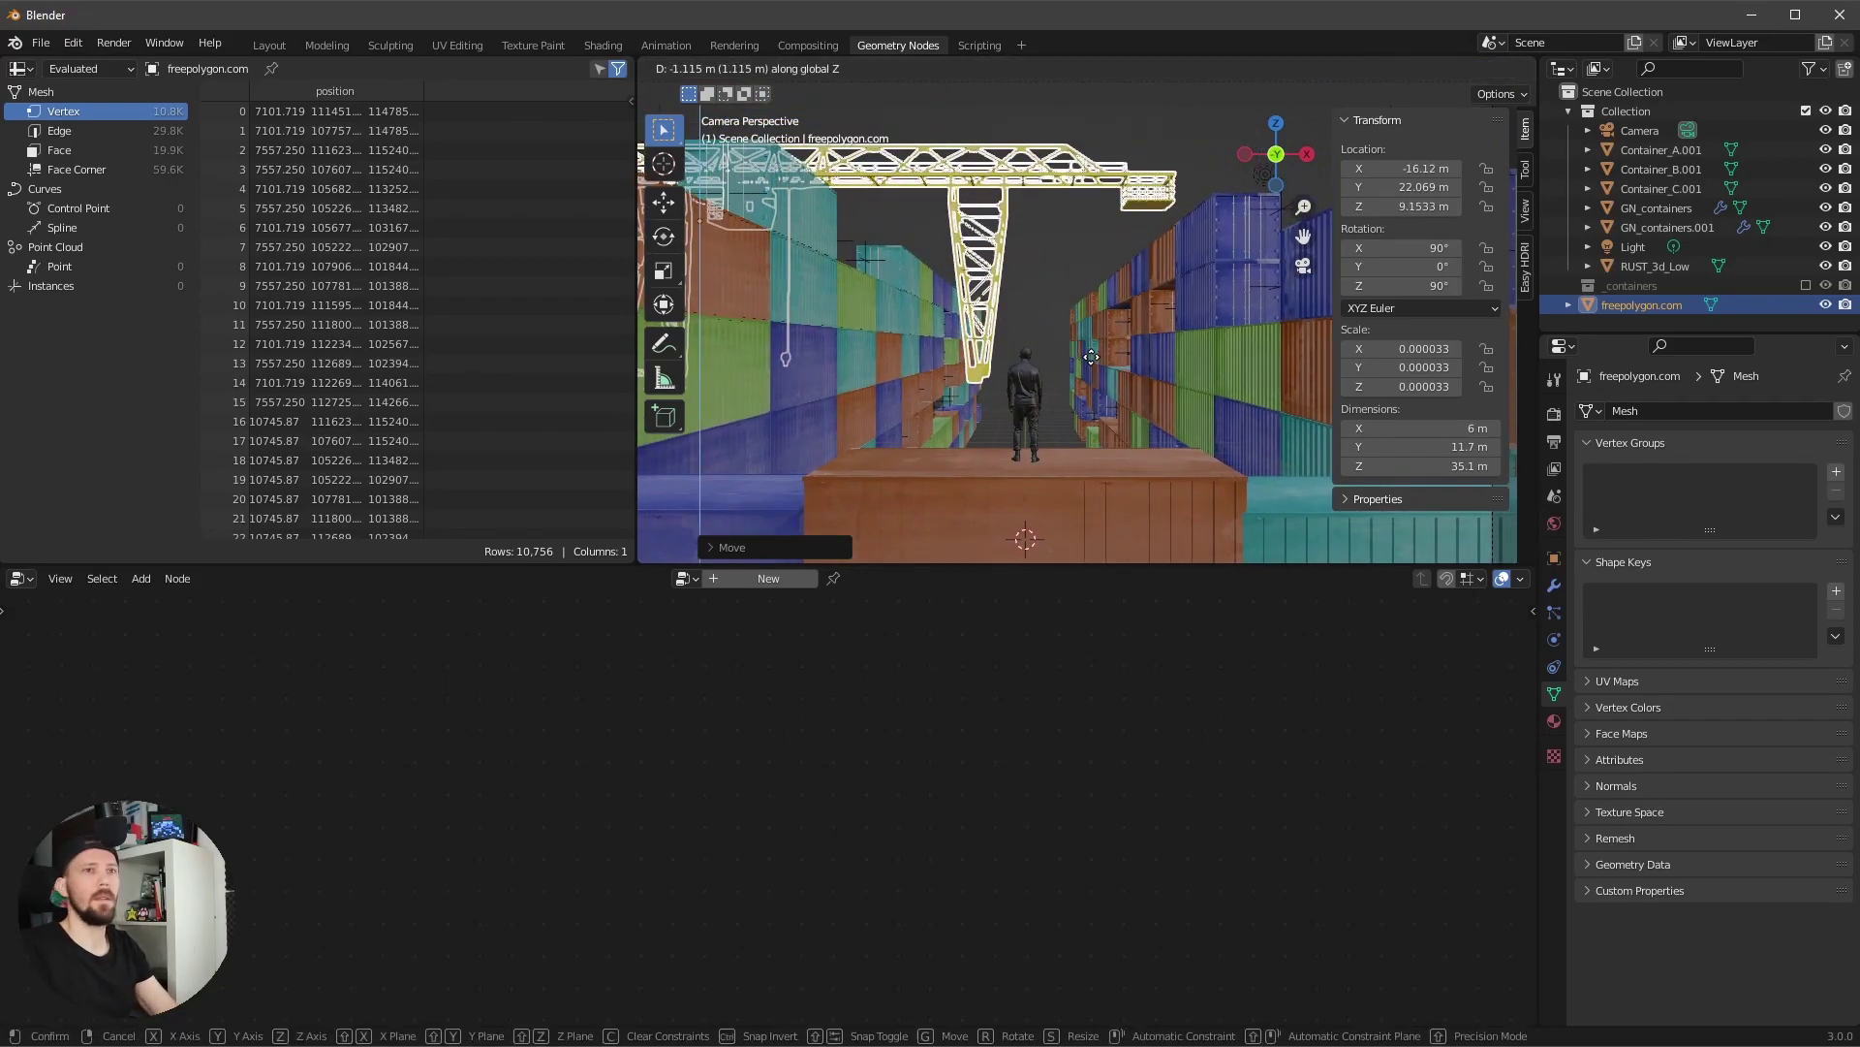
left_click(1083, 393)
- Bring the crane closer to the camera, to about 13.8 m in Y
key("g")
key("y")
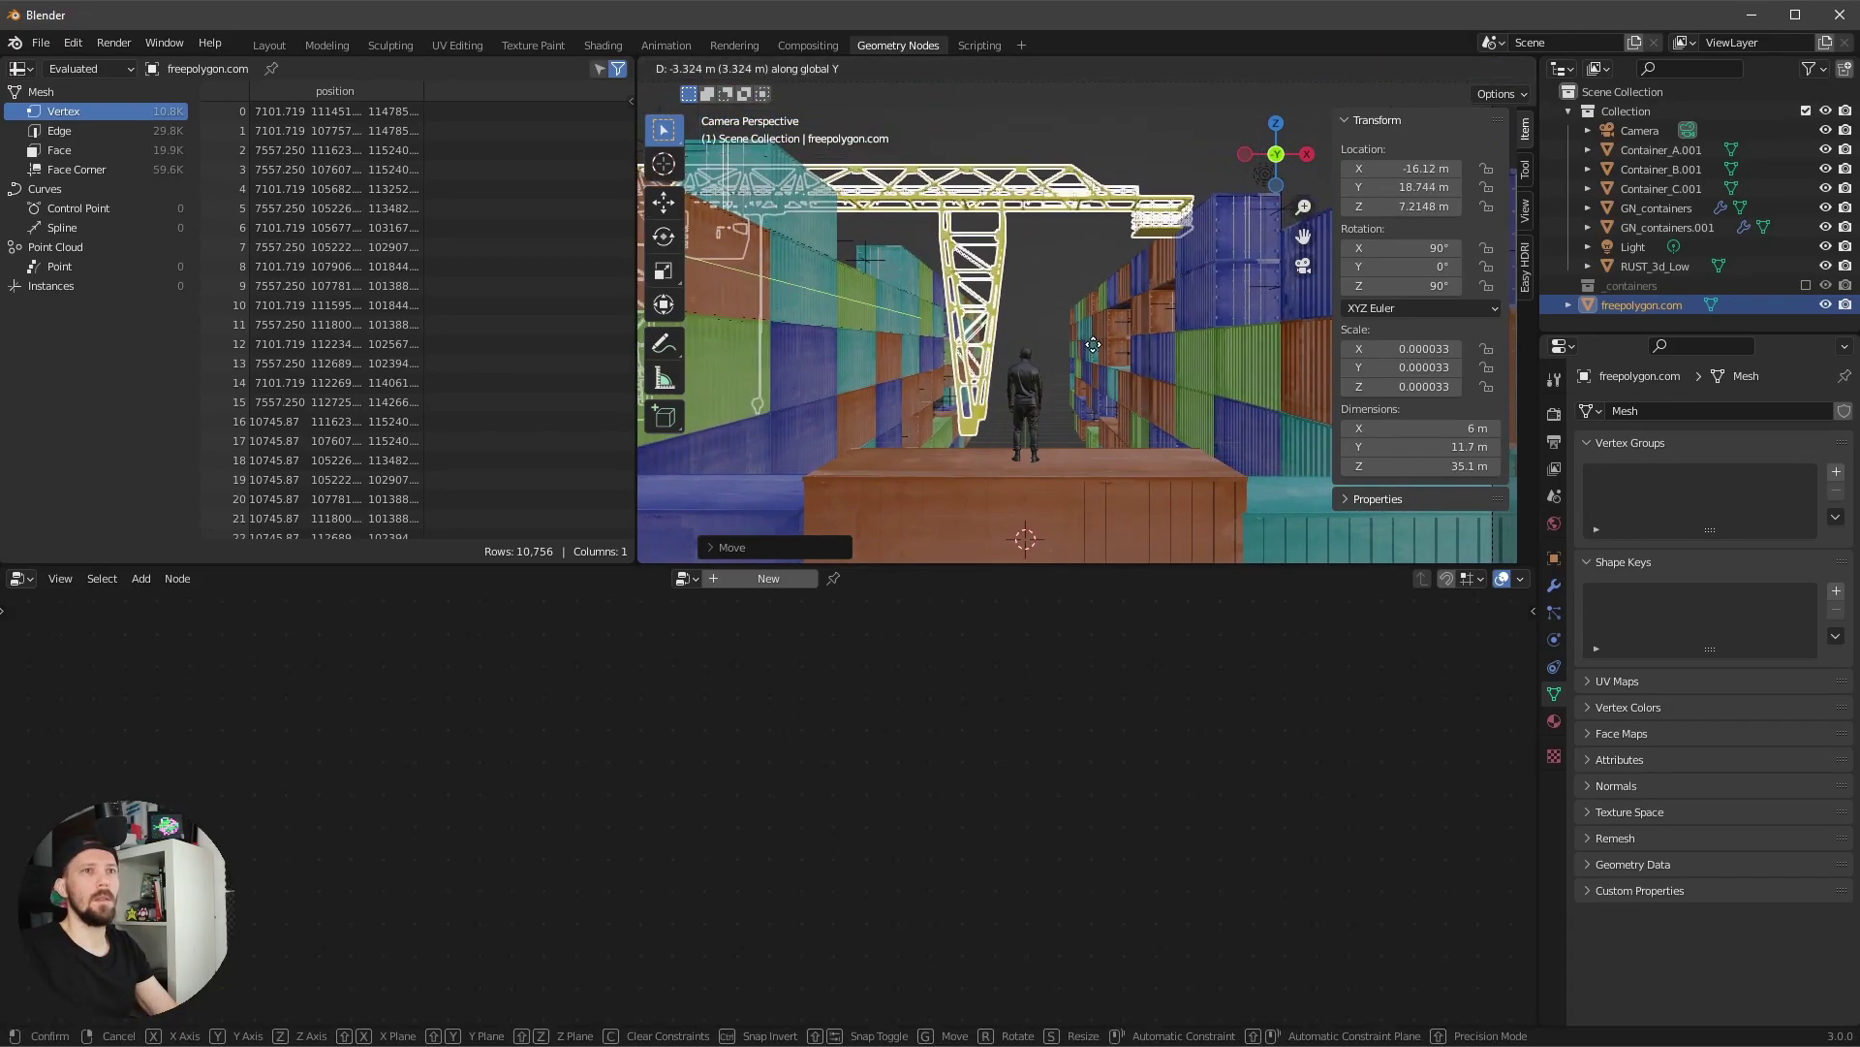
left_click(1099, 332)
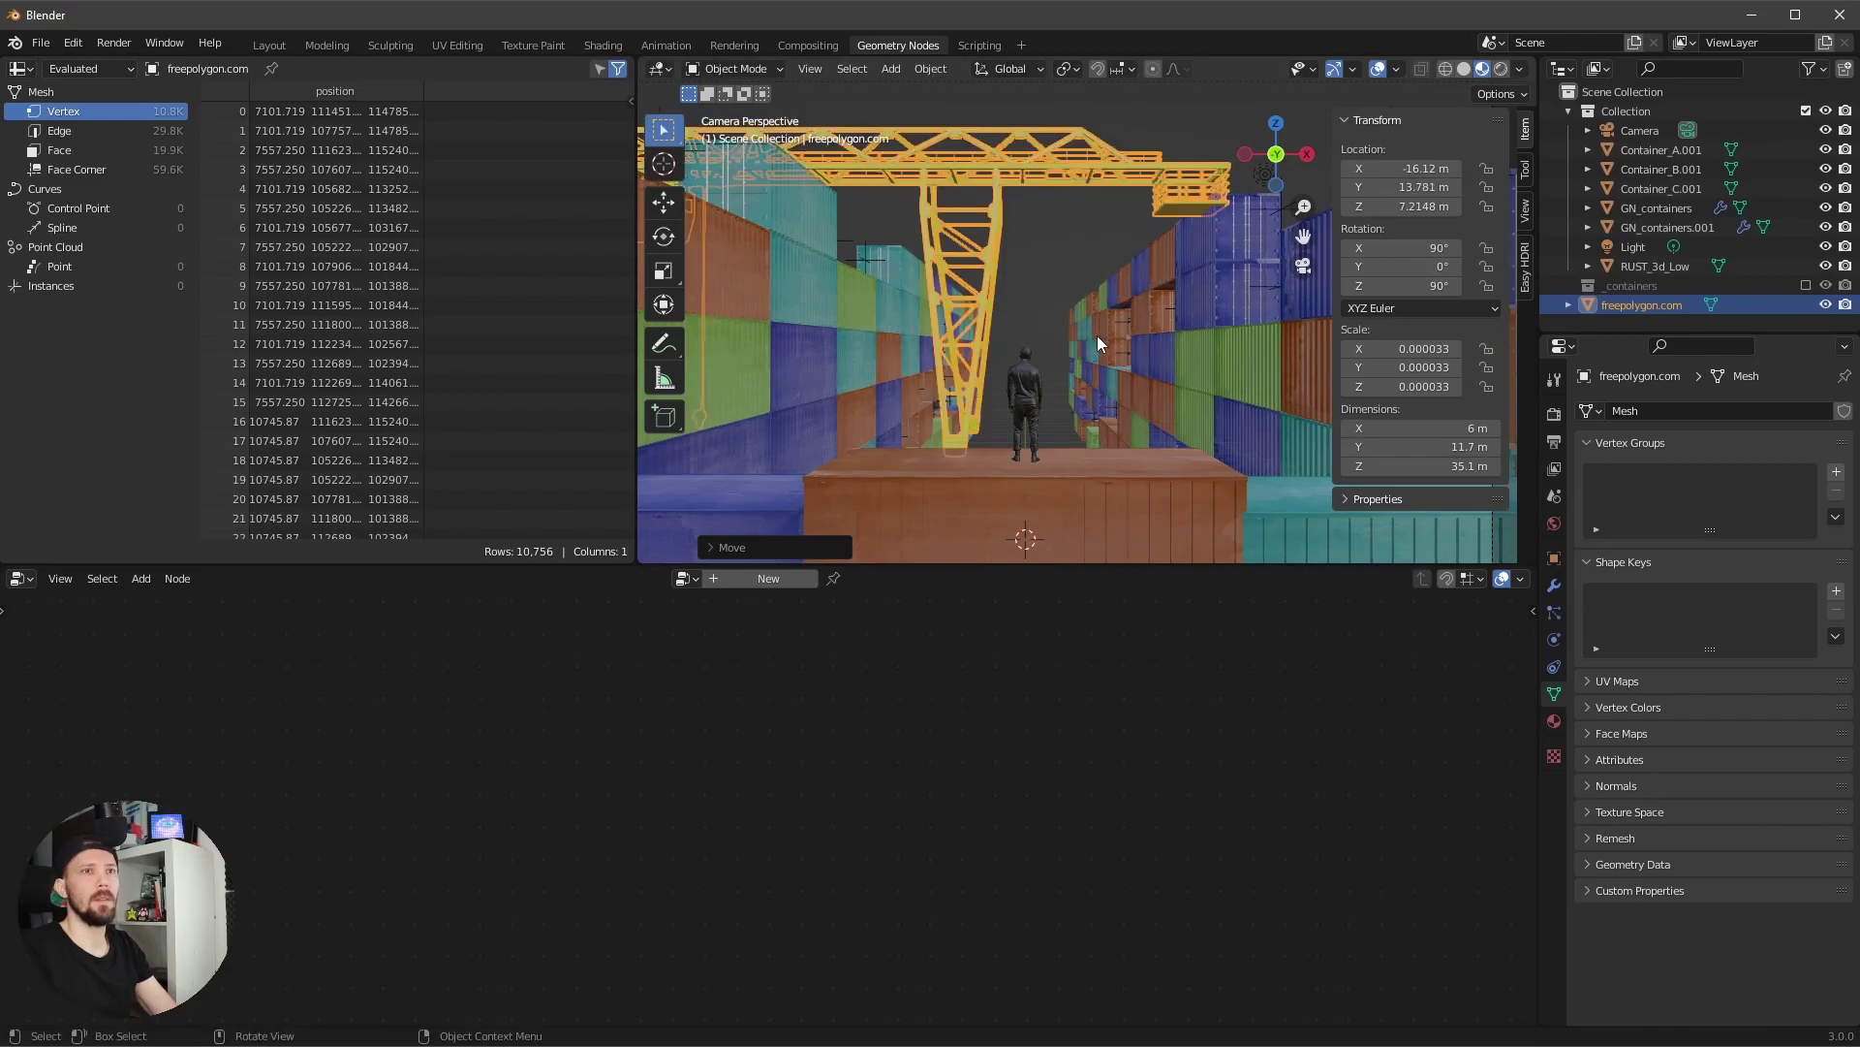
- Shift the crane sideways along X to about -17.5 m, keeping its leg beside the figure
scroll(1097, 335, "up", 2)
key("g")
key("x")
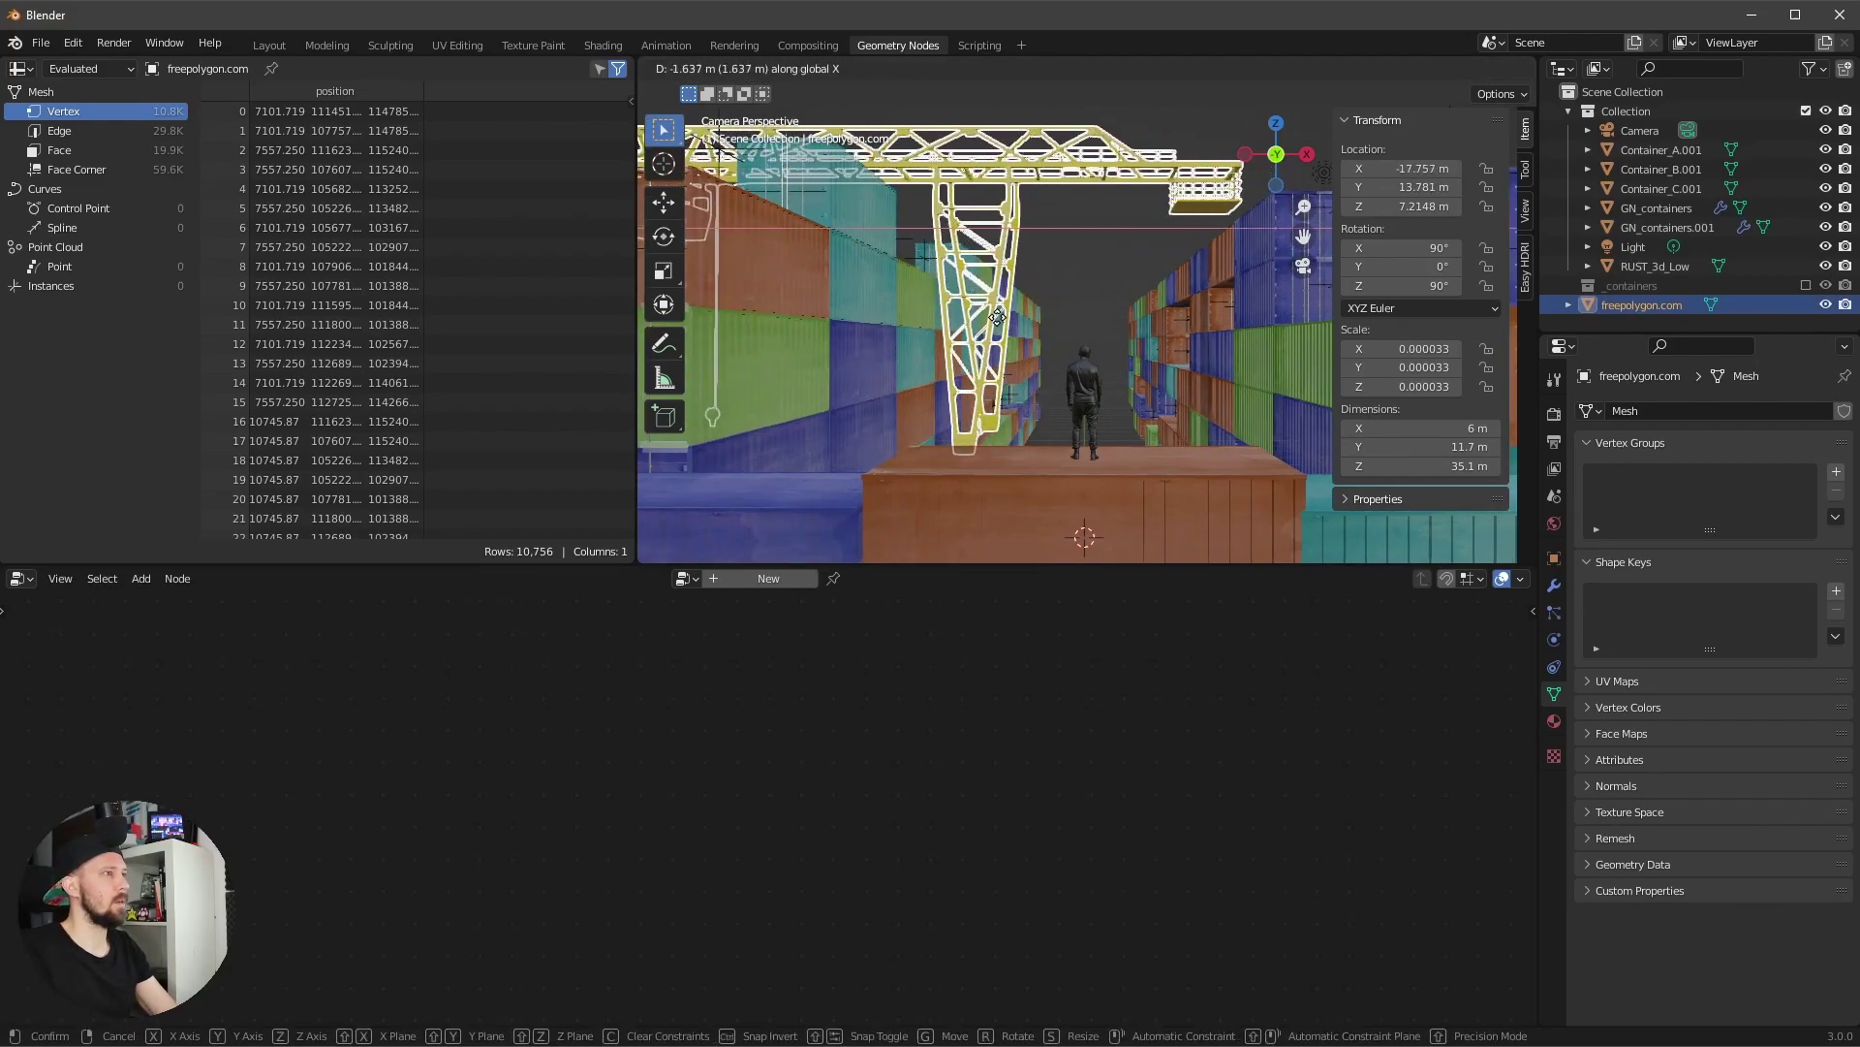
left_click(1005, 315)
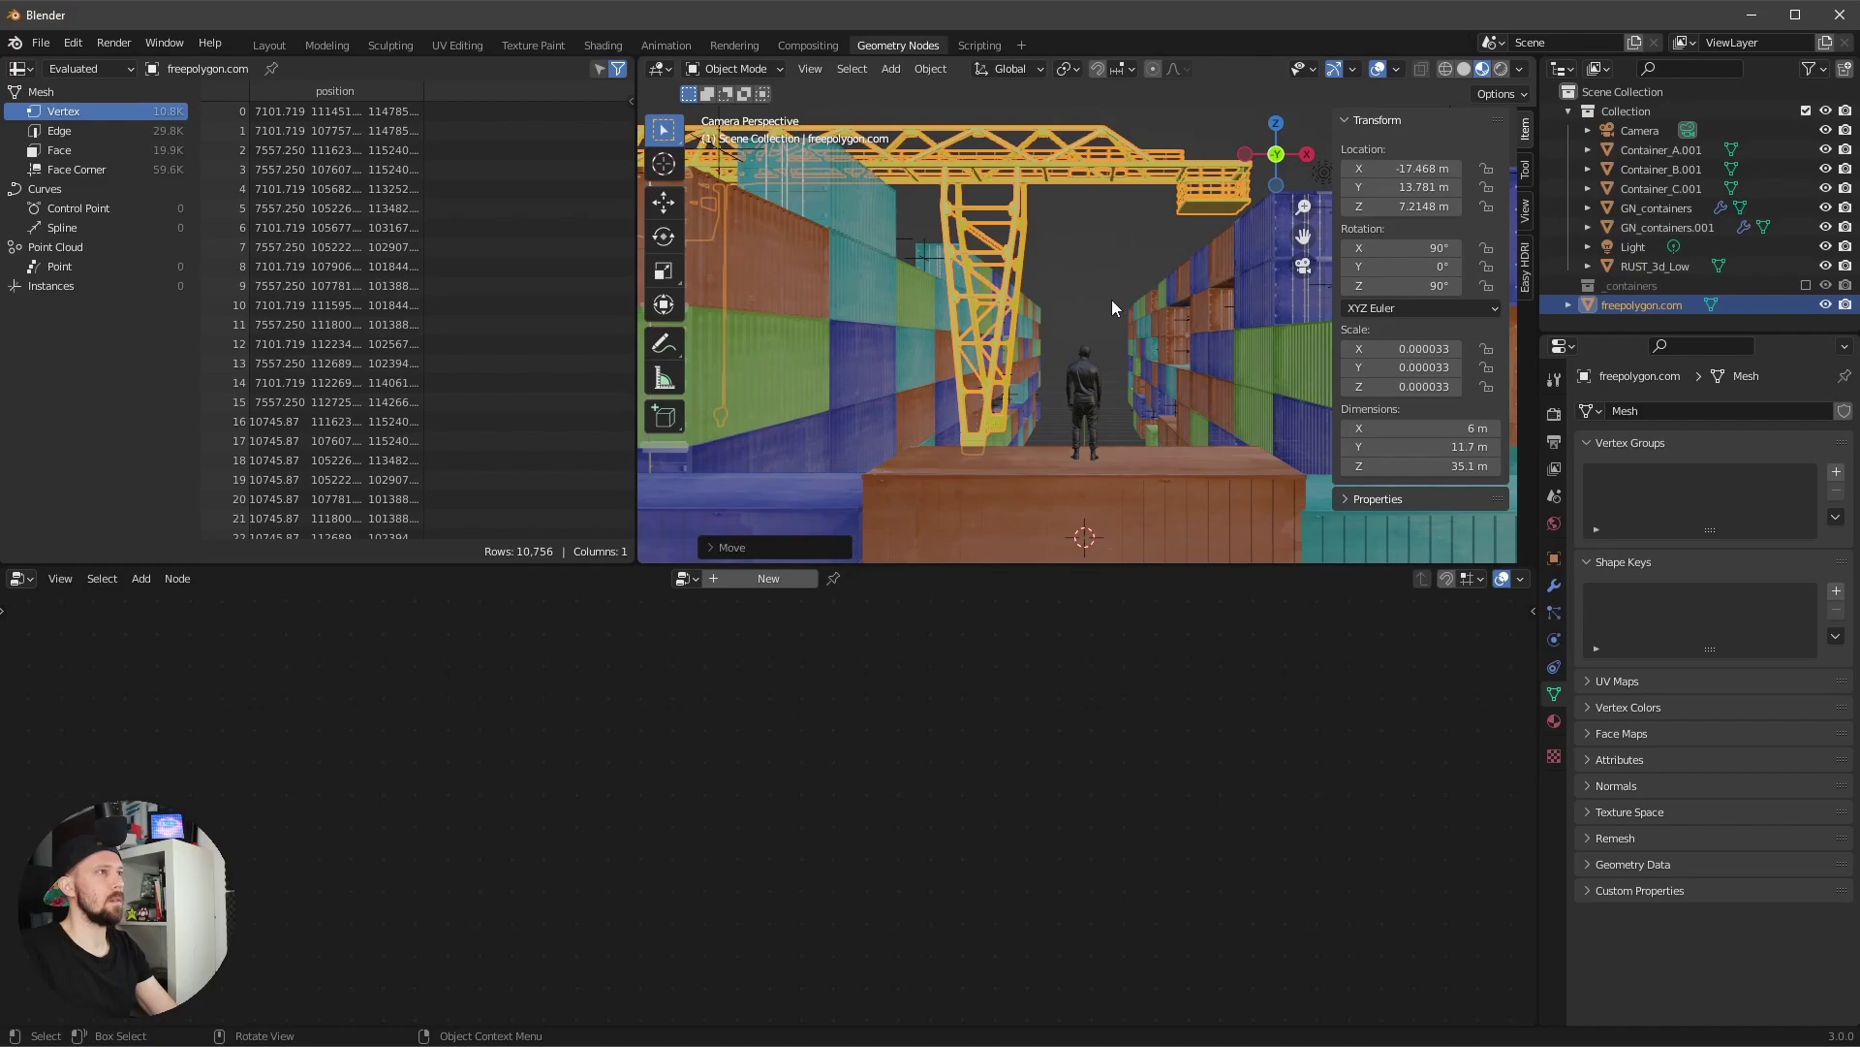
middle_click_drag(1122, 276, 1091, 240)
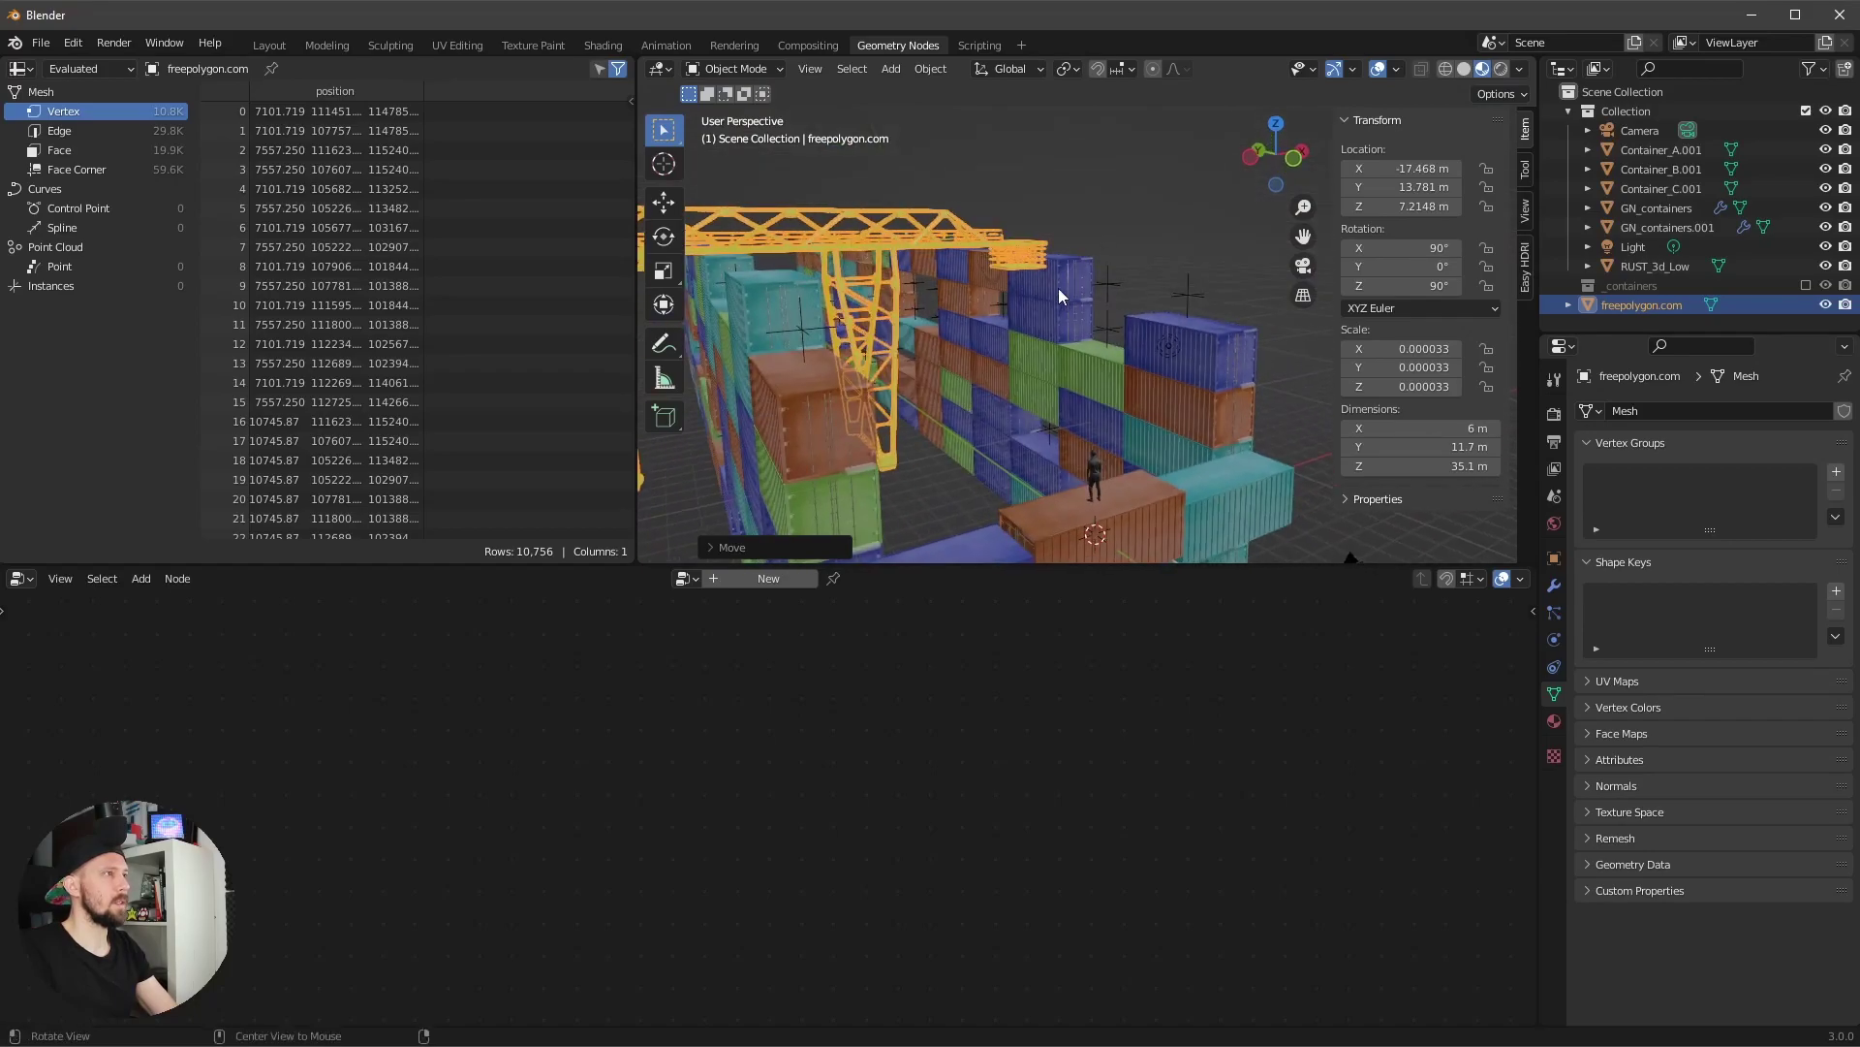
key("KP_0")
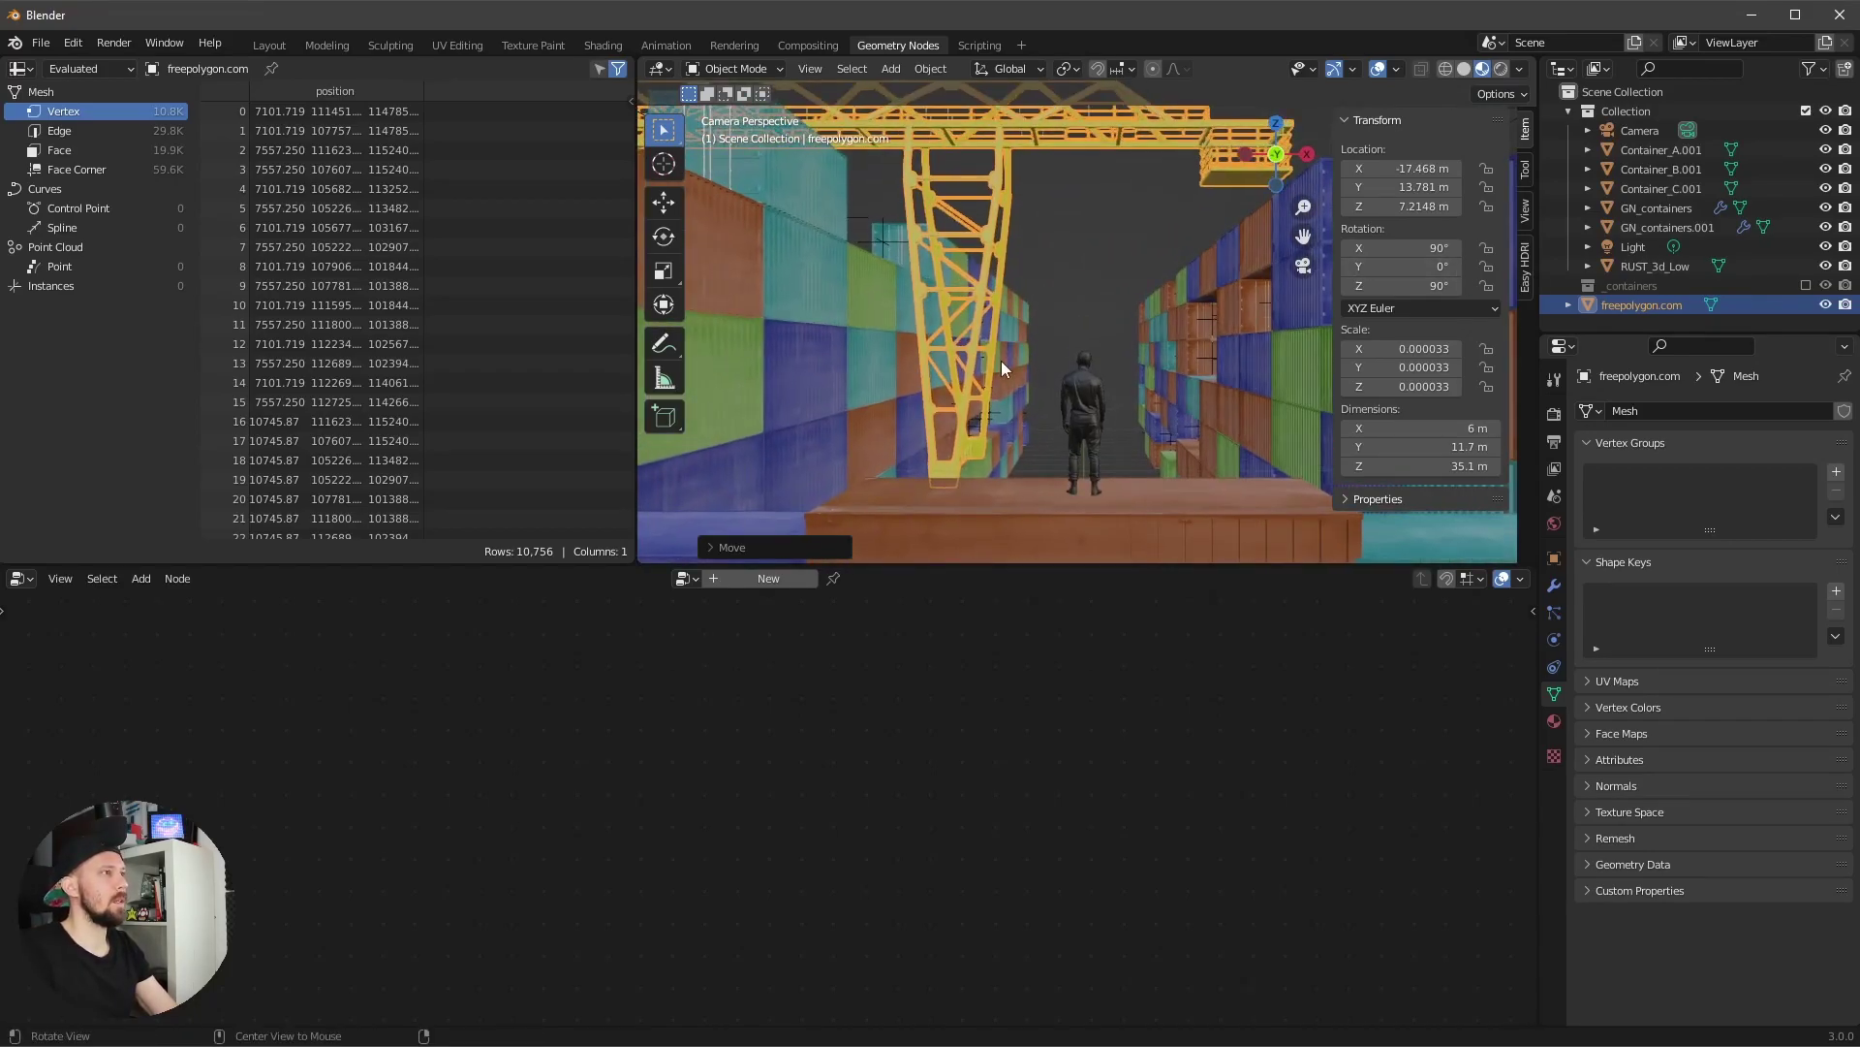
left_click(991, 218)
left_click(997, 243)
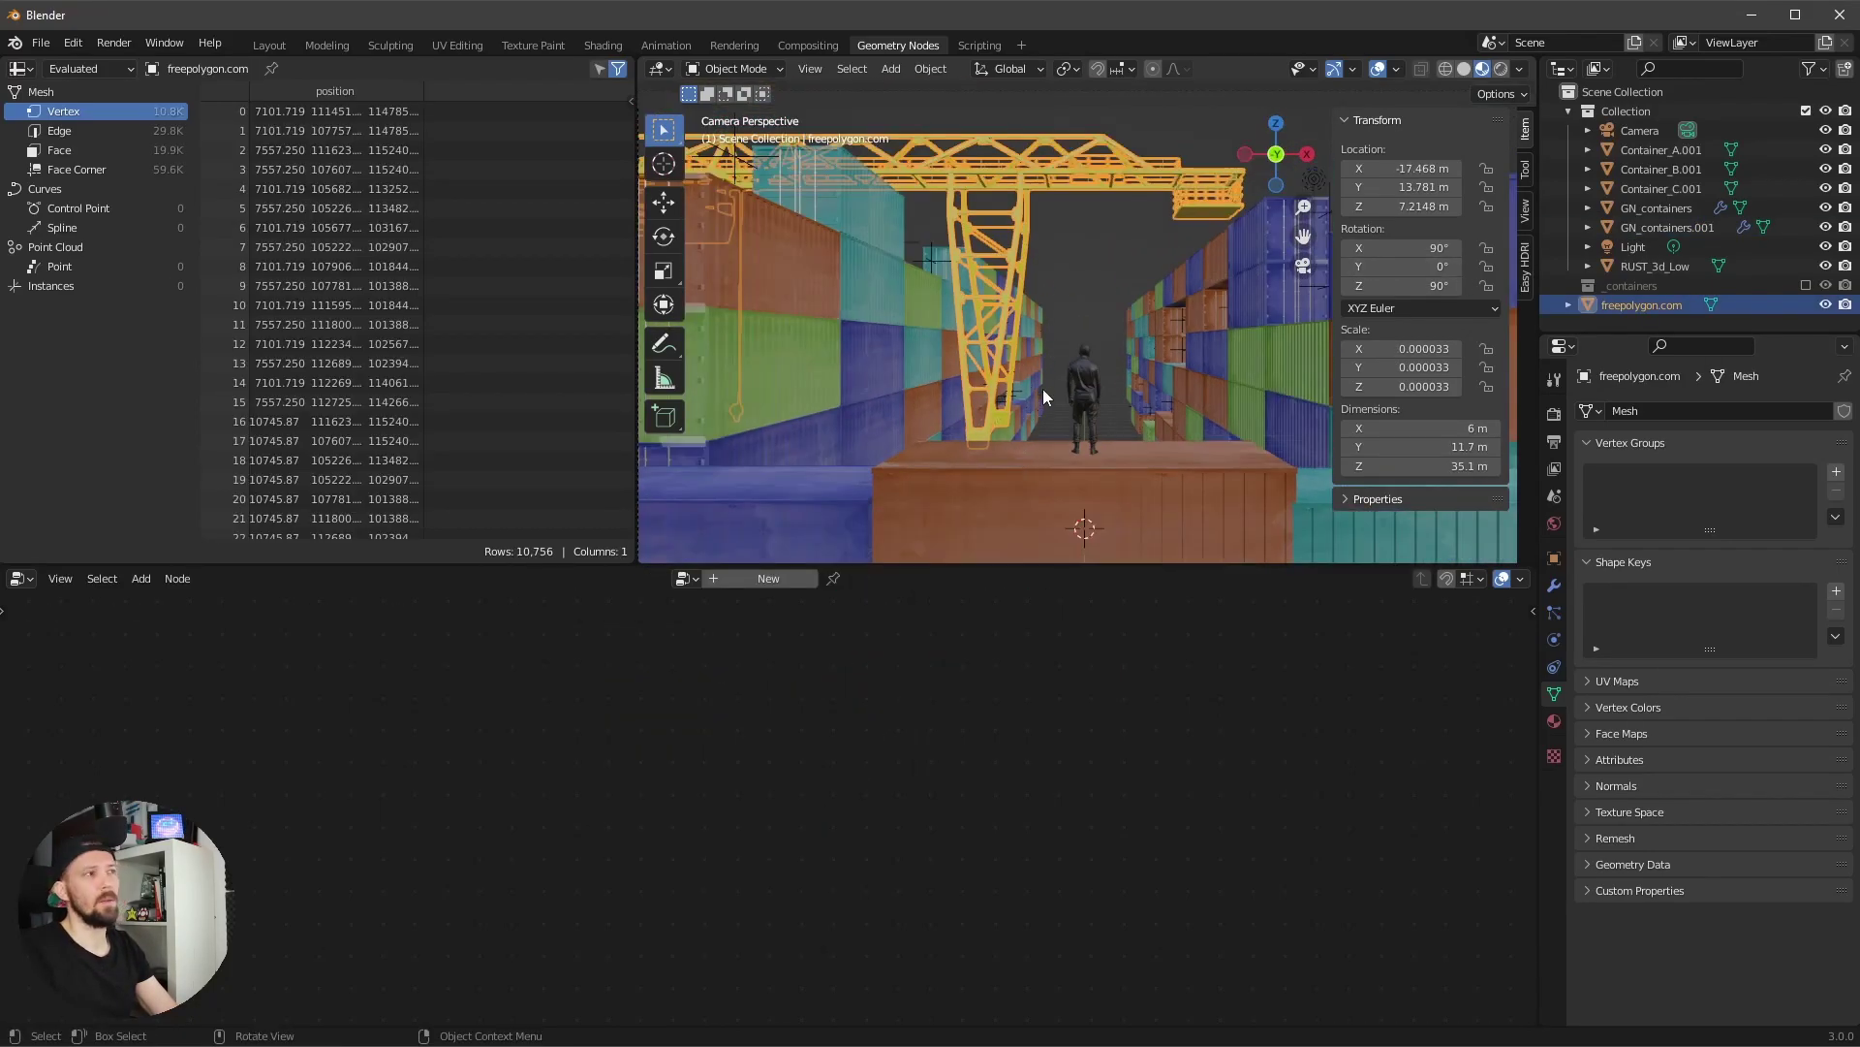
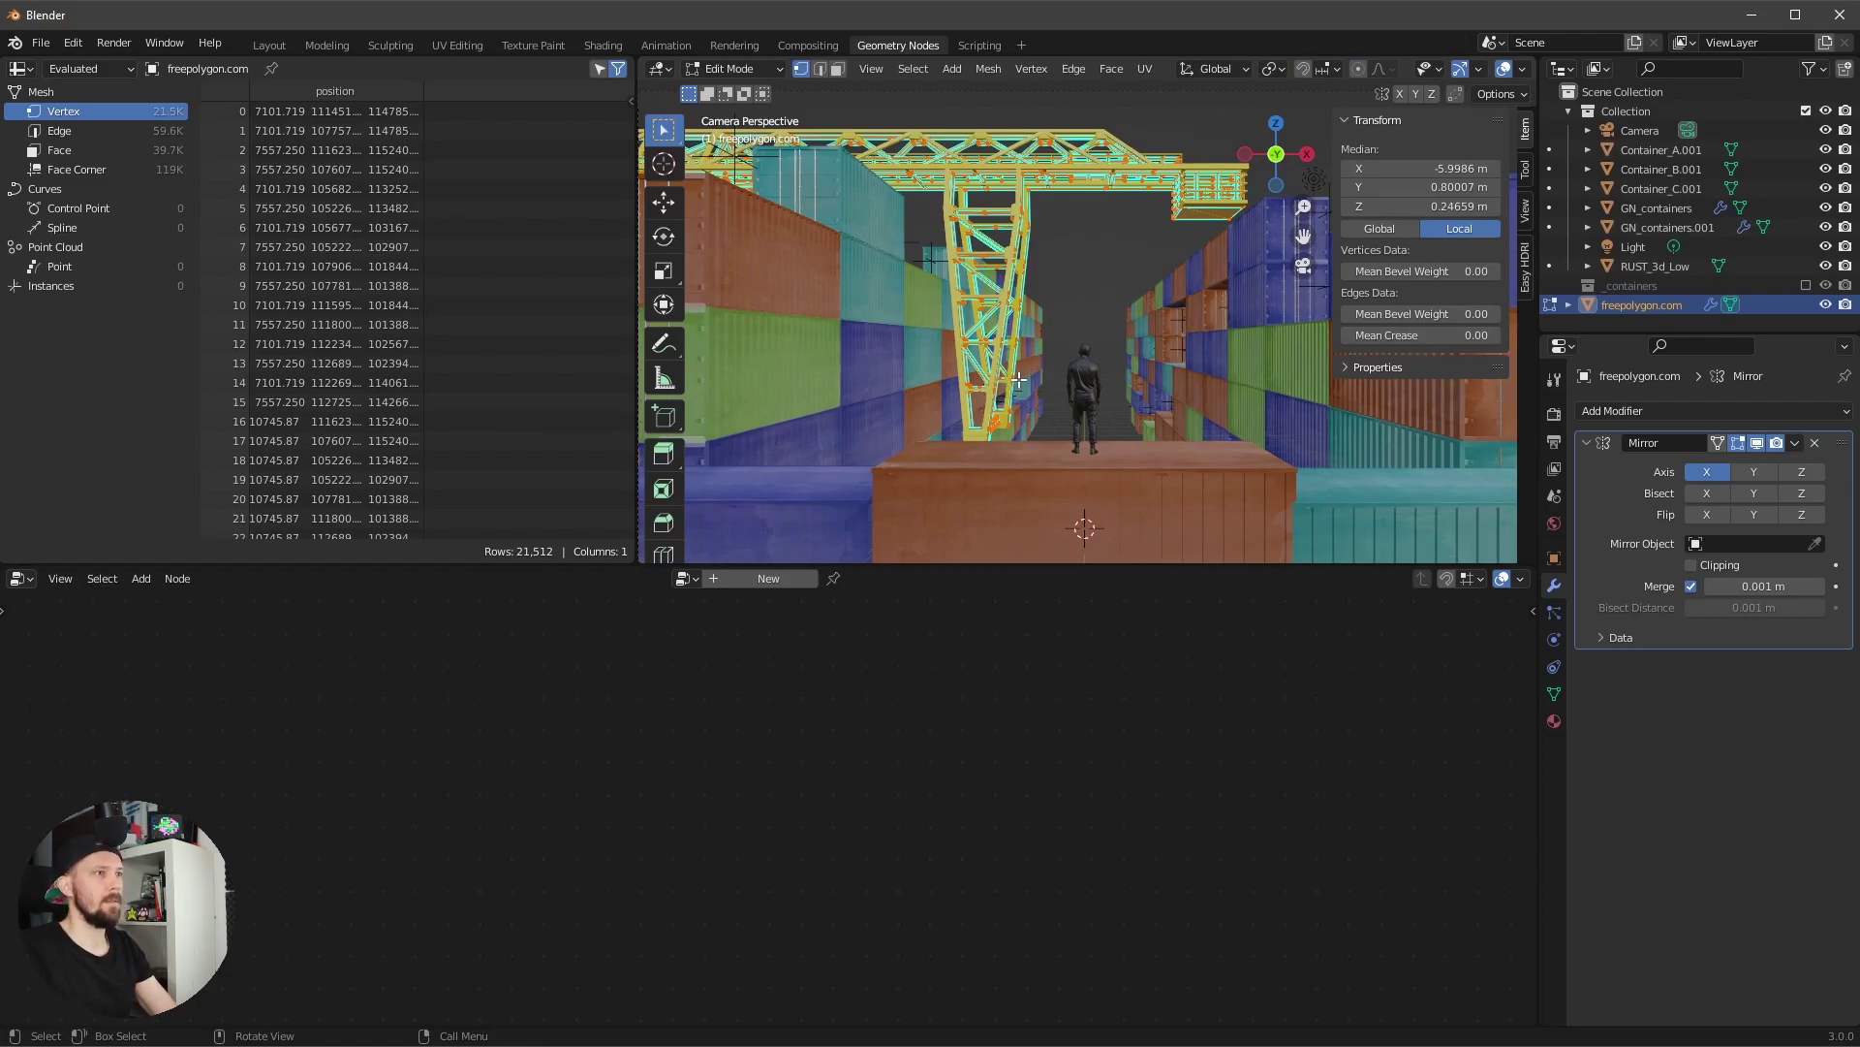
- Mirror the crane on the Y axis instead of X and raise its mesh about 7.8 m along Z in Edit Mode
left_click(1707, 473)
left_click(1750, 473)
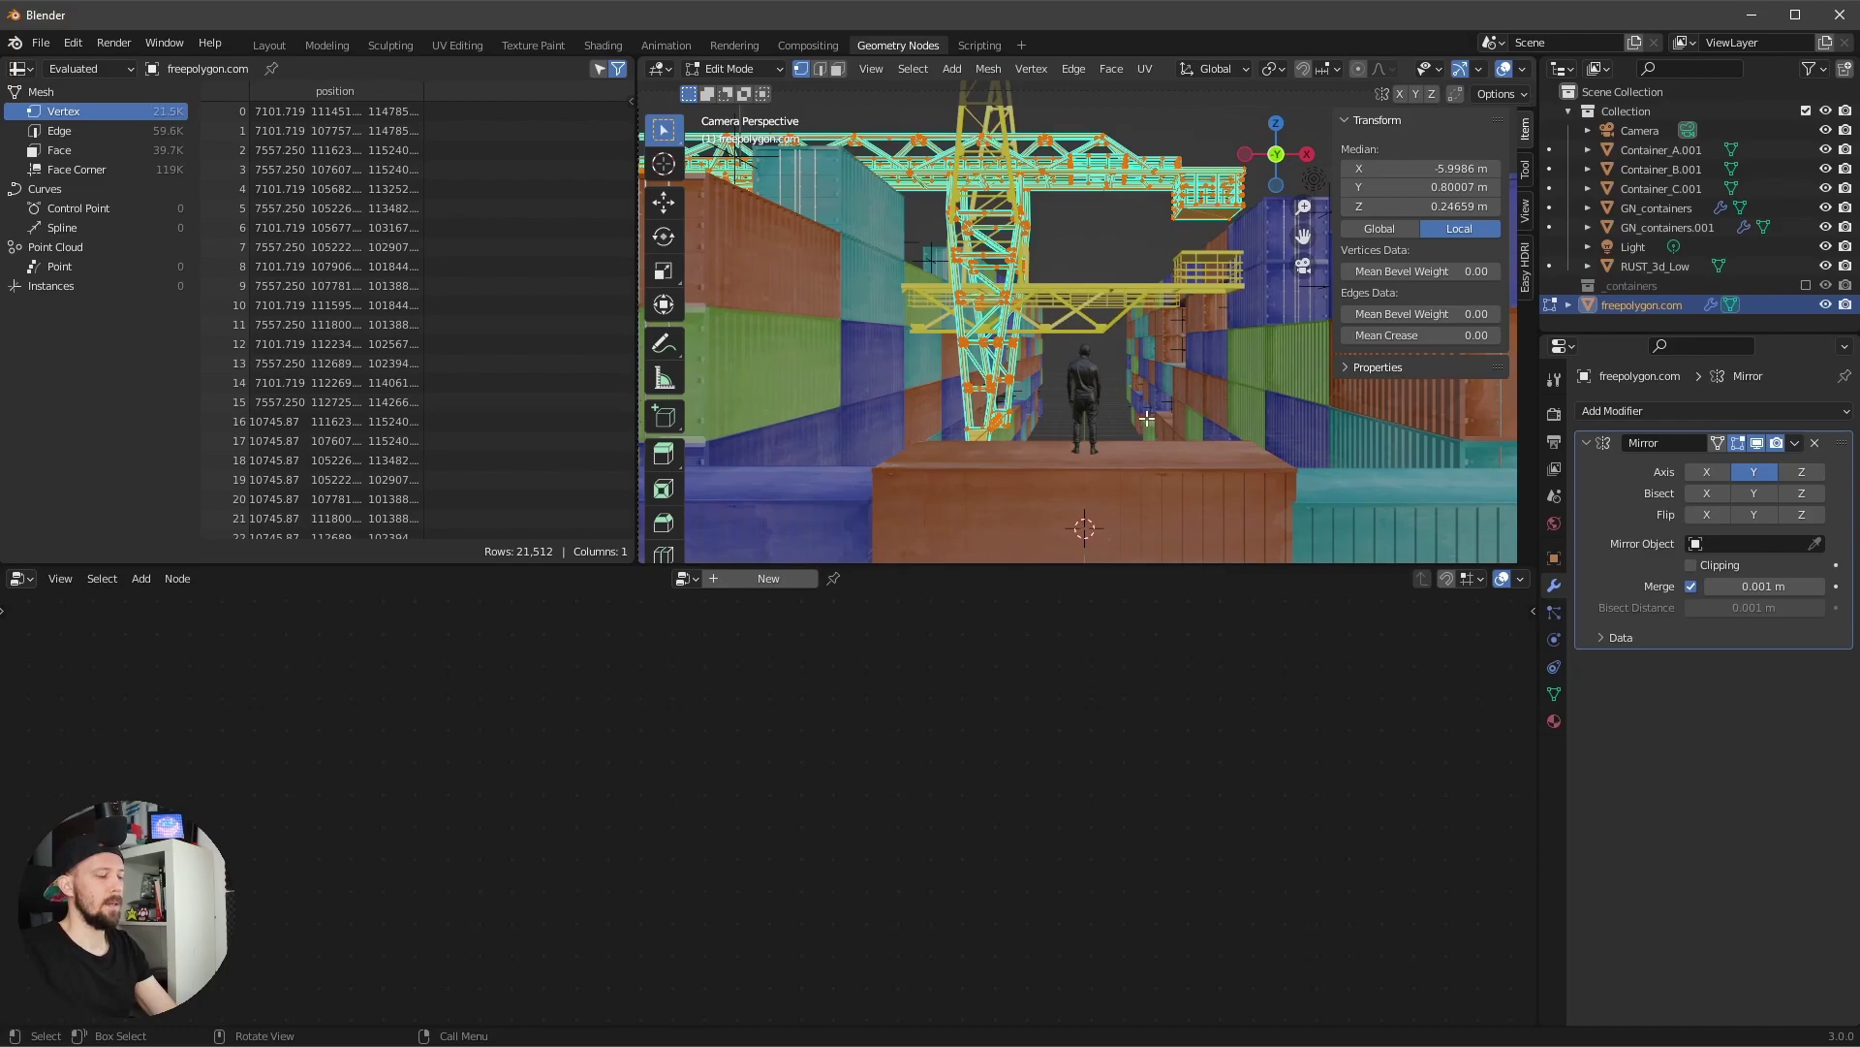
key("g")
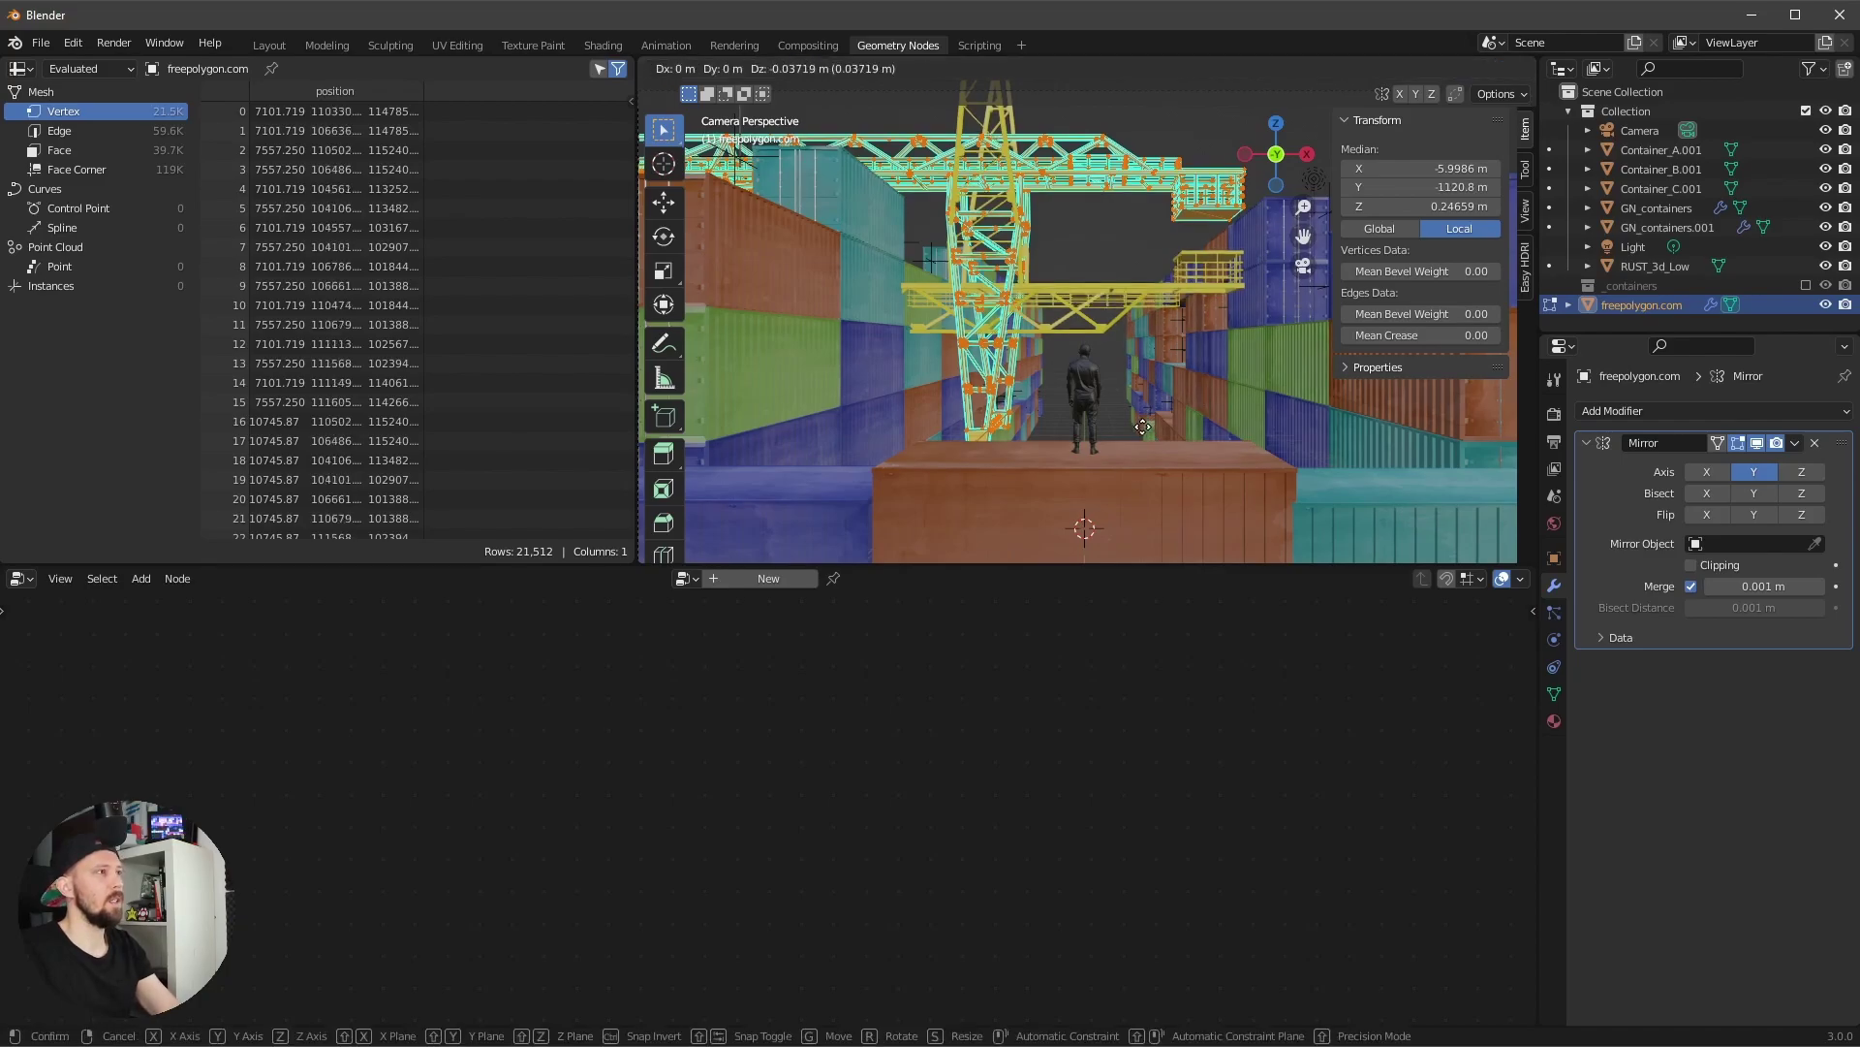
key("z")
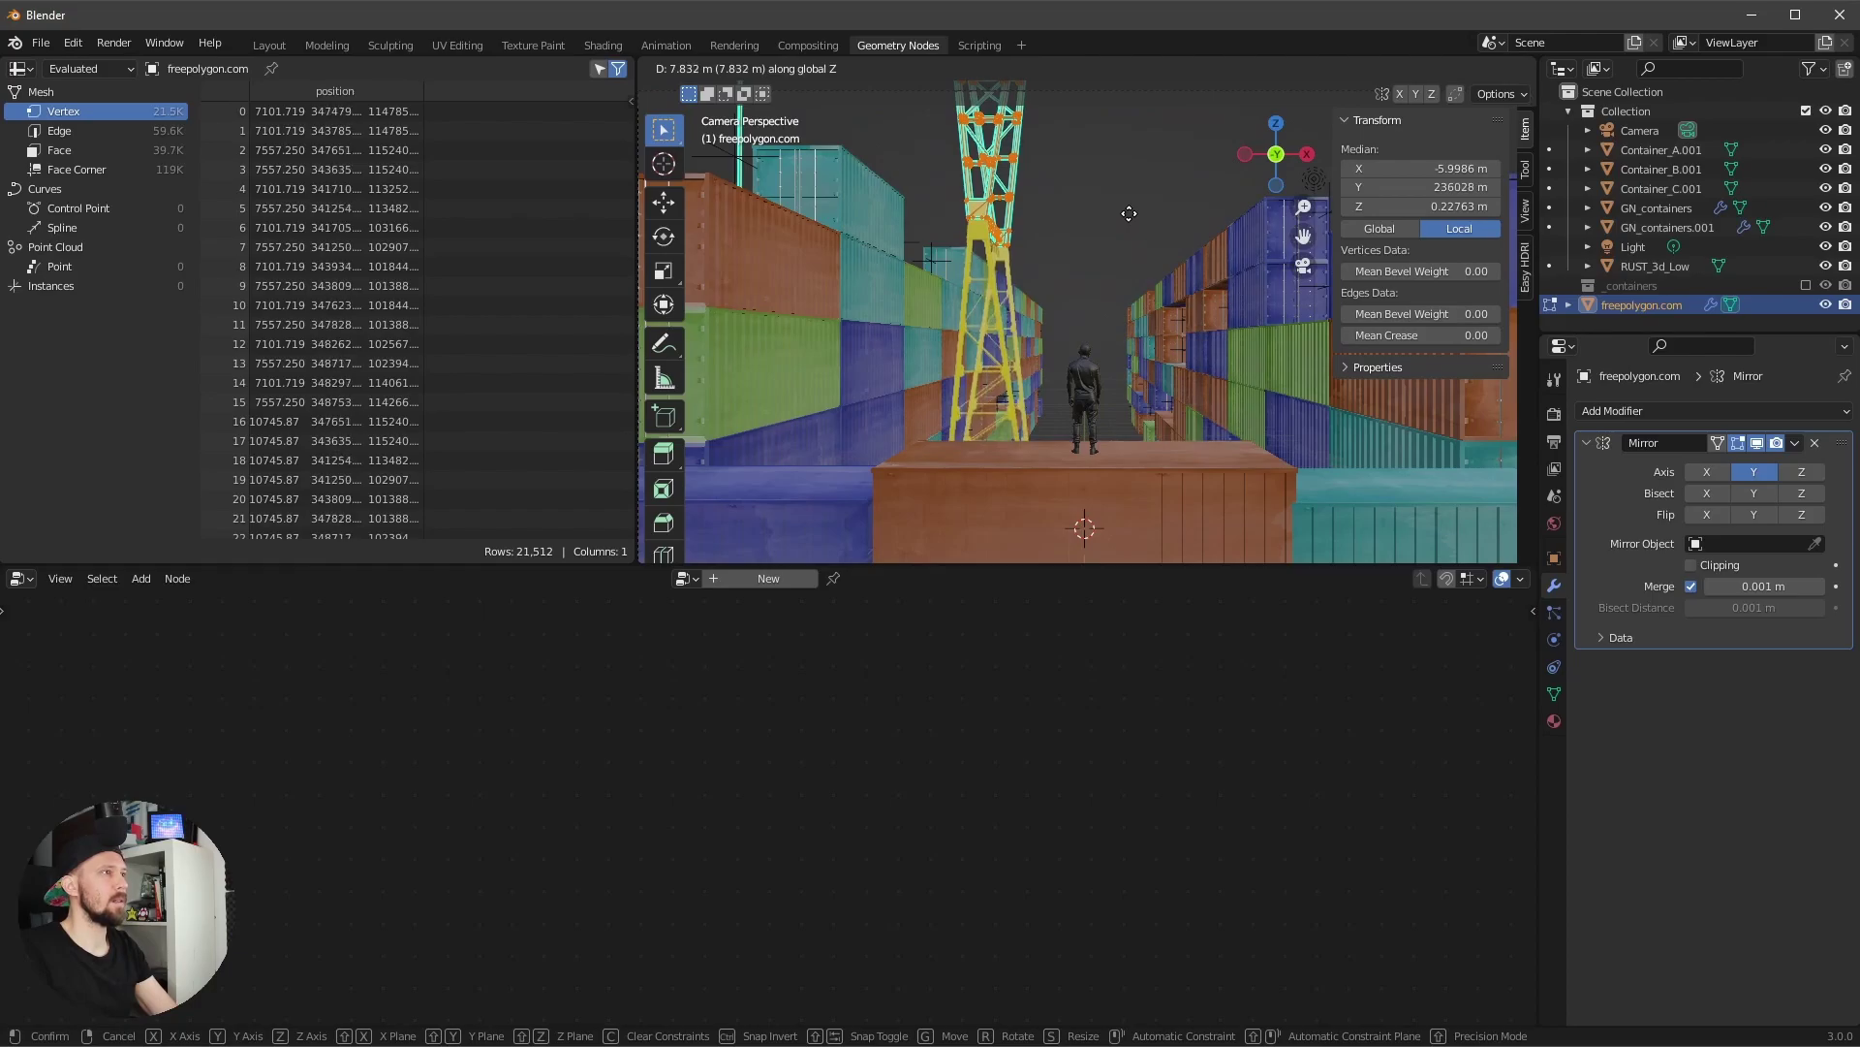
left_click(1130, 213)
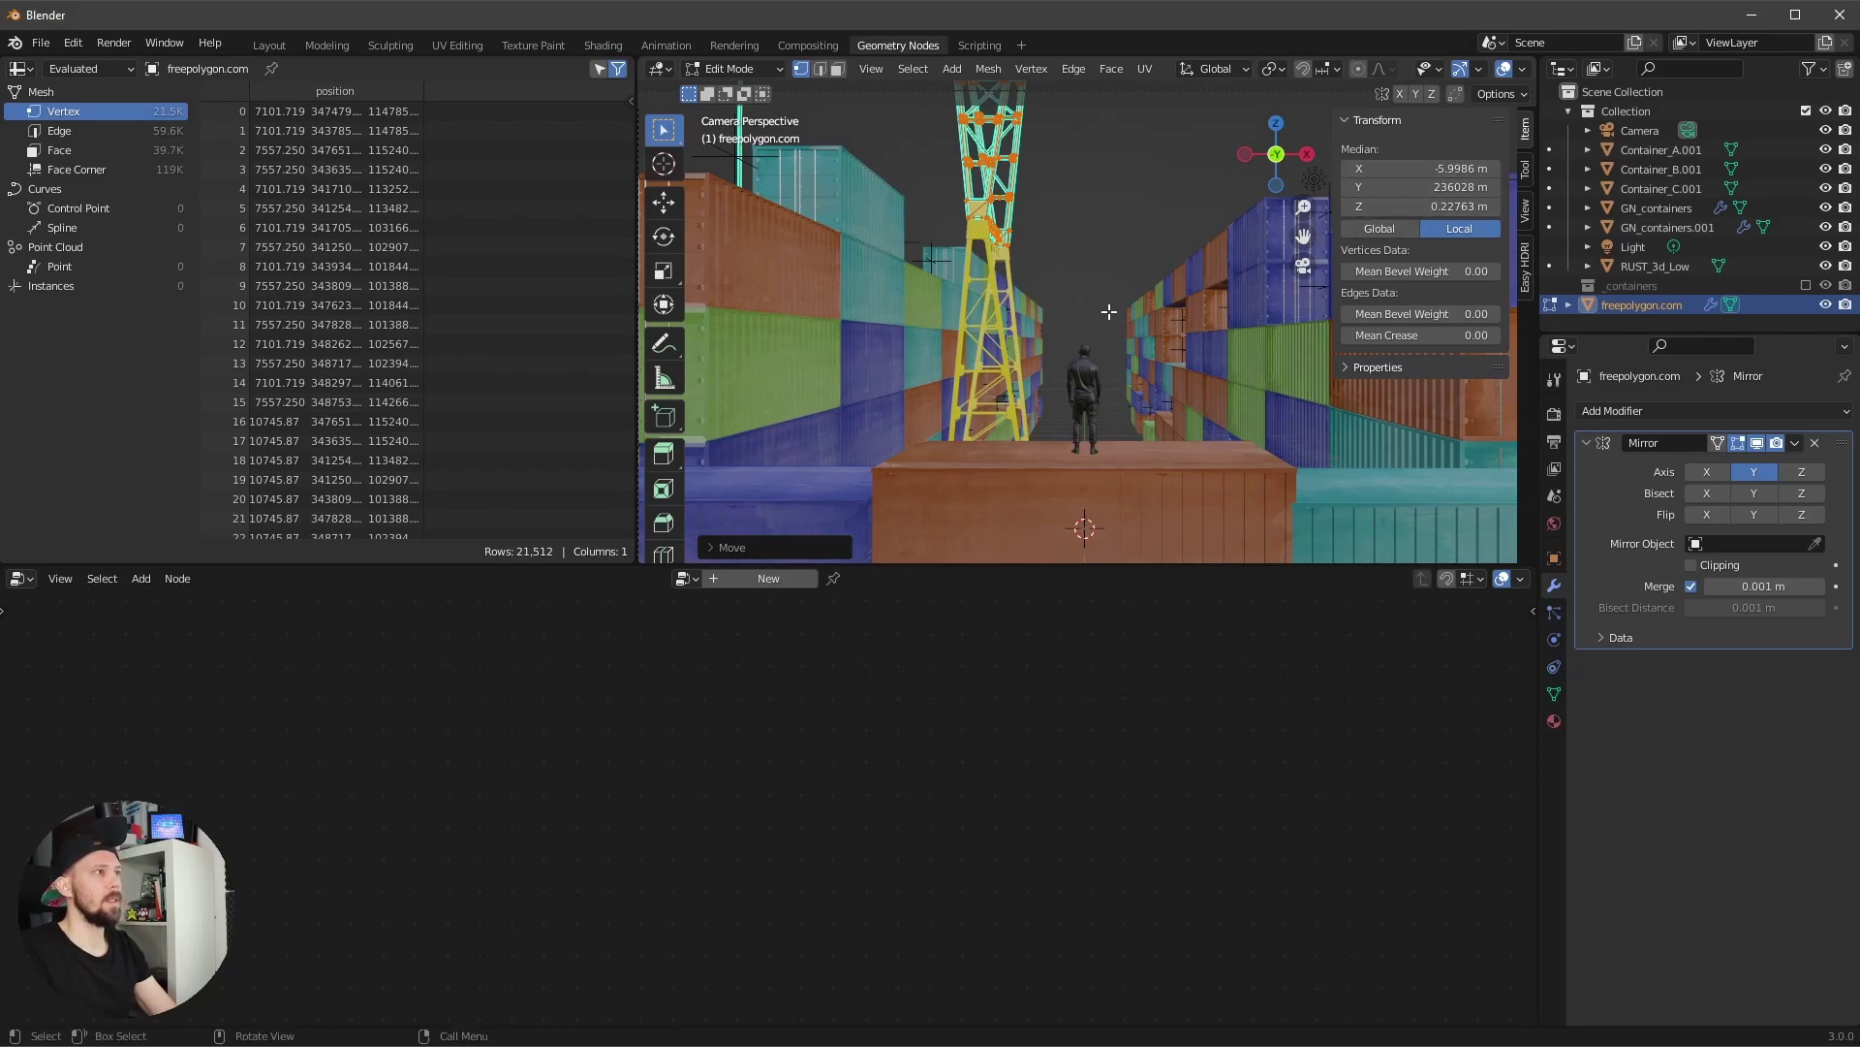
key("Tab")
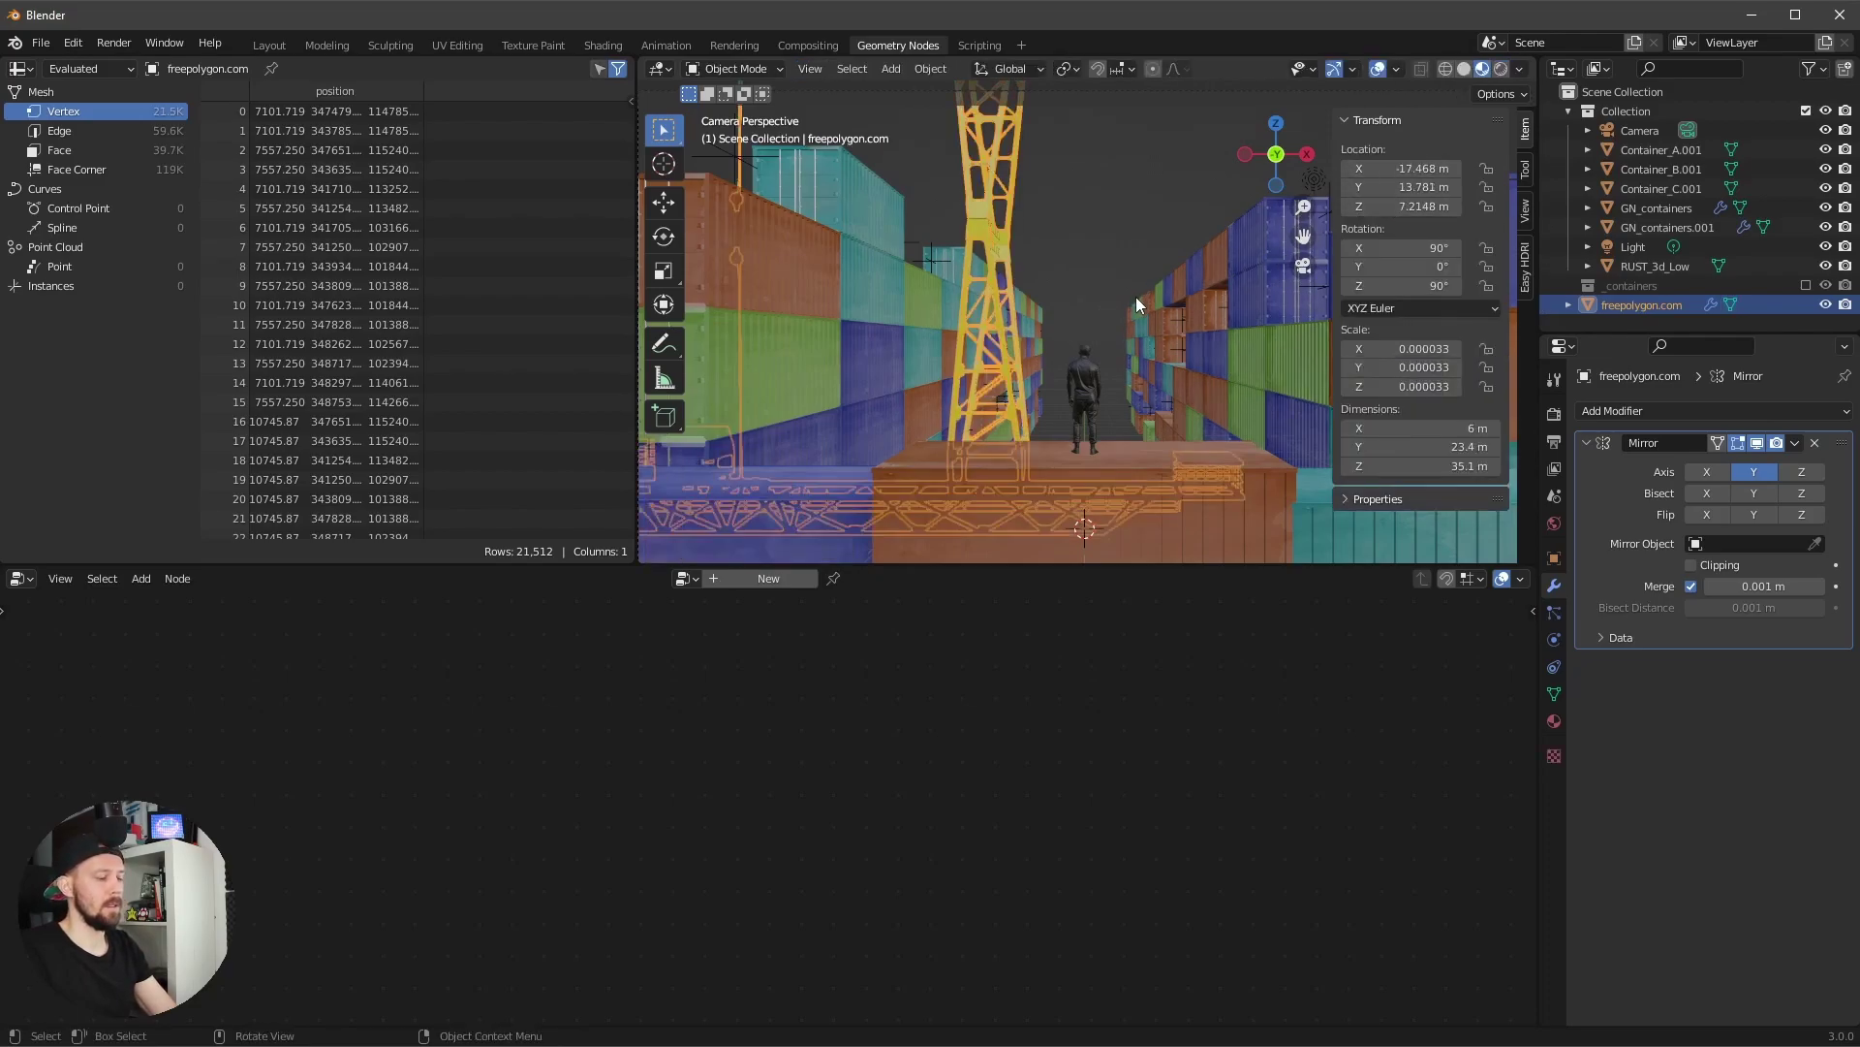
- Lower the mirrored crane object to about -0.81 m in Z
key("g")
key("z")
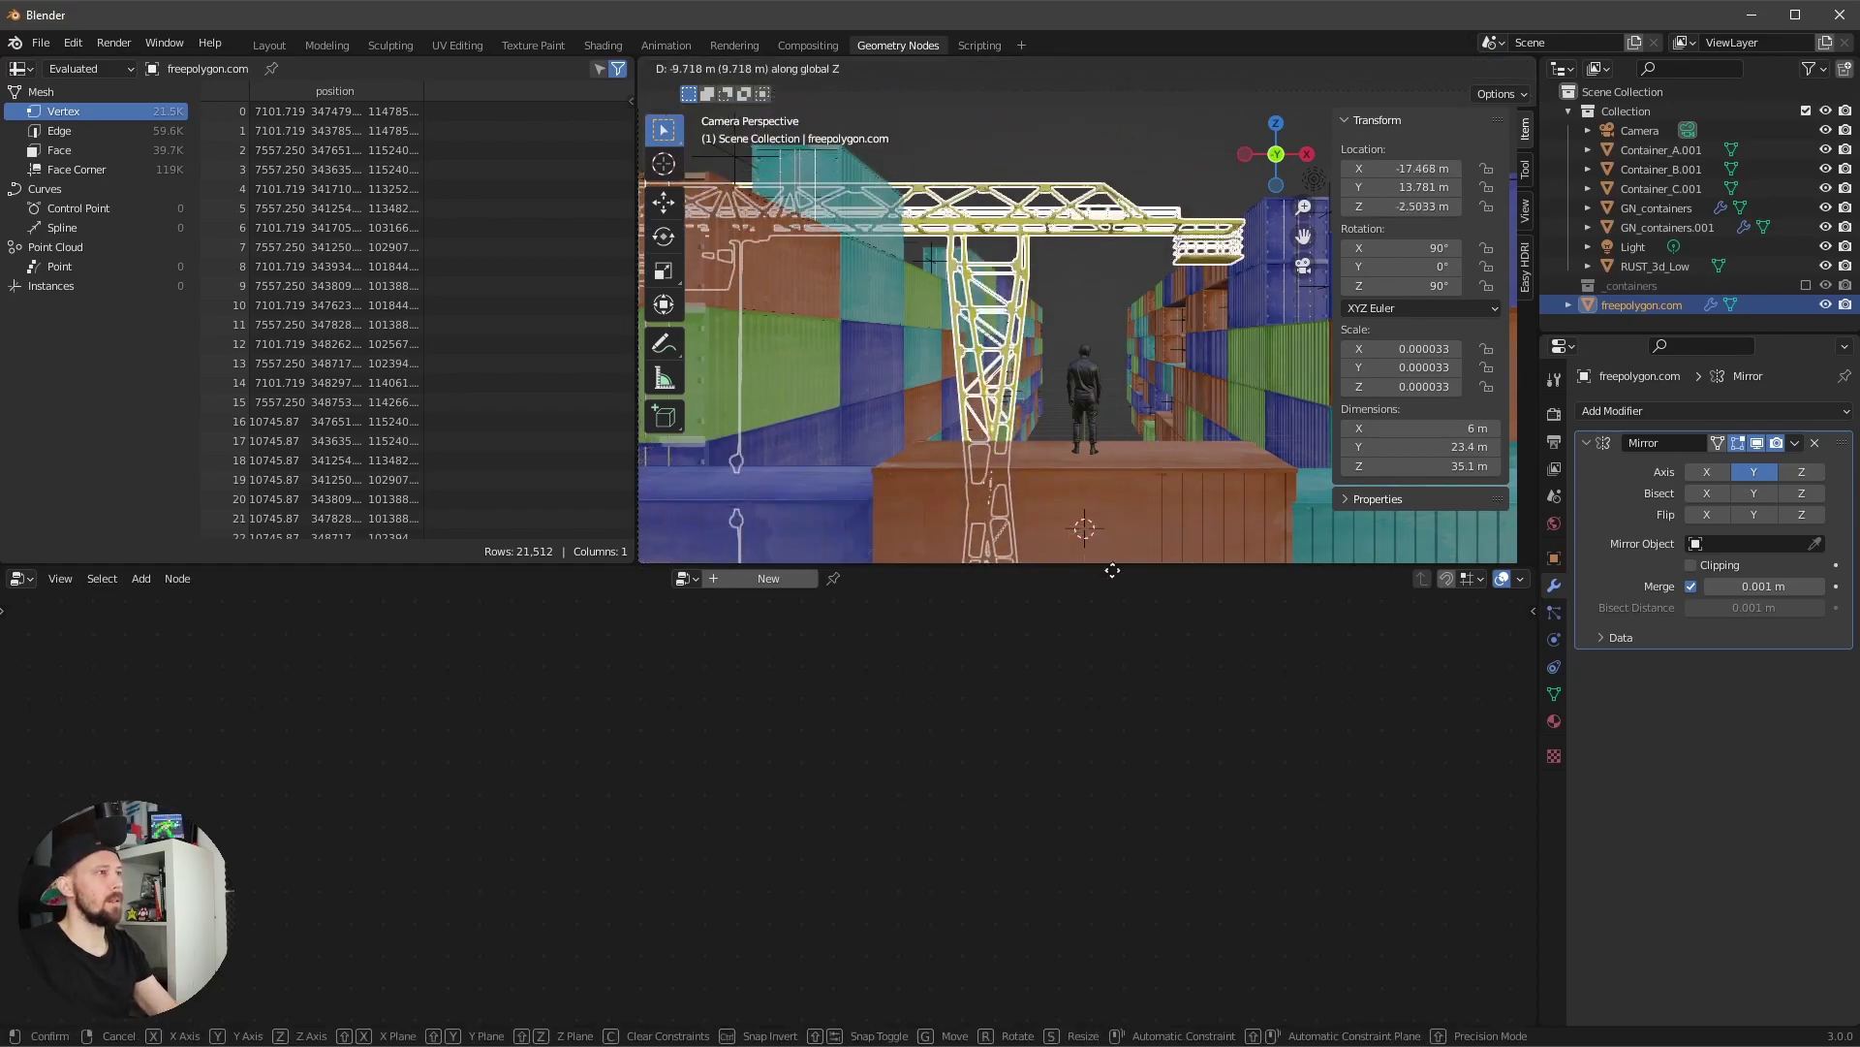
left_click(1106, 475)
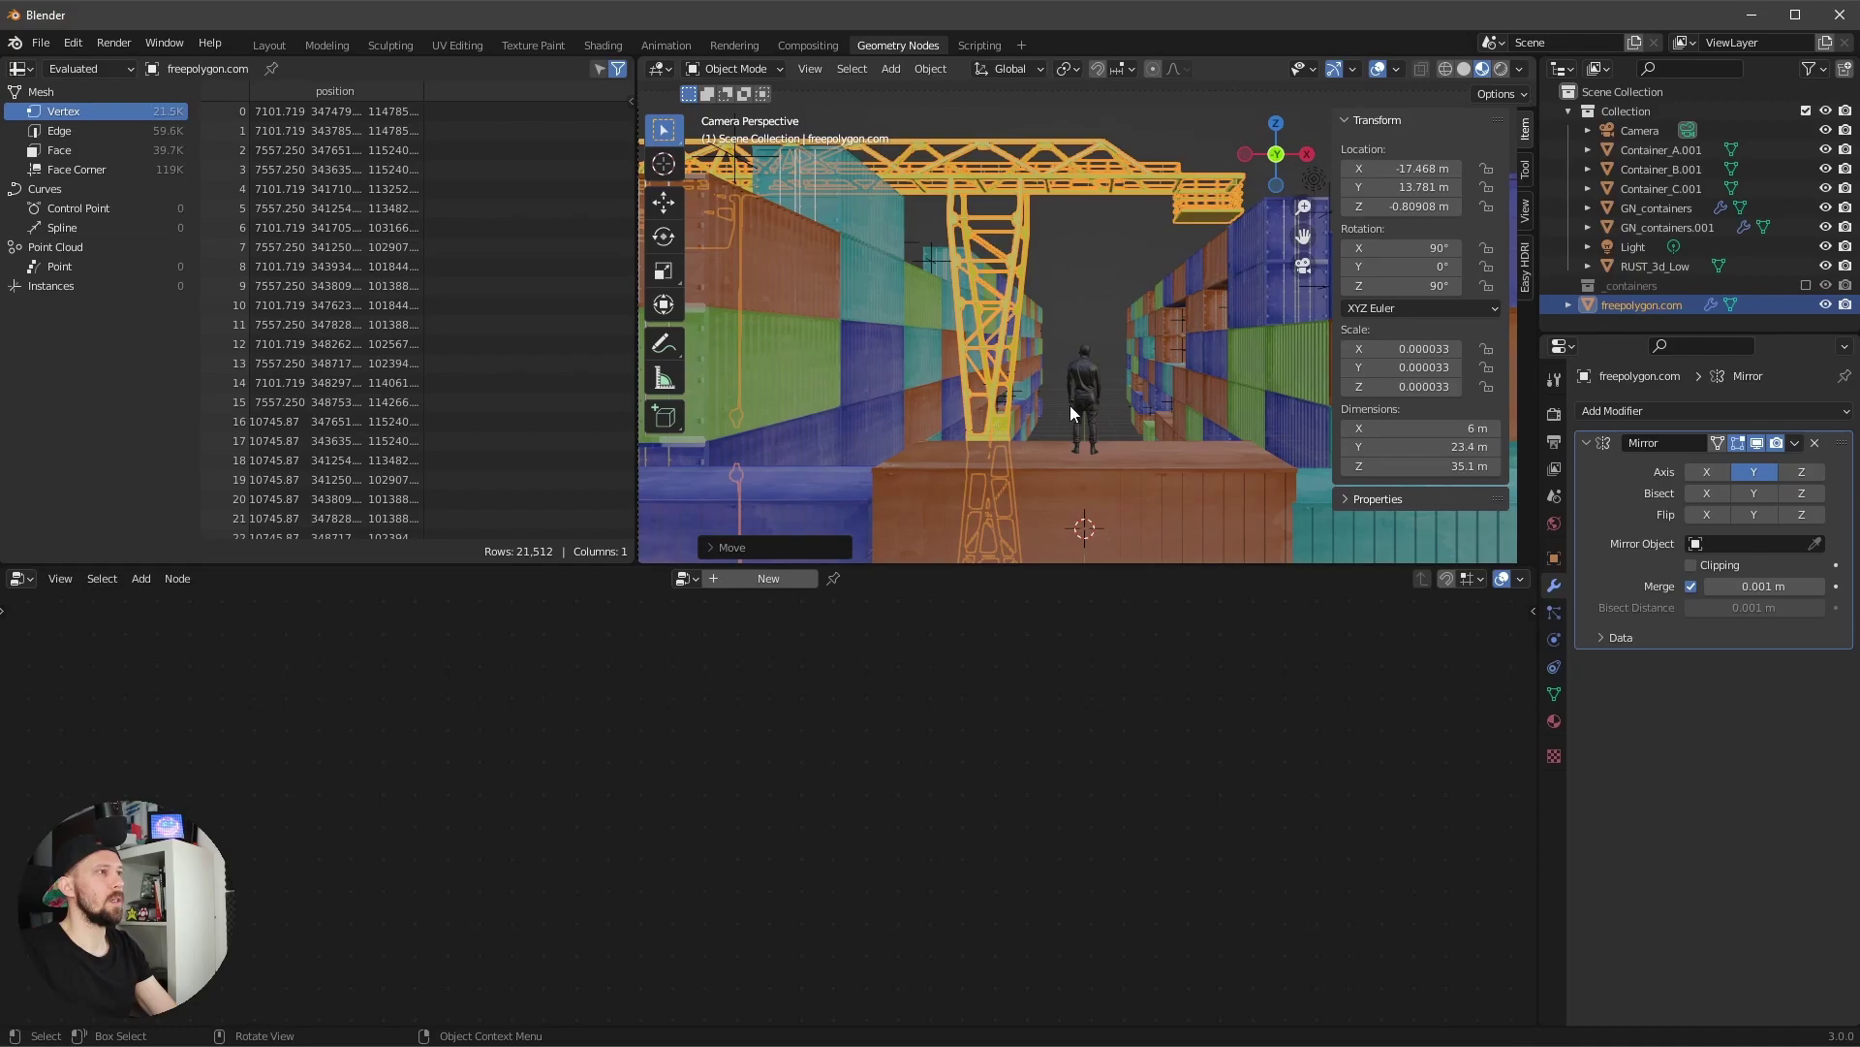
- Turn off the viewport overlays and duplicate the mirrored crane in place
left_click(1378, 70)
left_click(994, 356)
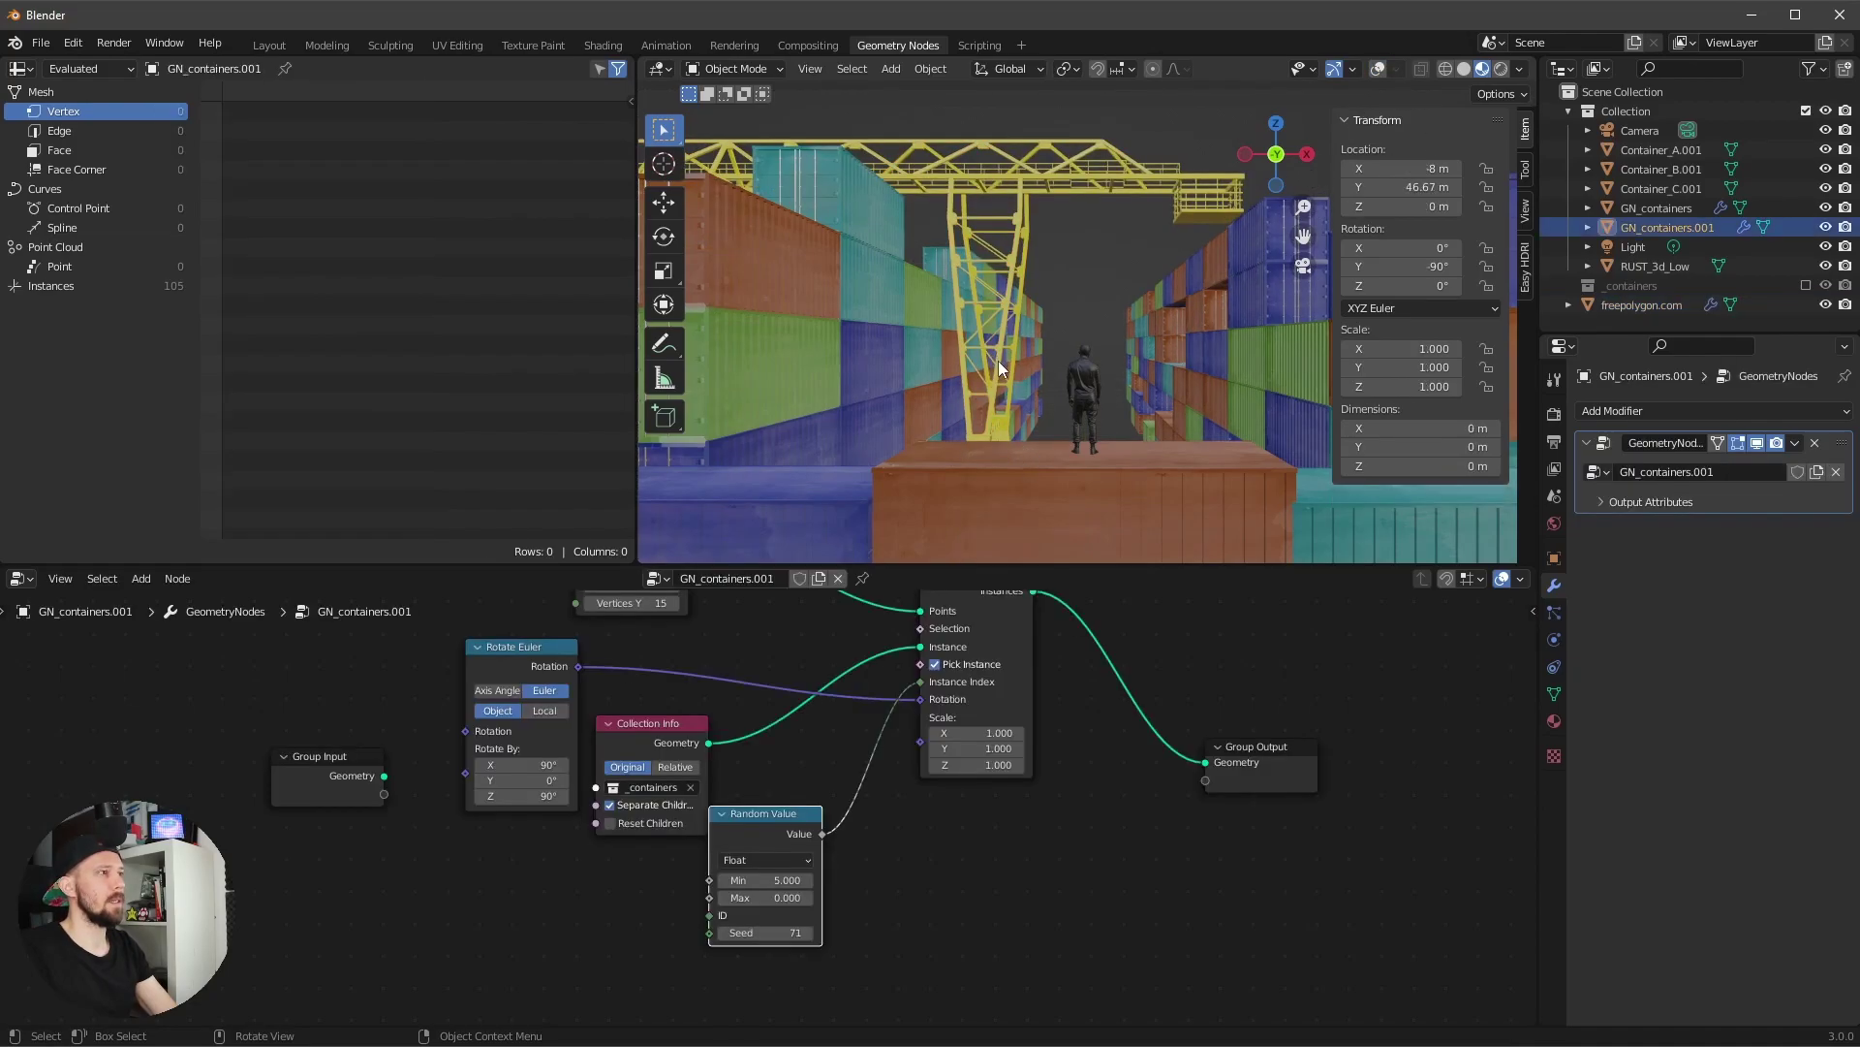
left_click(1008, 351)
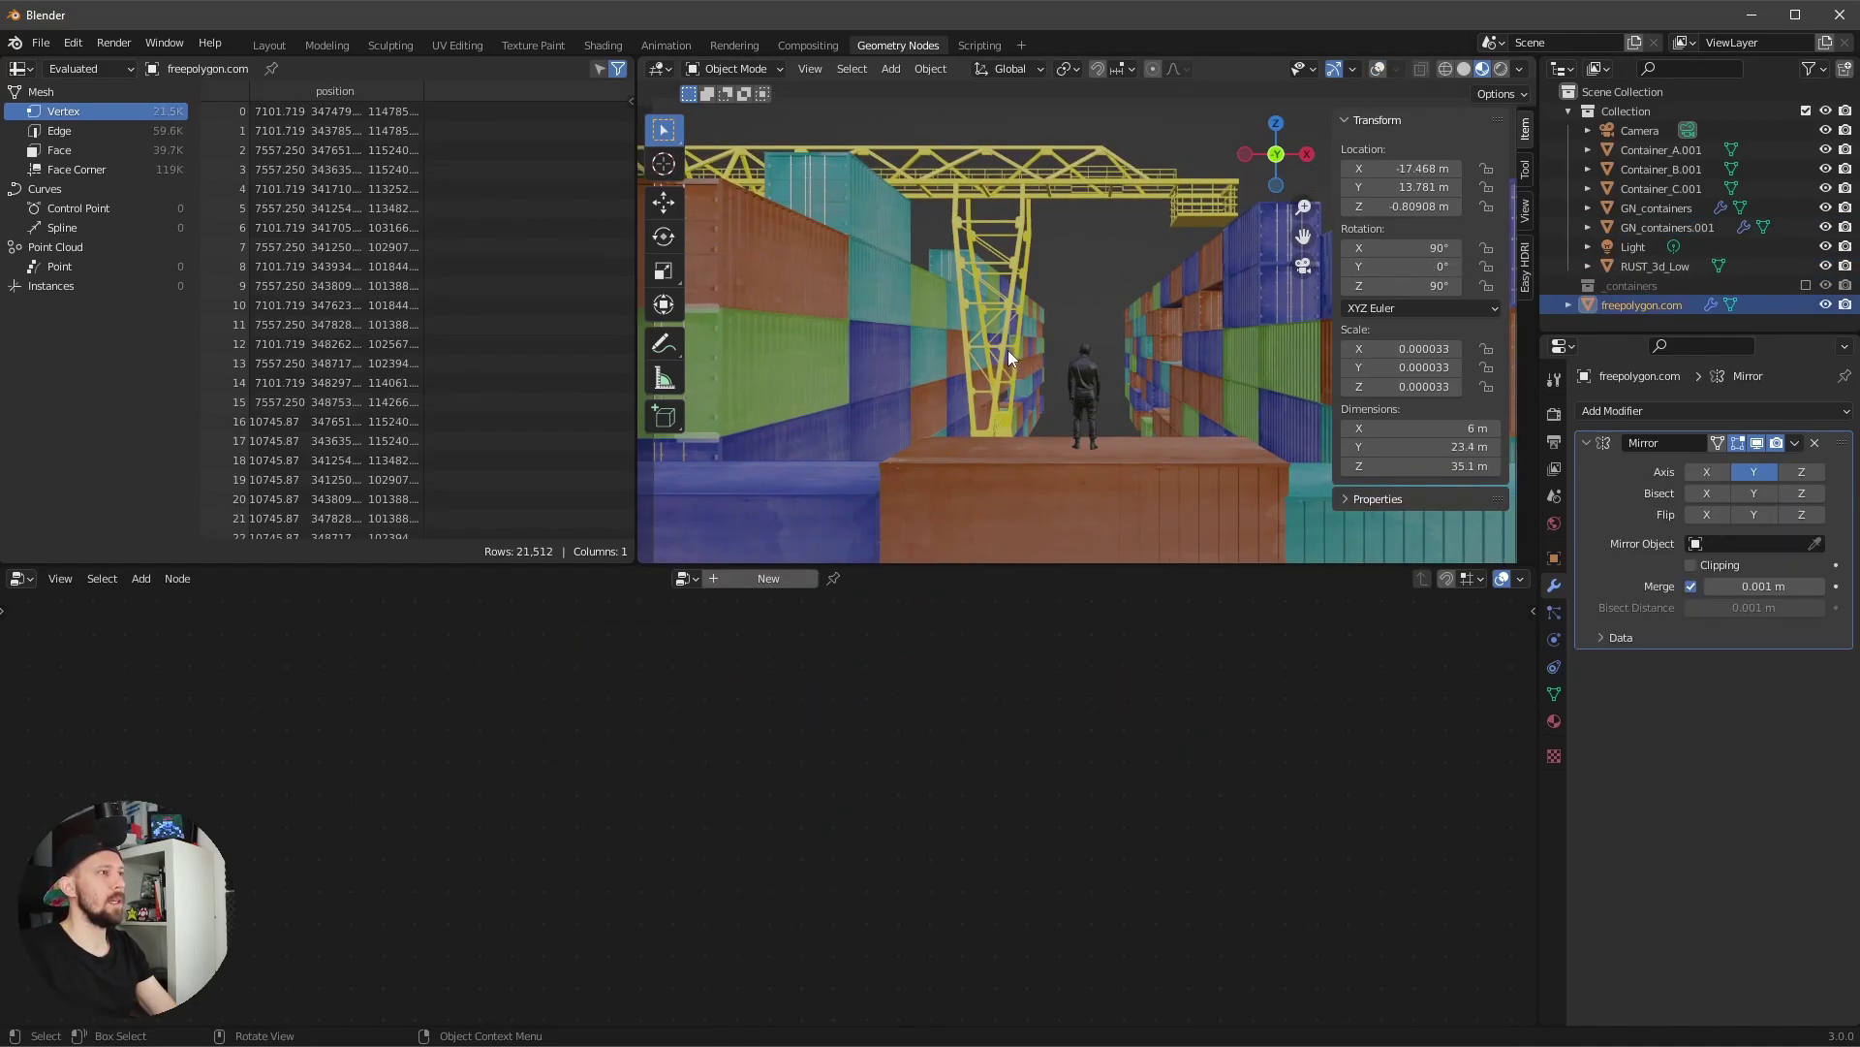
key("shift+d")
key("Escape")
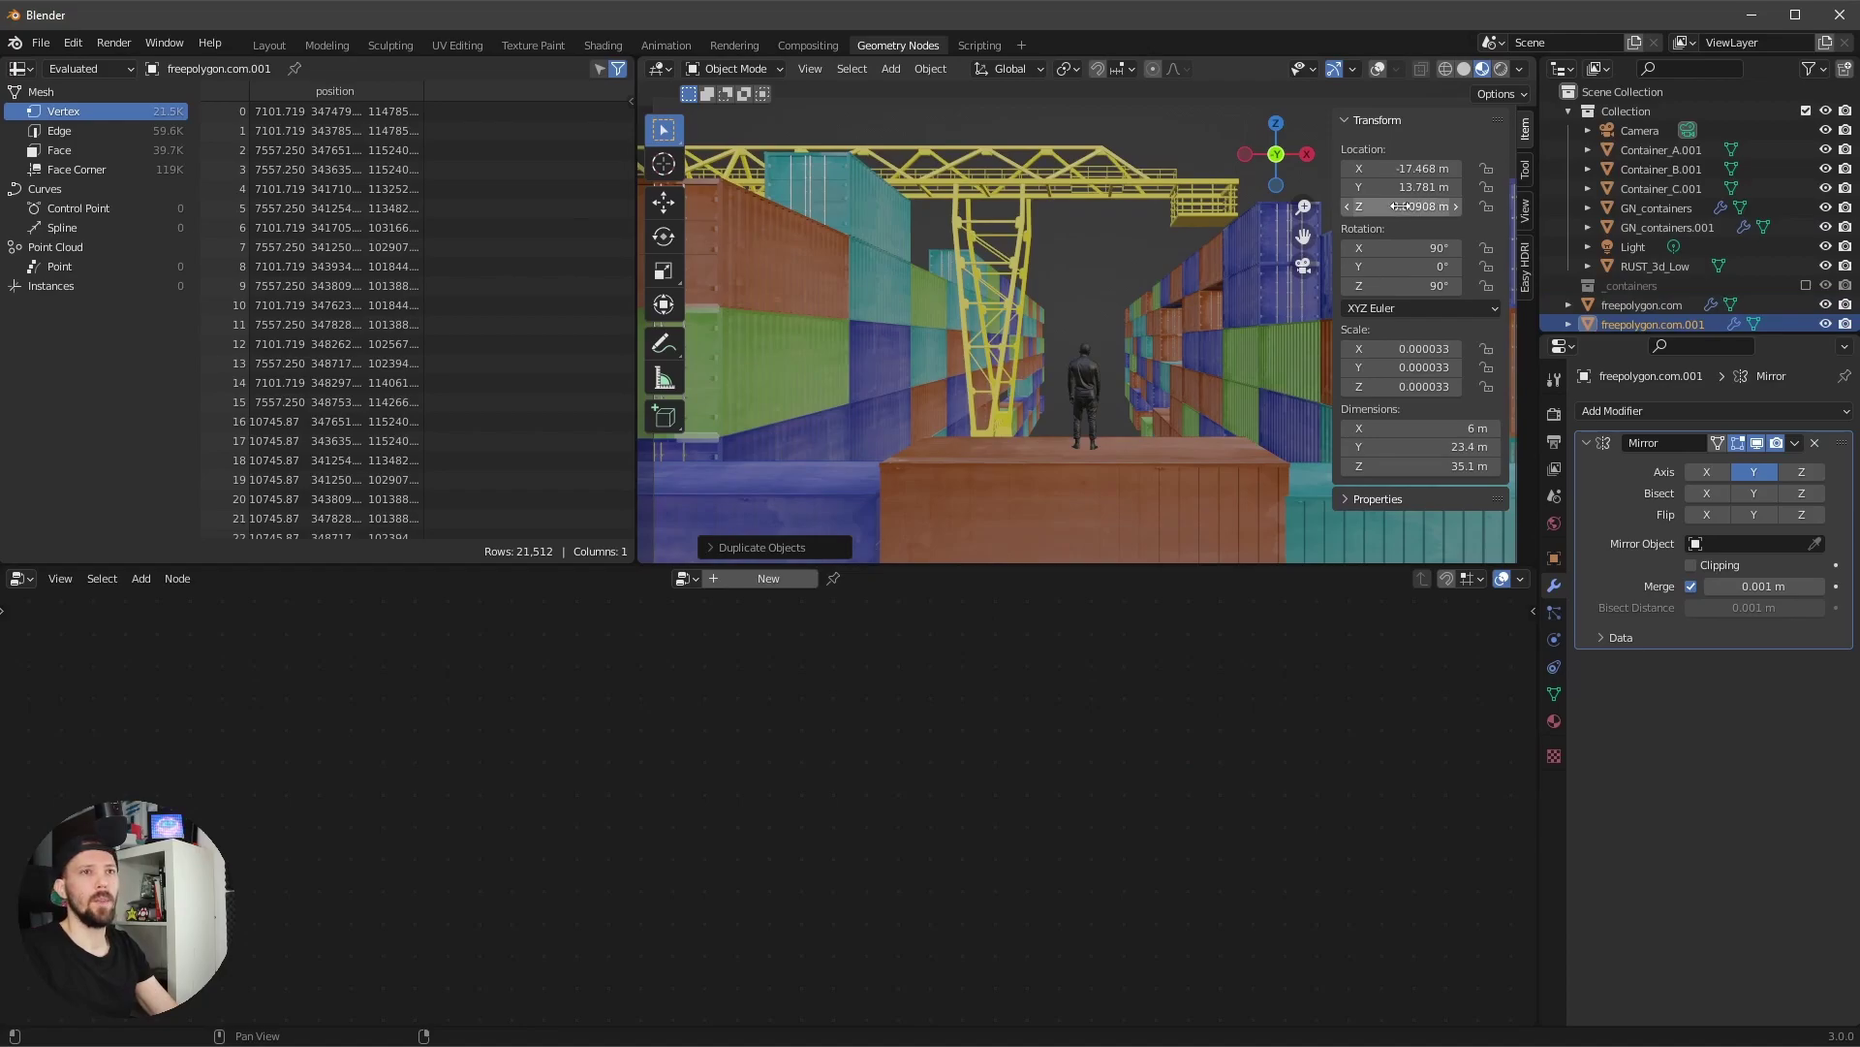
- Set the duplicate crane's Y location to 30 m and its Z rotation to 270°
mouse_move(1401, 187)
left_mouse_down()
mouse_move(1524, 185)
mouse_move(1430, 182)
left_mouse_up()
left_click(1431, 181)
type("30")
key("Return")
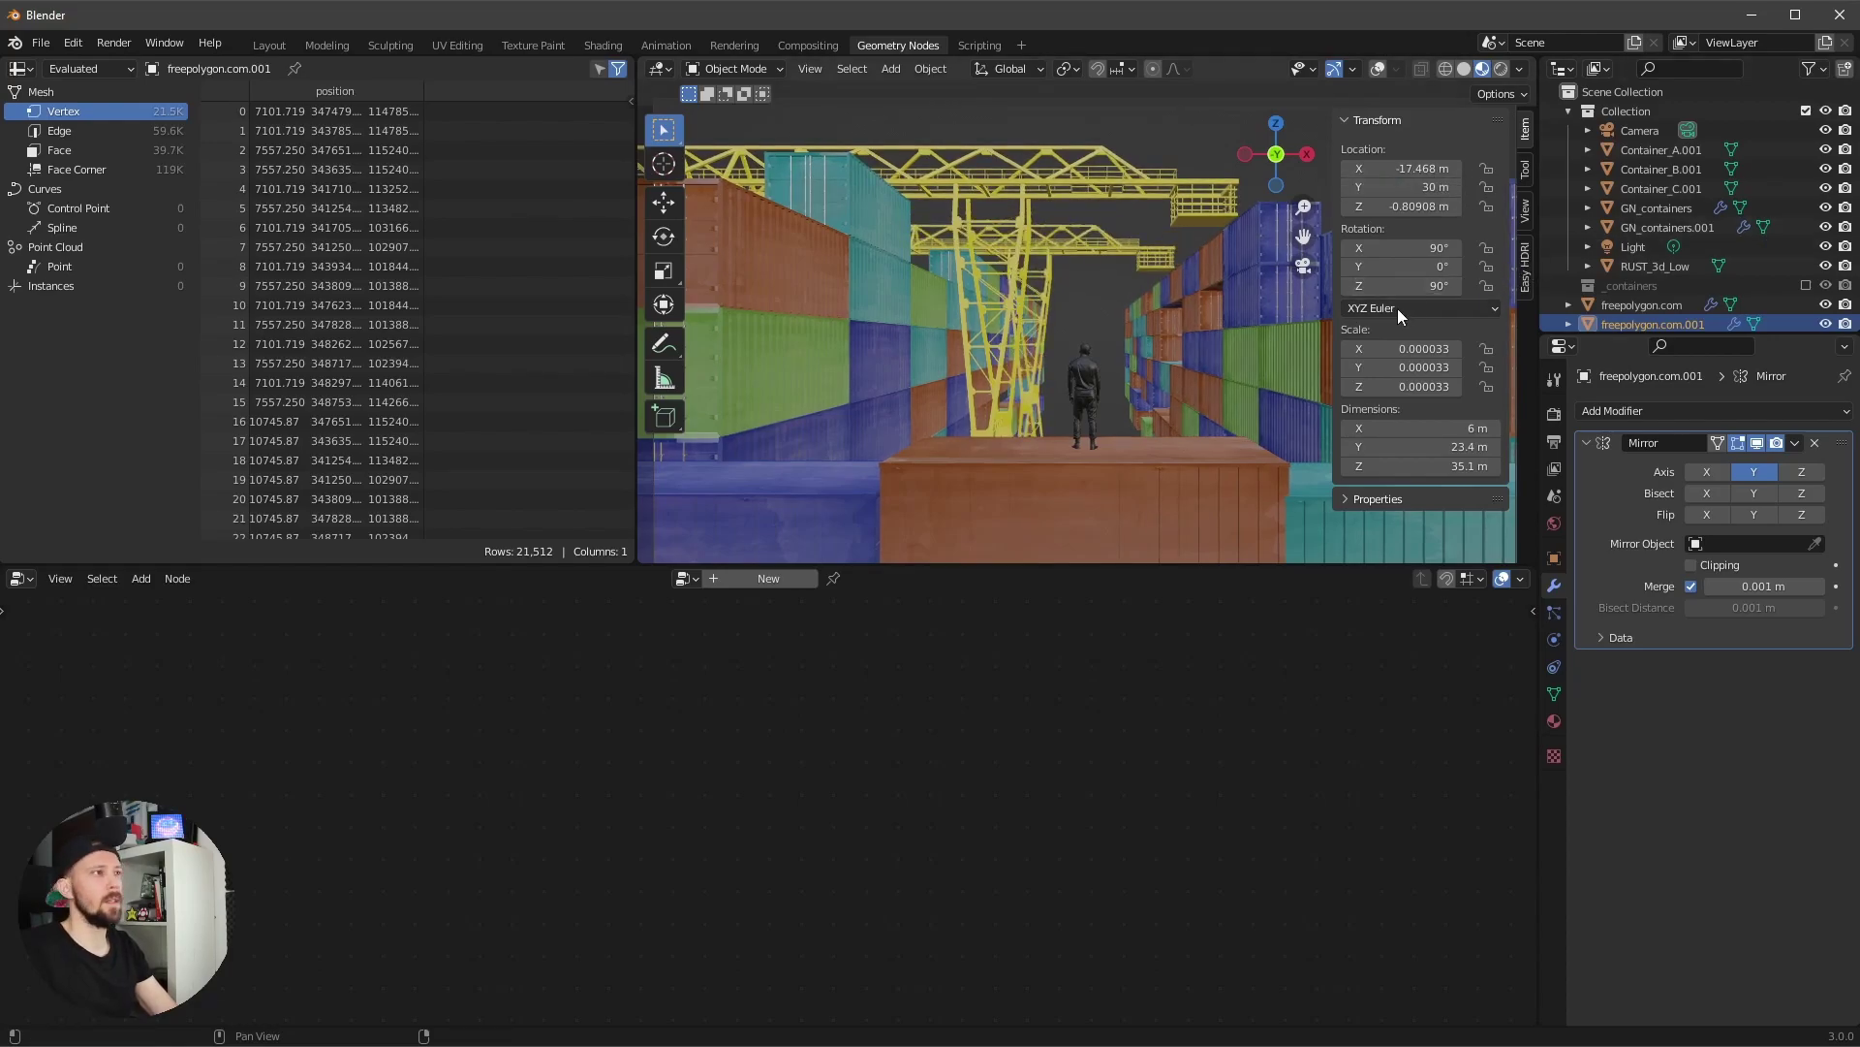
left_click(1424, 286)
type("27")
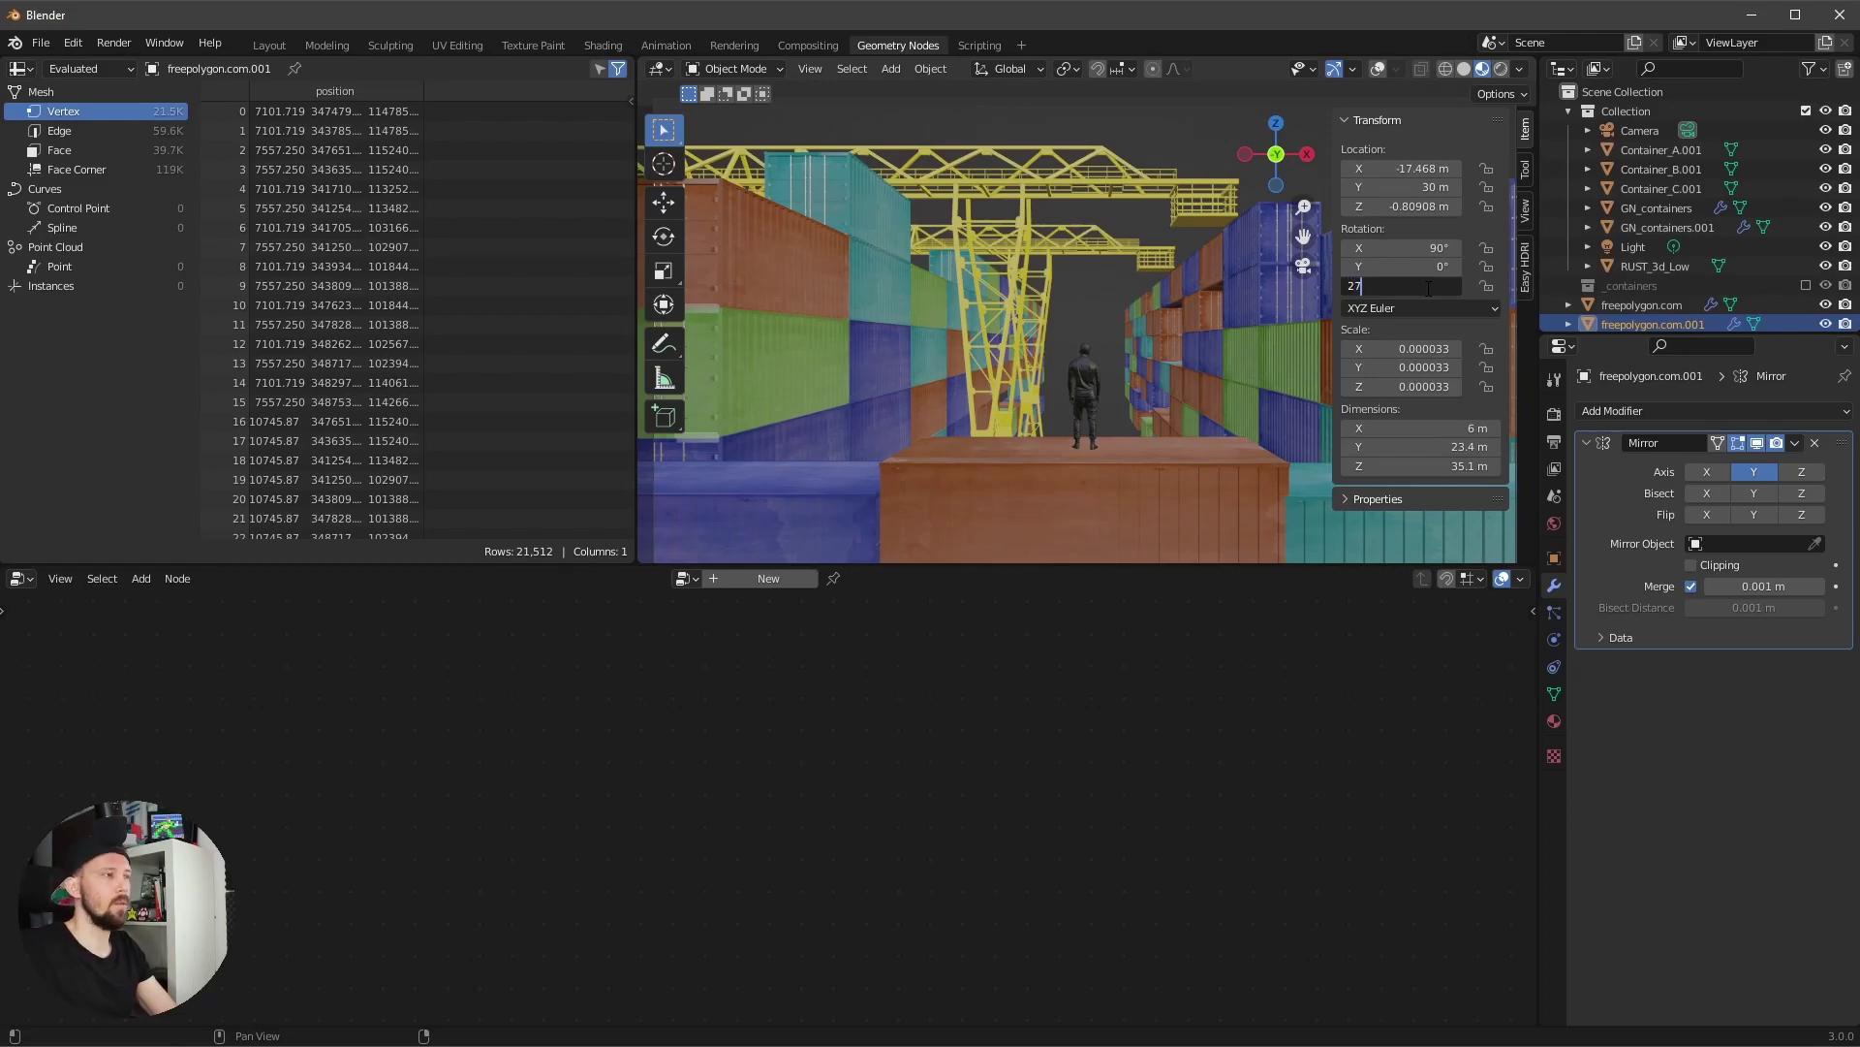
type("0")
key("Return")
- Move the duplicate crane along X to about 17.3 m, to the opposite side of the aisle
key("g")
key("y")
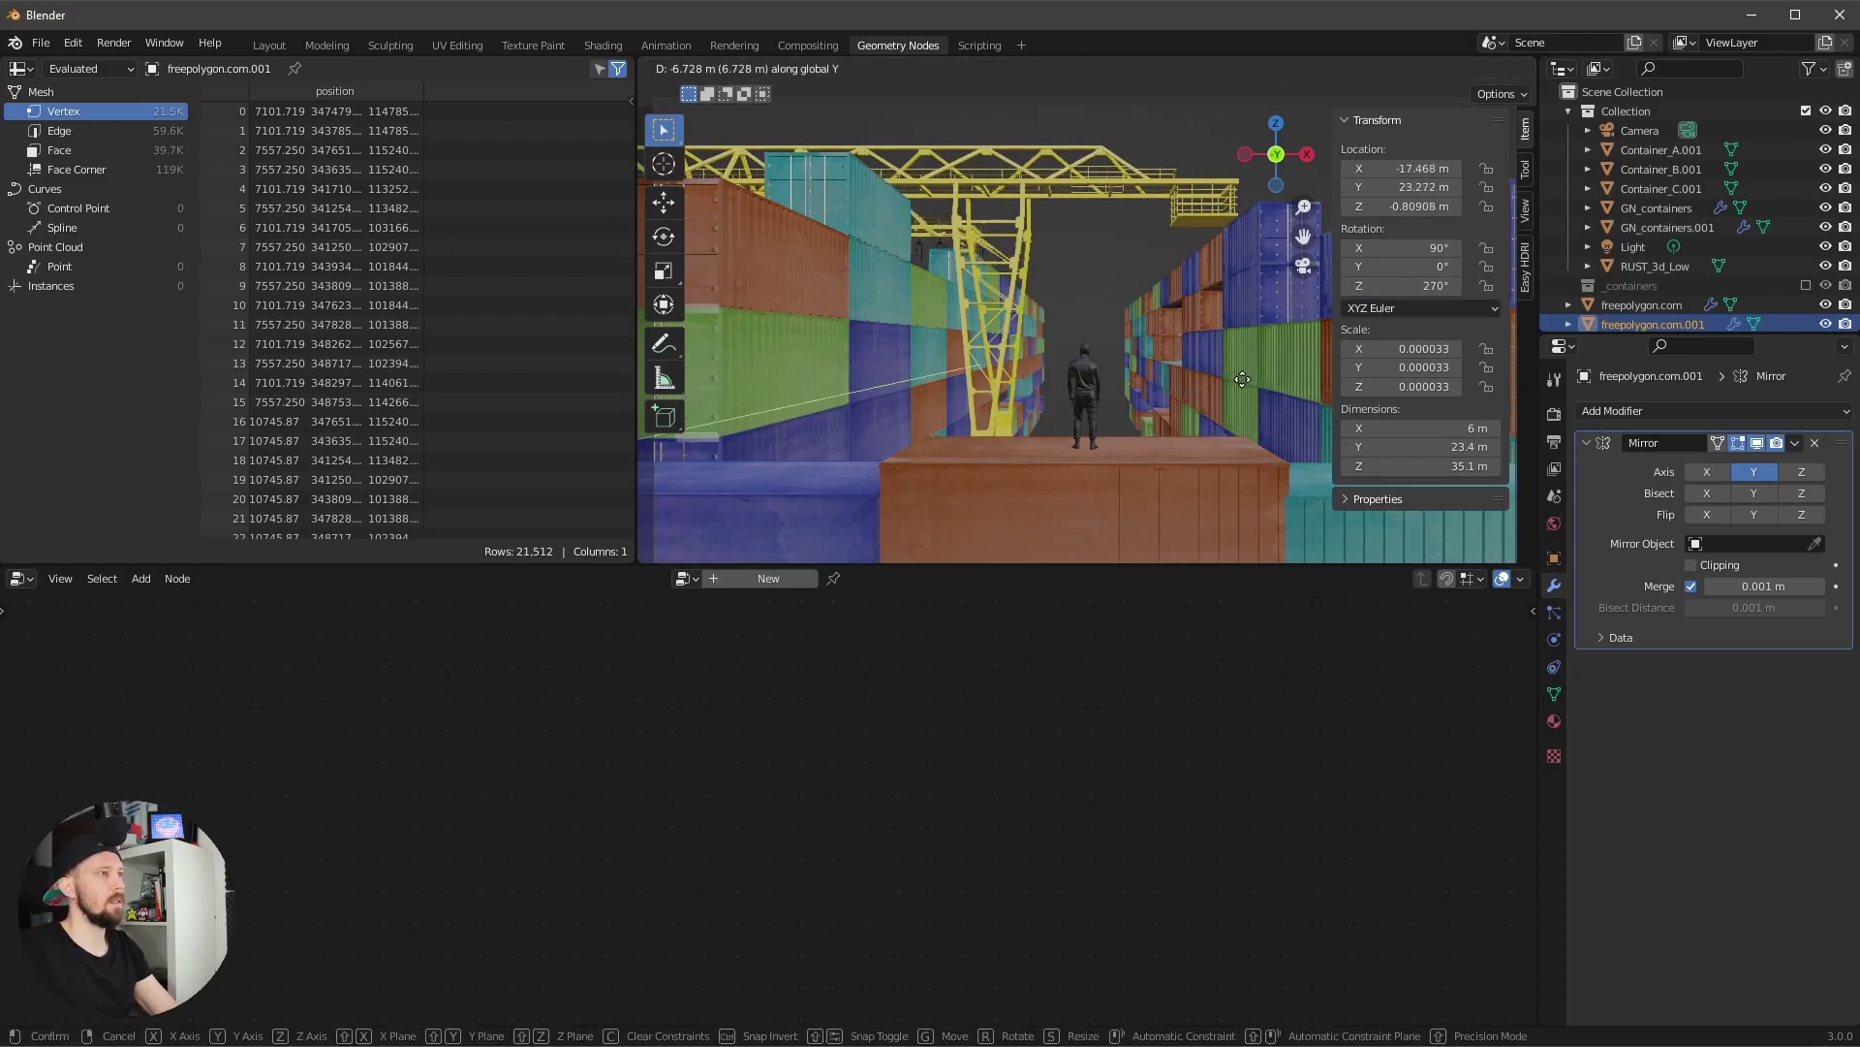
key("x")
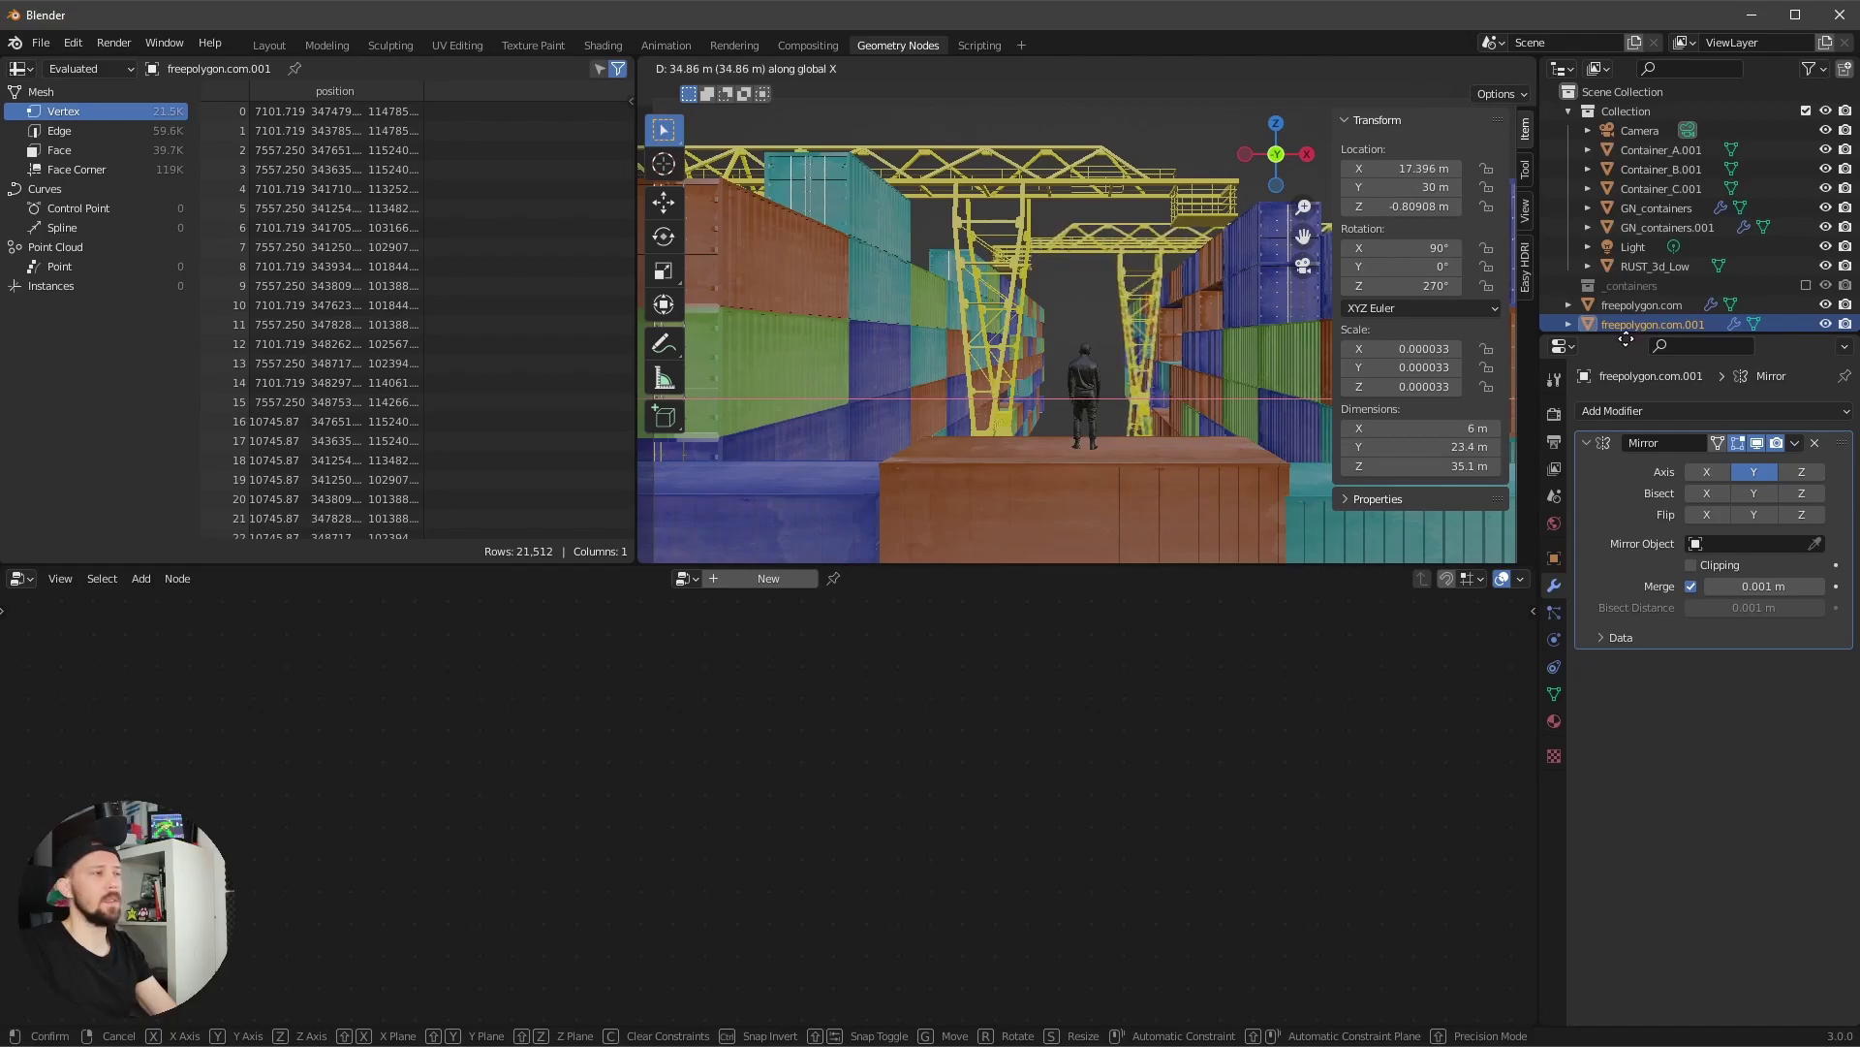
left_click(1625, 339)
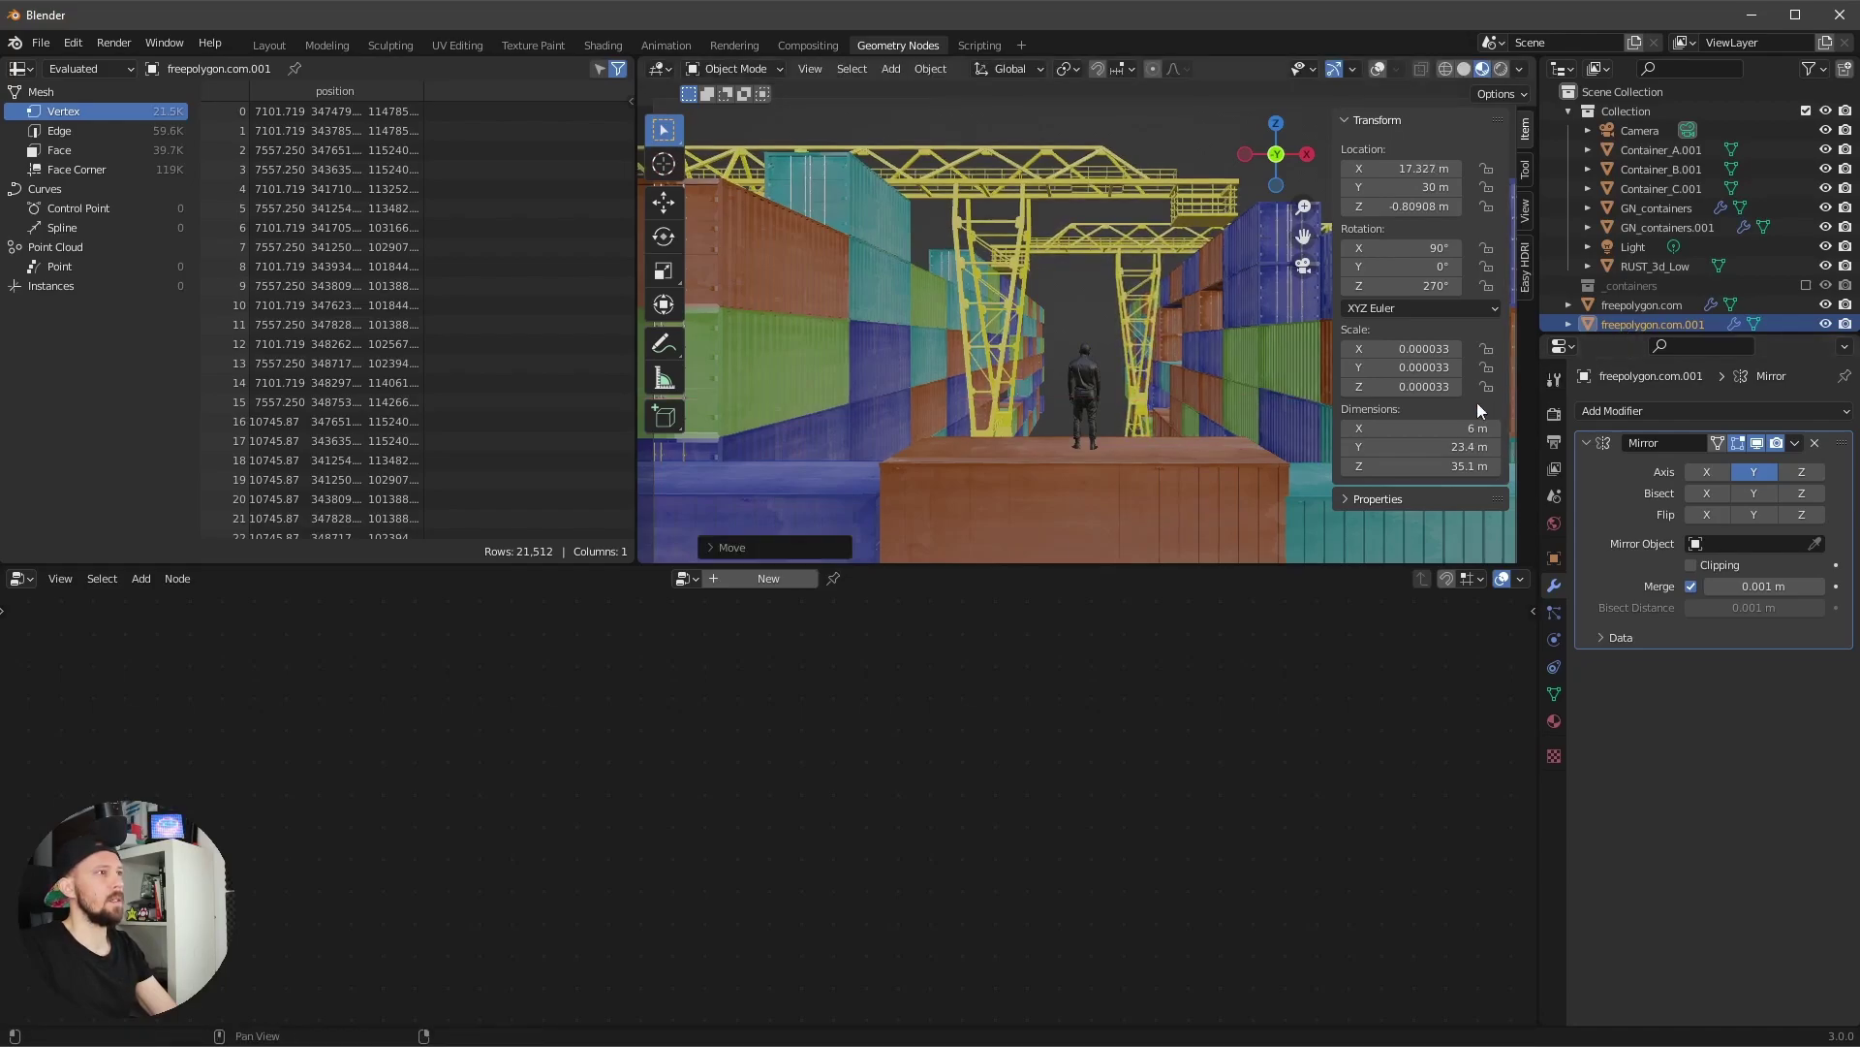
- Hide the viewport sidebar in the camera view and switch to the Shading workspace with the light selected
middle_click_drag(1182, 368, 1241, 352)
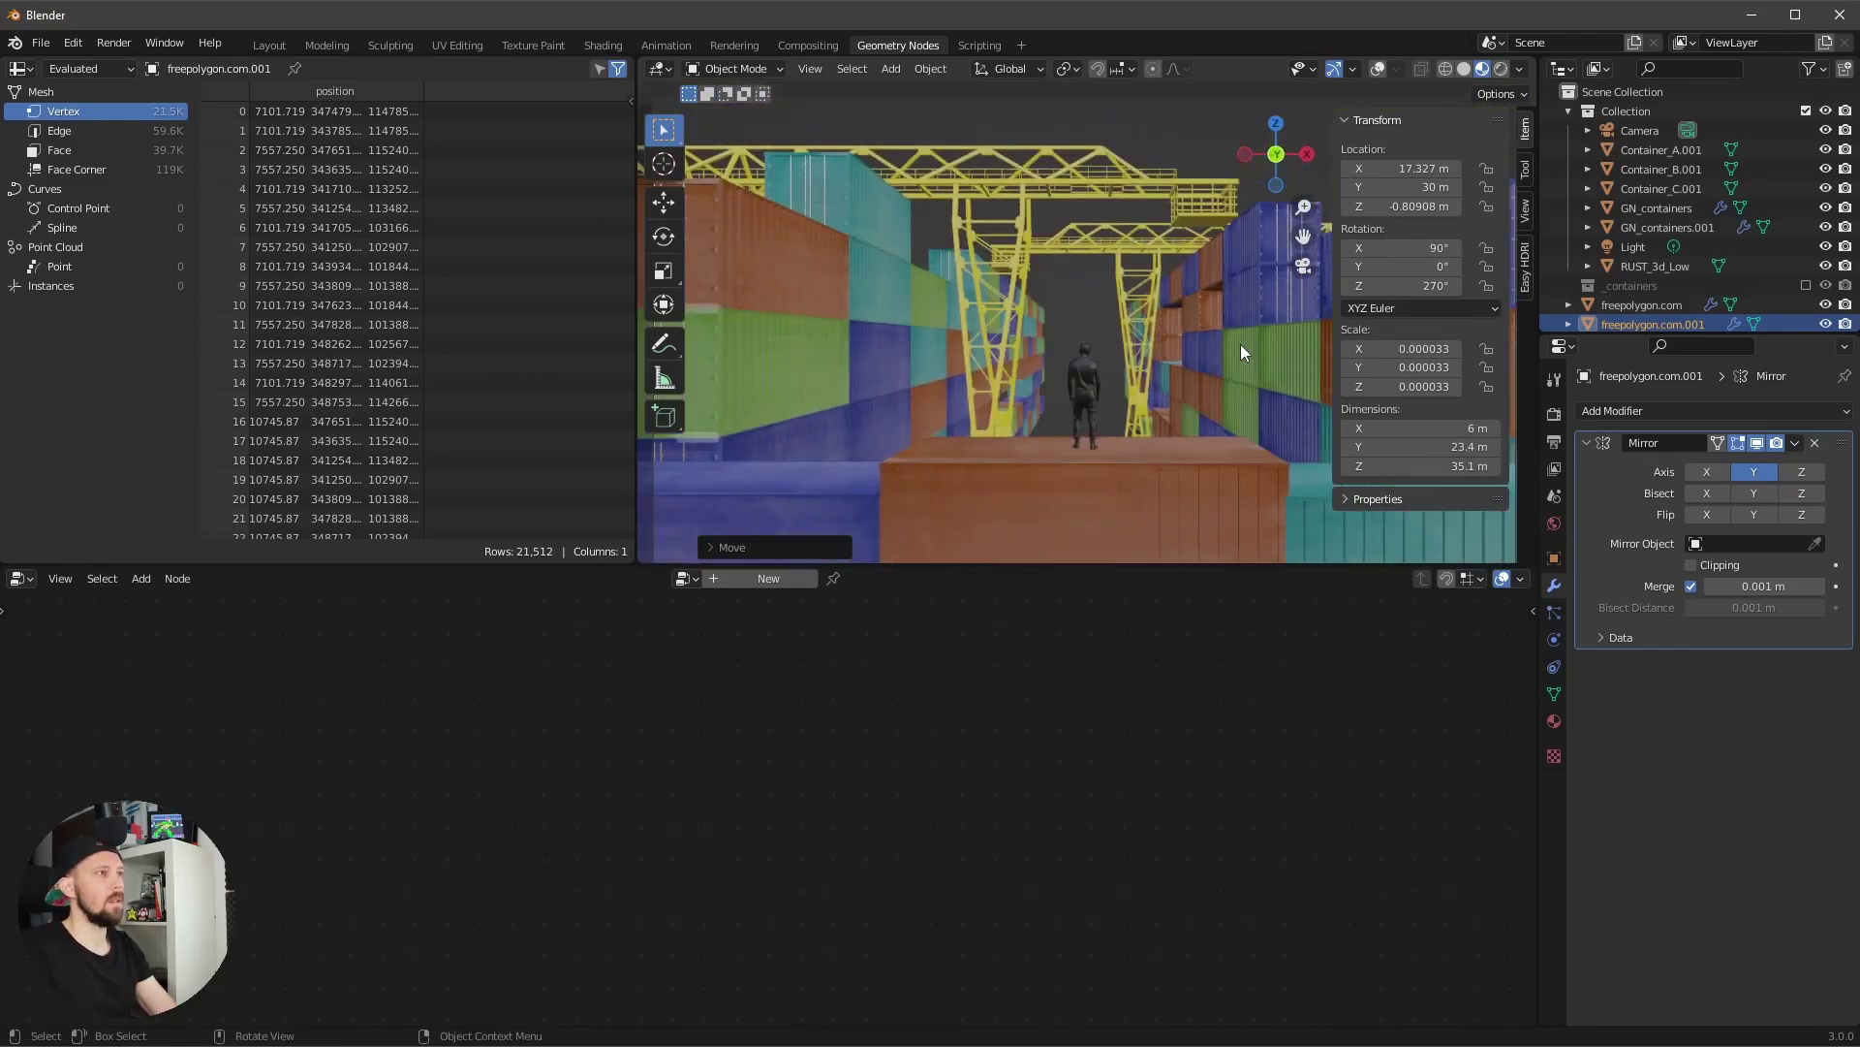
key("ctrl+alt+KP_0")
key("n")
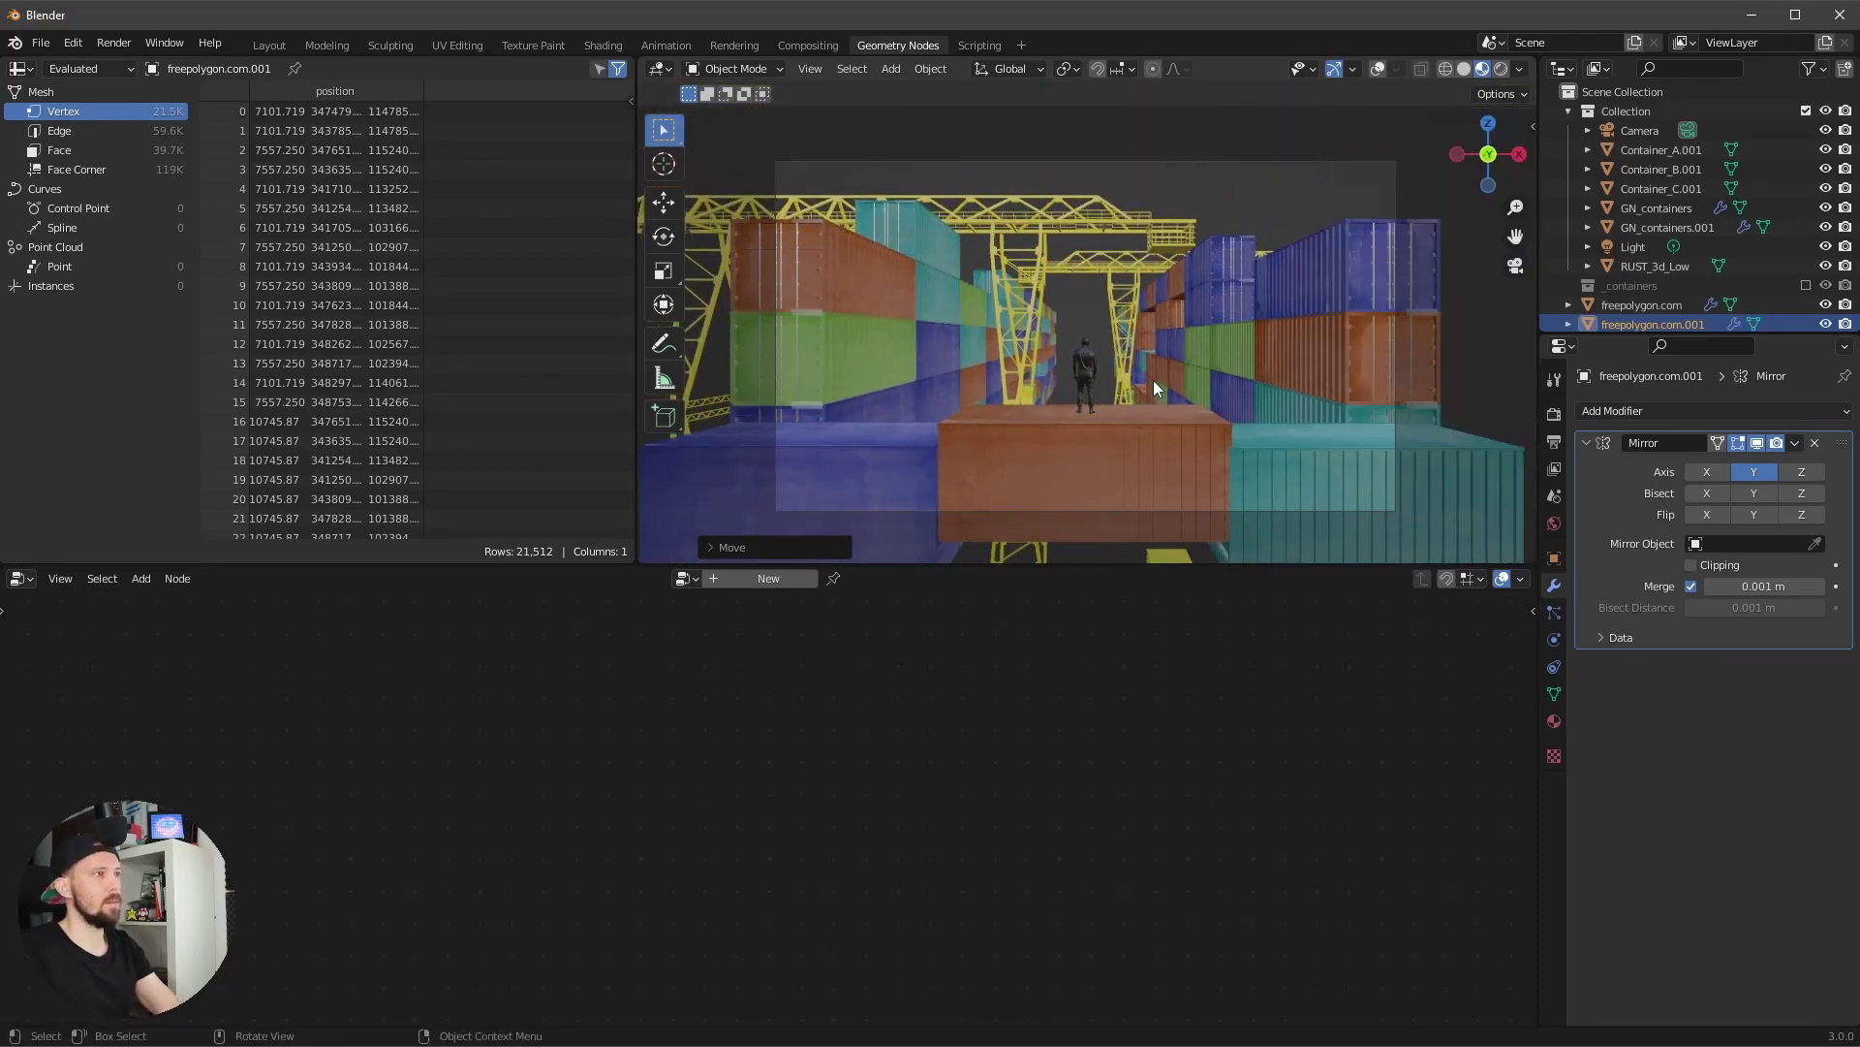
left_click(1122, 488)
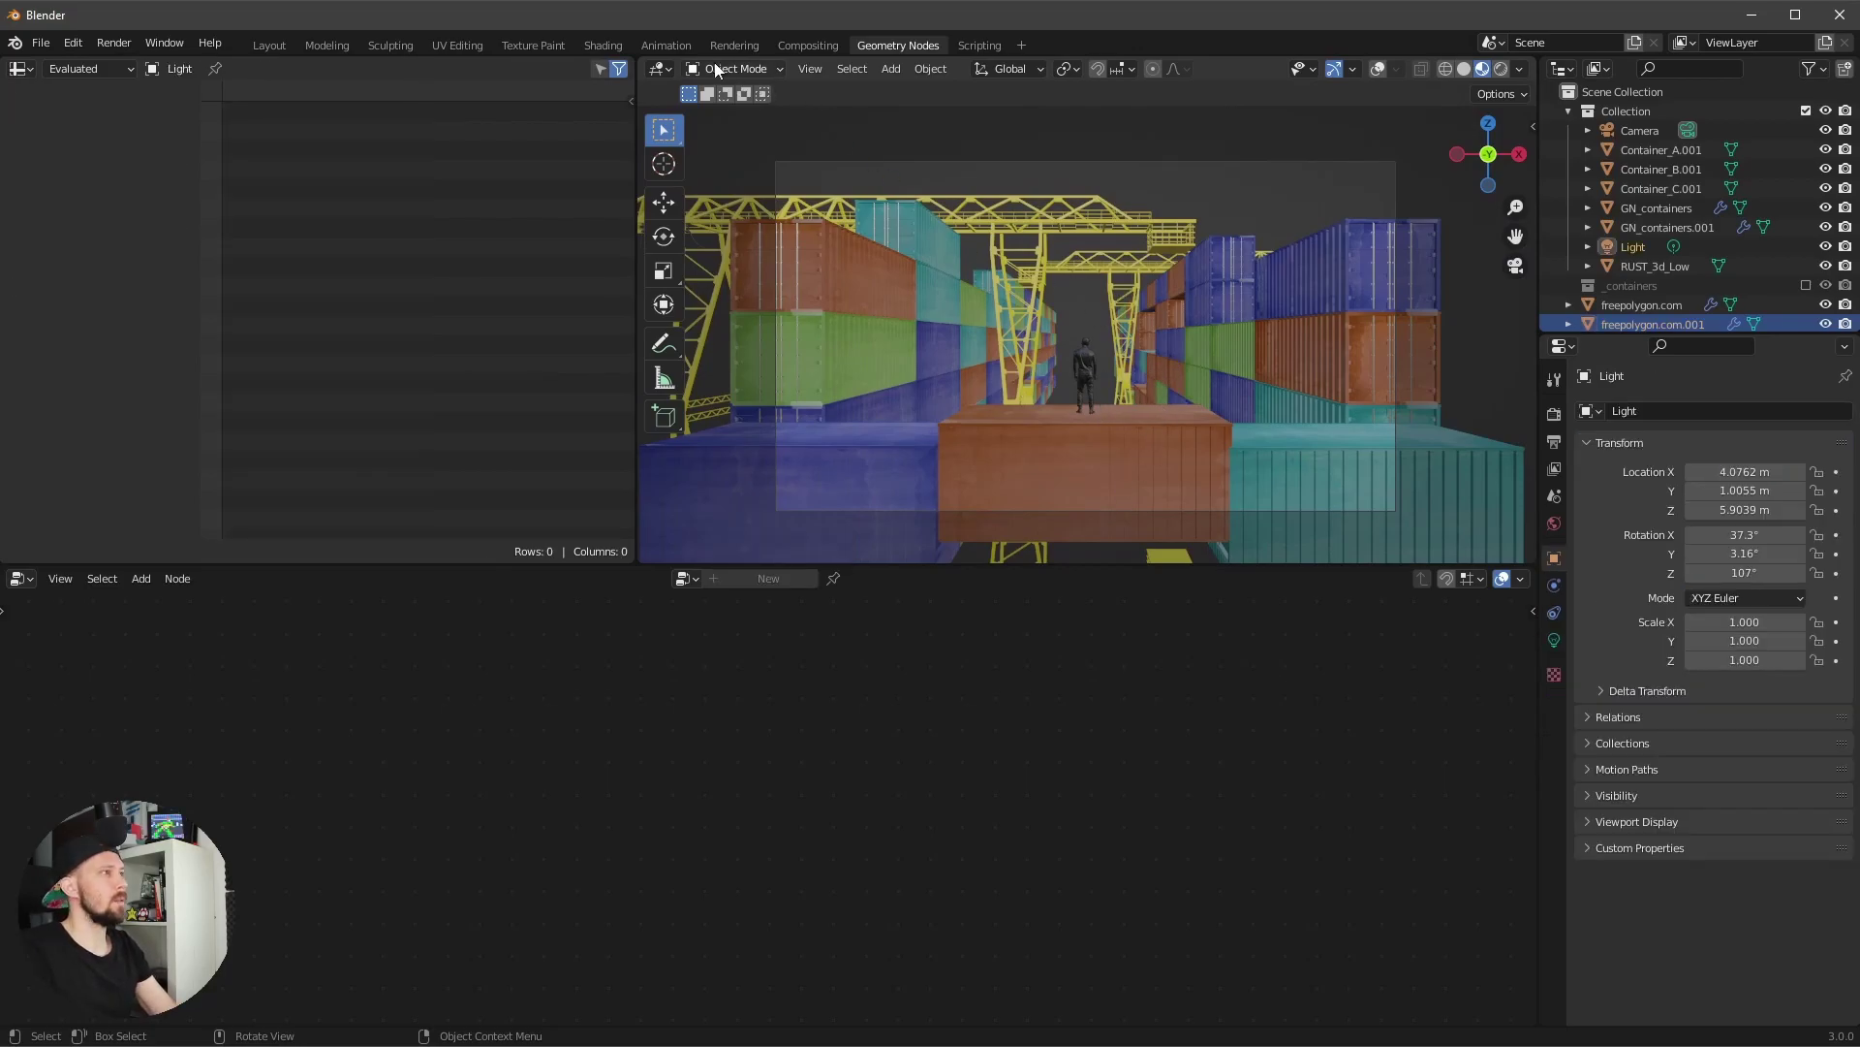
left_click(612, 42)
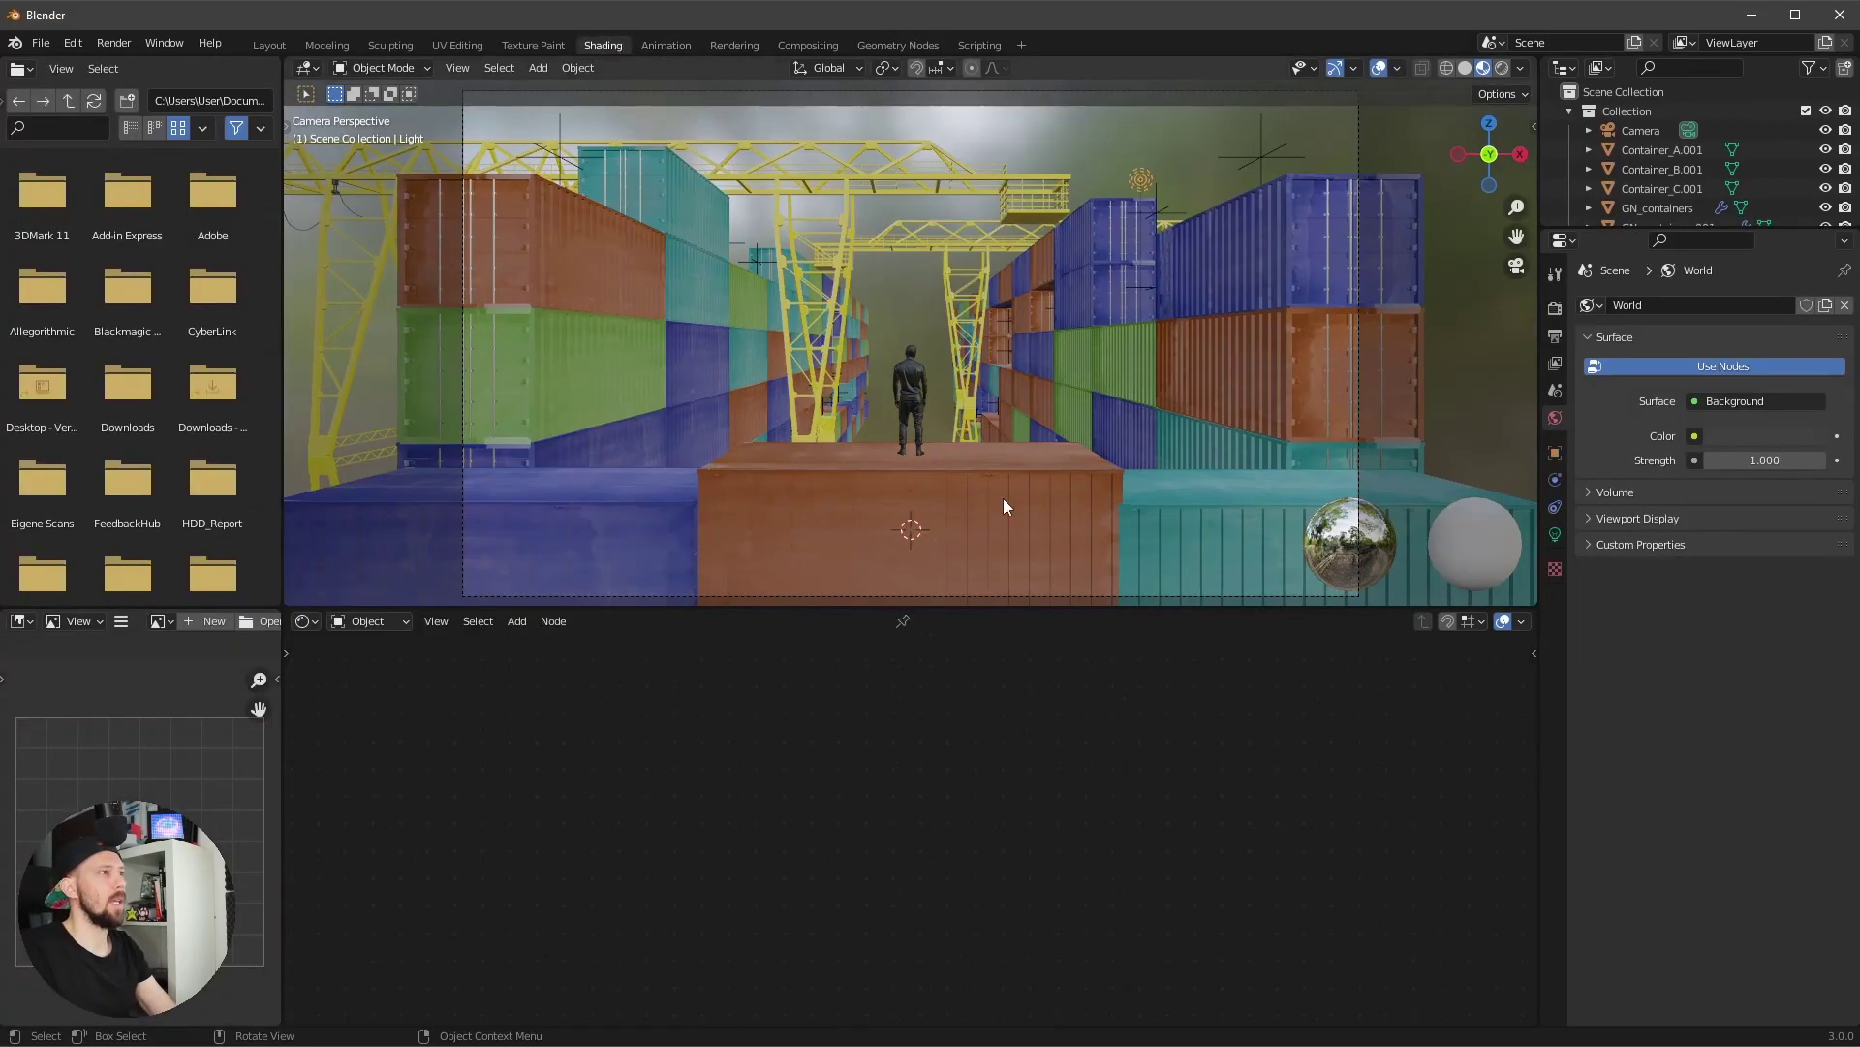
- Load the favourite HDR texture folder D:\3D\TEXTURES\HDR\ into the Easy HDRI add-on
scroll(969, 432, "up", 1)
key("n")
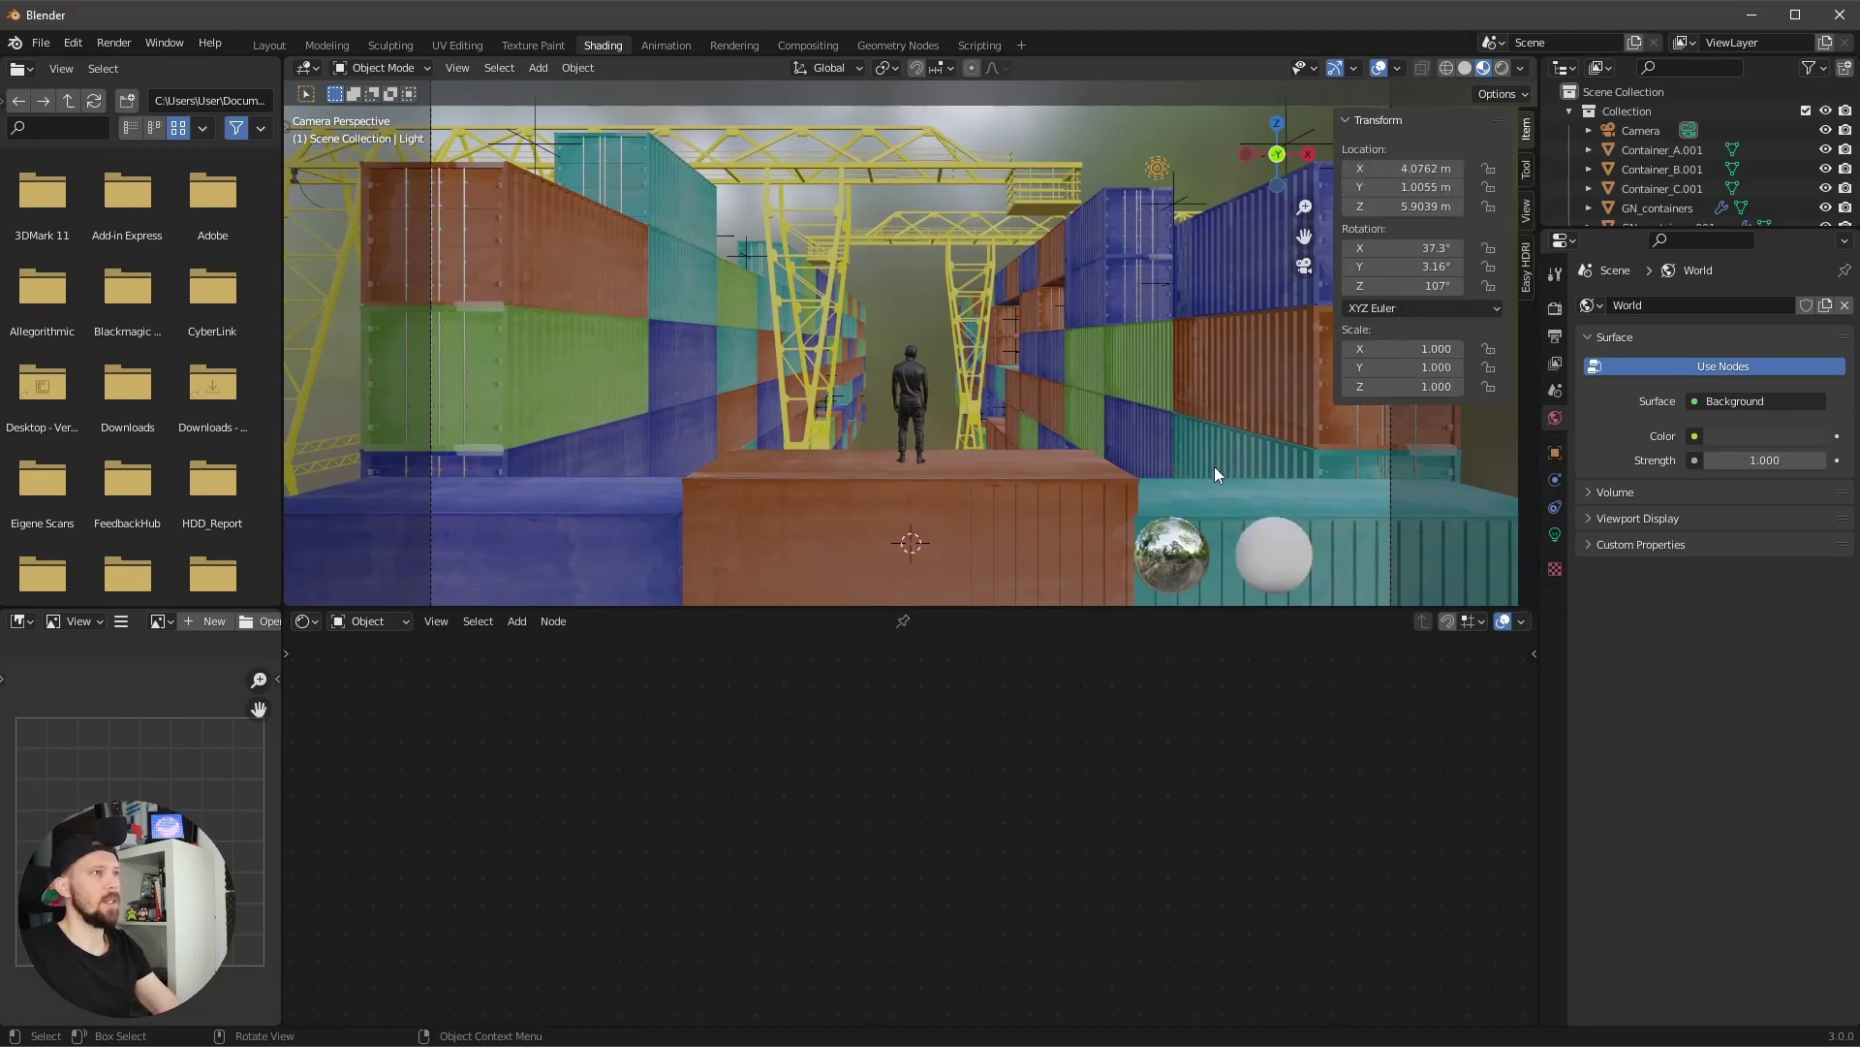
key("ctrl+Tab")
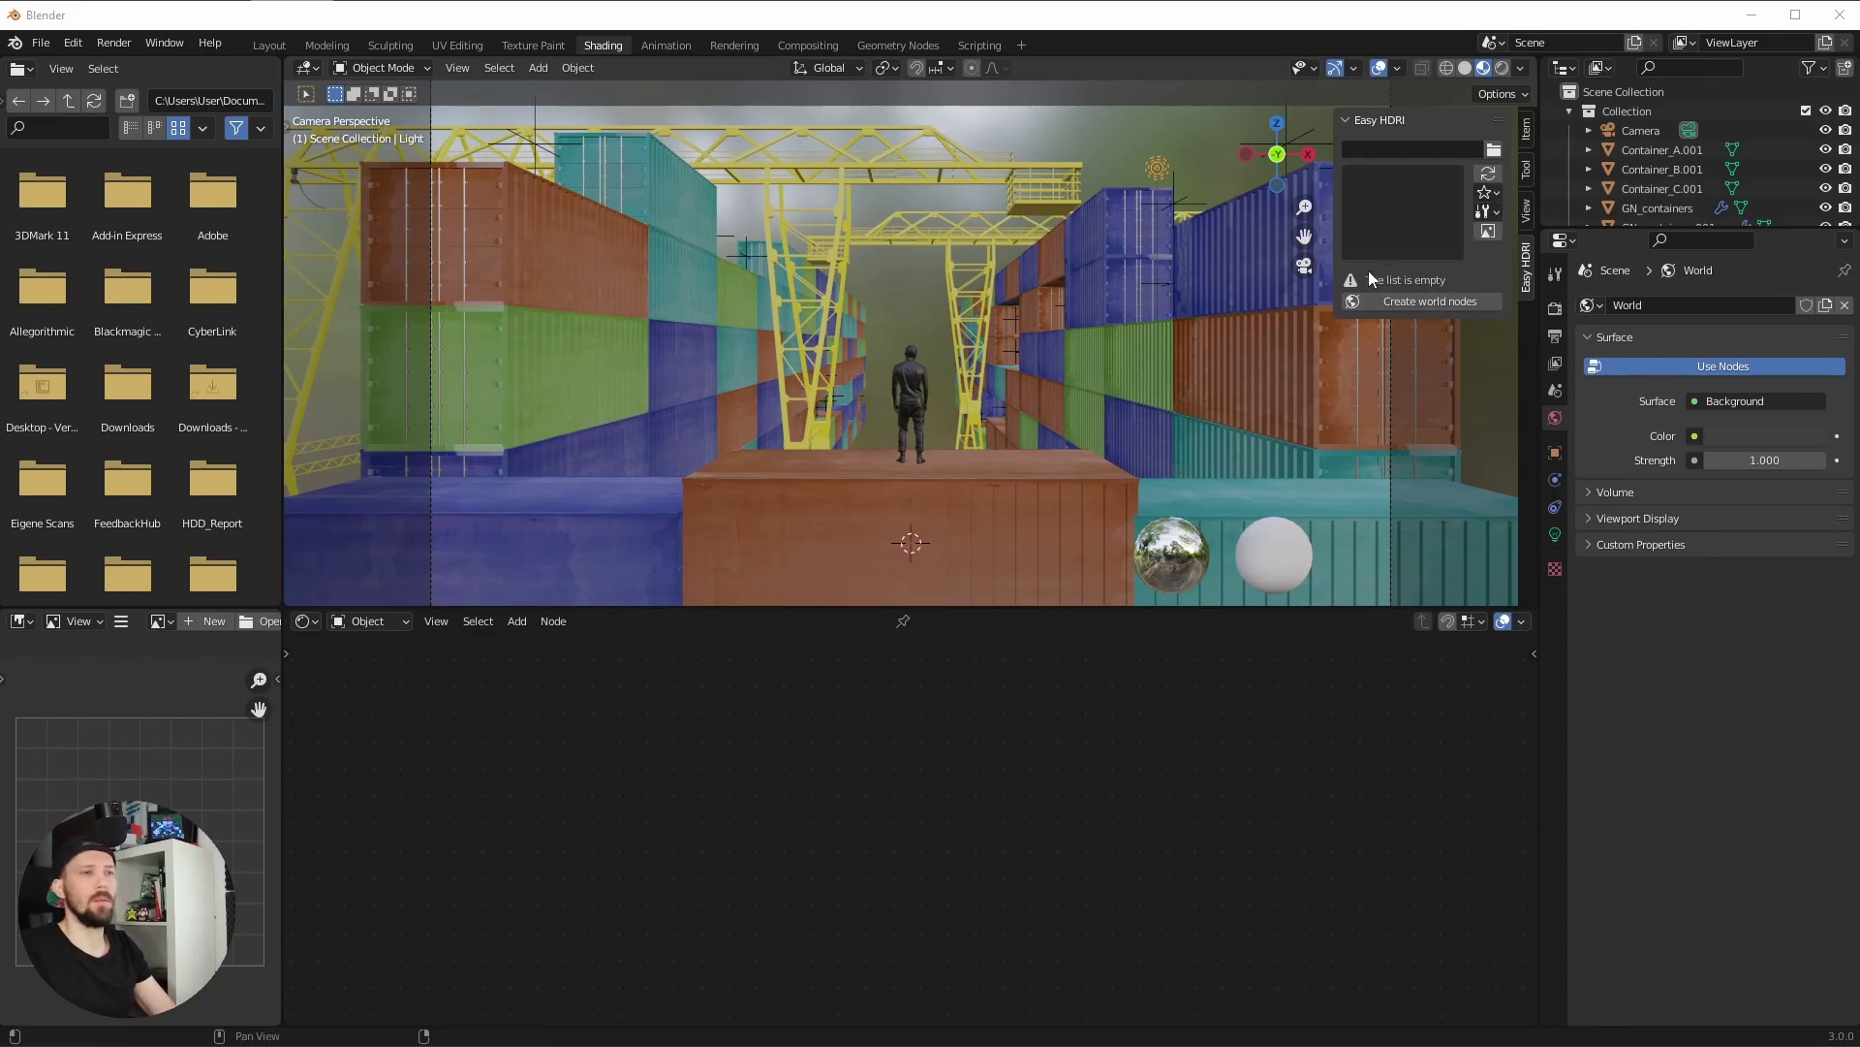
left_click(1486, 193)
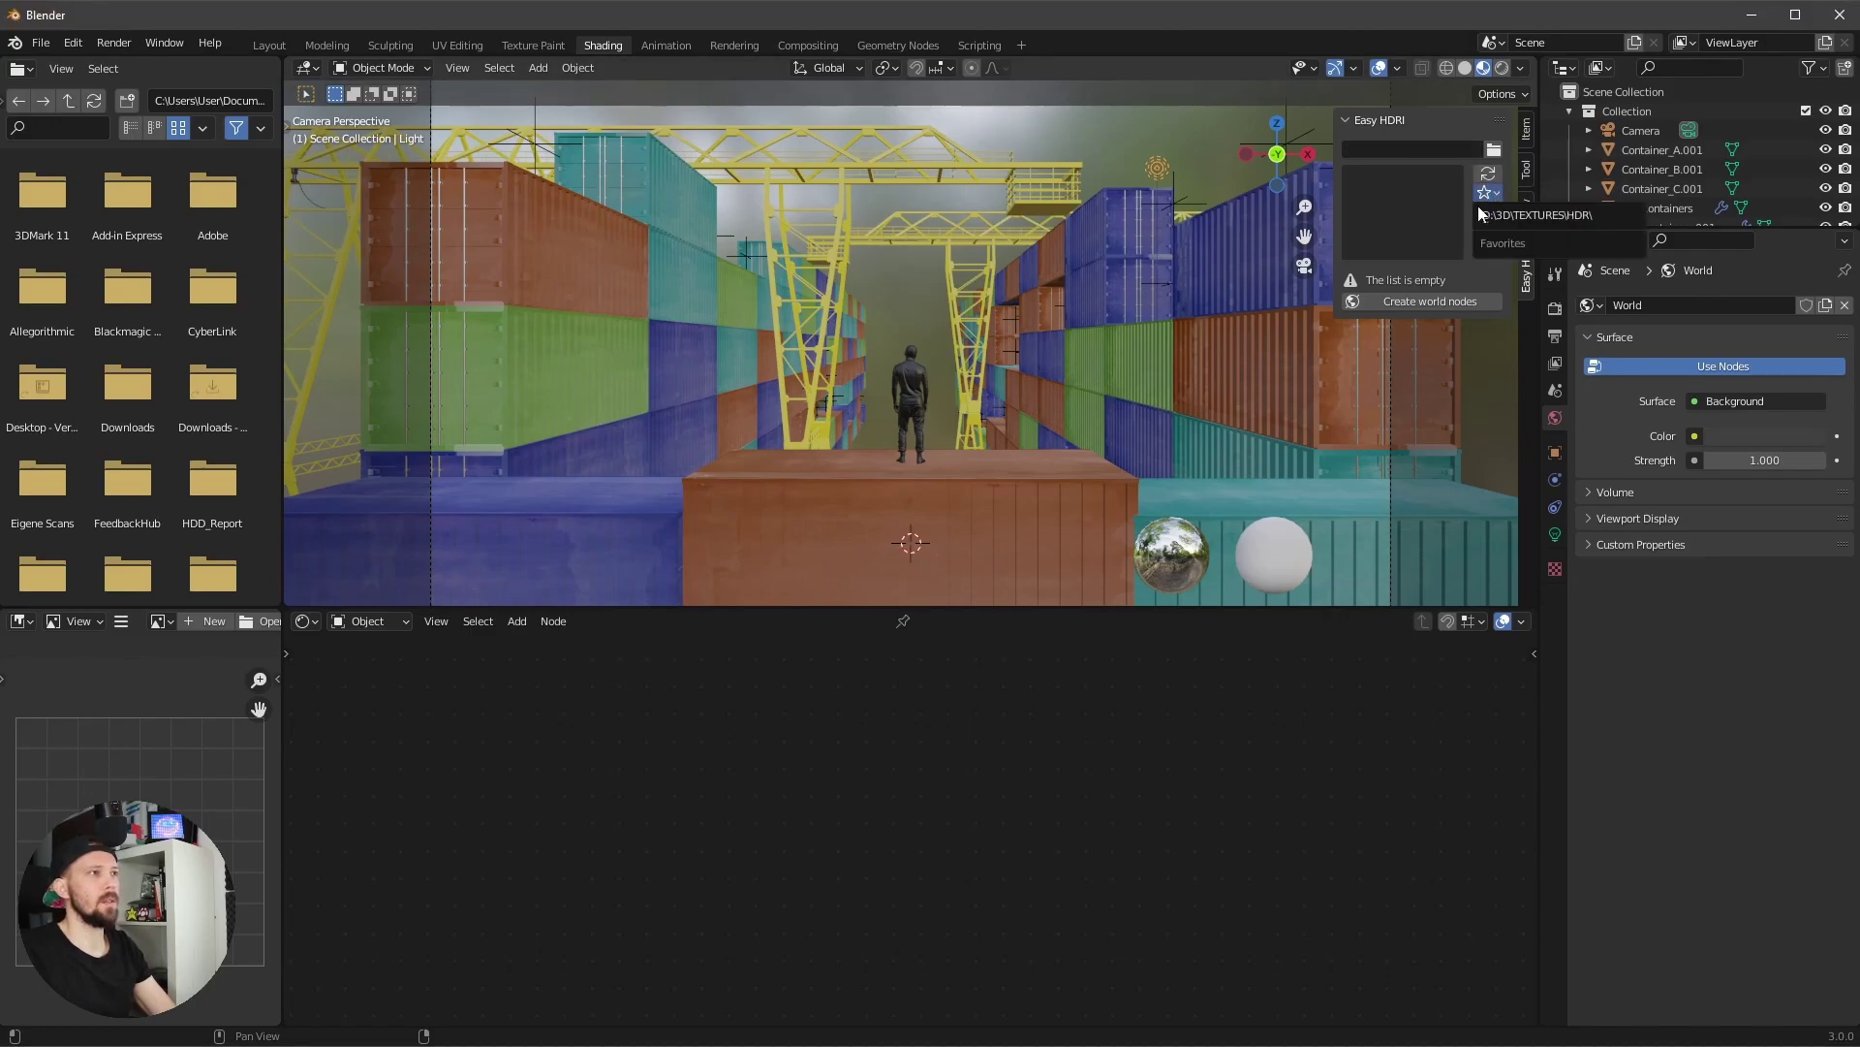
left_click(1543, 215)
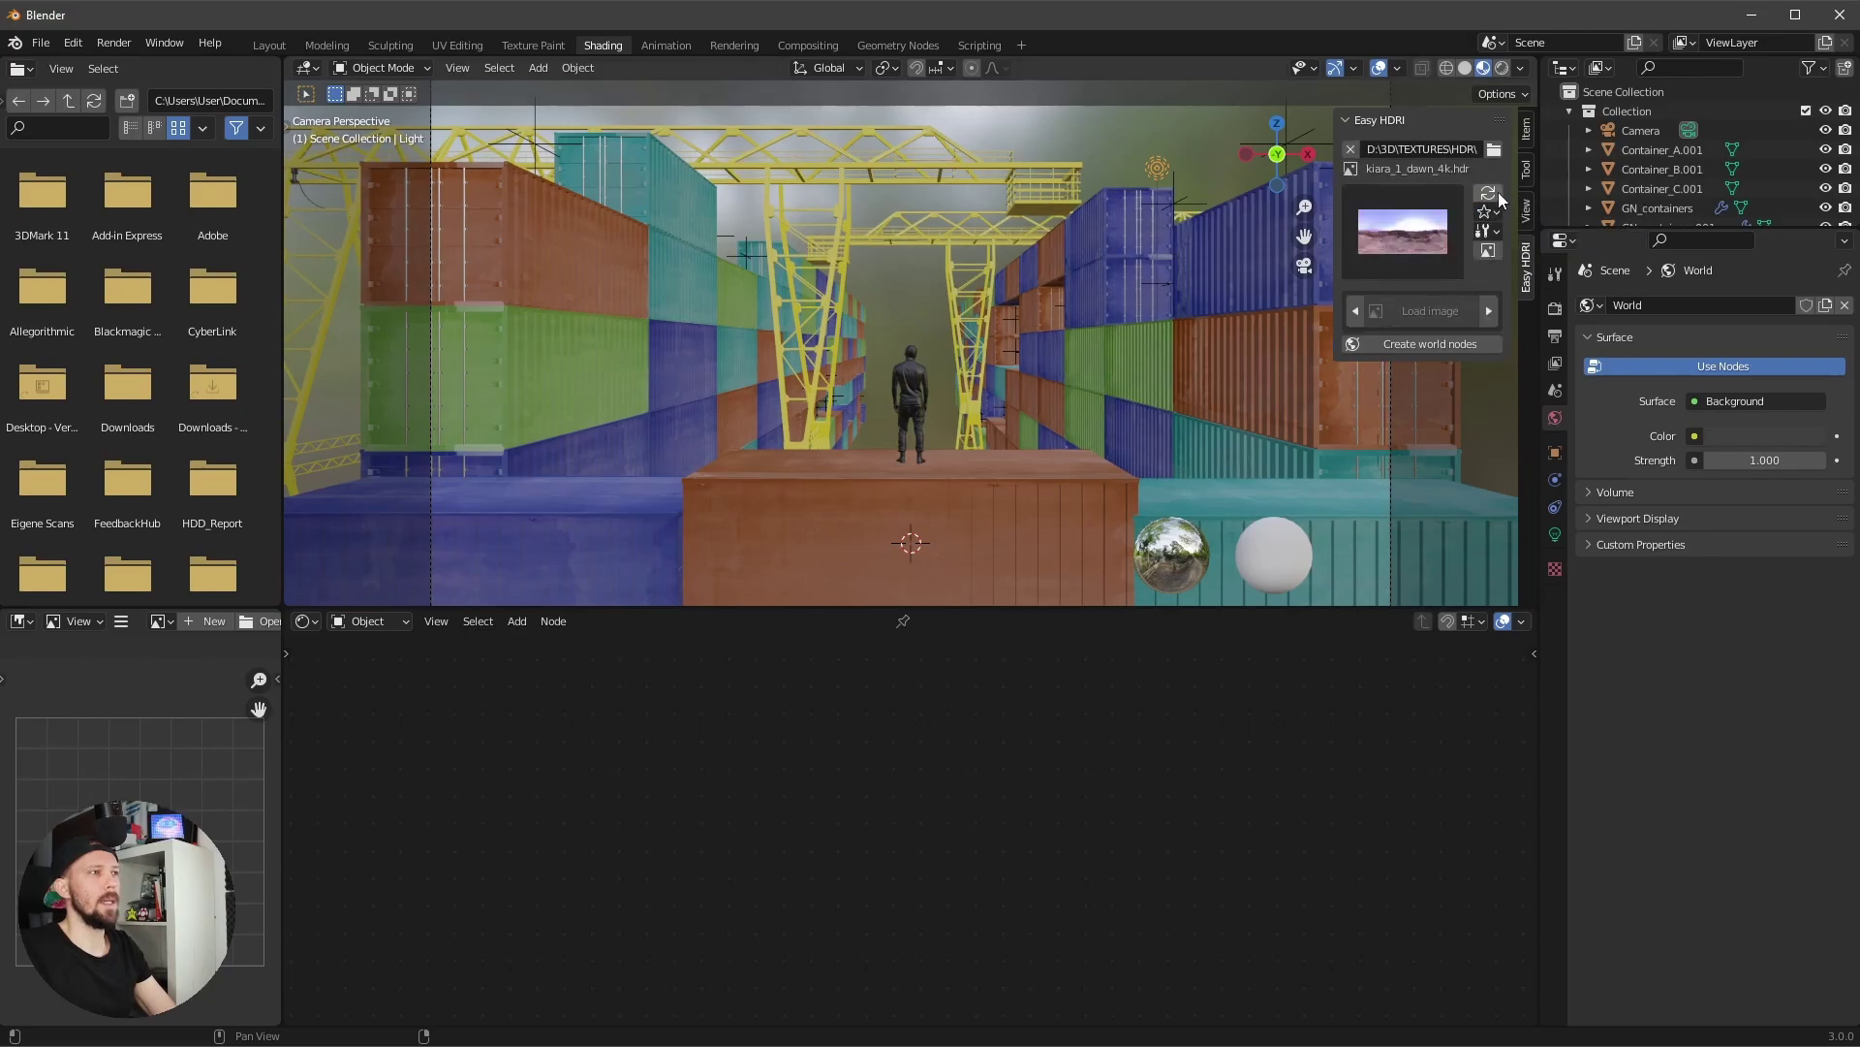
- Create the Easy HDRI world nodes, switch the viewport to rendered shading and load kiara_1_dawn_4k.hdr as the environment
left_click(1421, 345)
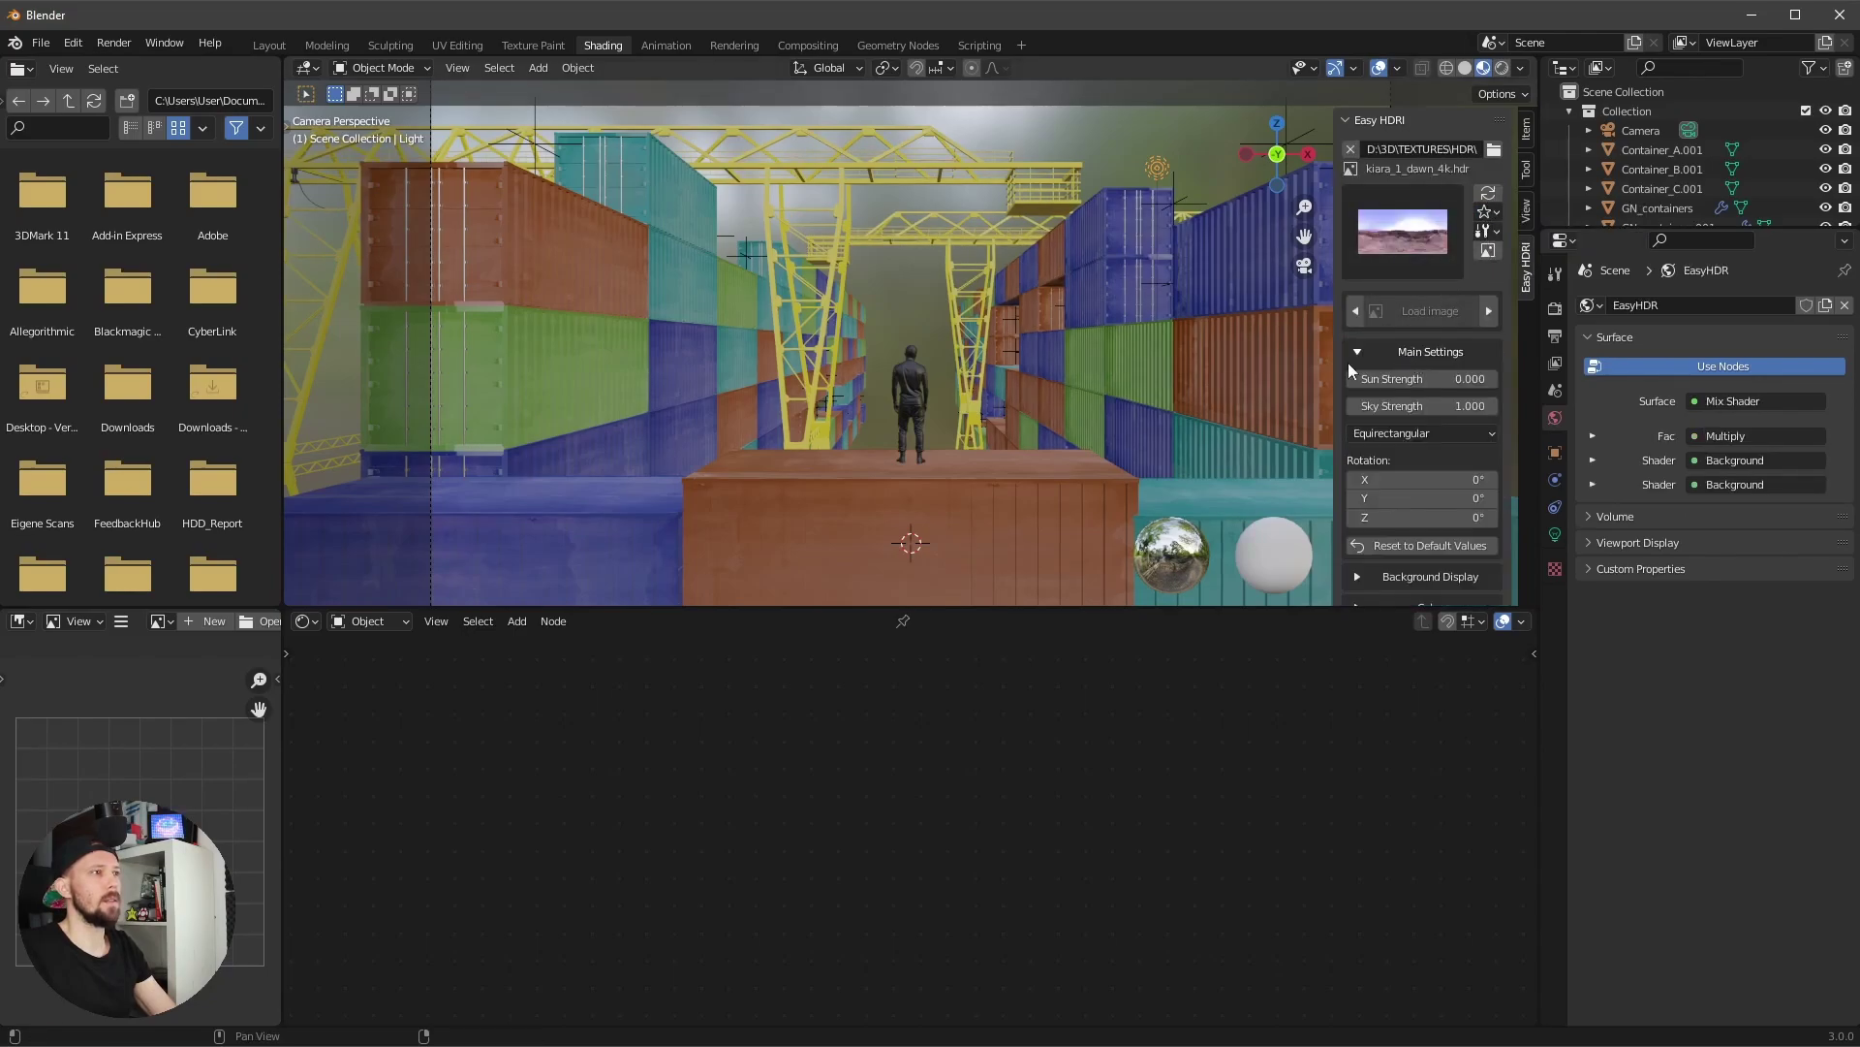
key("z")
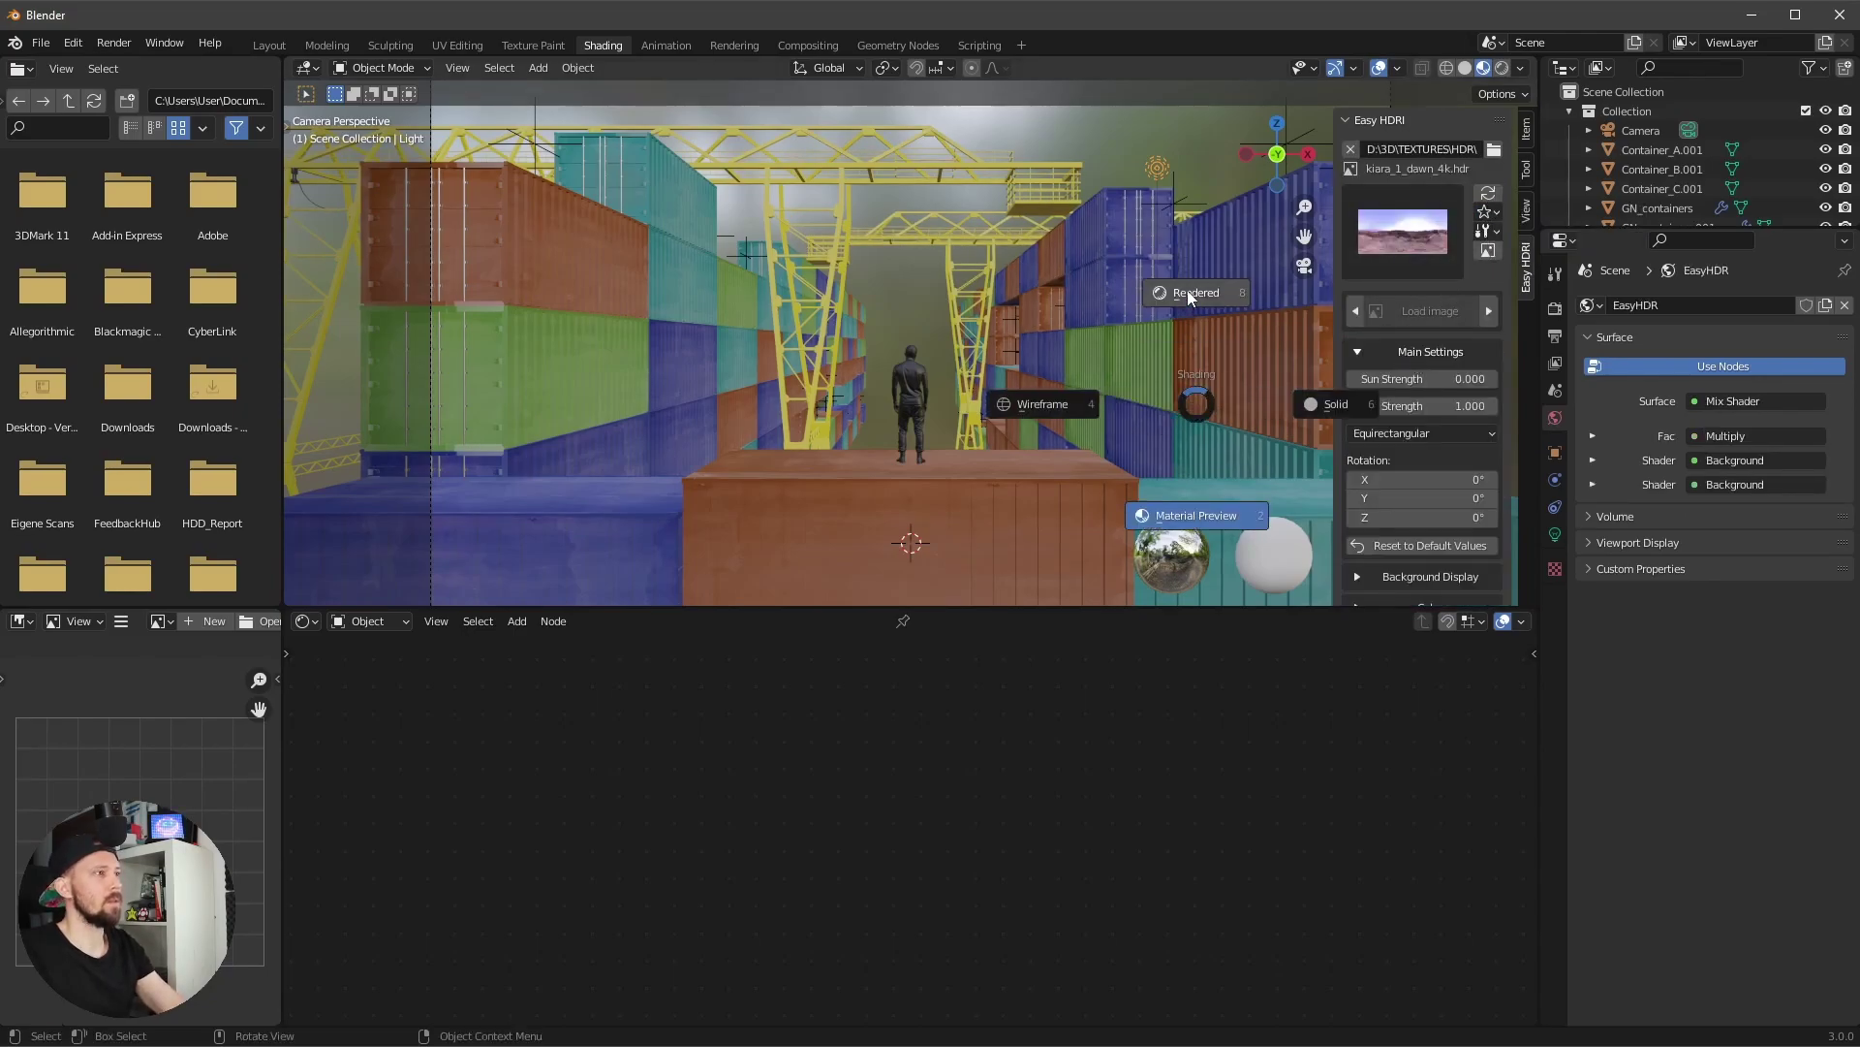
left_click(1390, 325)
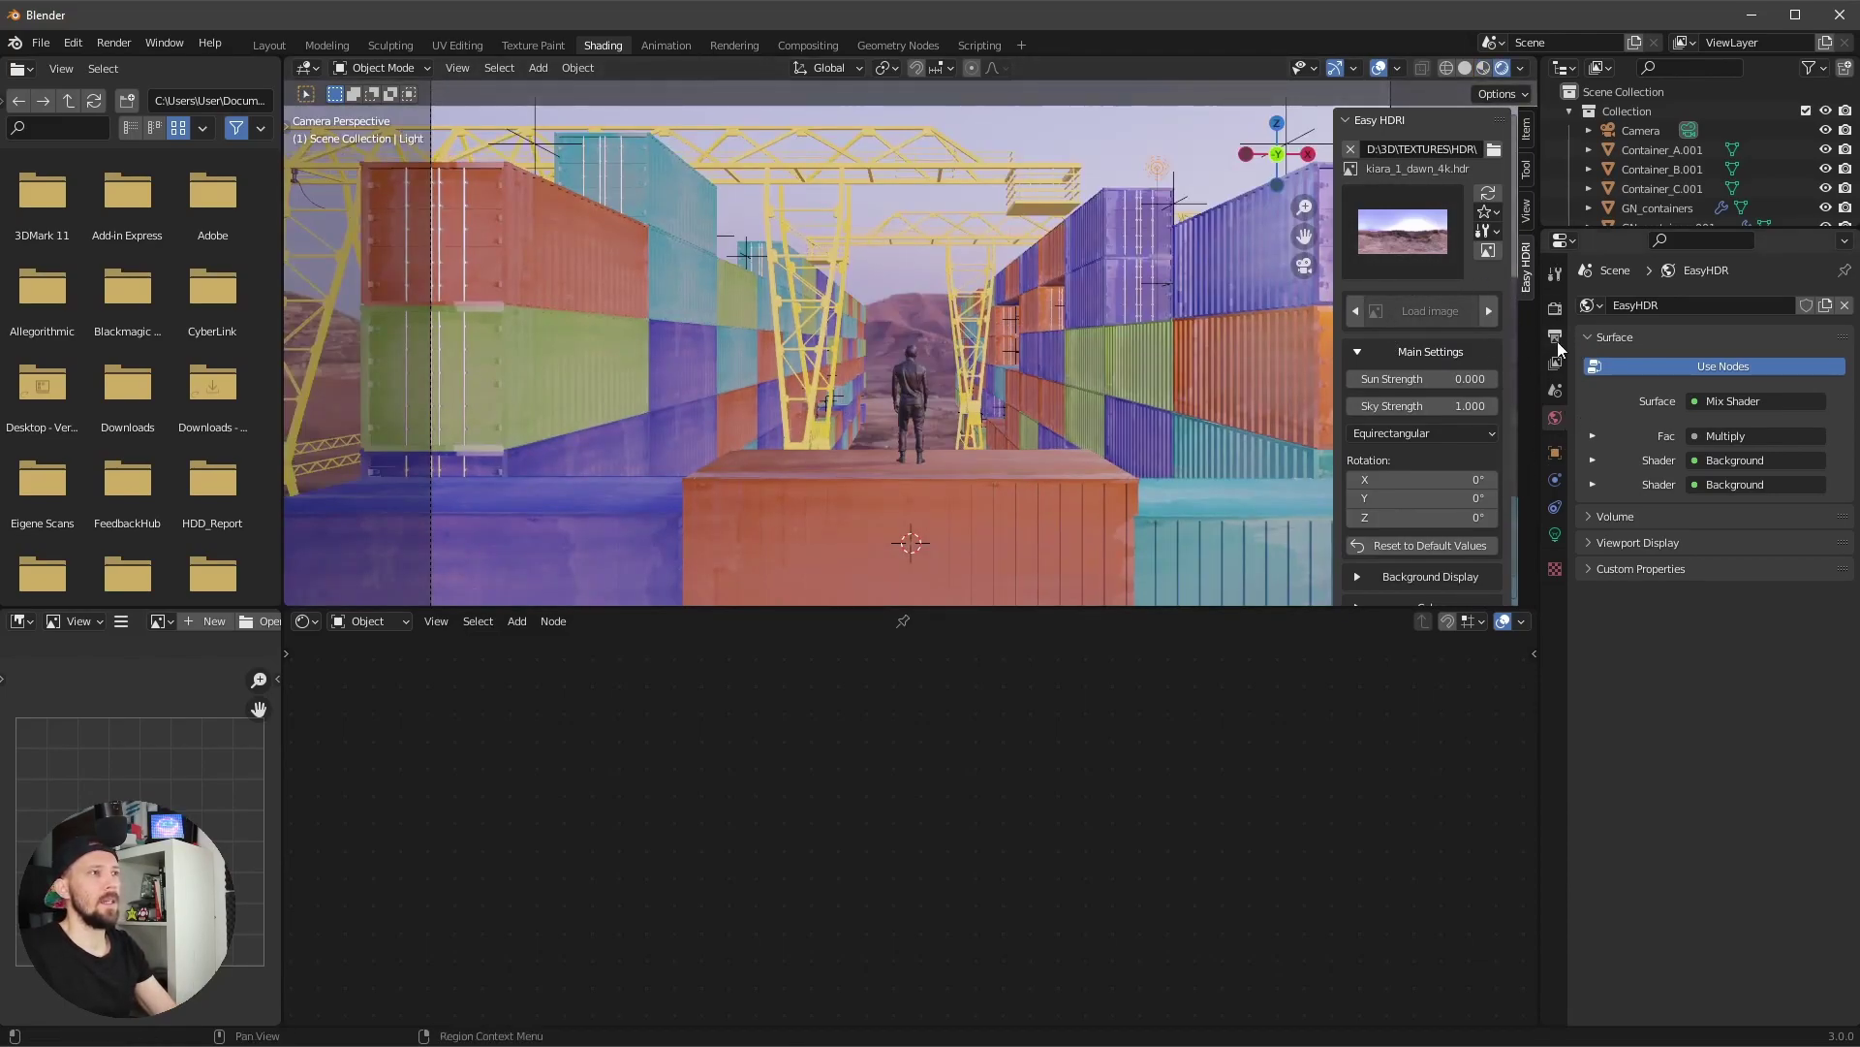
- Enable Ambient Occlusion, Bloom and Screen Space Reflections in the Eevee render settings
left_click(1556, 309)
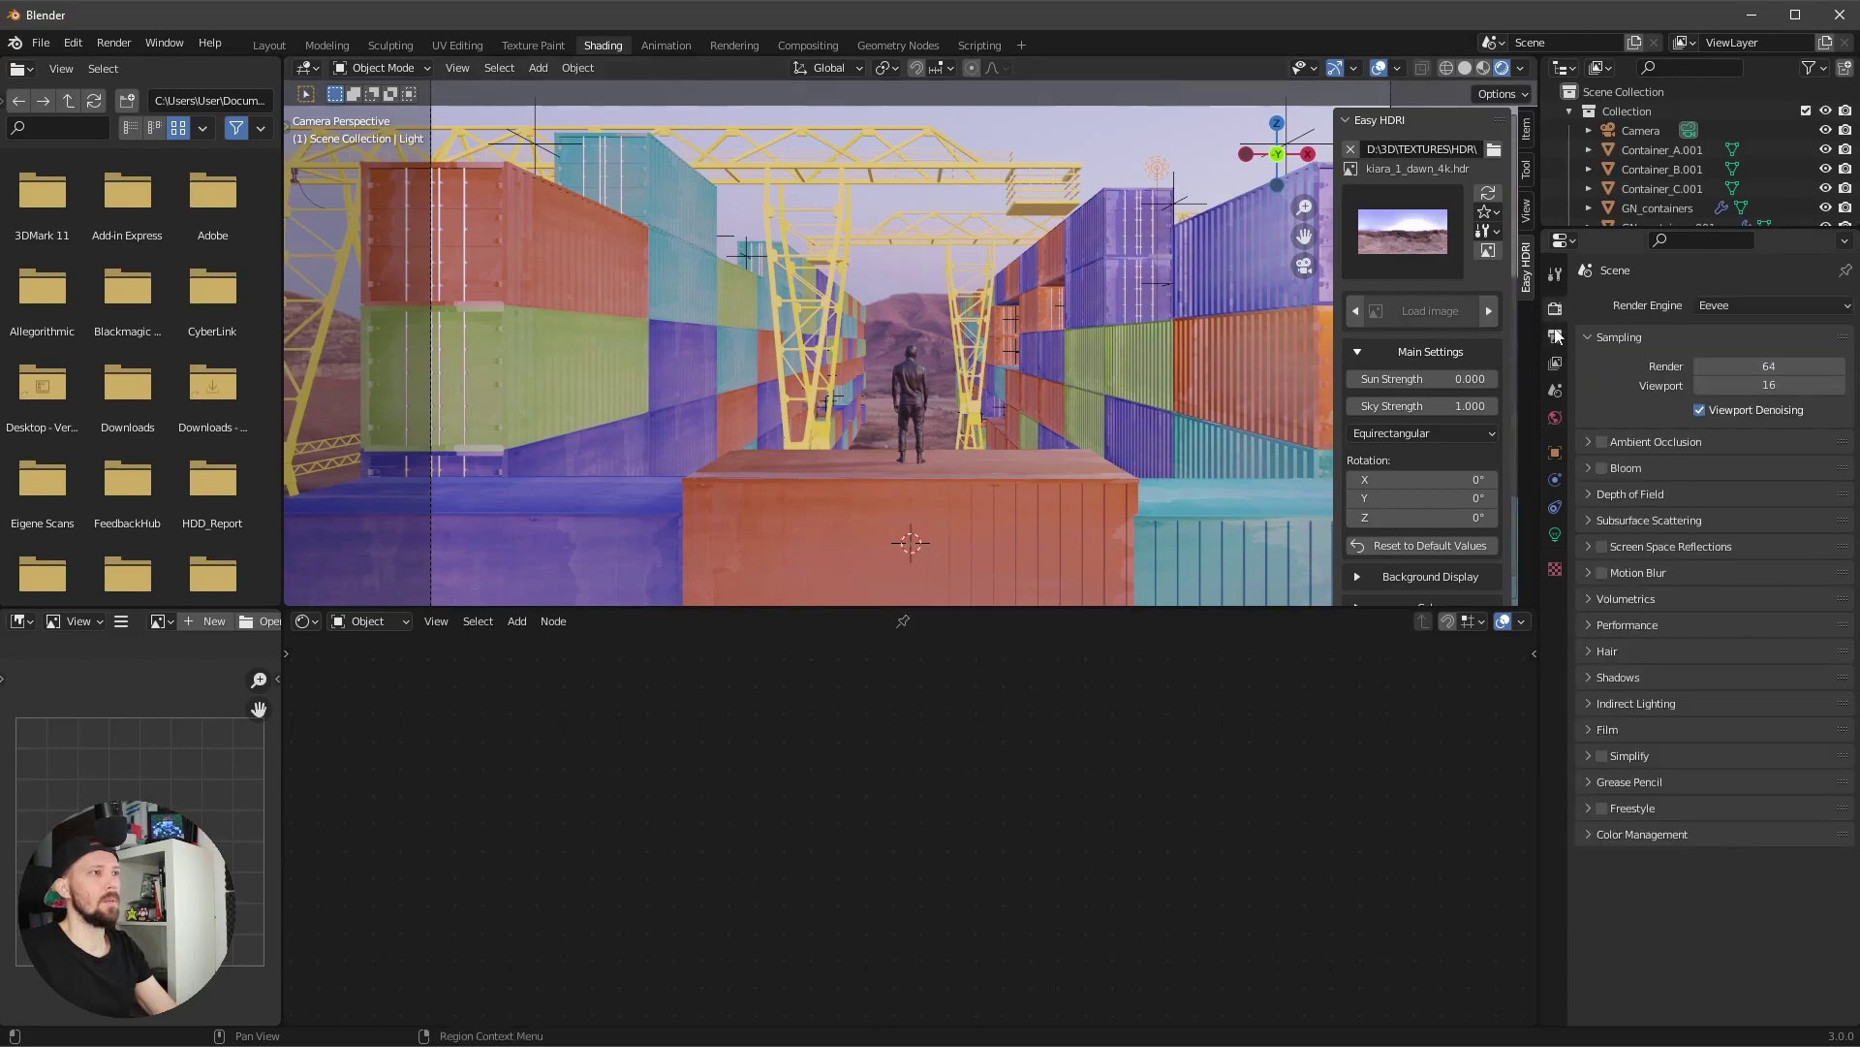
left_click(1603, 442)
left_click(1604, 468)
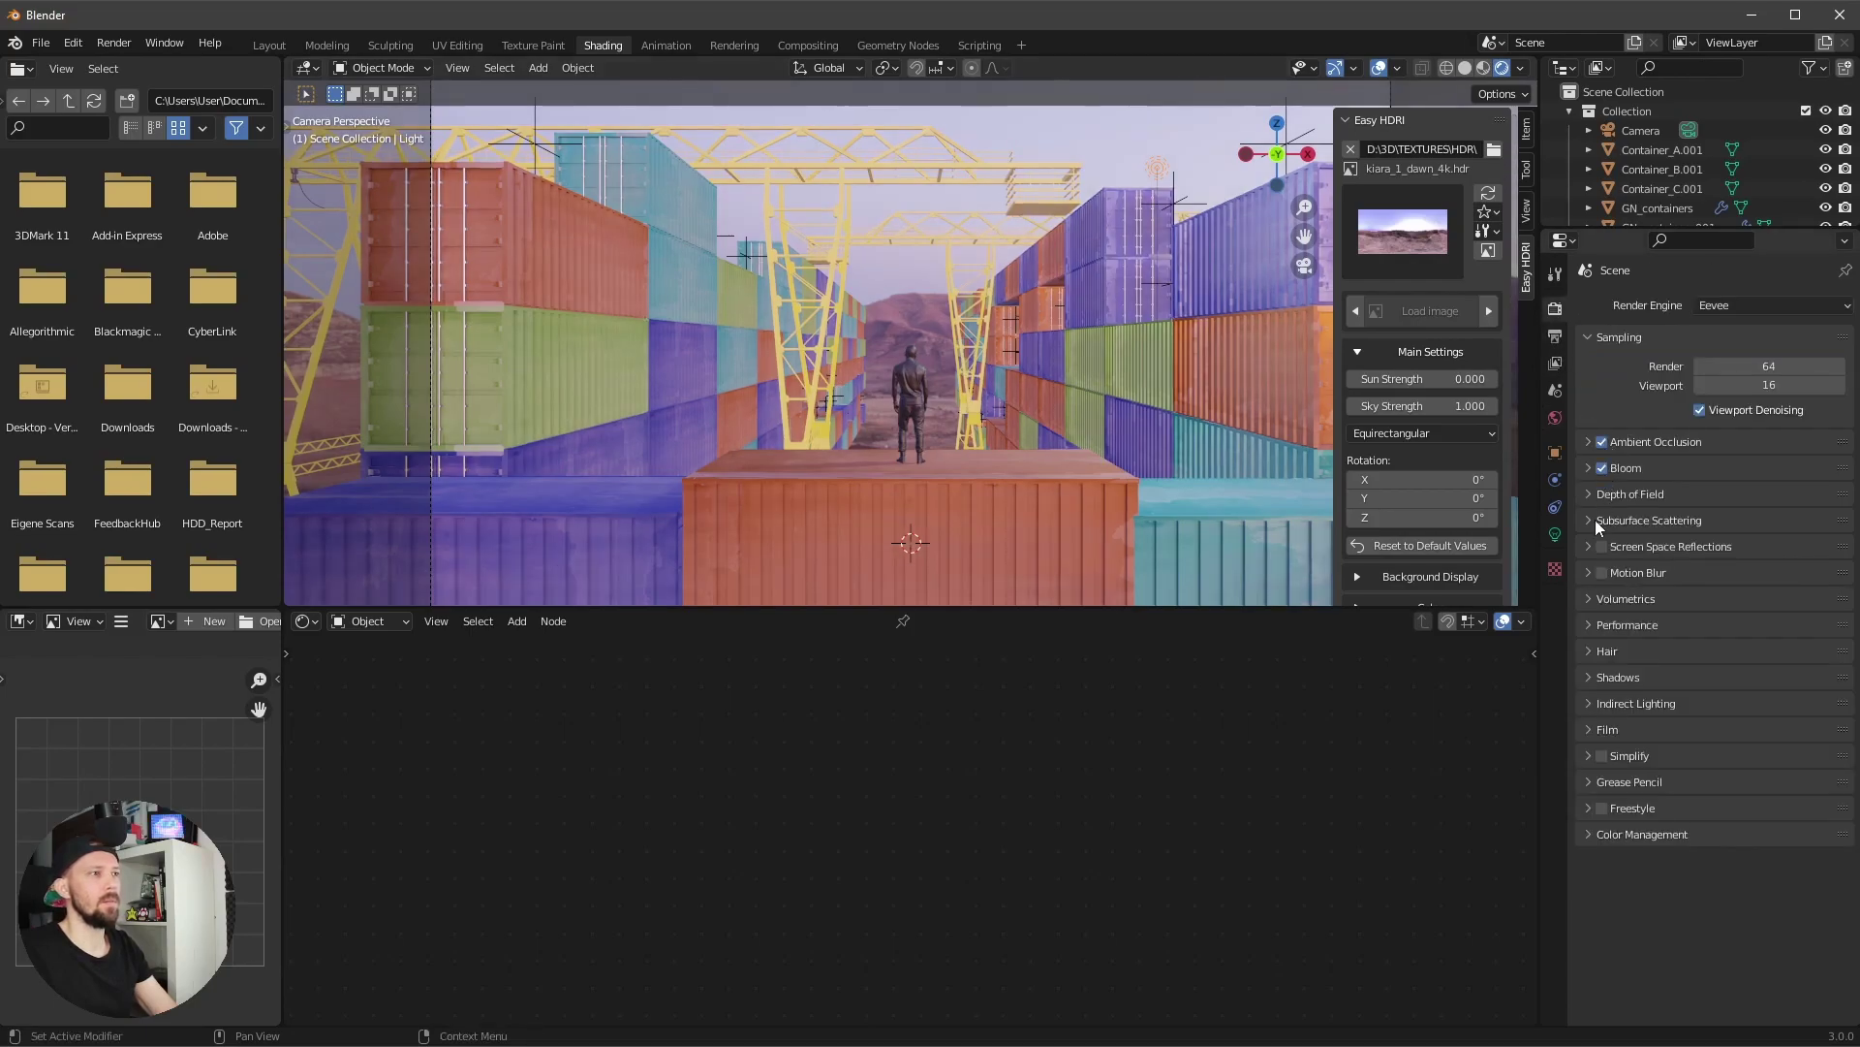
left_click(1602, 547)
- Set the Screen Space Reflections' Trace Precision and Max Roughness to 1.000 and Edge Fading to 0
left_click(1589, 546)
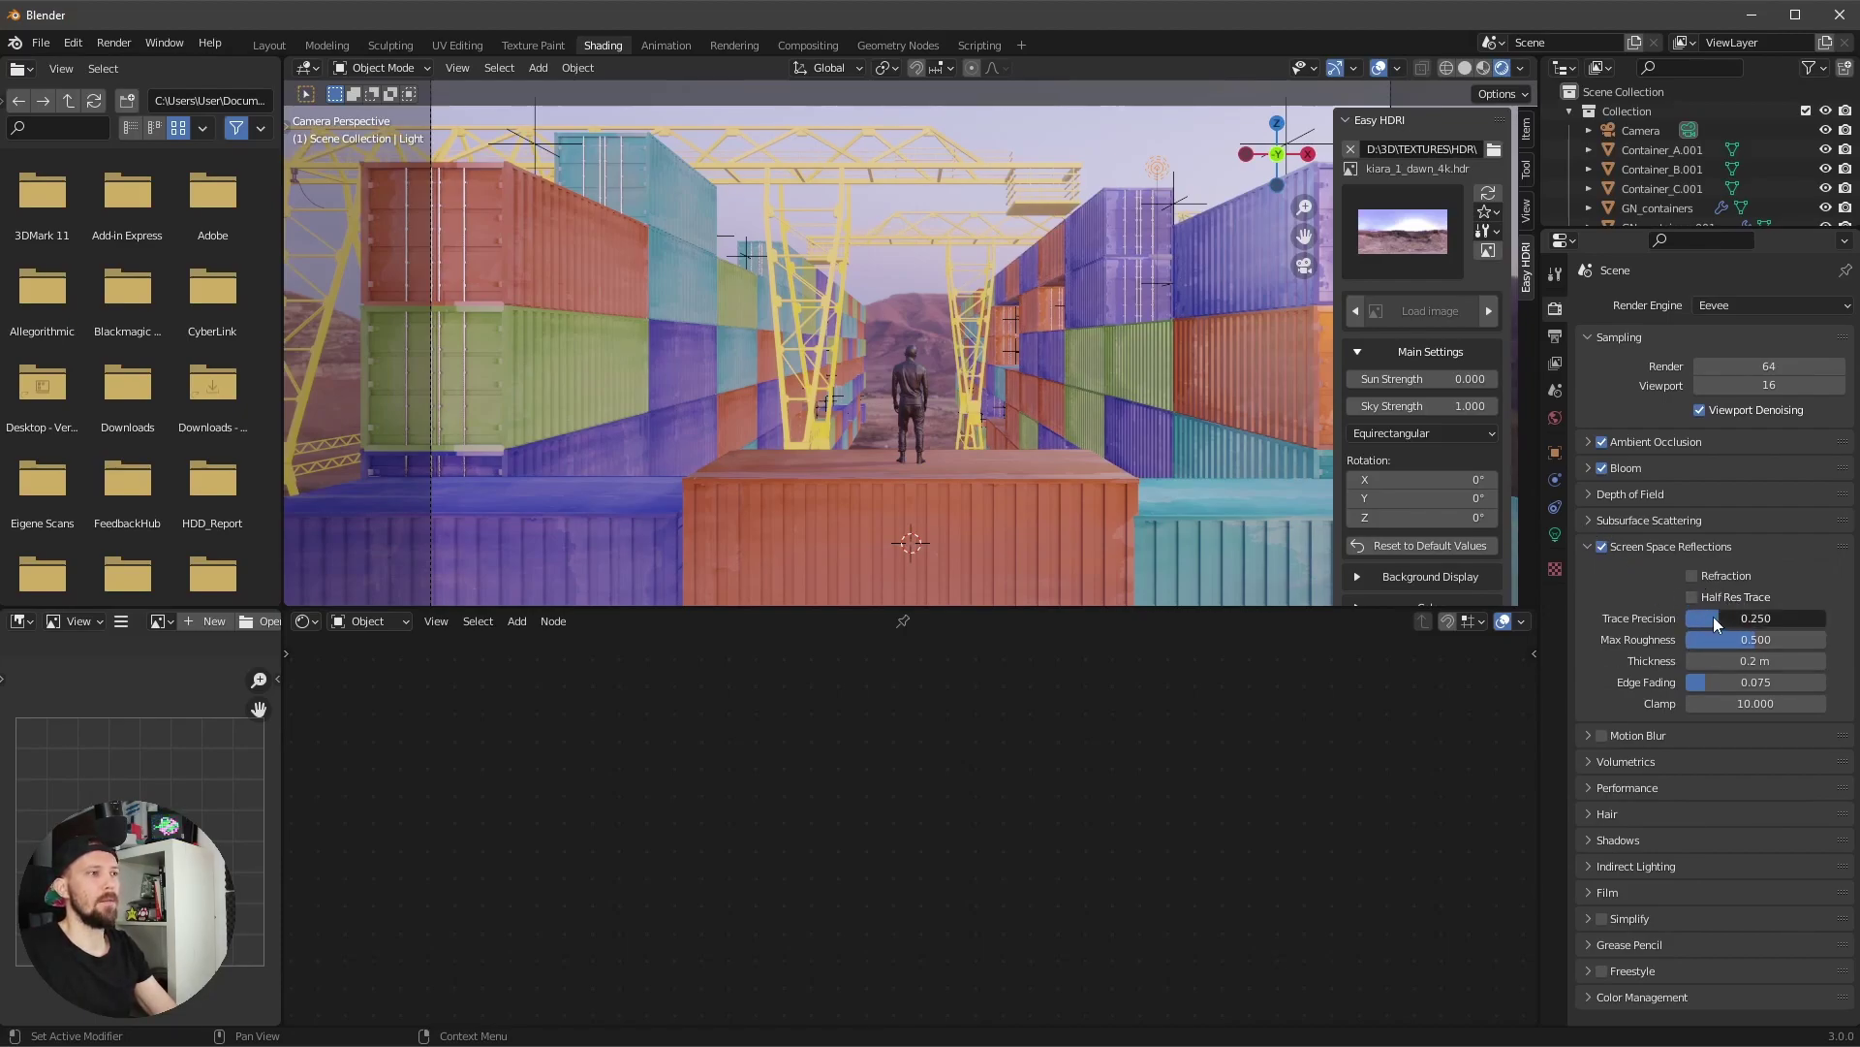
mouse_move(1713, 617)
left_mouse_down()
mouse_move(1825, 618)
mouse_move(1838, 640)
left_mouse_up()
left_click_drag(1708, 683, 1529, 694)
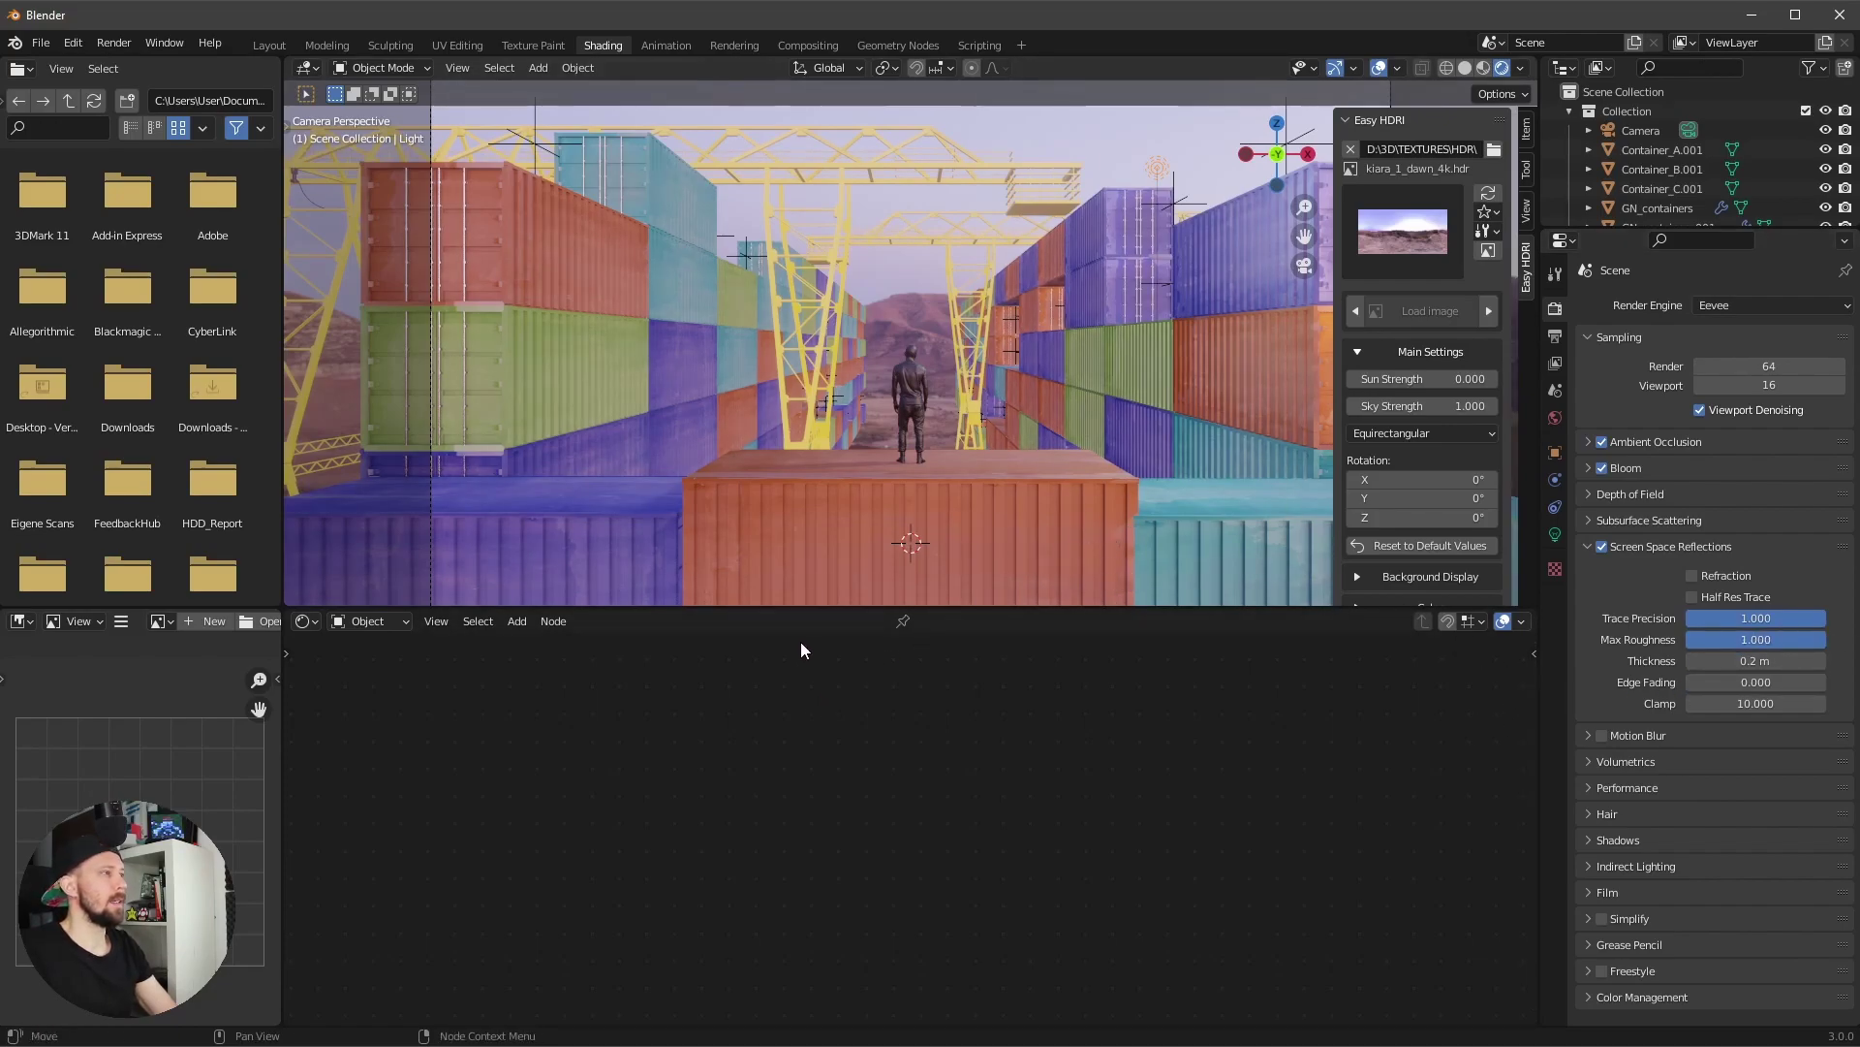
- Show the world's node tree in the shader editor and switch the environment image to shanghai_bund_4k.hdr
left_click(399, 627)
left_click(396, 665)
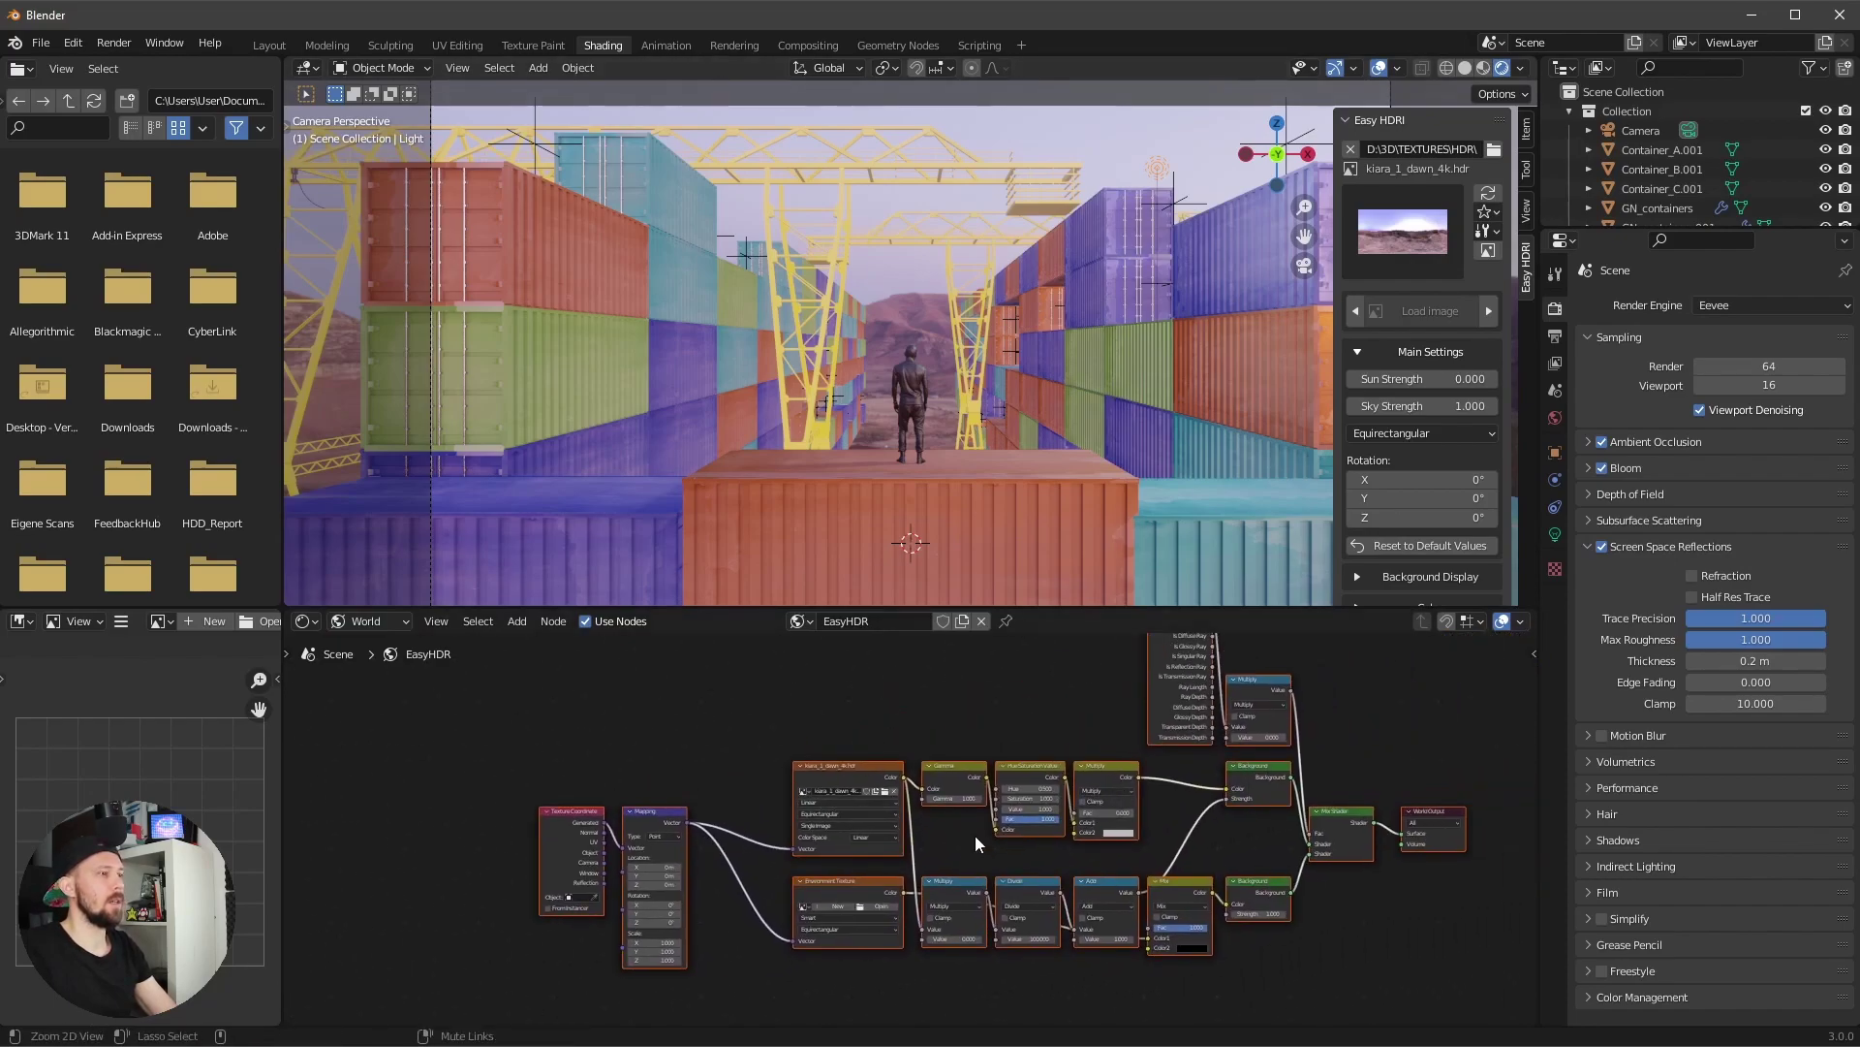
scroll(975, 835, "up", 3)
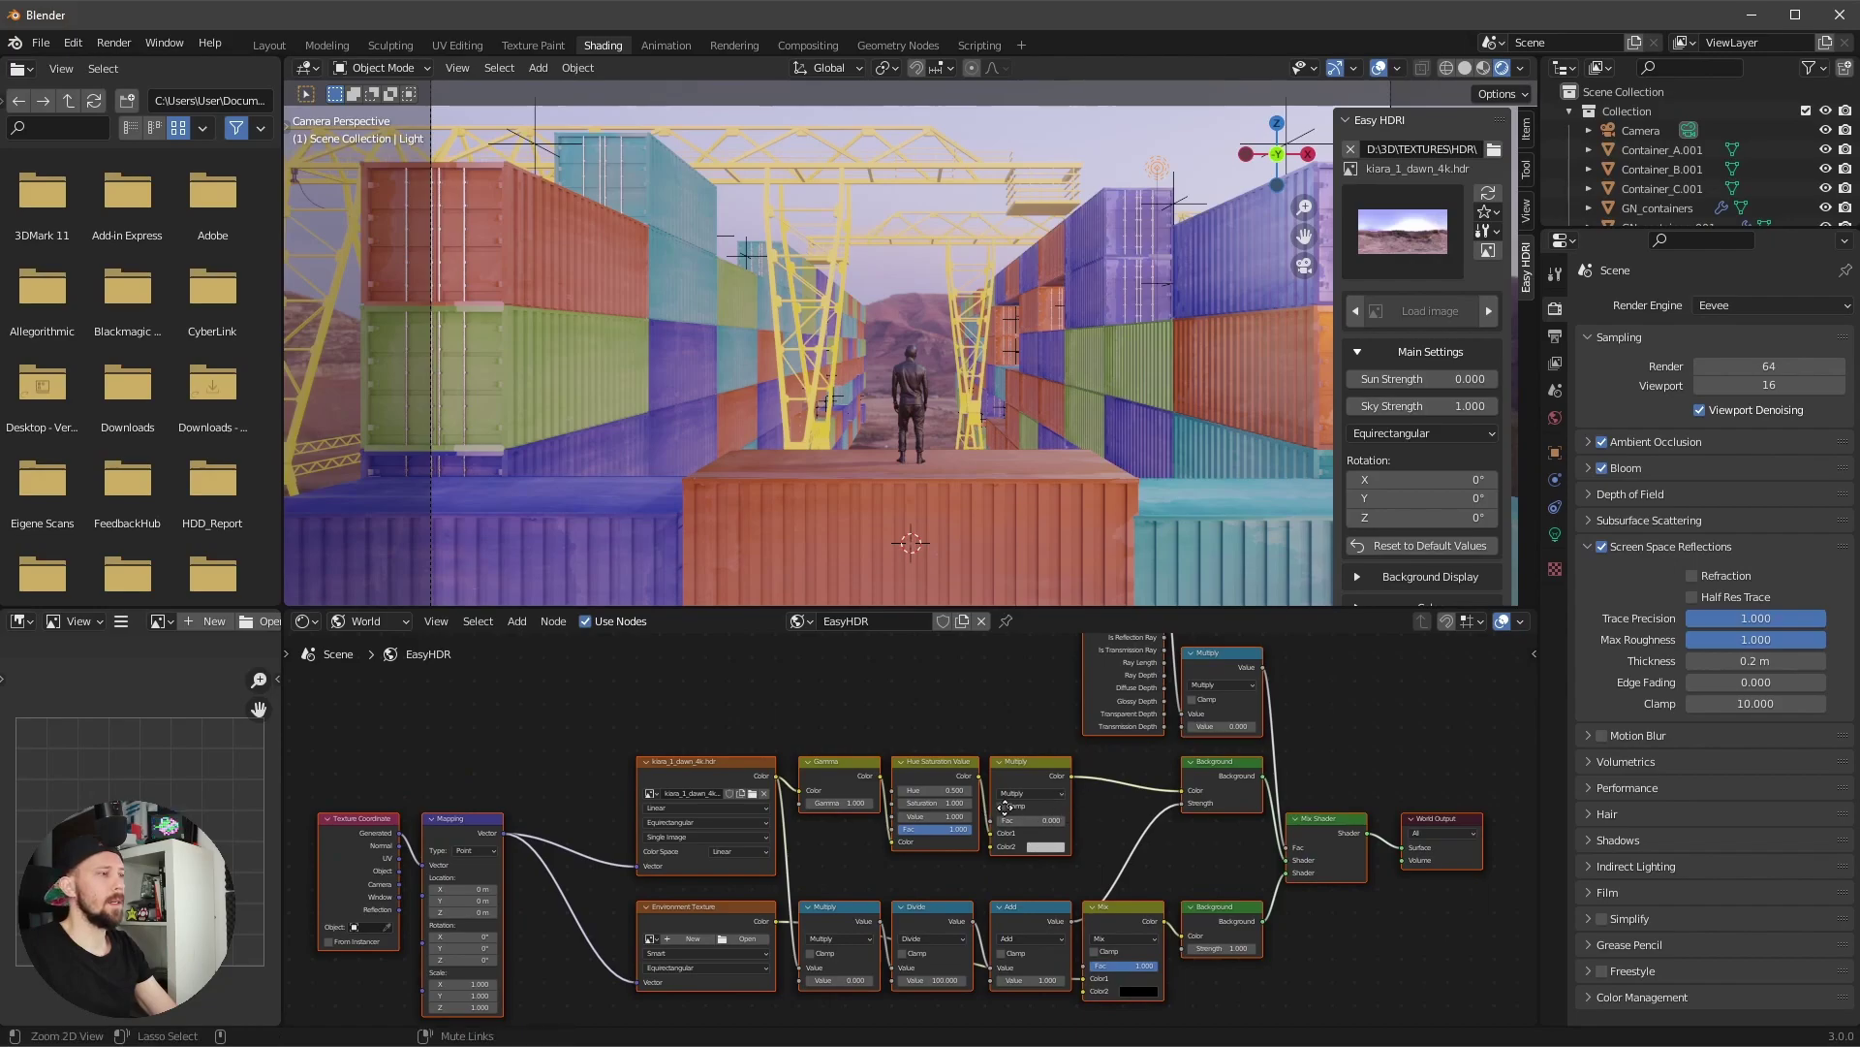
scroll(1062, 798, "right", 2, "ctrl")
scroll(1074, 723, "up", 1)
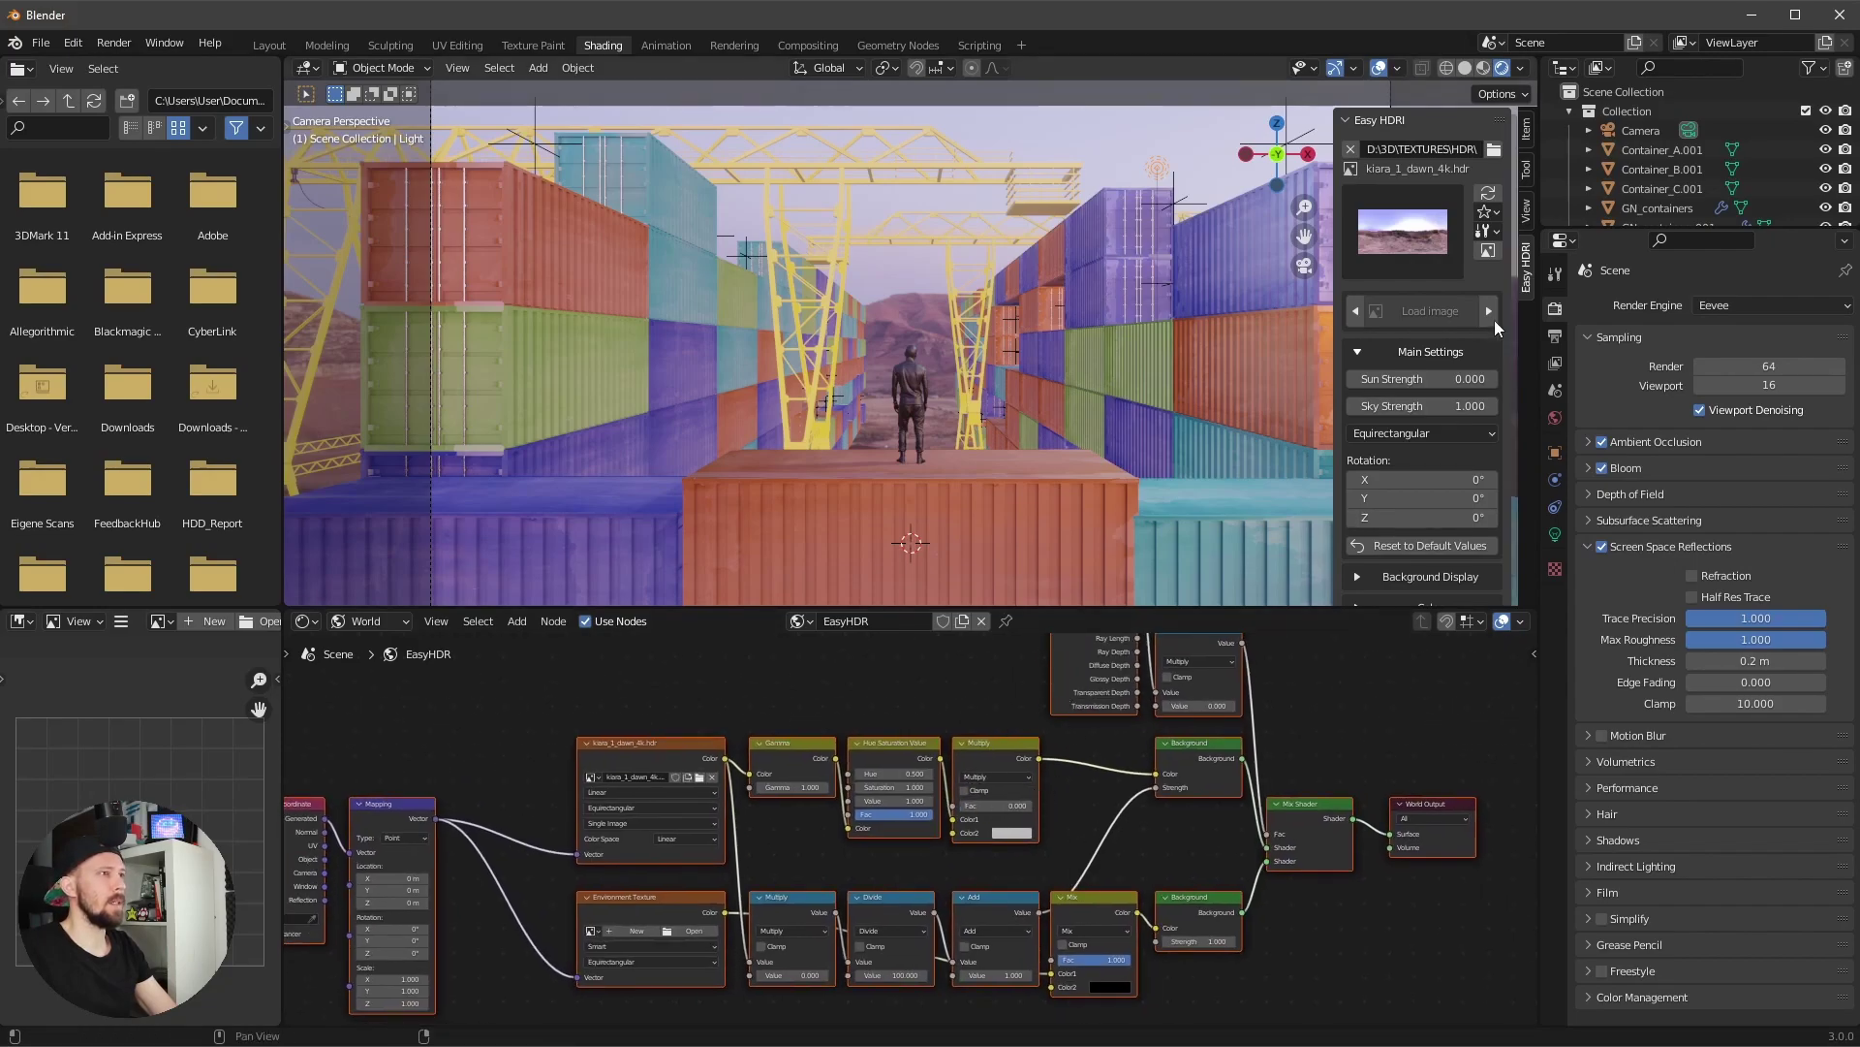
left_click(1404, 232)
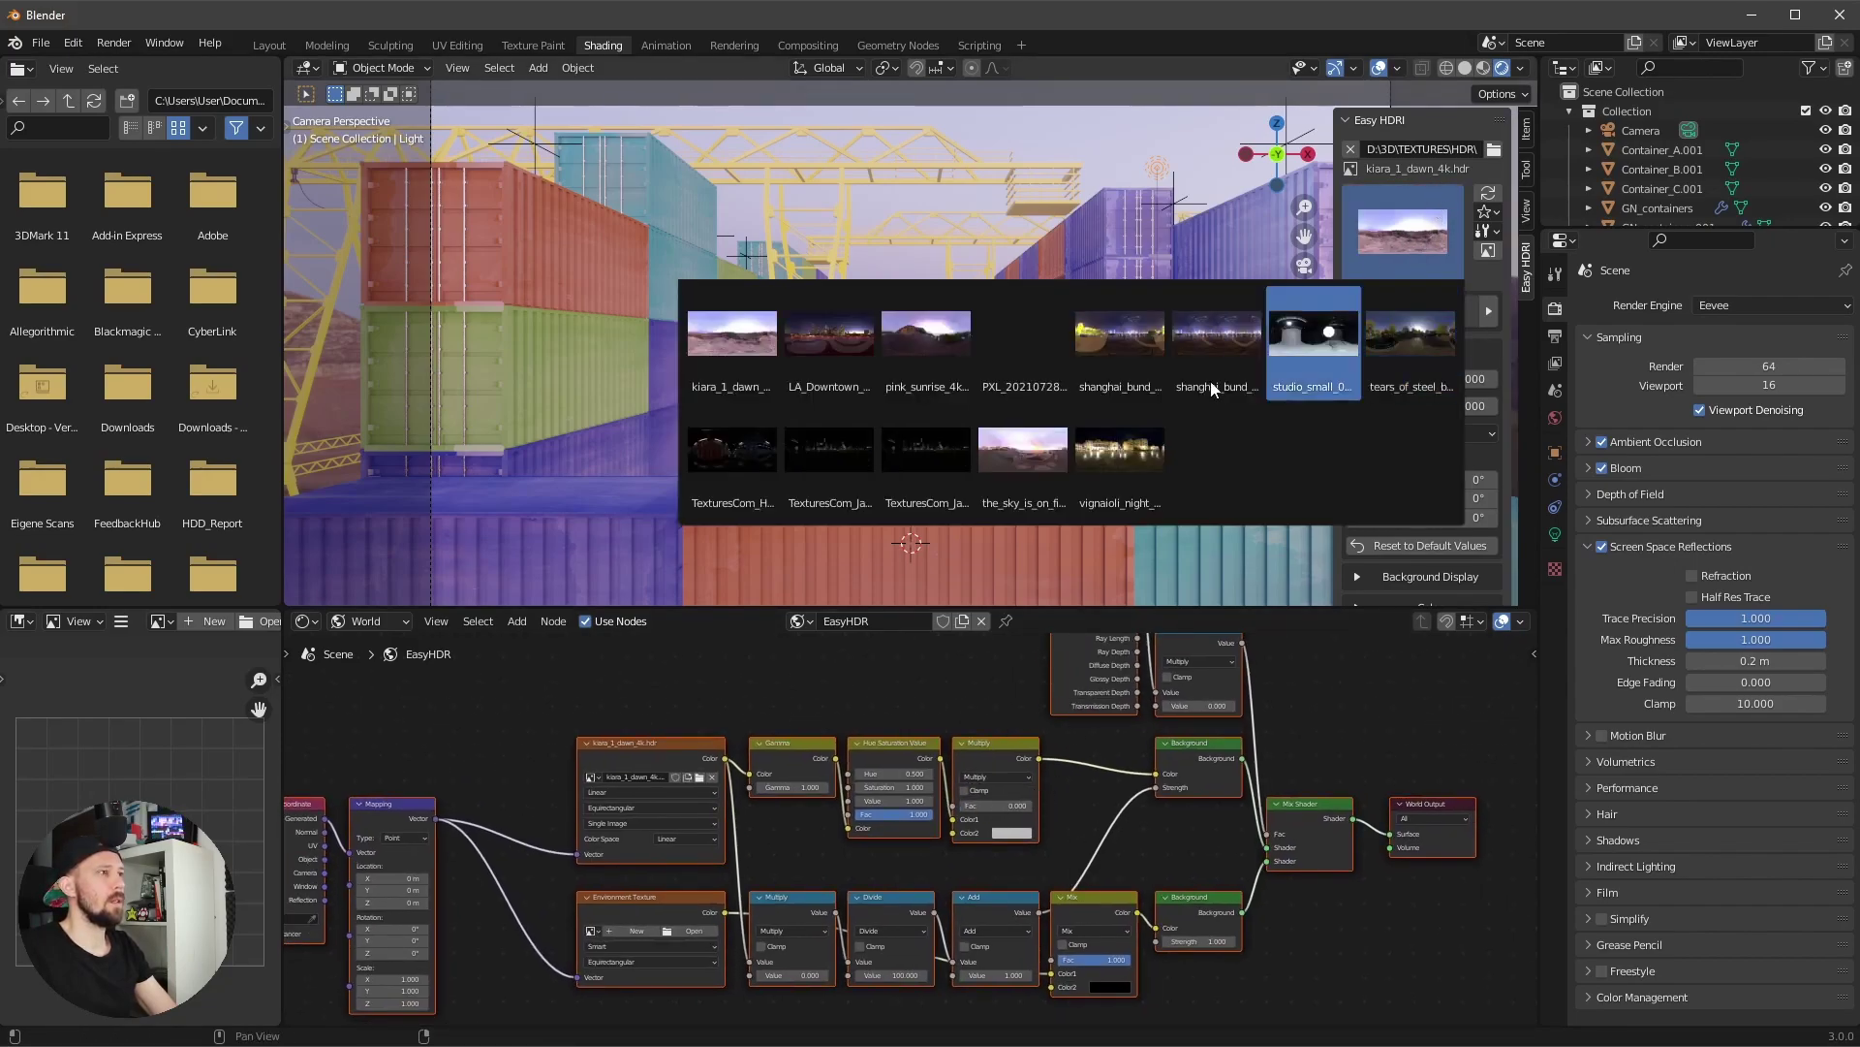
left_click(1131, 375)
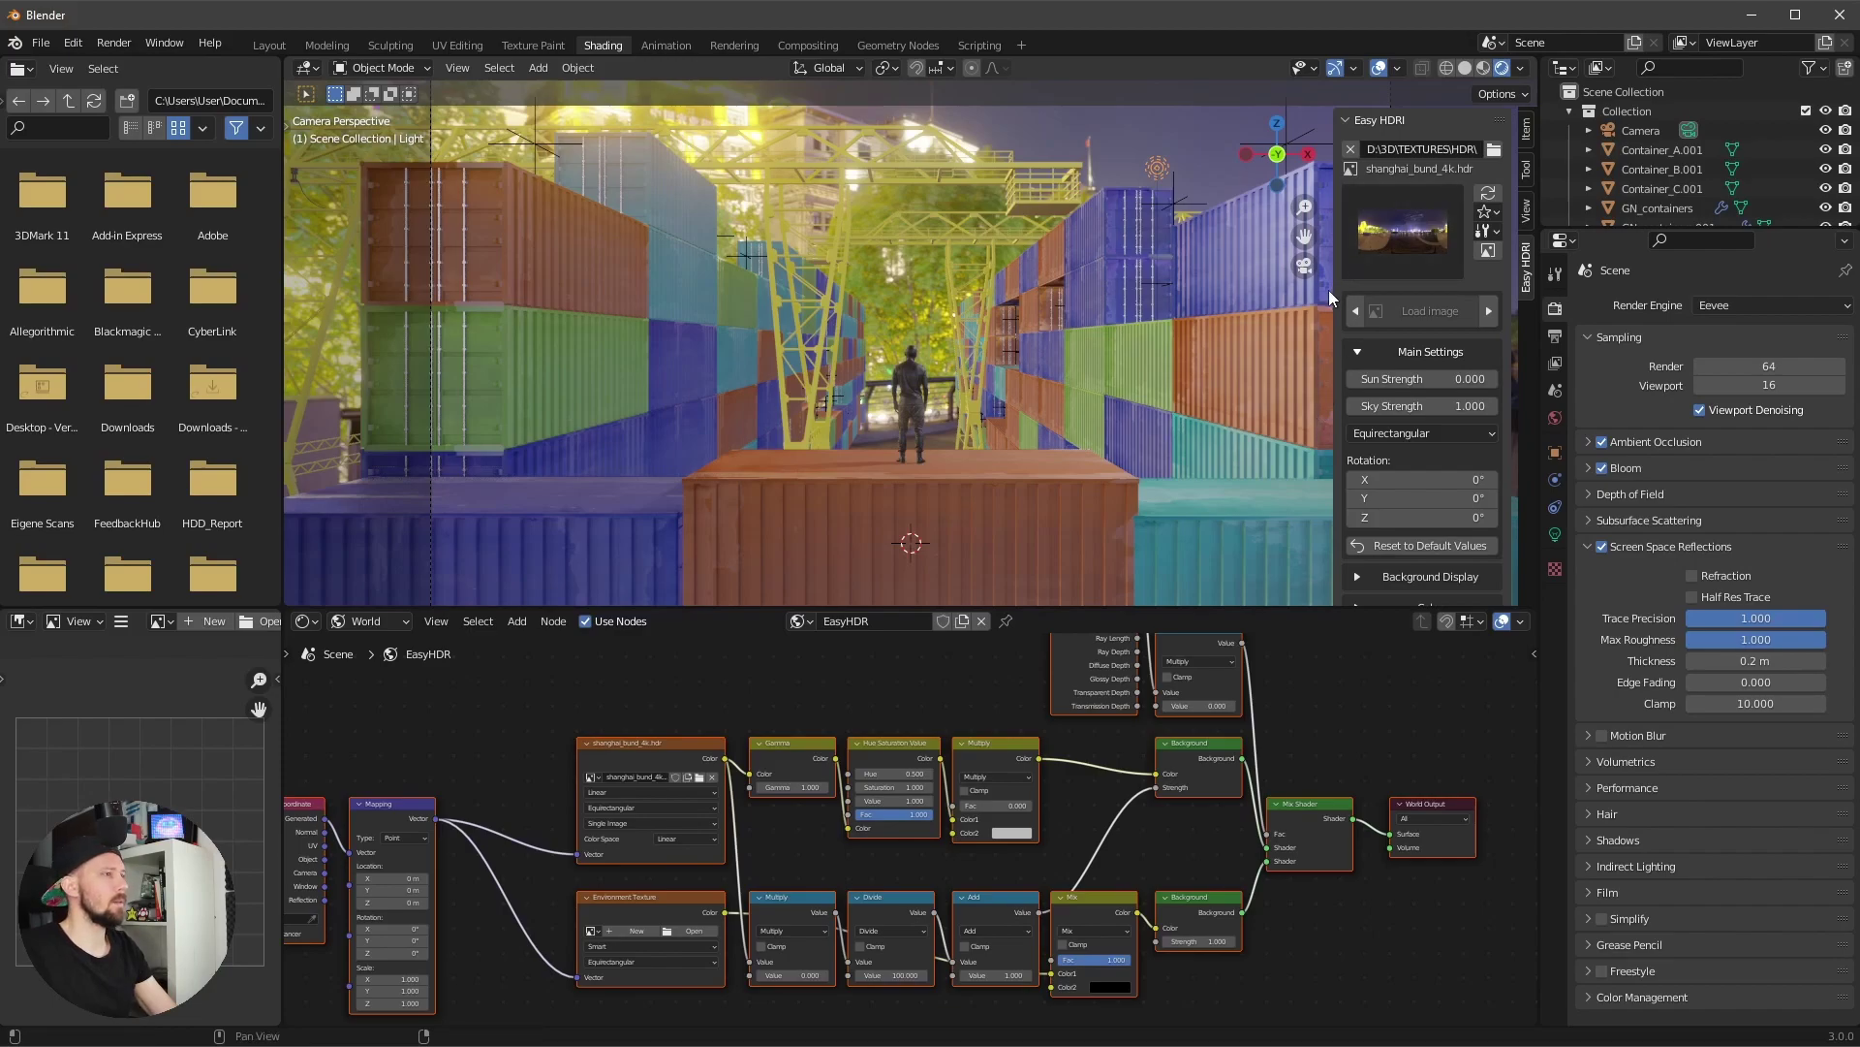
- Set the Add node's value in the world node tree to 0.01 to darken the environment
scroll(1084, 963, "up", 4)
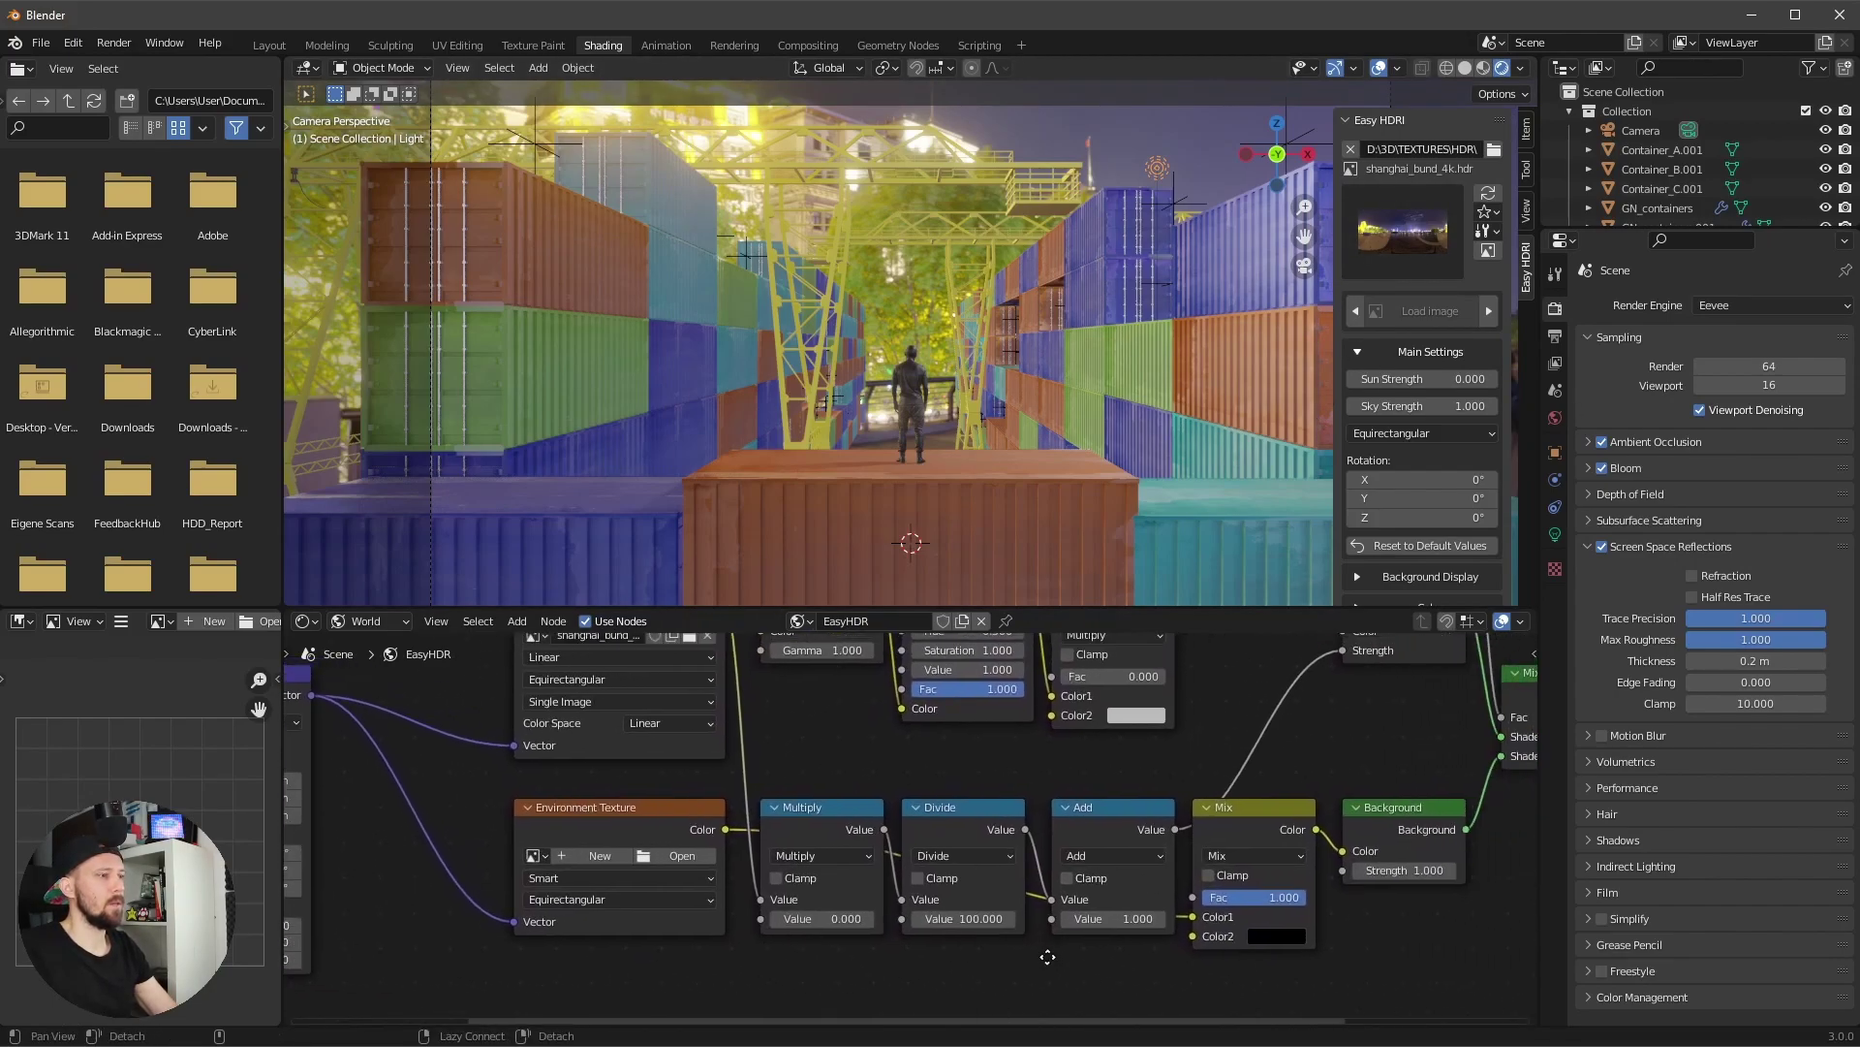
left_click(1159, 916)
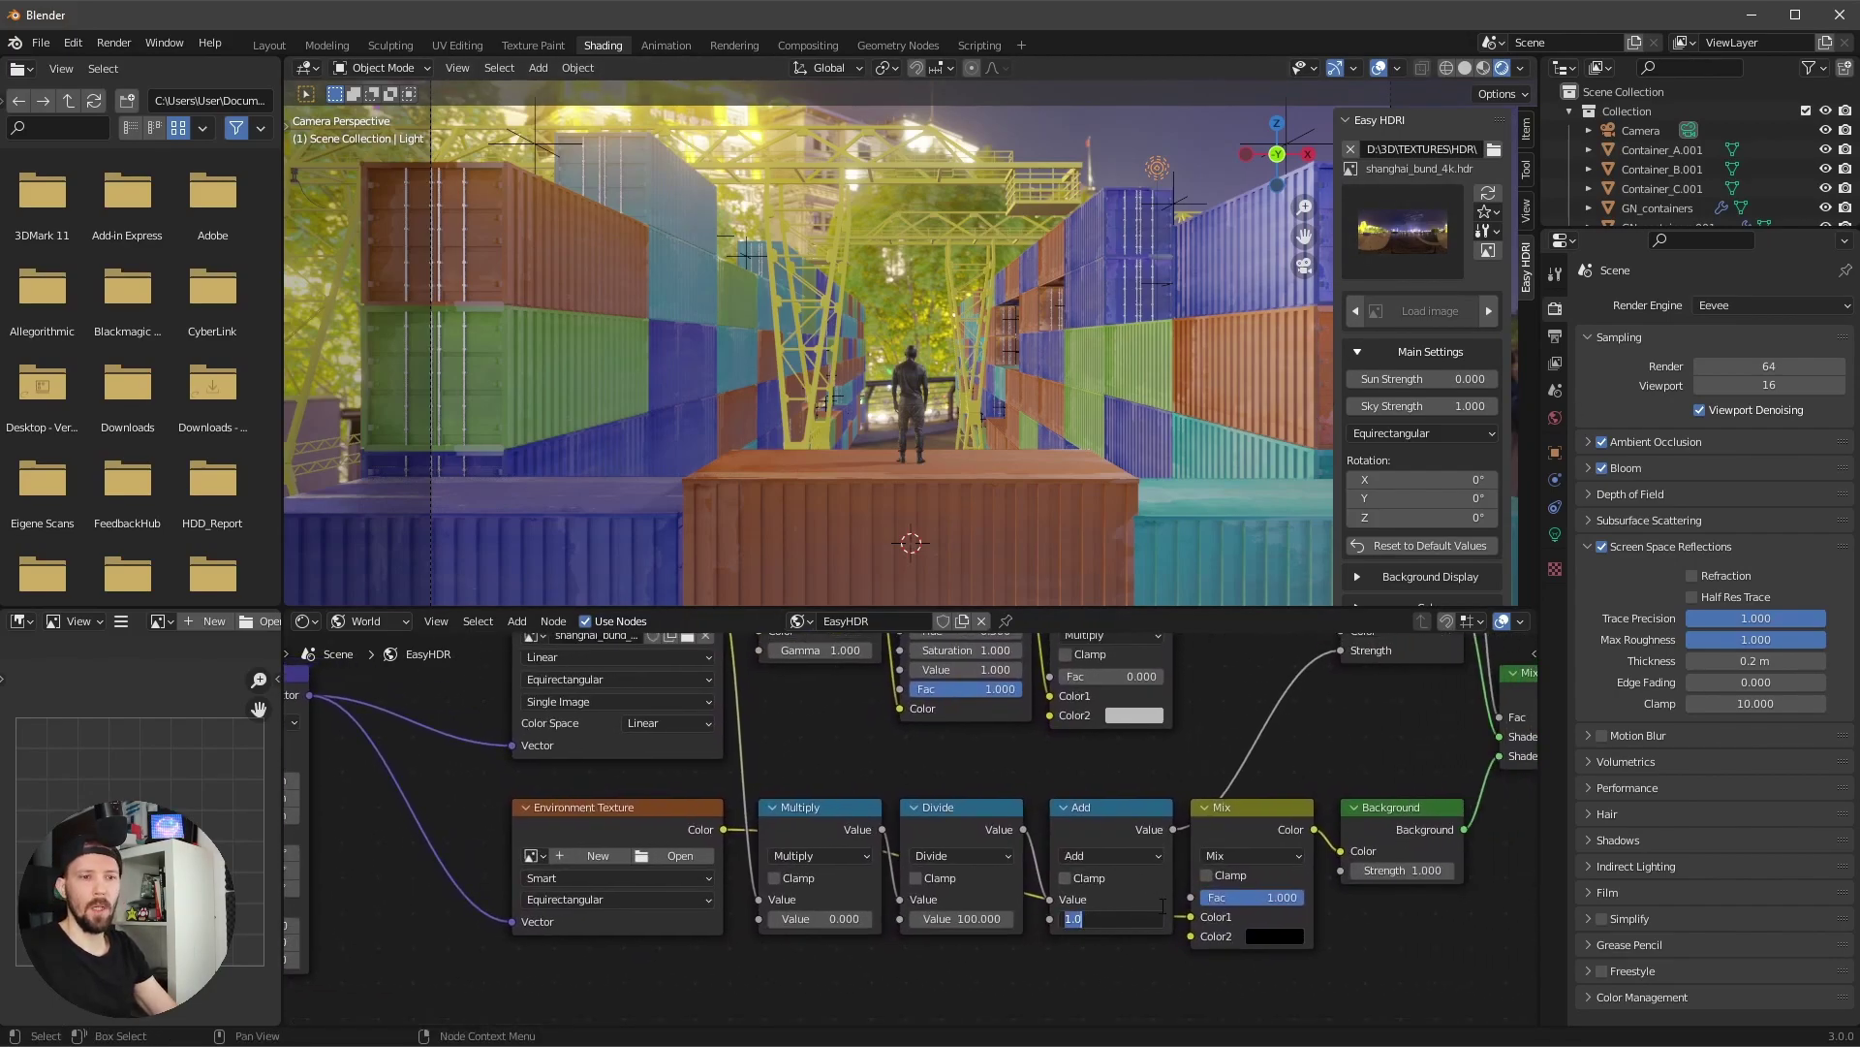
type(".01")
key("Return")
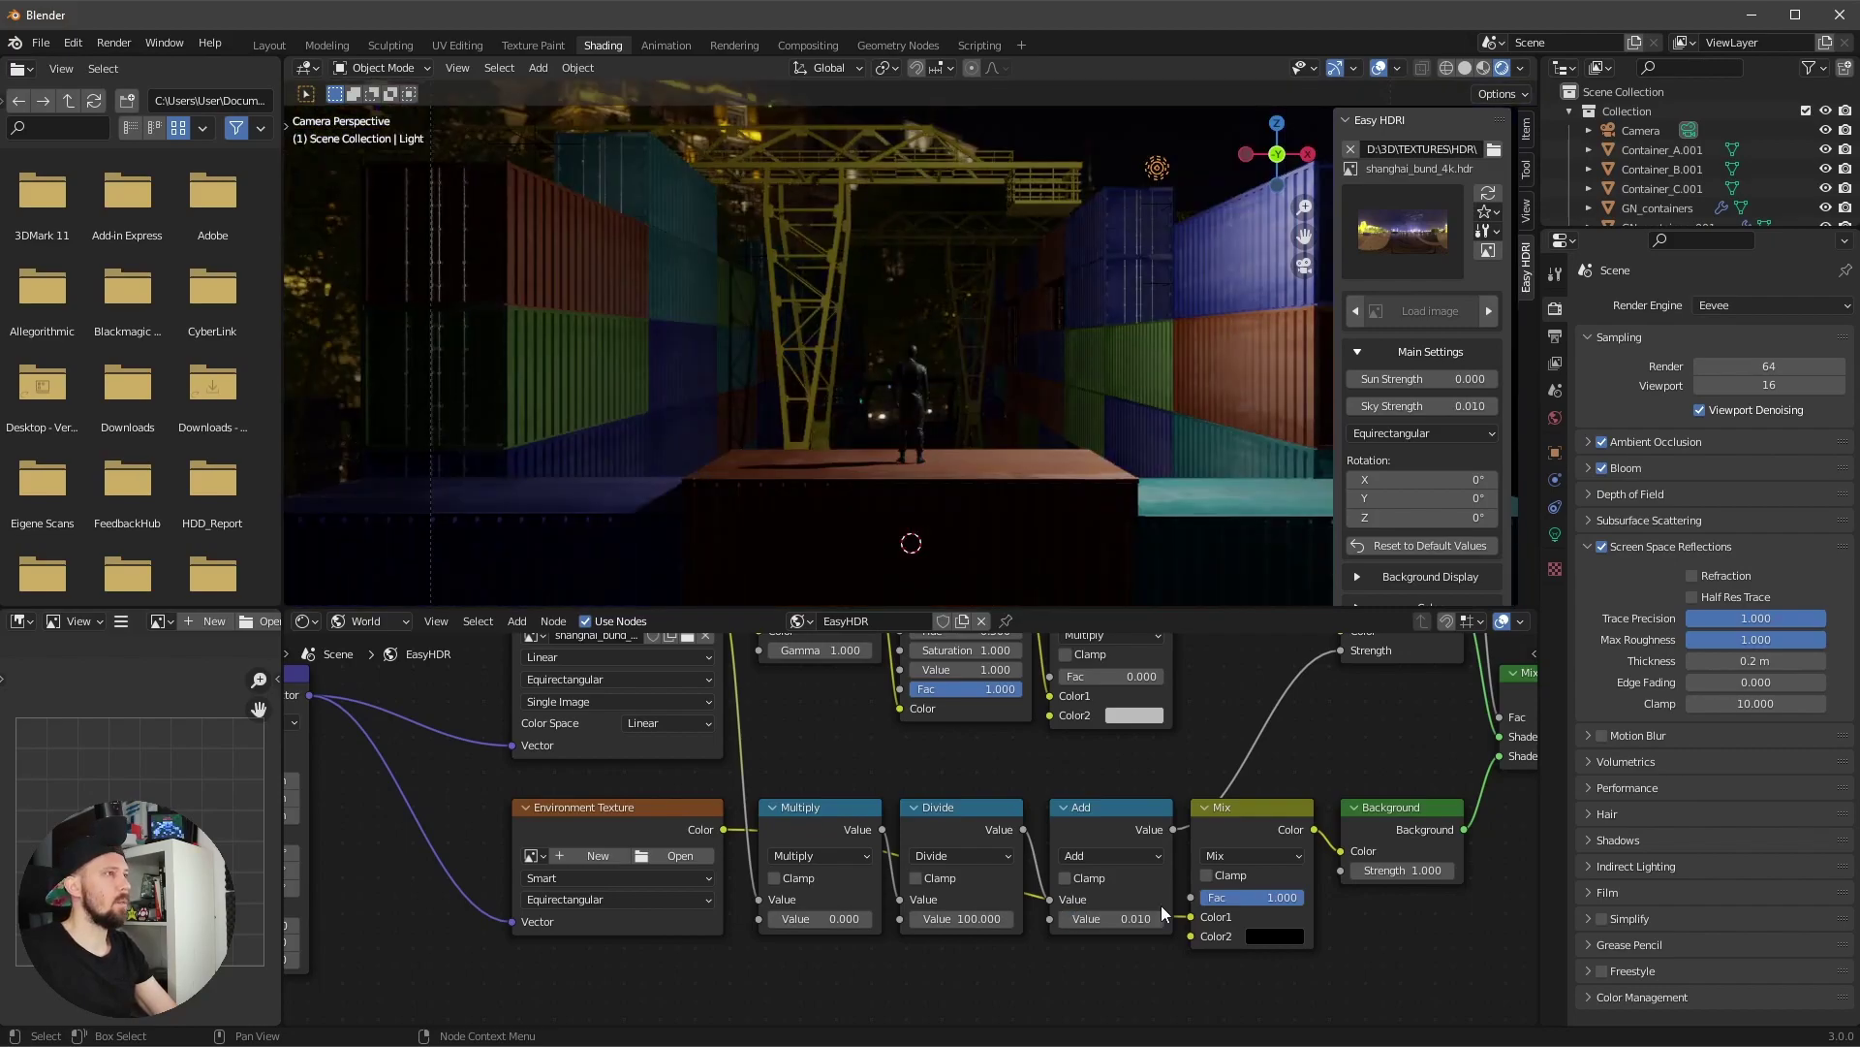
- Set the Z rotation of the world's Mapping node to 230°
middle_click_drag(780, 745, 1188, 775)
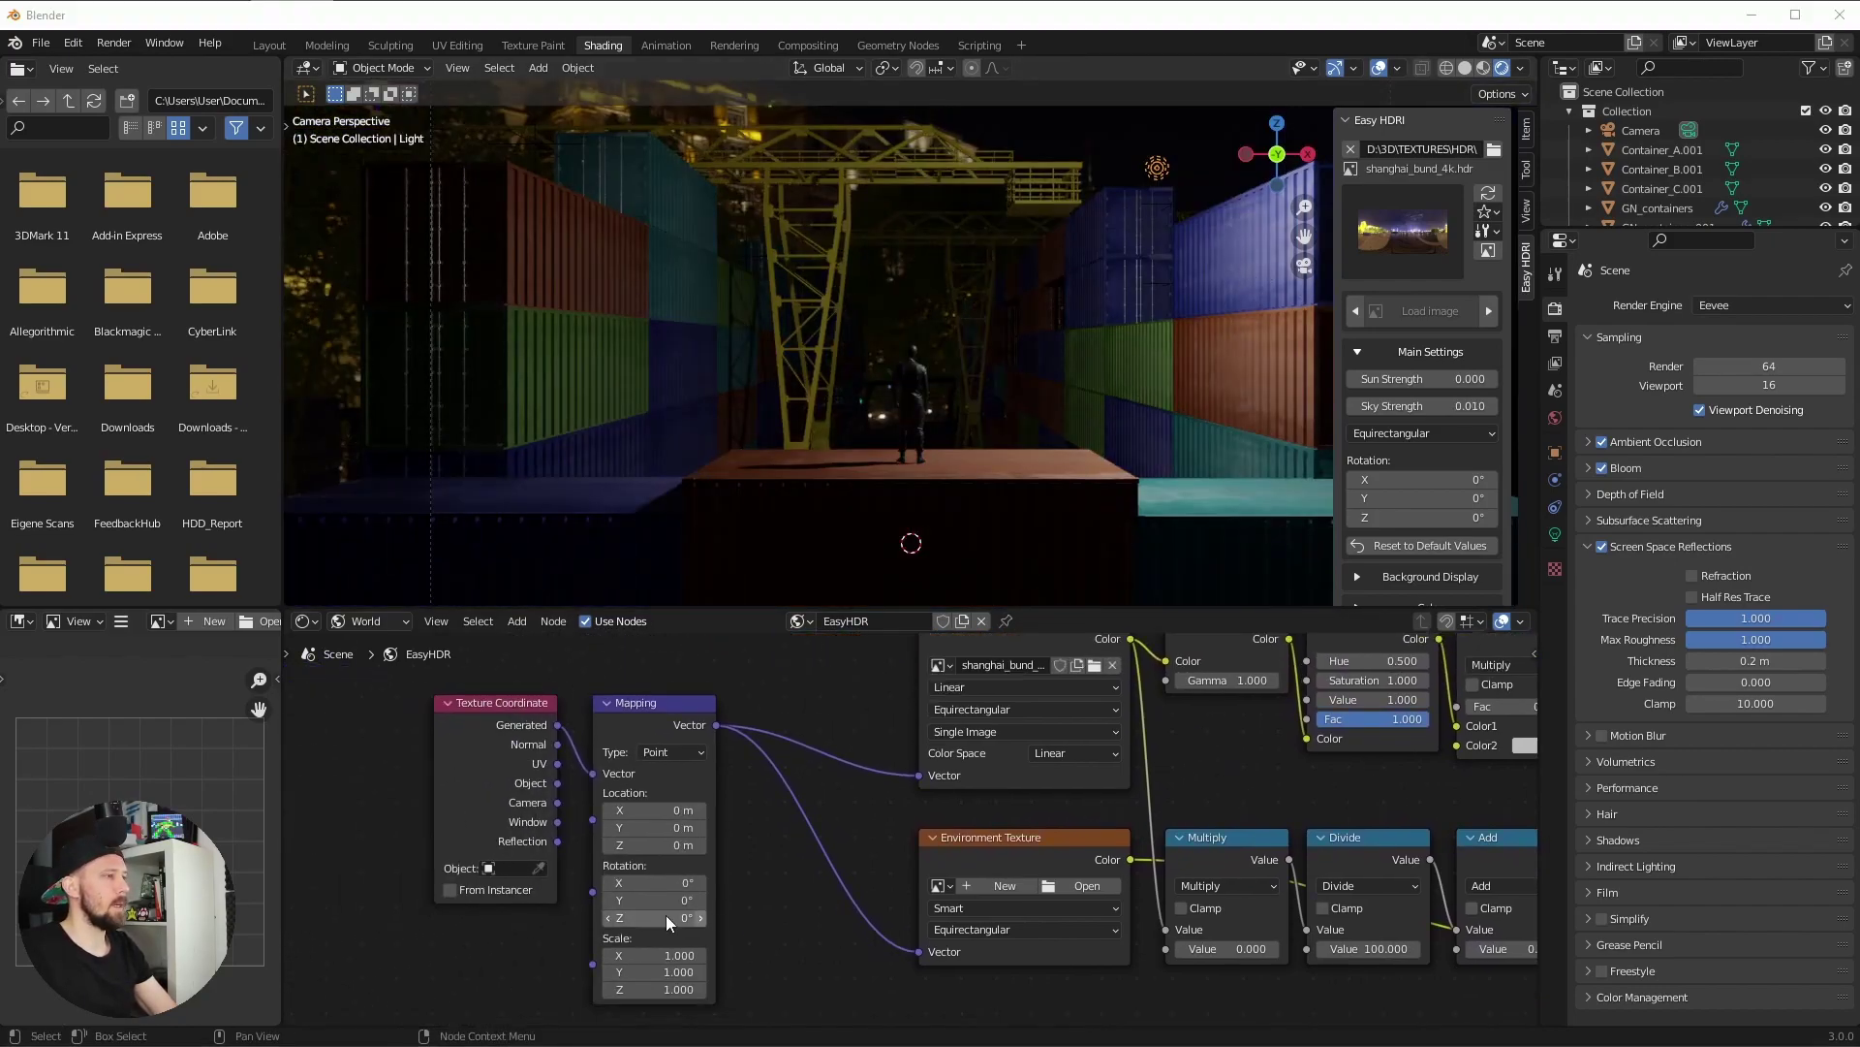
left_click(693, 916)
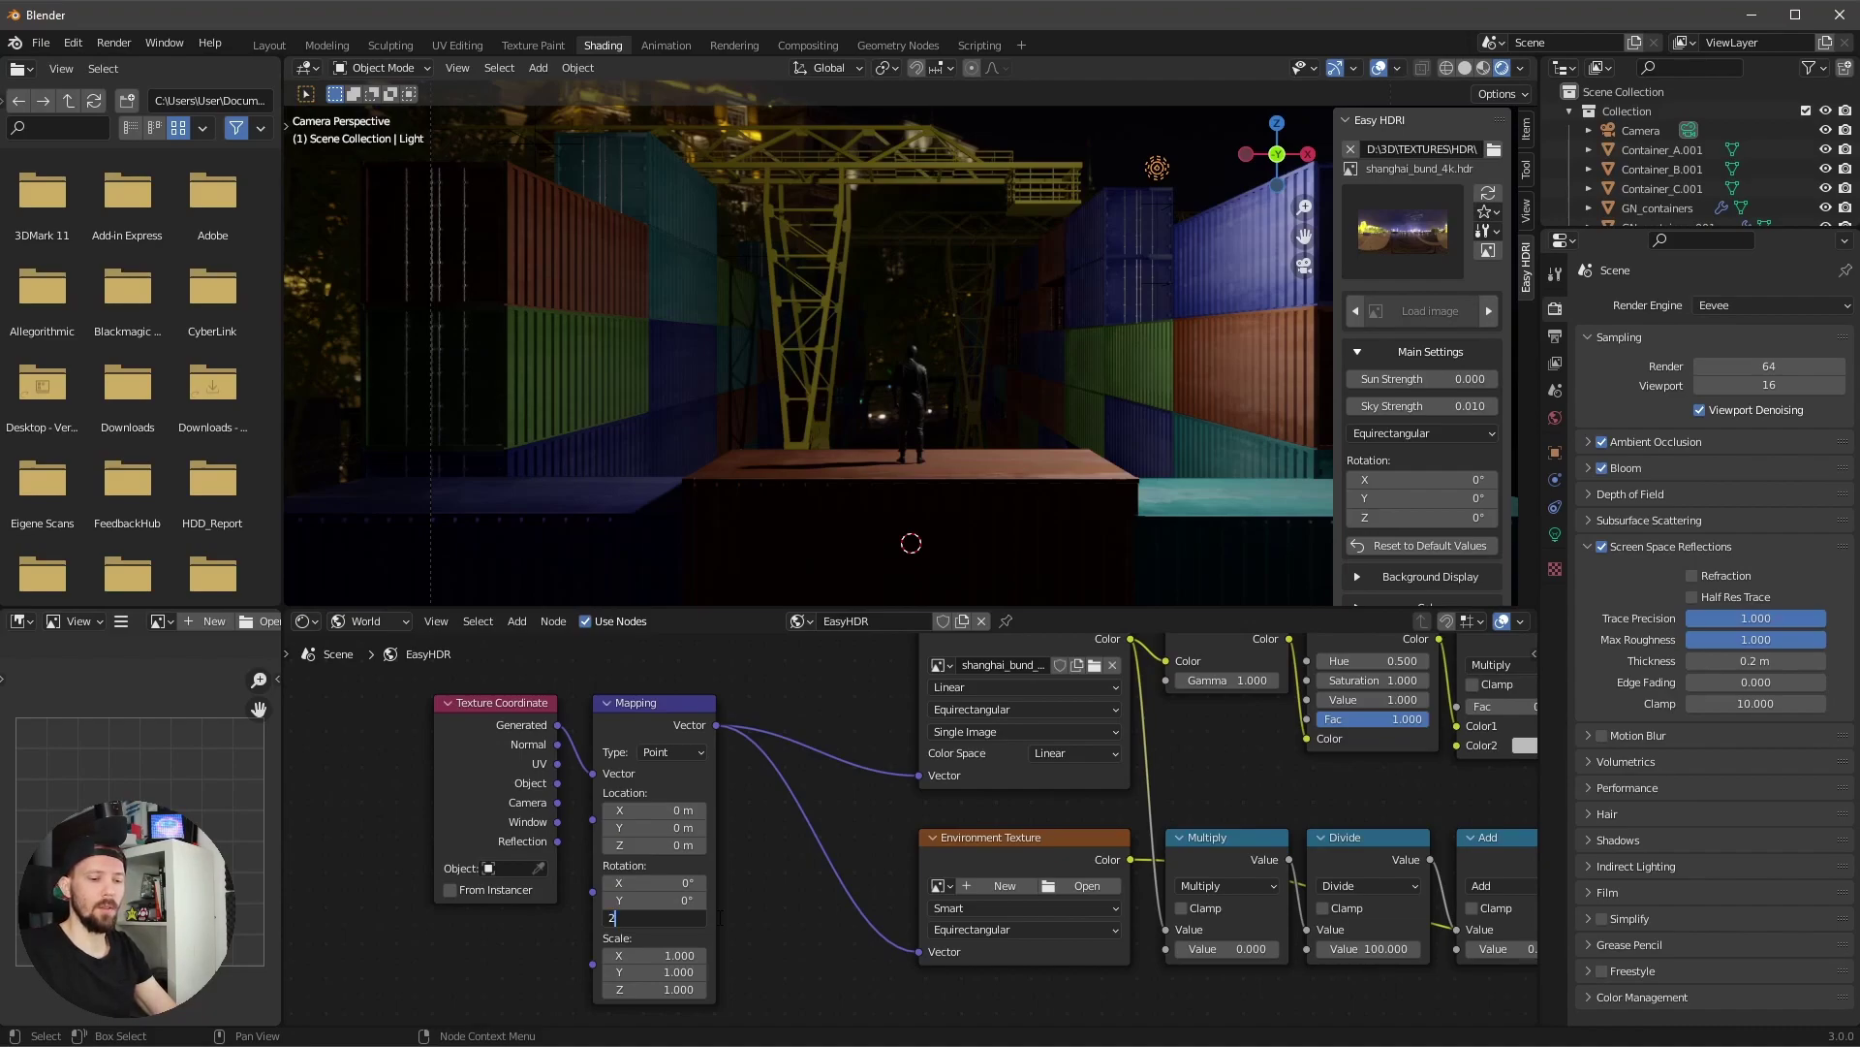
type("230")
key("Return")
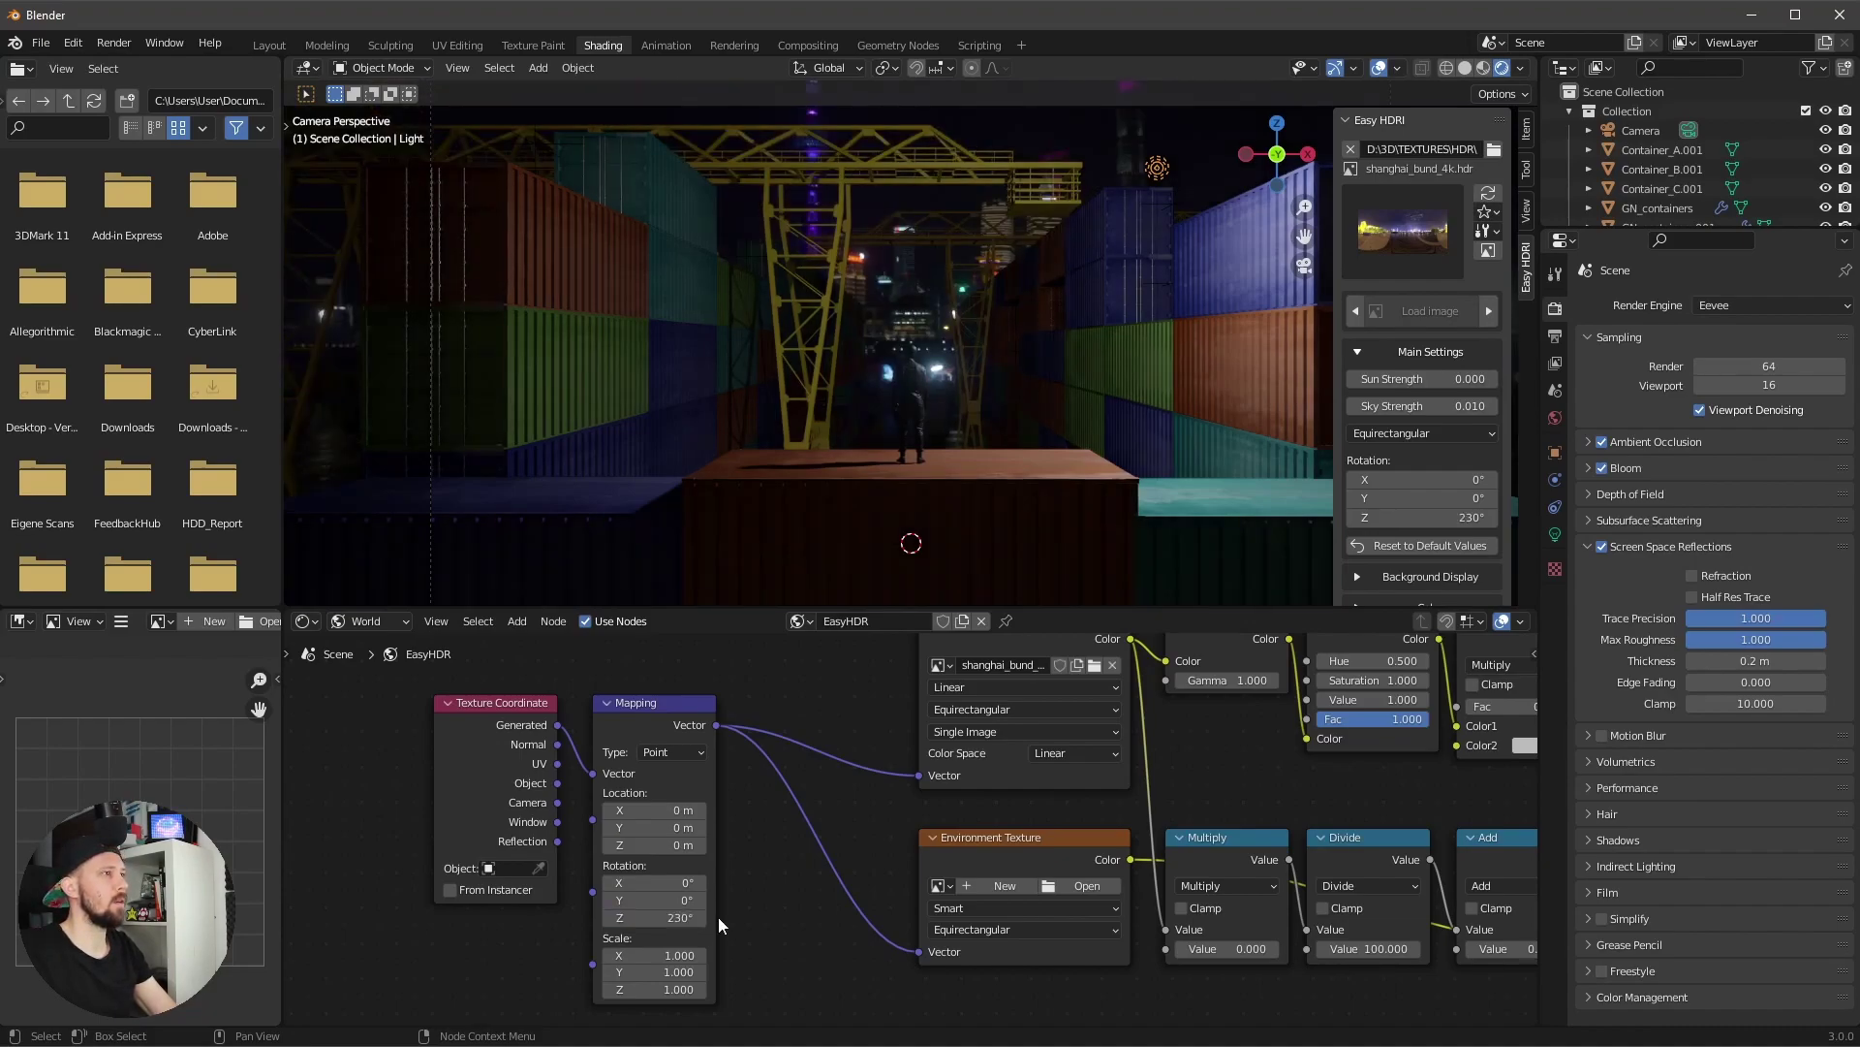
- Enlarge the outliner to show all scene objects and change the selected light's type to Area
scroll(962, 485, "down", 2)
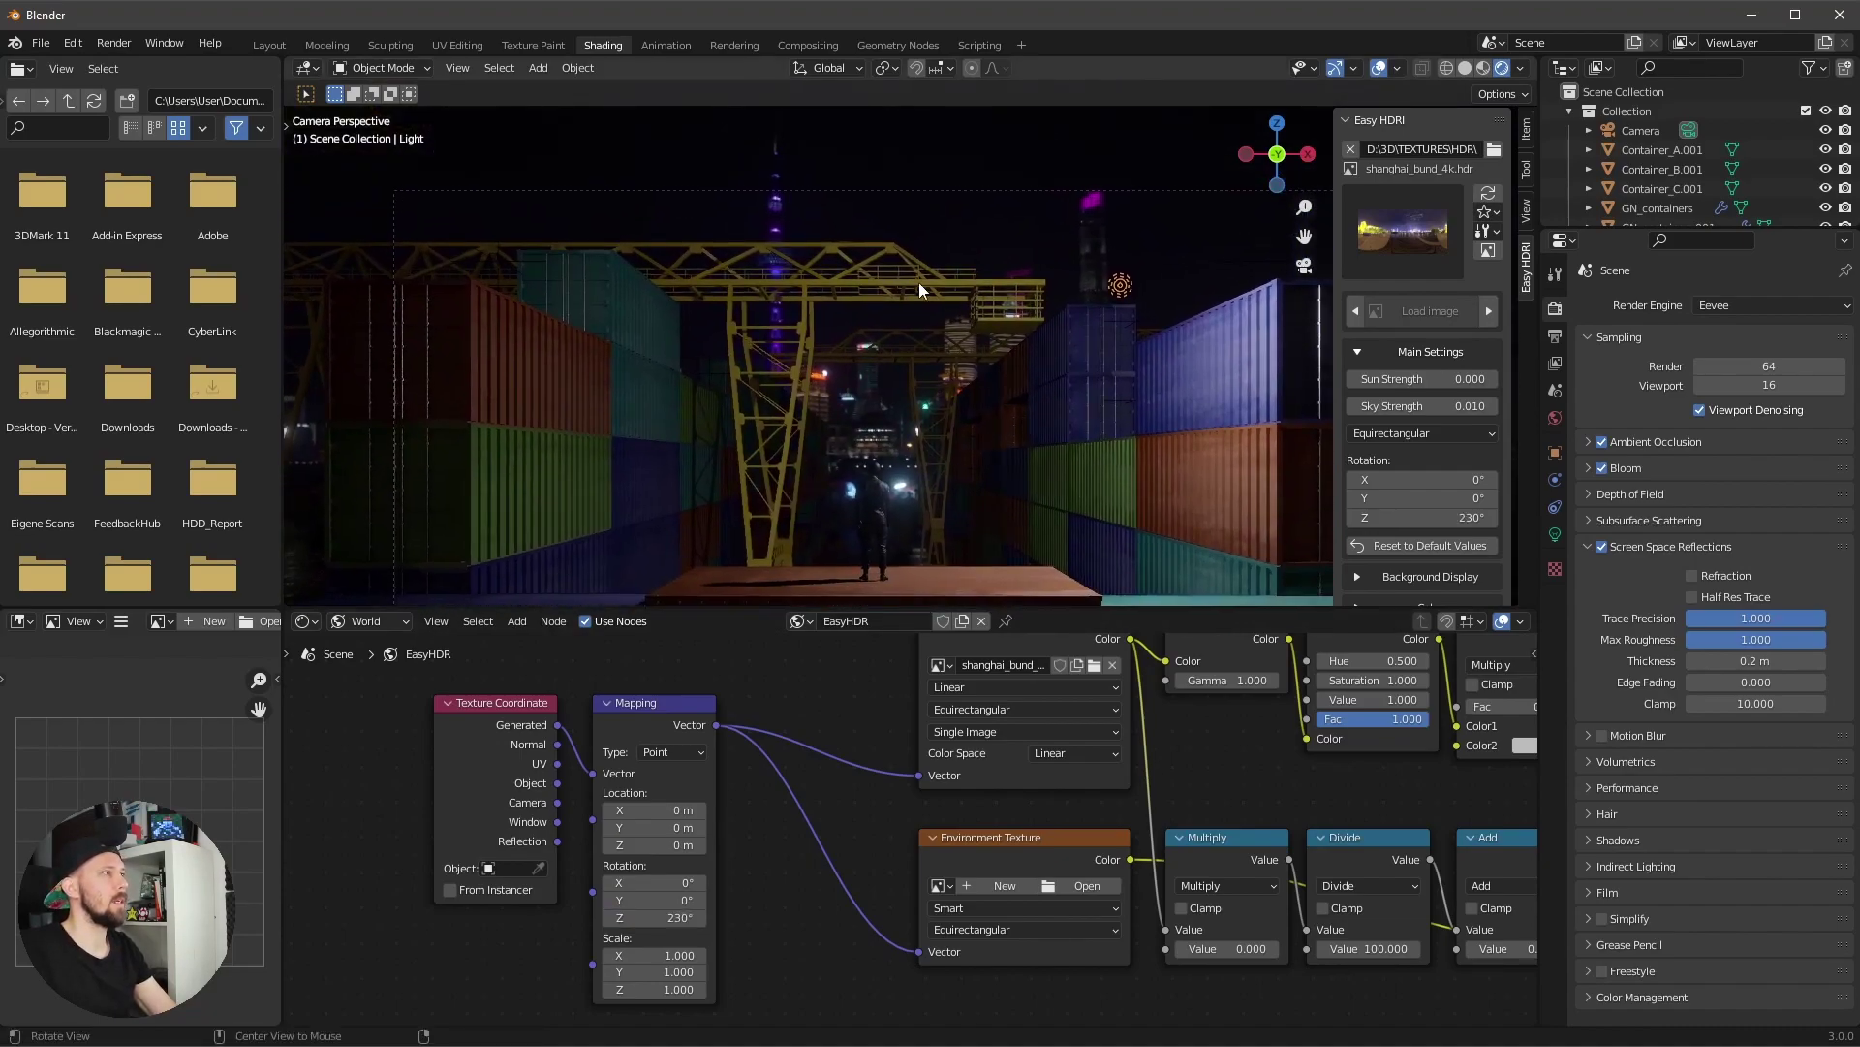
mouse_move(979, 417)
middle_mouse_down("shift")
mouse_move(940, 432)
mouse_move(1014, 421)
mouse_move(977, 409)
middle_mouse_up("shift")
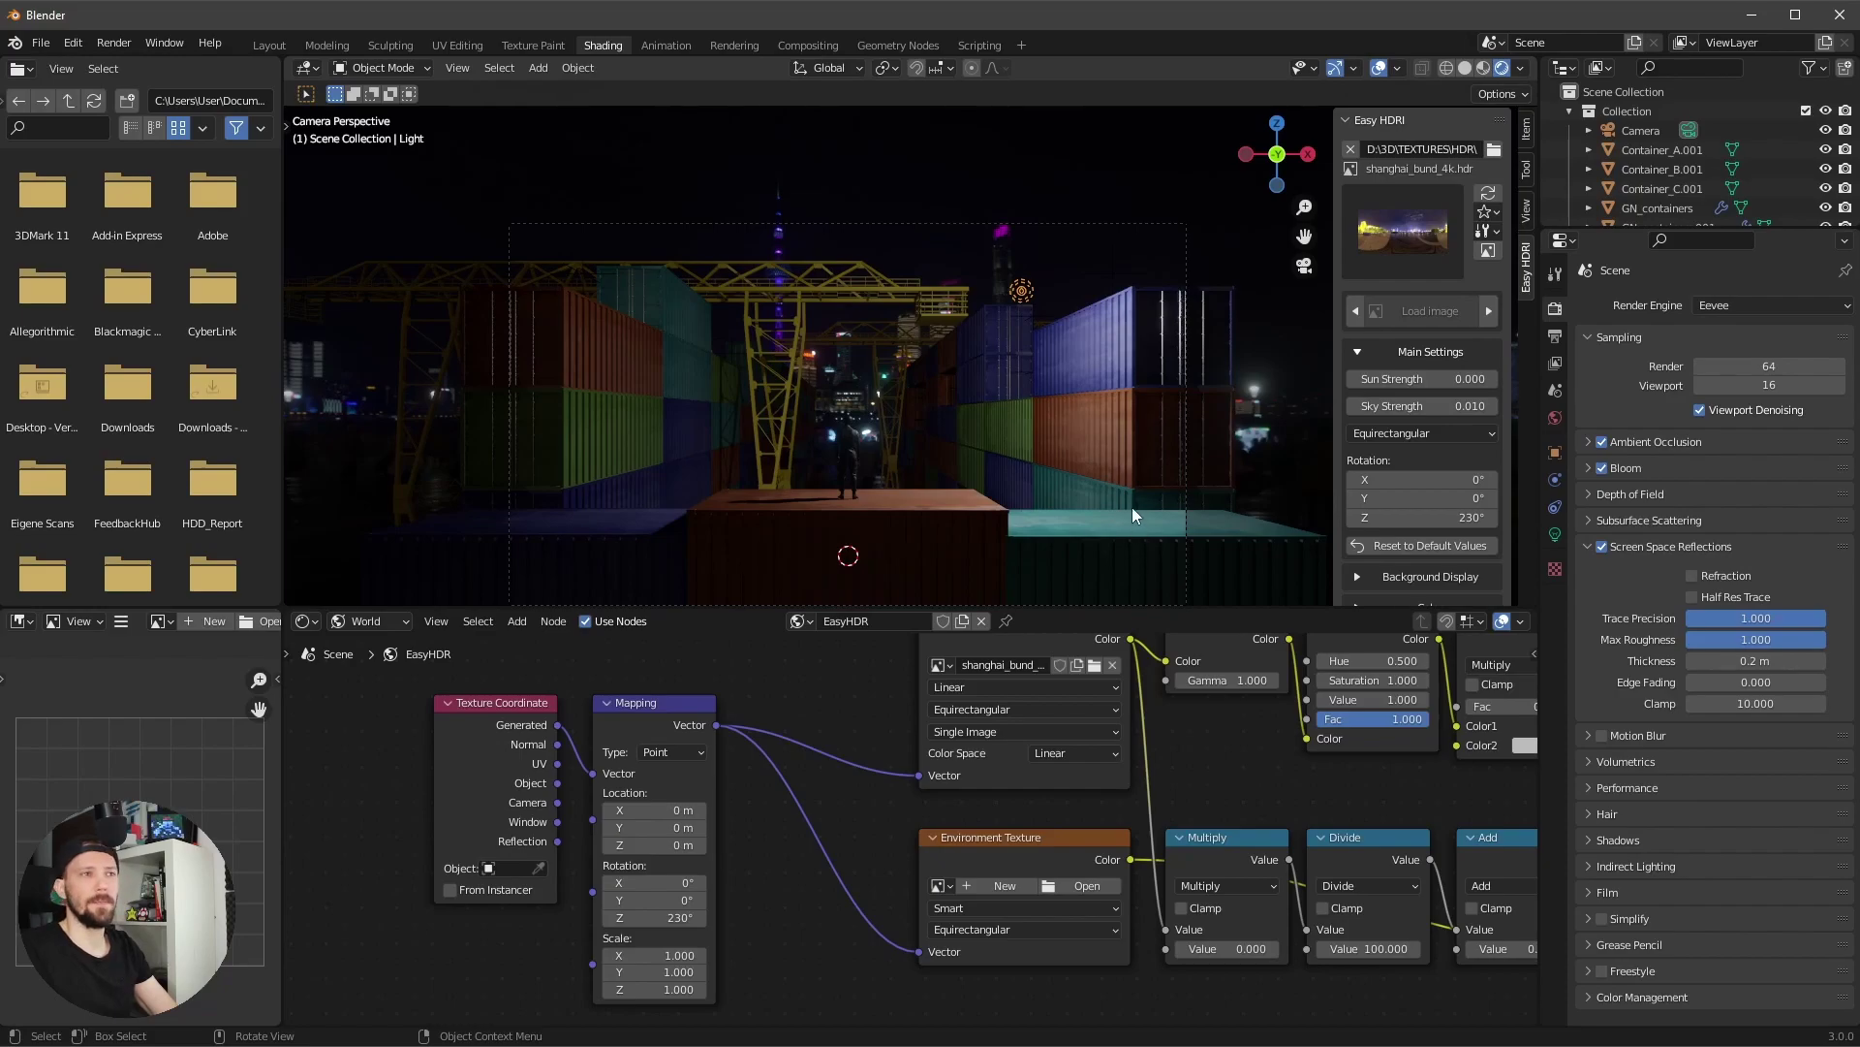
middle_click_drag(986, 438, 1012, 424)
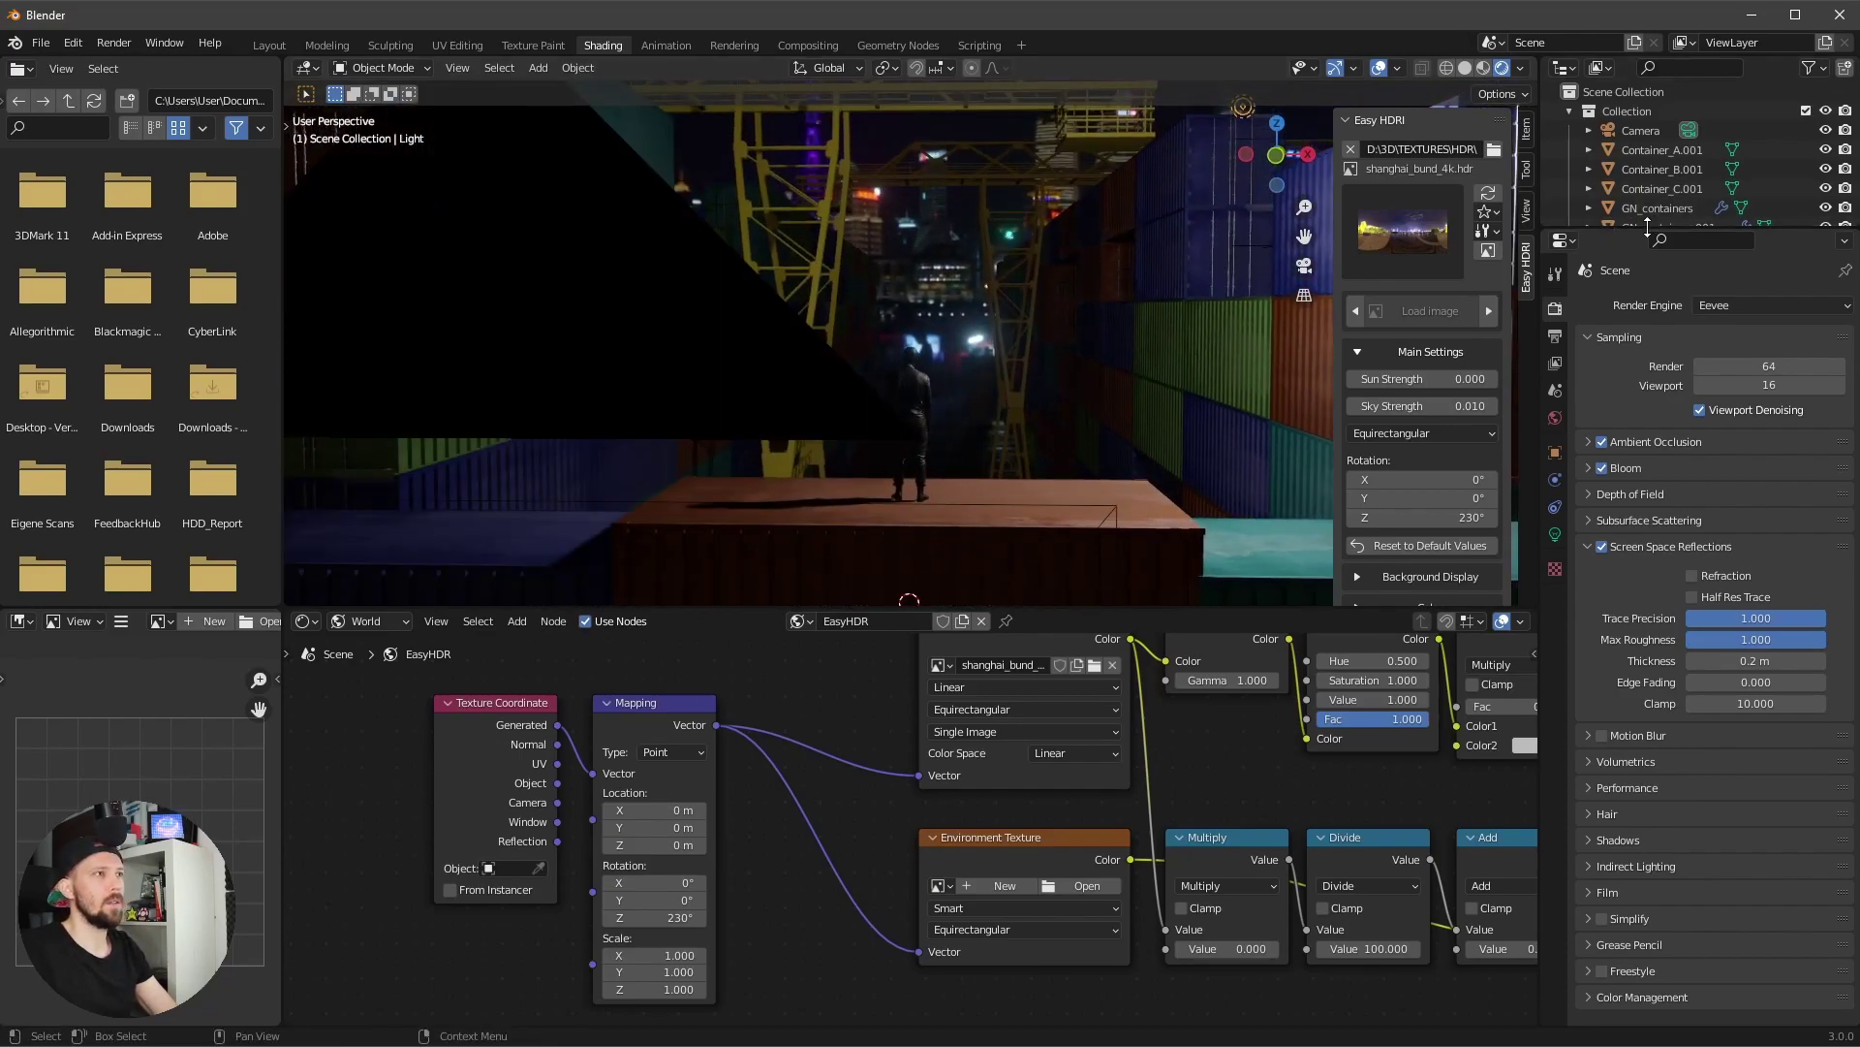
left_click_drag(1620, 231, 1620, 451)
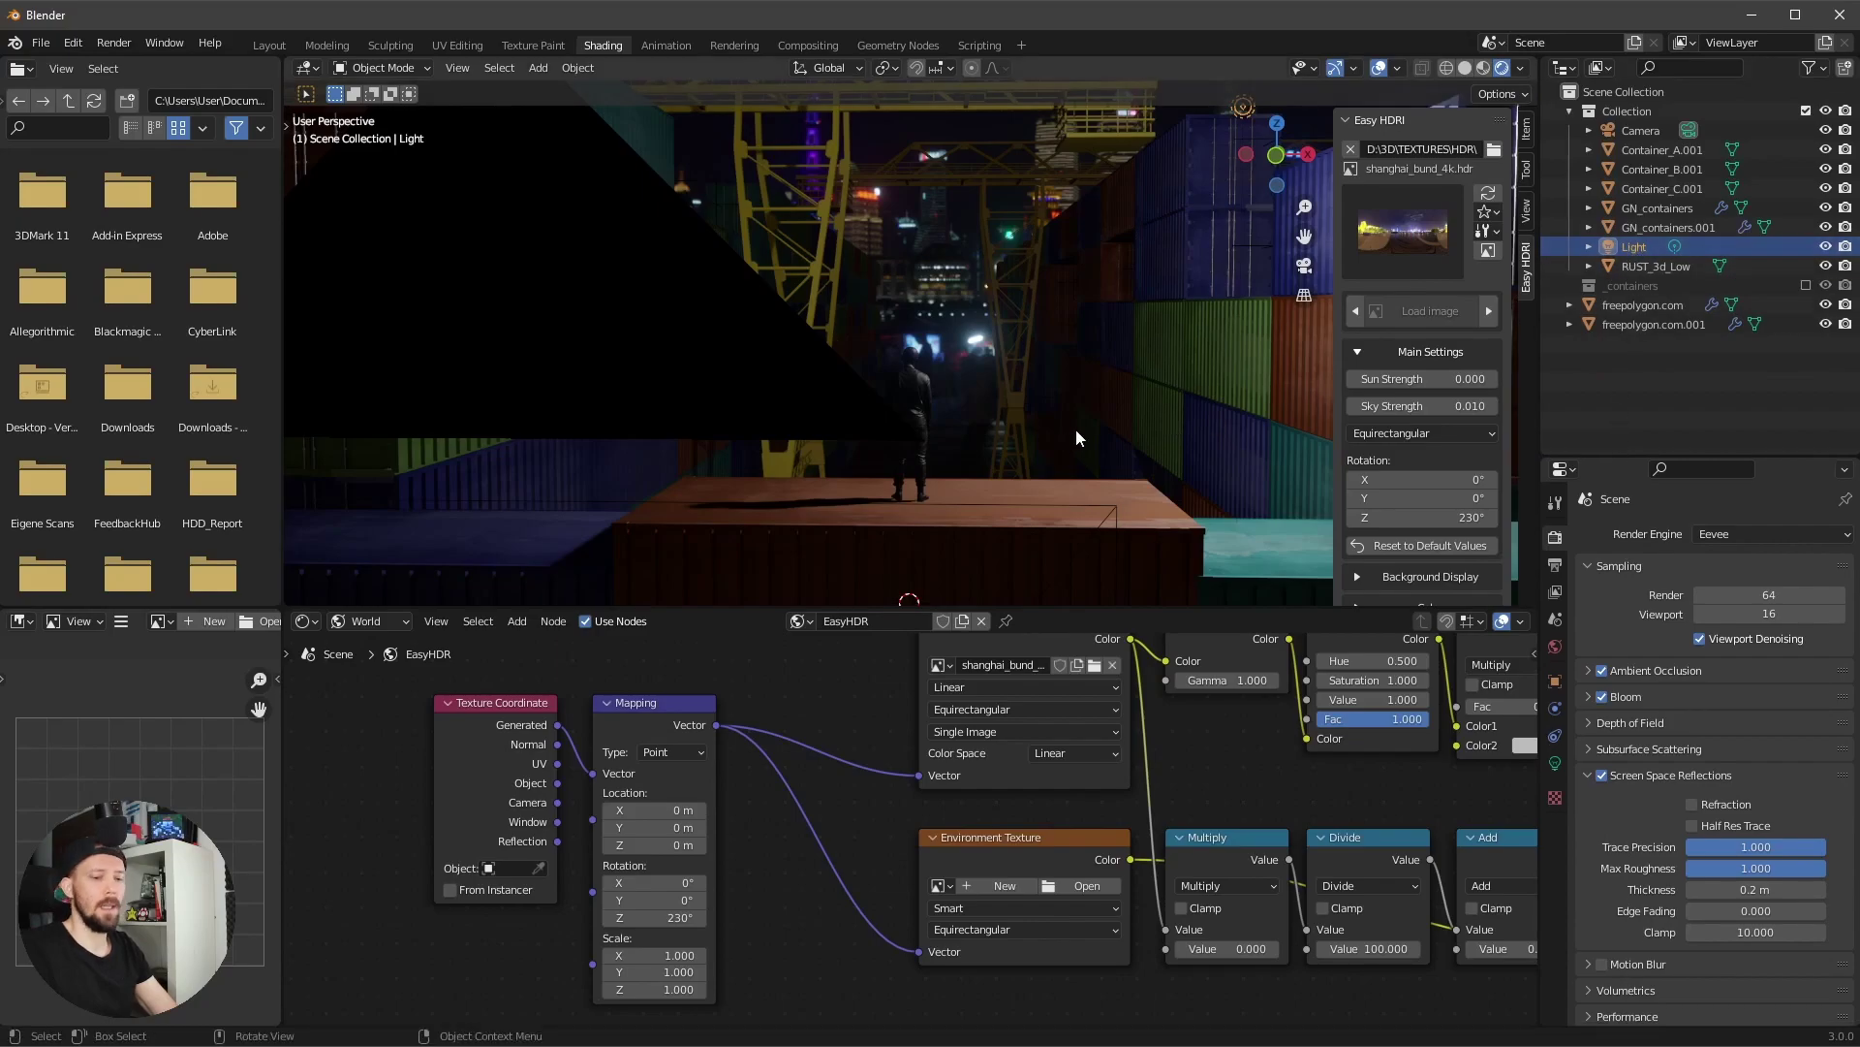
key("KP_0")
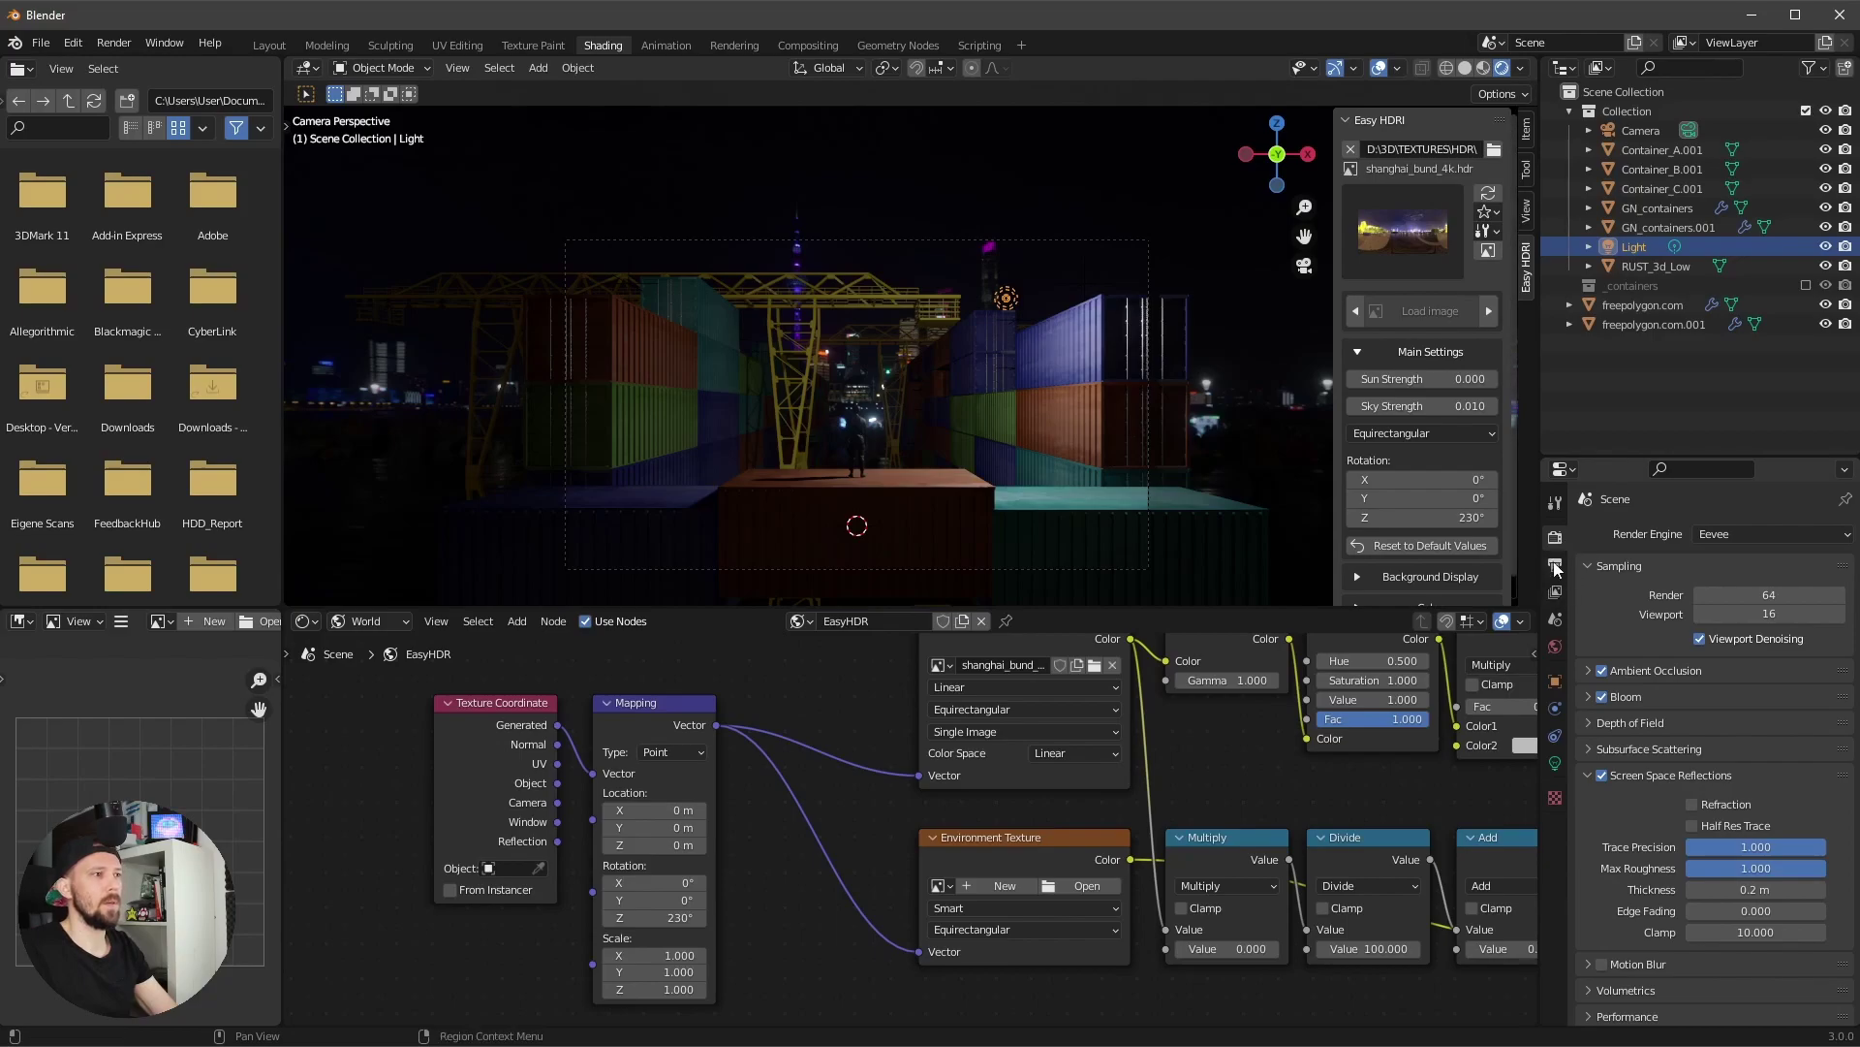
left_click(1555, 764)
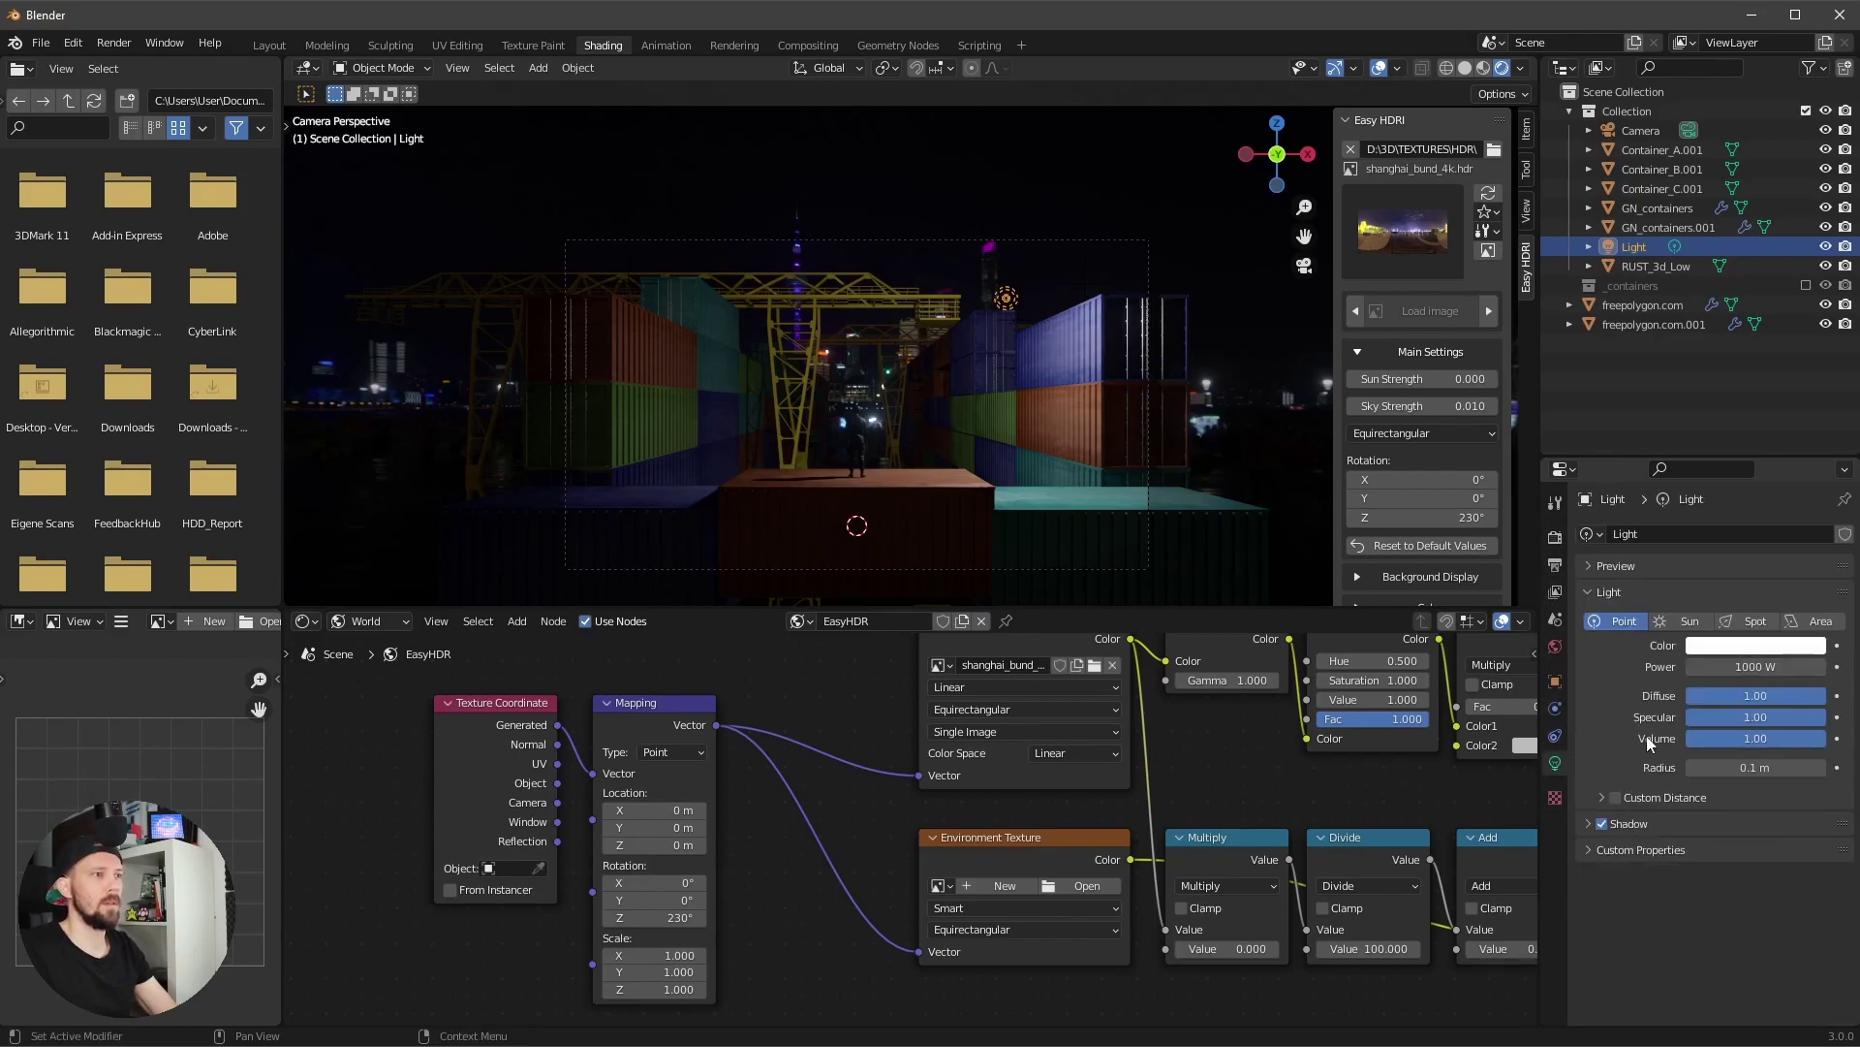
left_click(1818, 621)
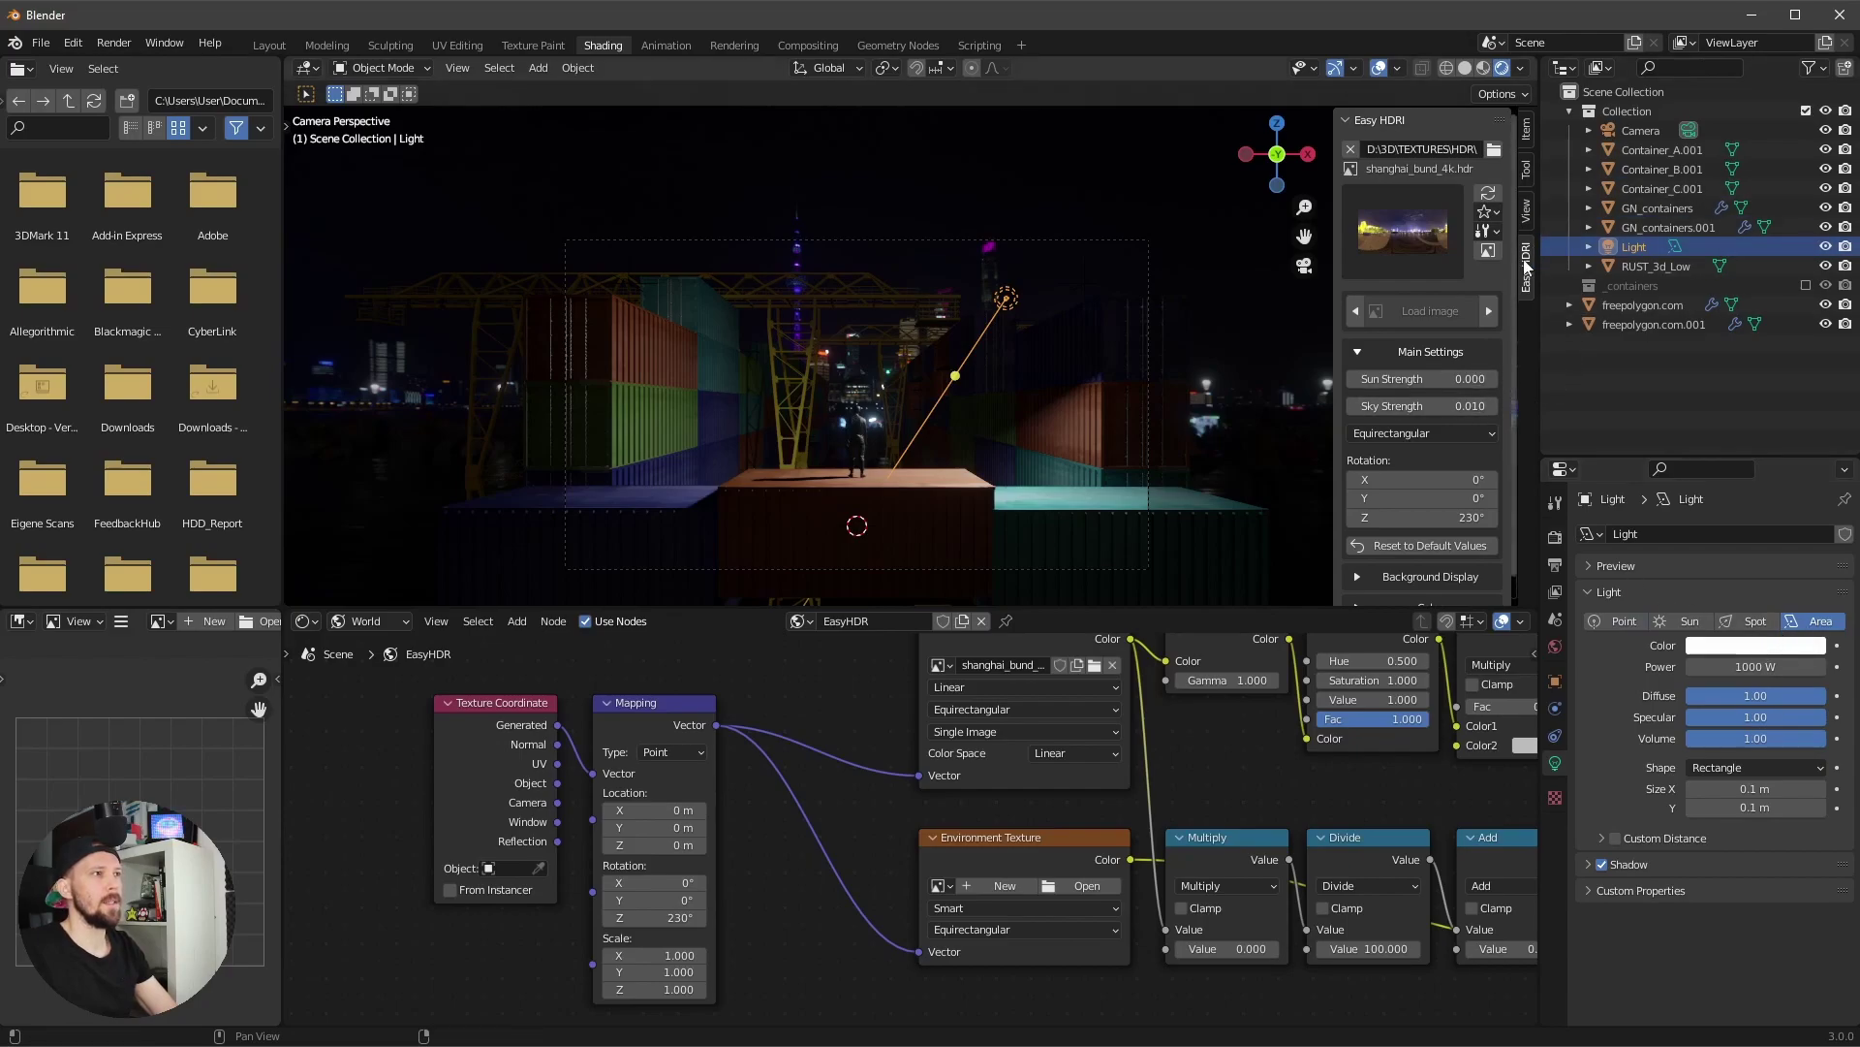
- Set the area light's X, Y and Z rotation to 0°
left_click(1527, 130)
left_click(1405, 247)
type("0")
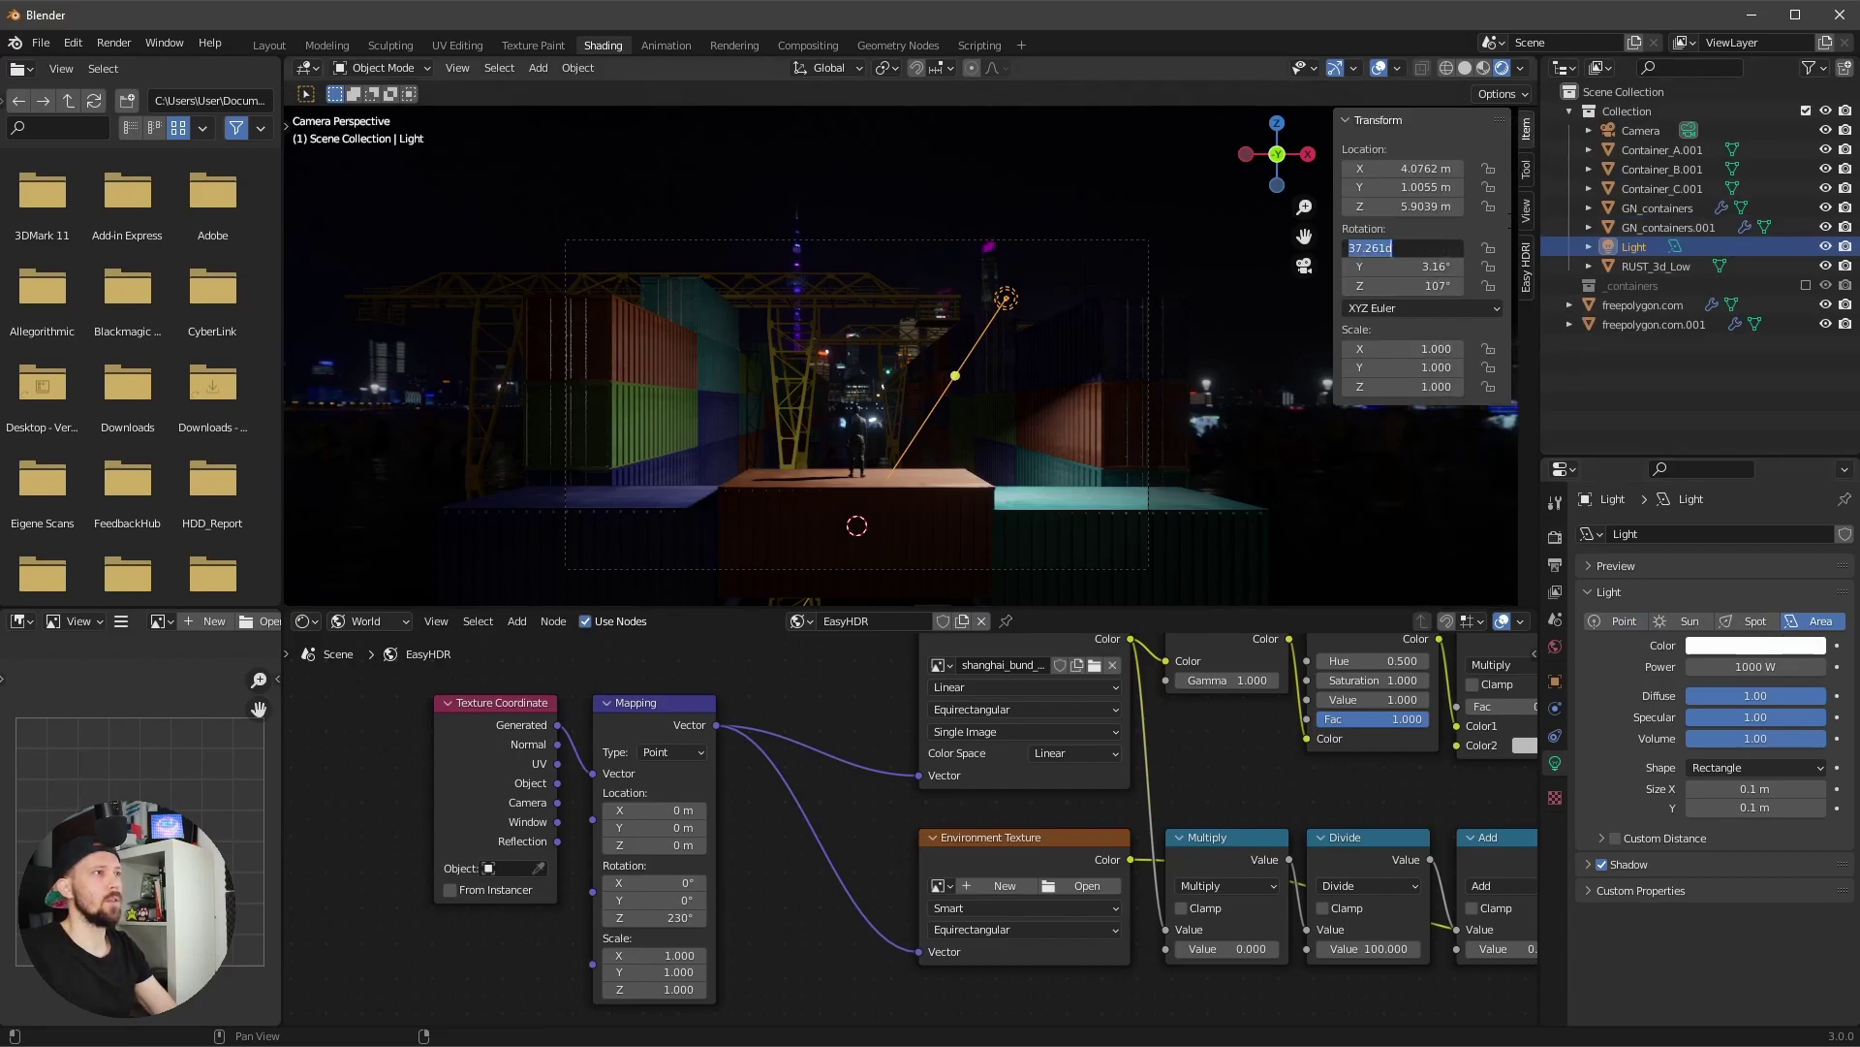
key("Tab")
type("0")
key("Tab")
type("0")
key("Return")
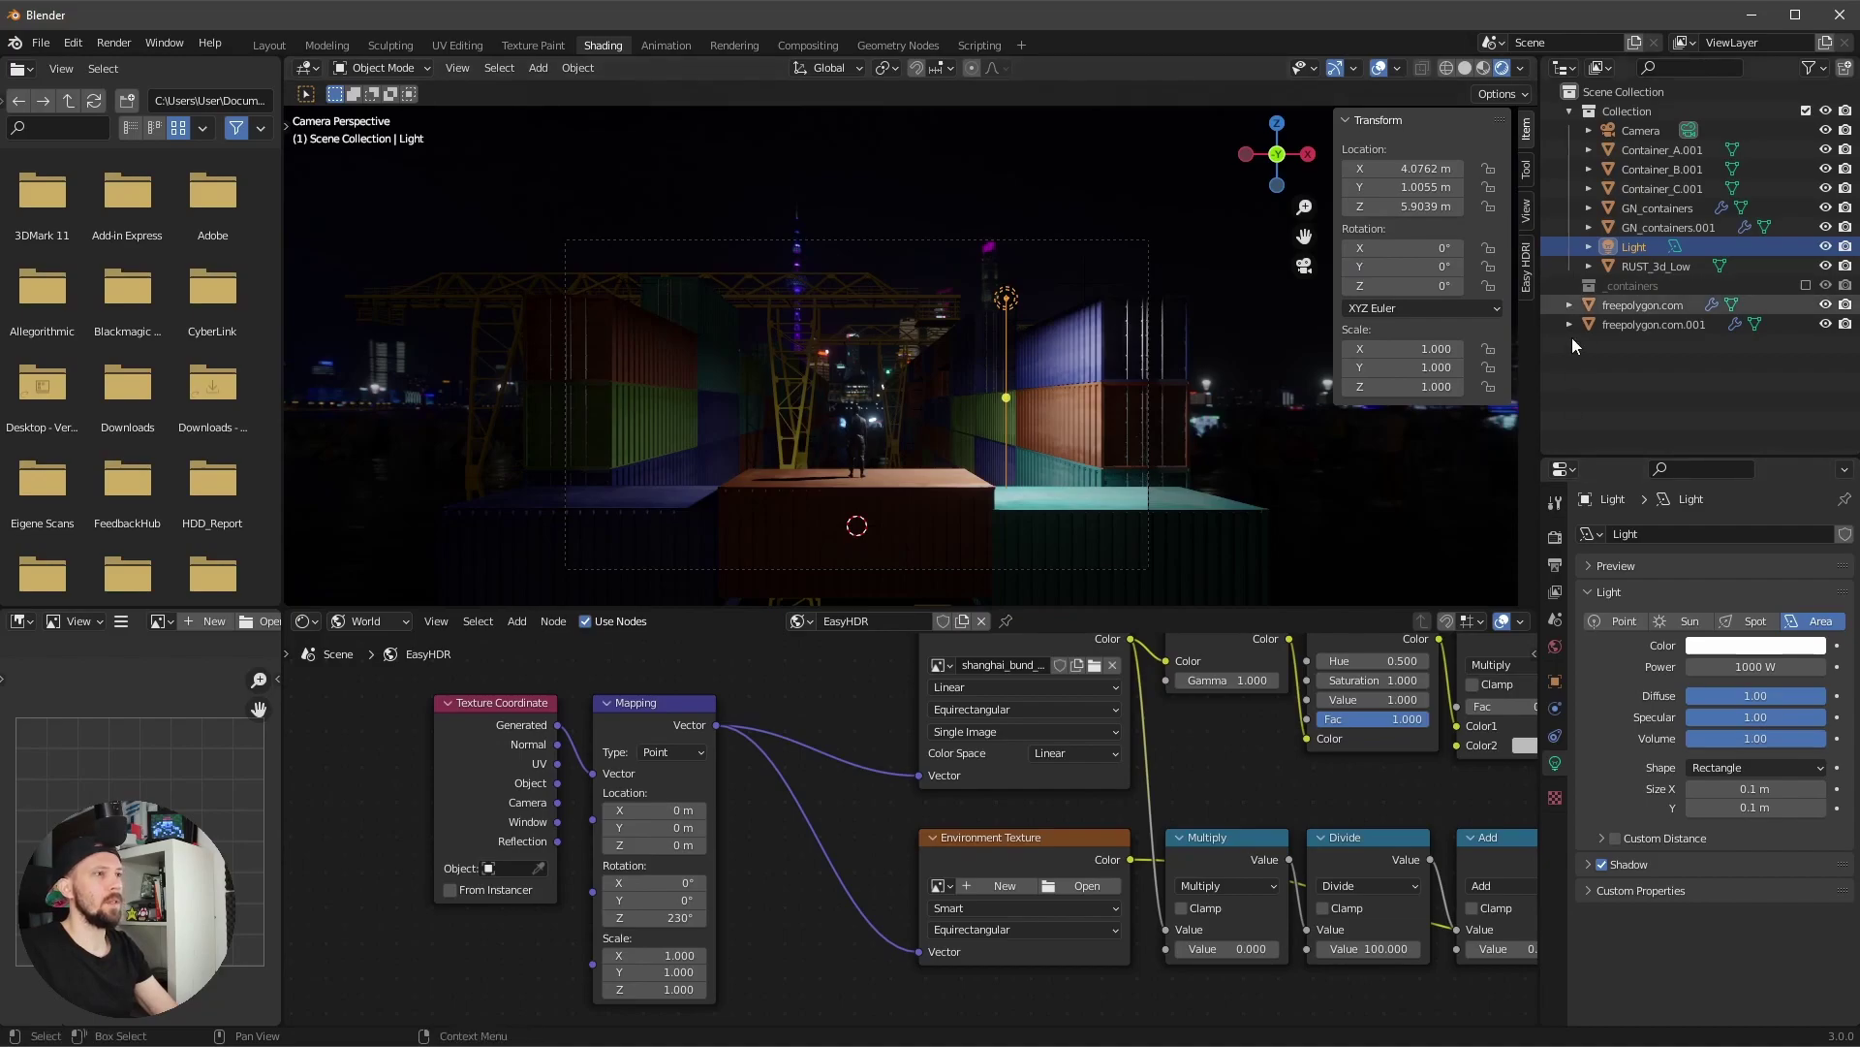
- Give the area light a saturated orange colour with hue about 0.054 and saturation about 0.993
left_click(1757, 646)
left_click_drag(1707, 488, 1689, 518)
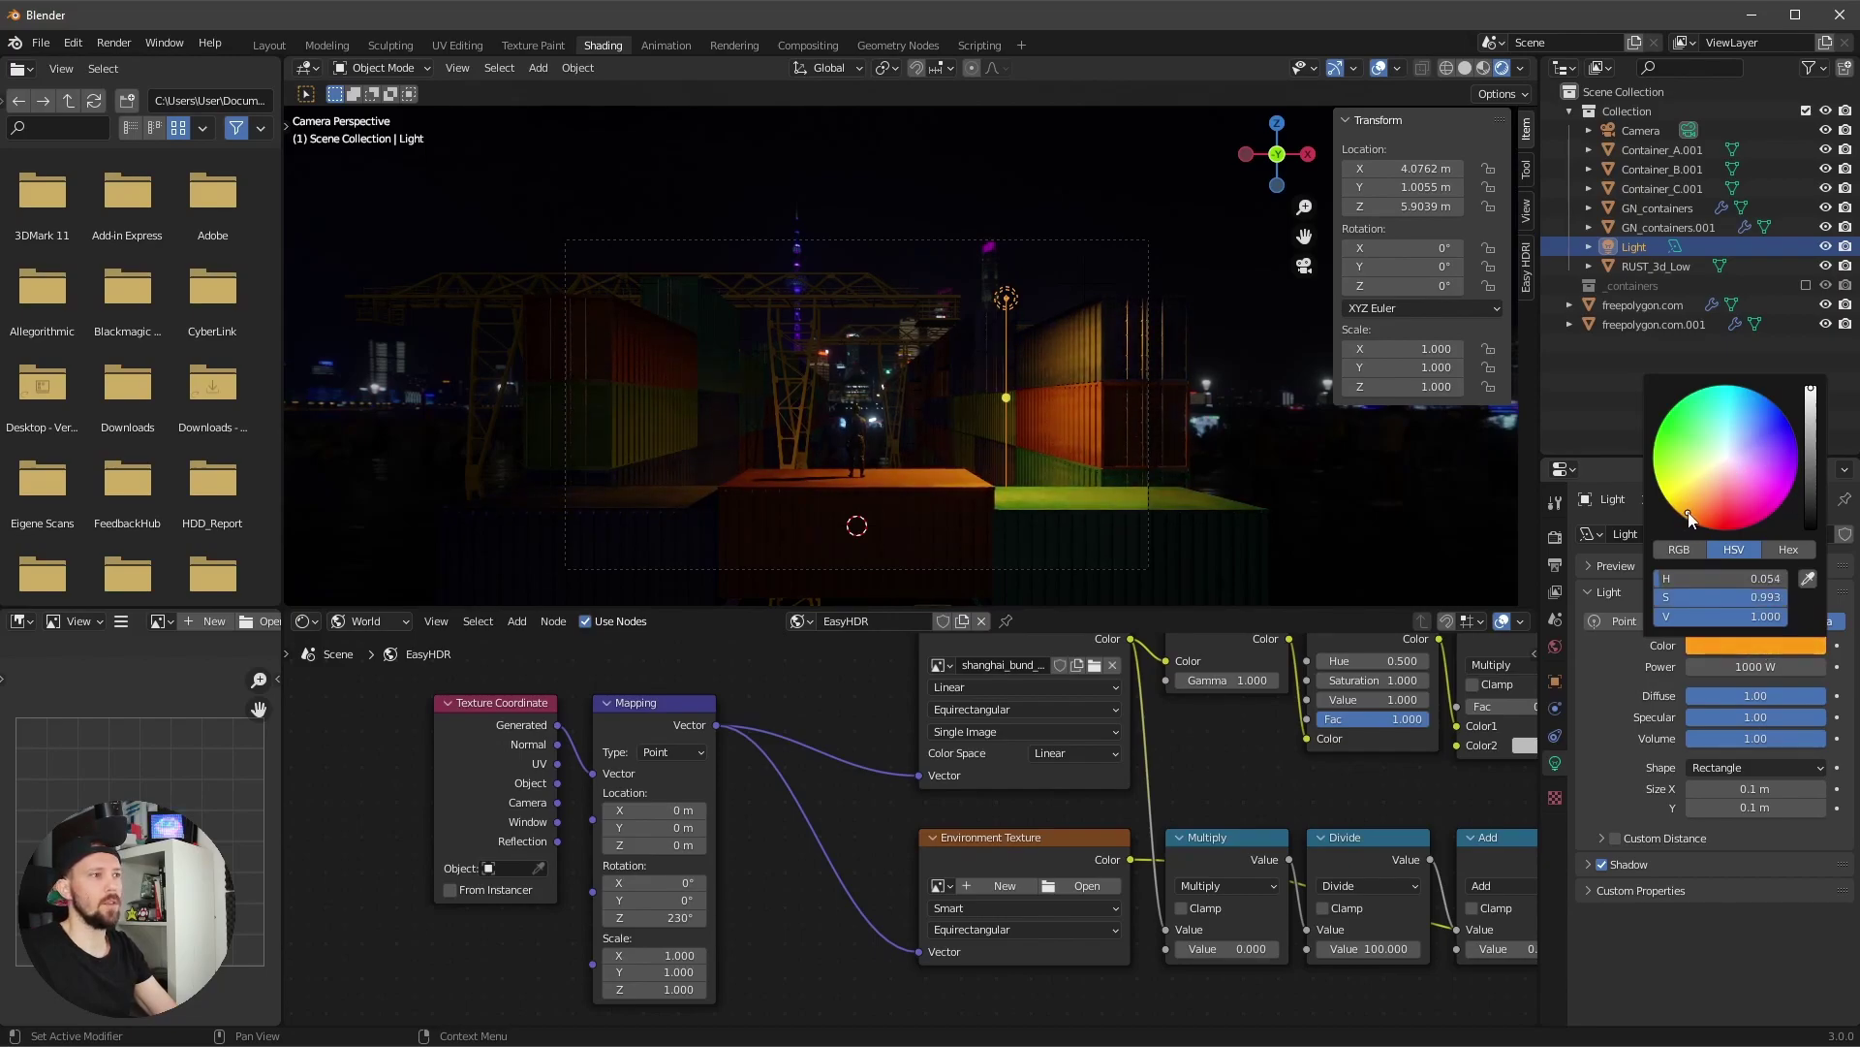
- Make the area light a square with a size of 1 m and enable its contact shadows
left_click(1736, 770)
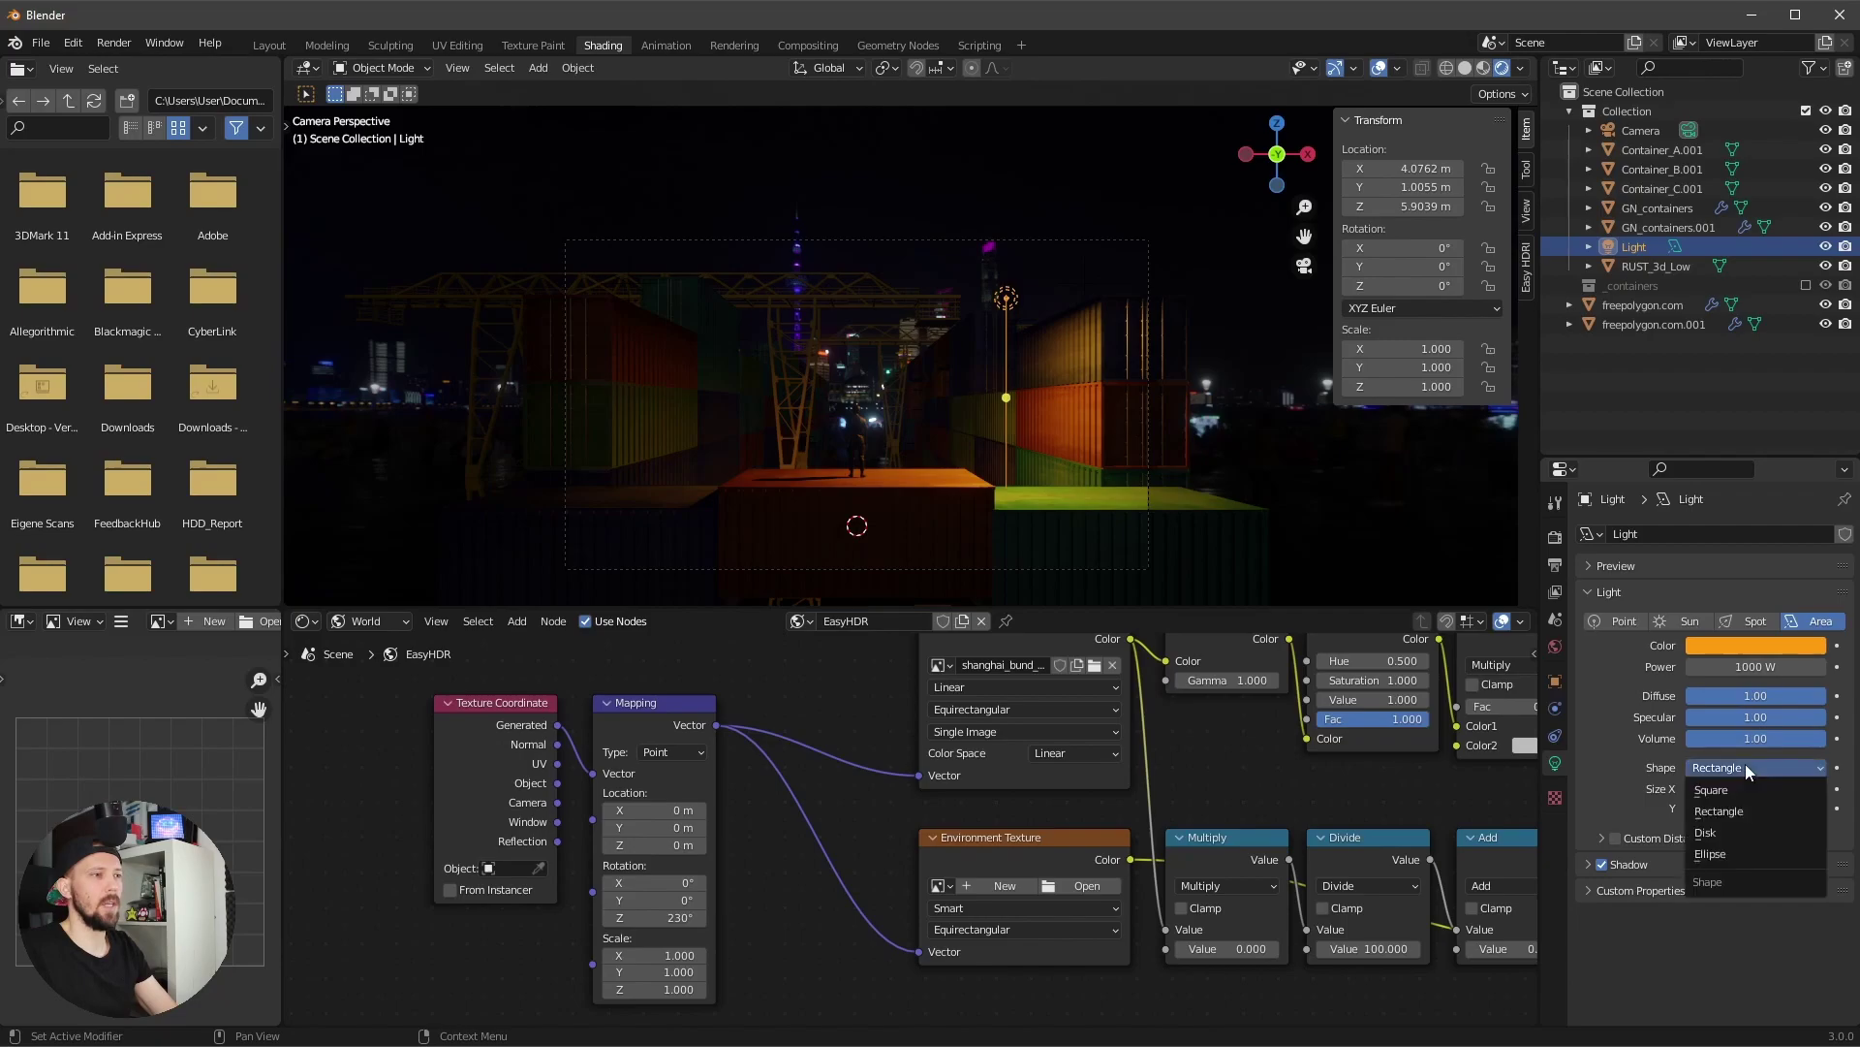
left_click(1742, 789)
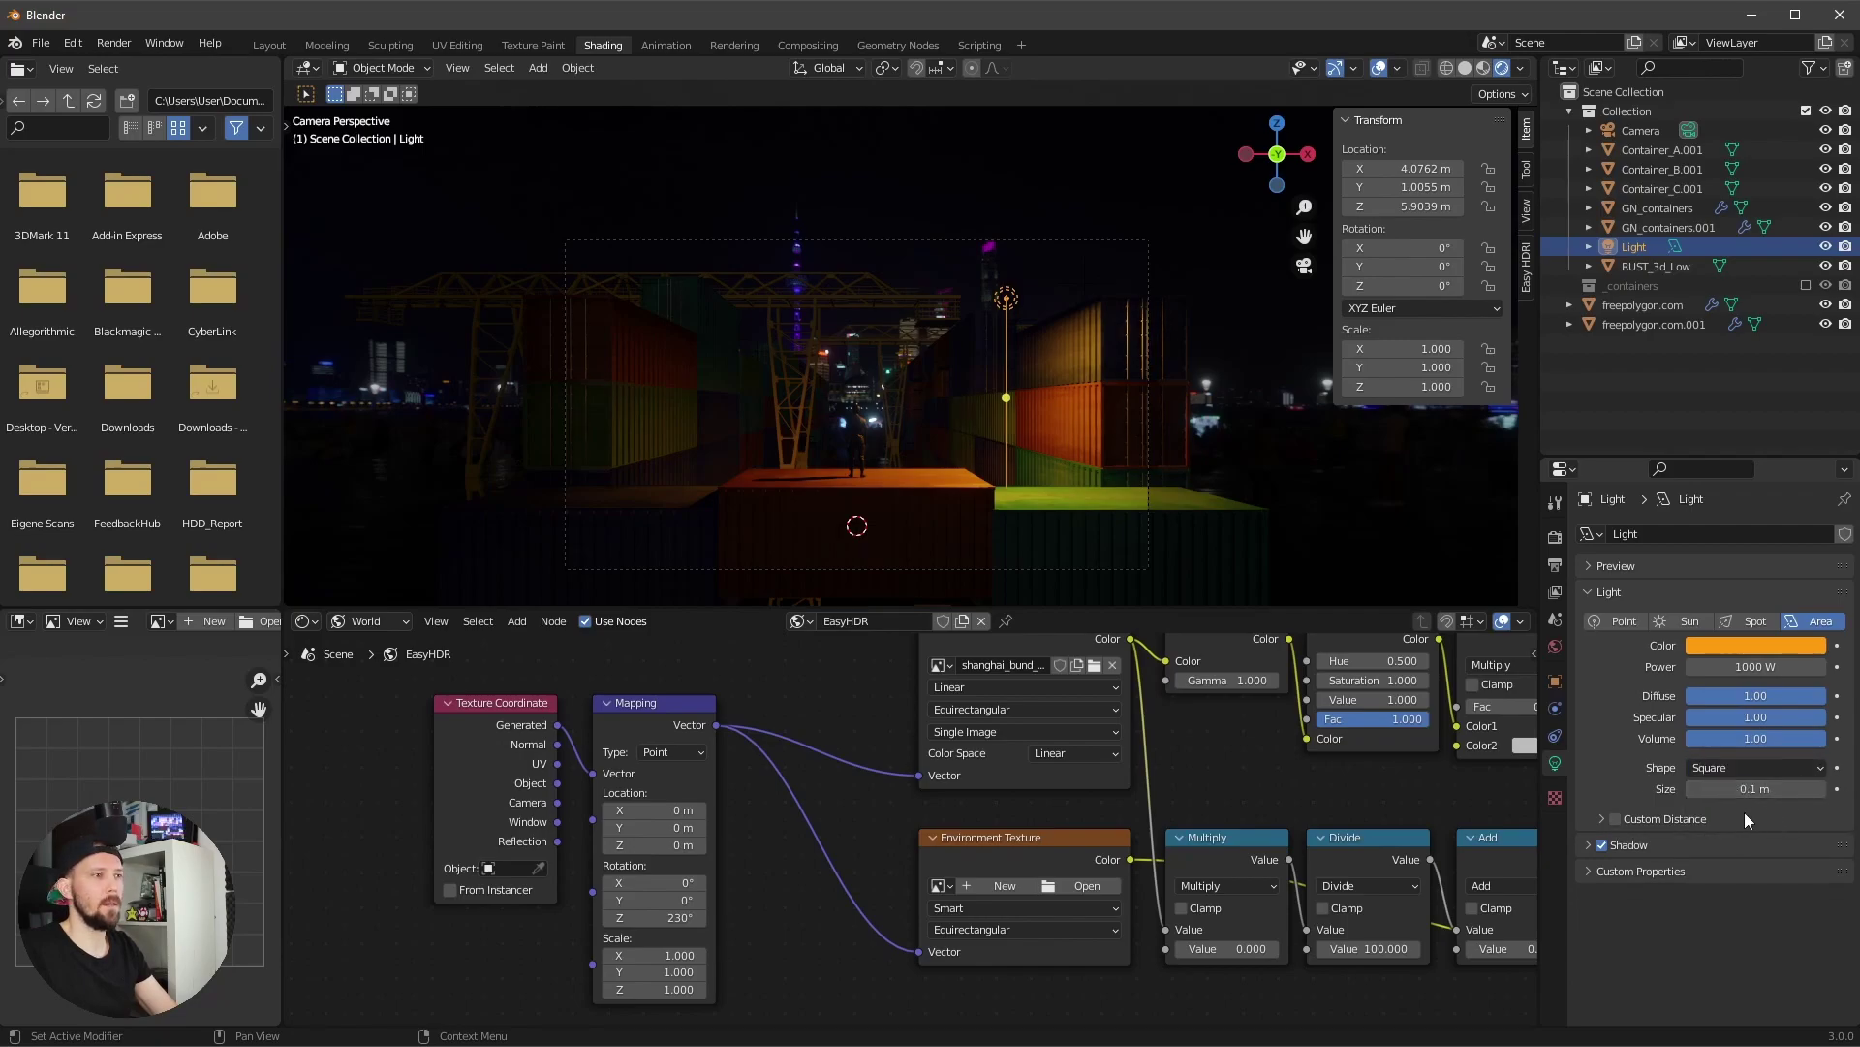
left_click(1760, 788)
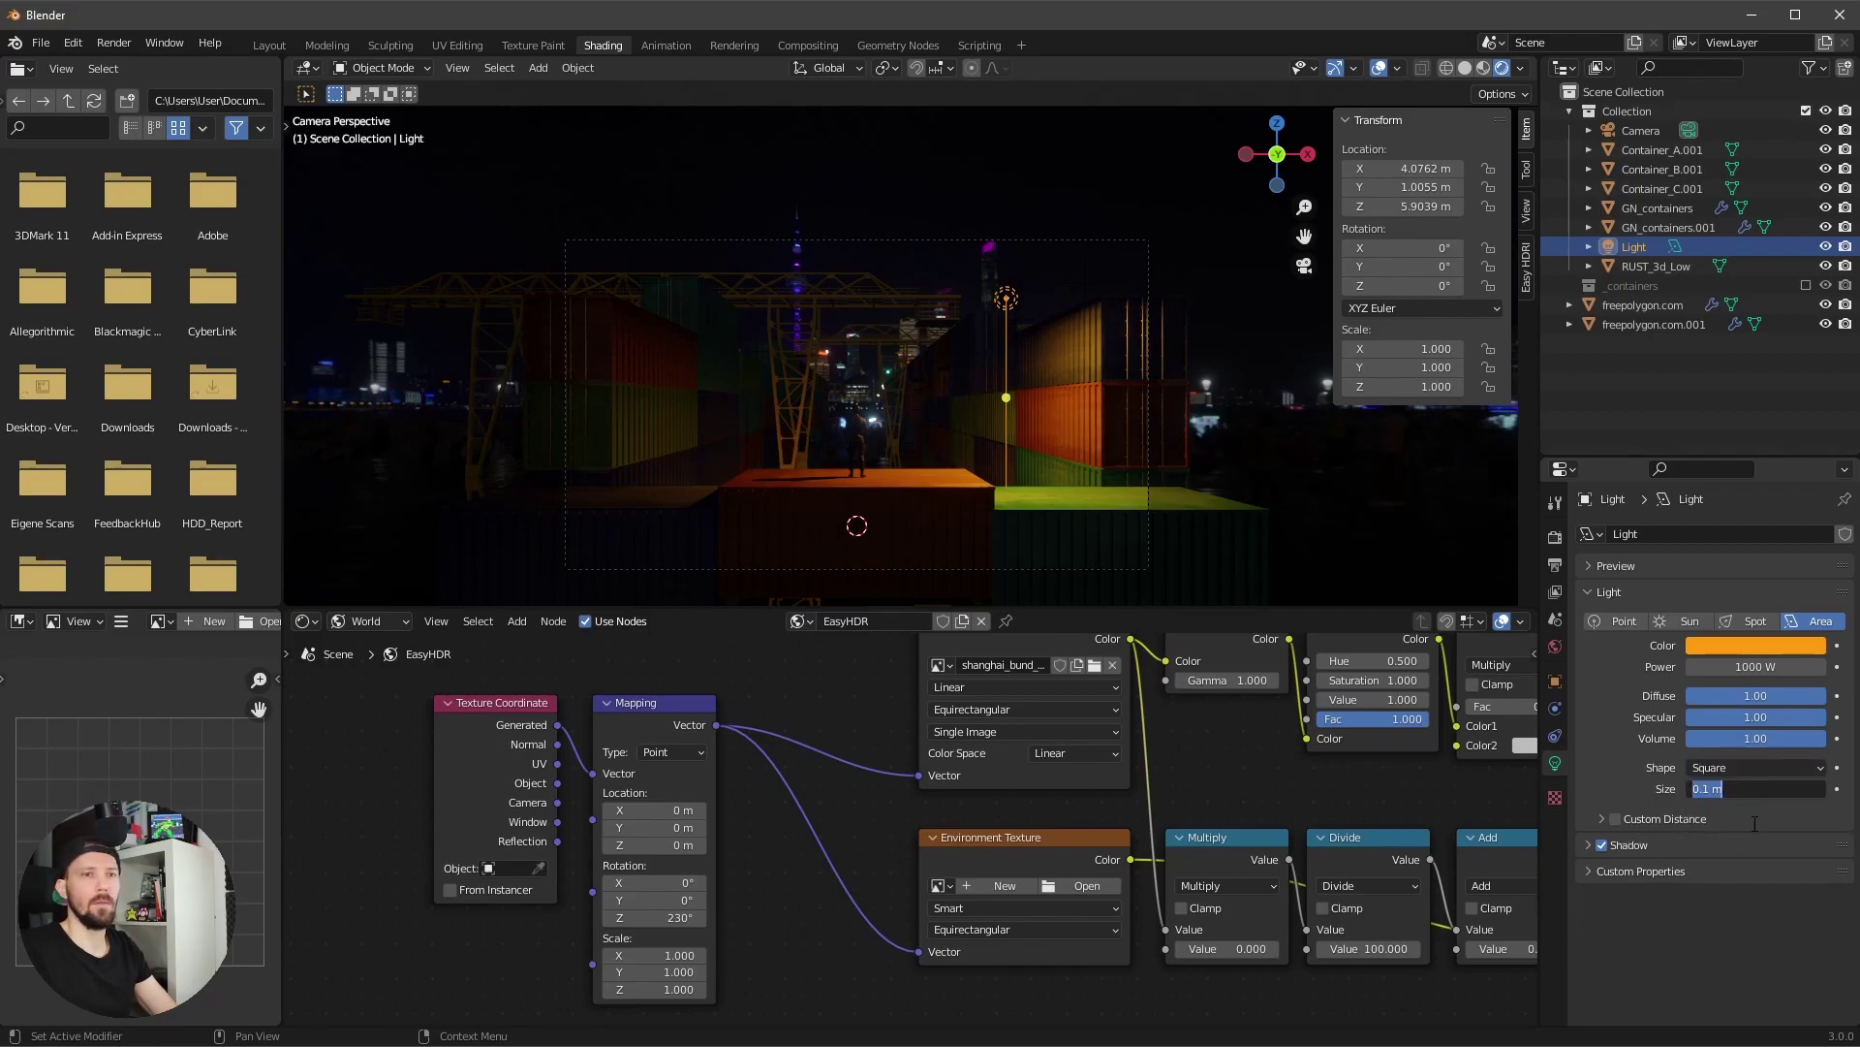
type("1")
key("Return")
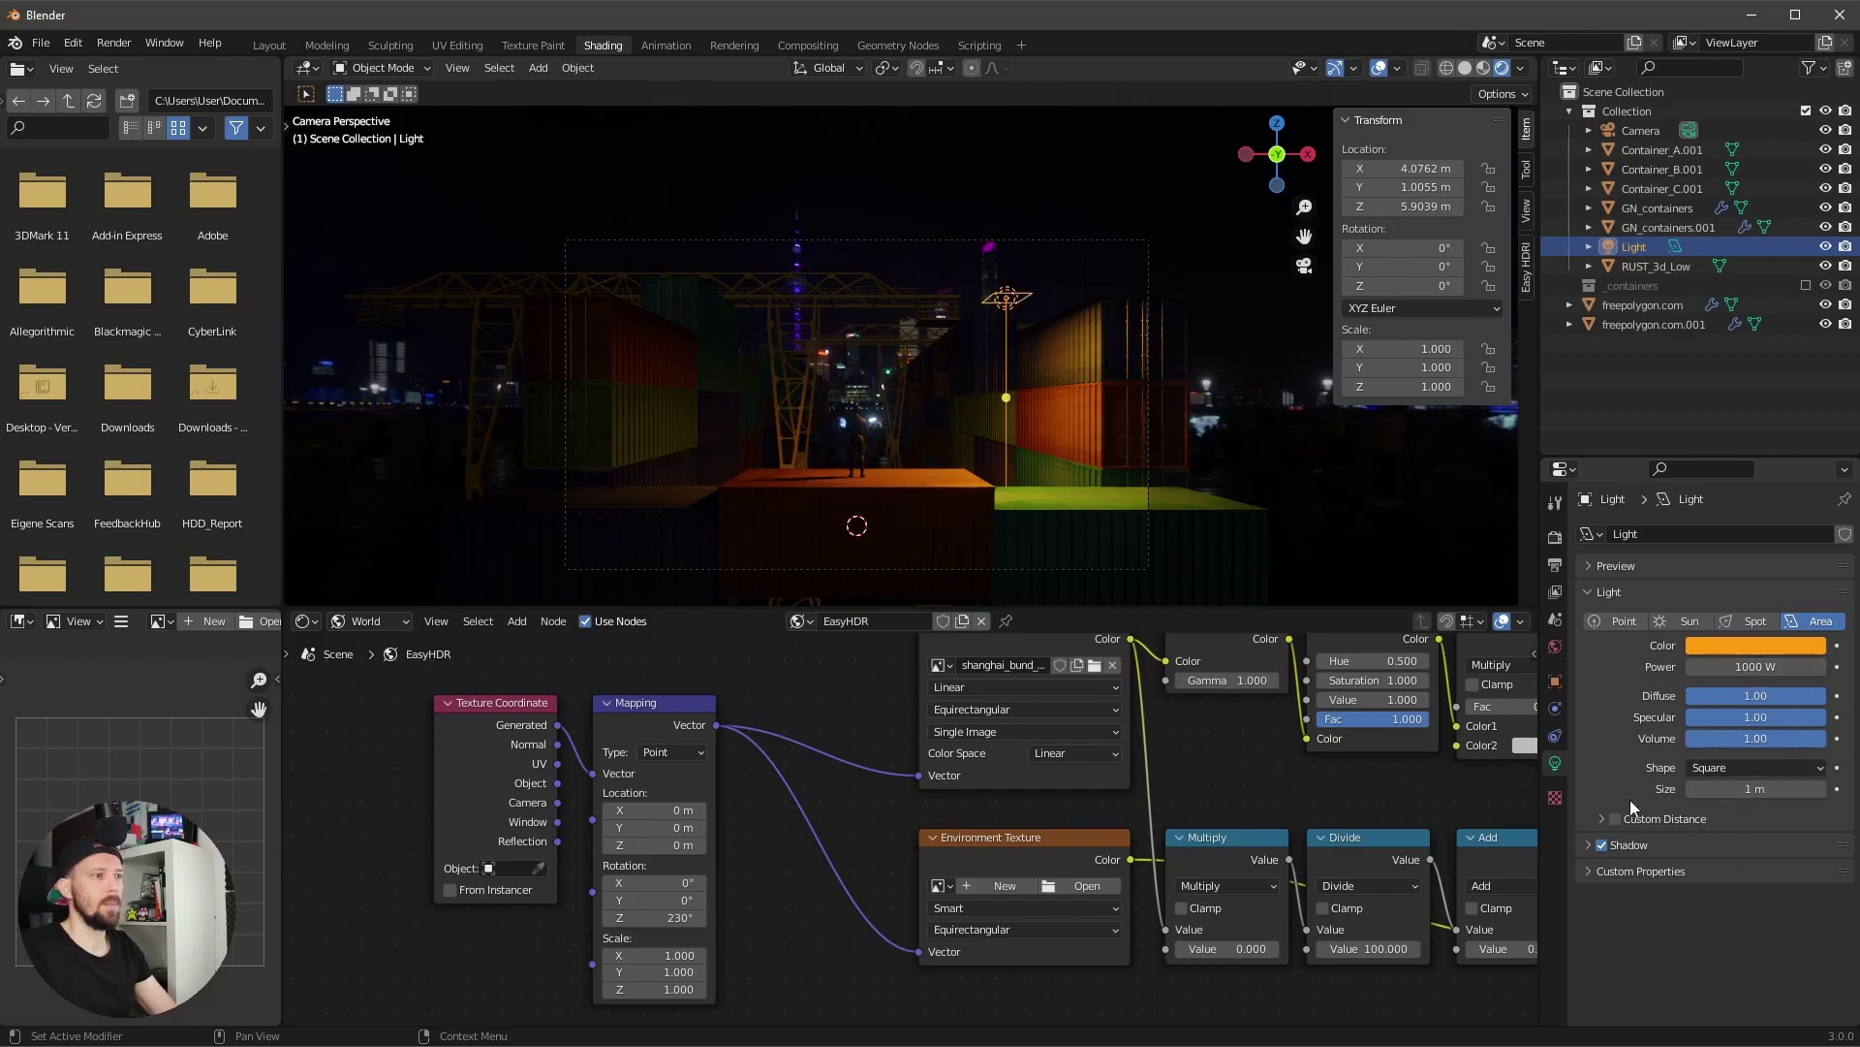
left_click(1584, 845)
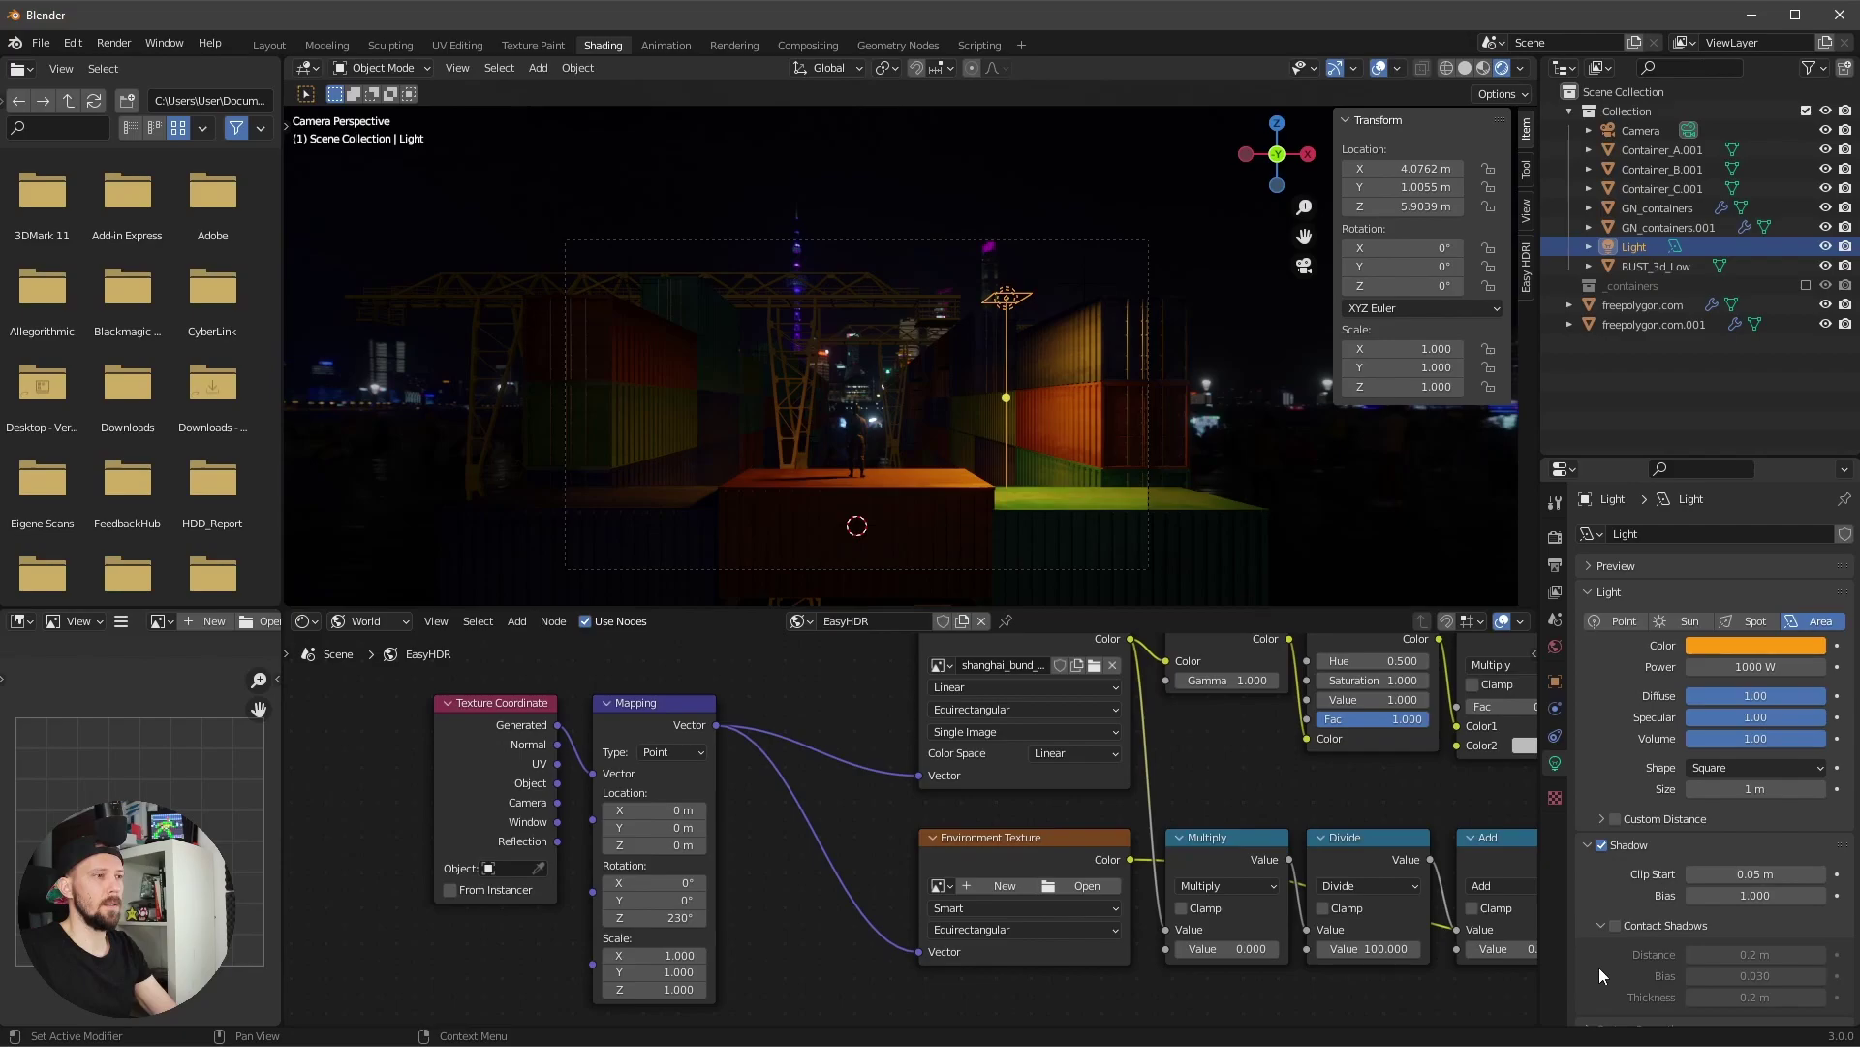
left_click(1614, 926)
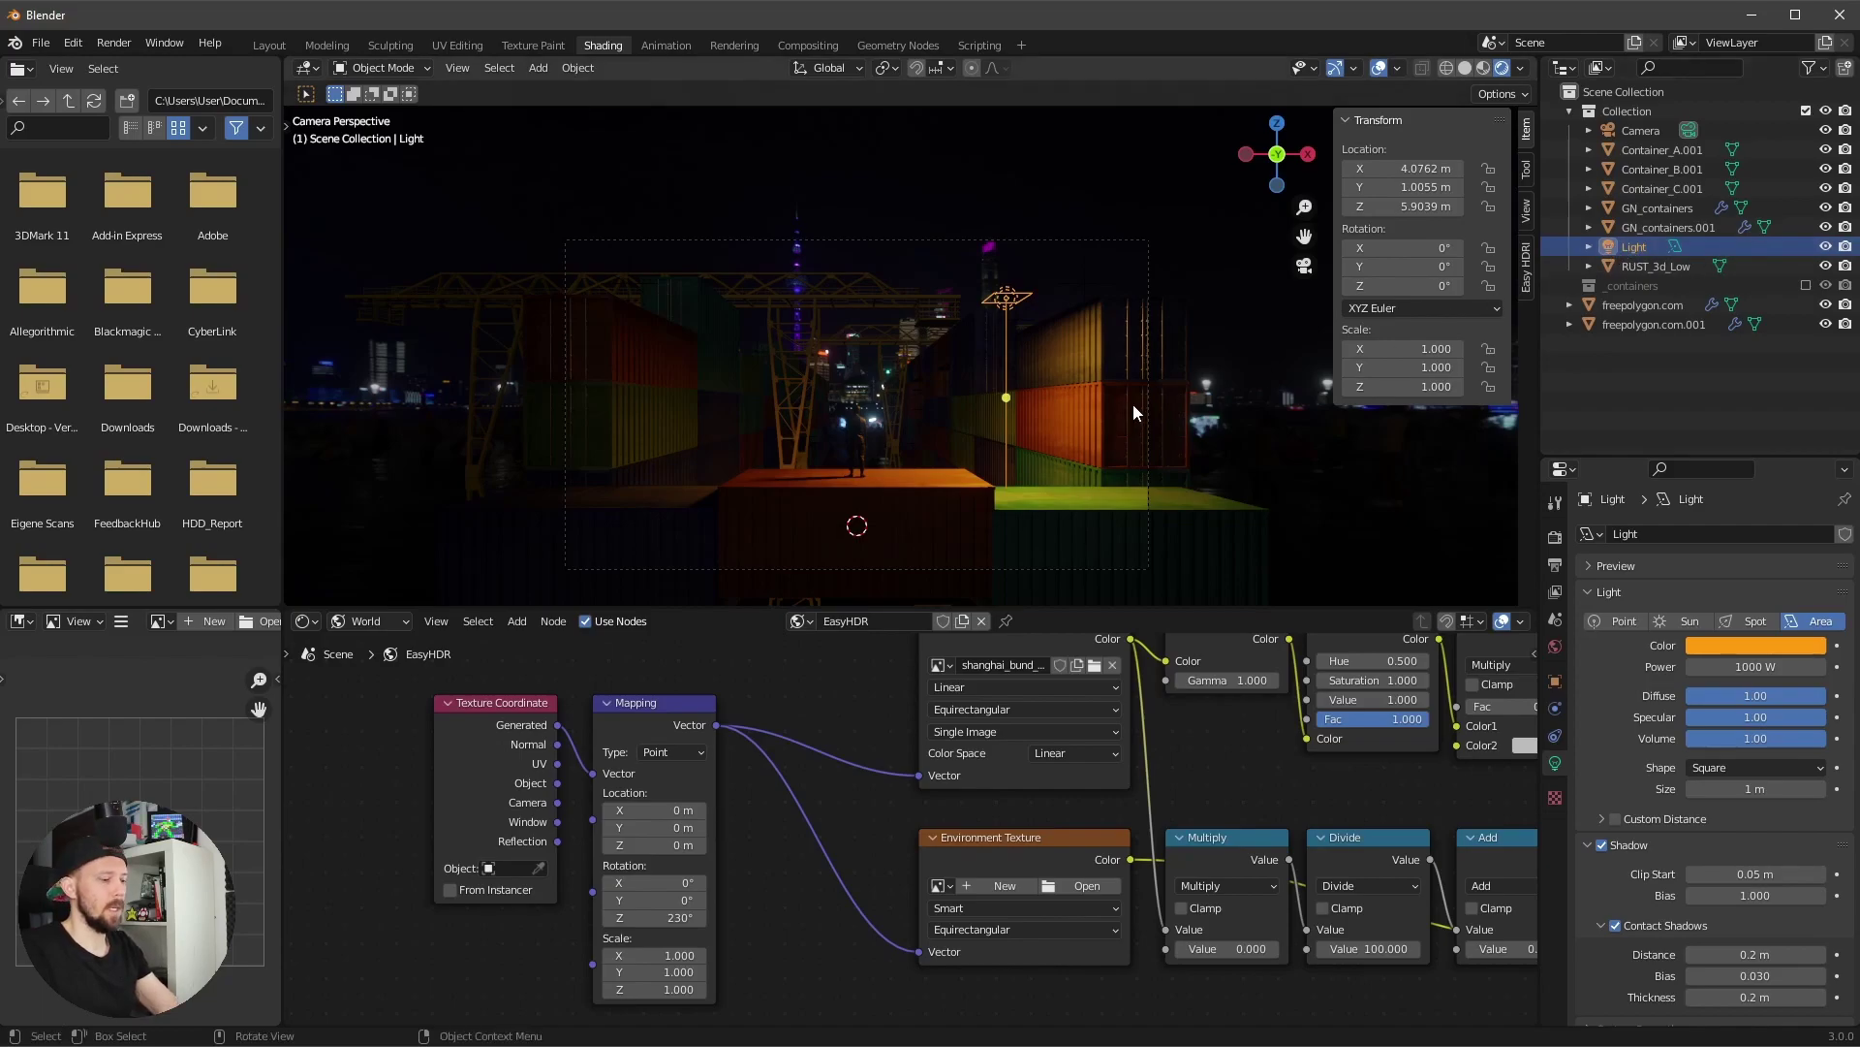
- Move the area light along the X axis to about X -3.65 m, above the front containers
key("g")
key("y")
key("x")
left_click(858, 427)
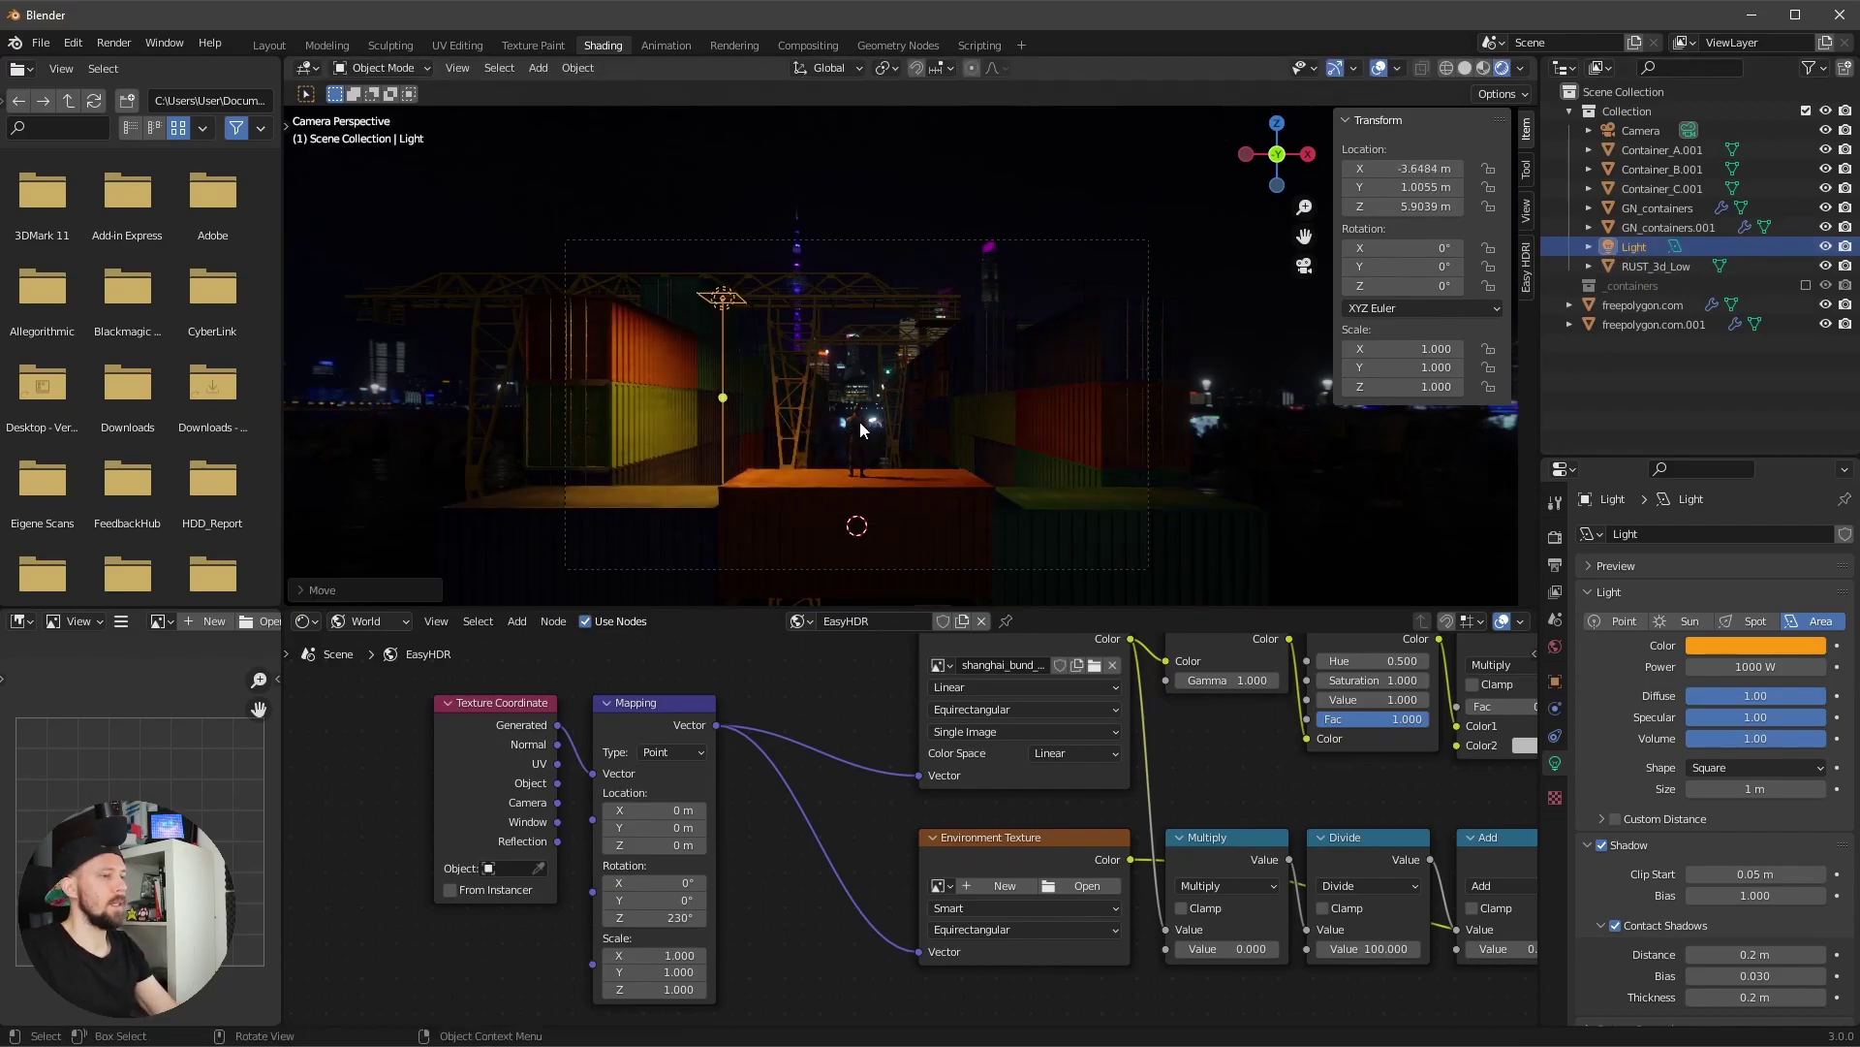
- In the top view, move the area light back beside the front crane's leg, to about X -5.74 m, Y 14.12 m
key("KP_0")
key("KP_Decimal")
middle_click_drag(859, 421, 875, 561)
key("KP_7")
mouse_move(996, 469)
middle_mouse_down("ctrl")
mouse_move(897, 532)
mouse_move(962, 473)
middle_mouse_up("ctrl")
middle_click_drag(961, 404, 834, 595, "shift")
key("g")
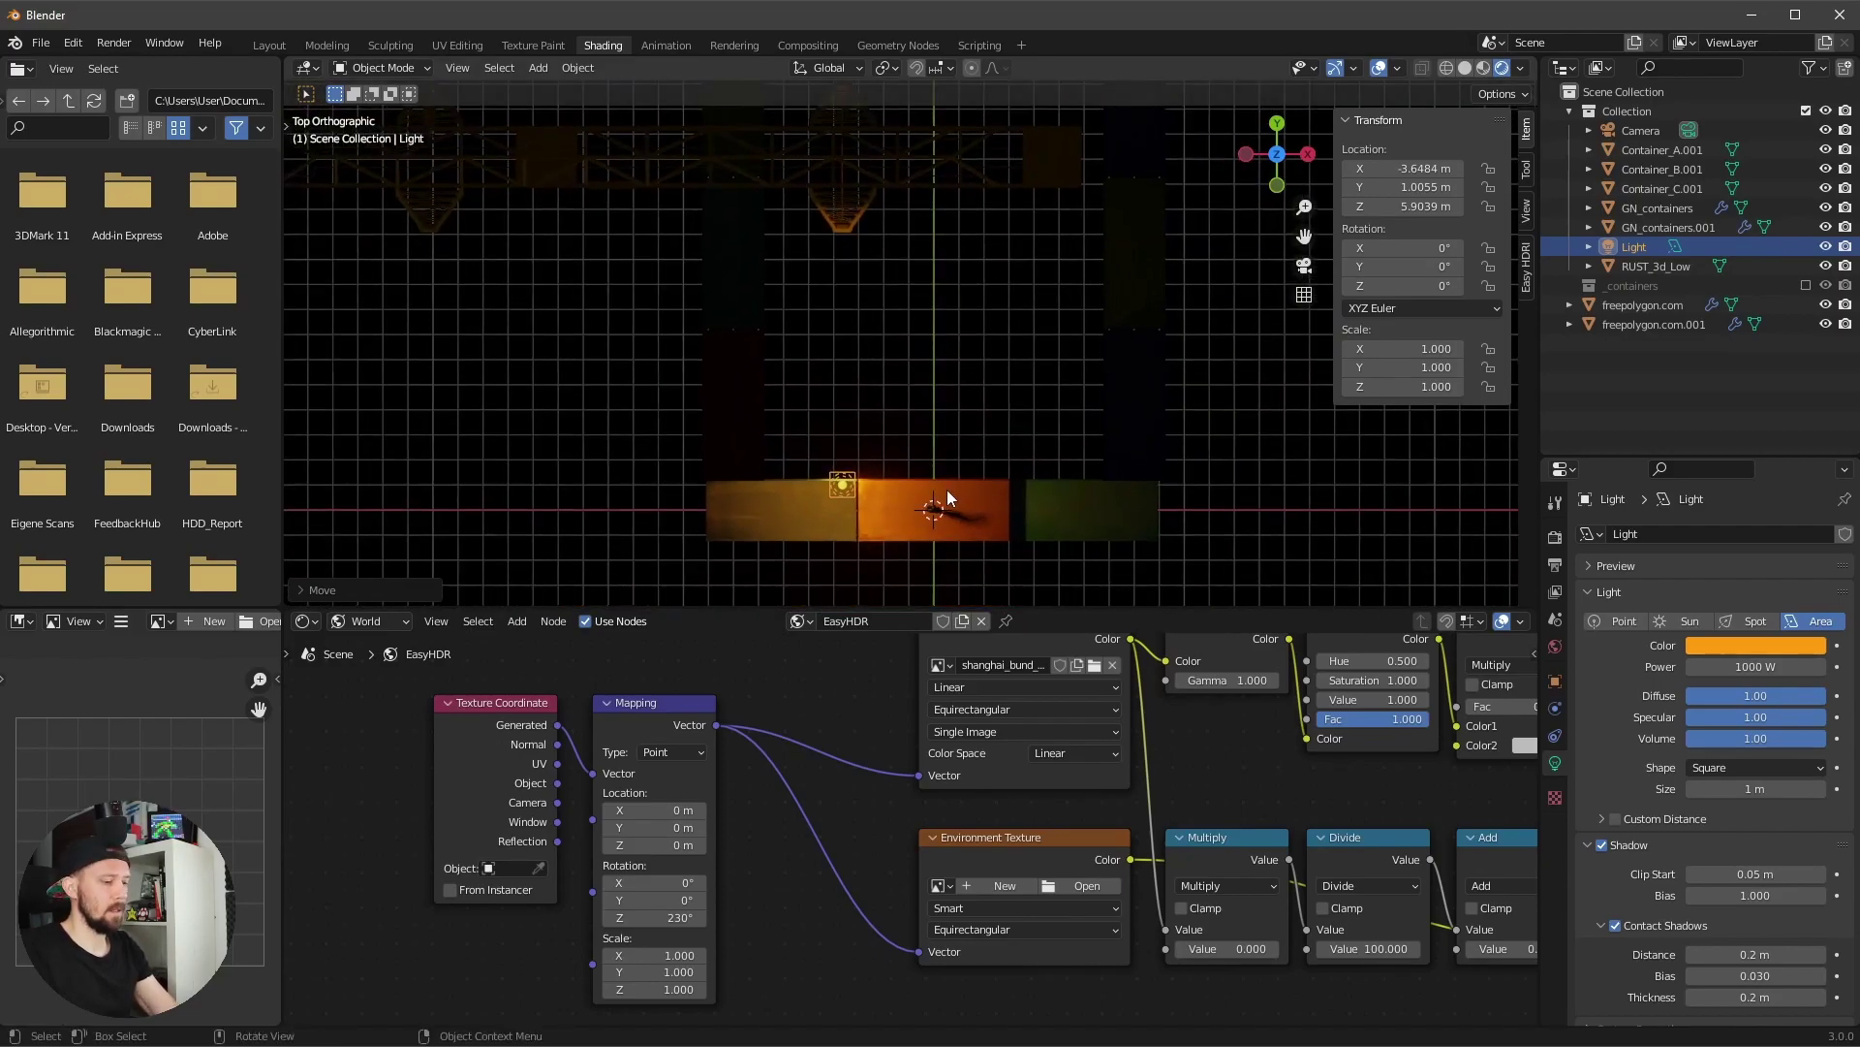
left_click(896, 161)
- Fine-tune the area light's position on the front crane's girder to about X -5.73 m, Y 14.05 m
scroll(969, 232, "up", 5)
scroll(1006, 258, "up", 2)
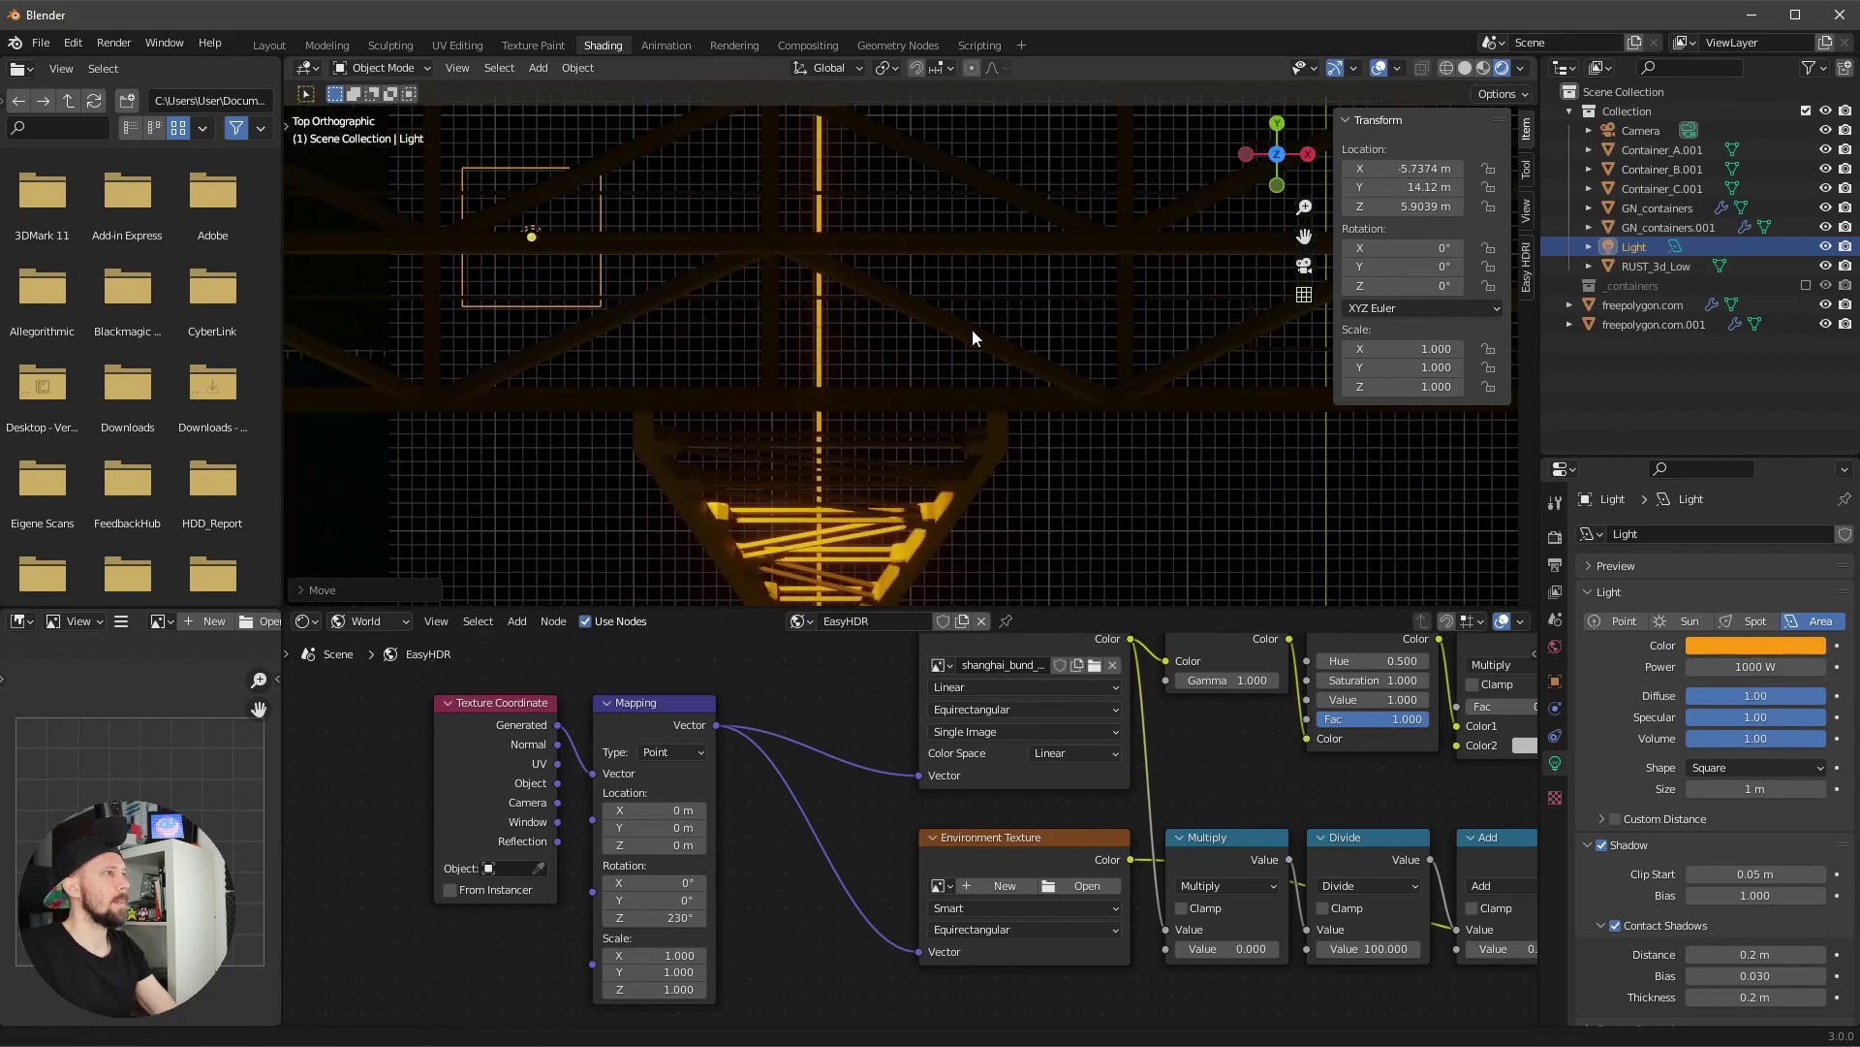
middle_click_drag(973, 329, 1070, 401, "shift")
key("g")
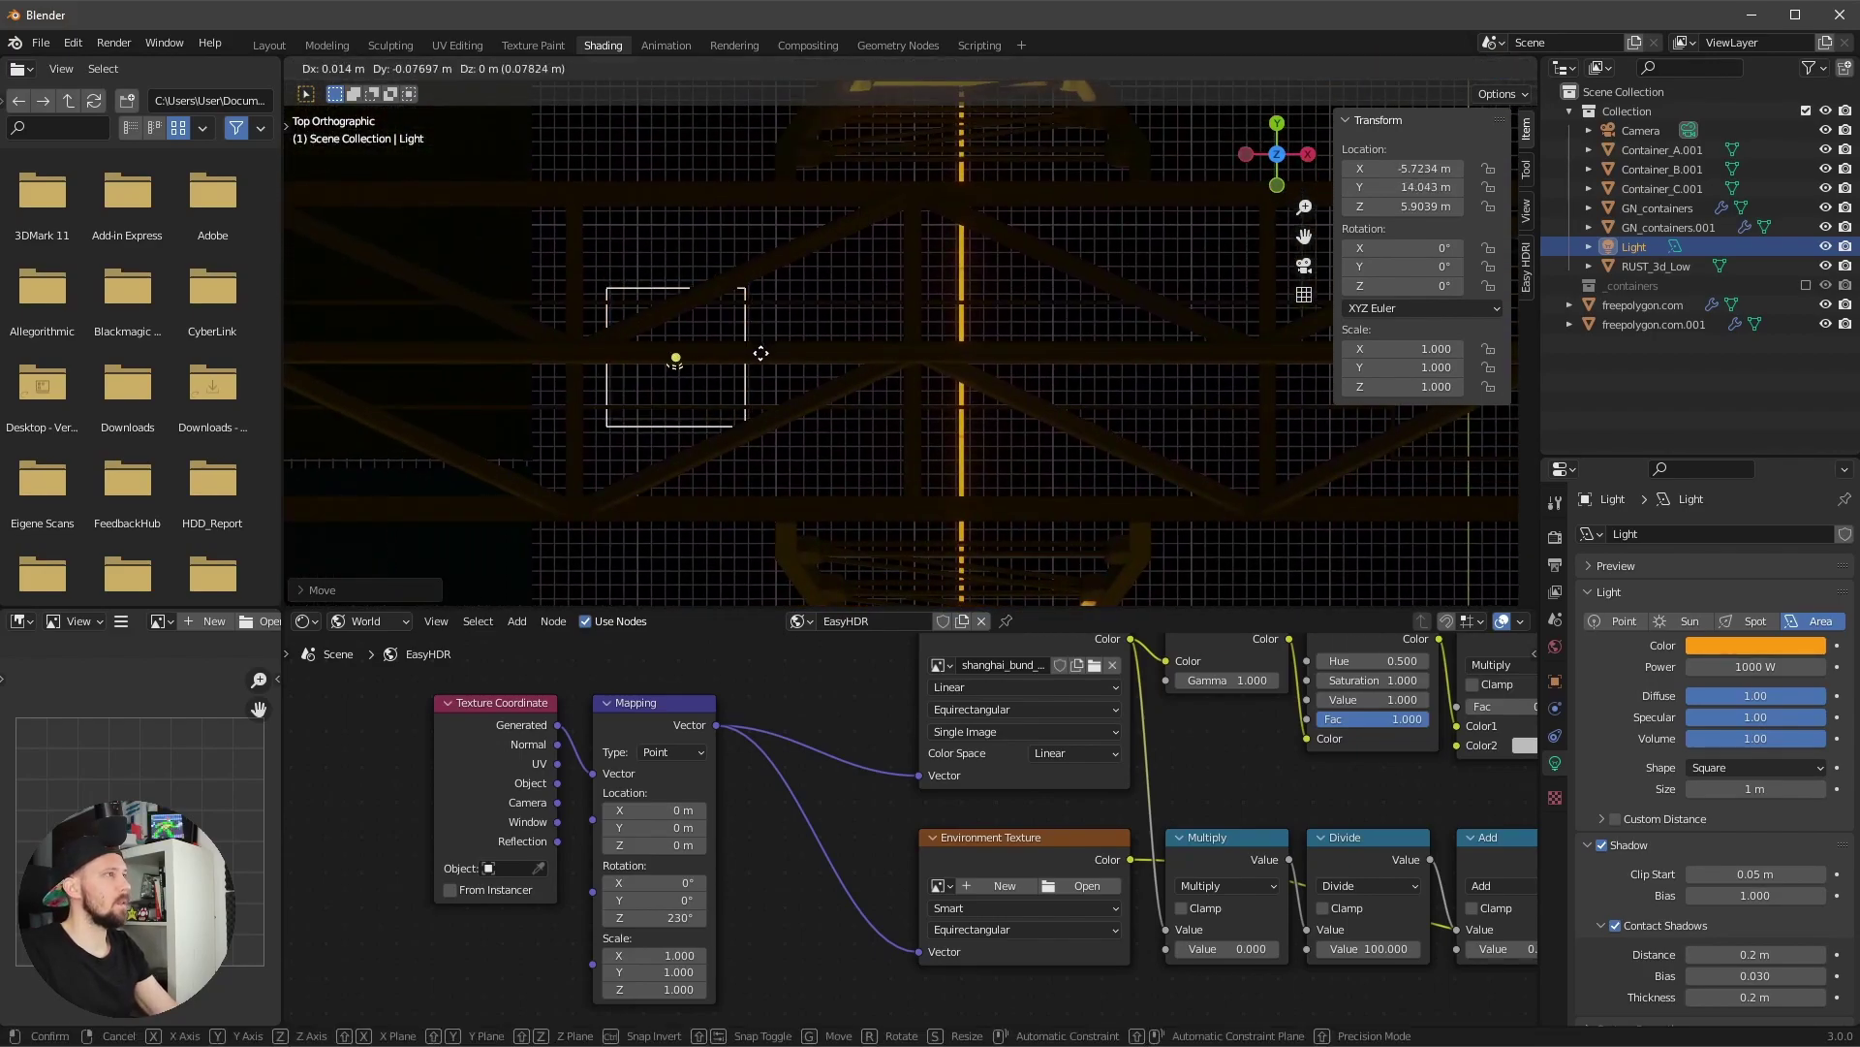
left_click(783, 353)
key("KP_0")
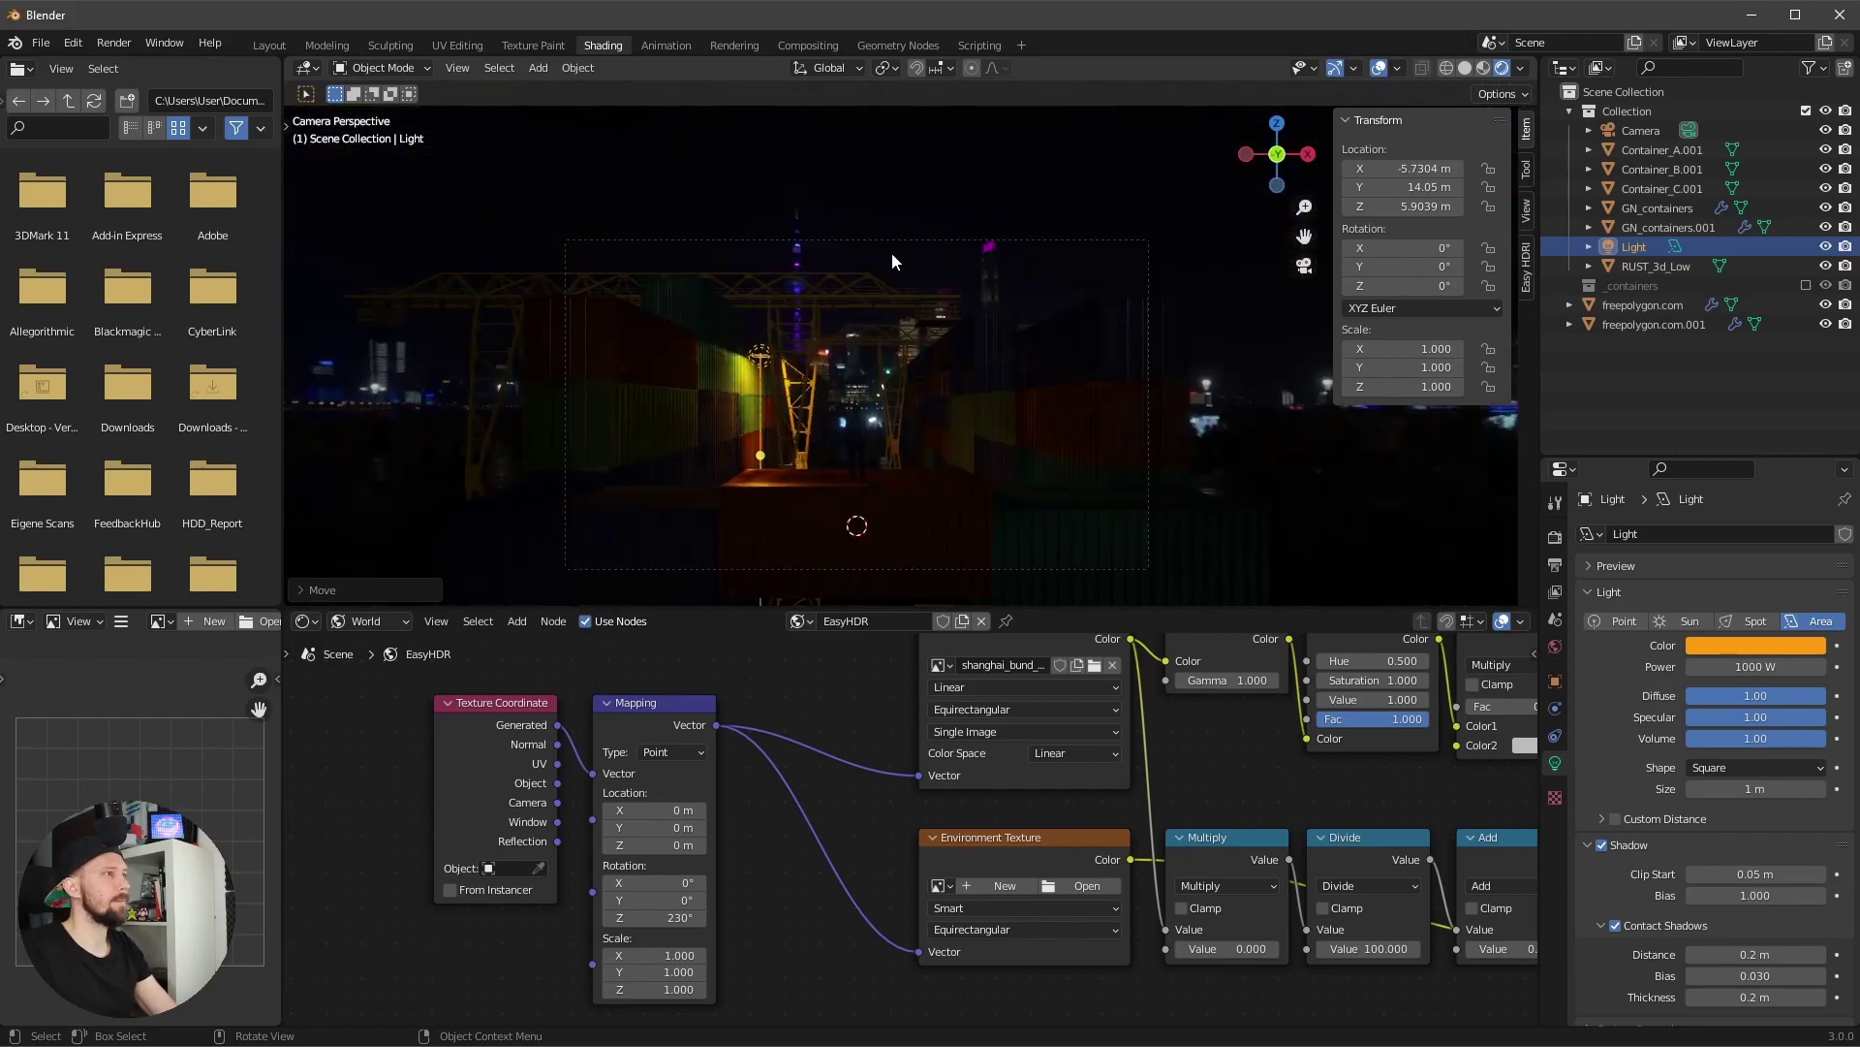
- Raise the area light along the Z axis to about 8.85 m, near the crane's crossbeam
key("Home")
key("g")
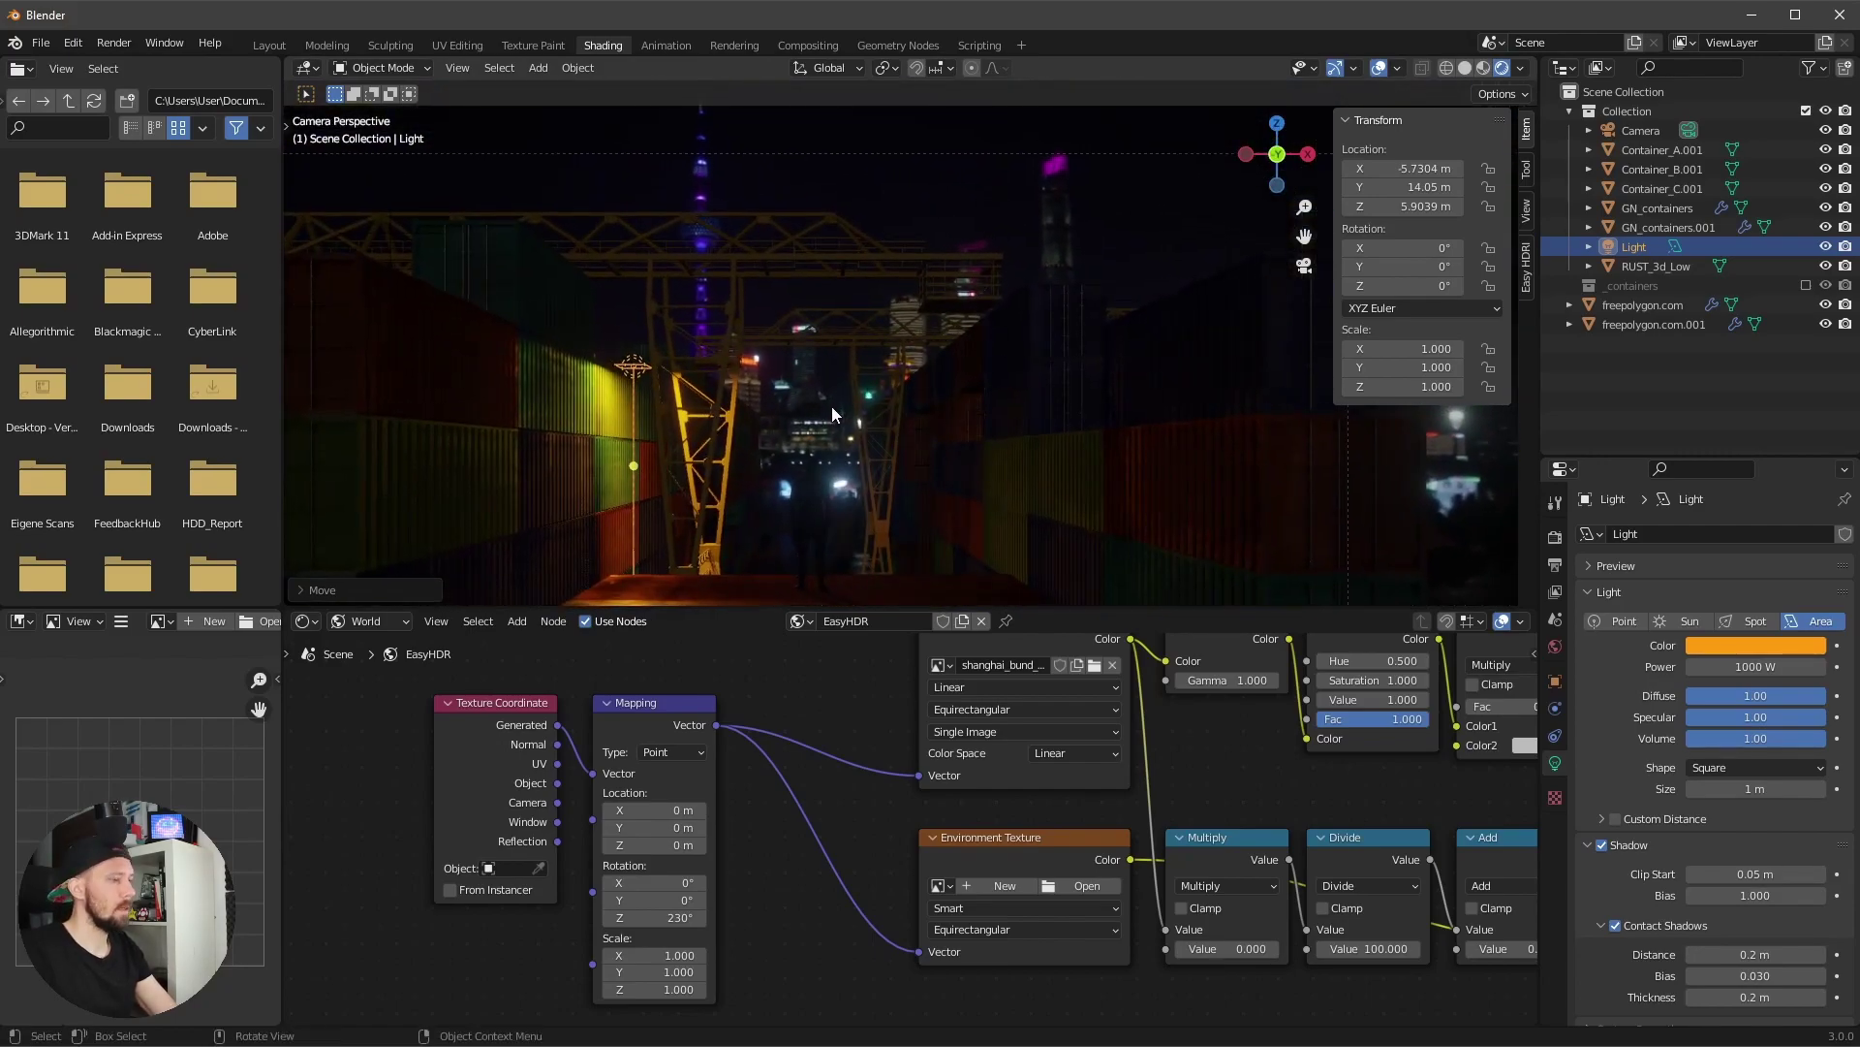
key("z")
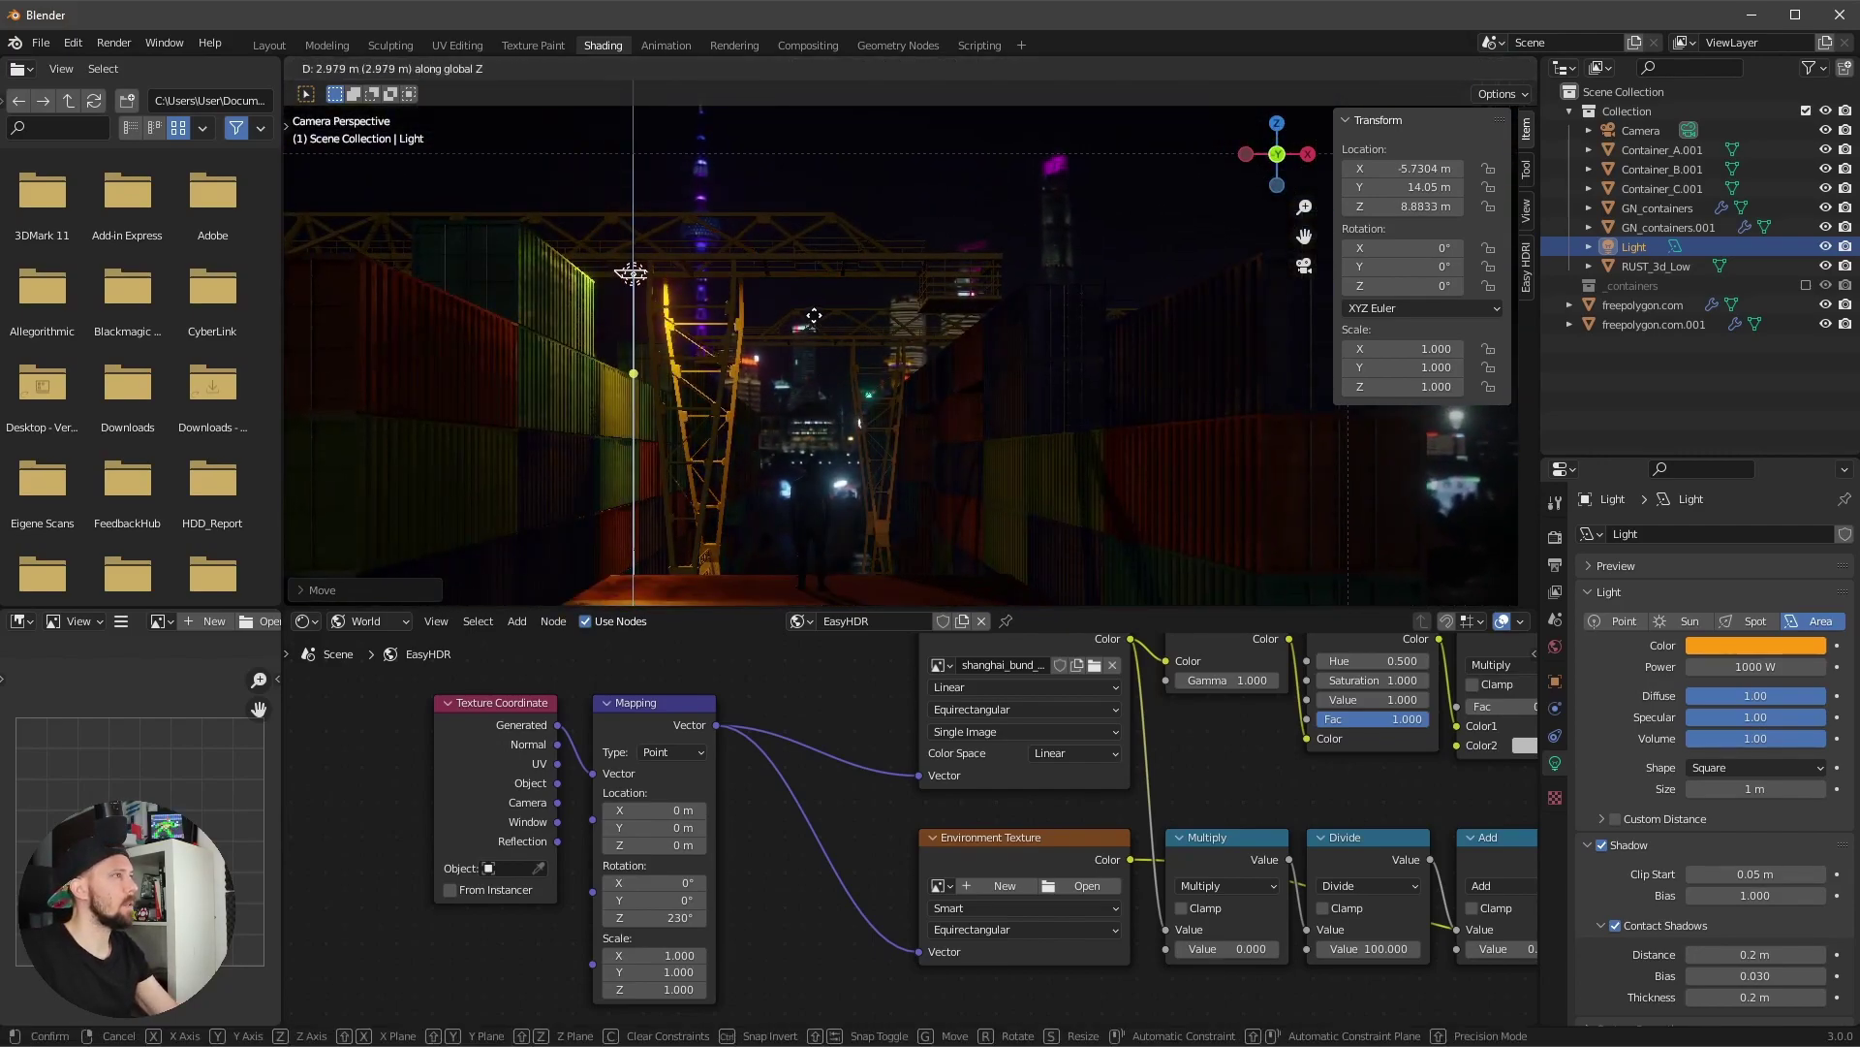
left_click(786, 333)
- Shift the area light along the X axis to about -4.04 m, between the front crane's legs
key("g")
key("x")
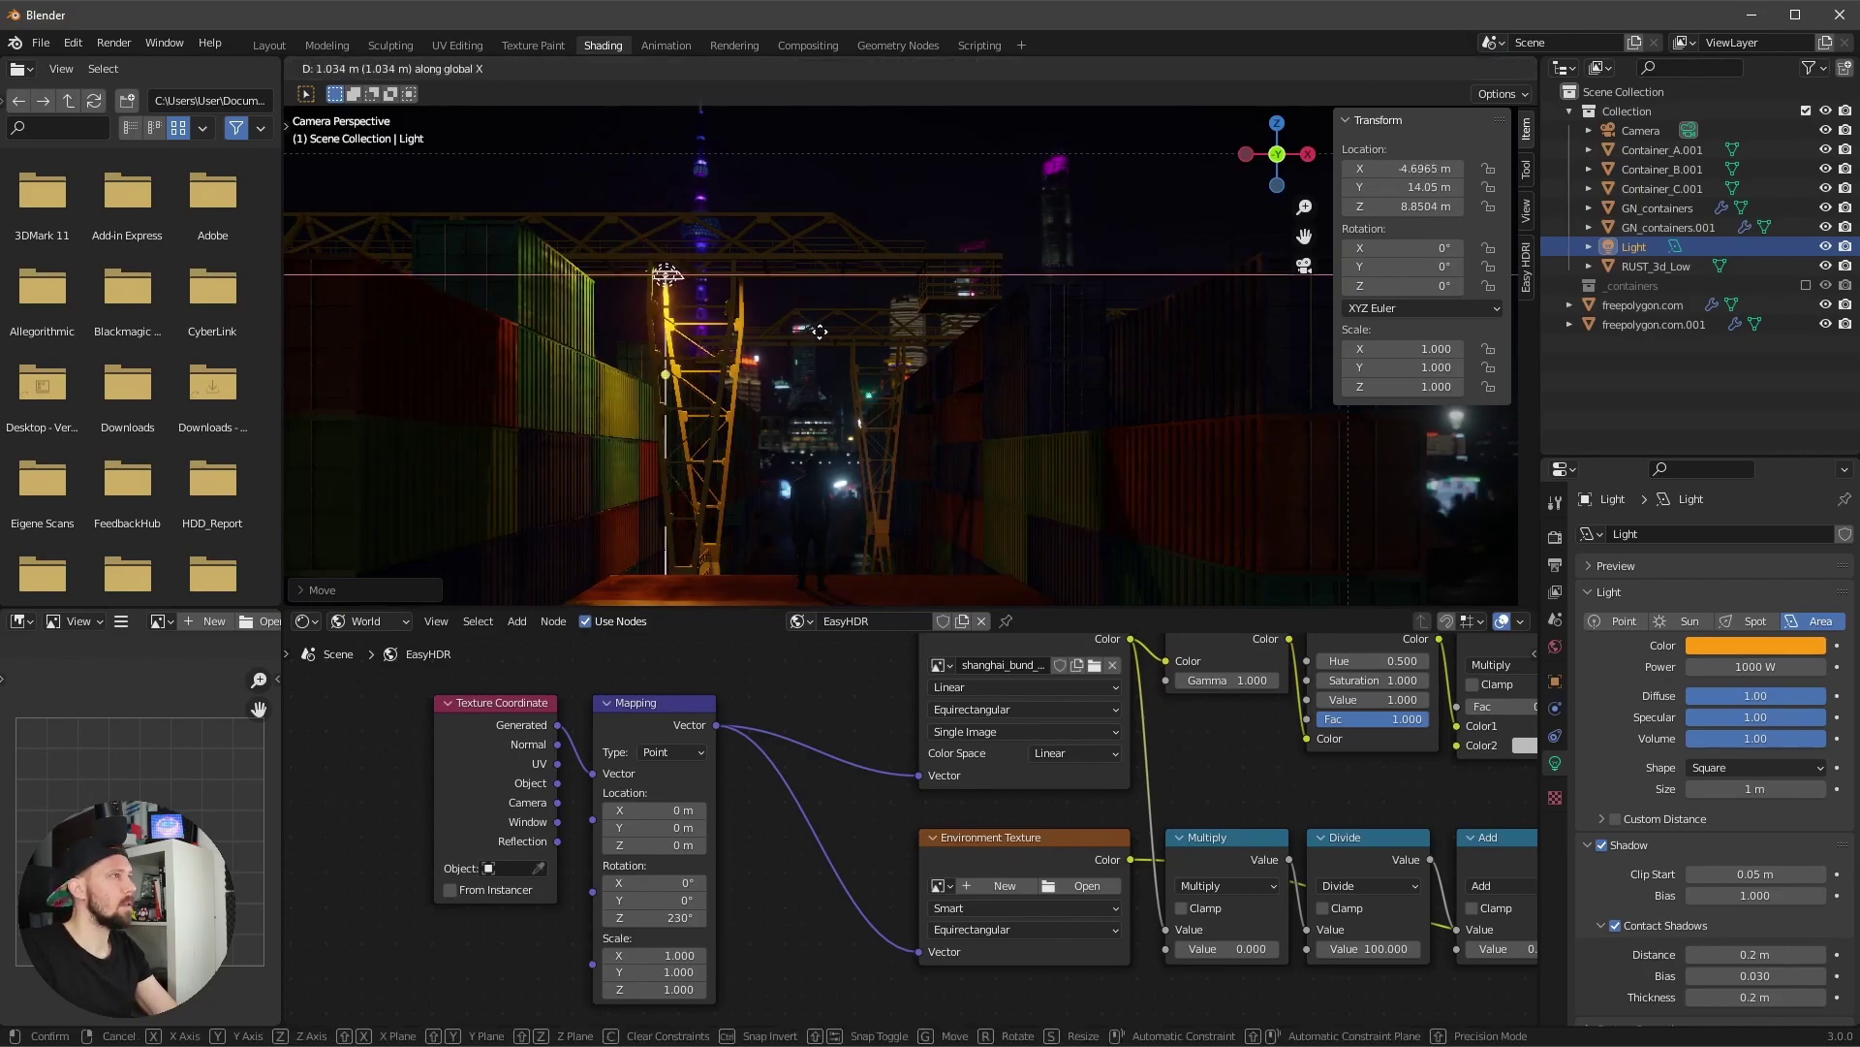
left_click(823, 328)
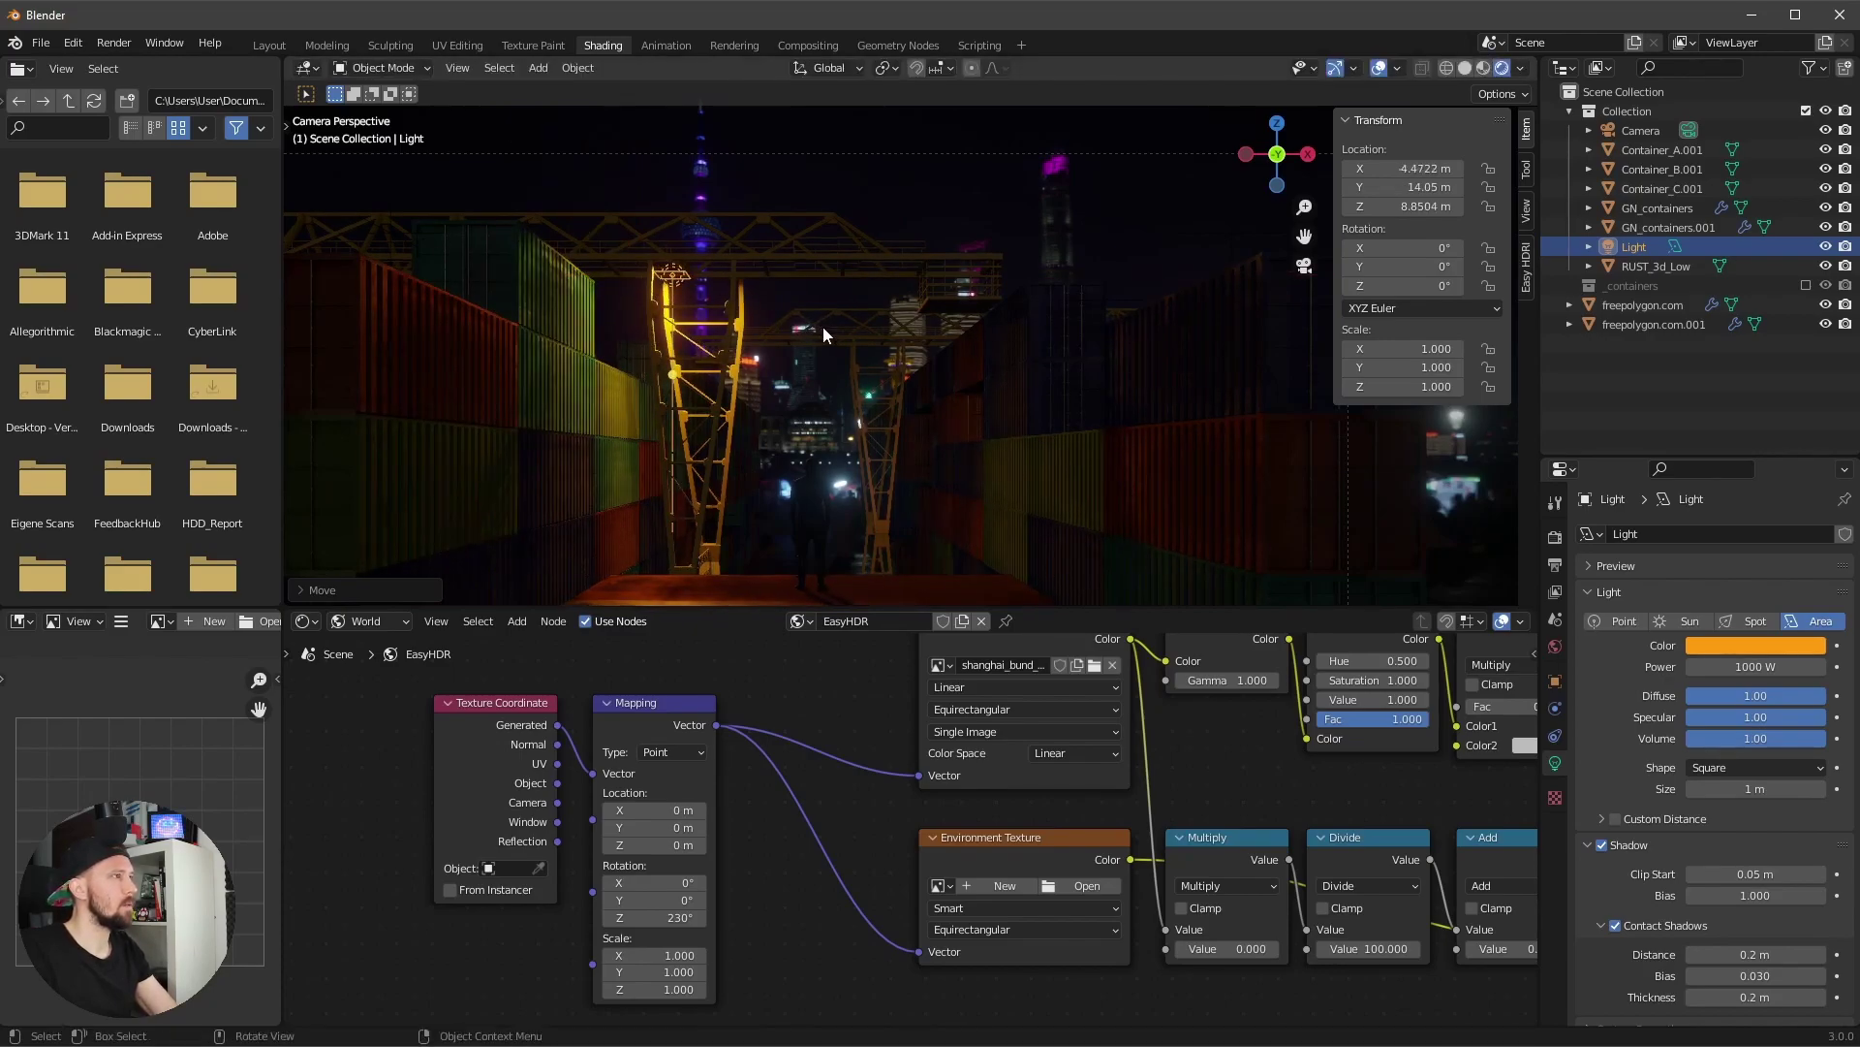
key("KP_Decimal")
middle_click_drag(857, 302, 939, 345)
key("g")
key("x")
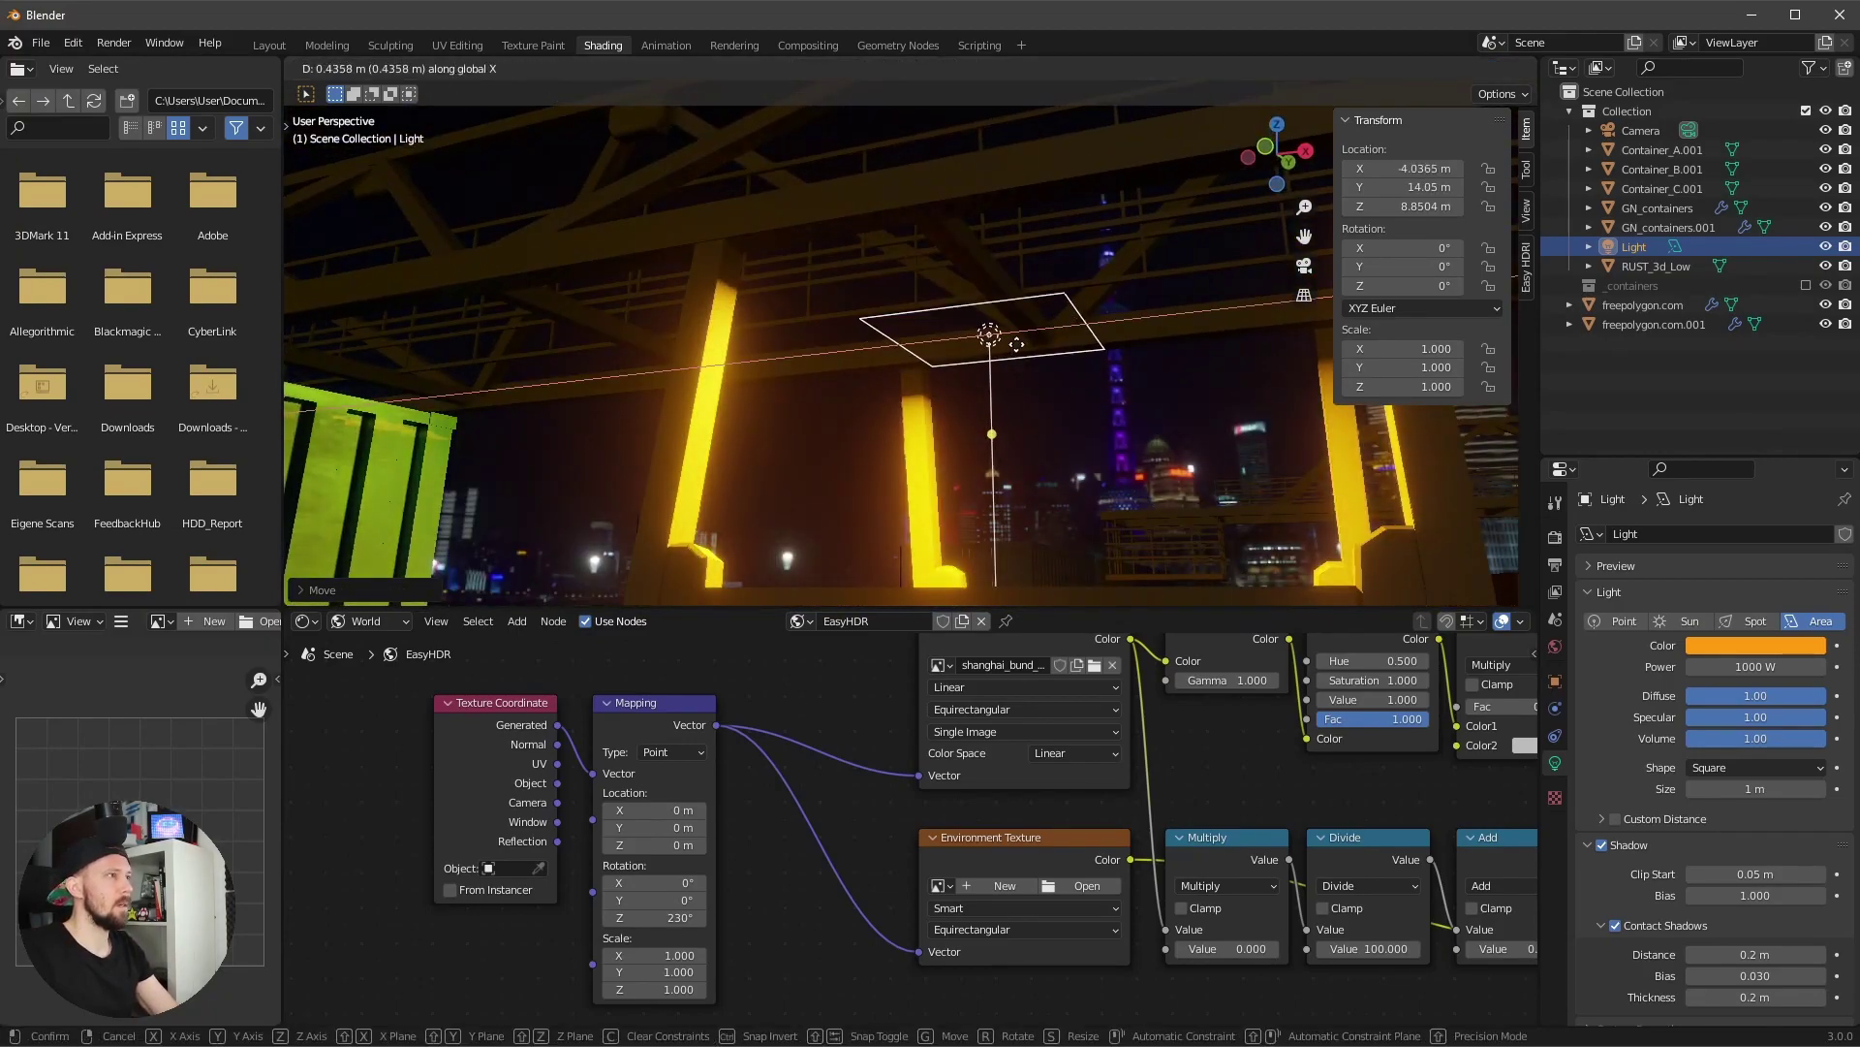
left_click(1017, 344)
- Raise the area light slightly along the Z axis to about 9.03 m and return to the camera view
key("g")
key("z")
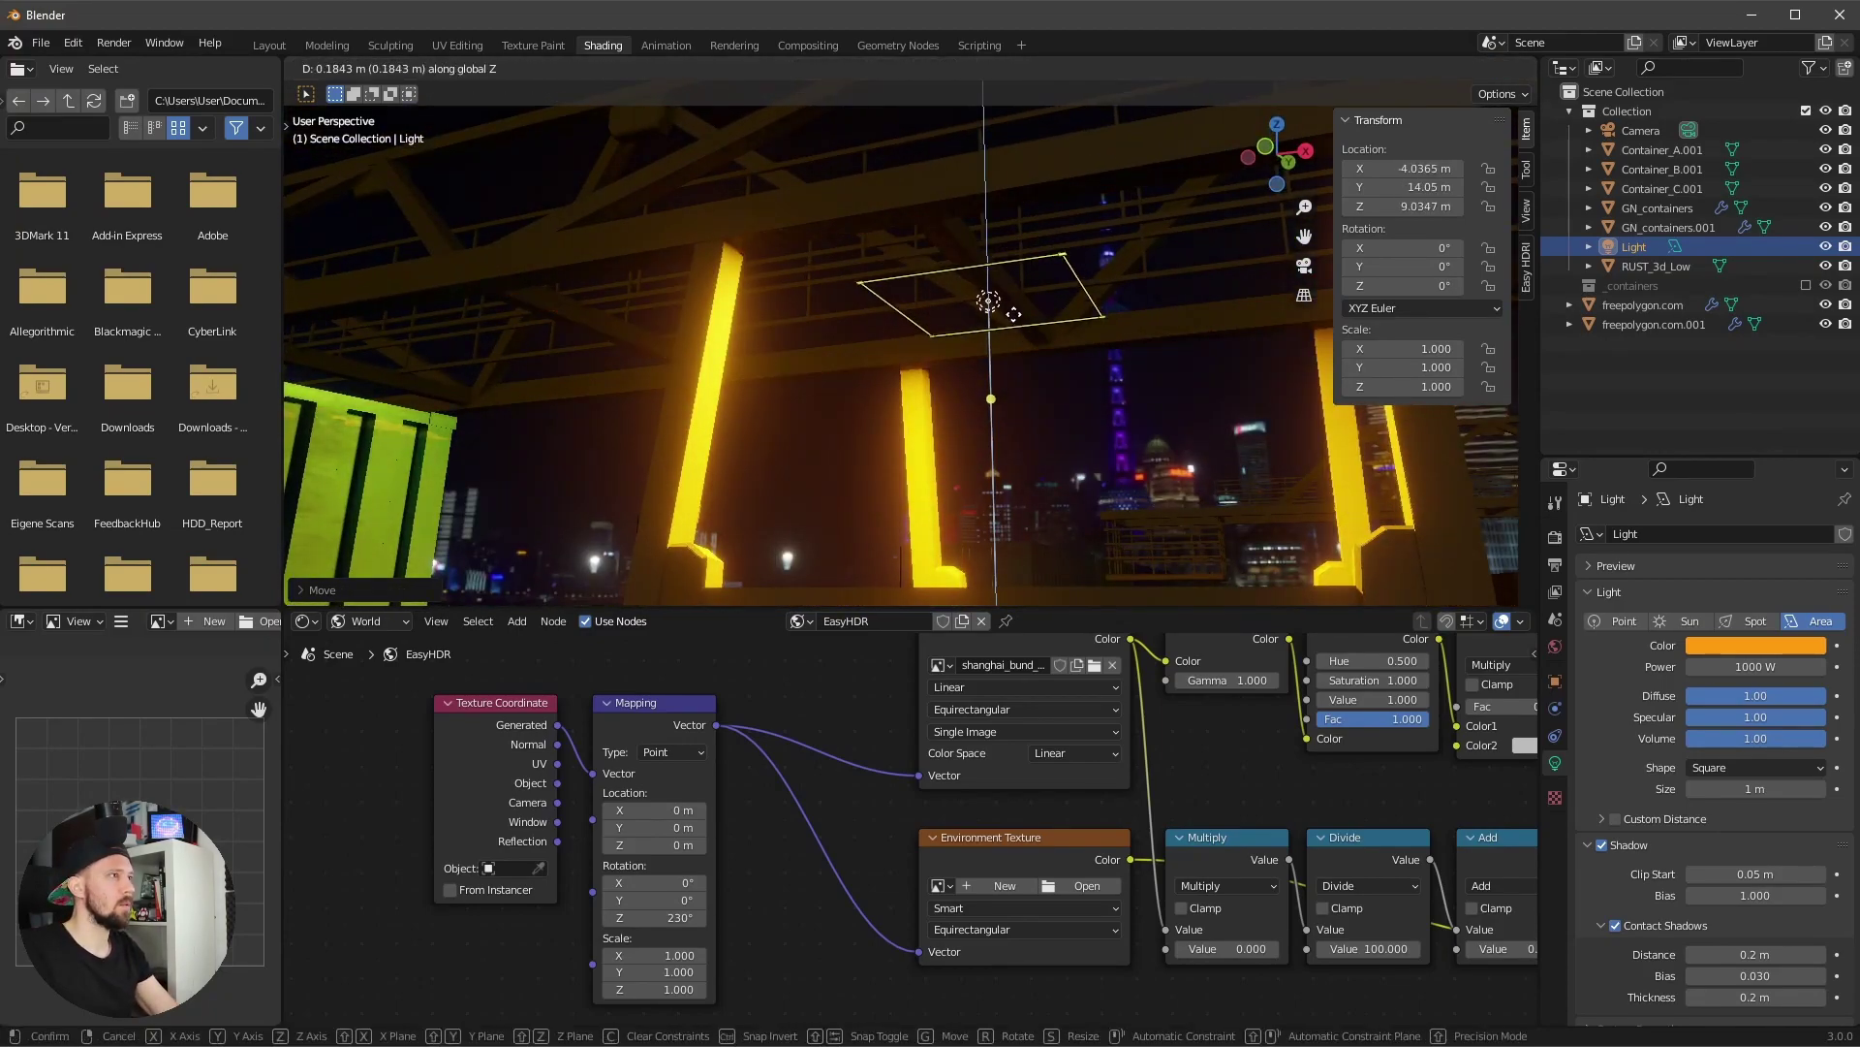
left_click(1013, 314)
middle_click_drag(1013, 314, 997, 420)
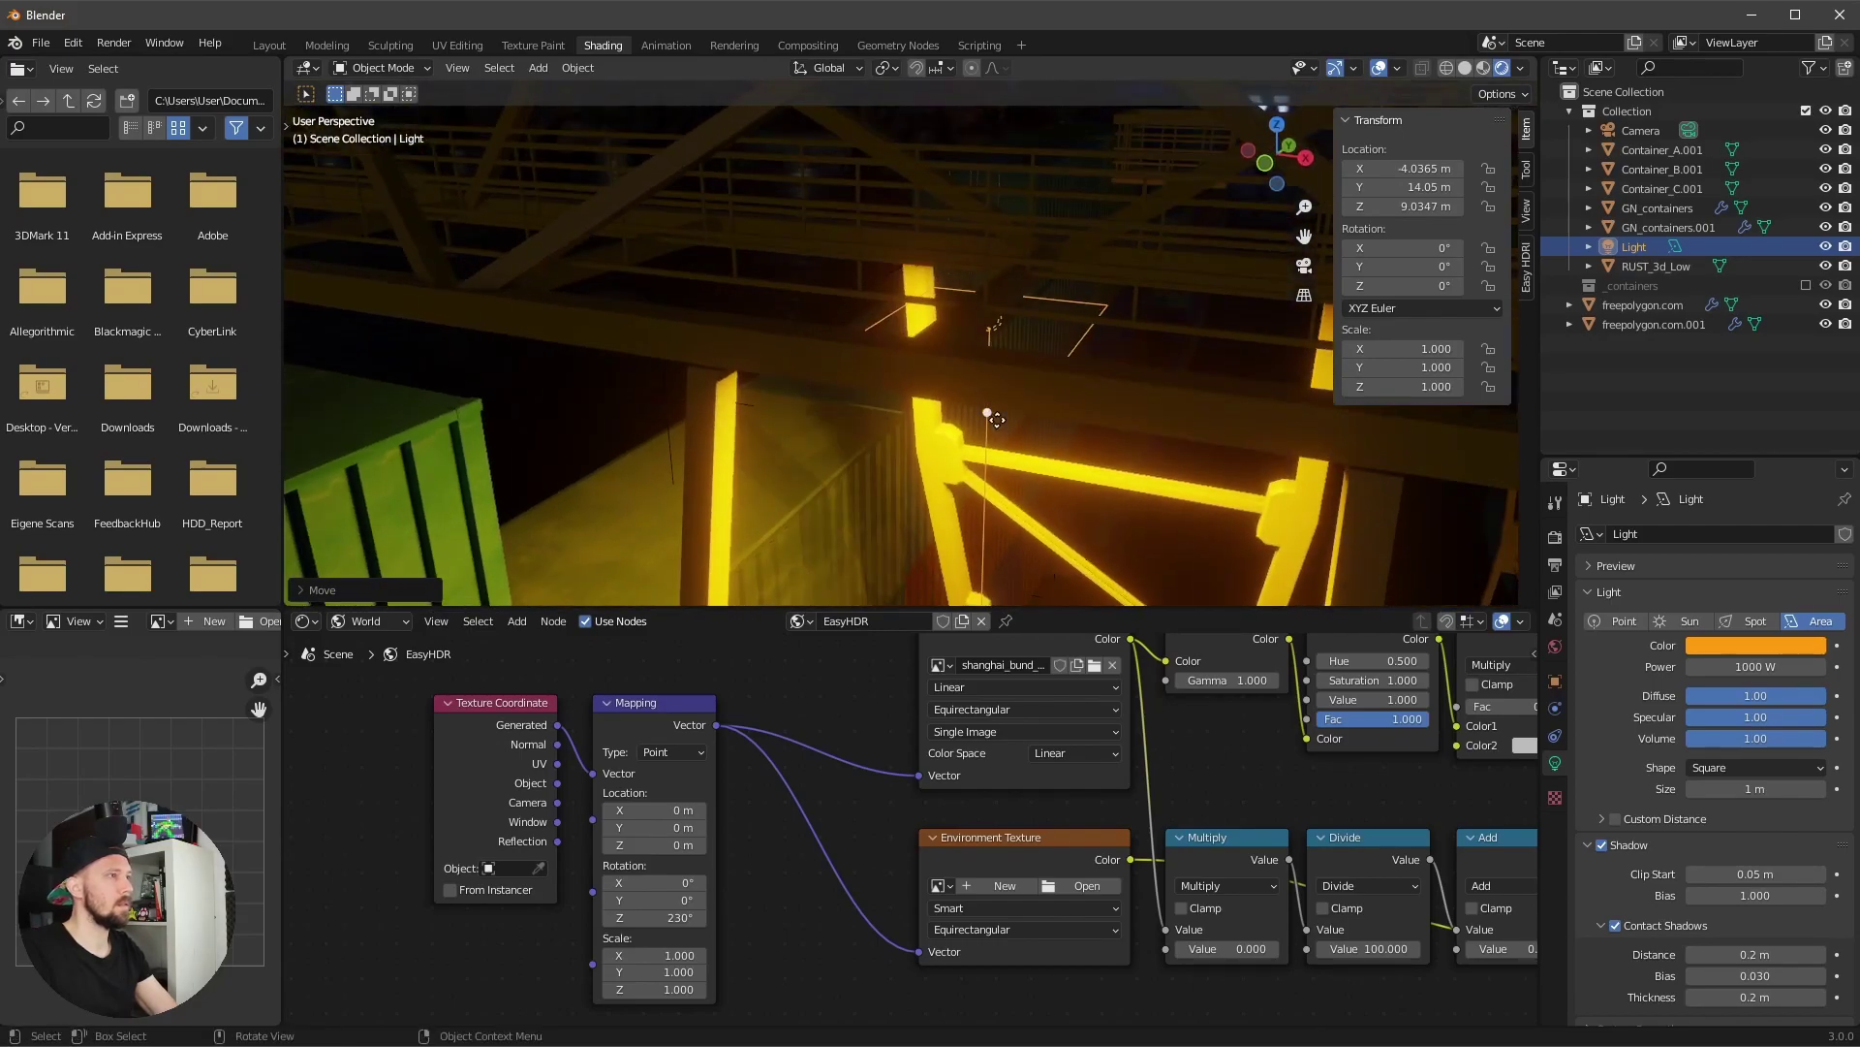
key("KP_0")
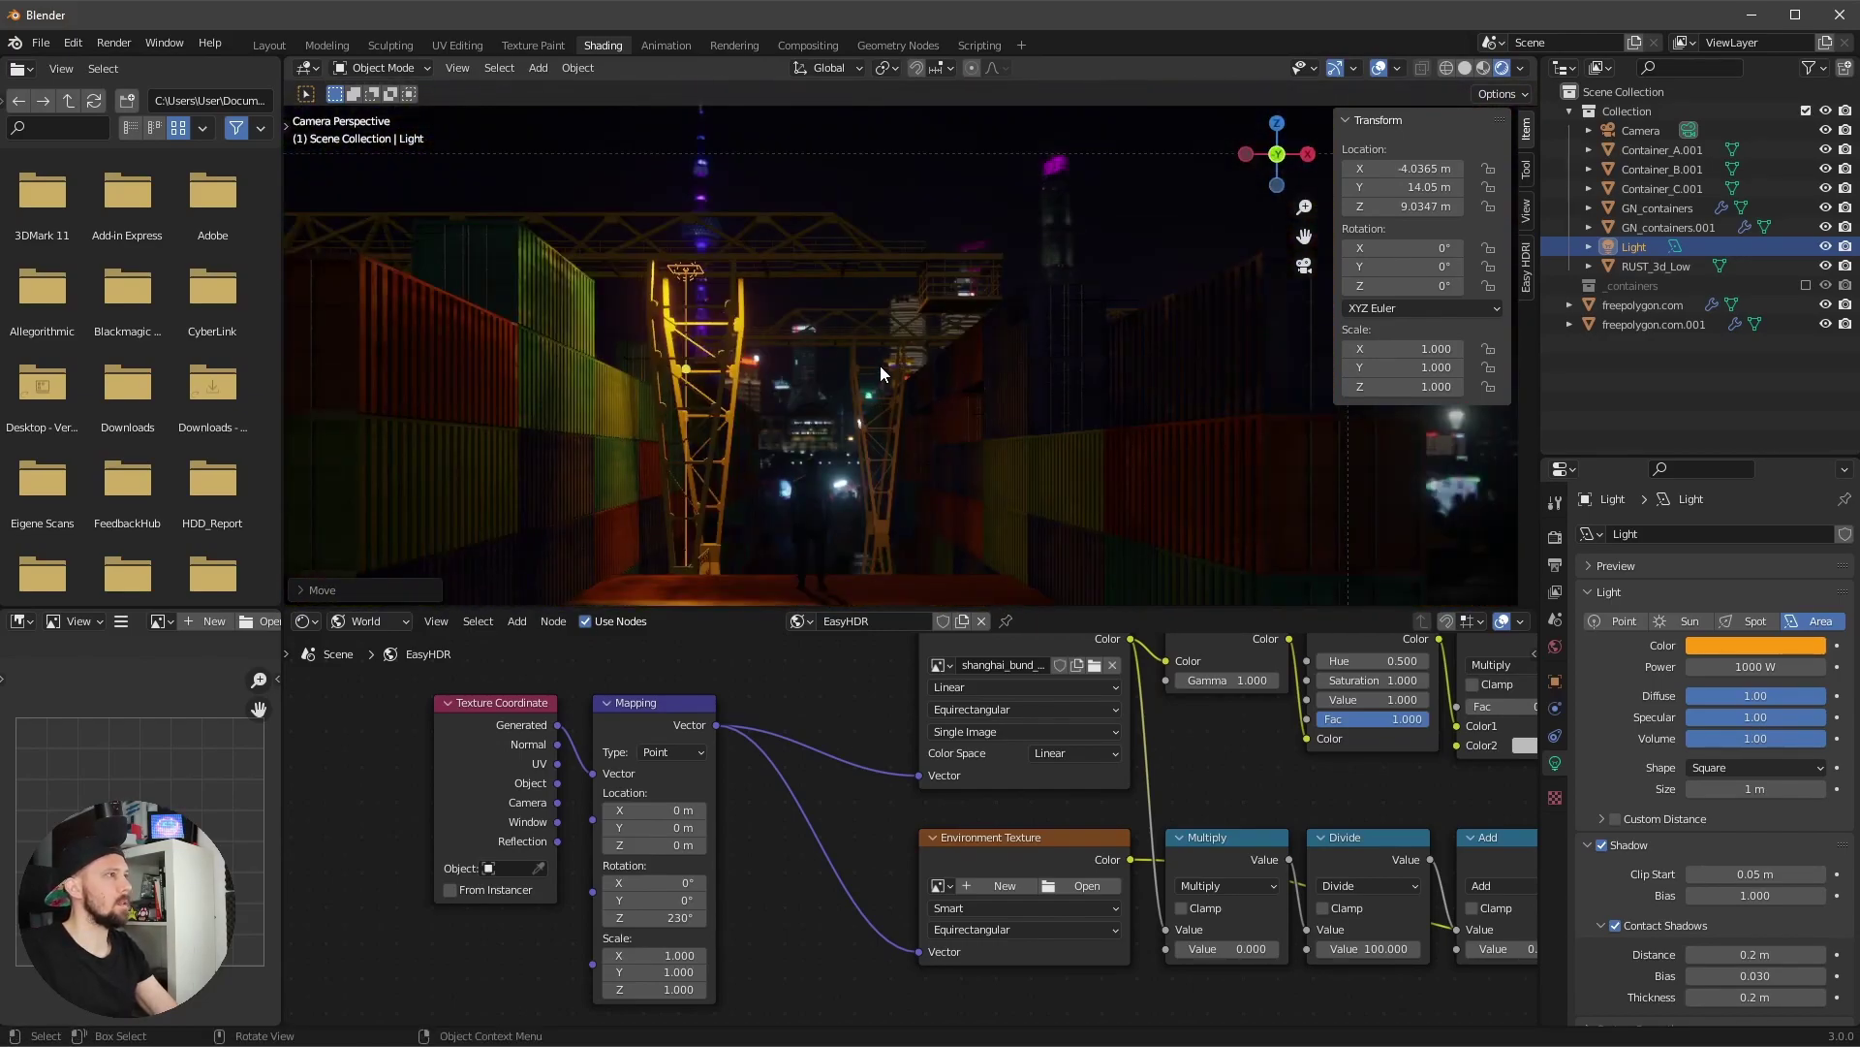
- Make an independent duplicate of the area light in place and delete that copy
left_click(1631, 243)
key("shift+d")
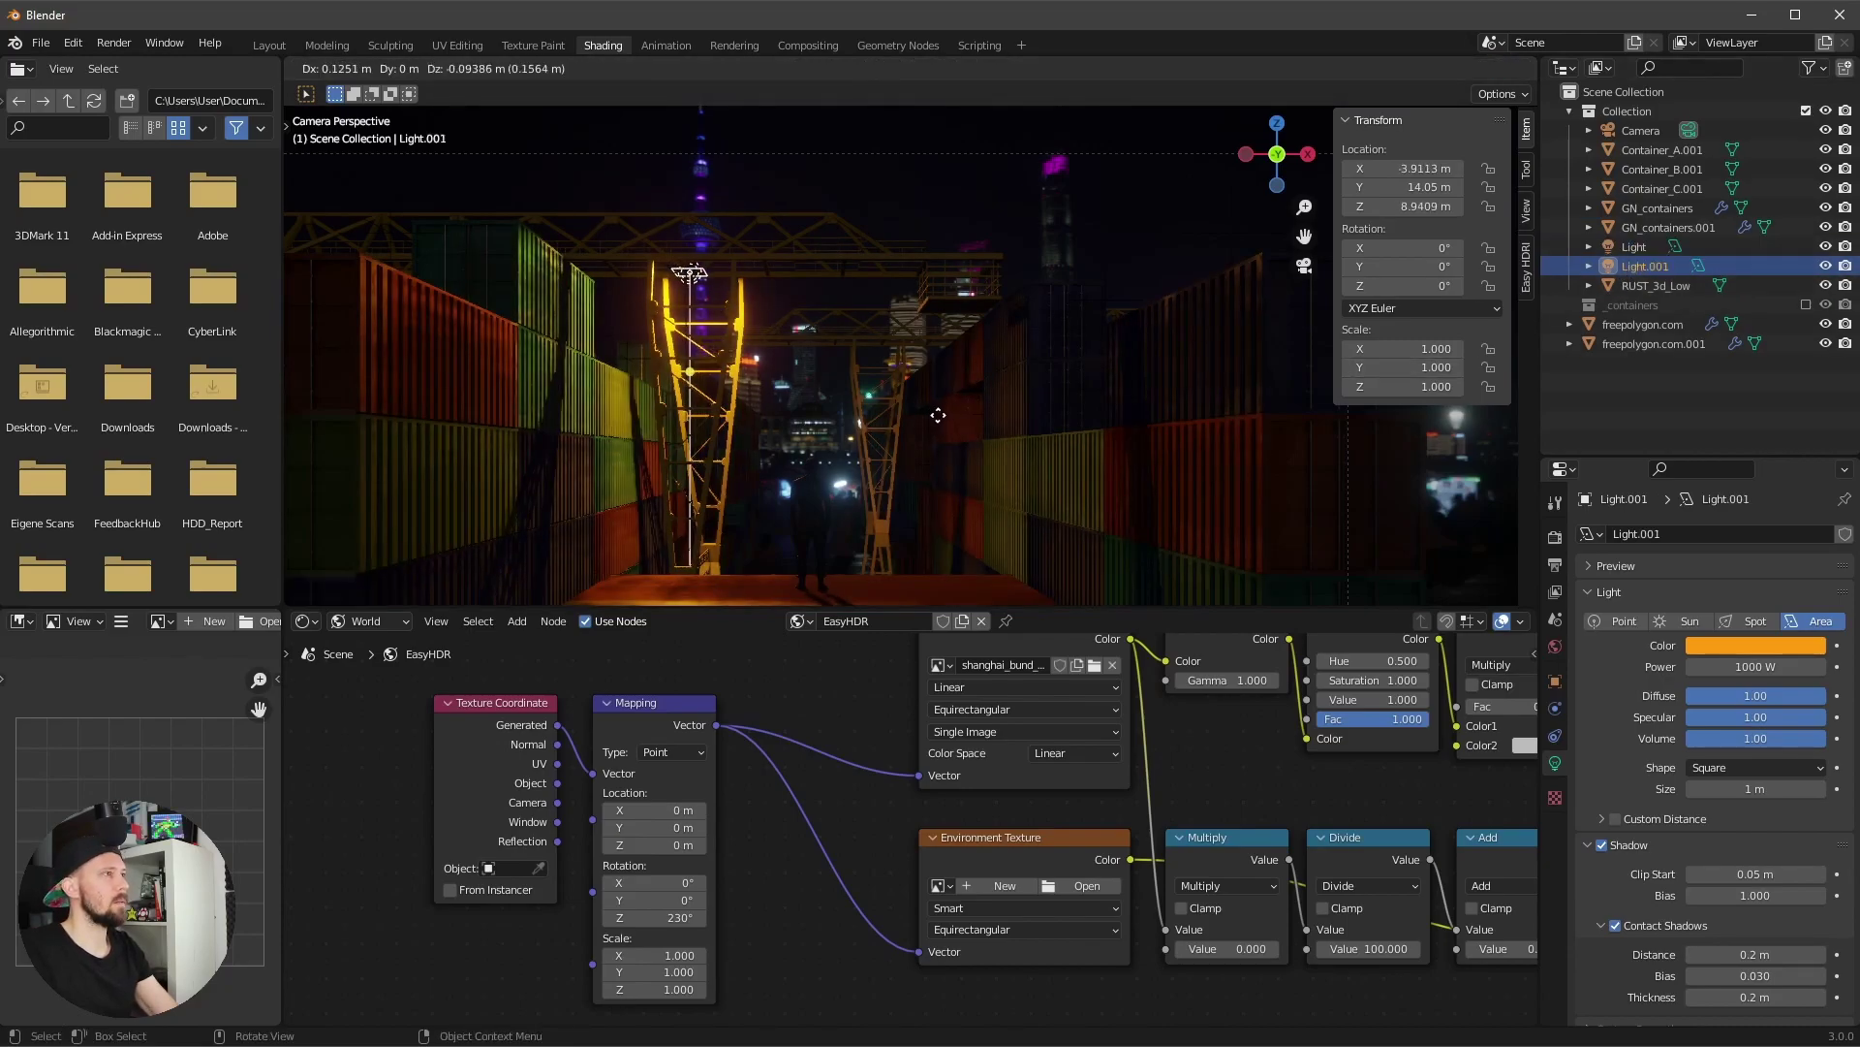
key("Escape")
key("x")
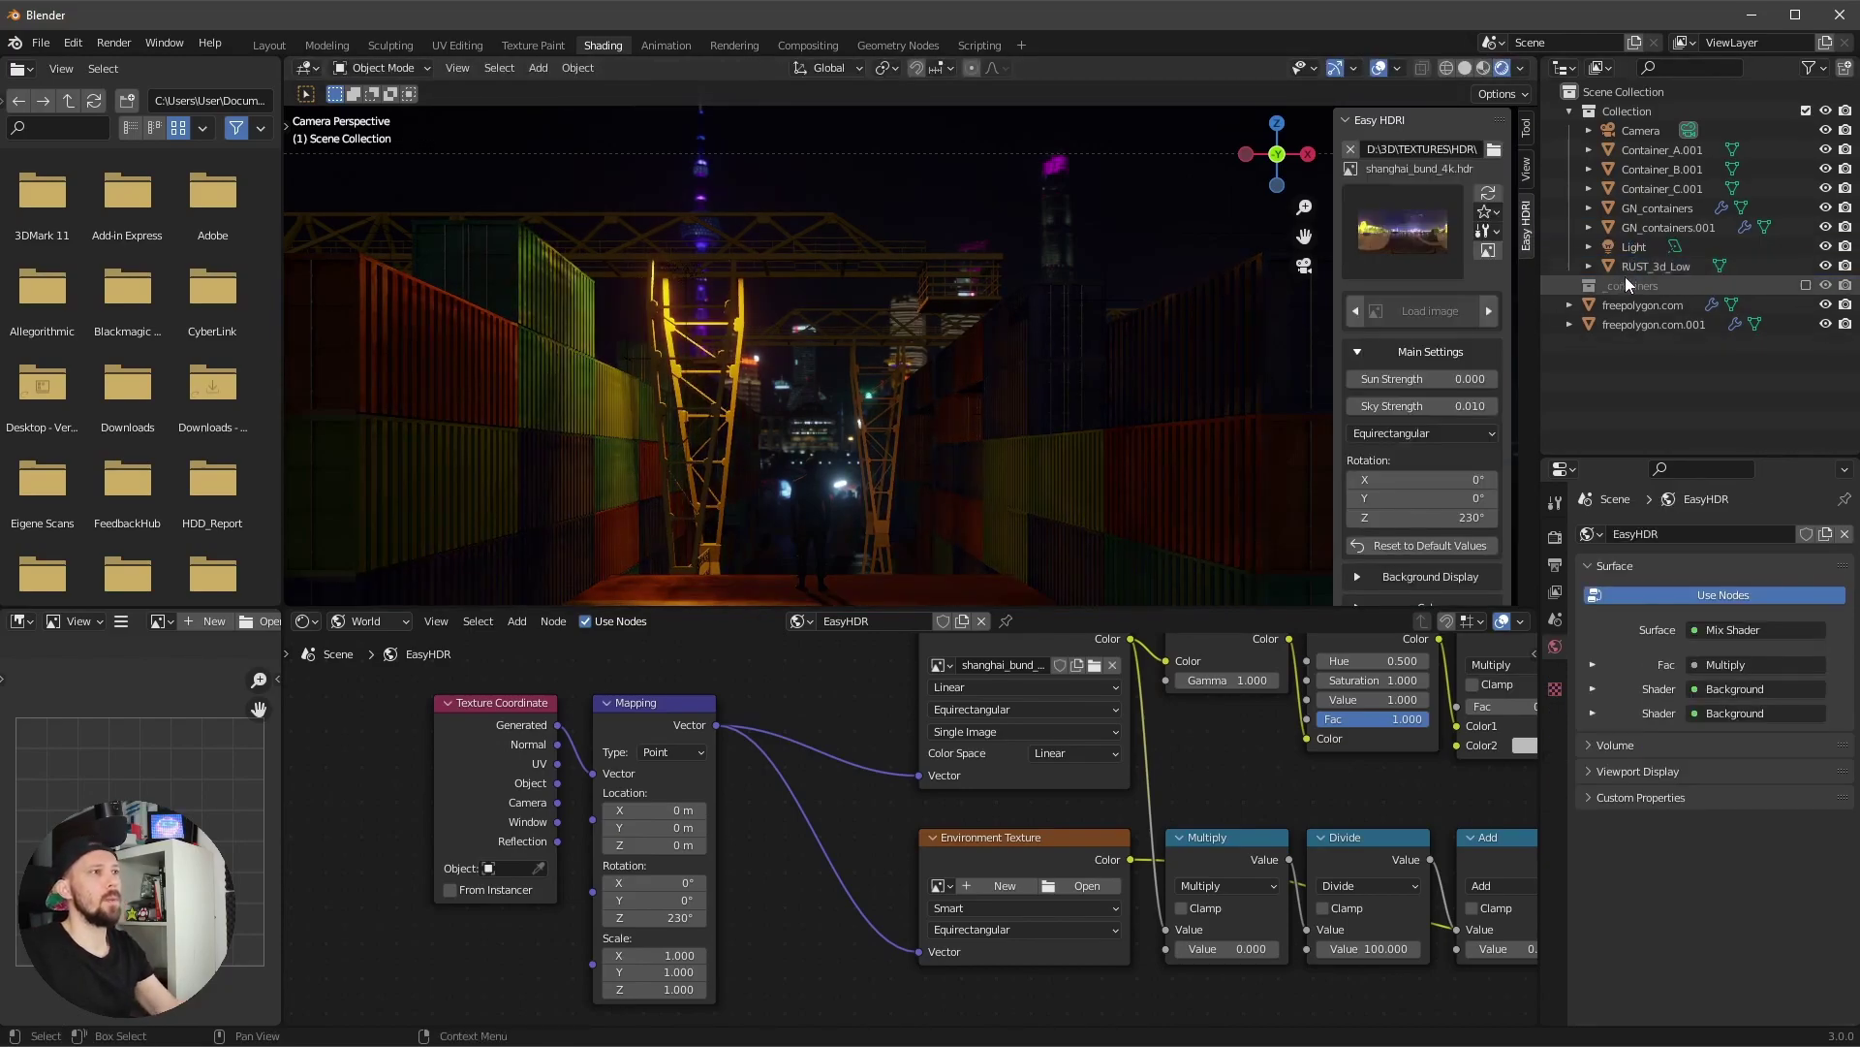
- Create a linked duplicate of the area light, leaving the copy in its original place
left_click(1636, 246)
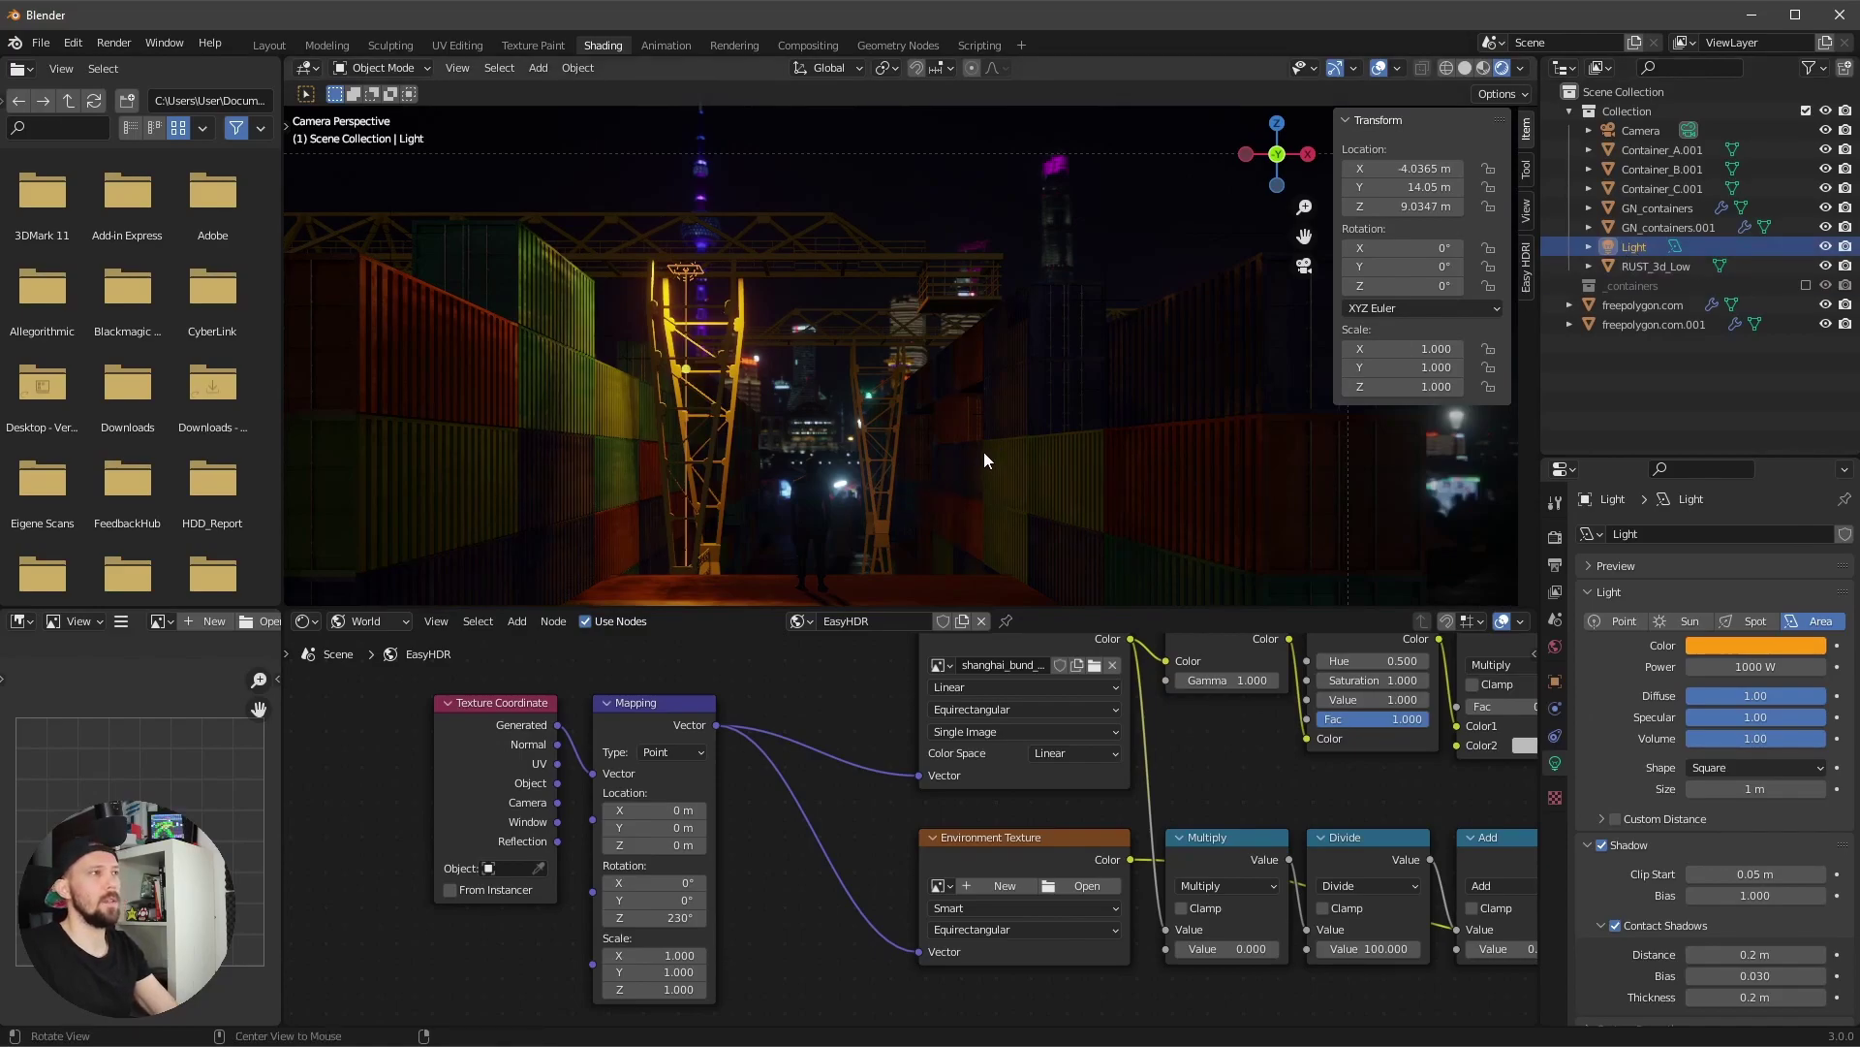
key("alt+d")
key("Escape")
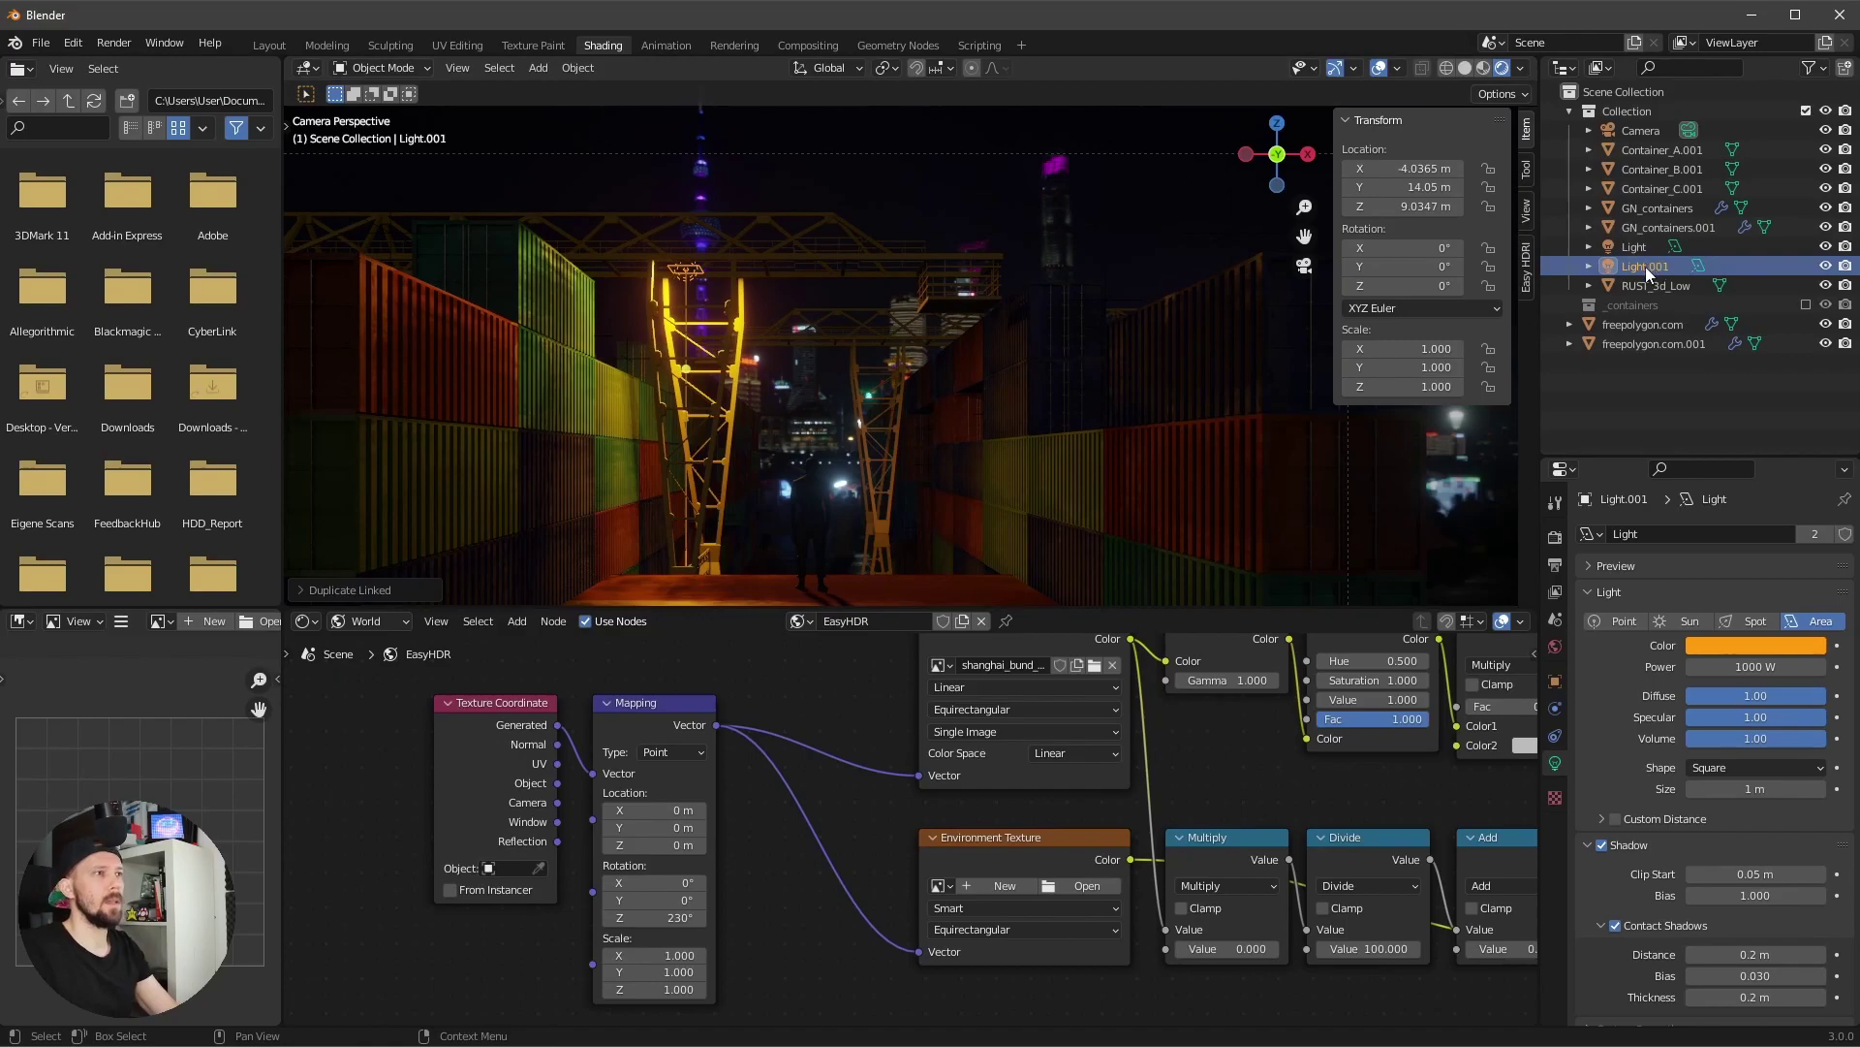
- Try a magenta colour with hue about 0.809 on the original area light and cancel the change
left_click(1635, 246)
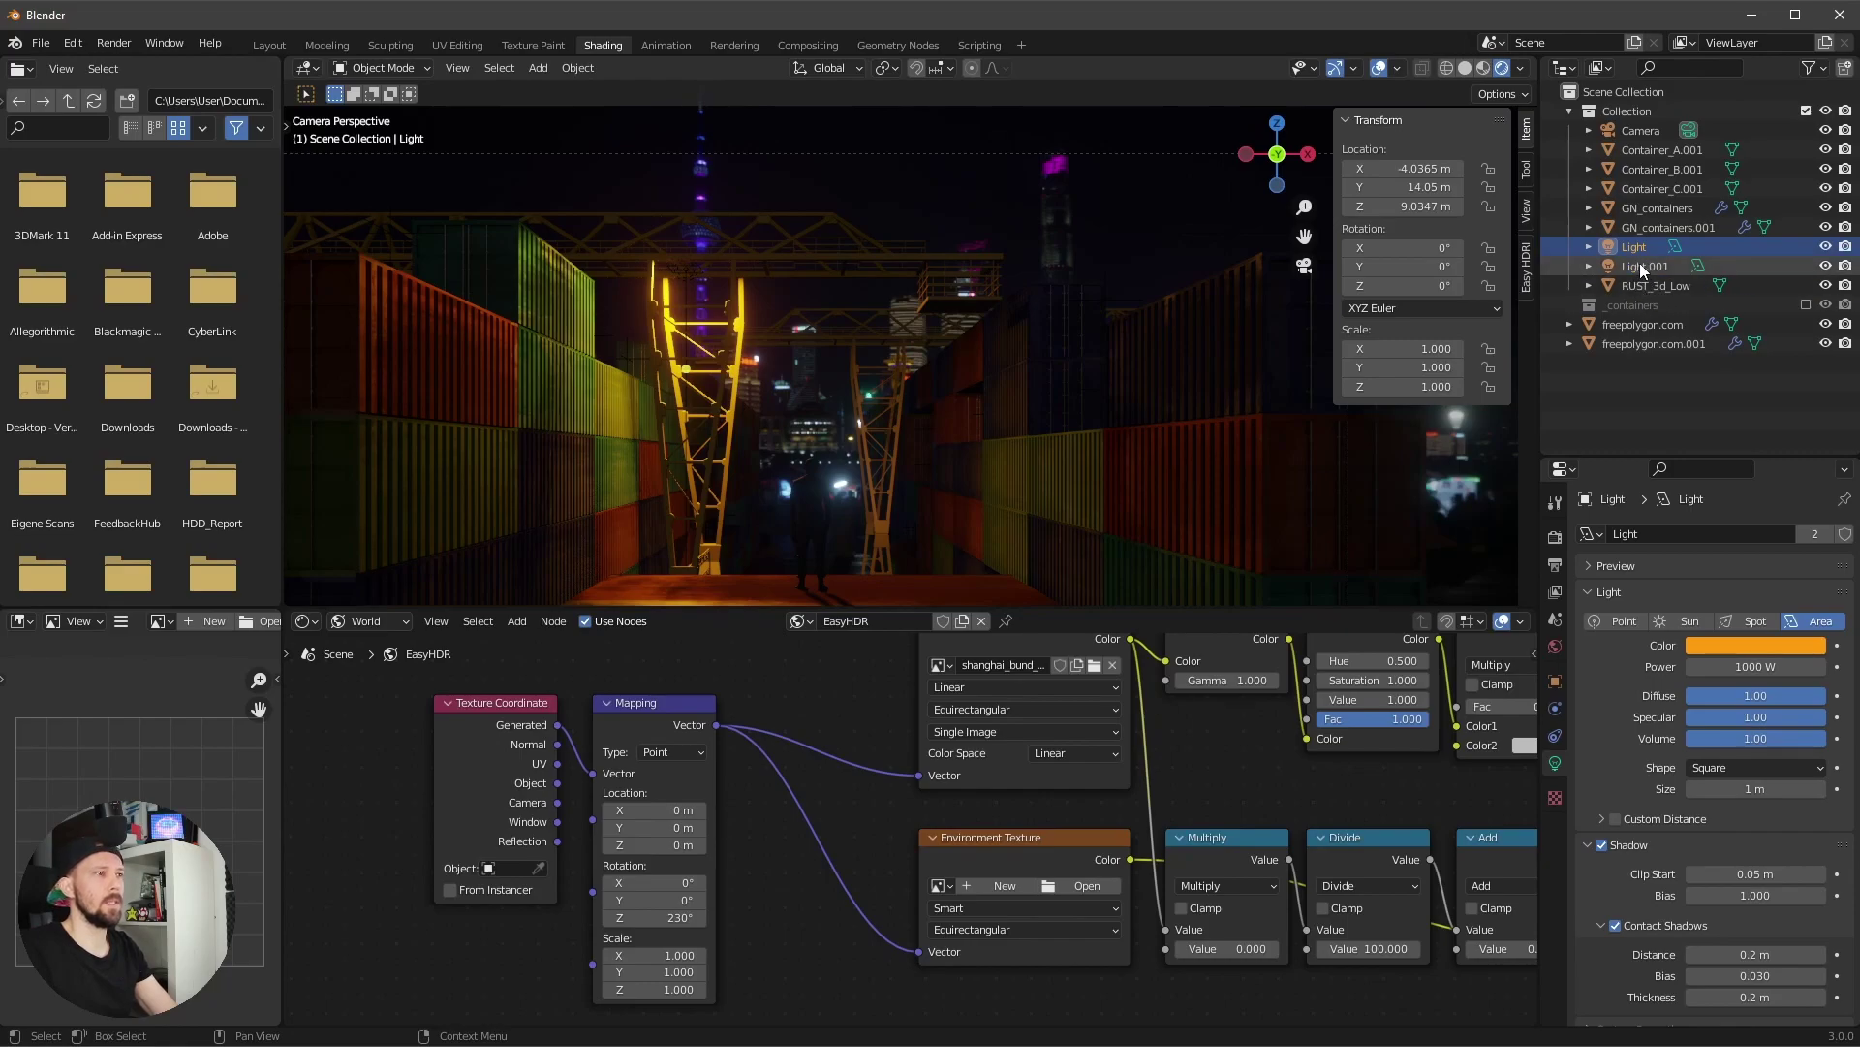
left_click(1725, 642)
left_click_drag(1723, 479, 1734, 529)
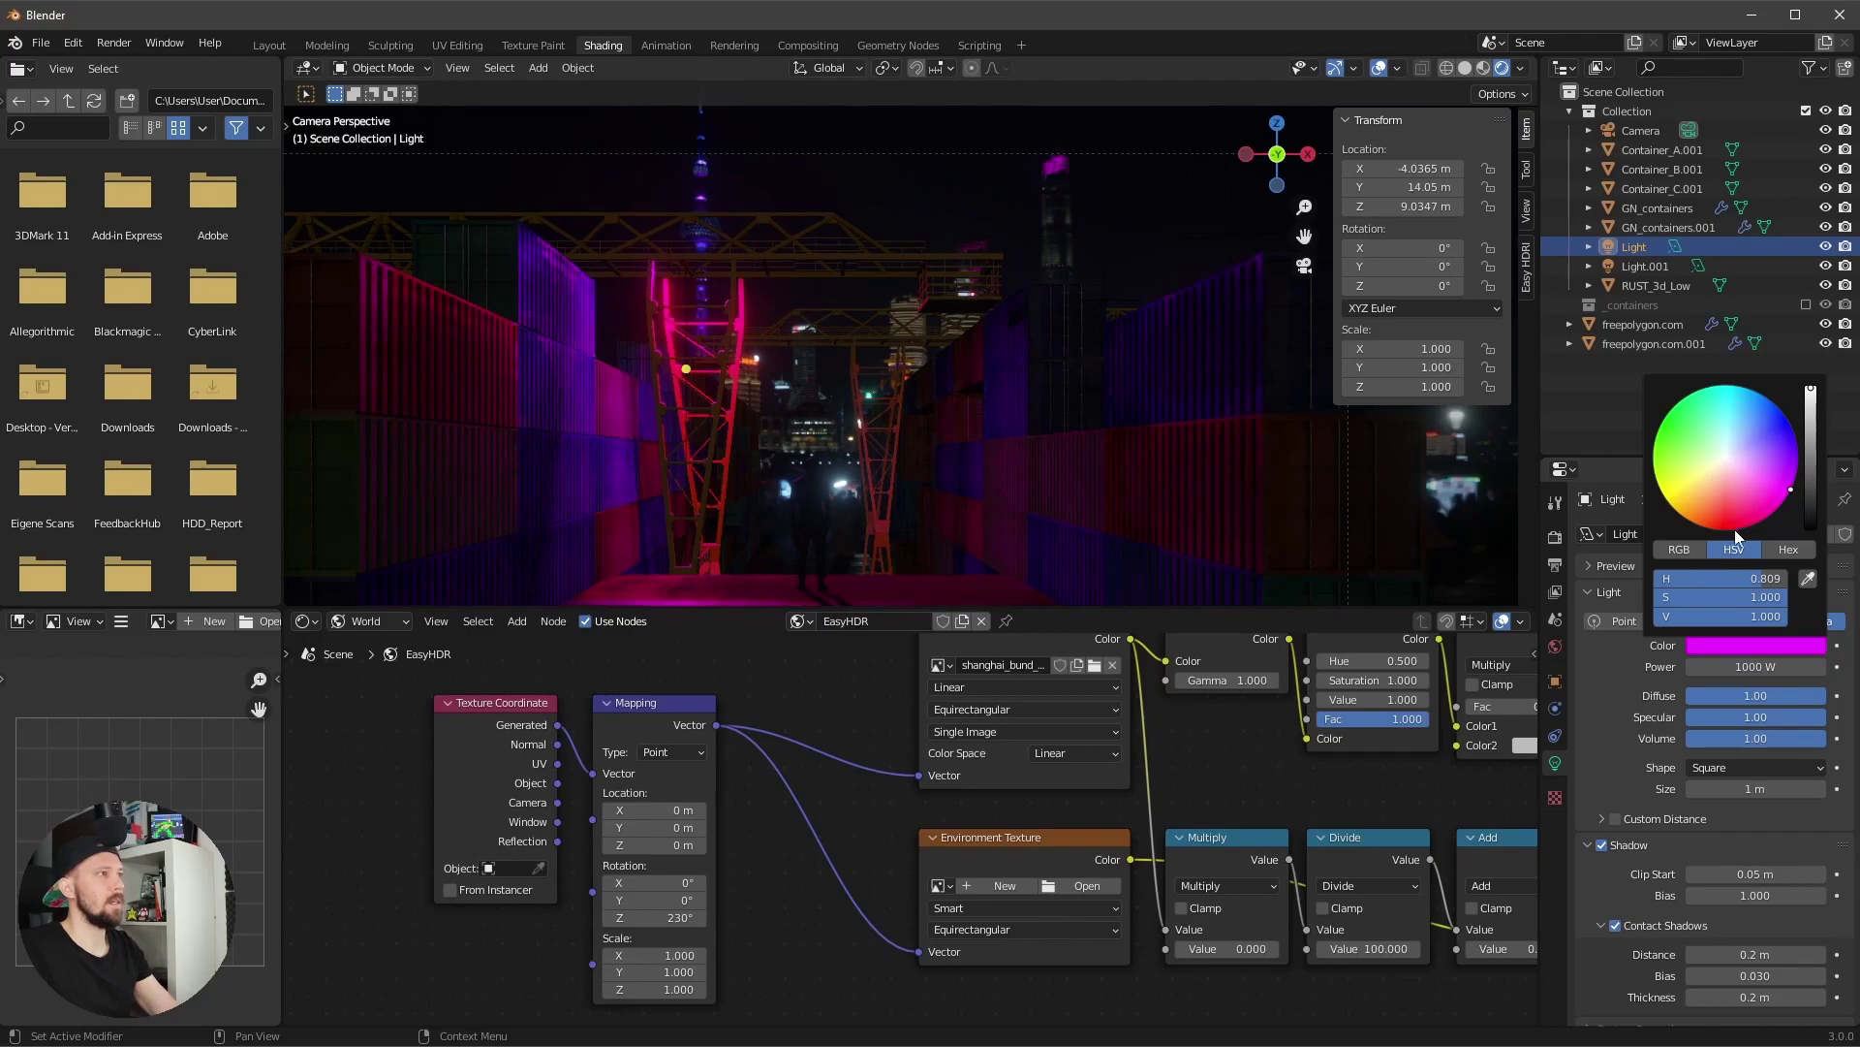
key("Escape")
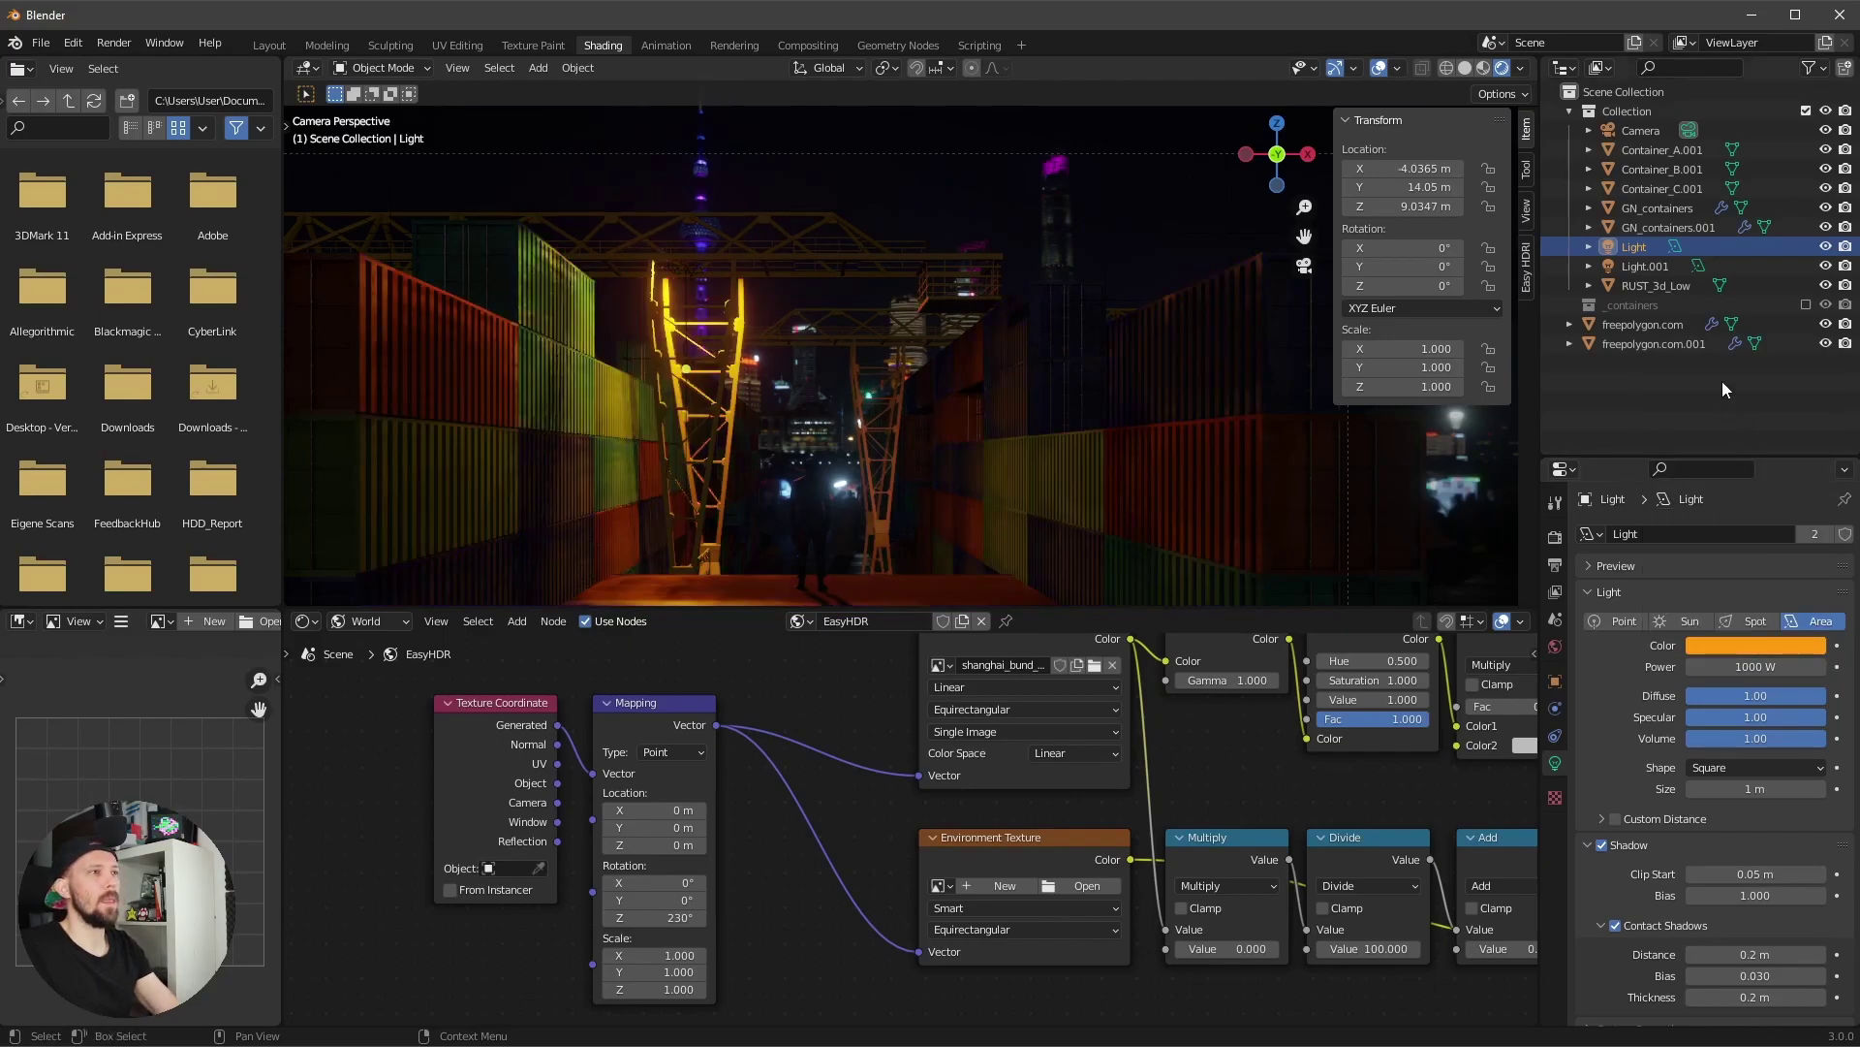
- Move the linked light copy along the X axis to about 3.56 m
left_click(1647, 266)
key("g")
key("x")
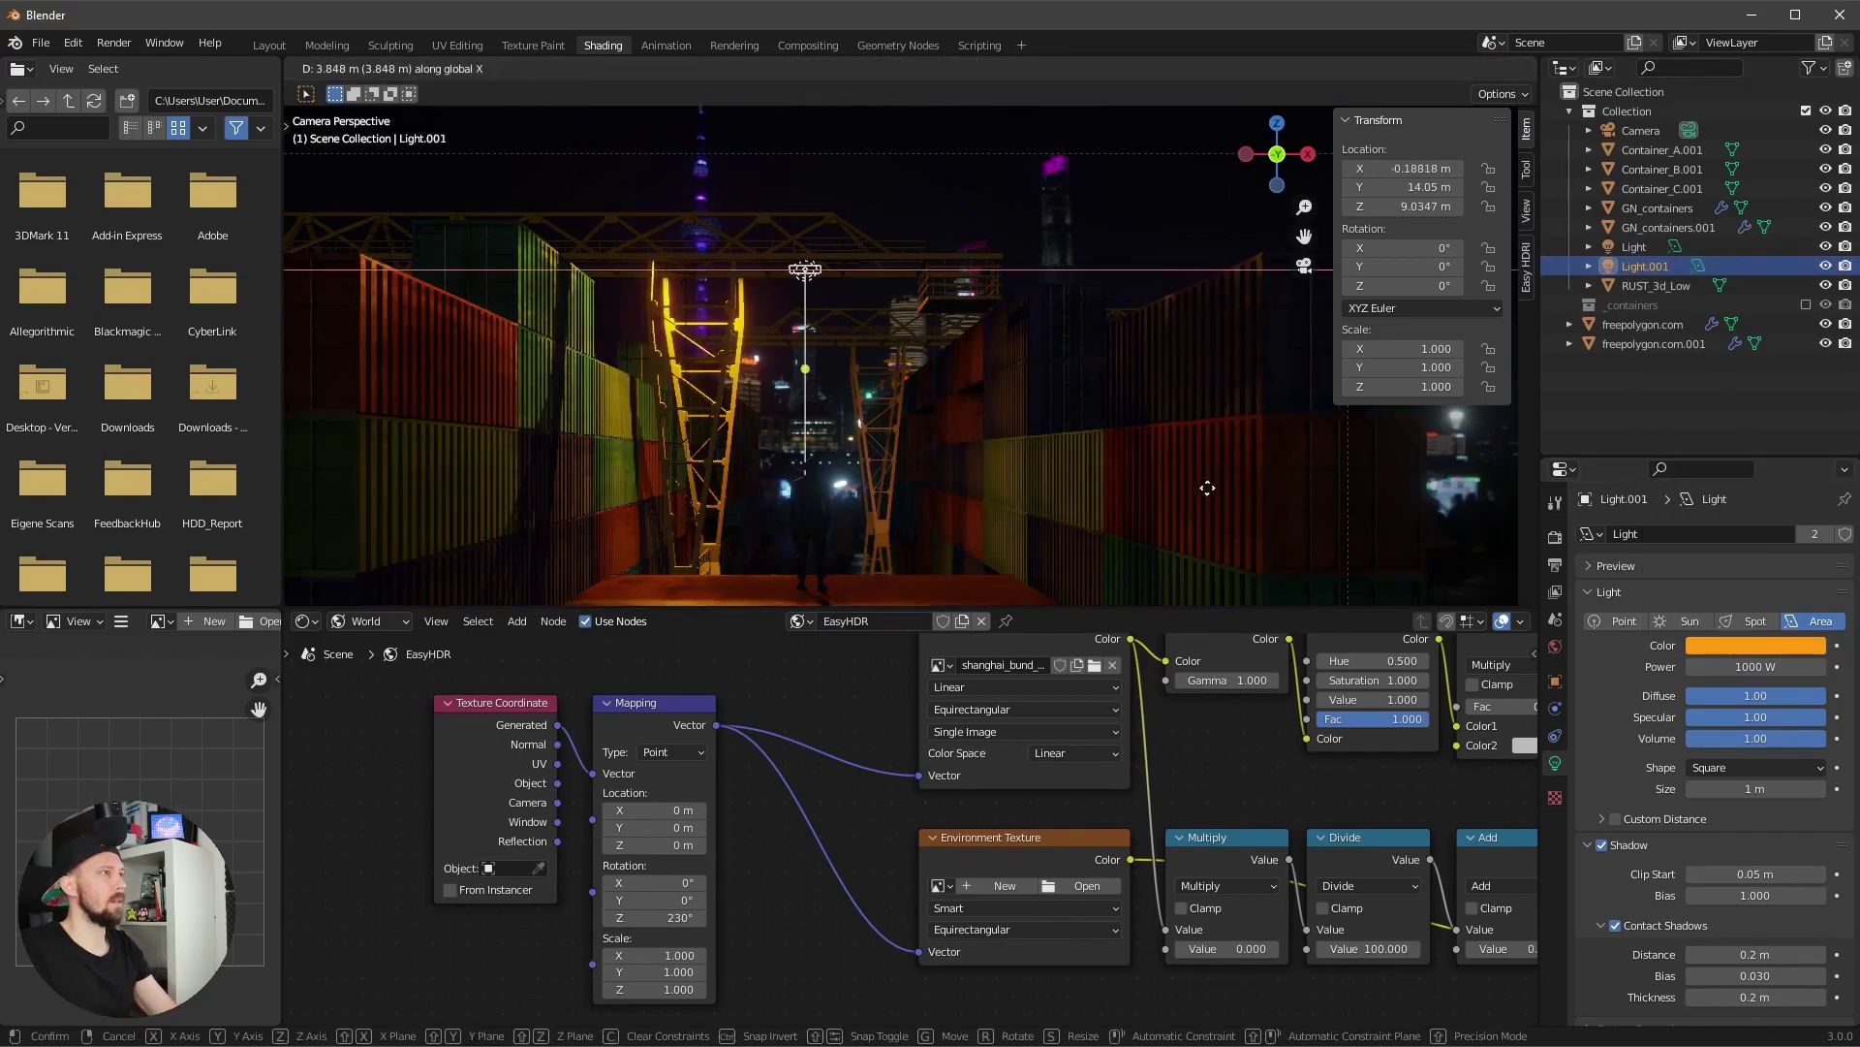
left_click(1312, 482)
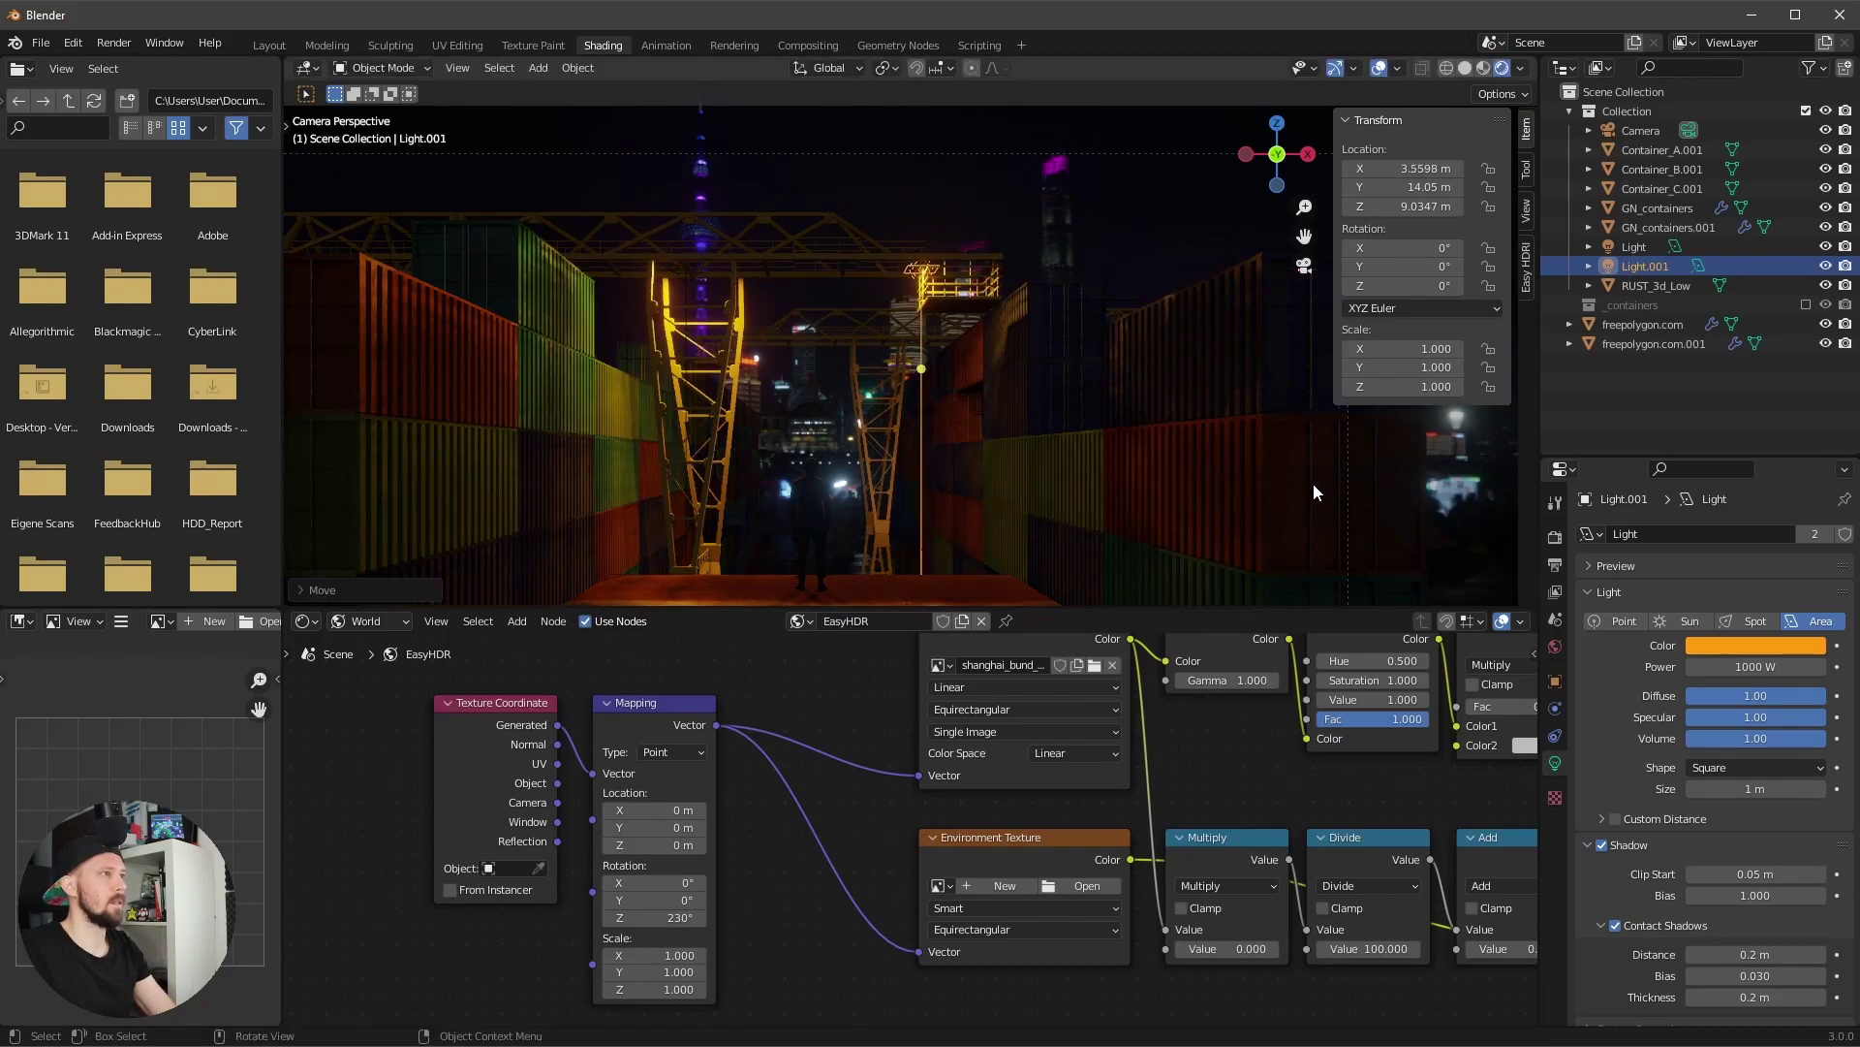
- In the top view, move the linked light copy along the Y axis to the rear crane, at about 29.44 m
middle_click_drag(1312, 483, 1173, 446)
key("KP_7")
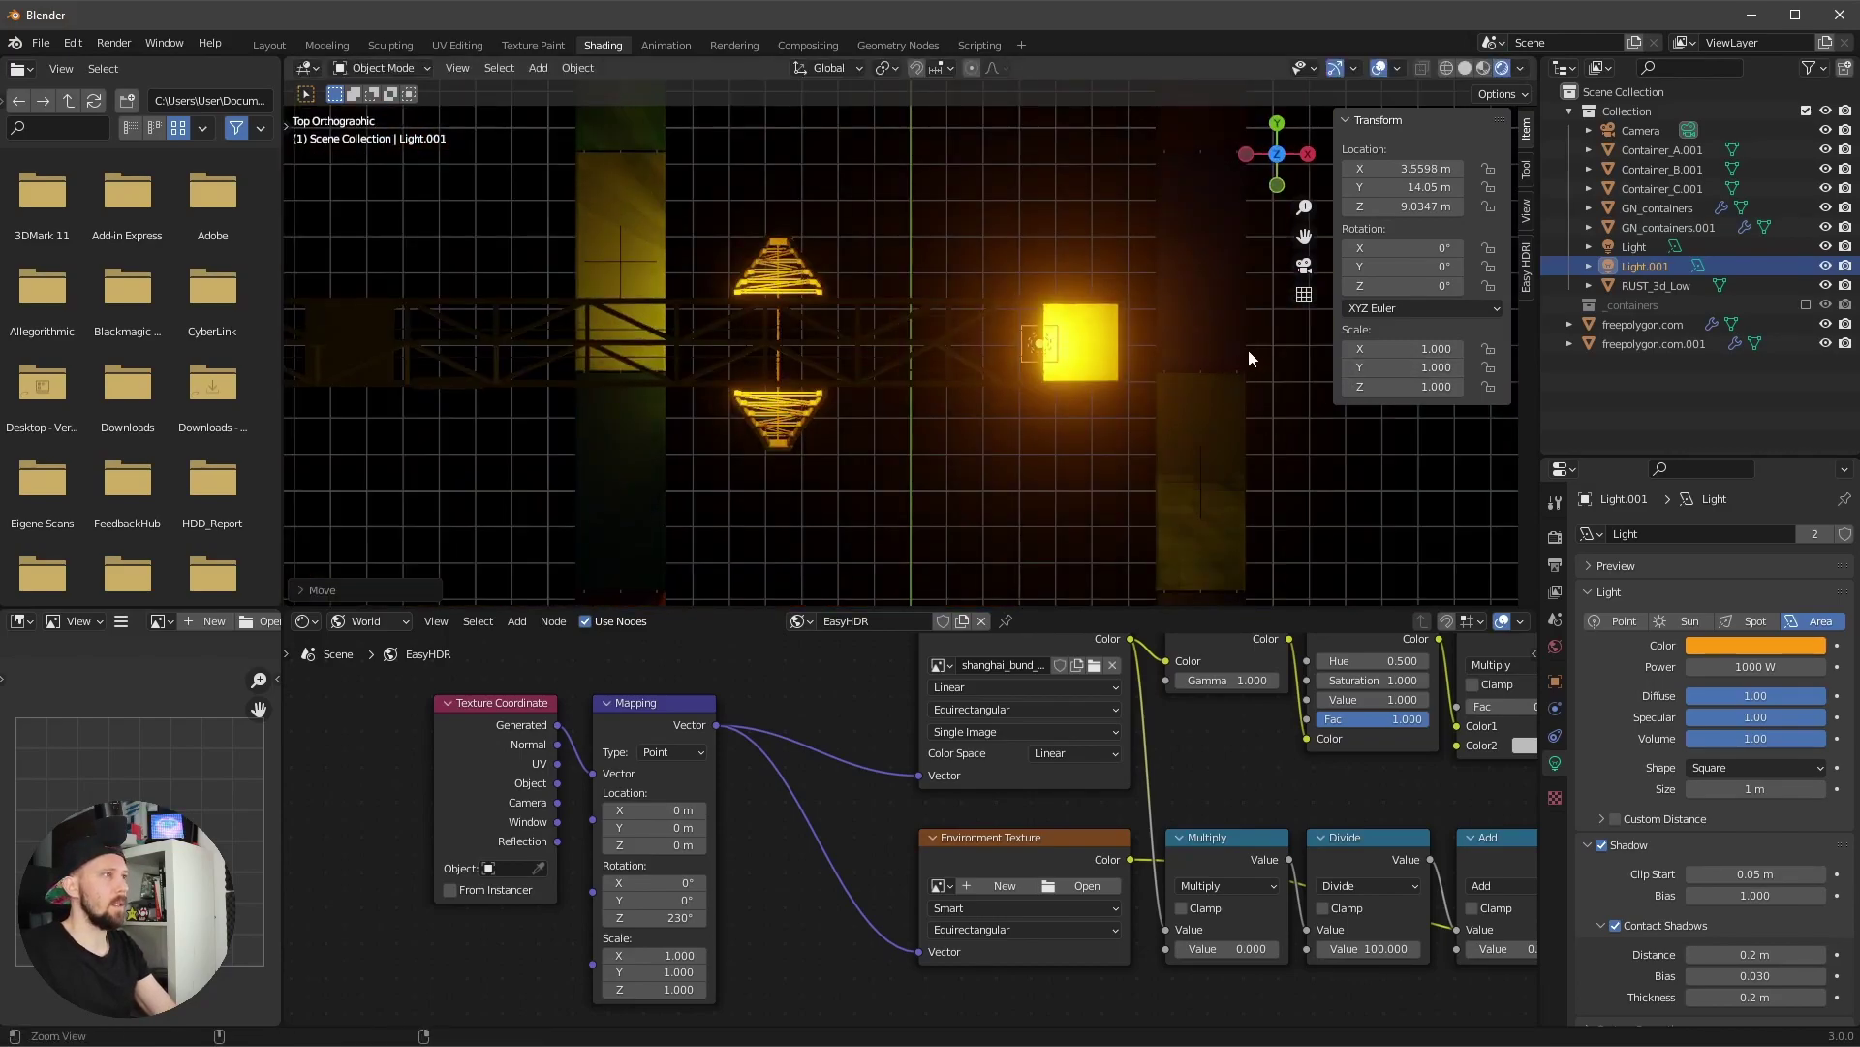
middle_click_drag(1248, 349, 1075, 469, "shift")
key("g")
key("y")
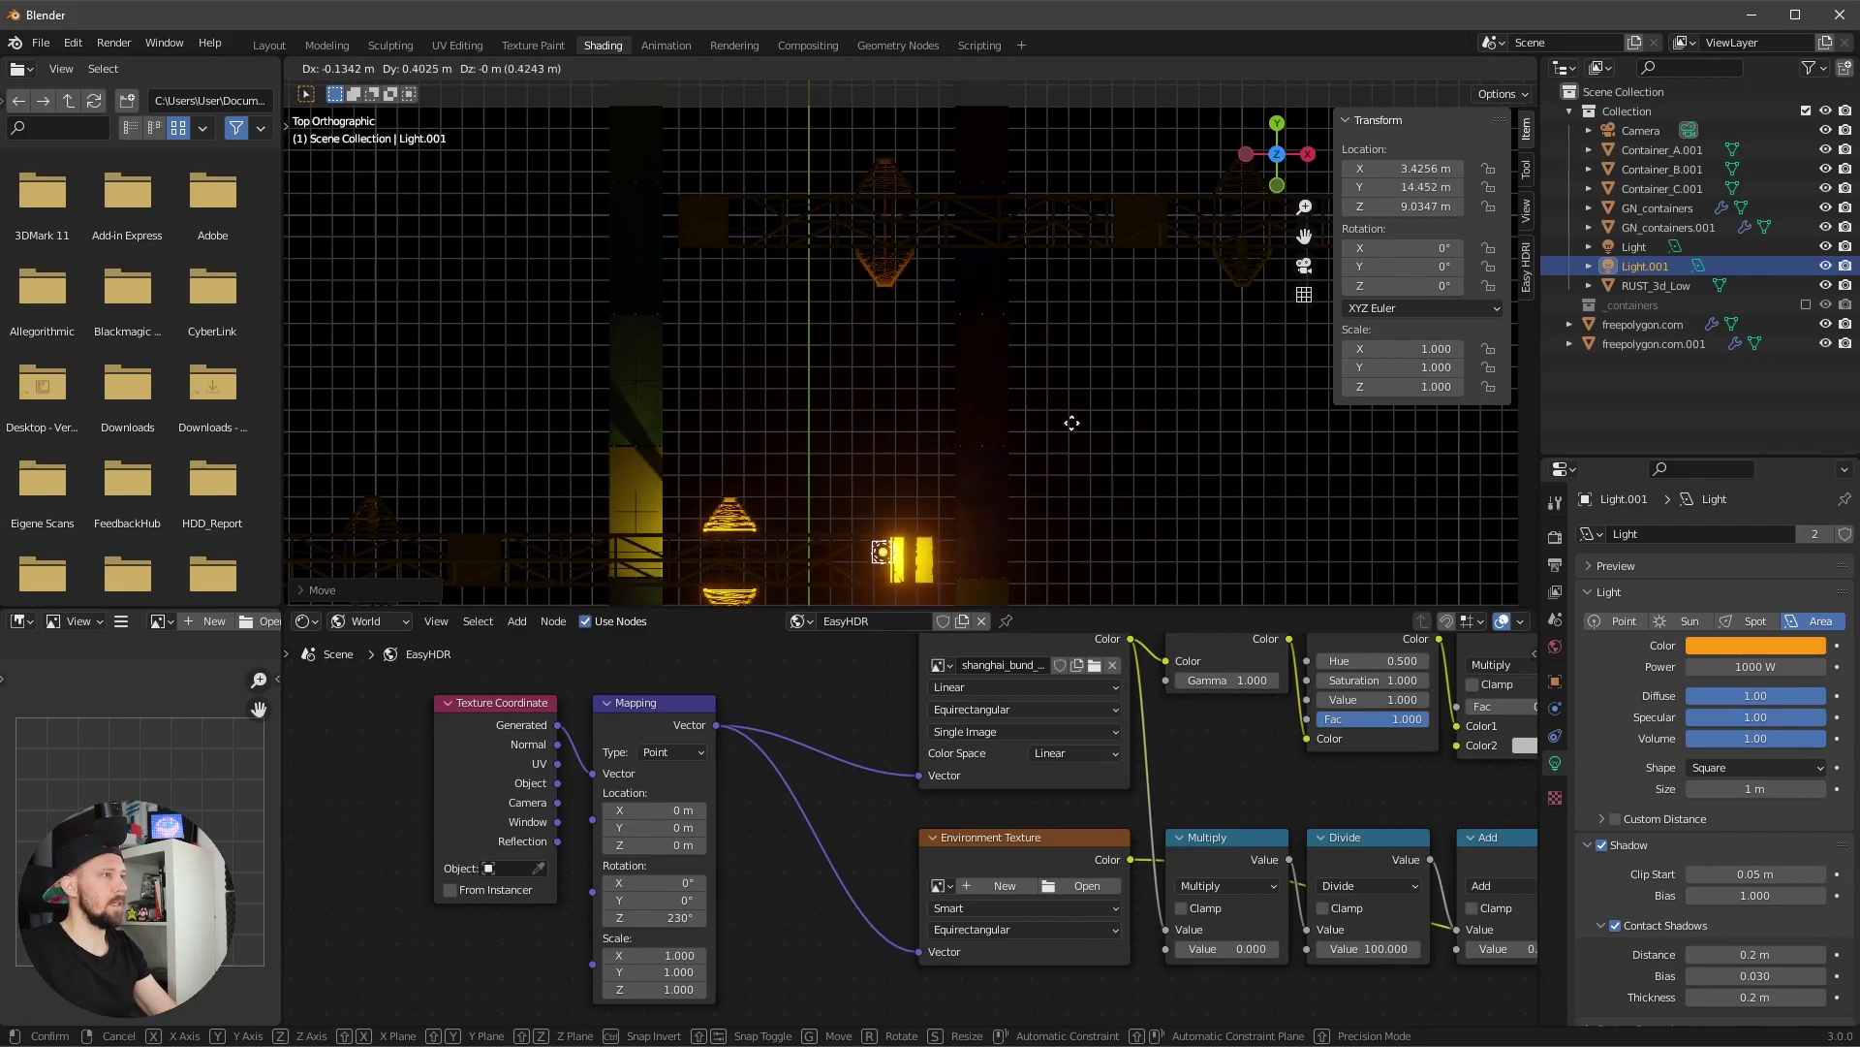
left_click(1083, 129)
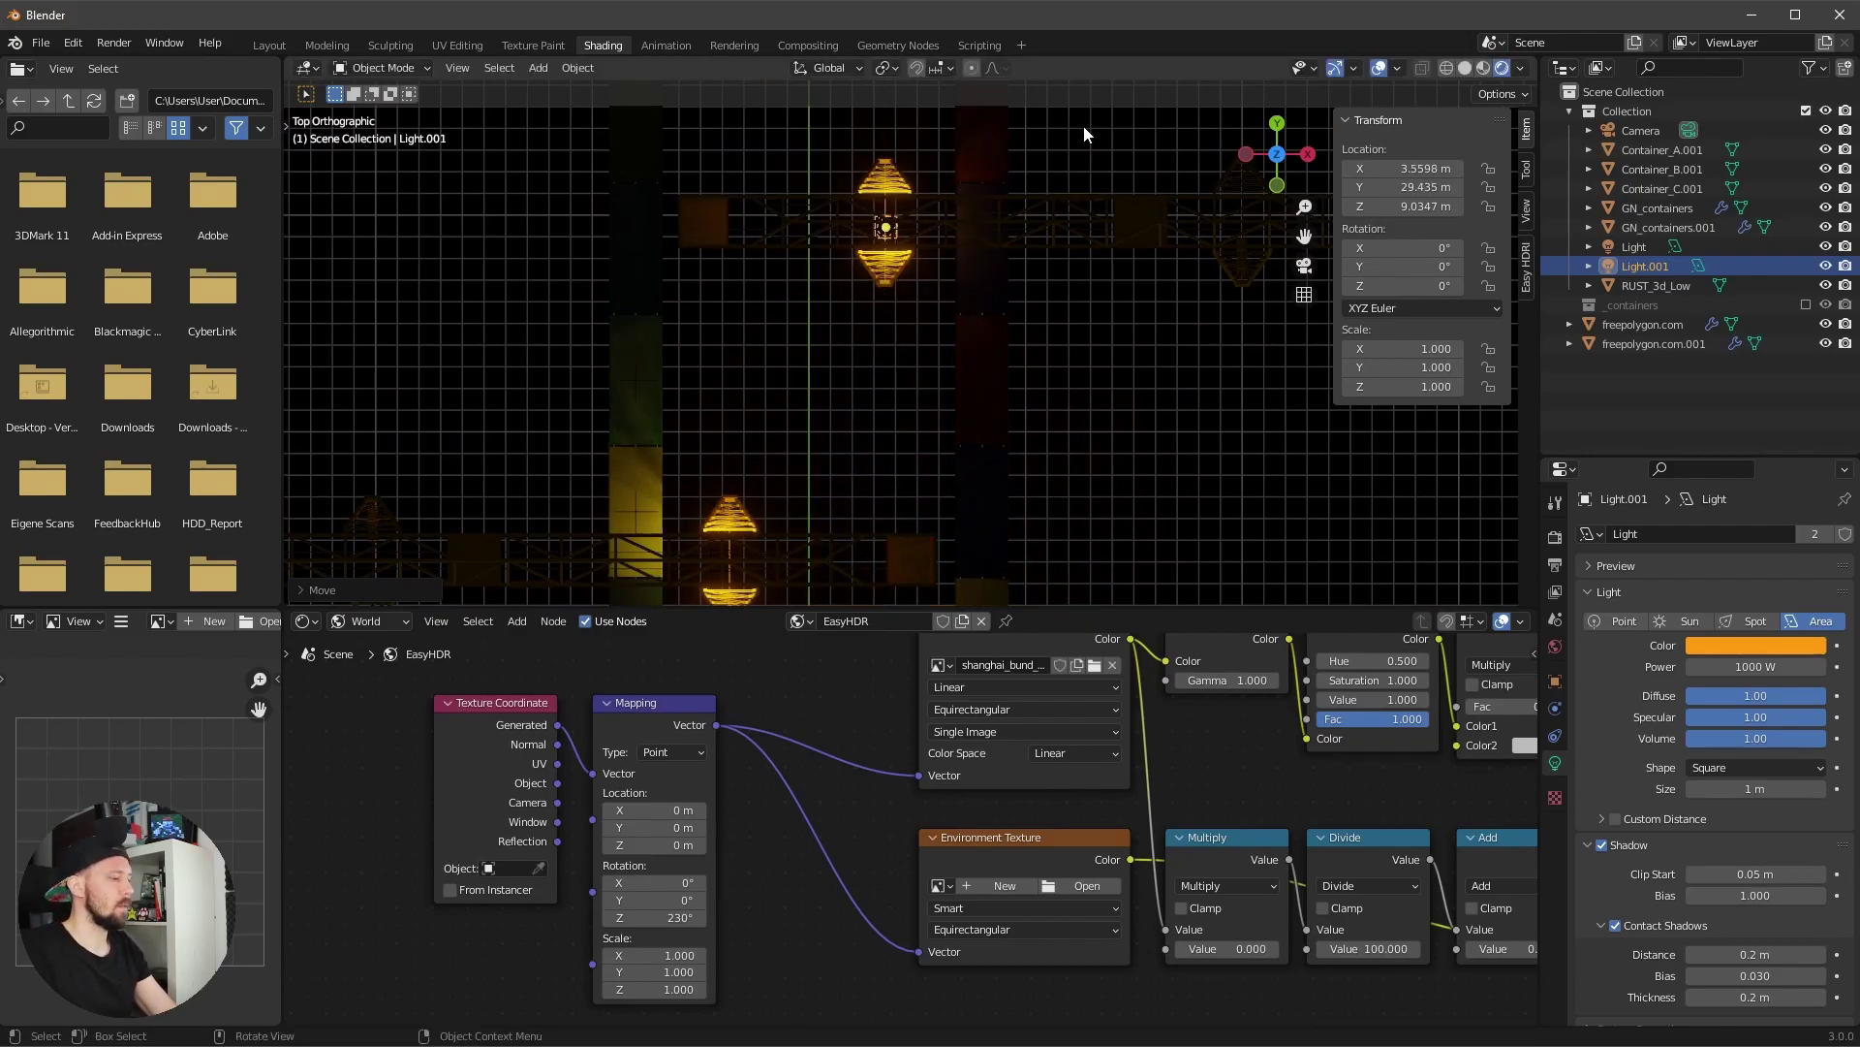
- Reposition the linked light copy under the rear crane's girder, at about X 3.83 m, Y 29.75 m
key("g")
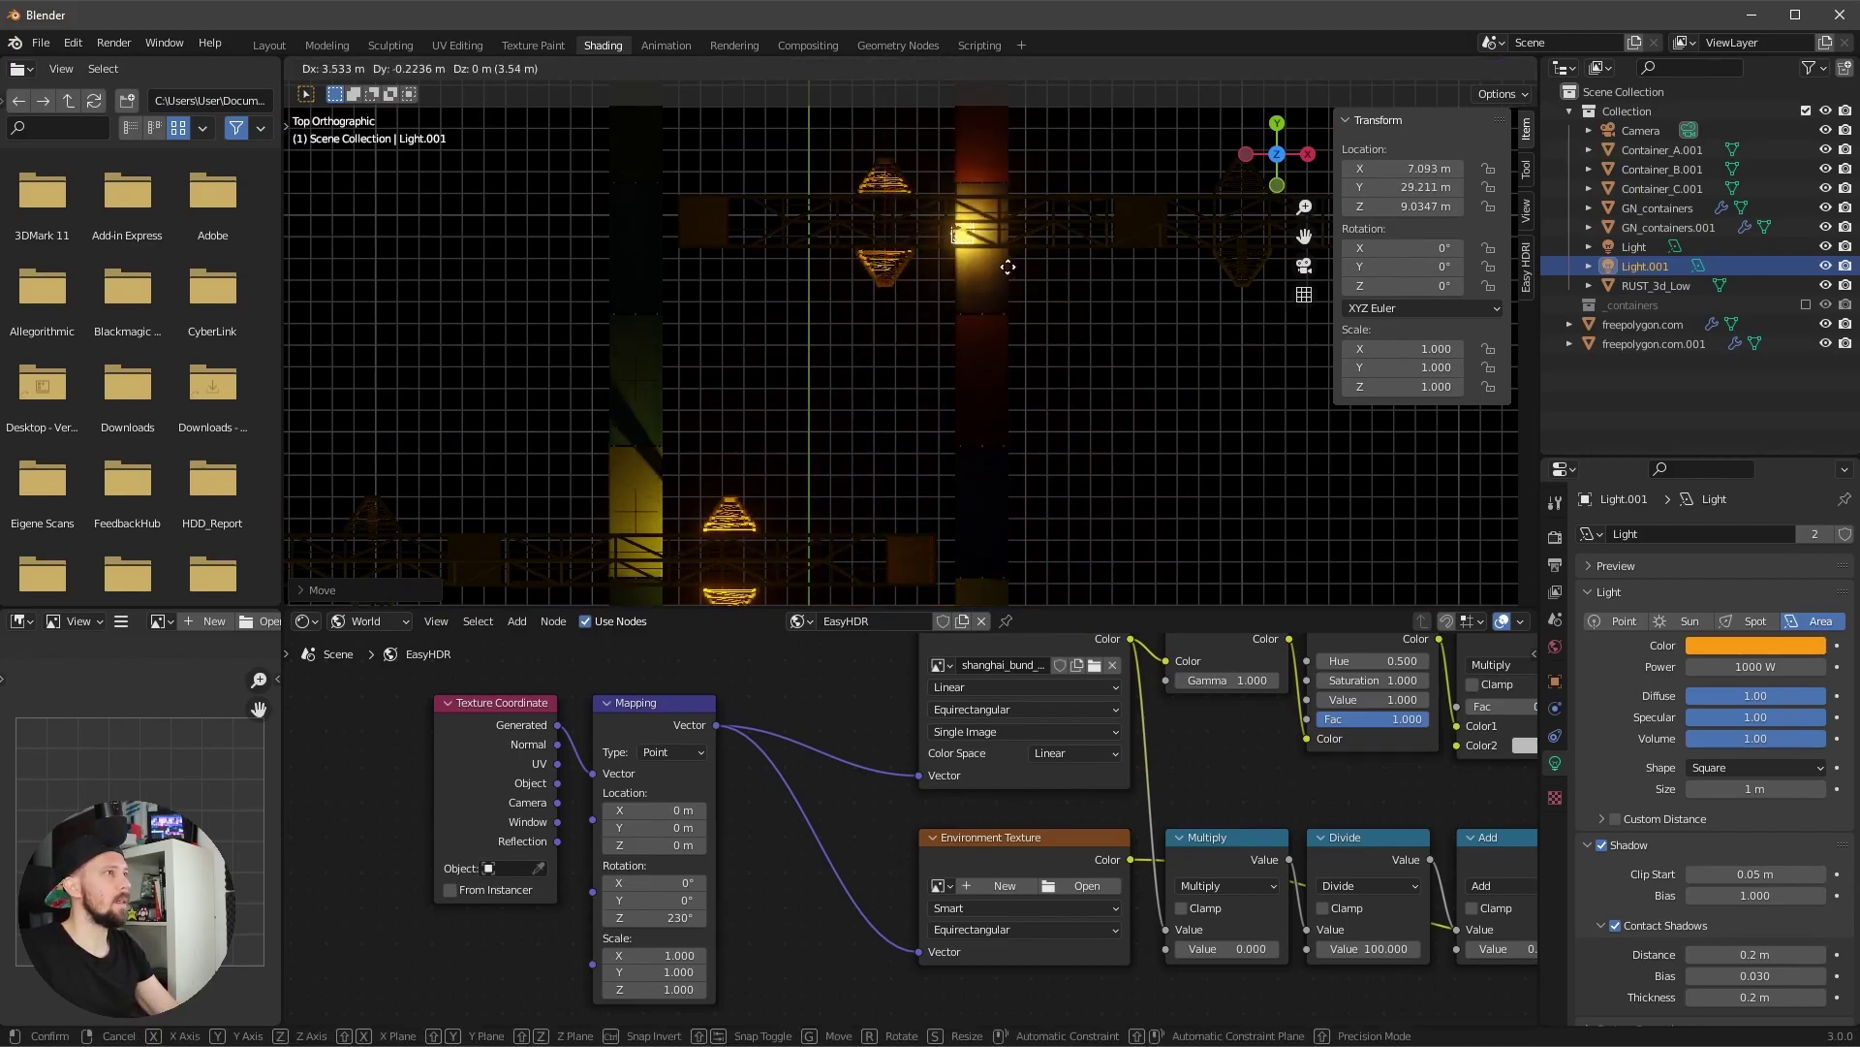
left_click(995, 270)
middle_click_drag(995, 271, 933, 248)
scroll(924, 369, "up", 2)
key("g")
key("x")
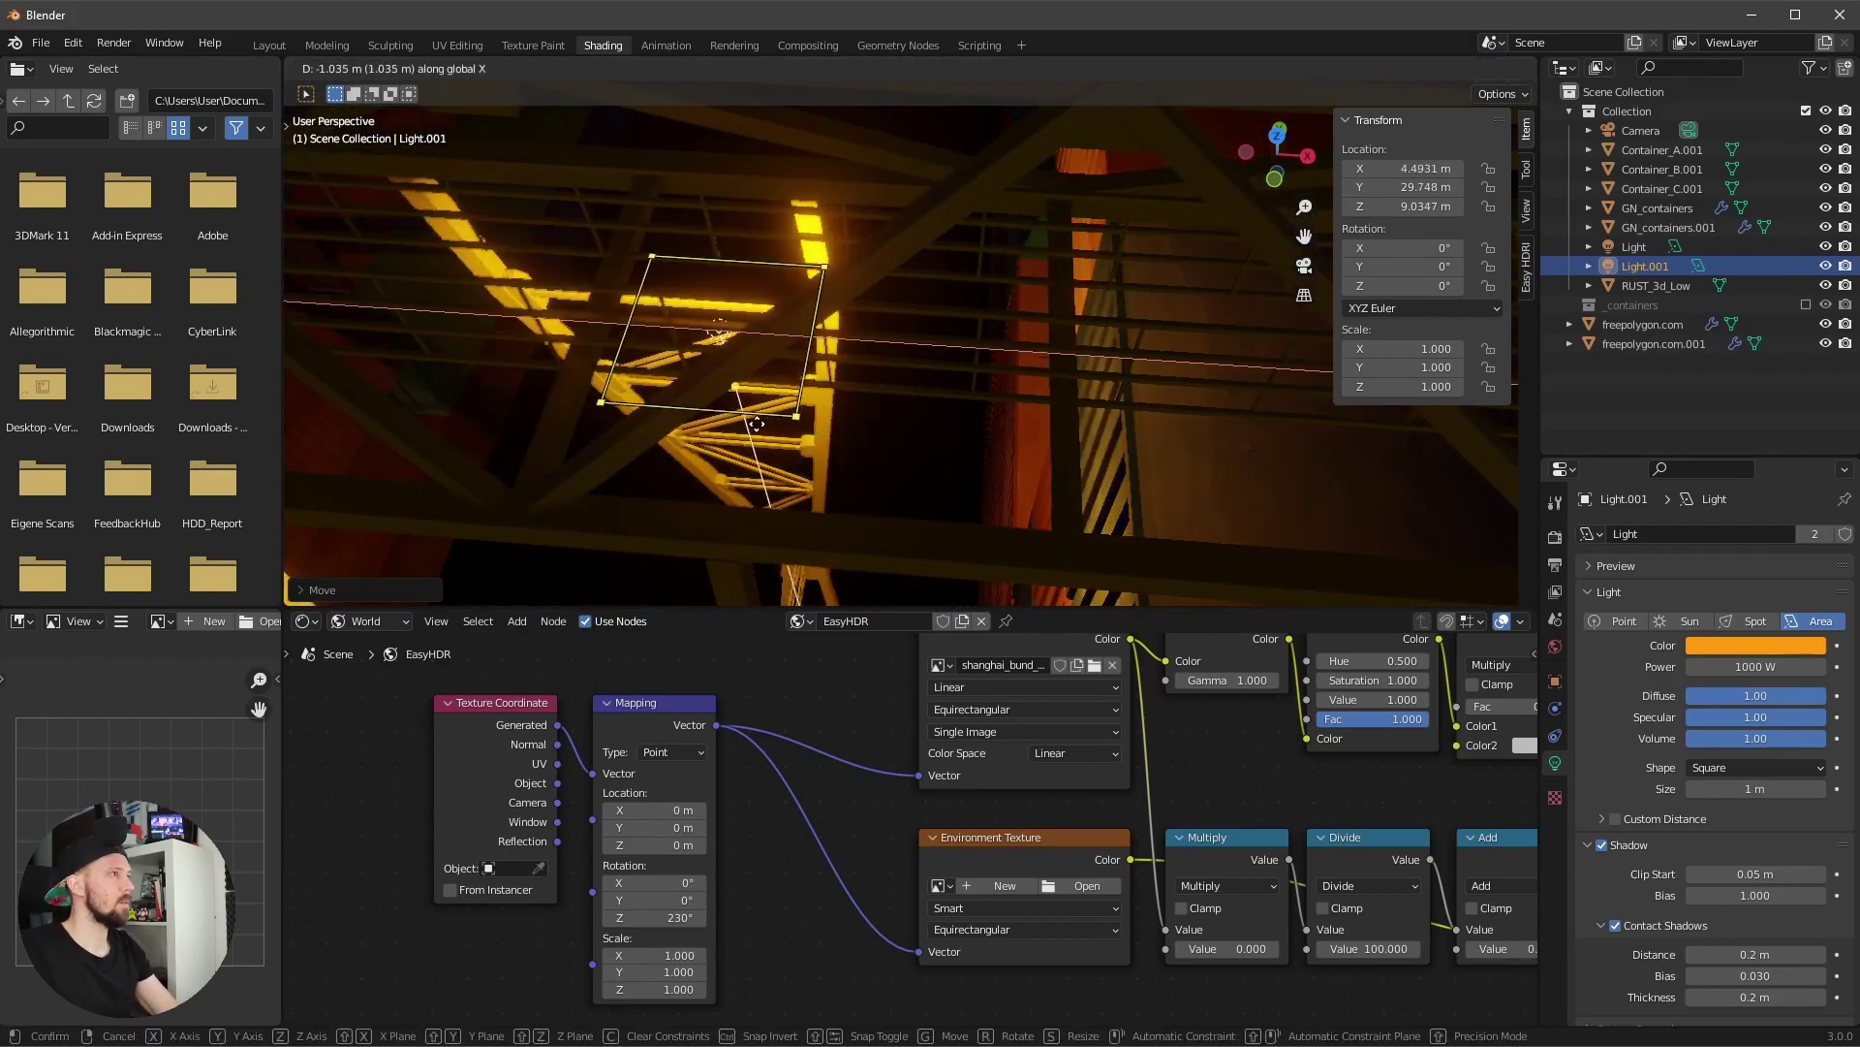
left_click(647, 418)
mouse_move(646, 418)
middle_mouse_down()
mouse_move(697, 438)
mouse_move(631, 423)
middle_mouse_up()
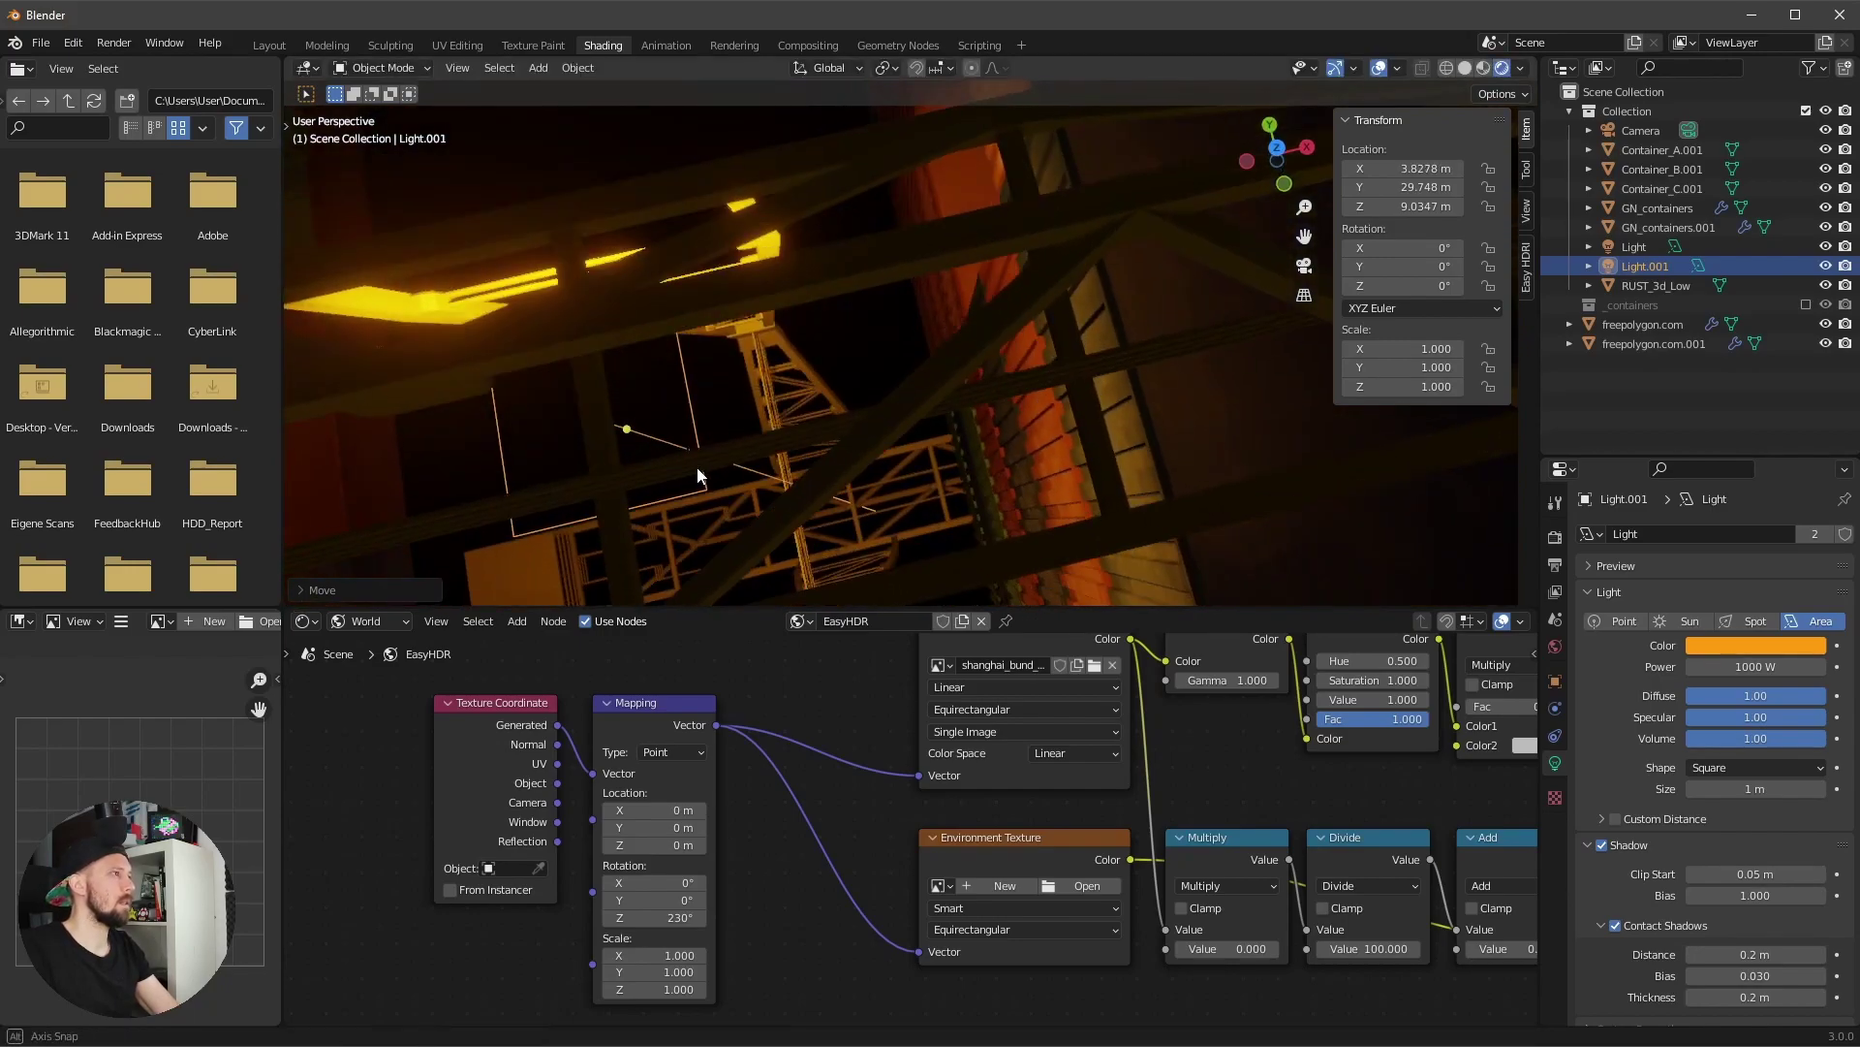
key("KP_7")
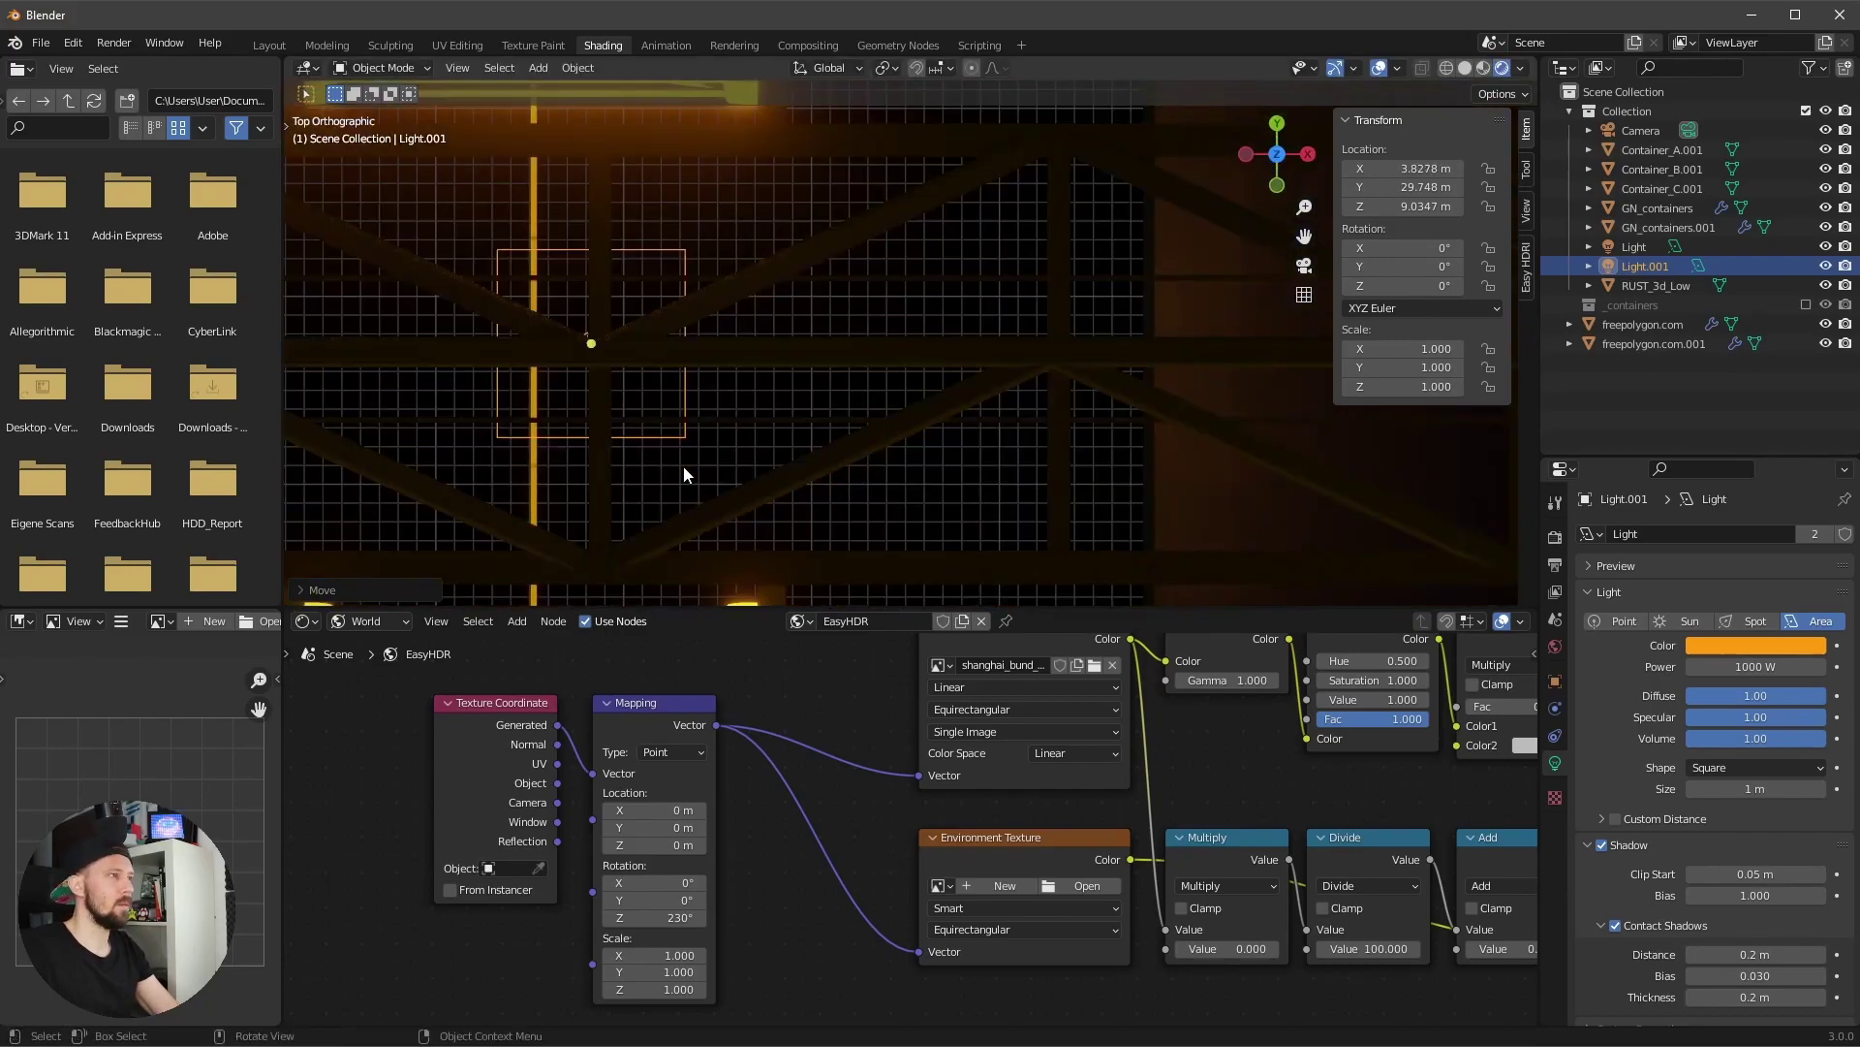
- Nudge the linked light copy at the rear crane to about X 3.88 m, Y 29.69 m and return to the camera view
key("g")
left_click(718, 405)
middle_click_drag(718, 405, 733, 199)
key("KP_0")
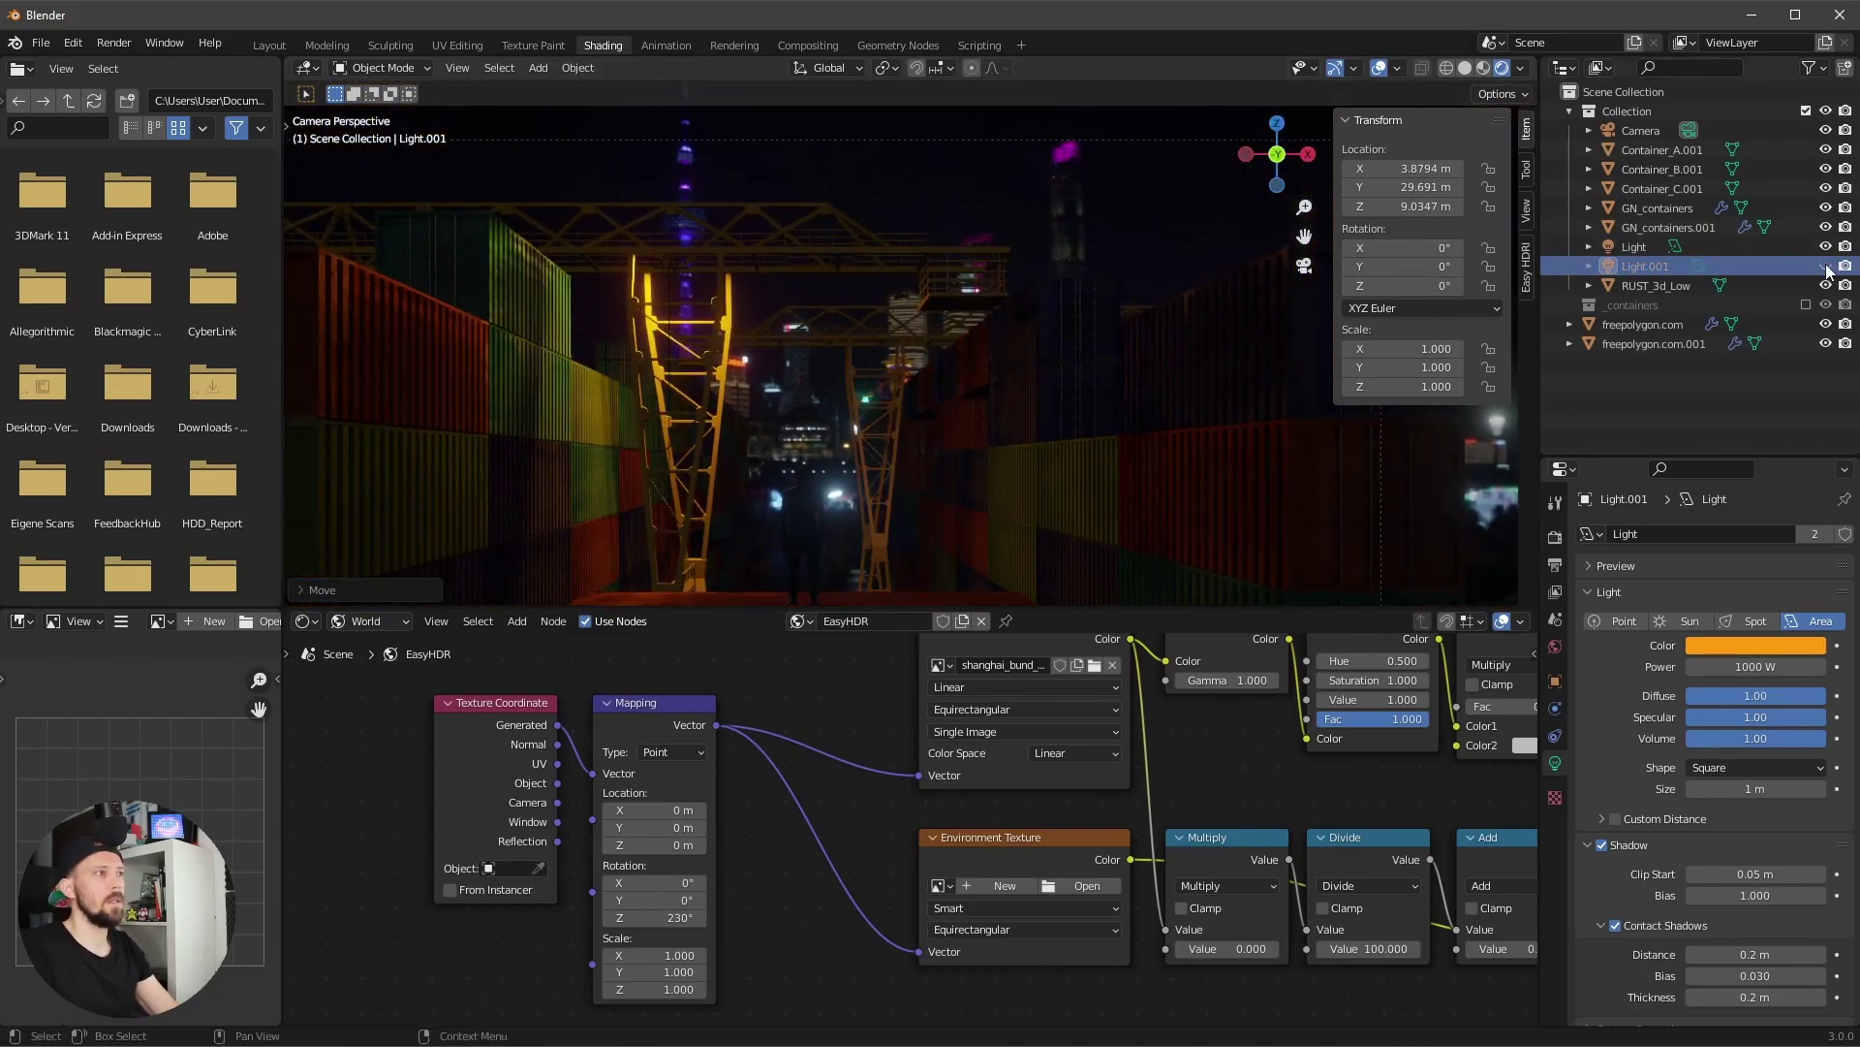
left_click(1112, 457)
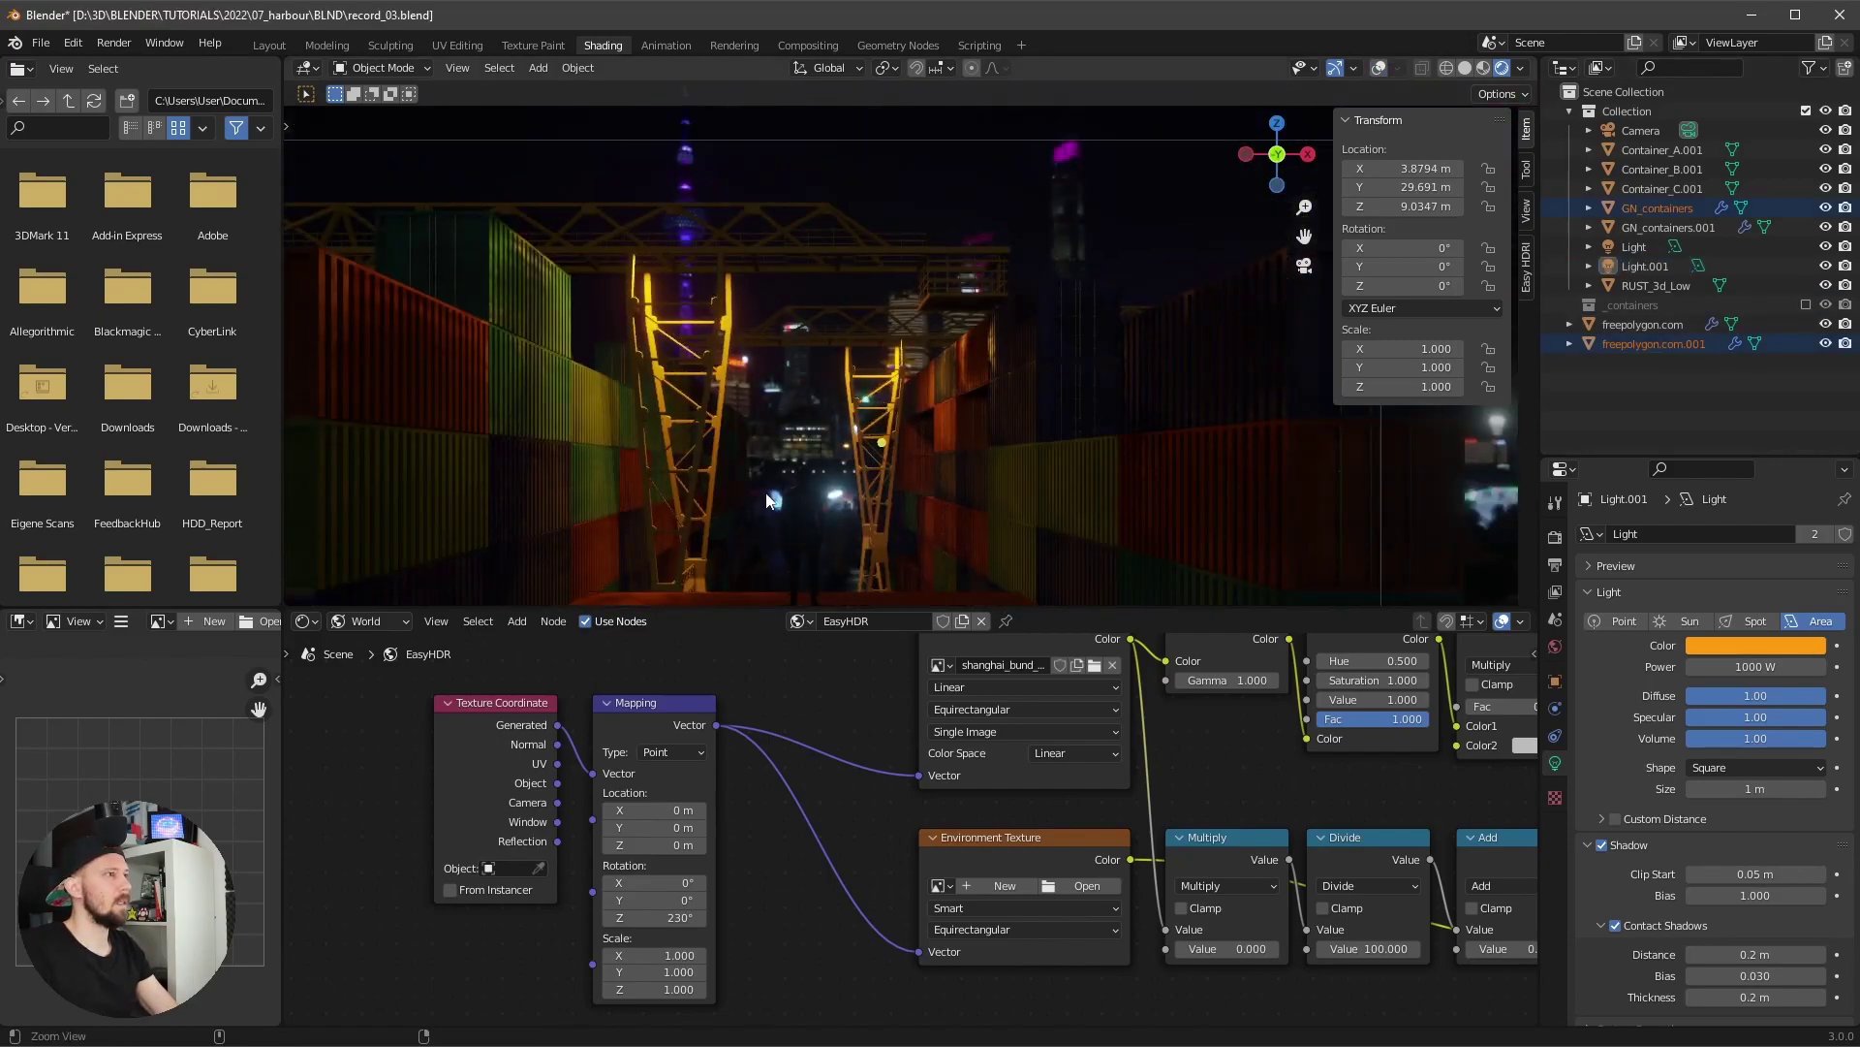
- Add a cube mesh to the scene and rename it FOG
scroll(888, 440, "down", 3)
key("shift+a")
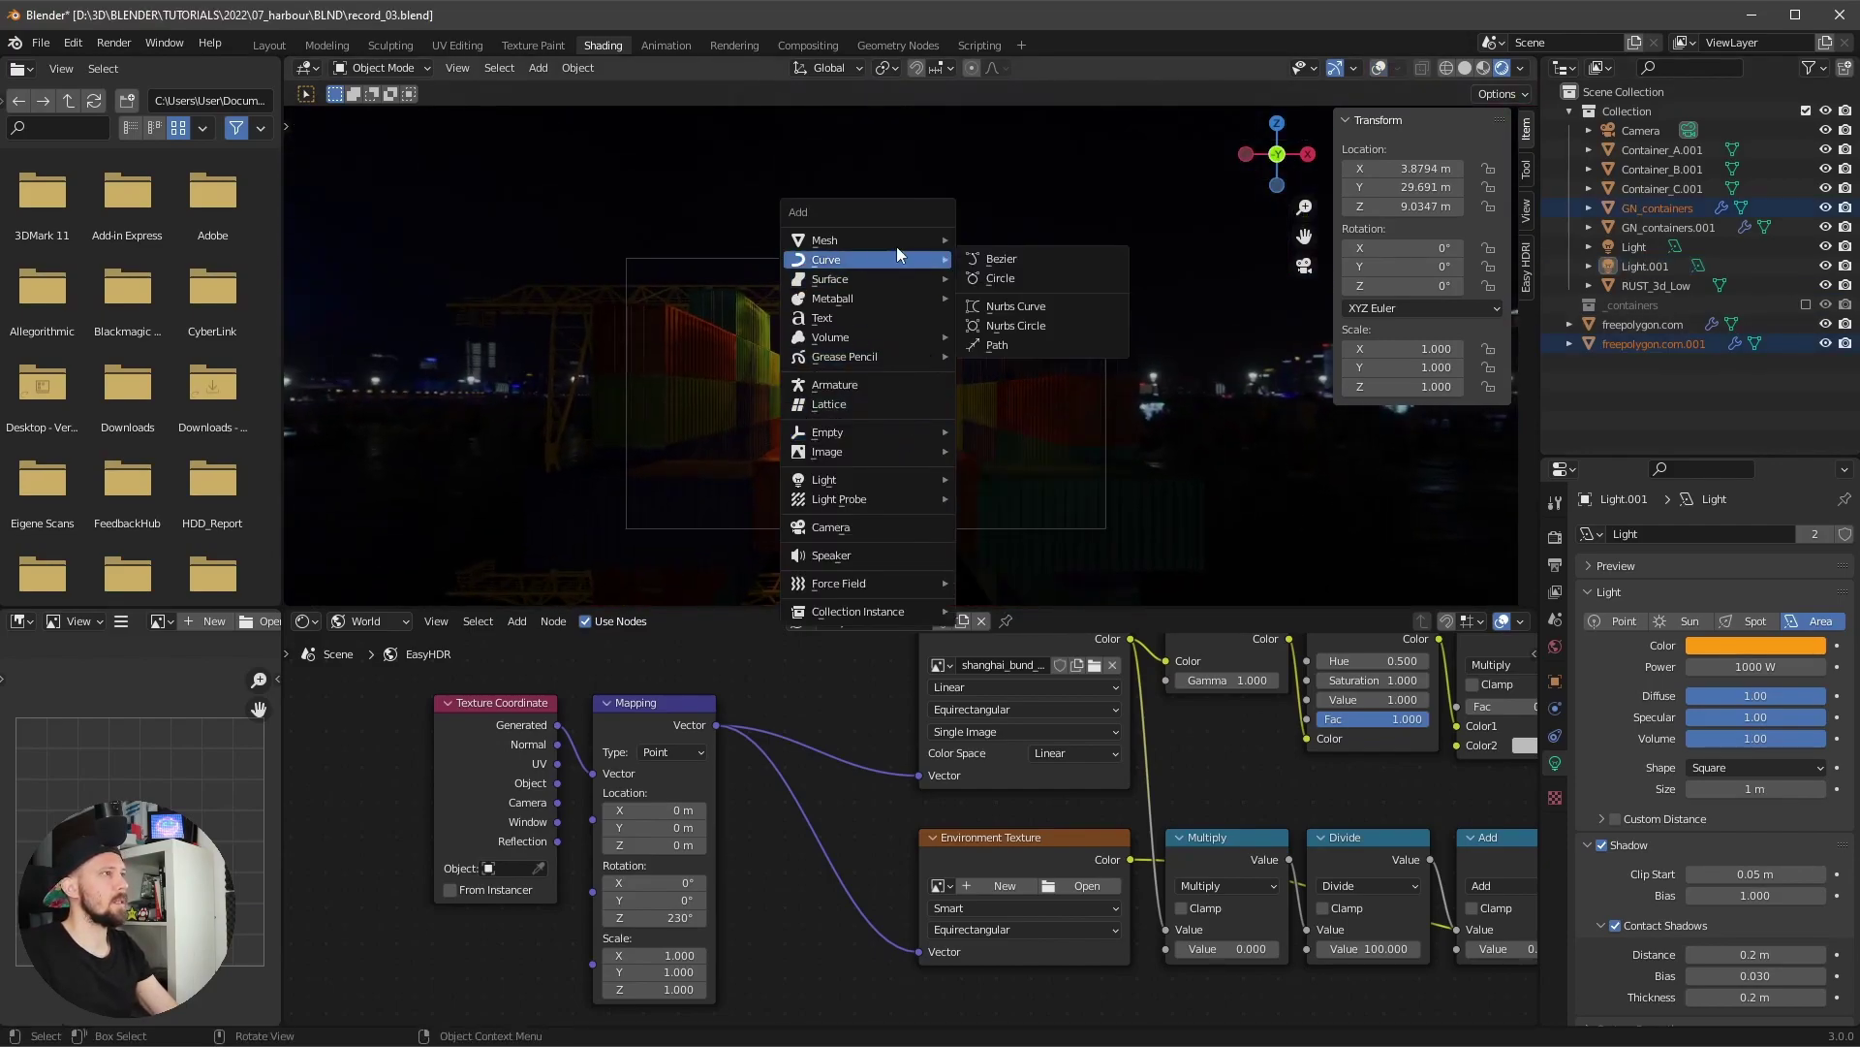
mouse_move(878, 244)
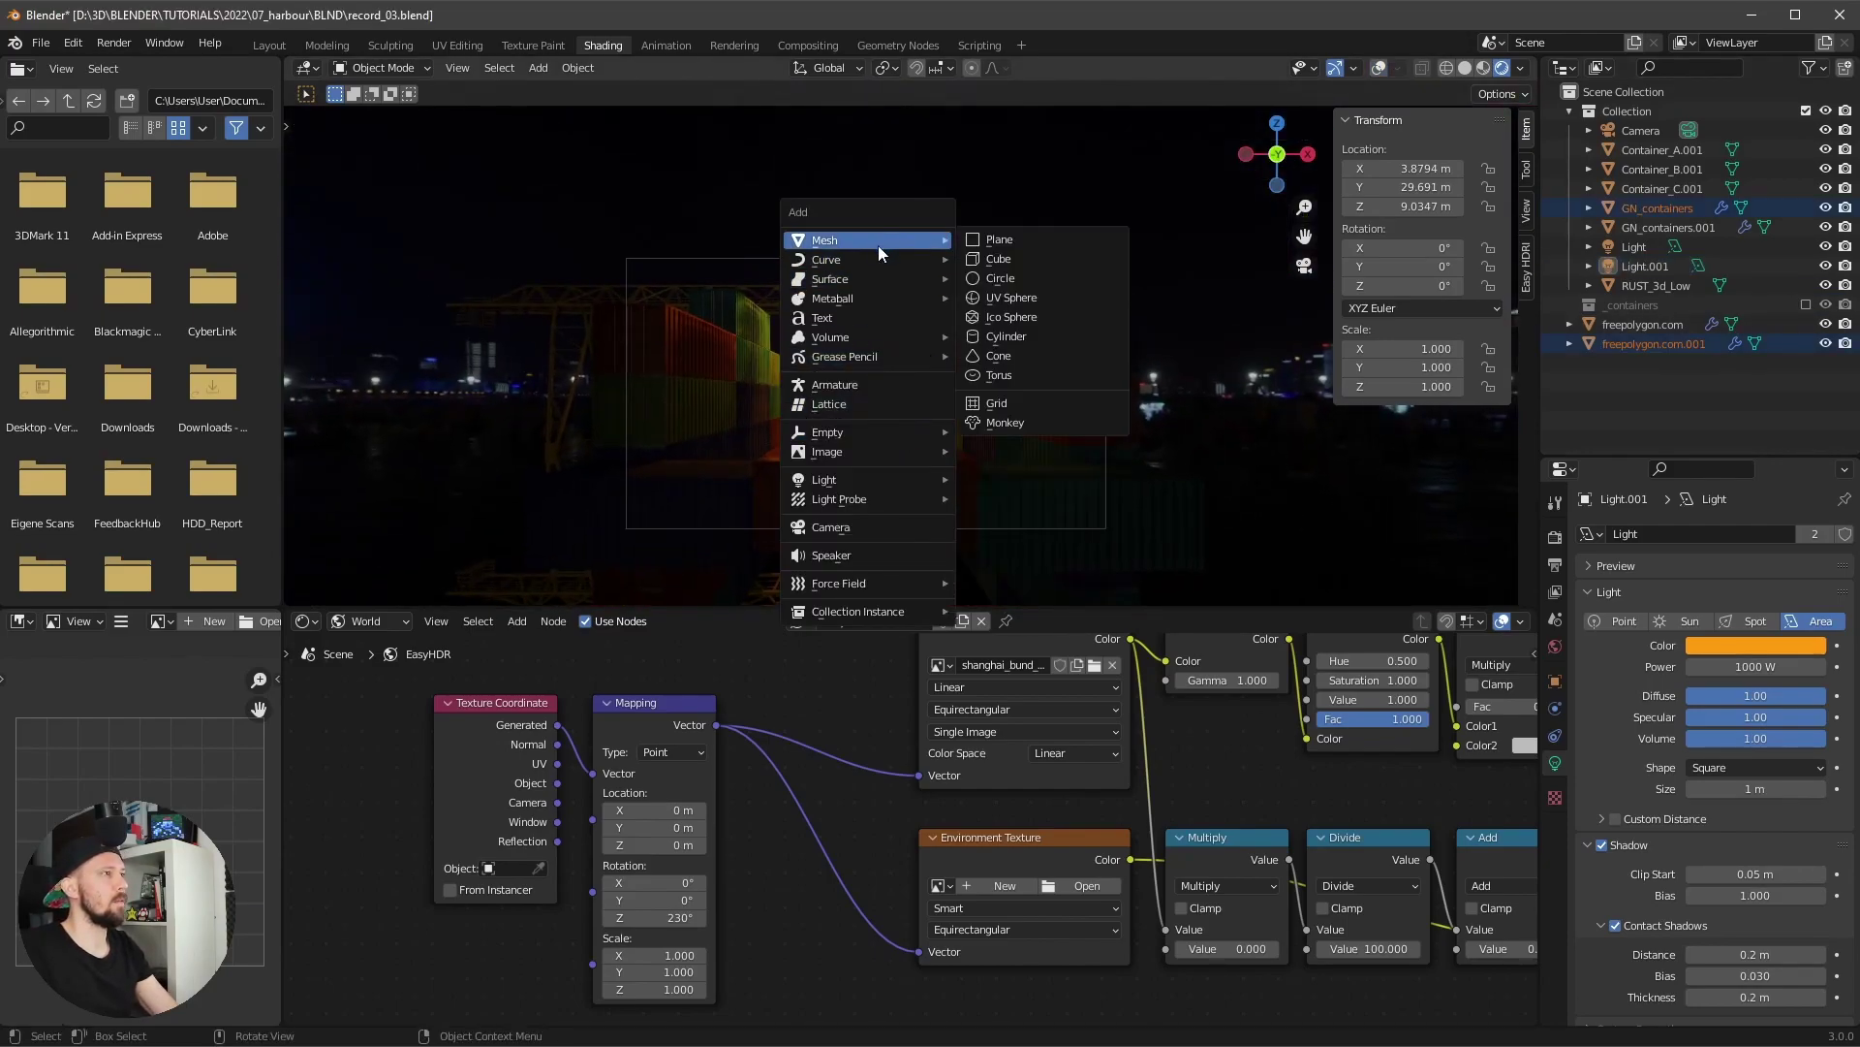
left_click(1020, 260)
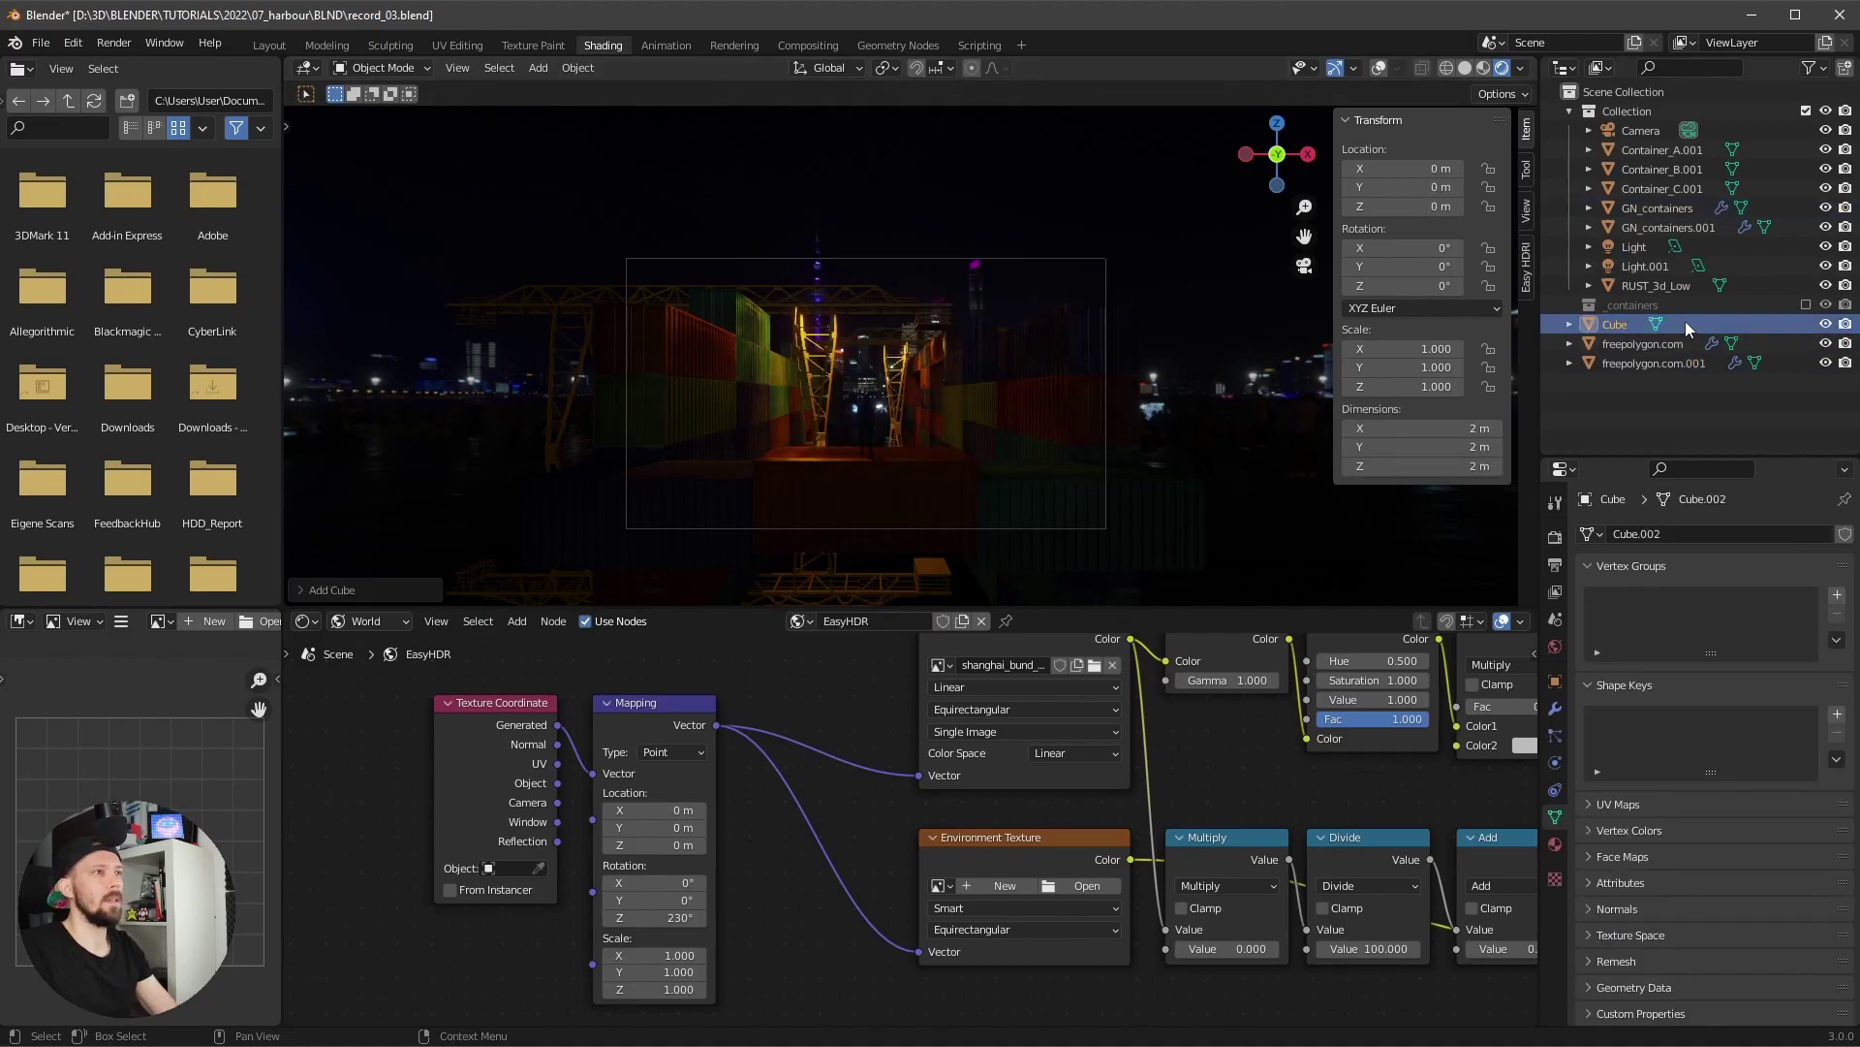
double_click(1615, 324)
type("FOG")
key("Return")
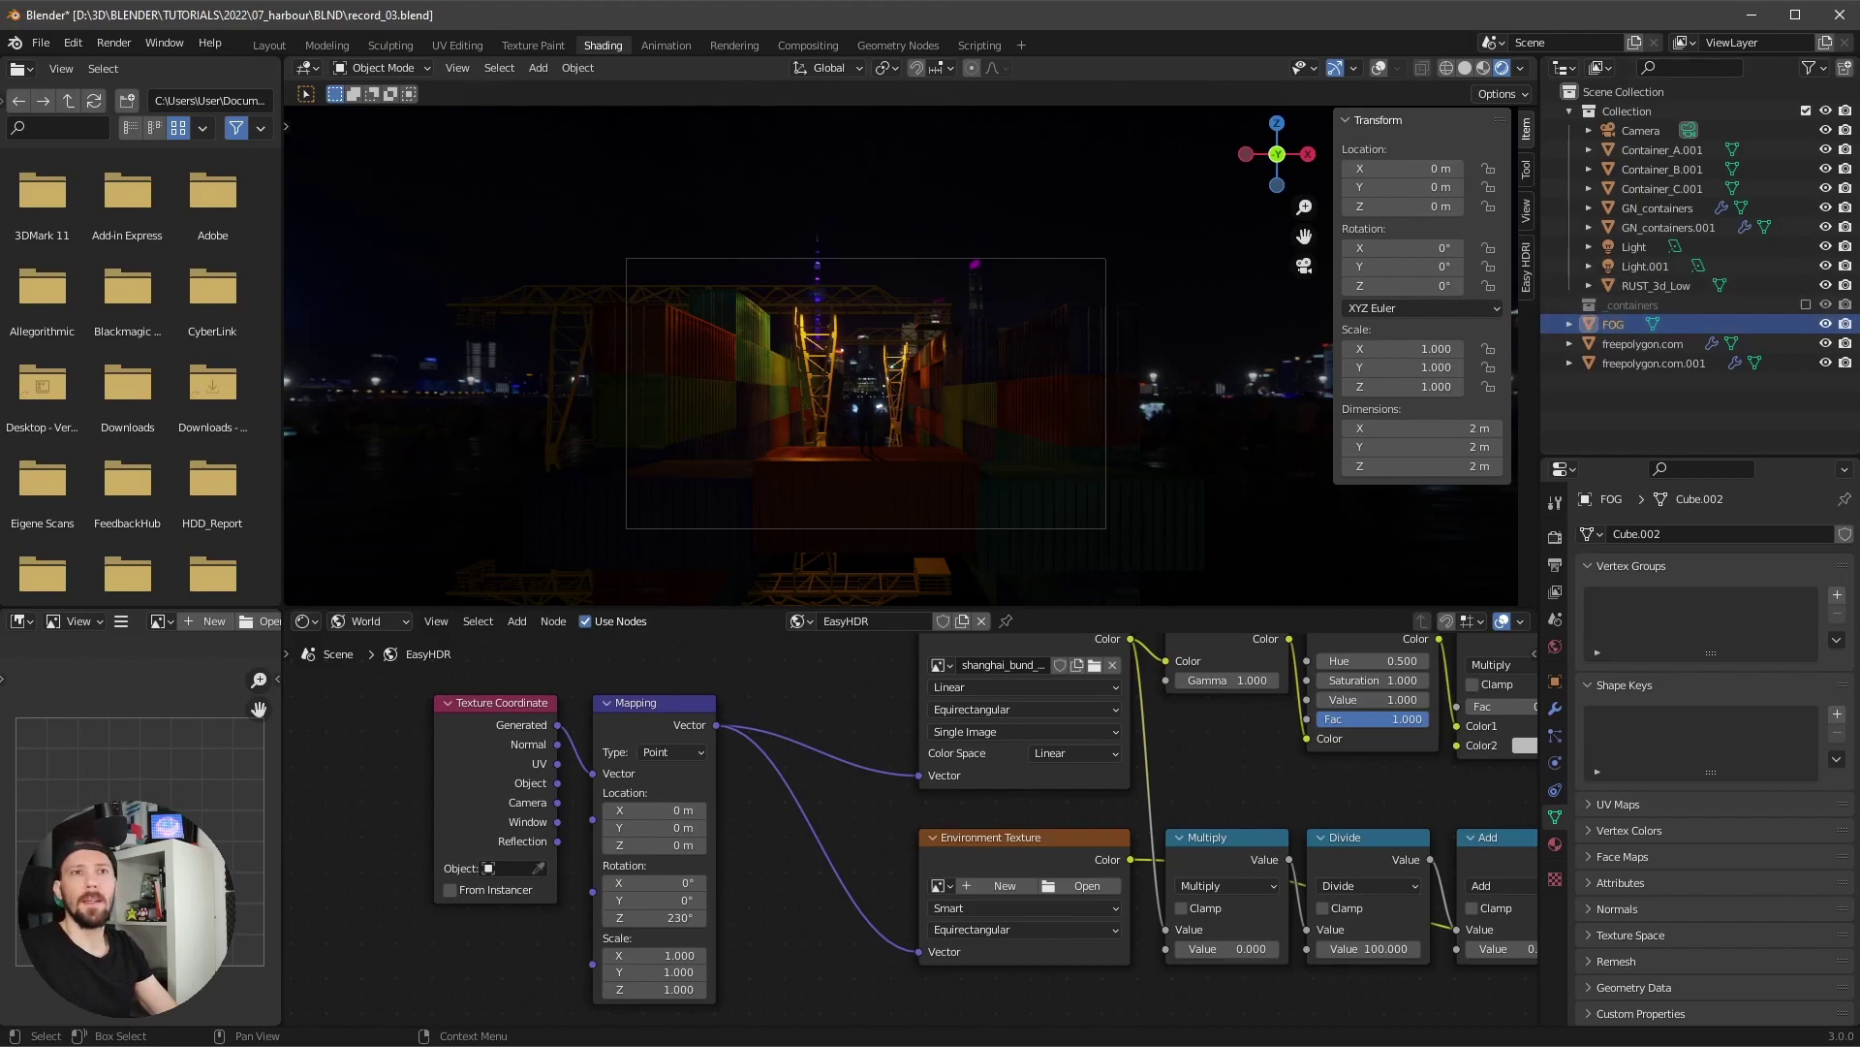
- Scale the FOG cube to 25 in X, 150 in Y and 16 in Z so it encloses the harbour
left_click(1435, 347)
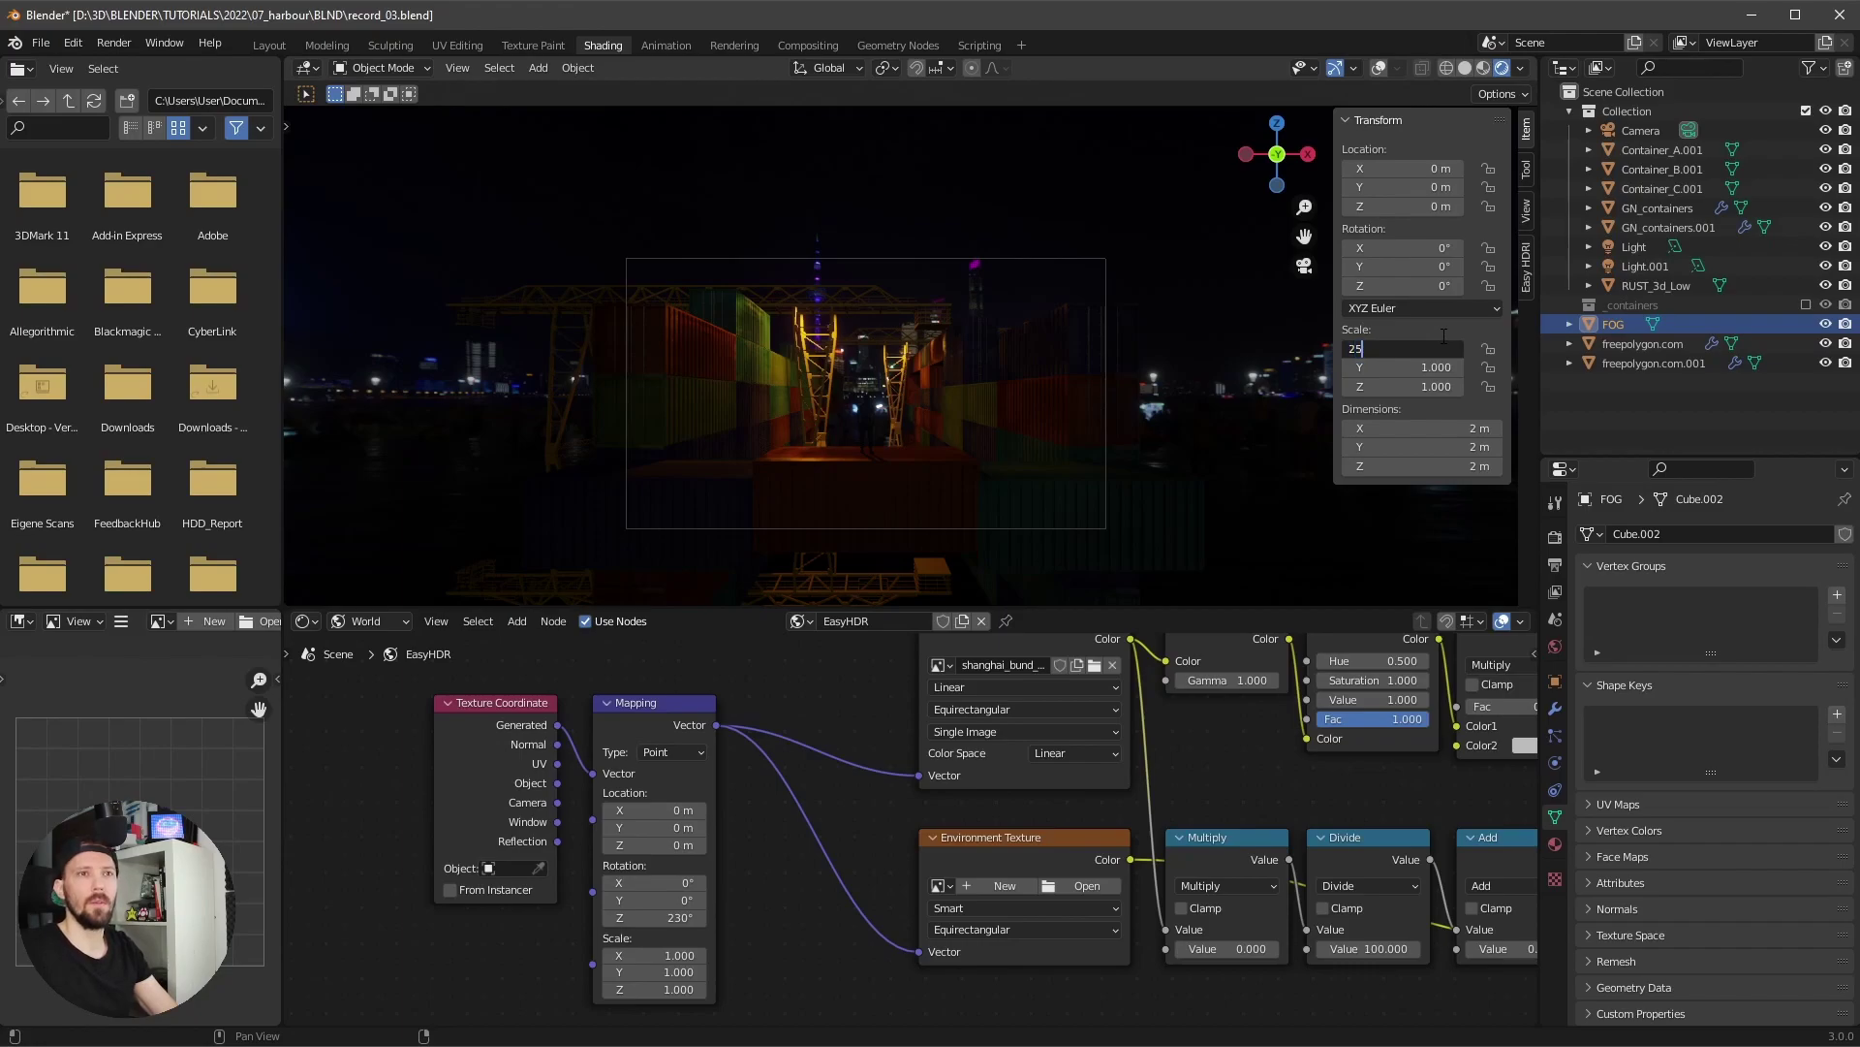
key("Tab")
type("150")
key("Tab")
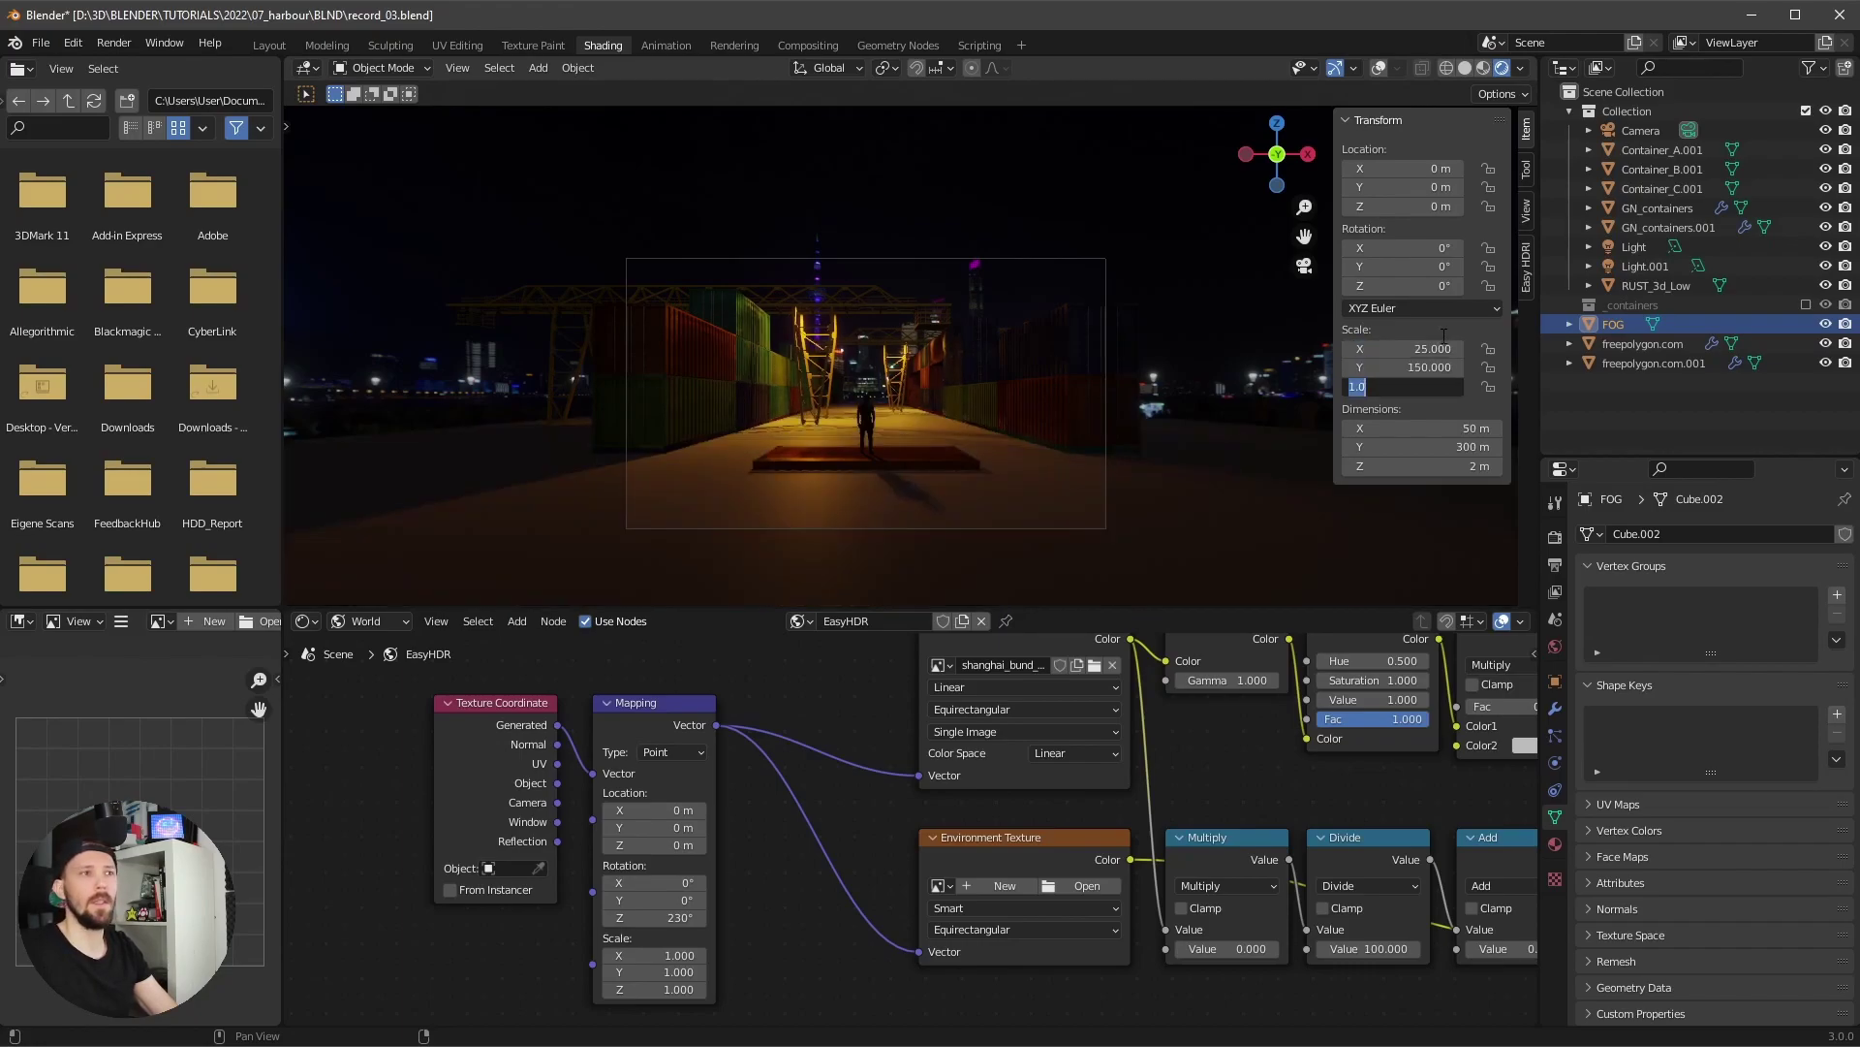
type("16")
key("Return")
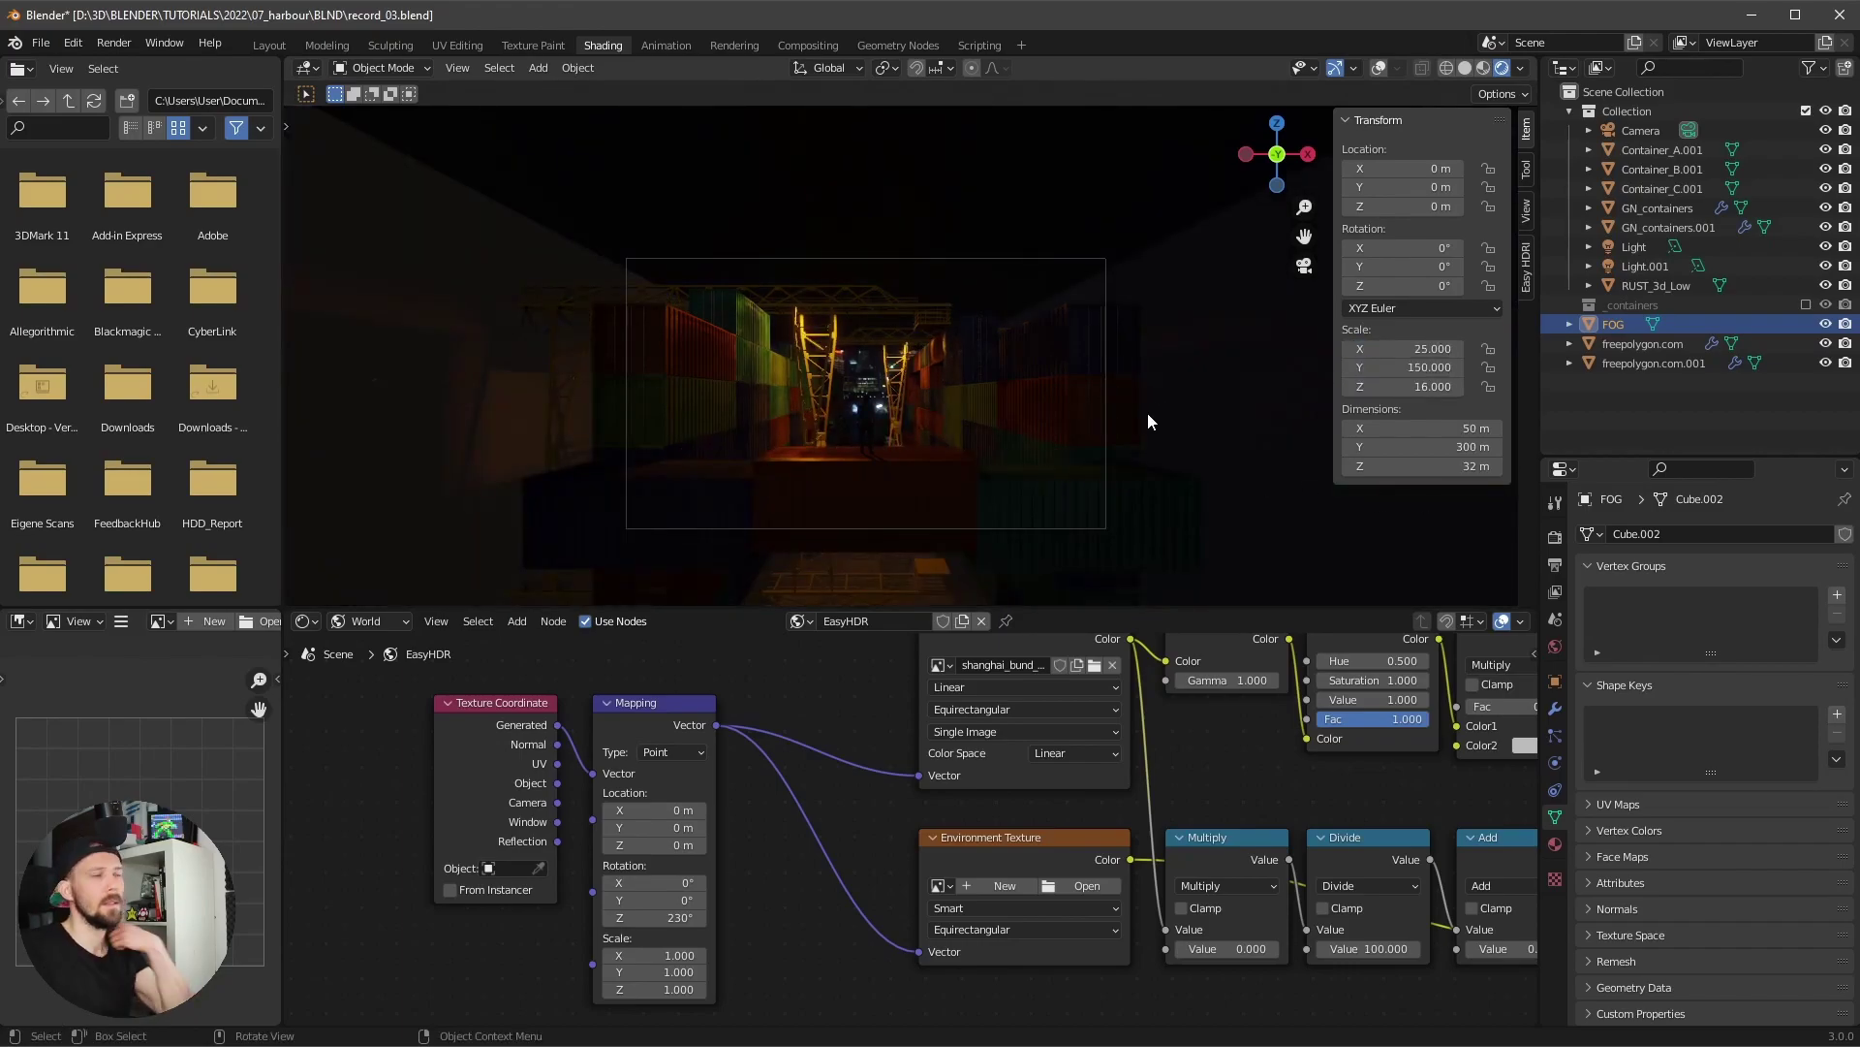
middle_click_drag(1107, 386, 940, 451)
key("KP_0")
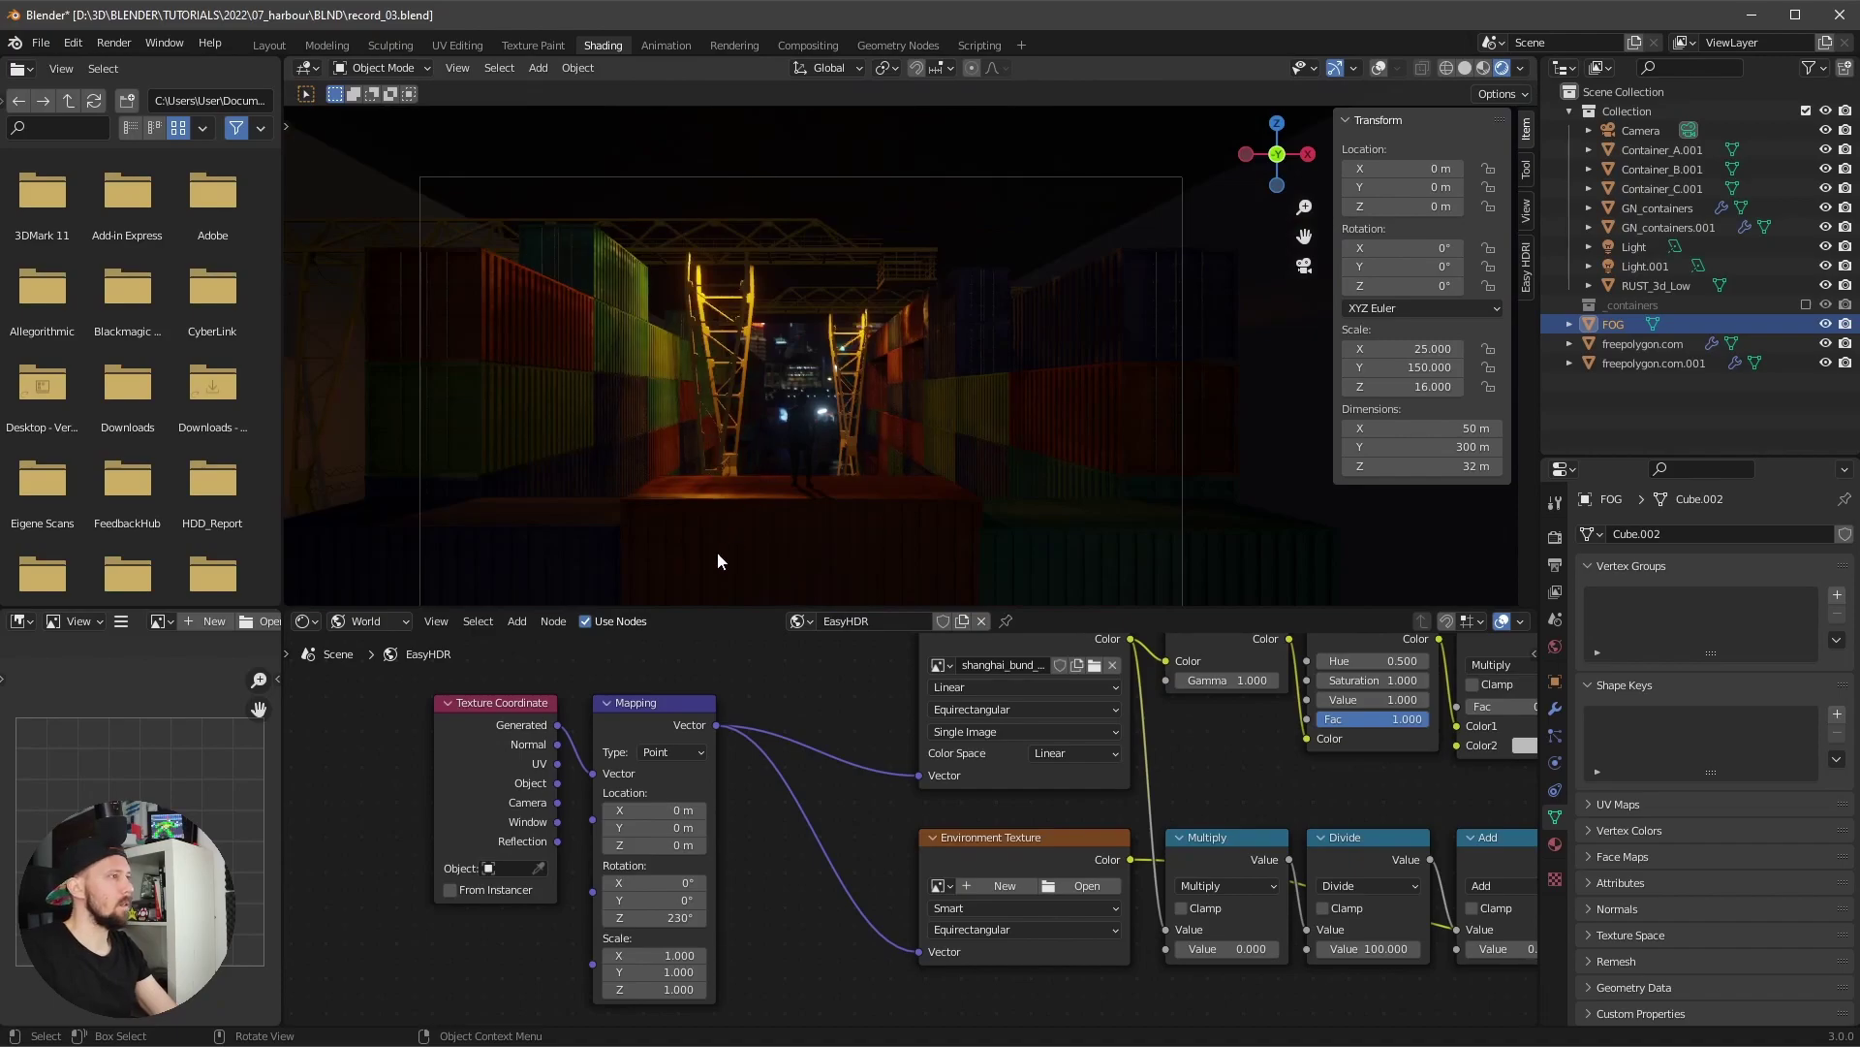
- Switch the shader editor to object shading and create a new material named M_fog for the FOG cube
left_click(374, 643)
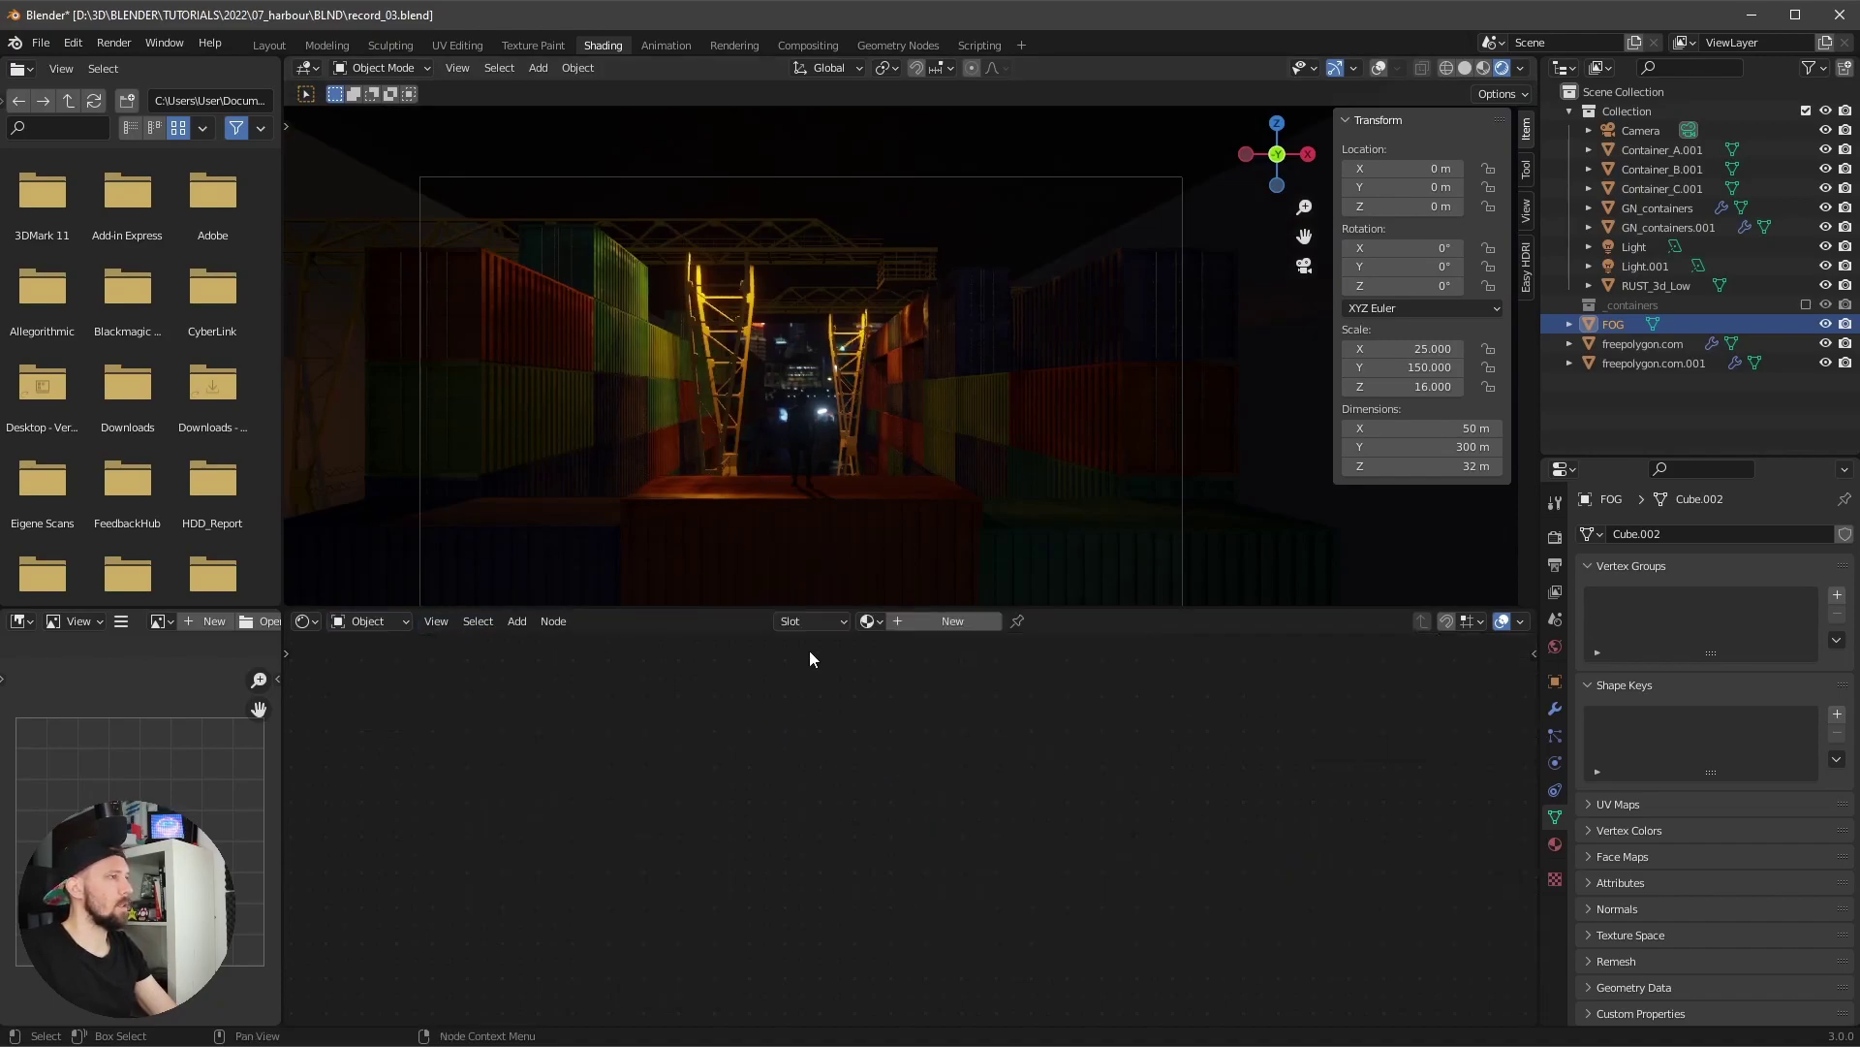
left_click(932, 623)
type("M")
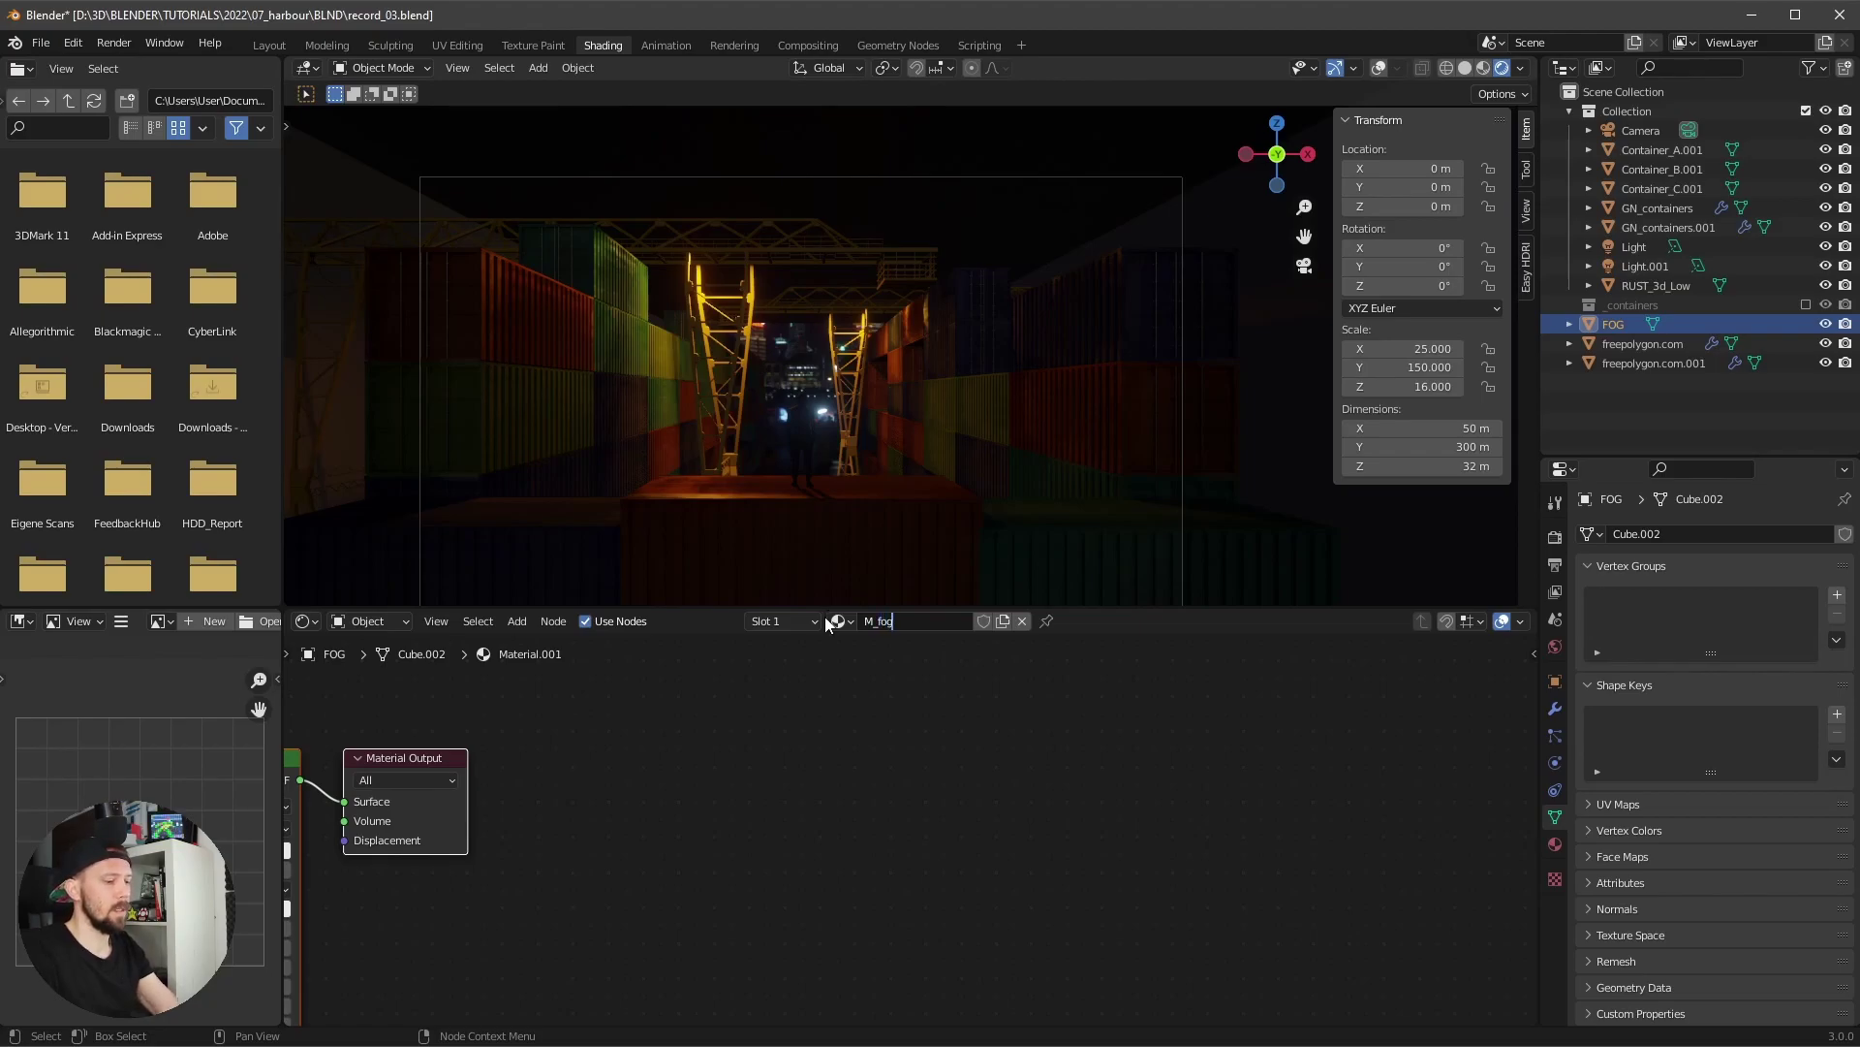
type("_fog")
key("Return")
- Delete the Principled BSDF node from the M_fog material
key("Home")
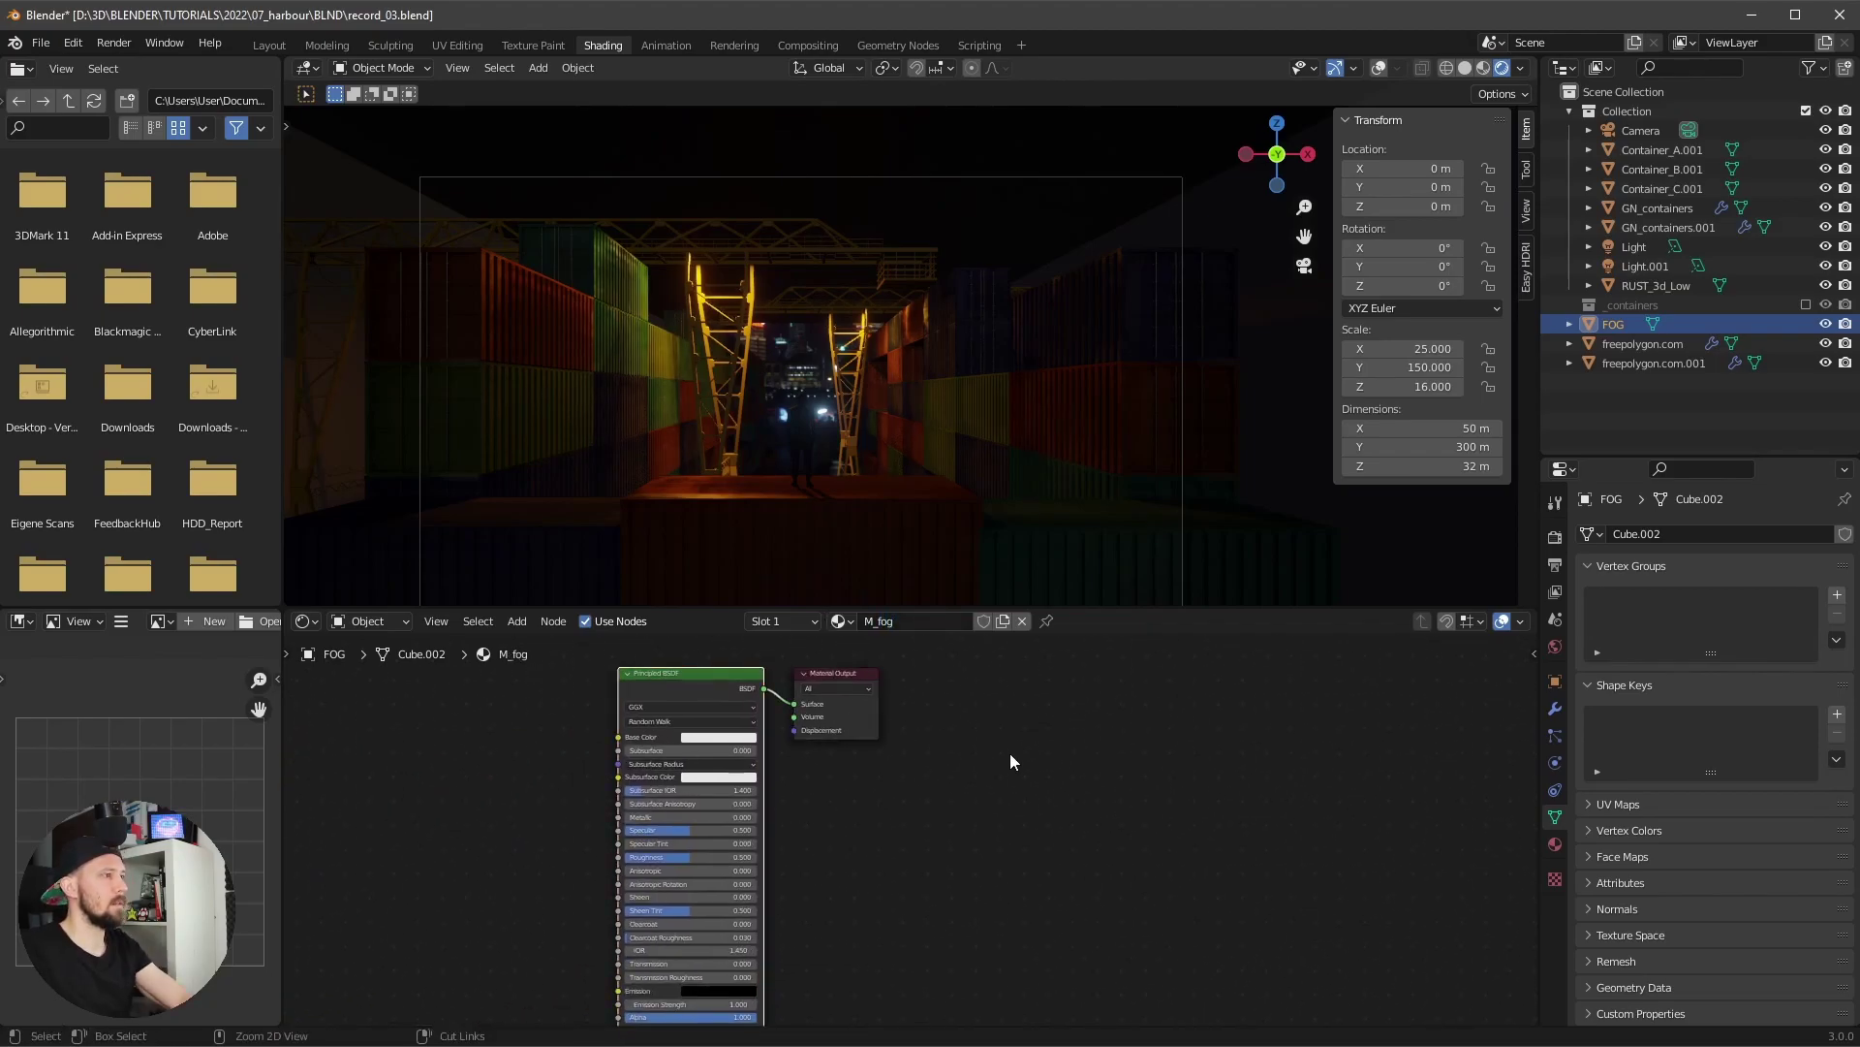
key("x")
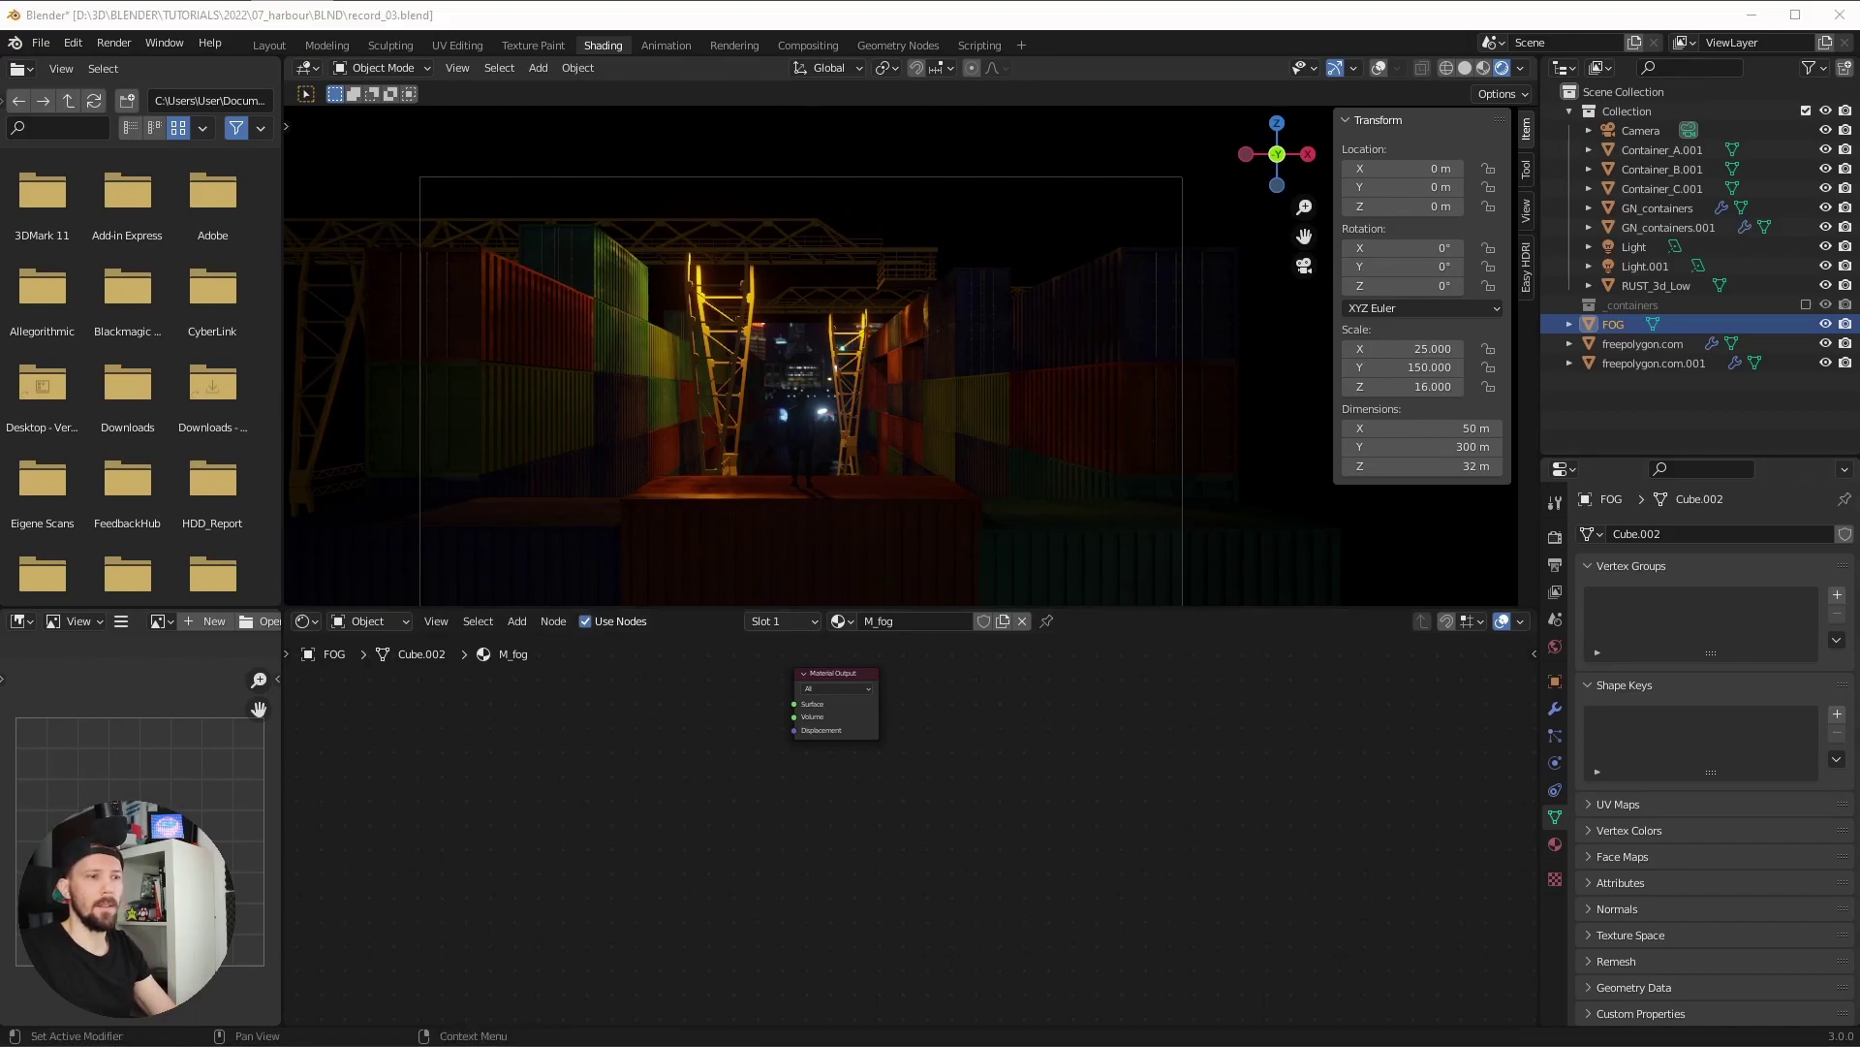
left_click(755, 781)
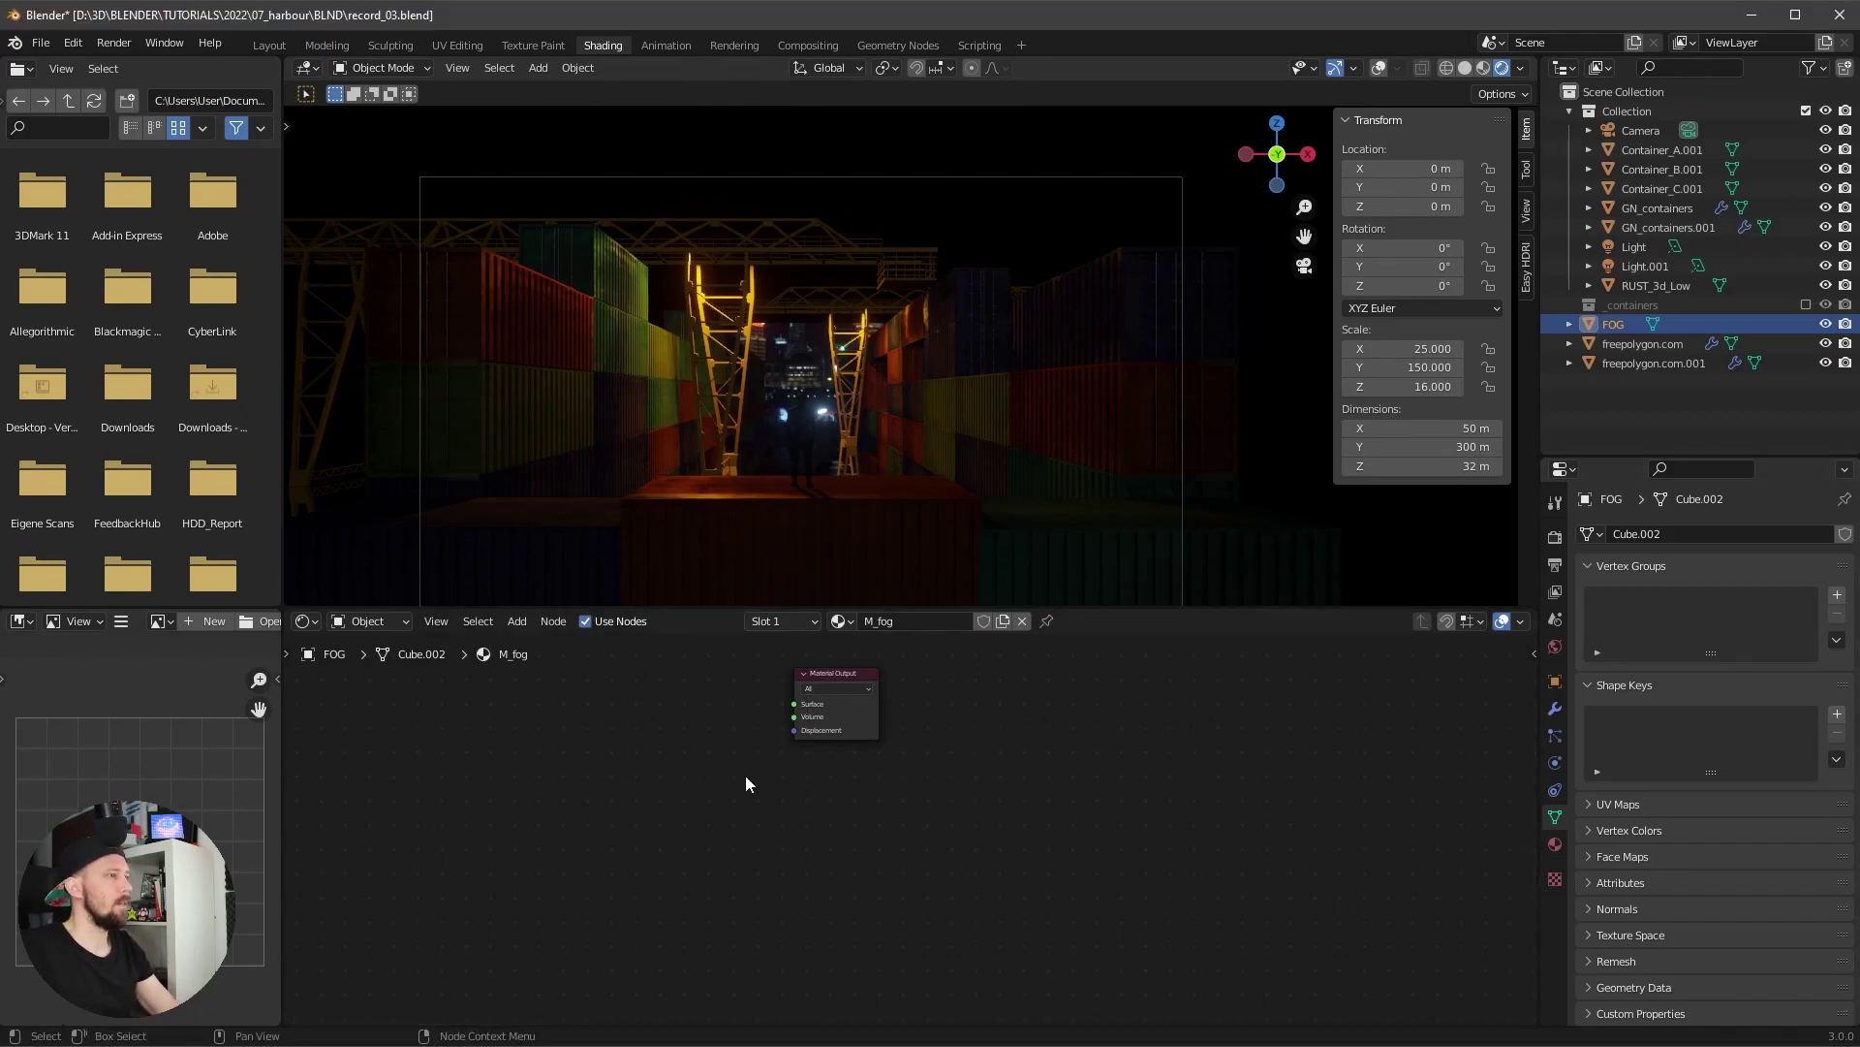
- Add a Volume Scatter node to M_fog and connect its output to the Volume input of the Material Output
key("Home")
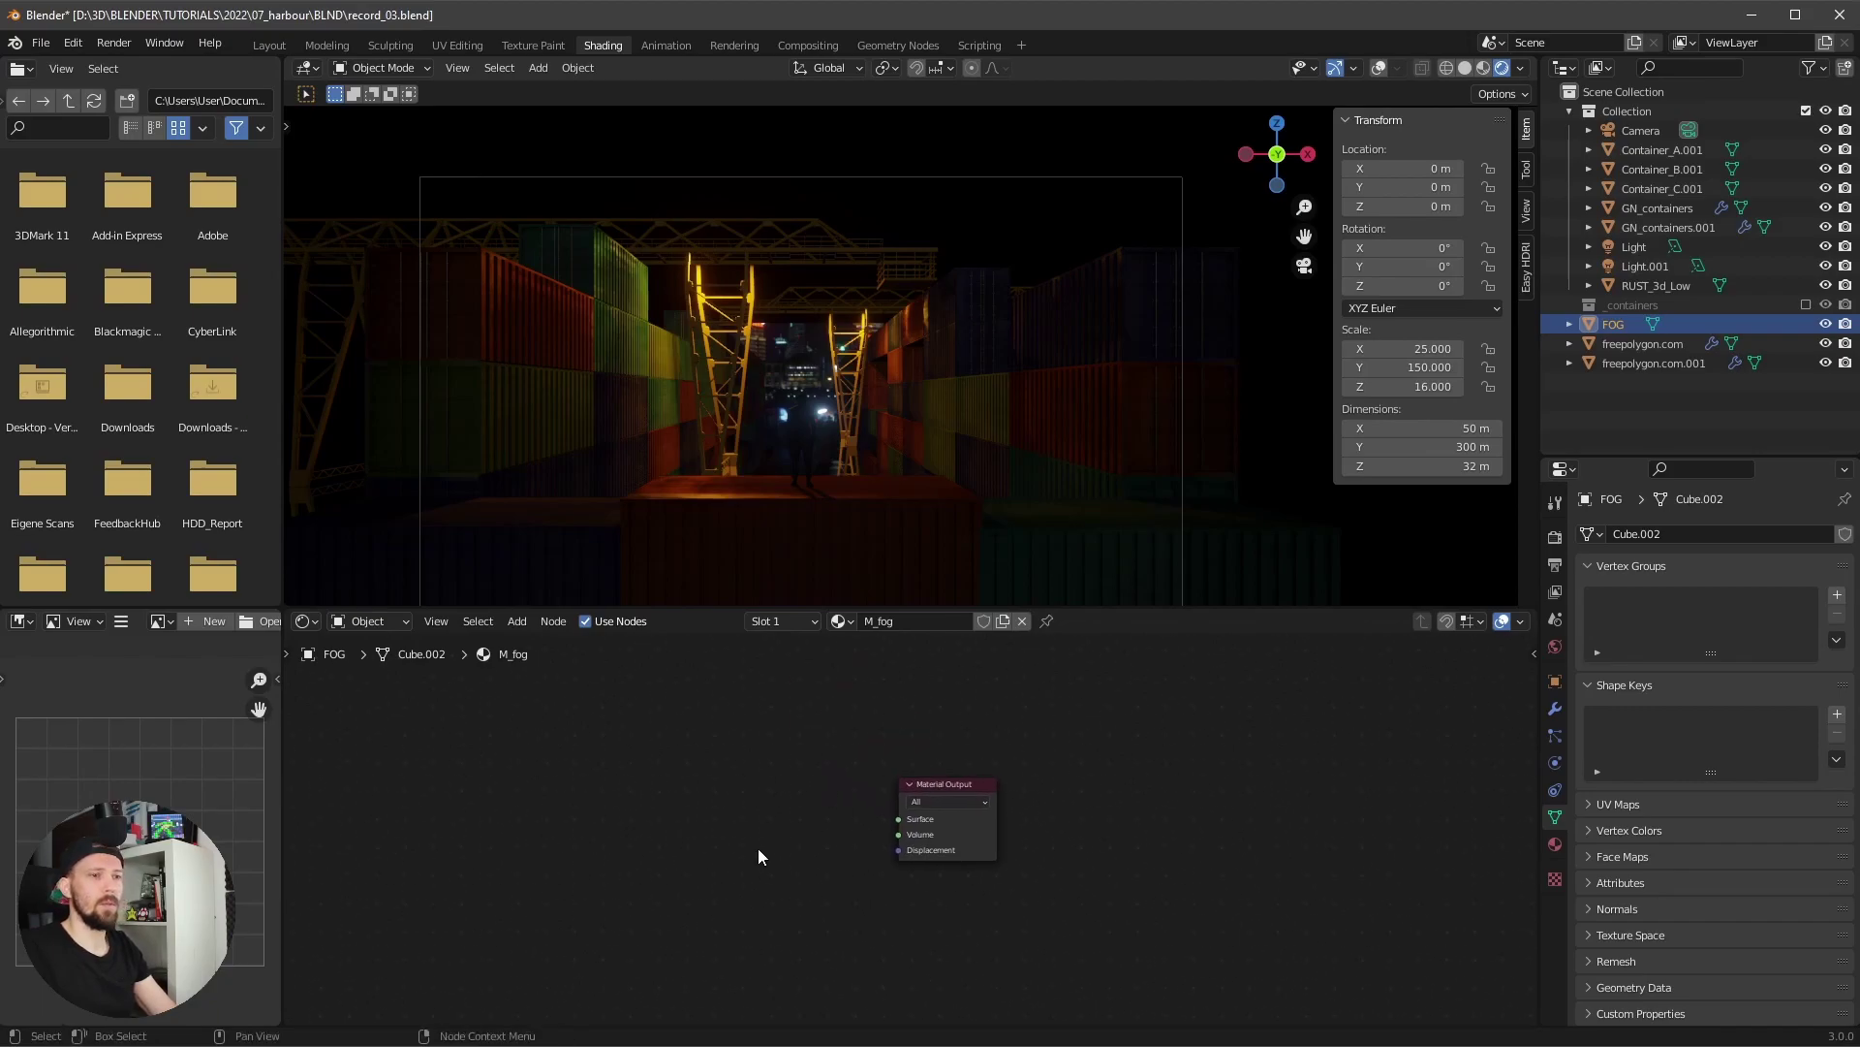
key("shift+a")
left_click(741, 817)
type("volu")
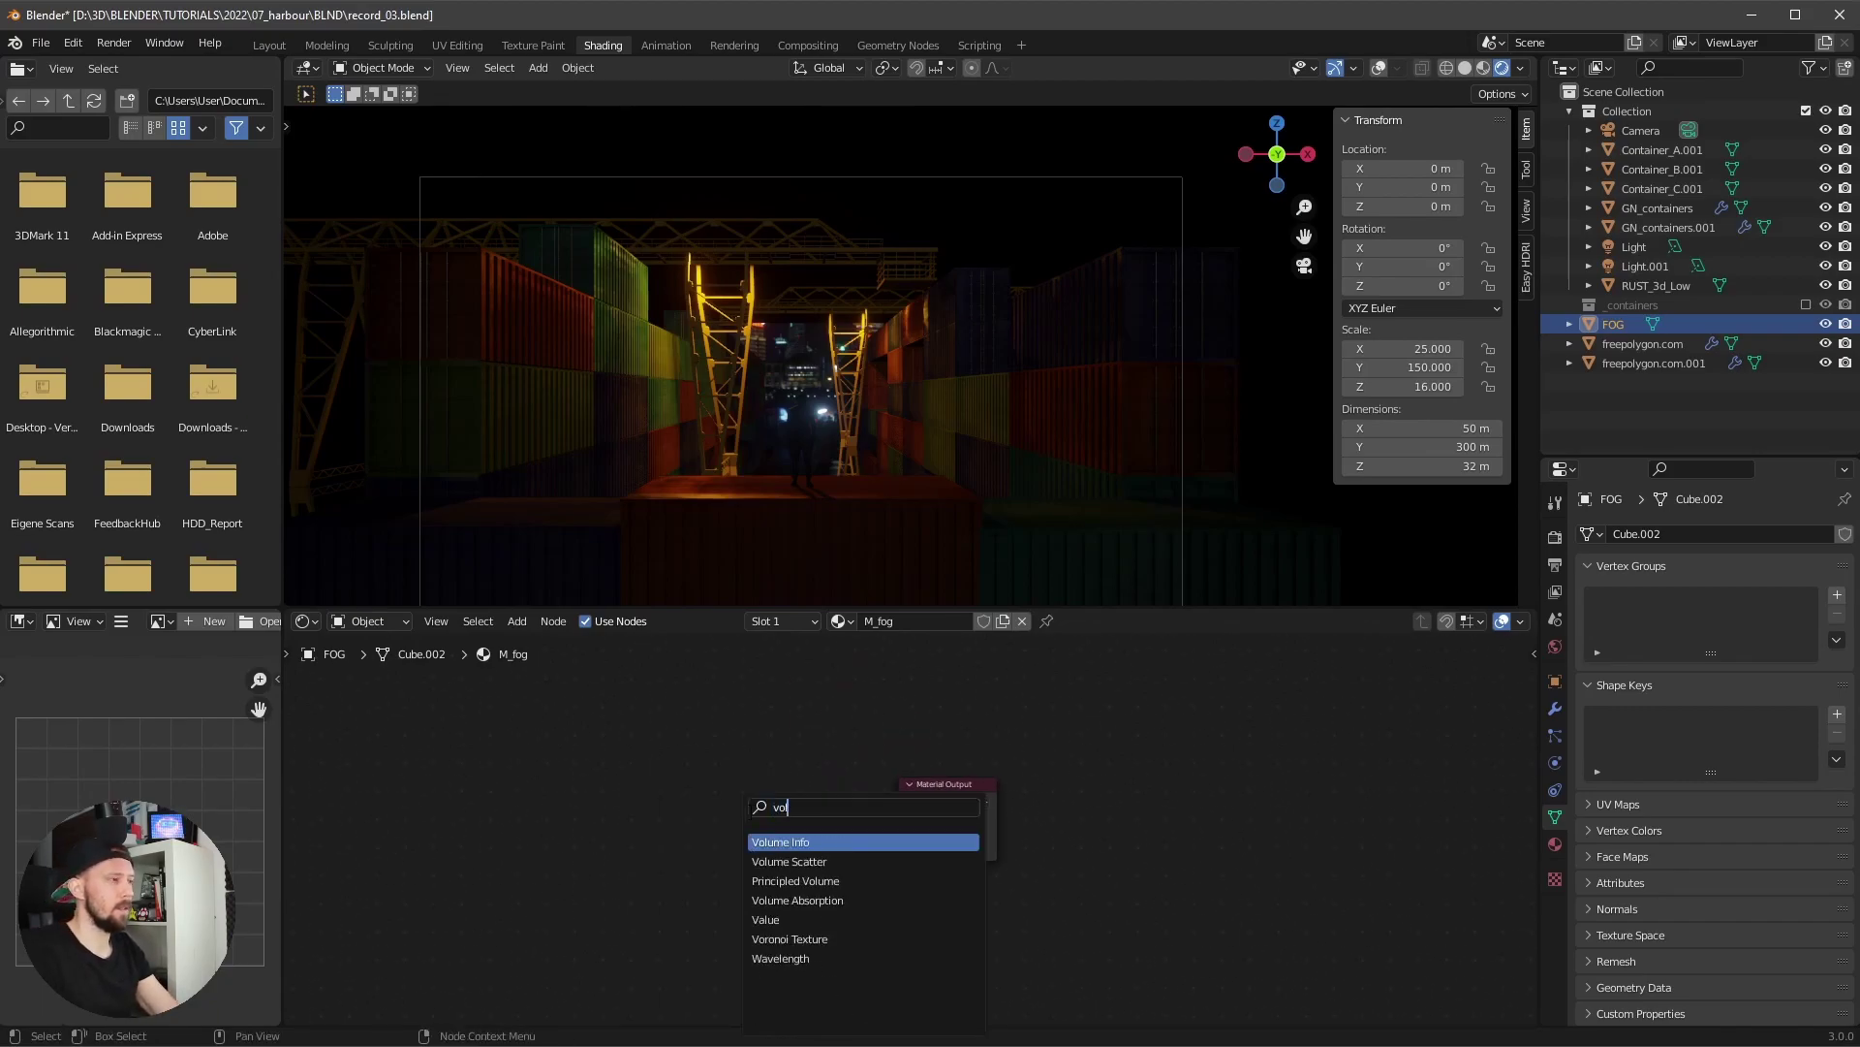
left_click(857, 861)
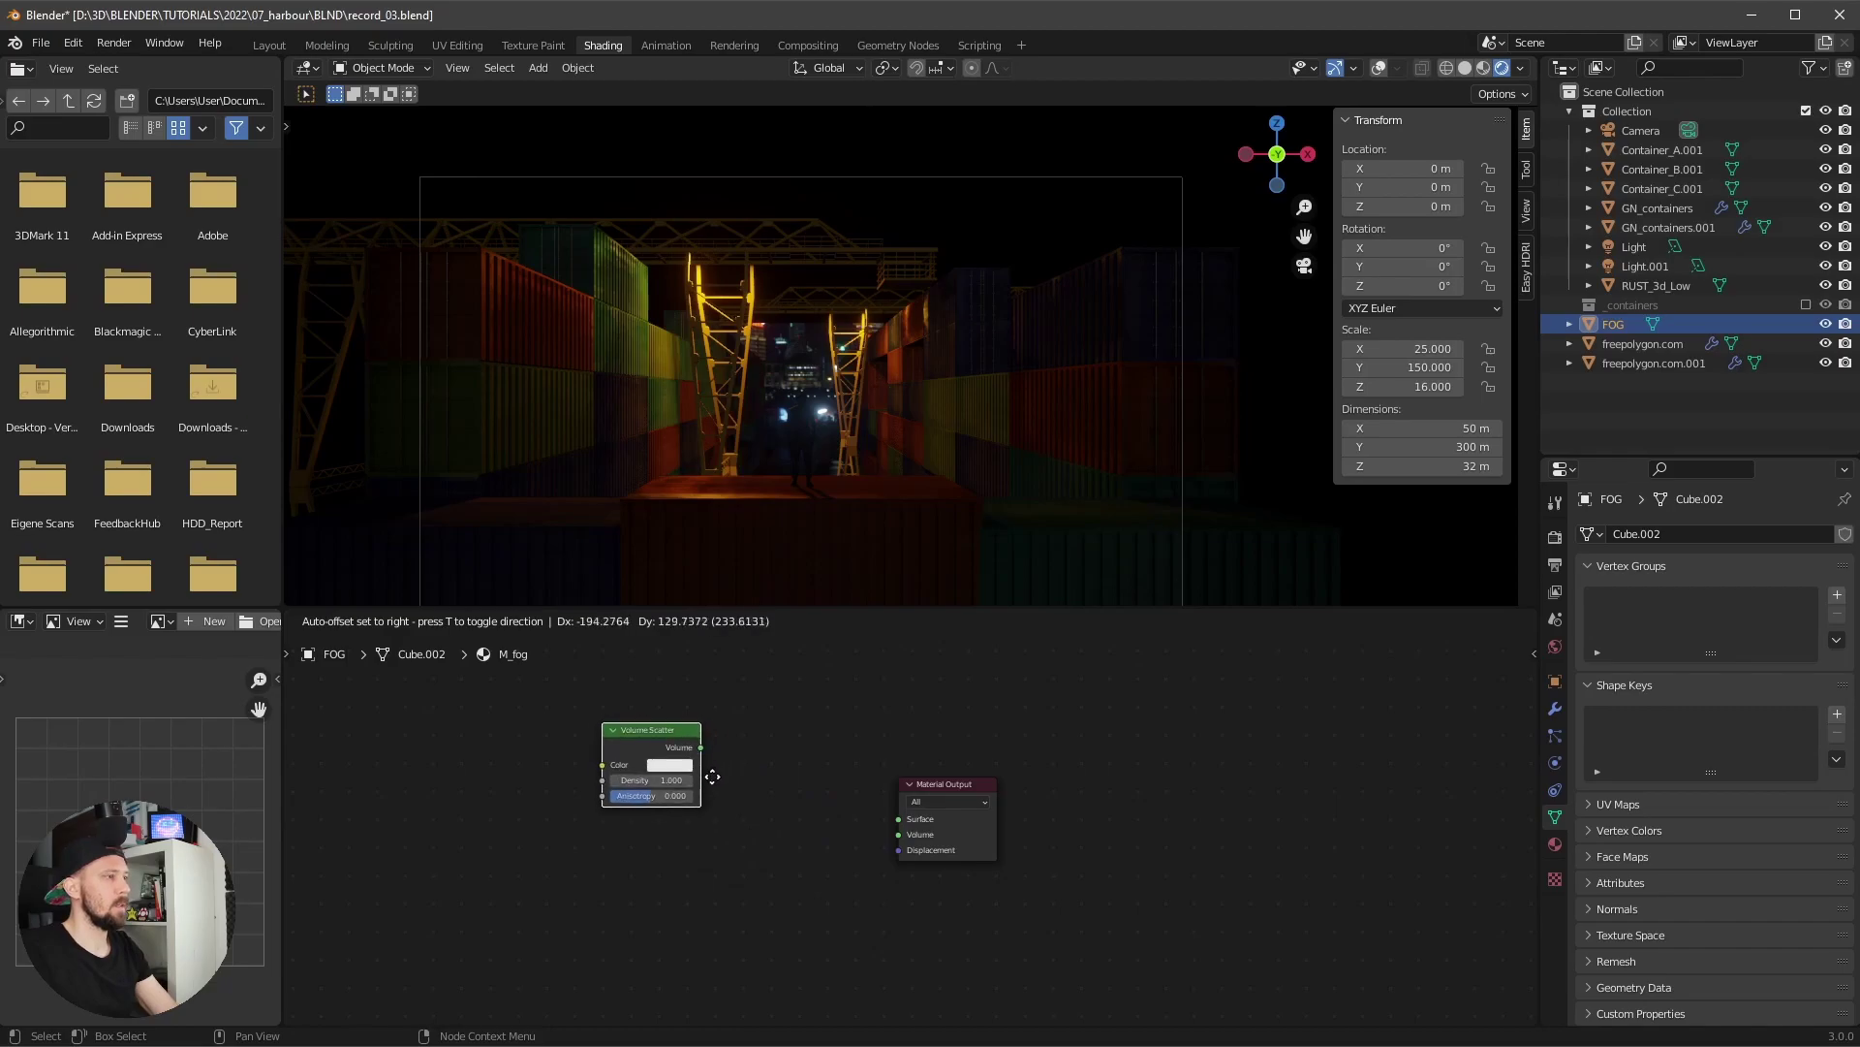
left_click(707, 778)
middle_click_drag(741, 885, 811, 833, "ctrl")
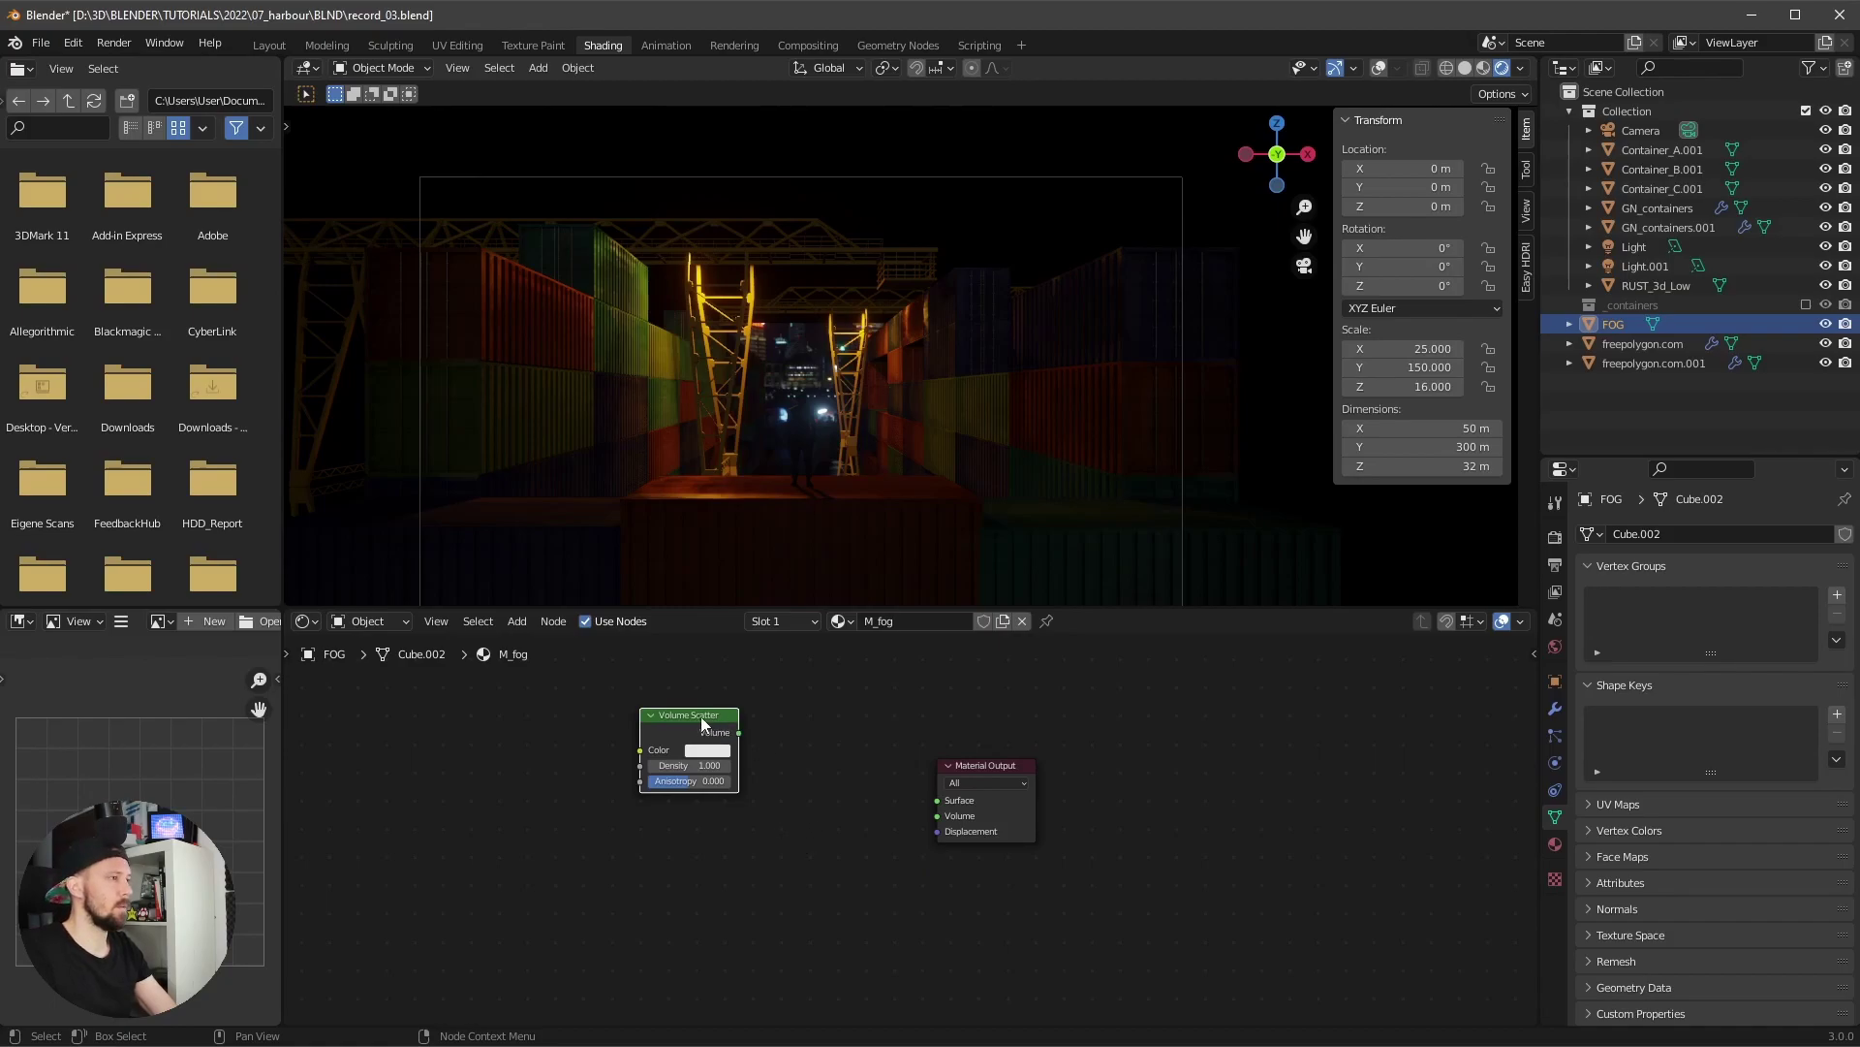
left_click_drag(704, 723, 804, 784)
left_click_drag(933, 817, 938, 814)
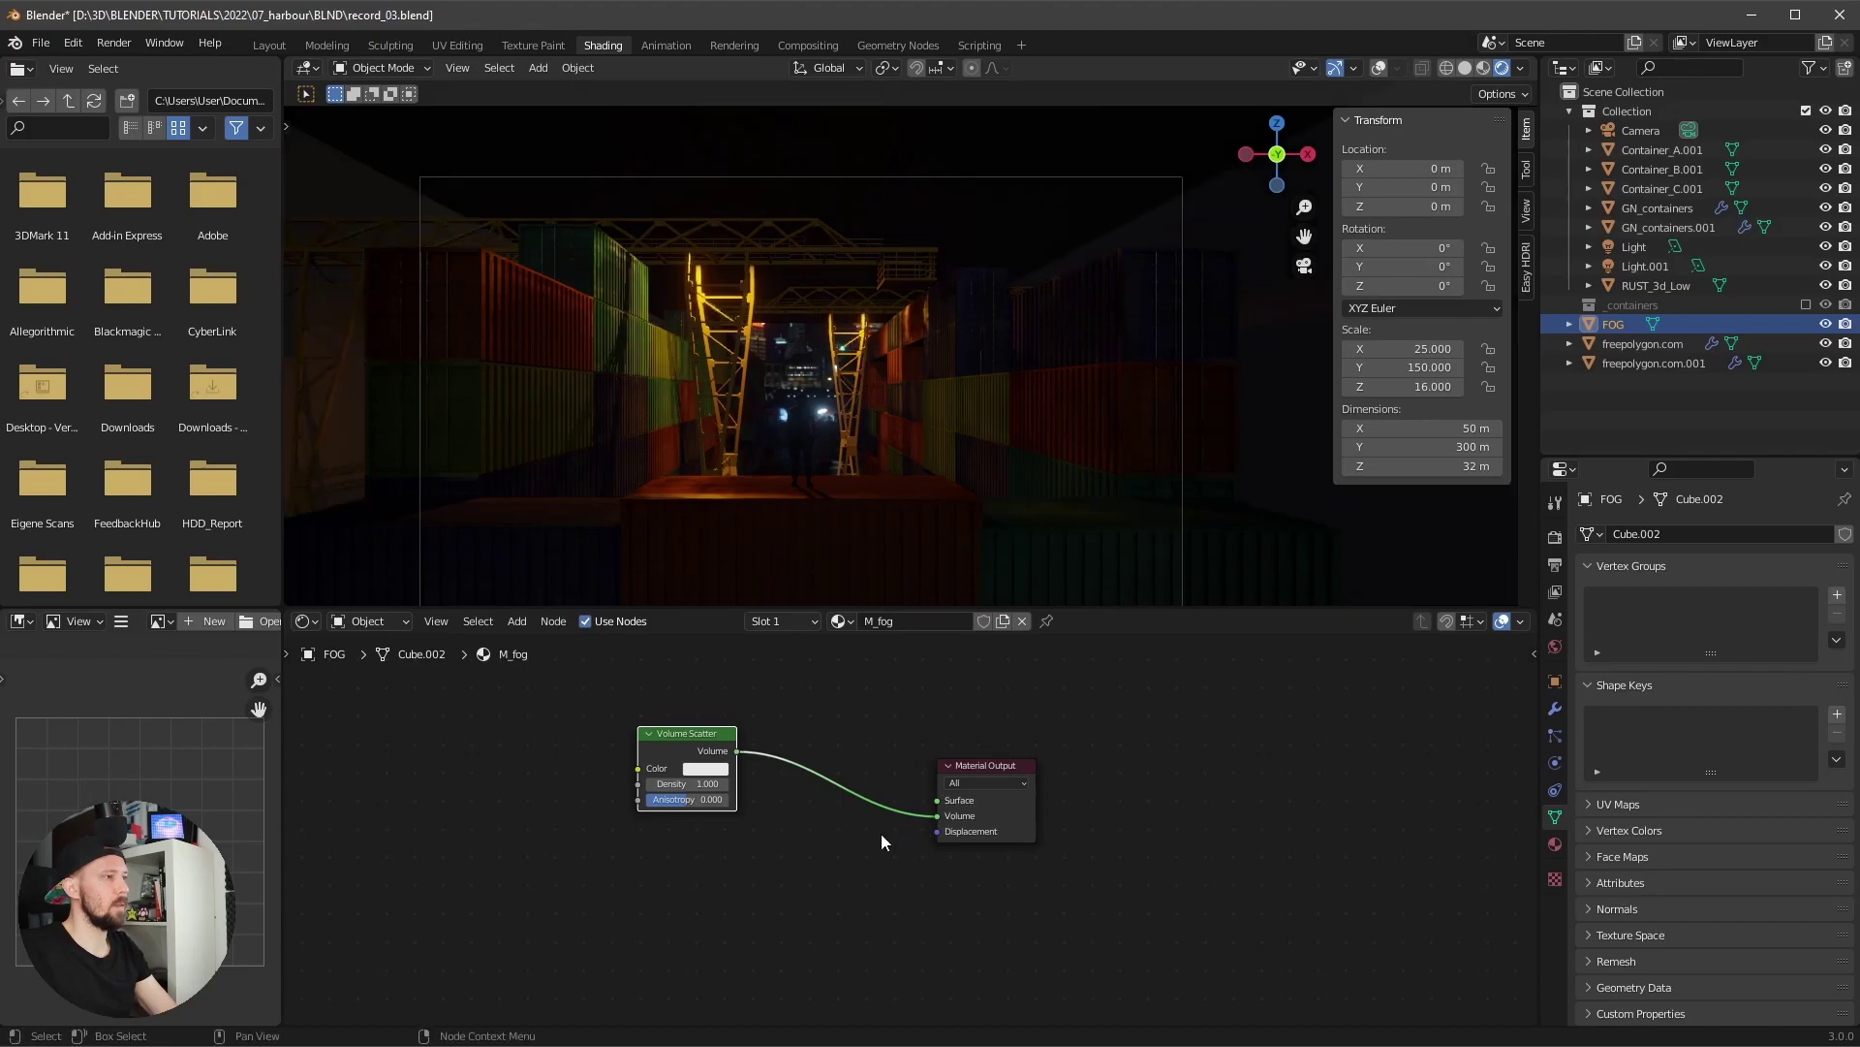
- Darken the Volume Scatter colour to a mid grey and set its density to 0.2
left_click(717, 770)
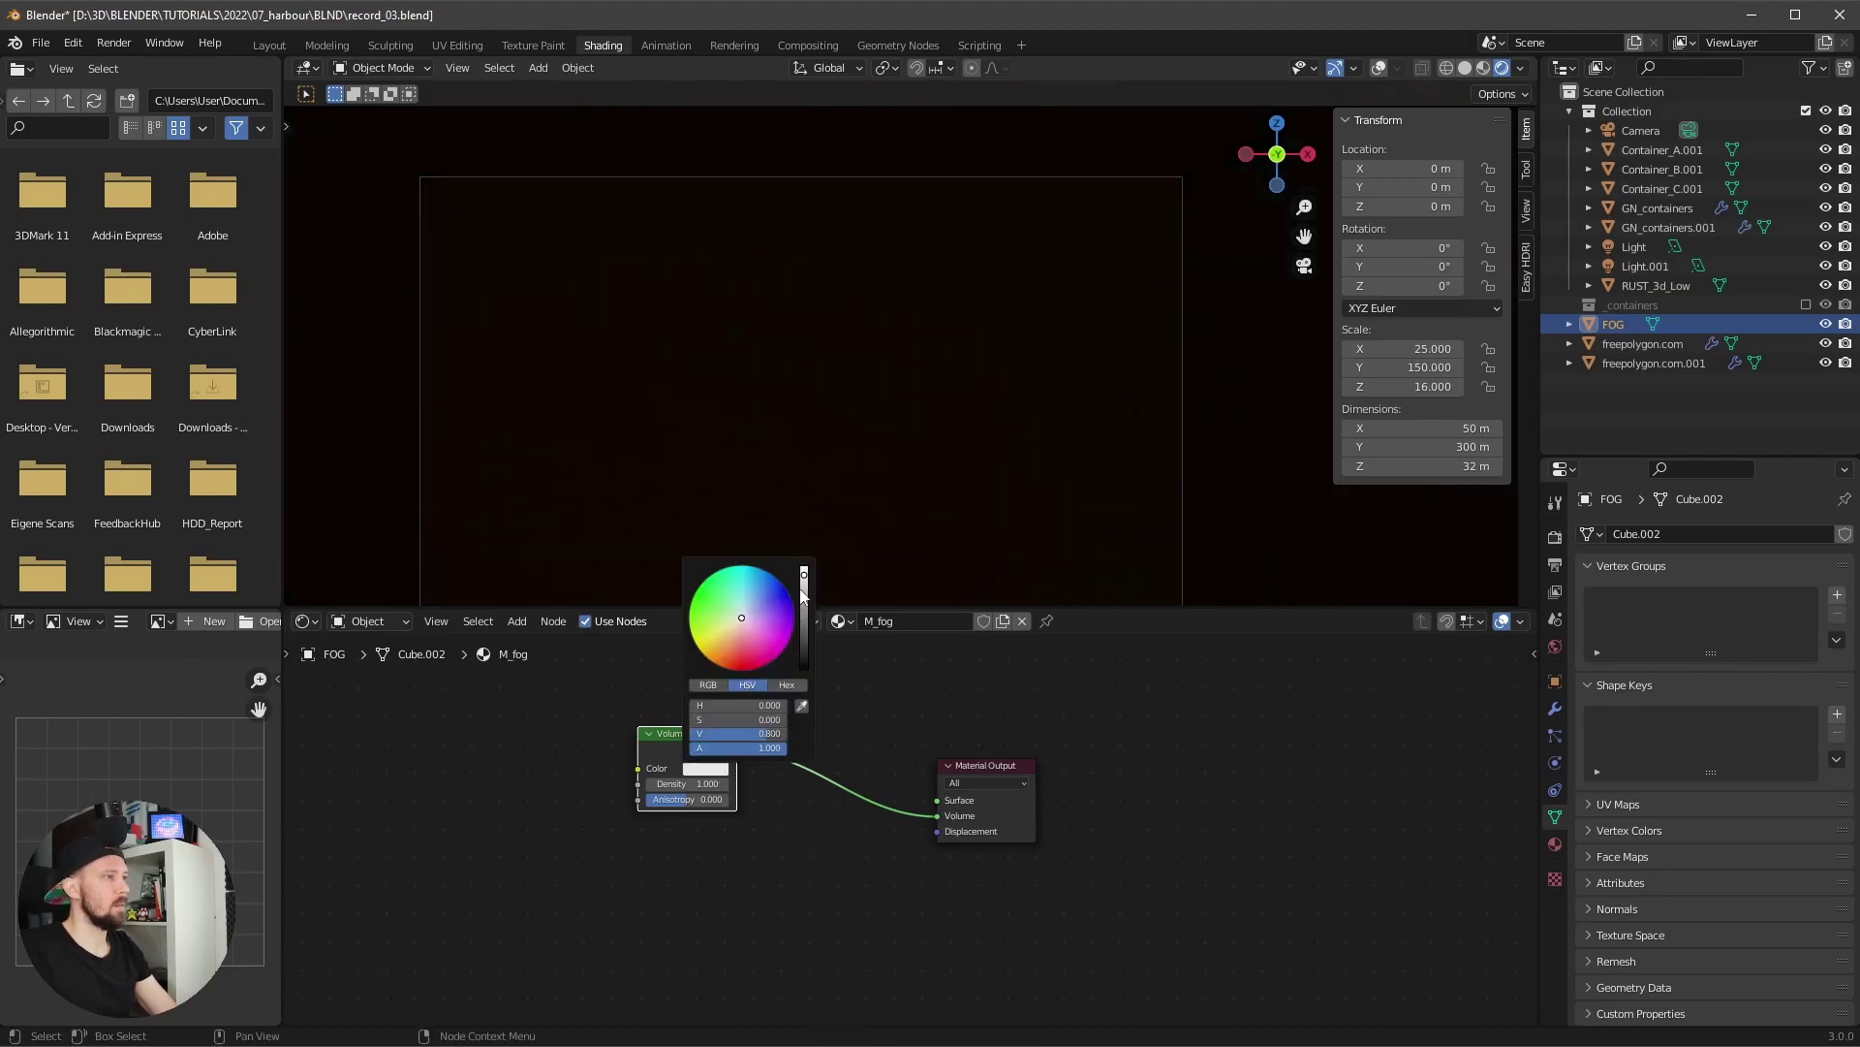
left_click_drag(803, 595, 809, 627)
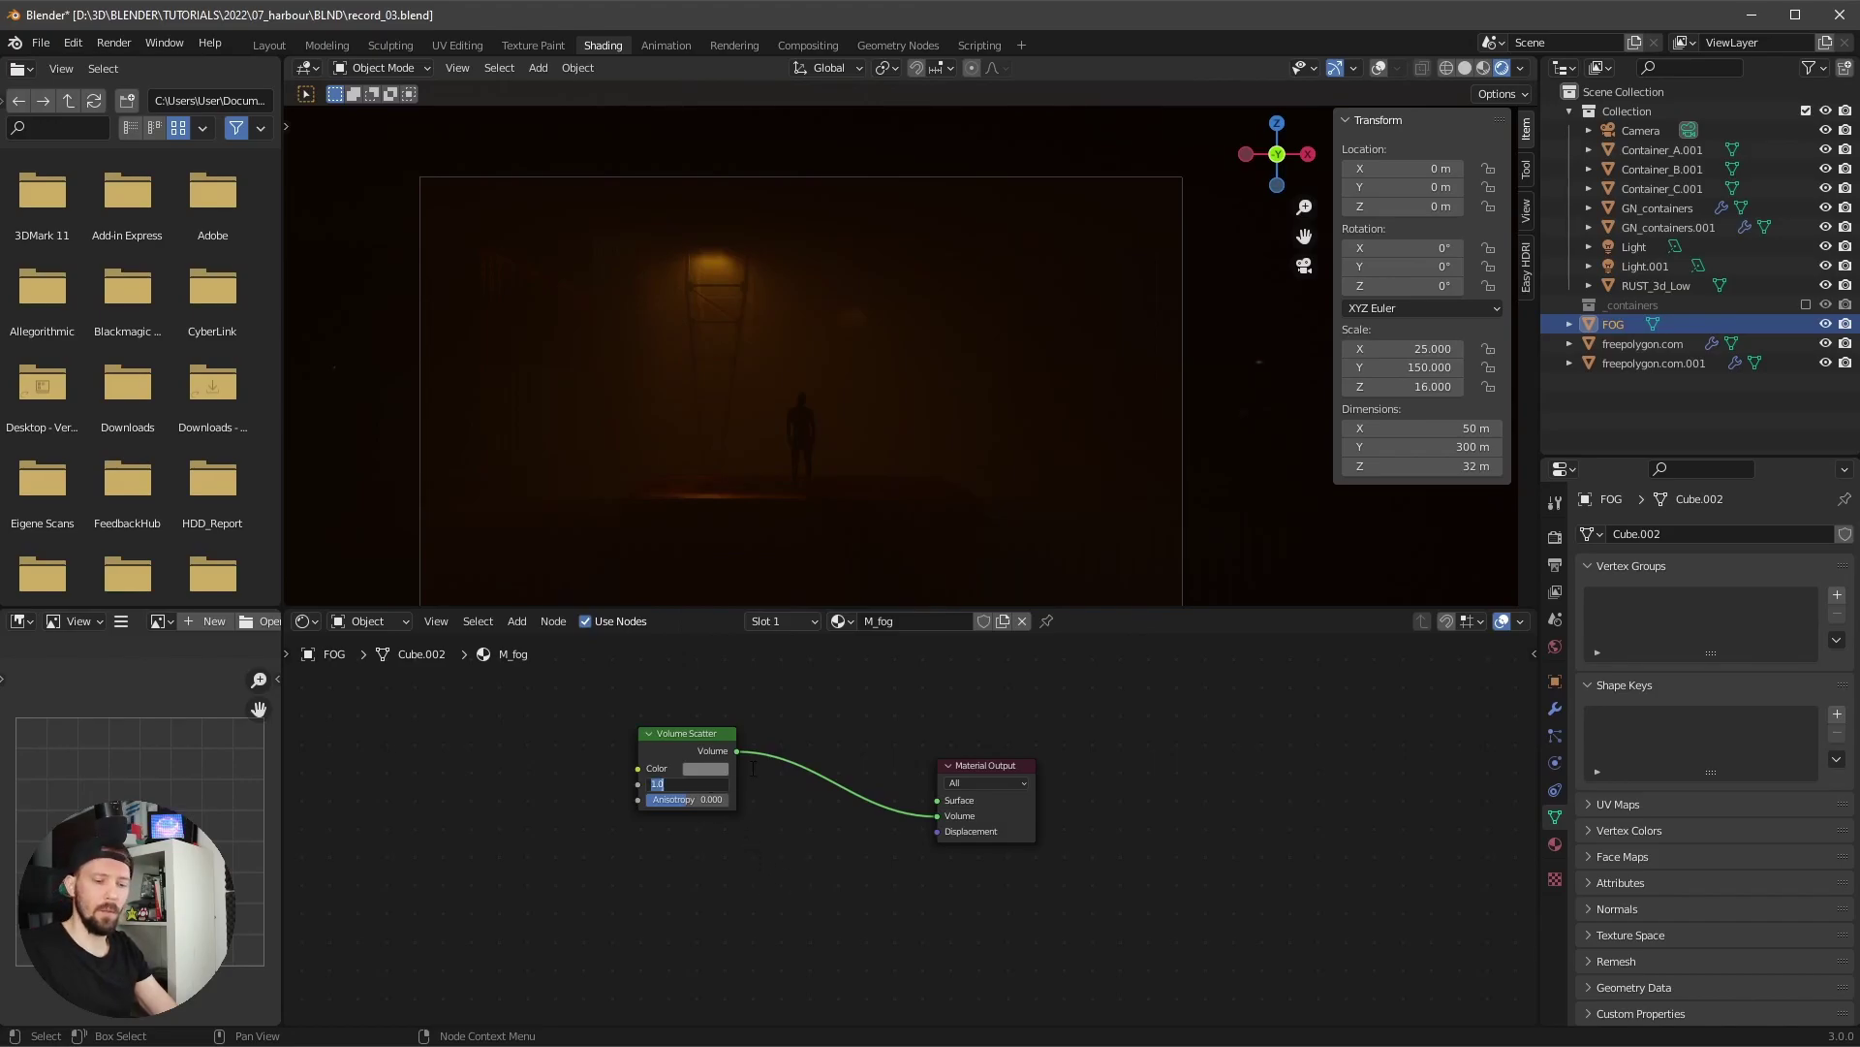
key("Return")
- Set the Volume Scatter node's anisotropy to 0.8
scroll(771, 821, "up", 2)
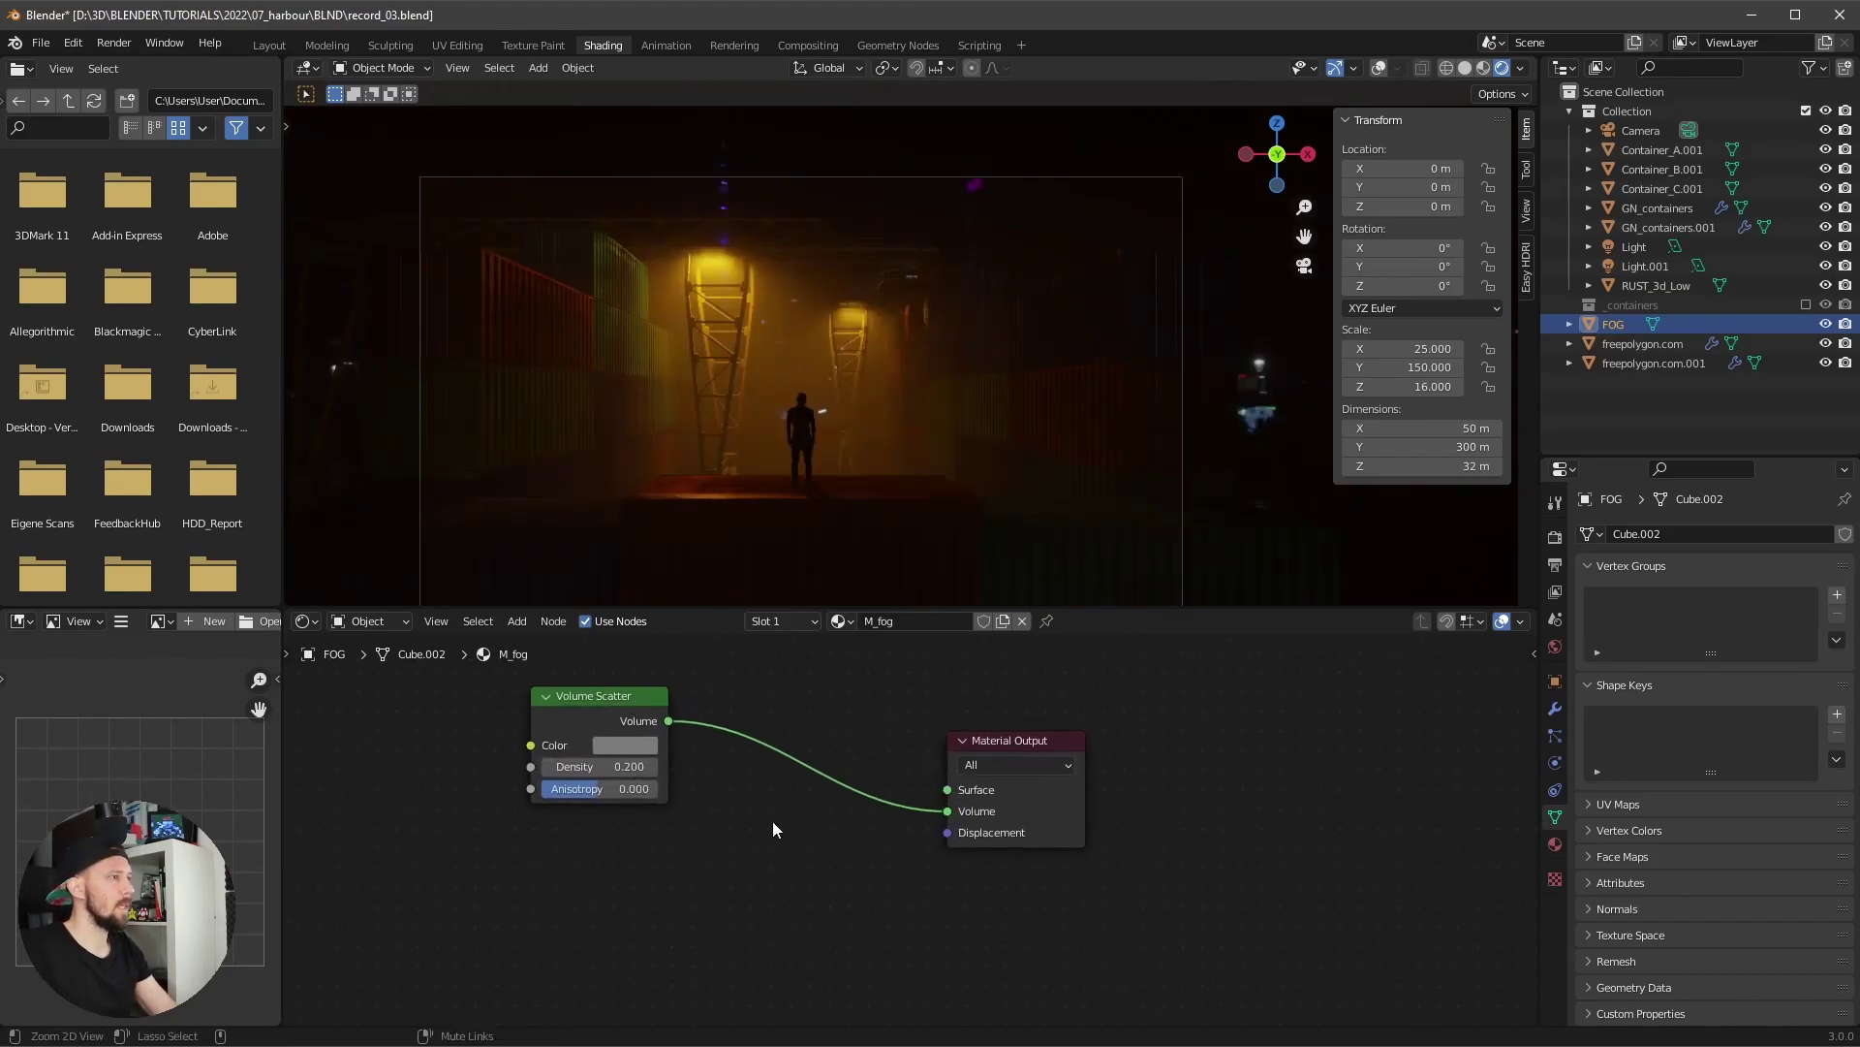
left_click_drag(610, 796, 648, 792)
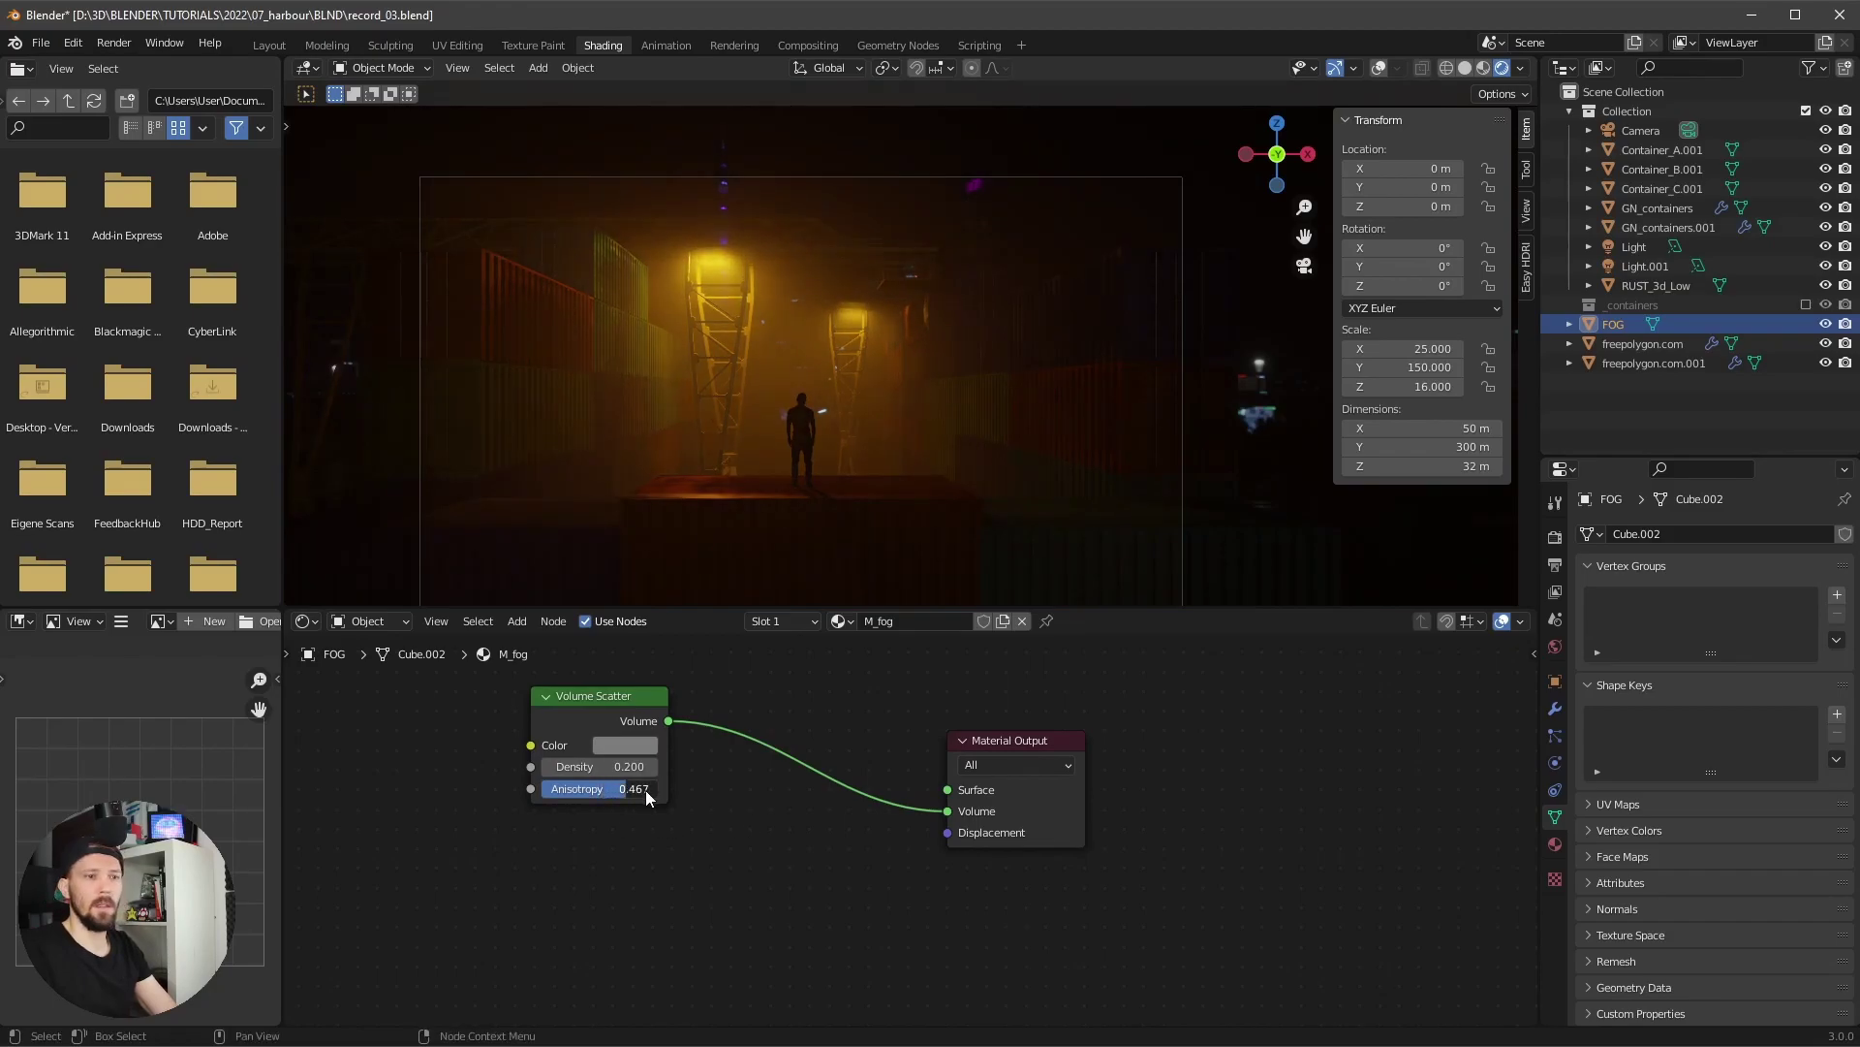
left_click(645, 789)
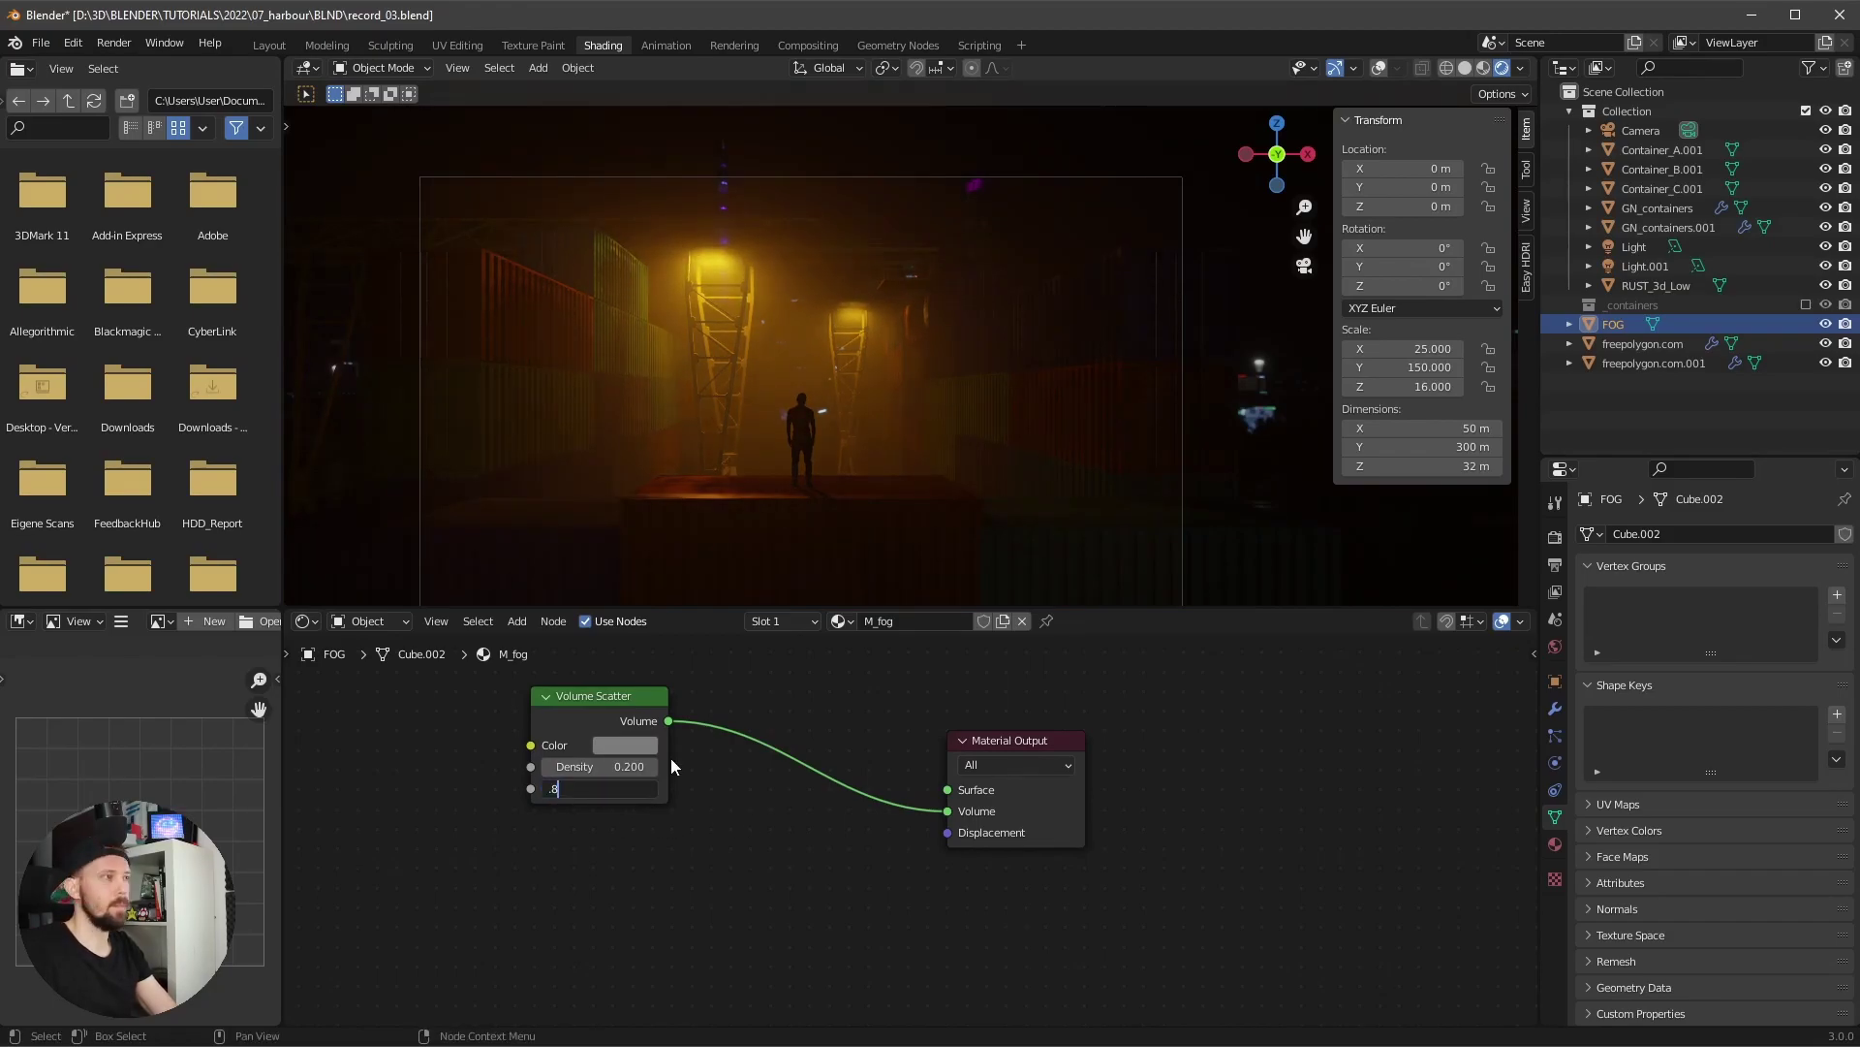
key("Return")
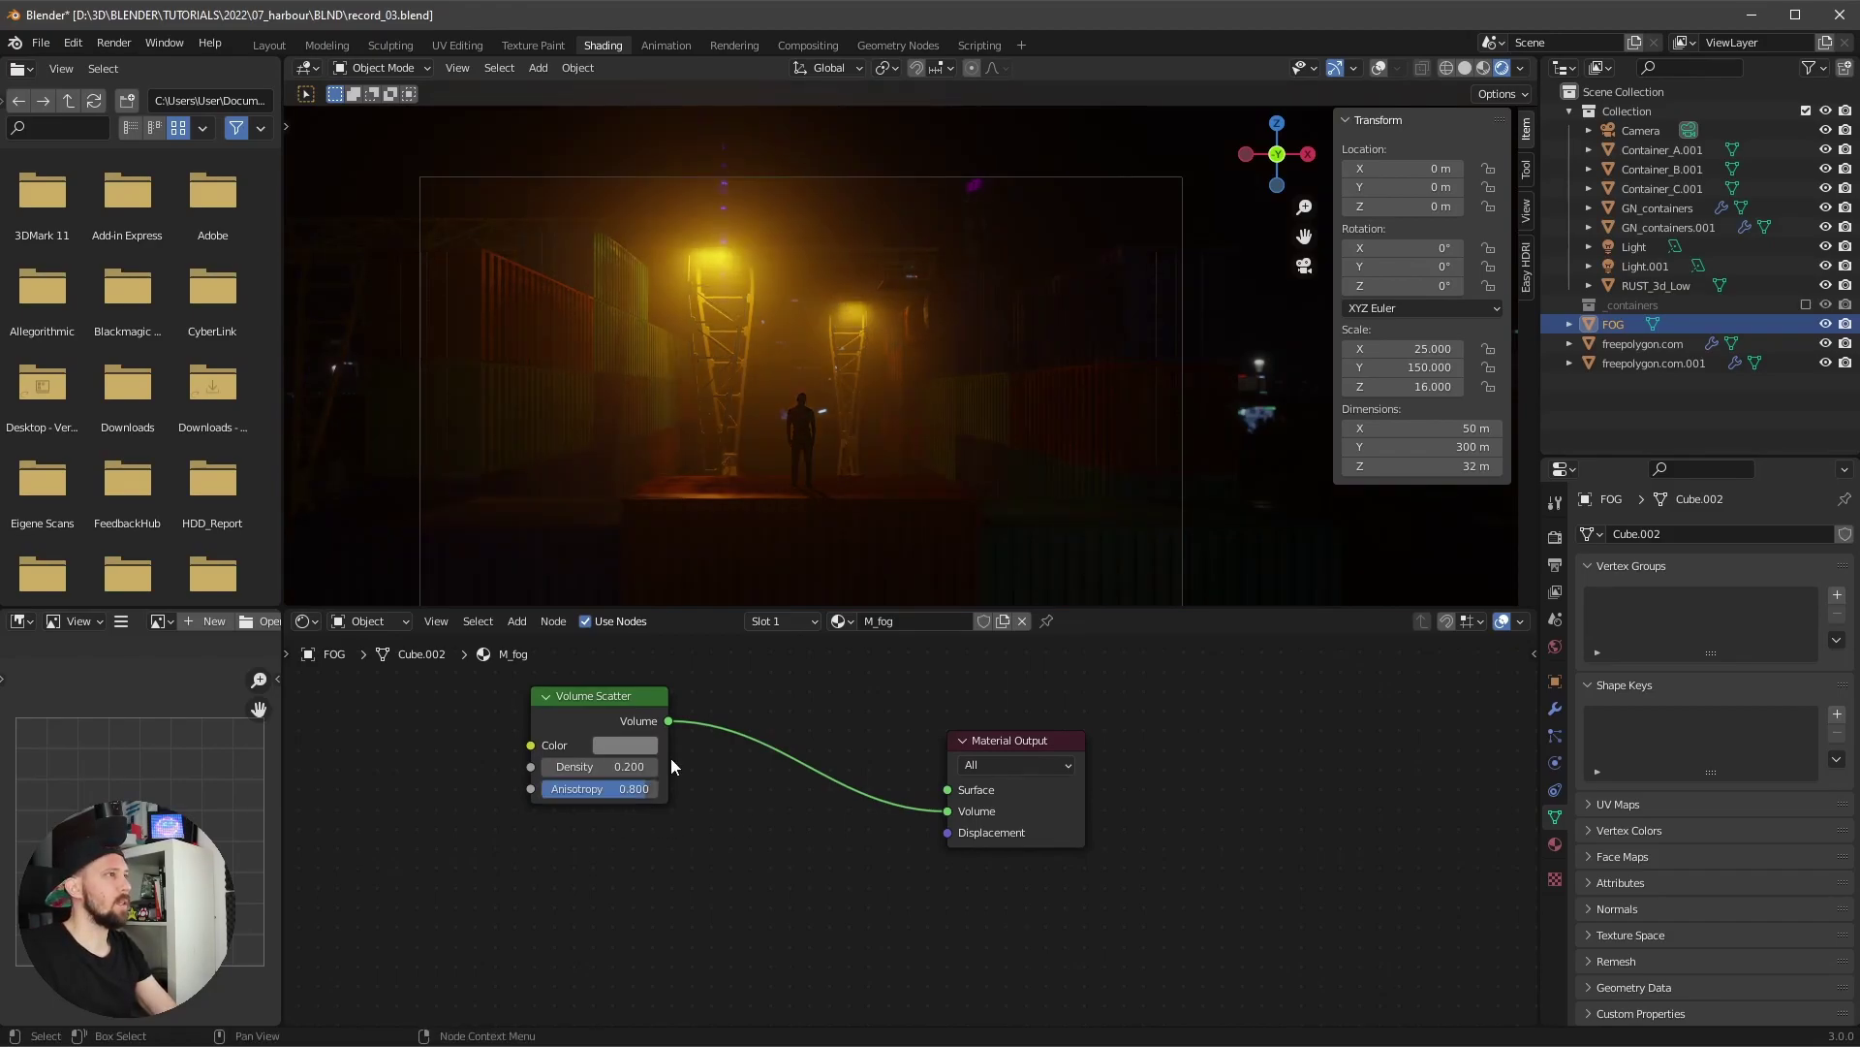
- Set the volume contribution of the orange crane light to 0.5
left_click(1638, 244)
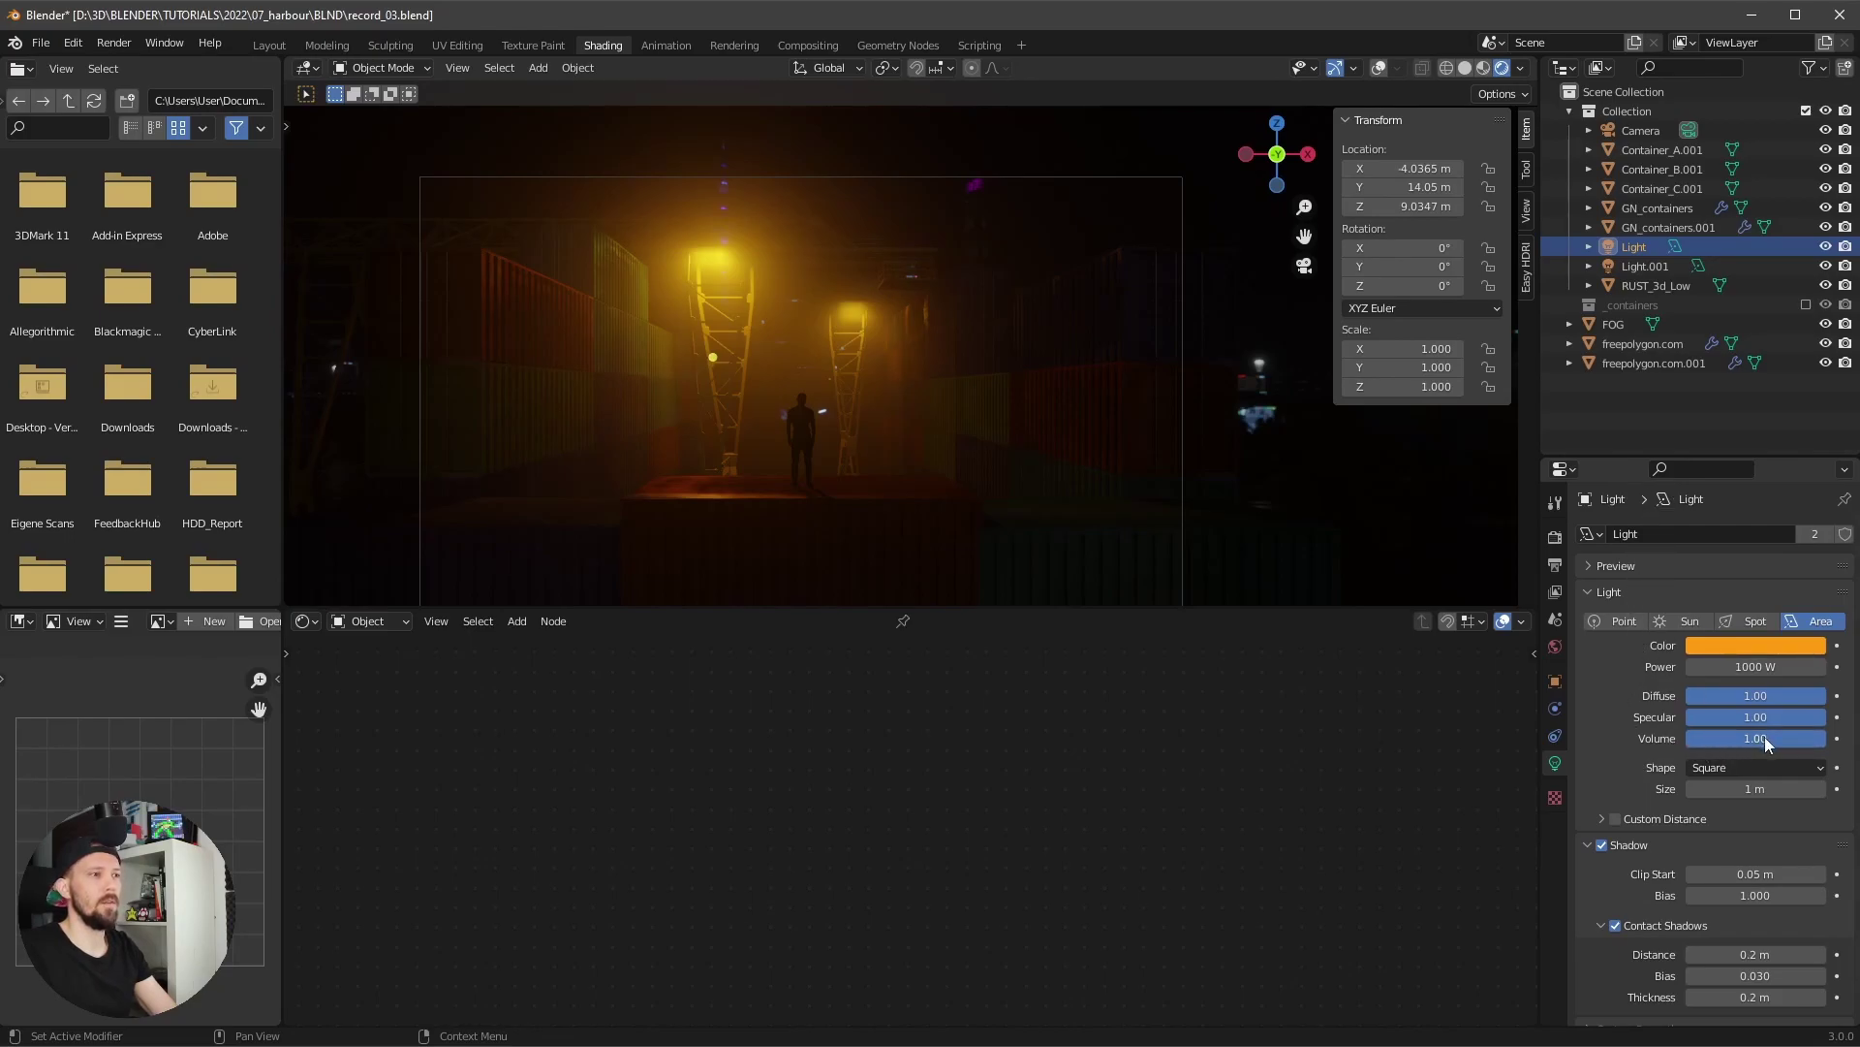
key("Return")
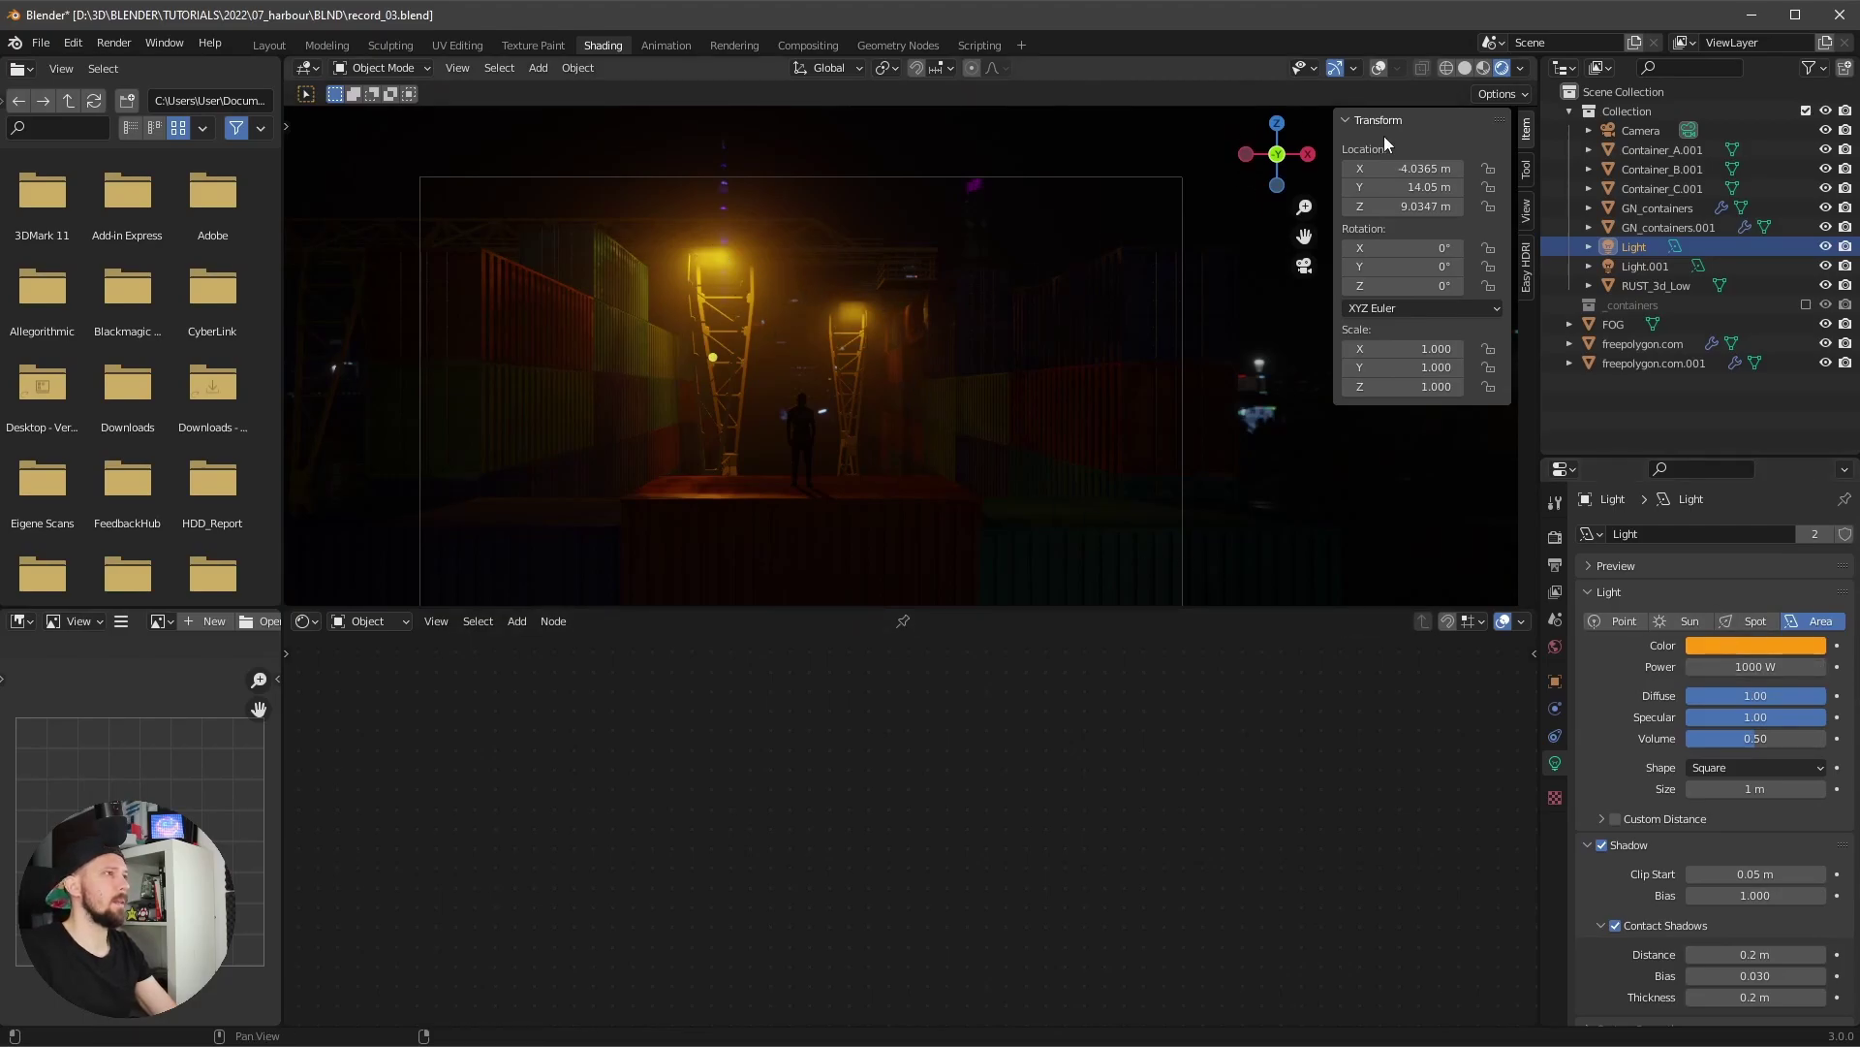
mouse_move(1732, 740)
left_mouse_down()
mouse_move(1703, 742)
mouse_move(1750, 747)
left_mouse_up()
left_click(1747, 742)
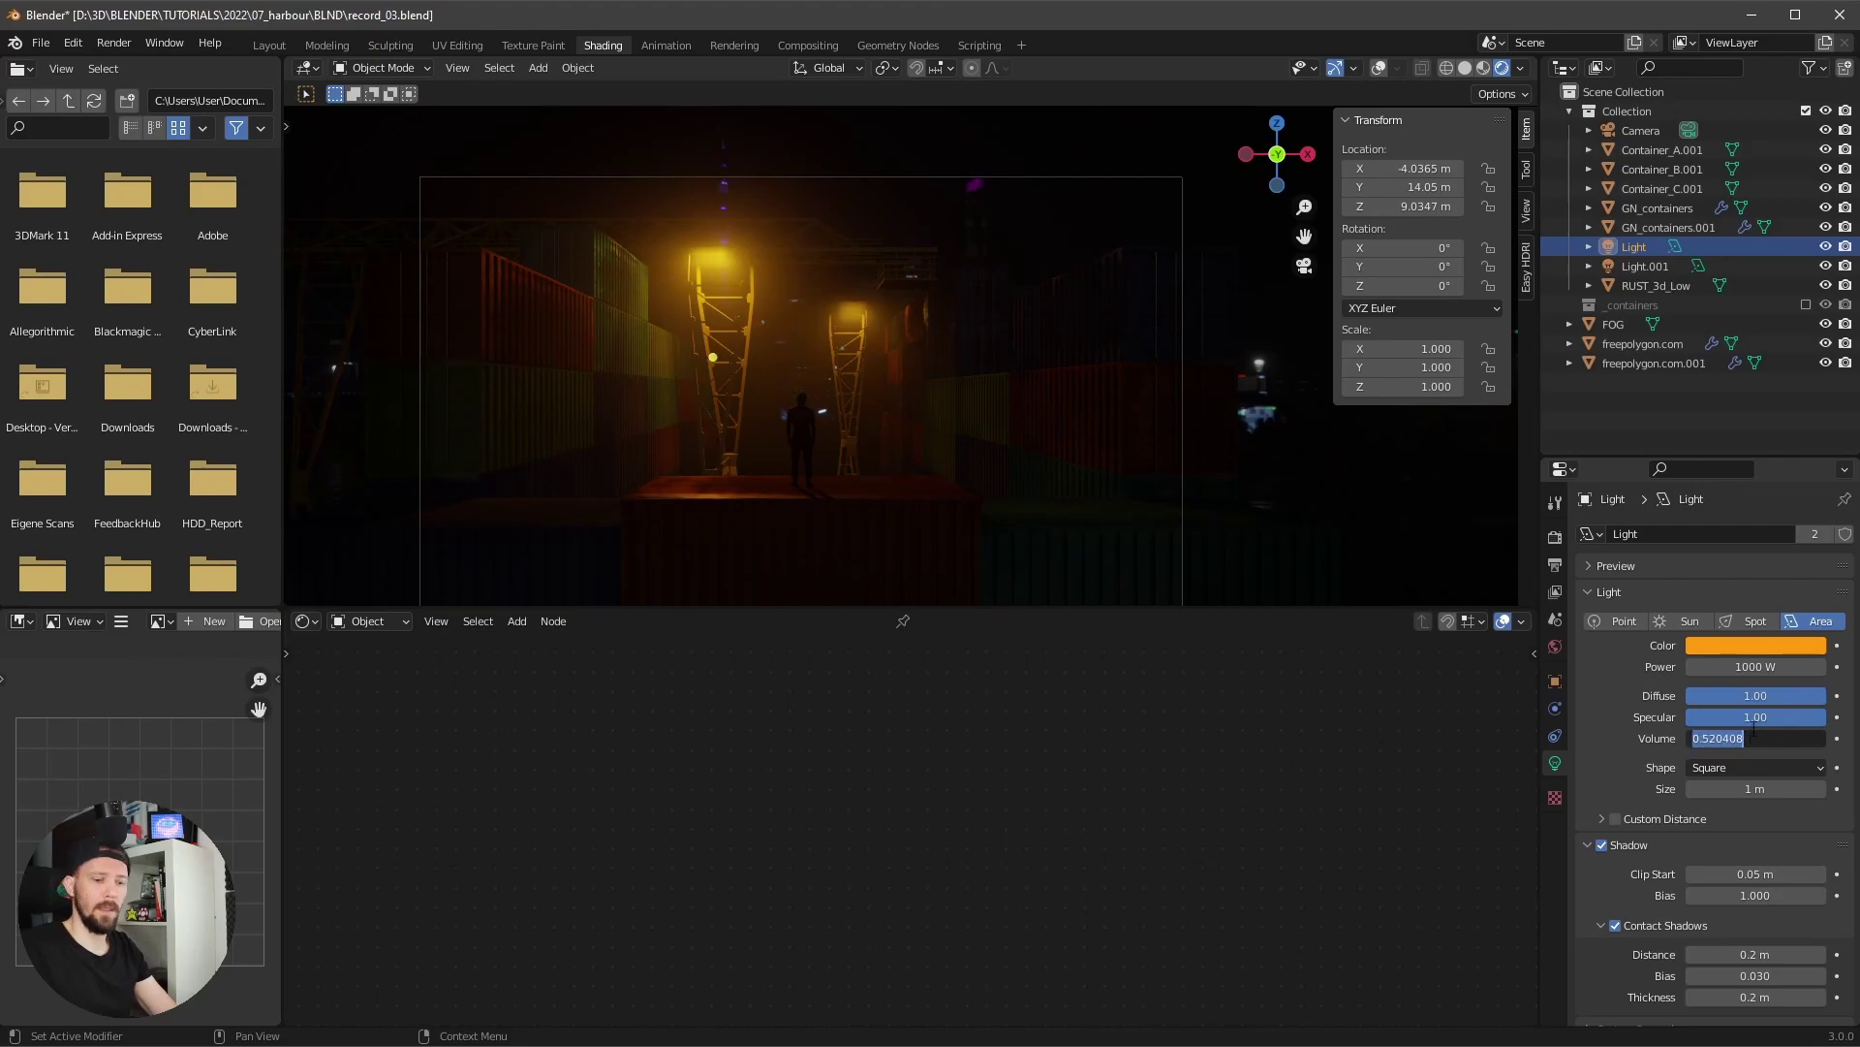
type(".5")
key("Return")
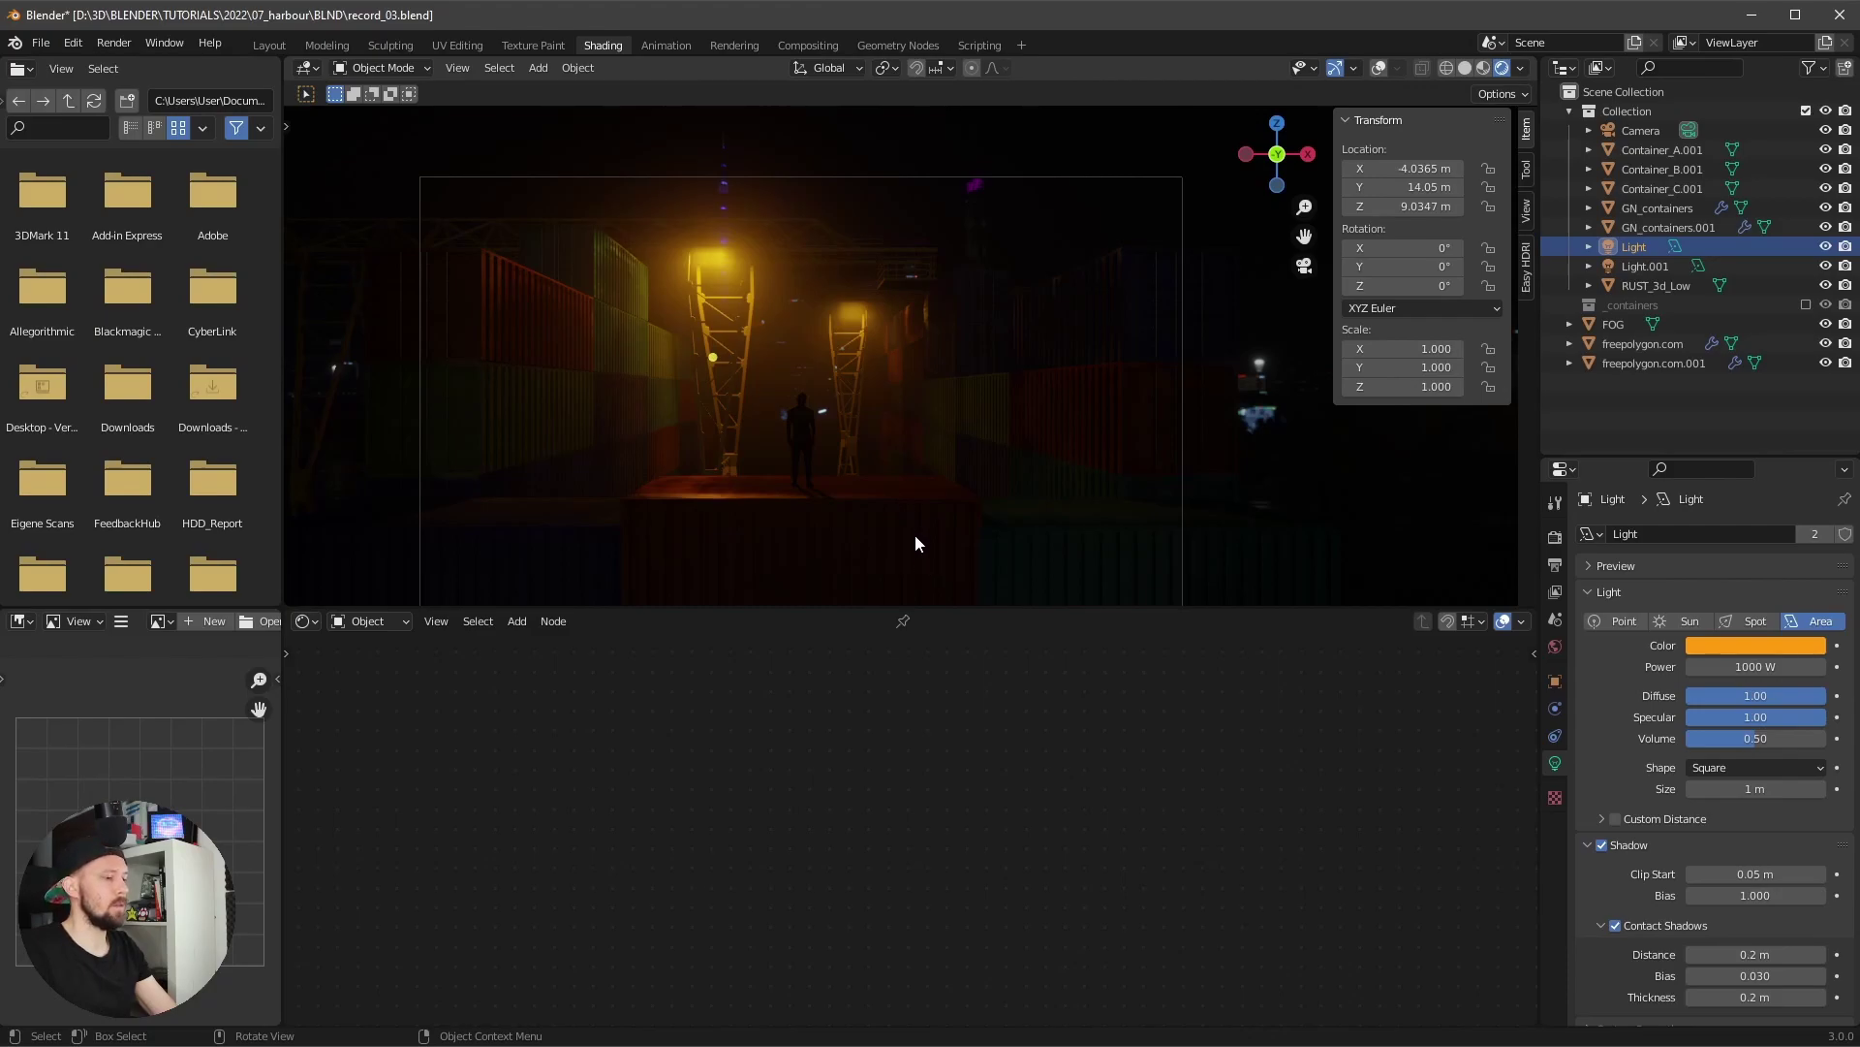
- Add a point light with a power of 1000 W and a bright blue colour
key("shift+a")
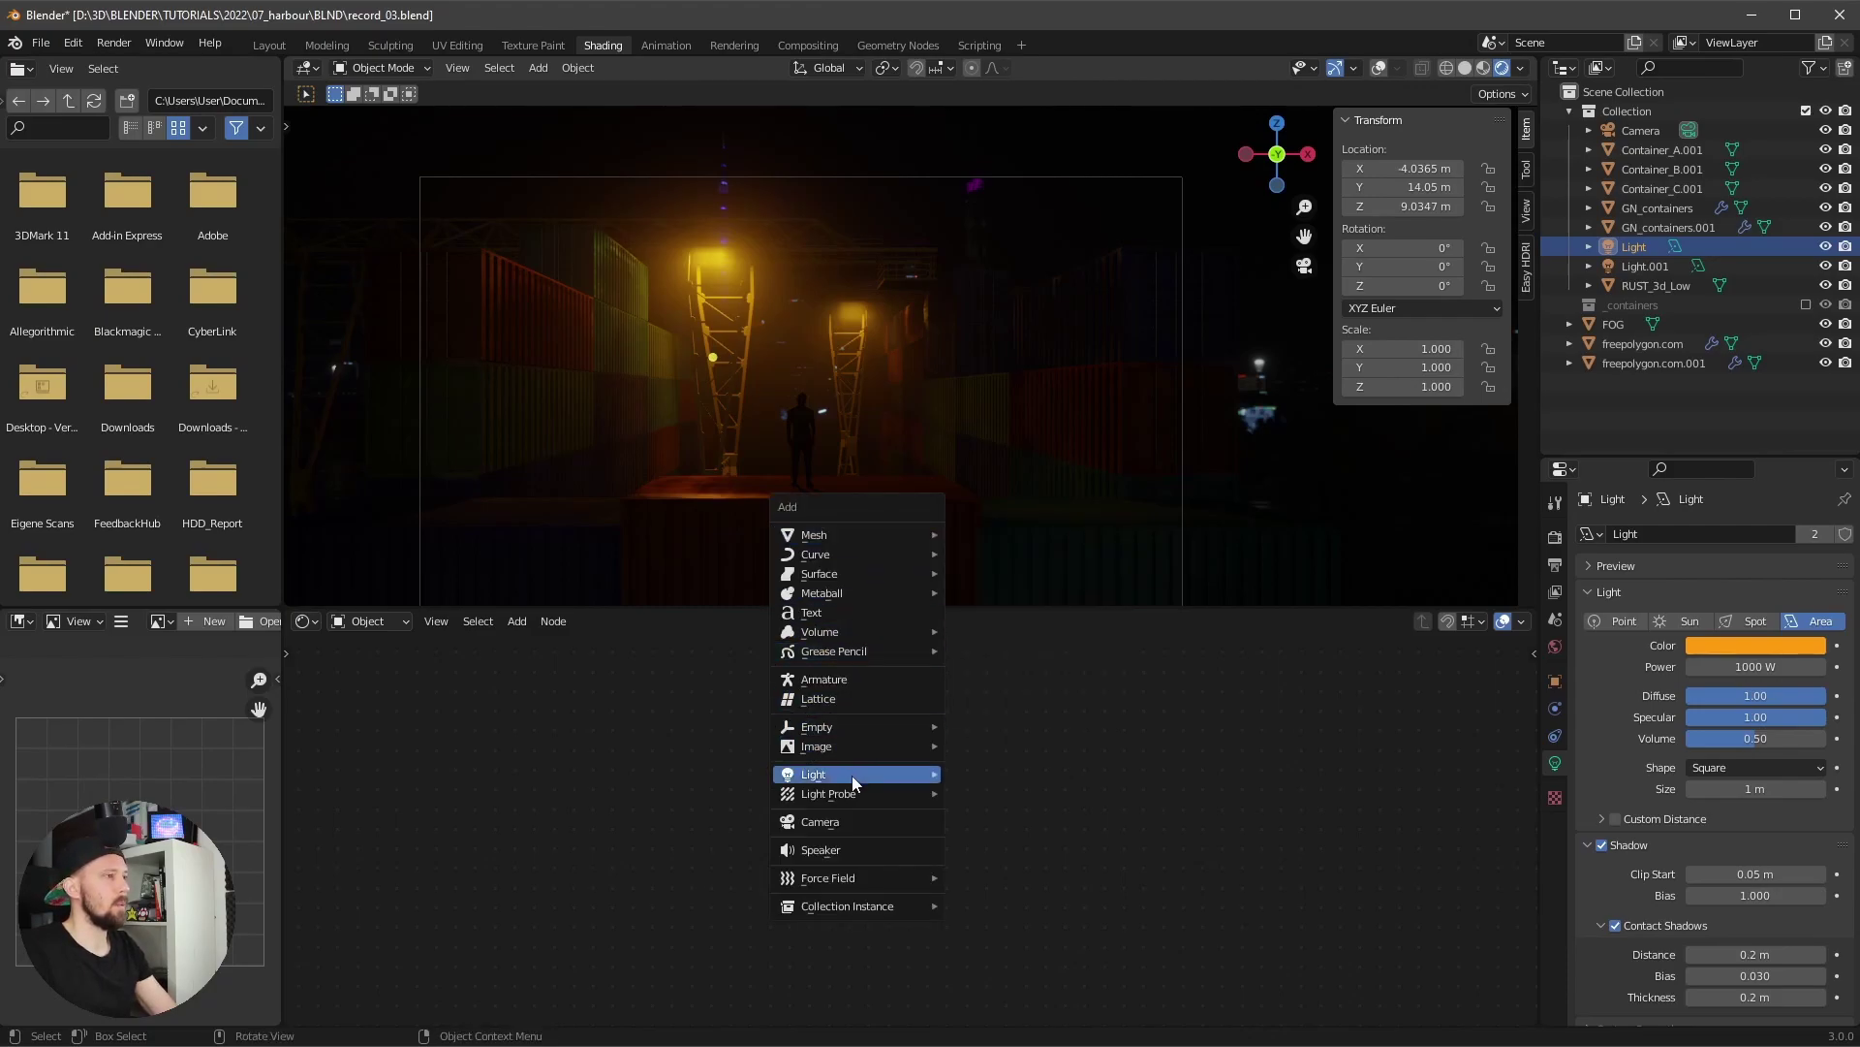
mouse_move(851, 775)
left_click(989, 773)
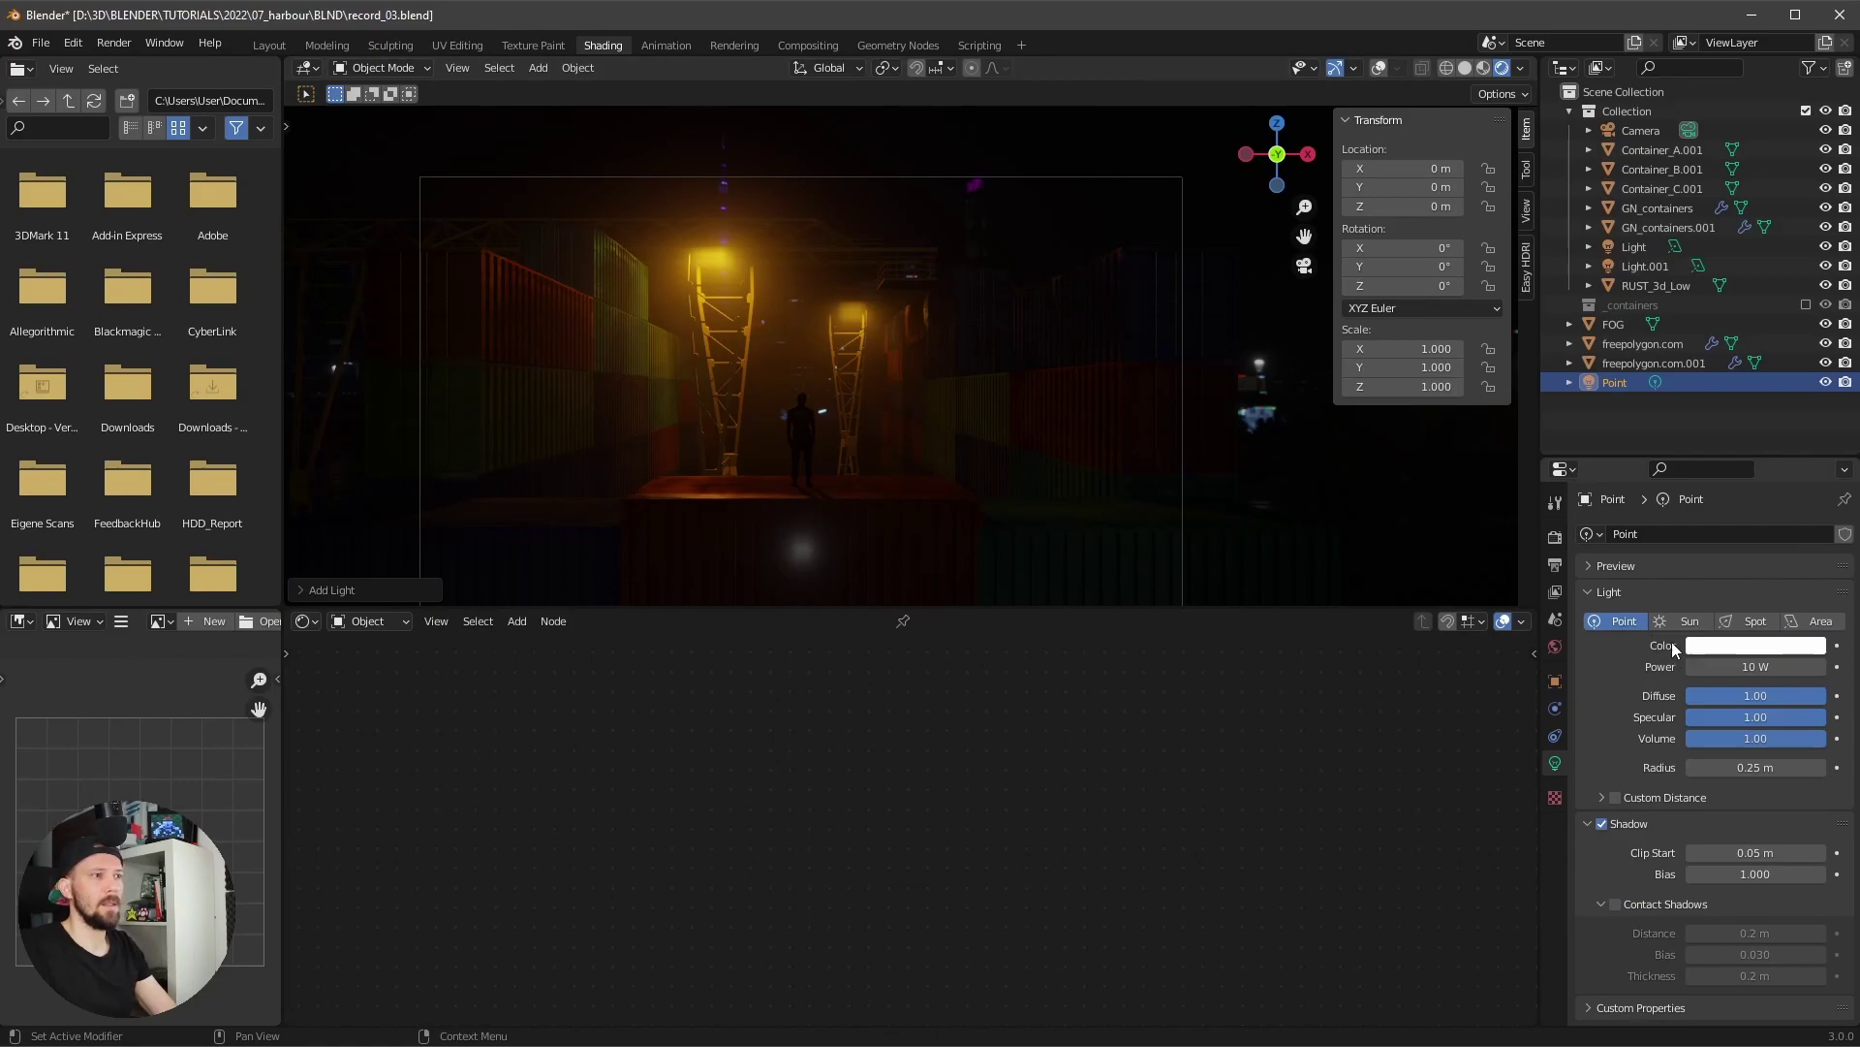
left_click(1747, 666)
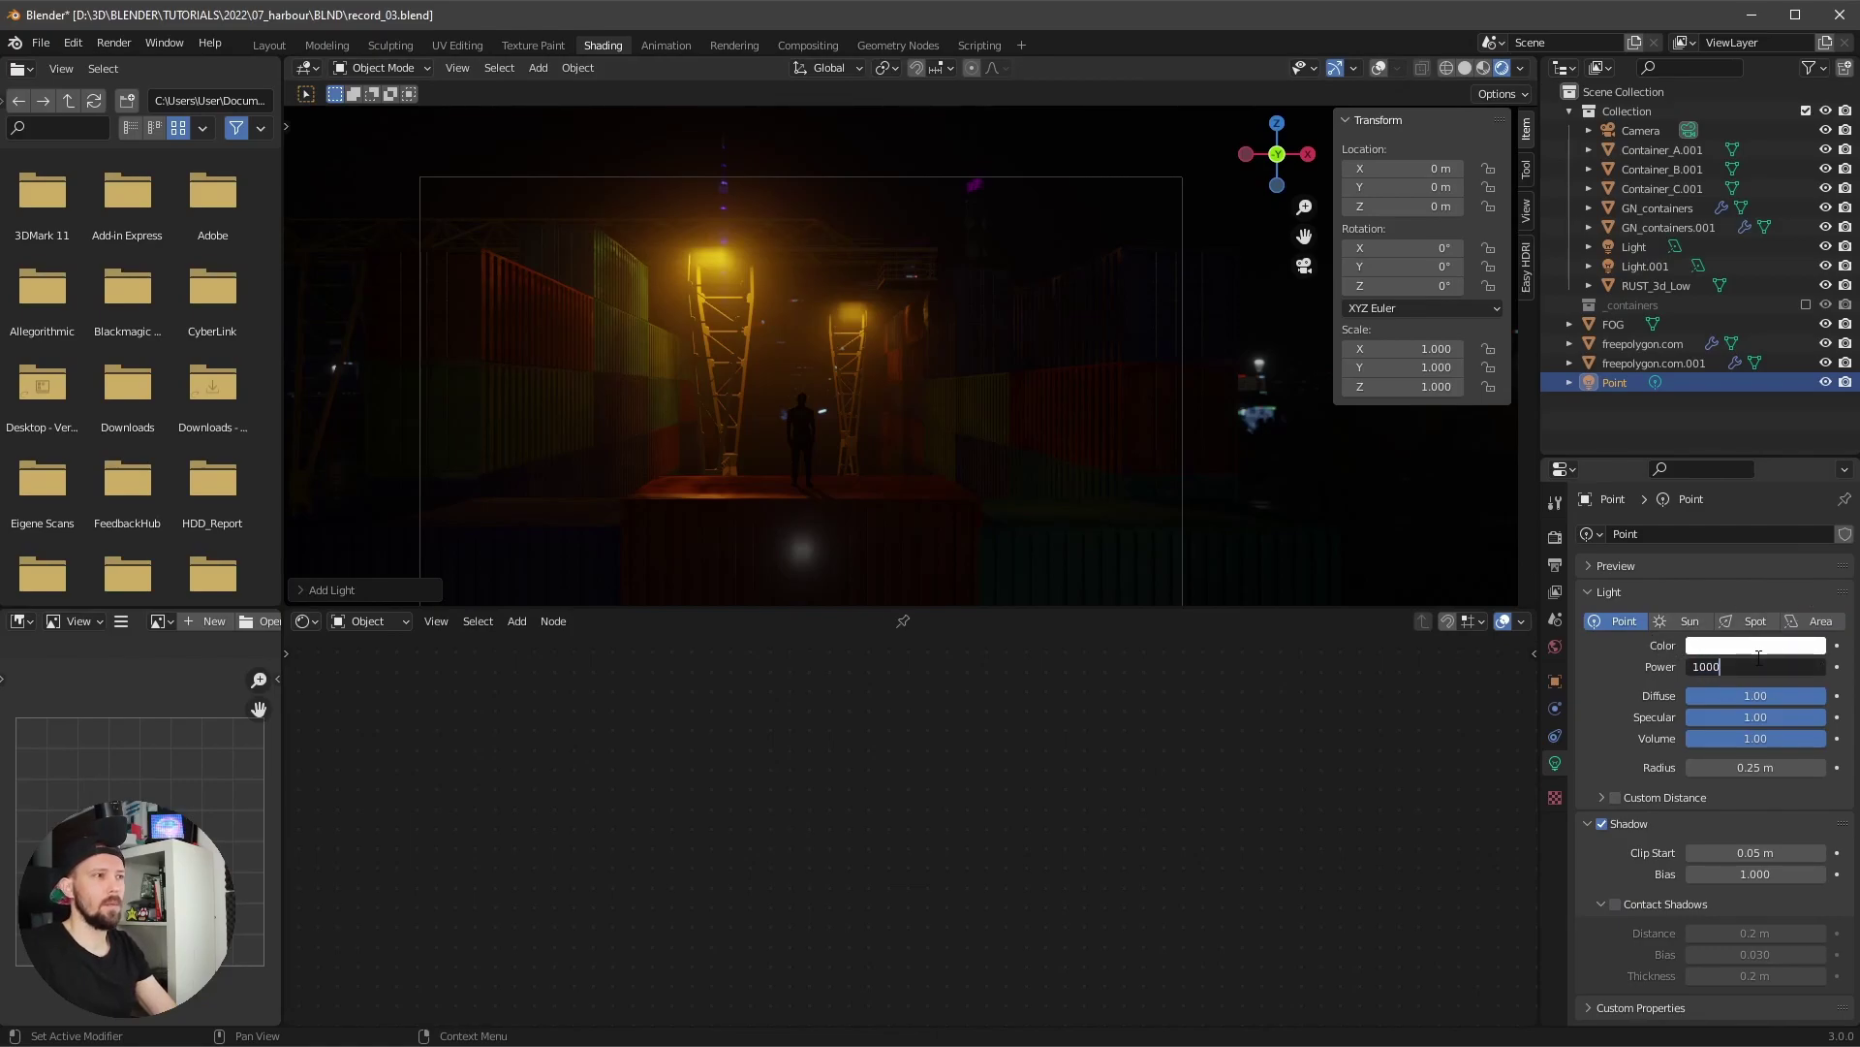
type("1000")
key("Return")
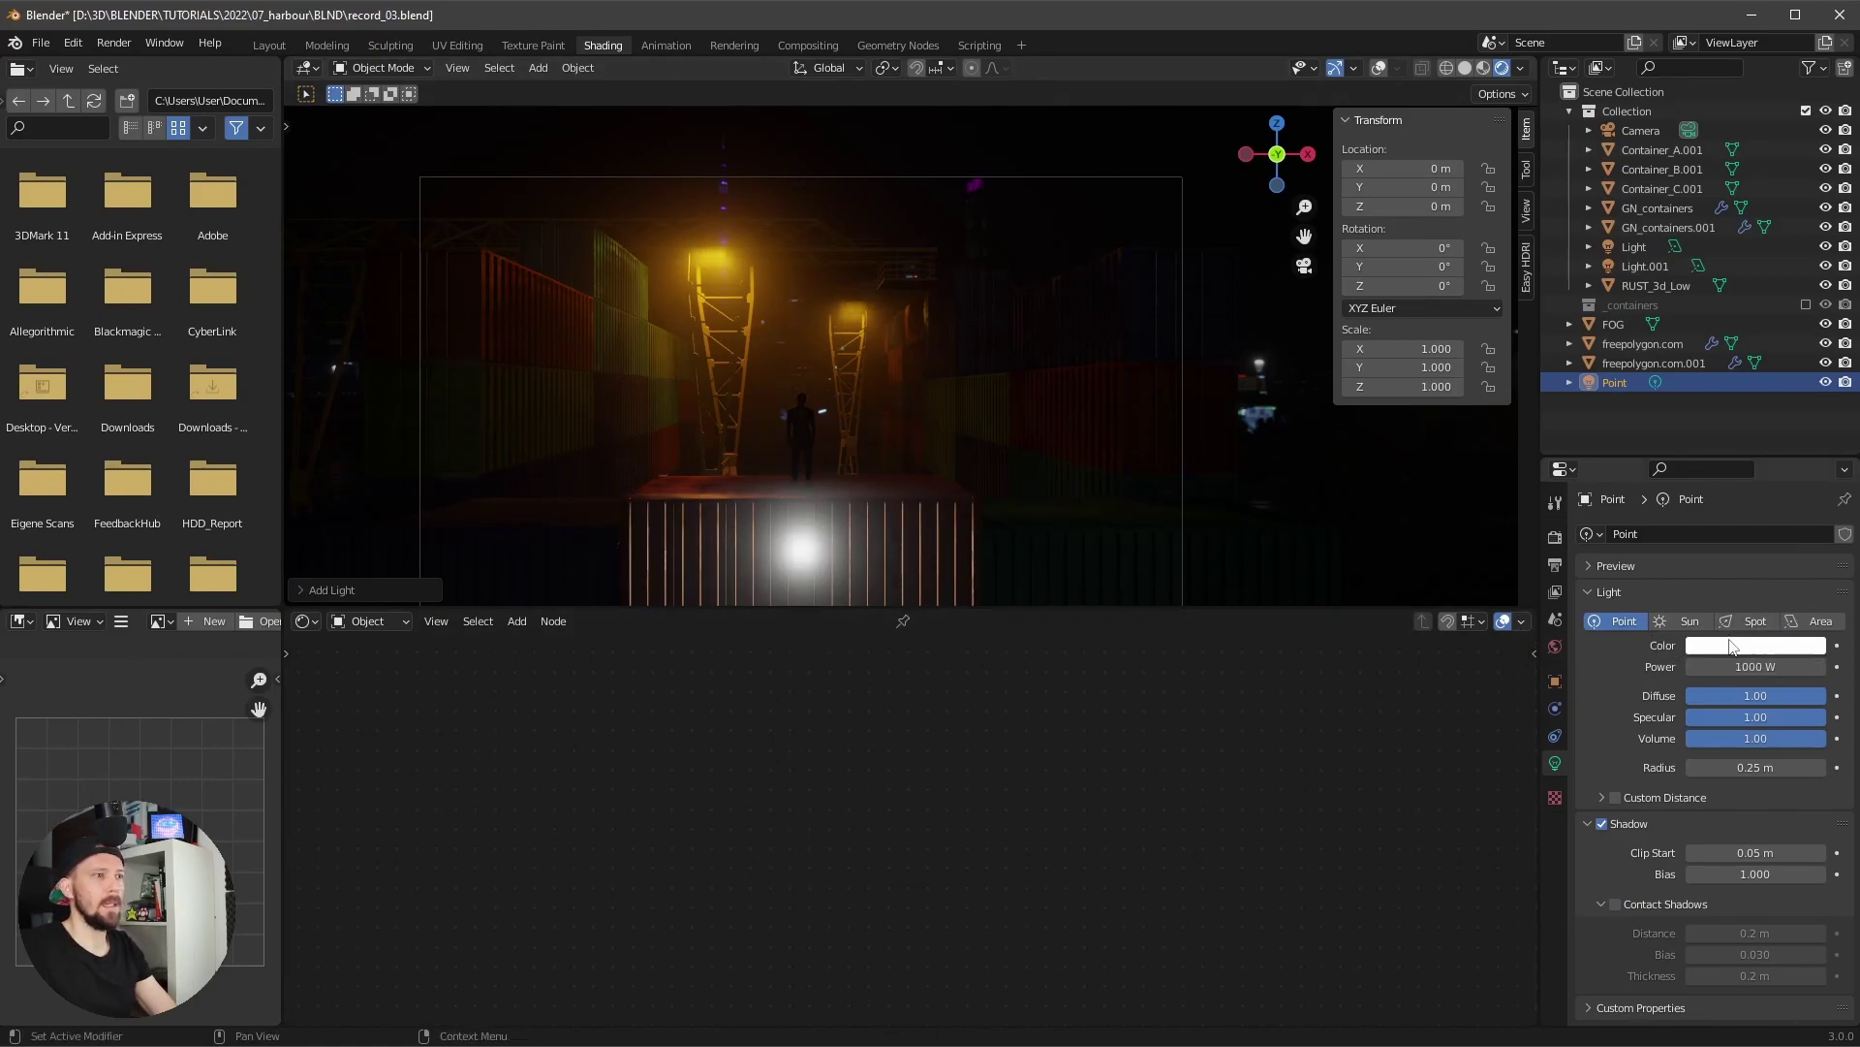
left_click(1730, 645)
left_click_drag(1734, 436, 1755, 392)
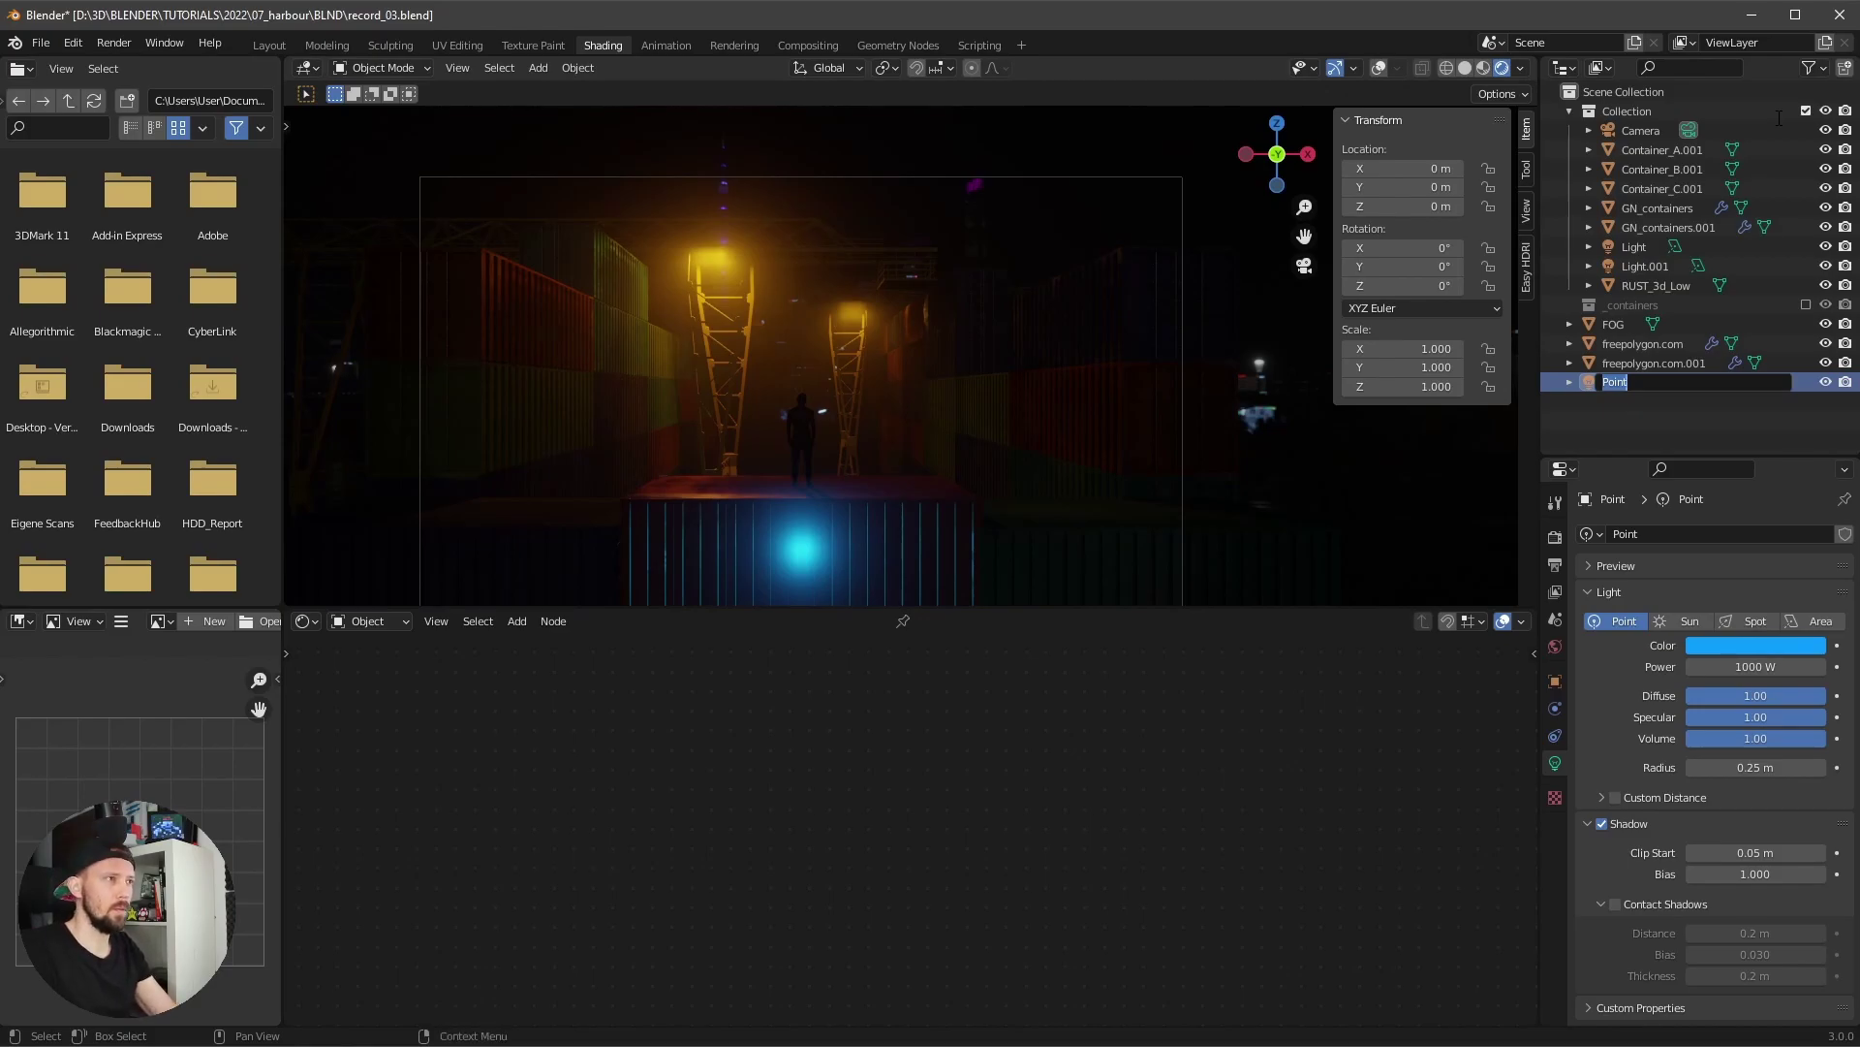
- Rename the blue point light to Point_blue and hide it in the viewport
key("End")
type("_bl")
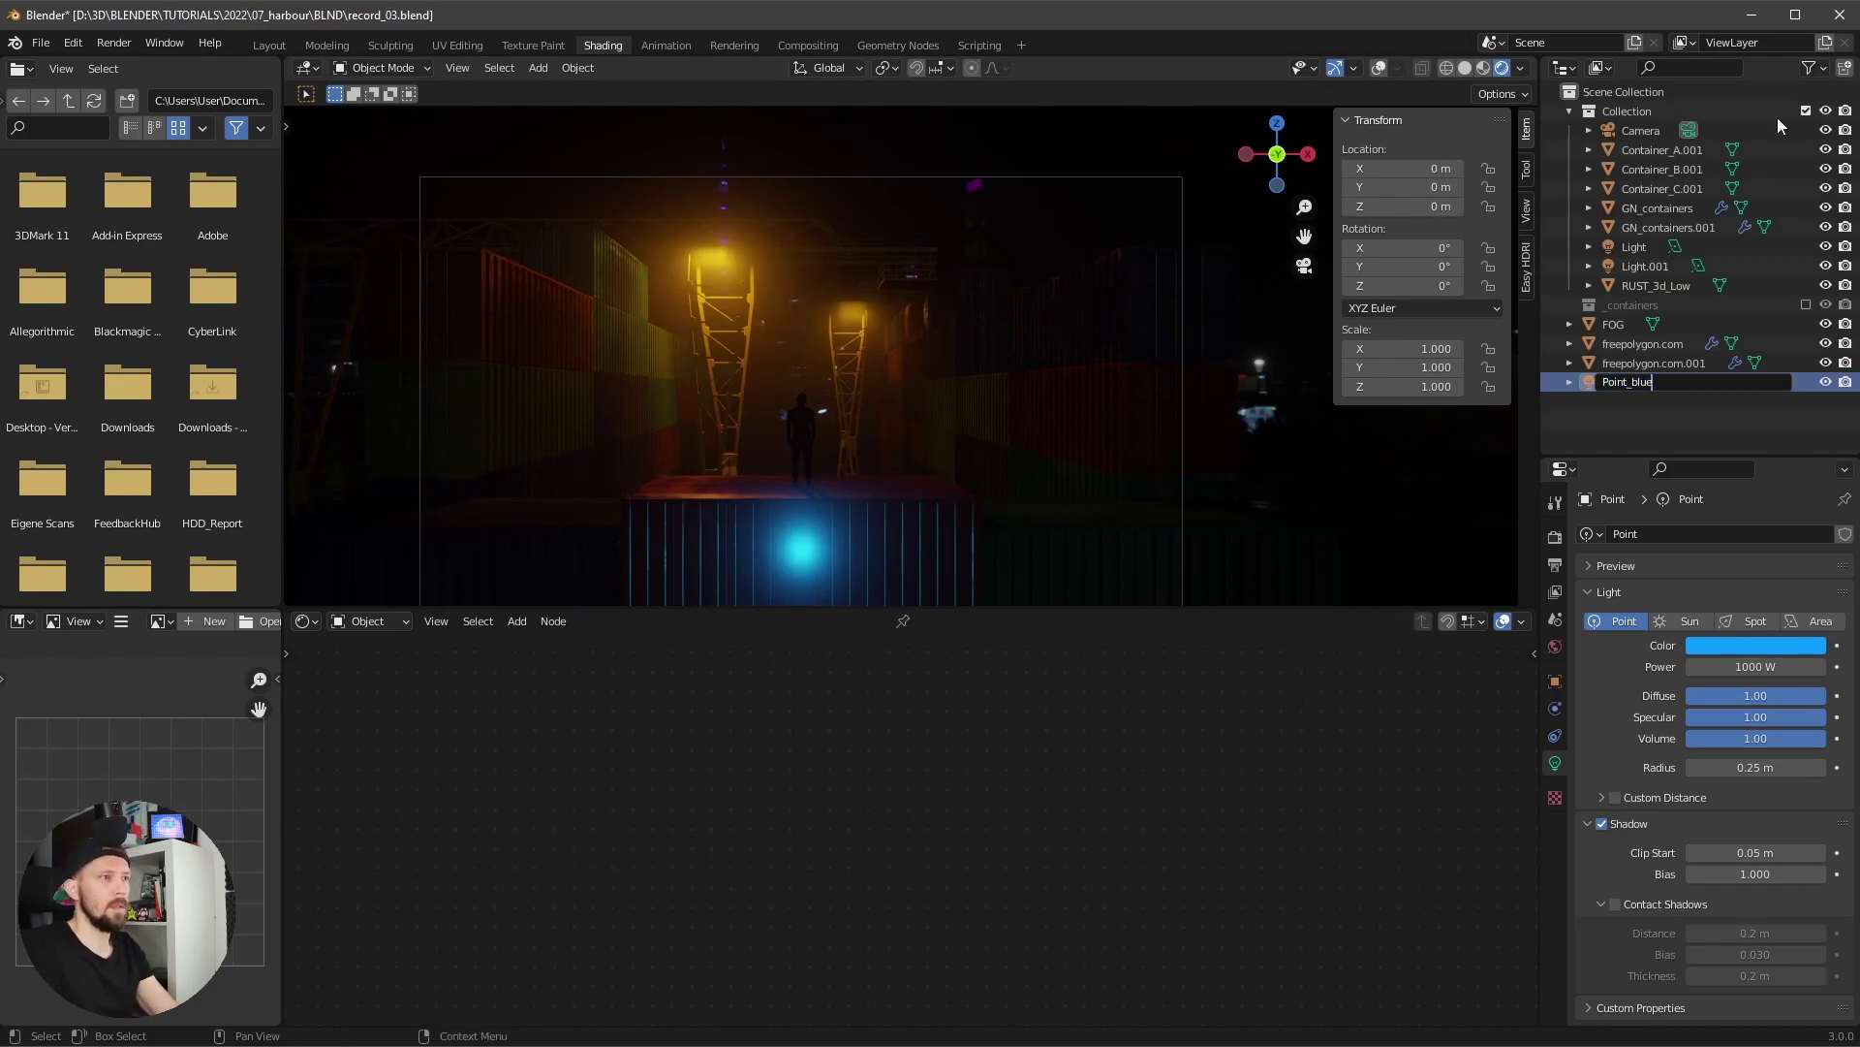
key("Return")
left_click(1825, 382)
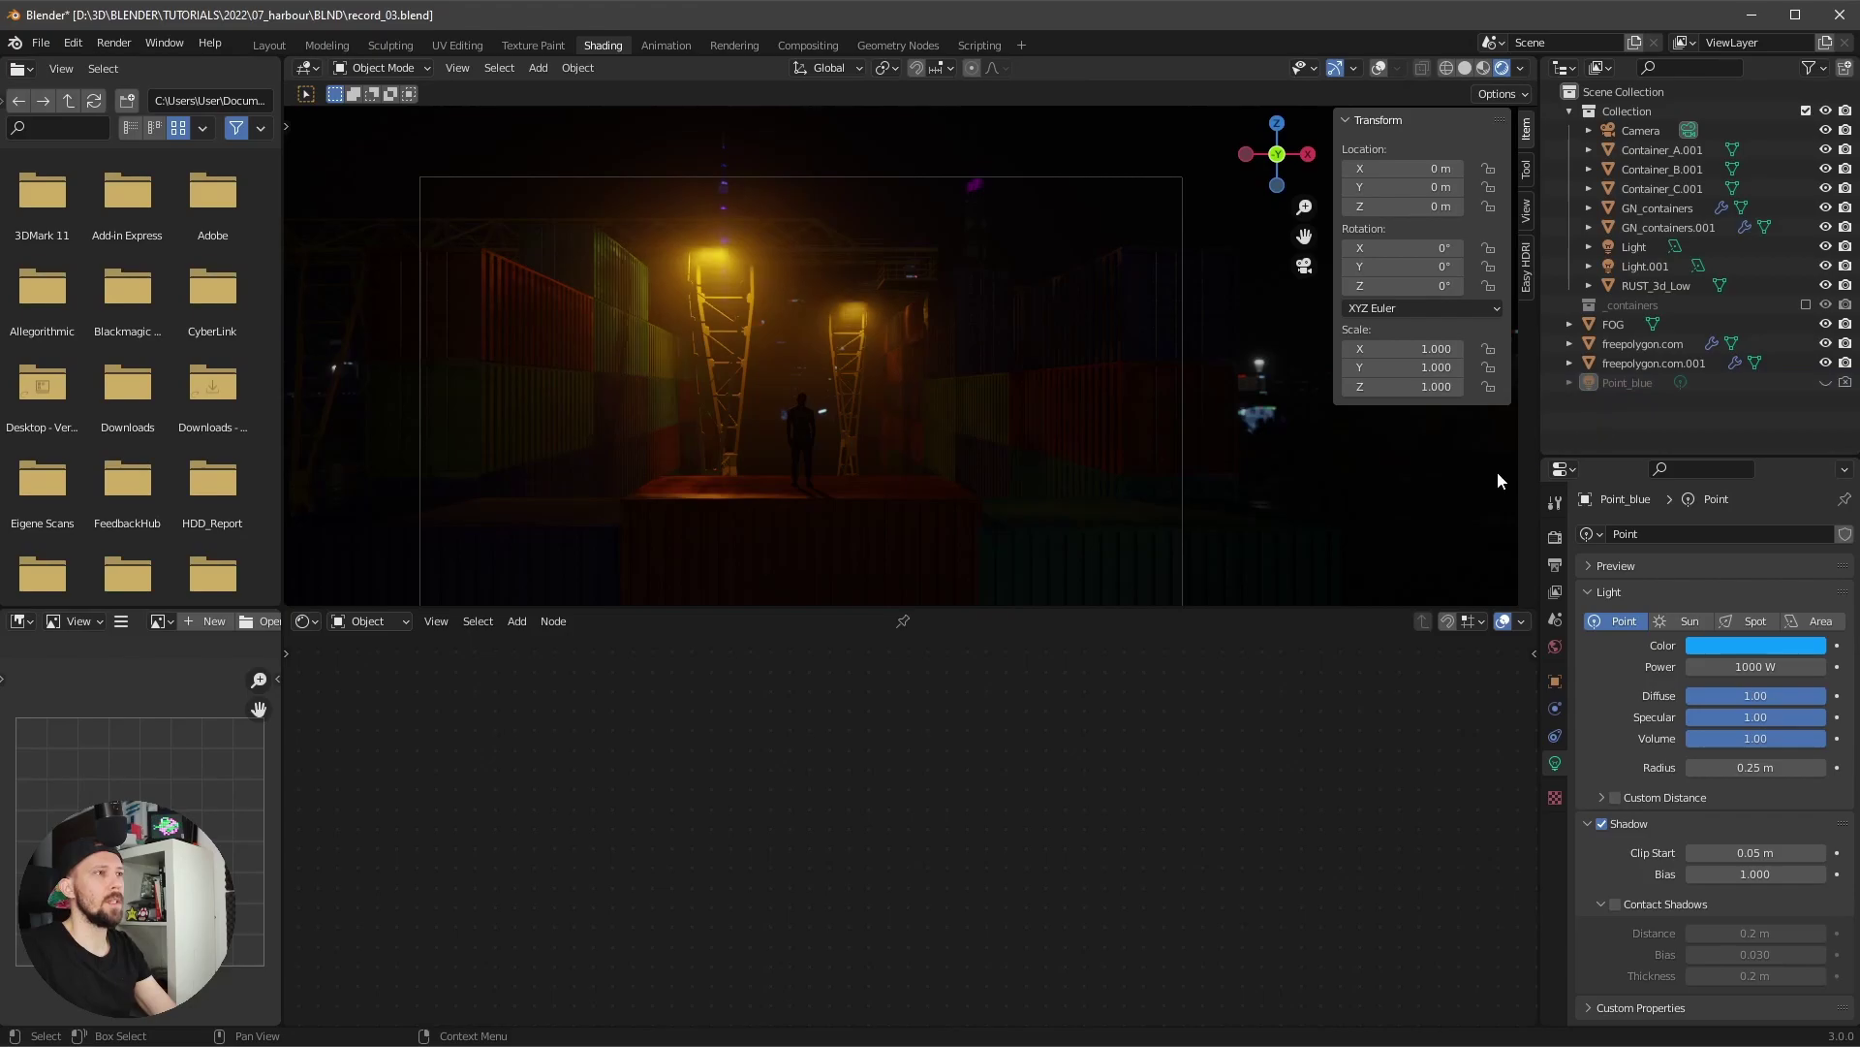
- Add a plane mesh to the scene and rename it GN_lights
key("shift+a")
mouse_move(1066, 269)
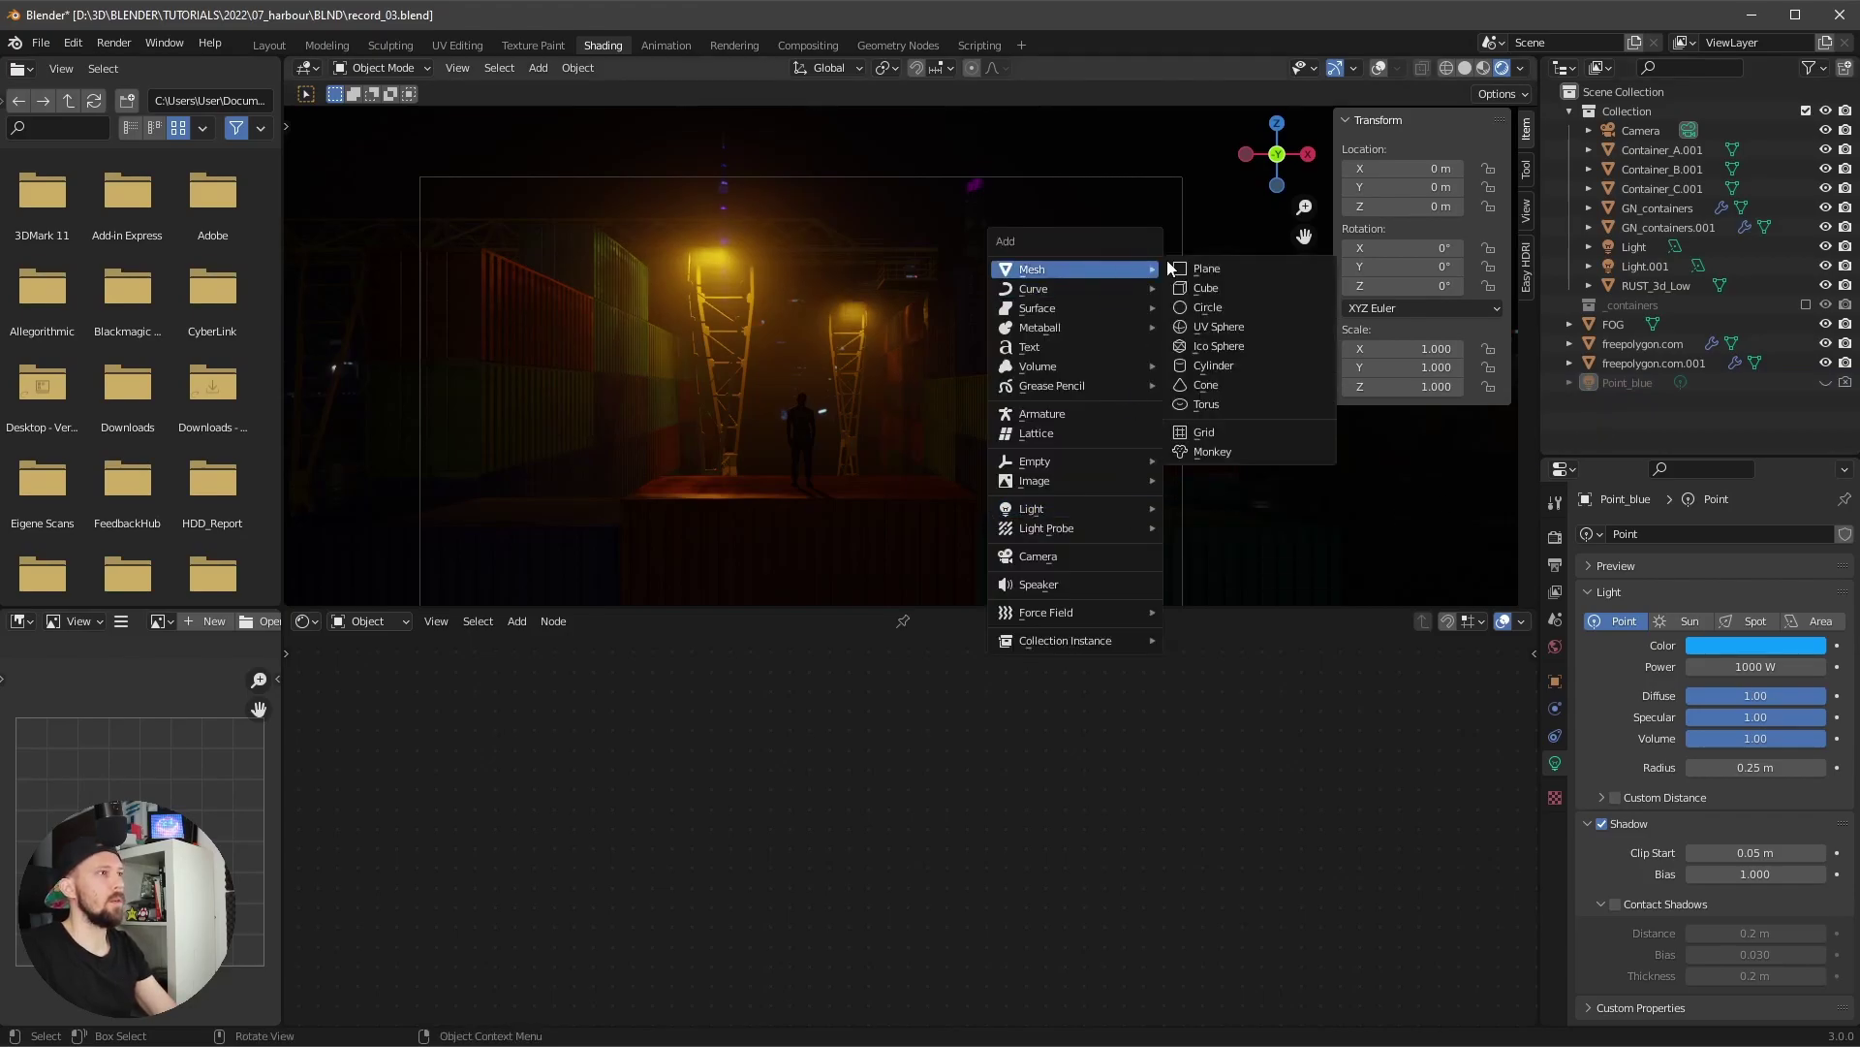
left_click(1236, 265)
double_click(1600, 383)
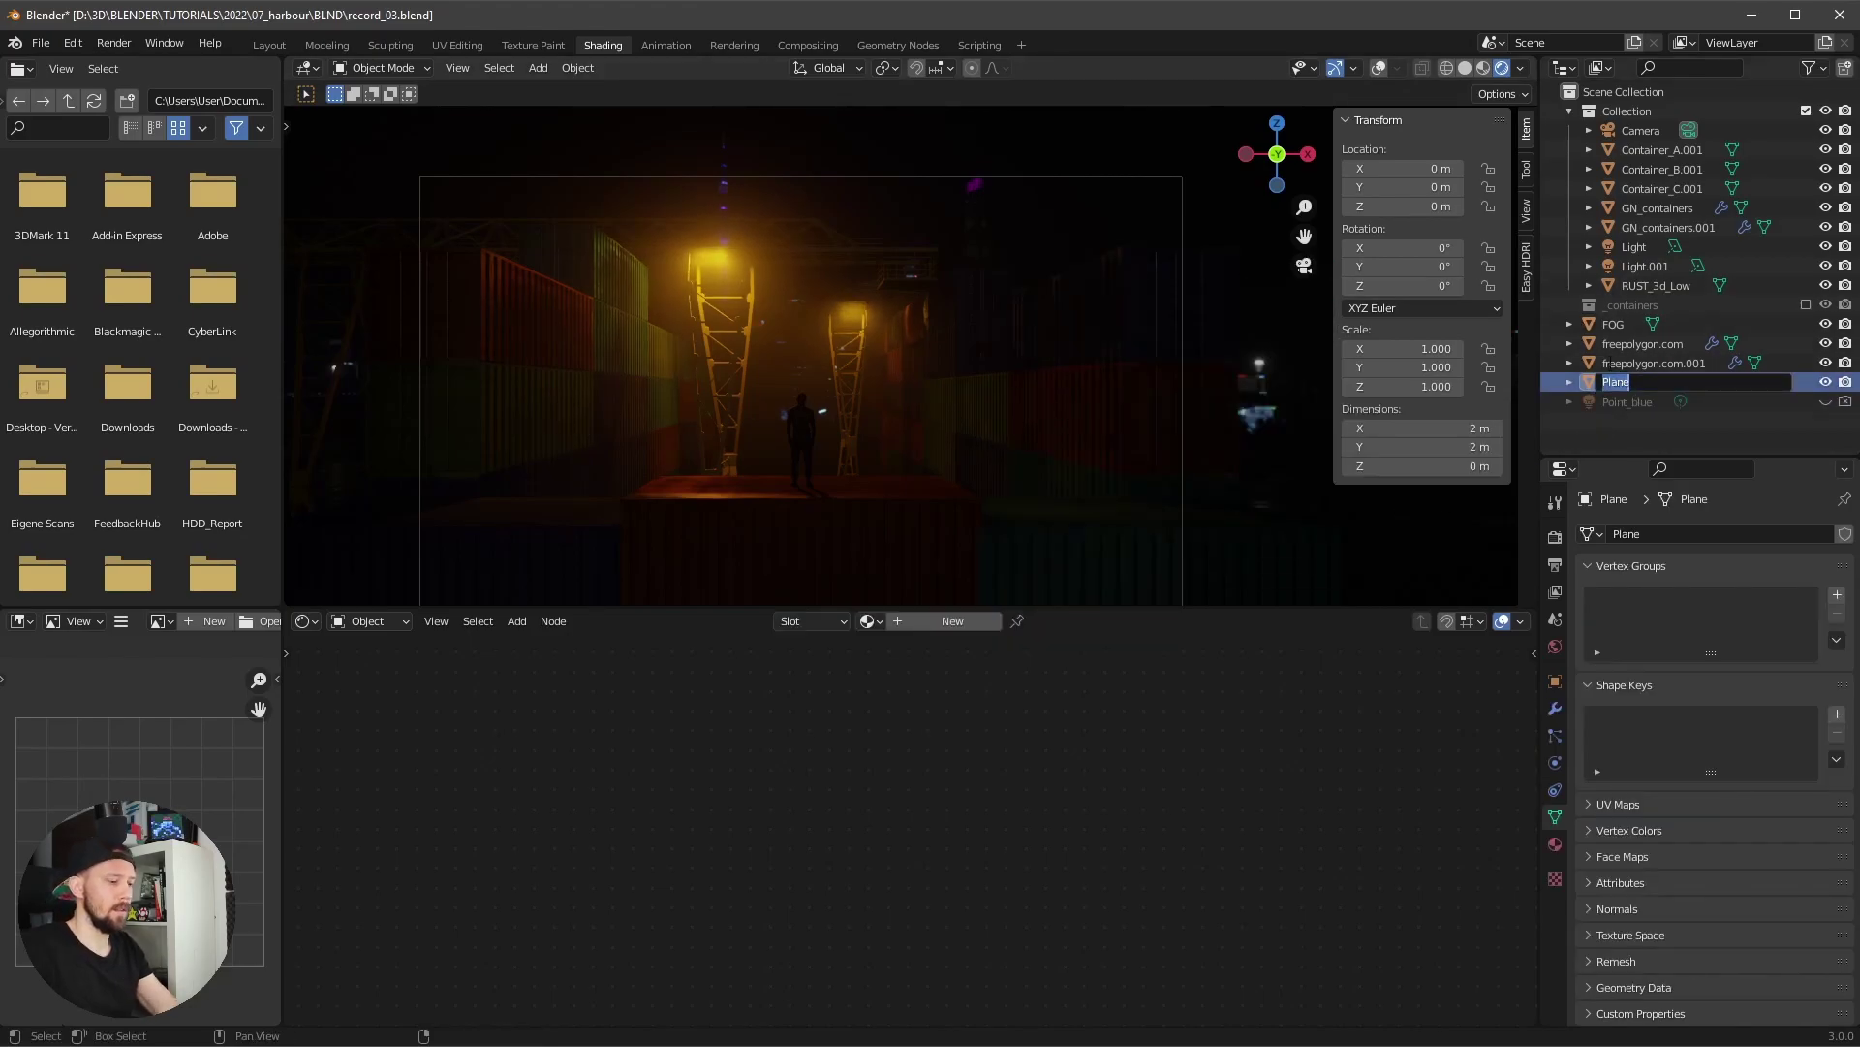
type("GN_light")
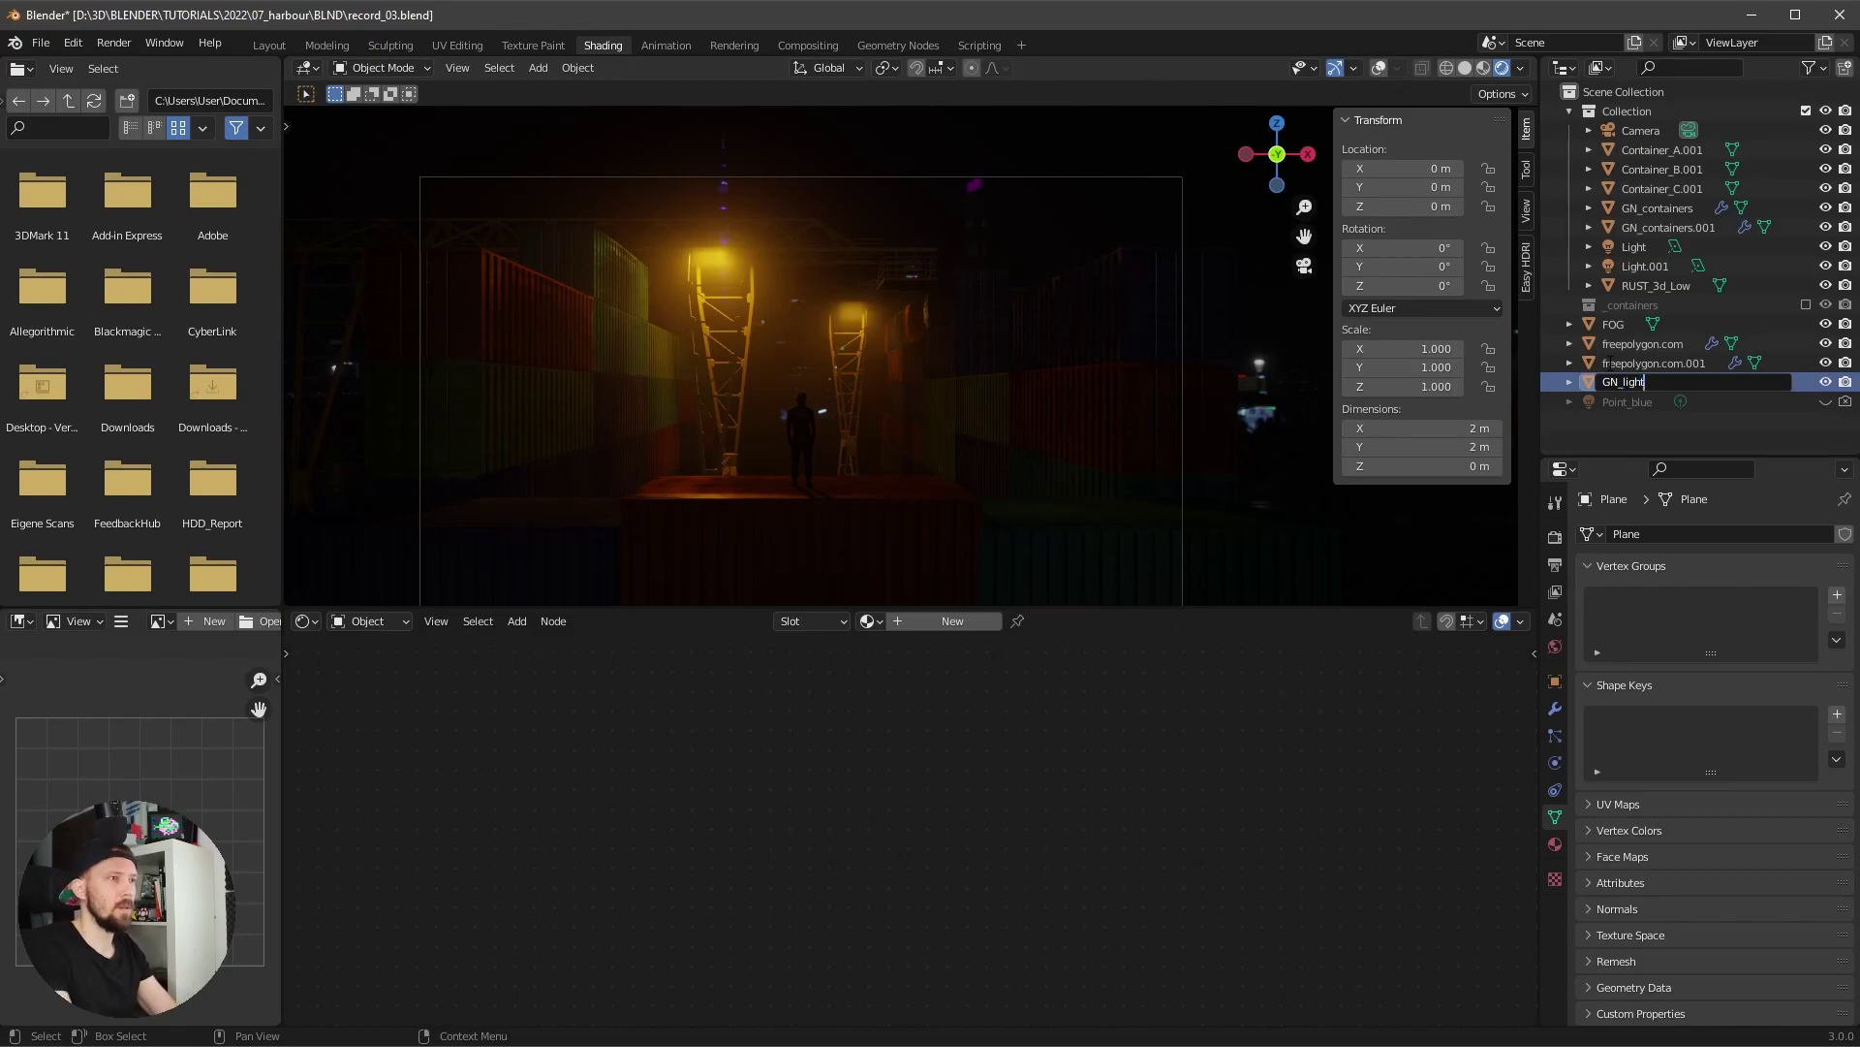
type("s")
key("Return")
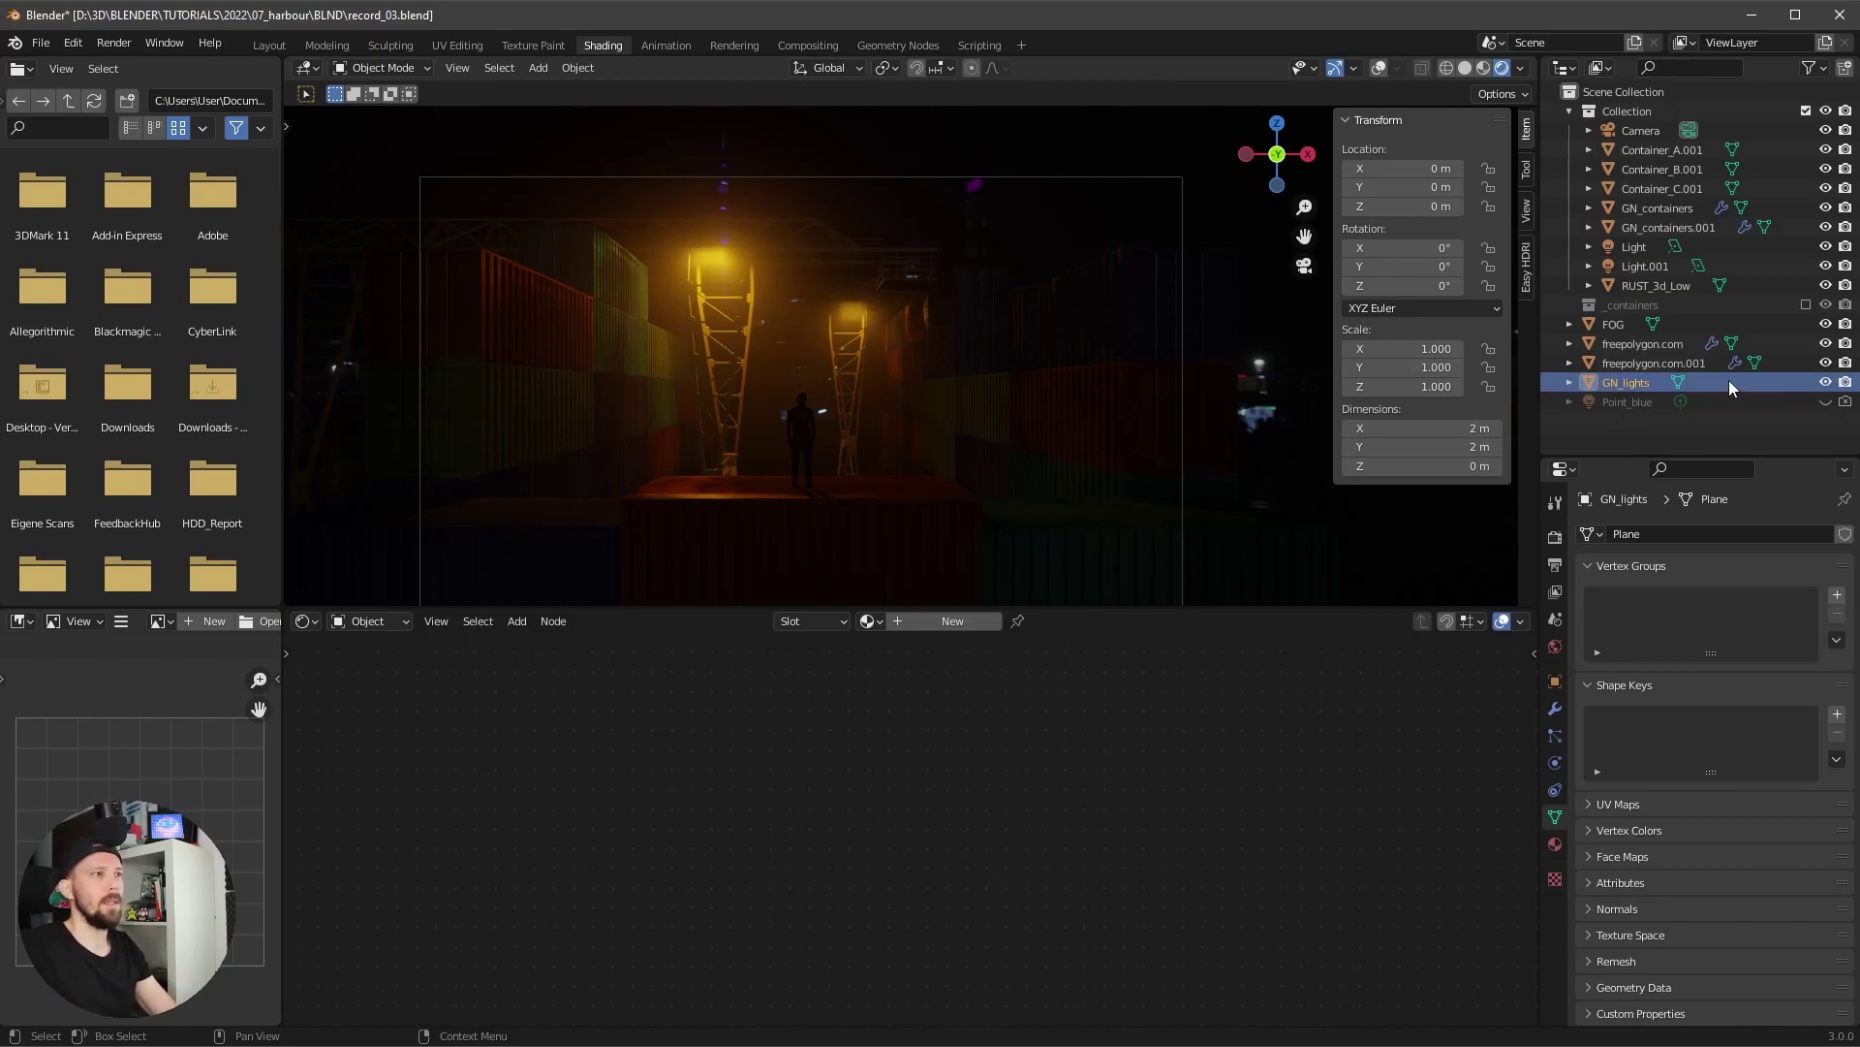
- Create a new geometry node tree on the GN_lights plane and name it GN_lights
left_click(893, 45)
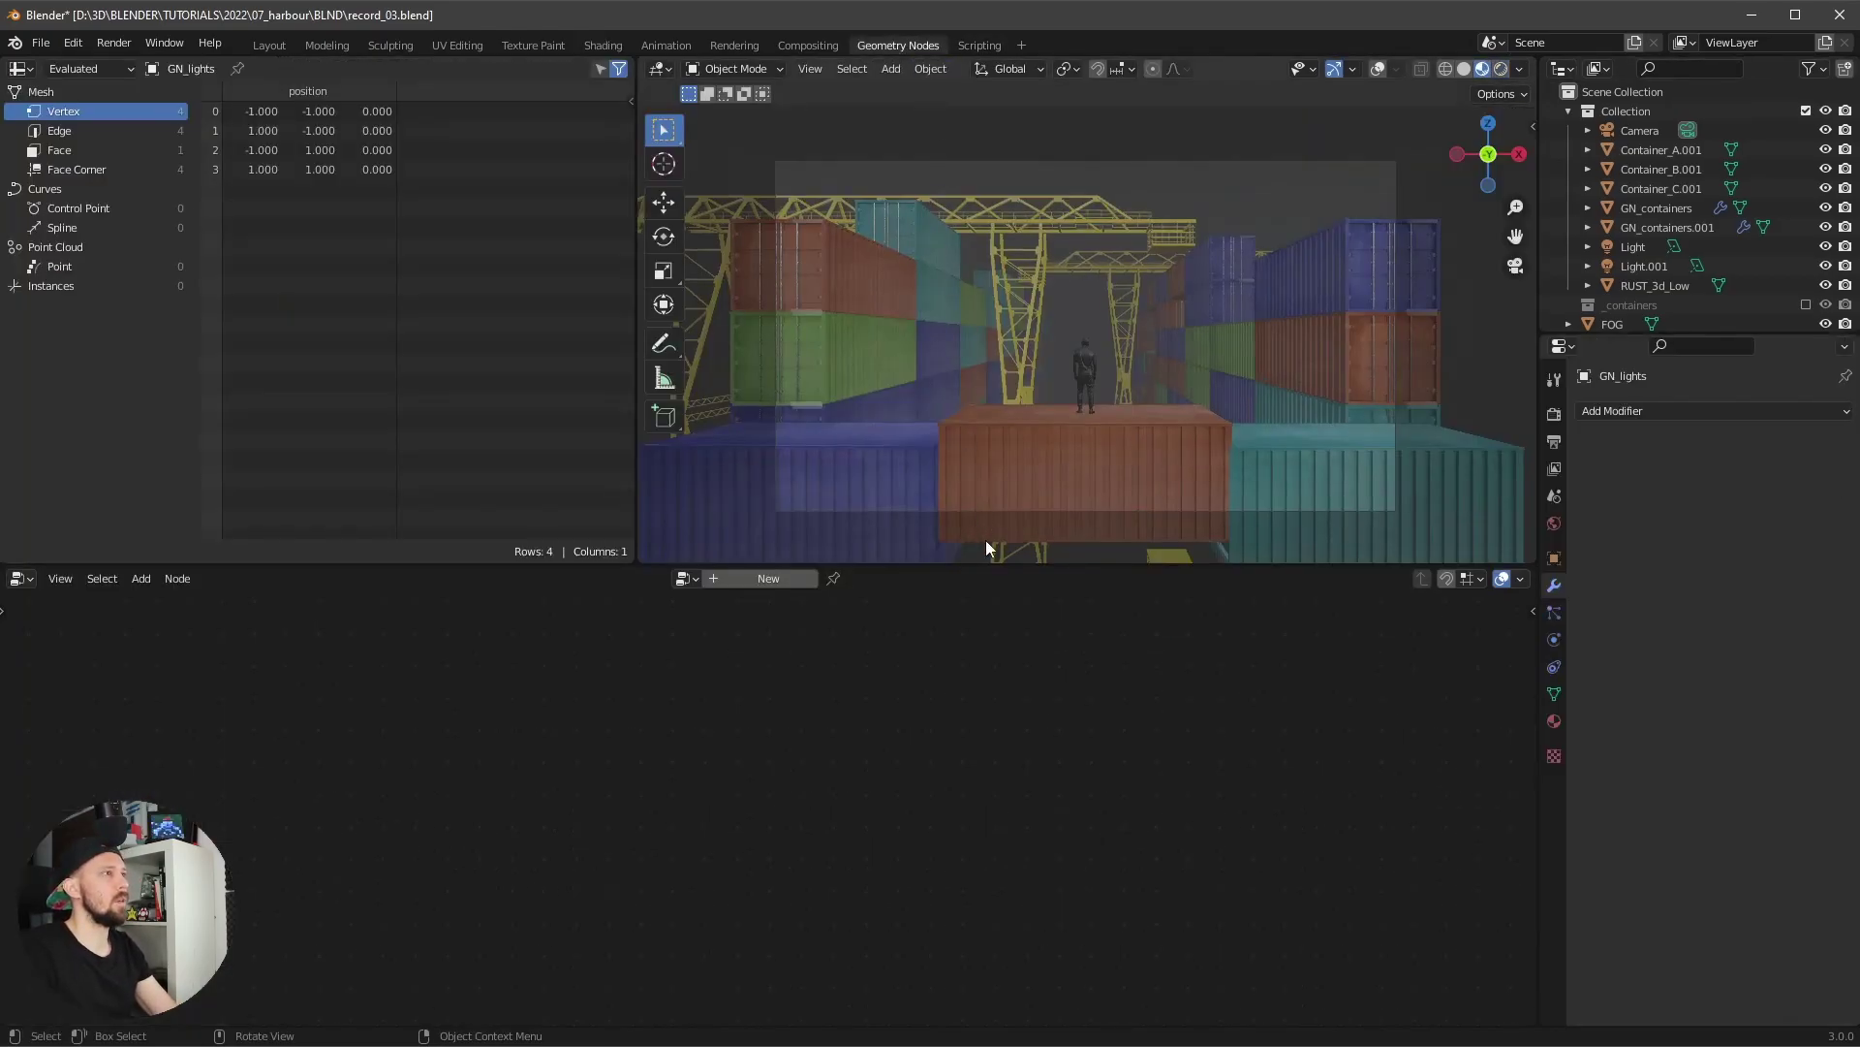
left_click_drag(1692, 332, 1691, 549)
left_click(766, 578)
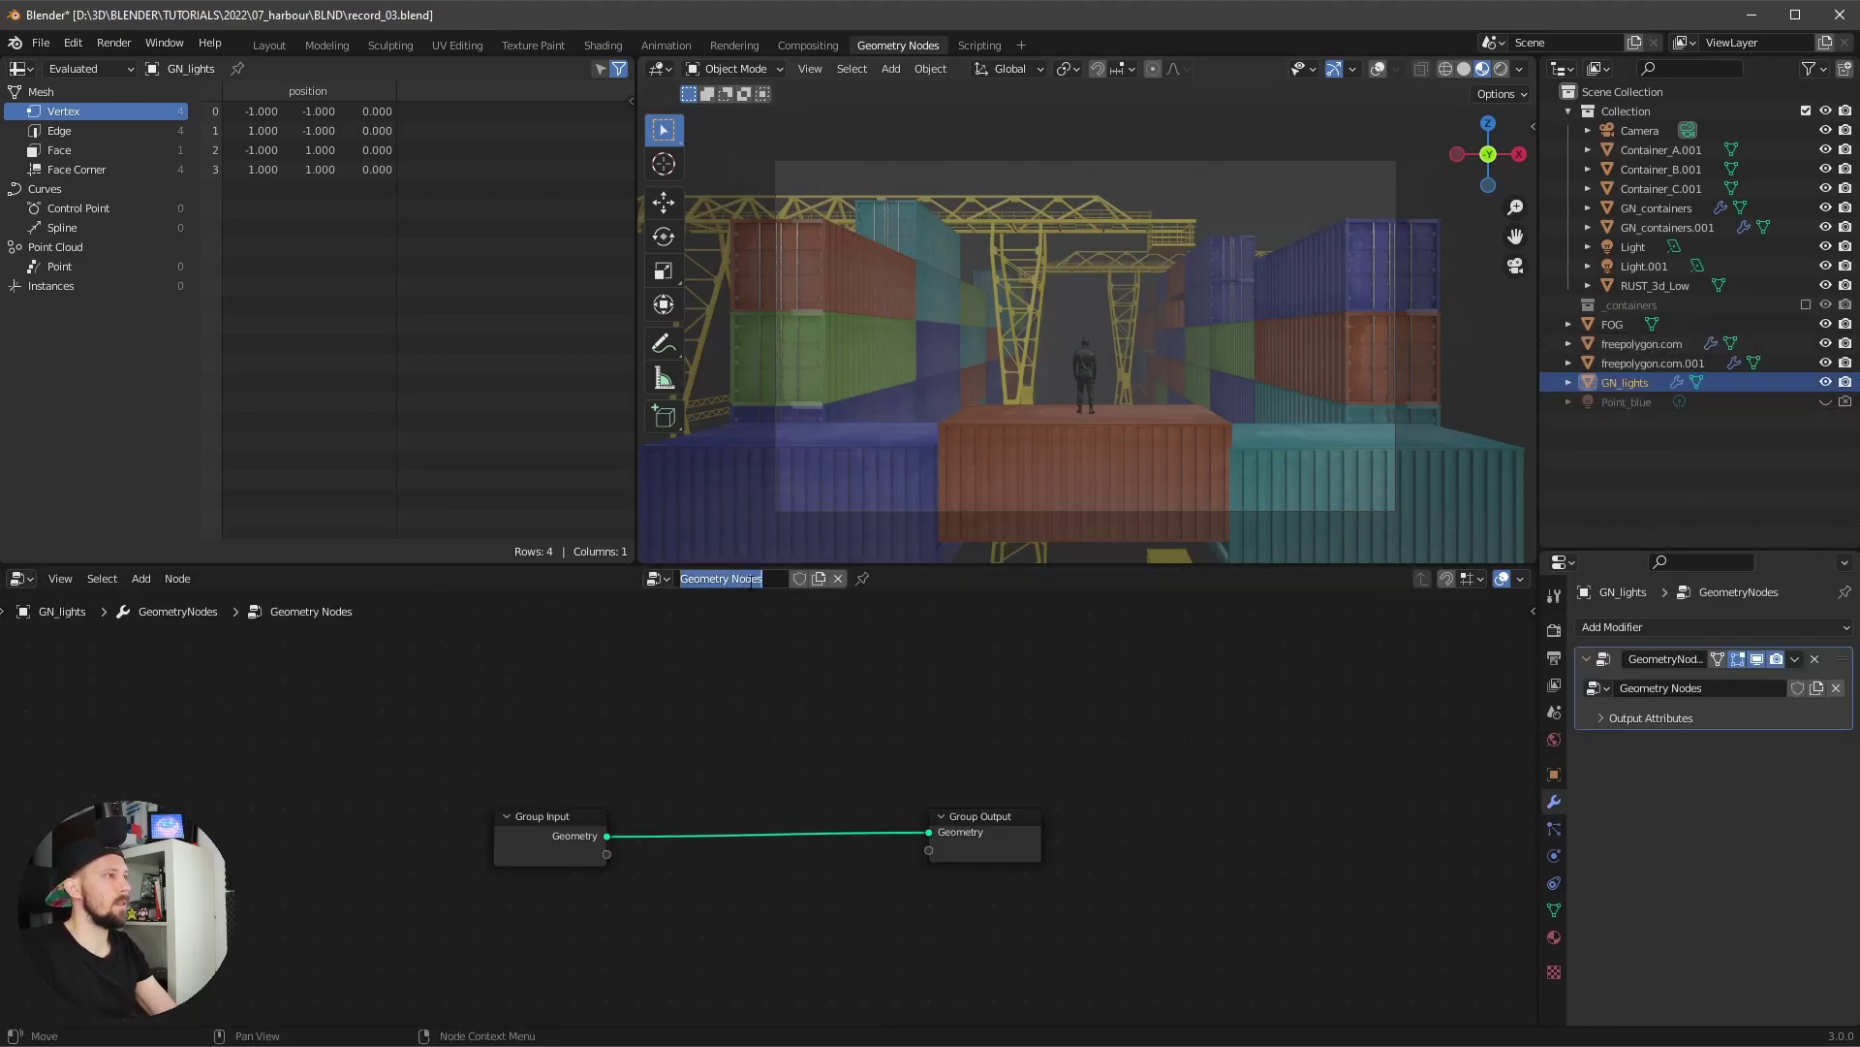
type("GN")
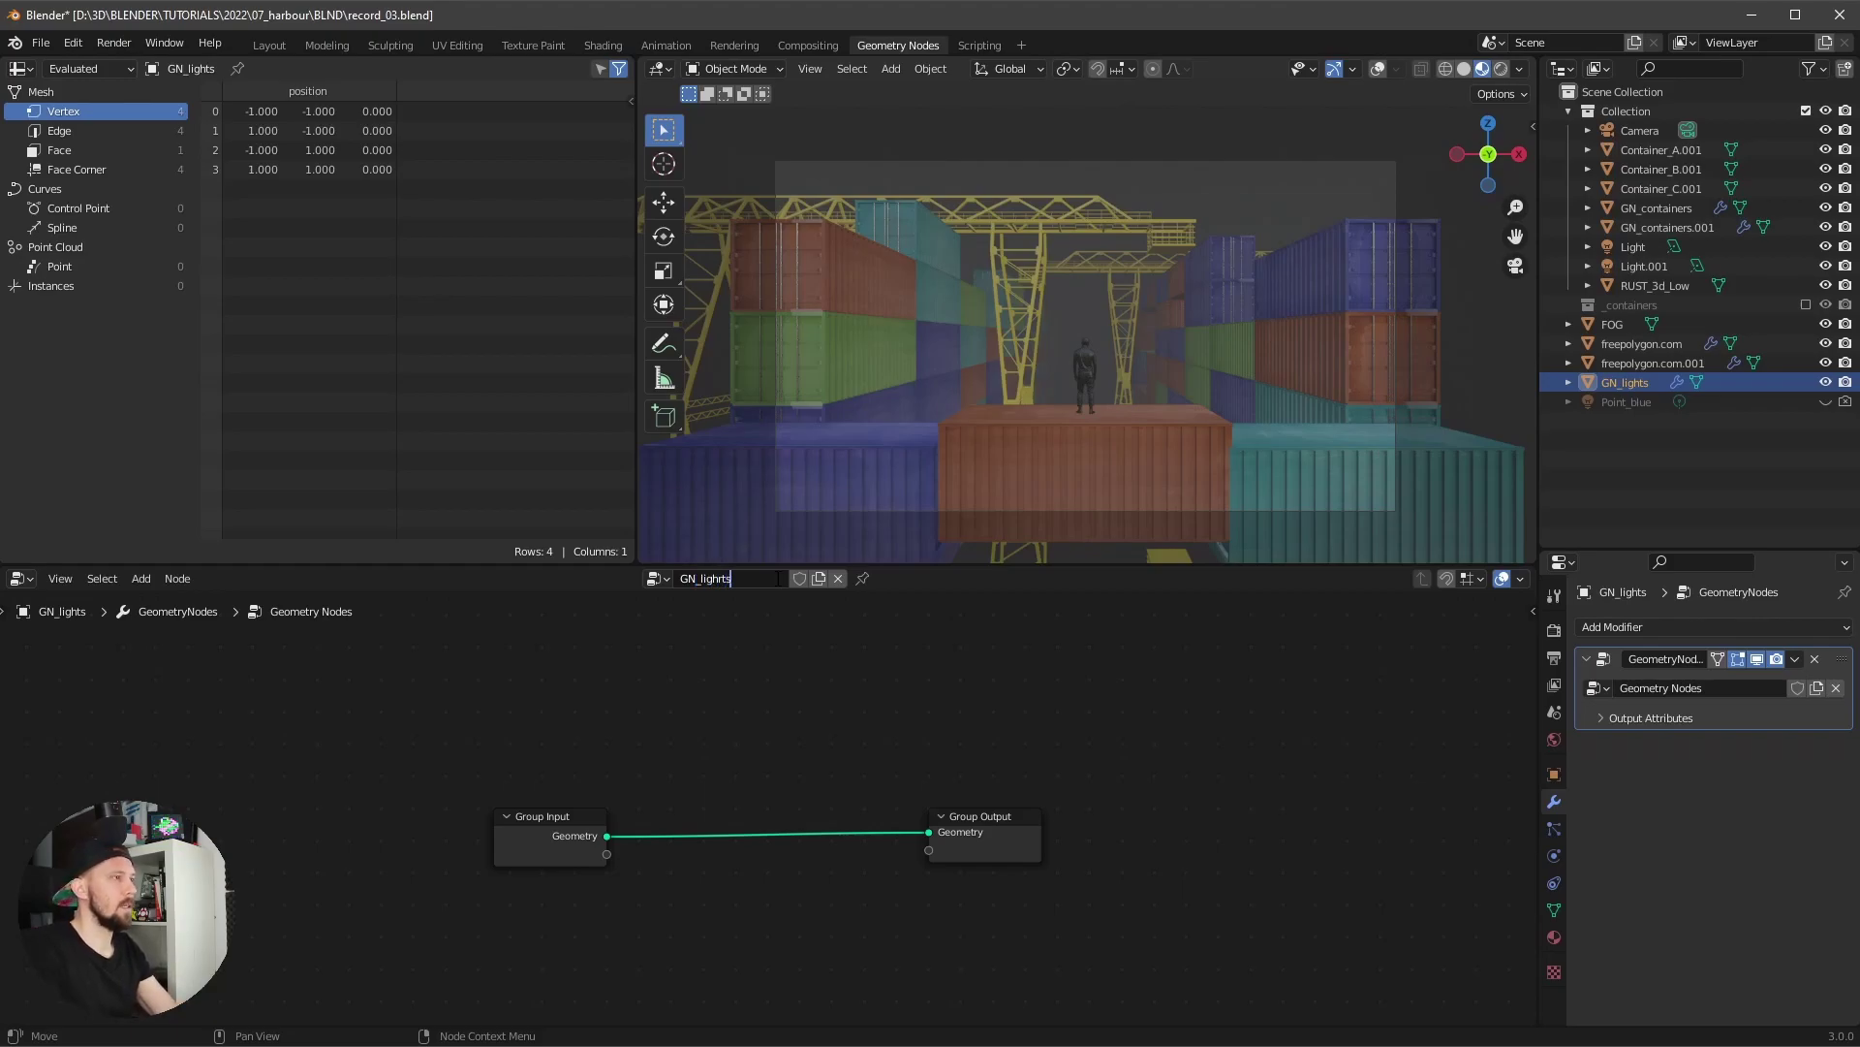
type("_lights")
key("Return")
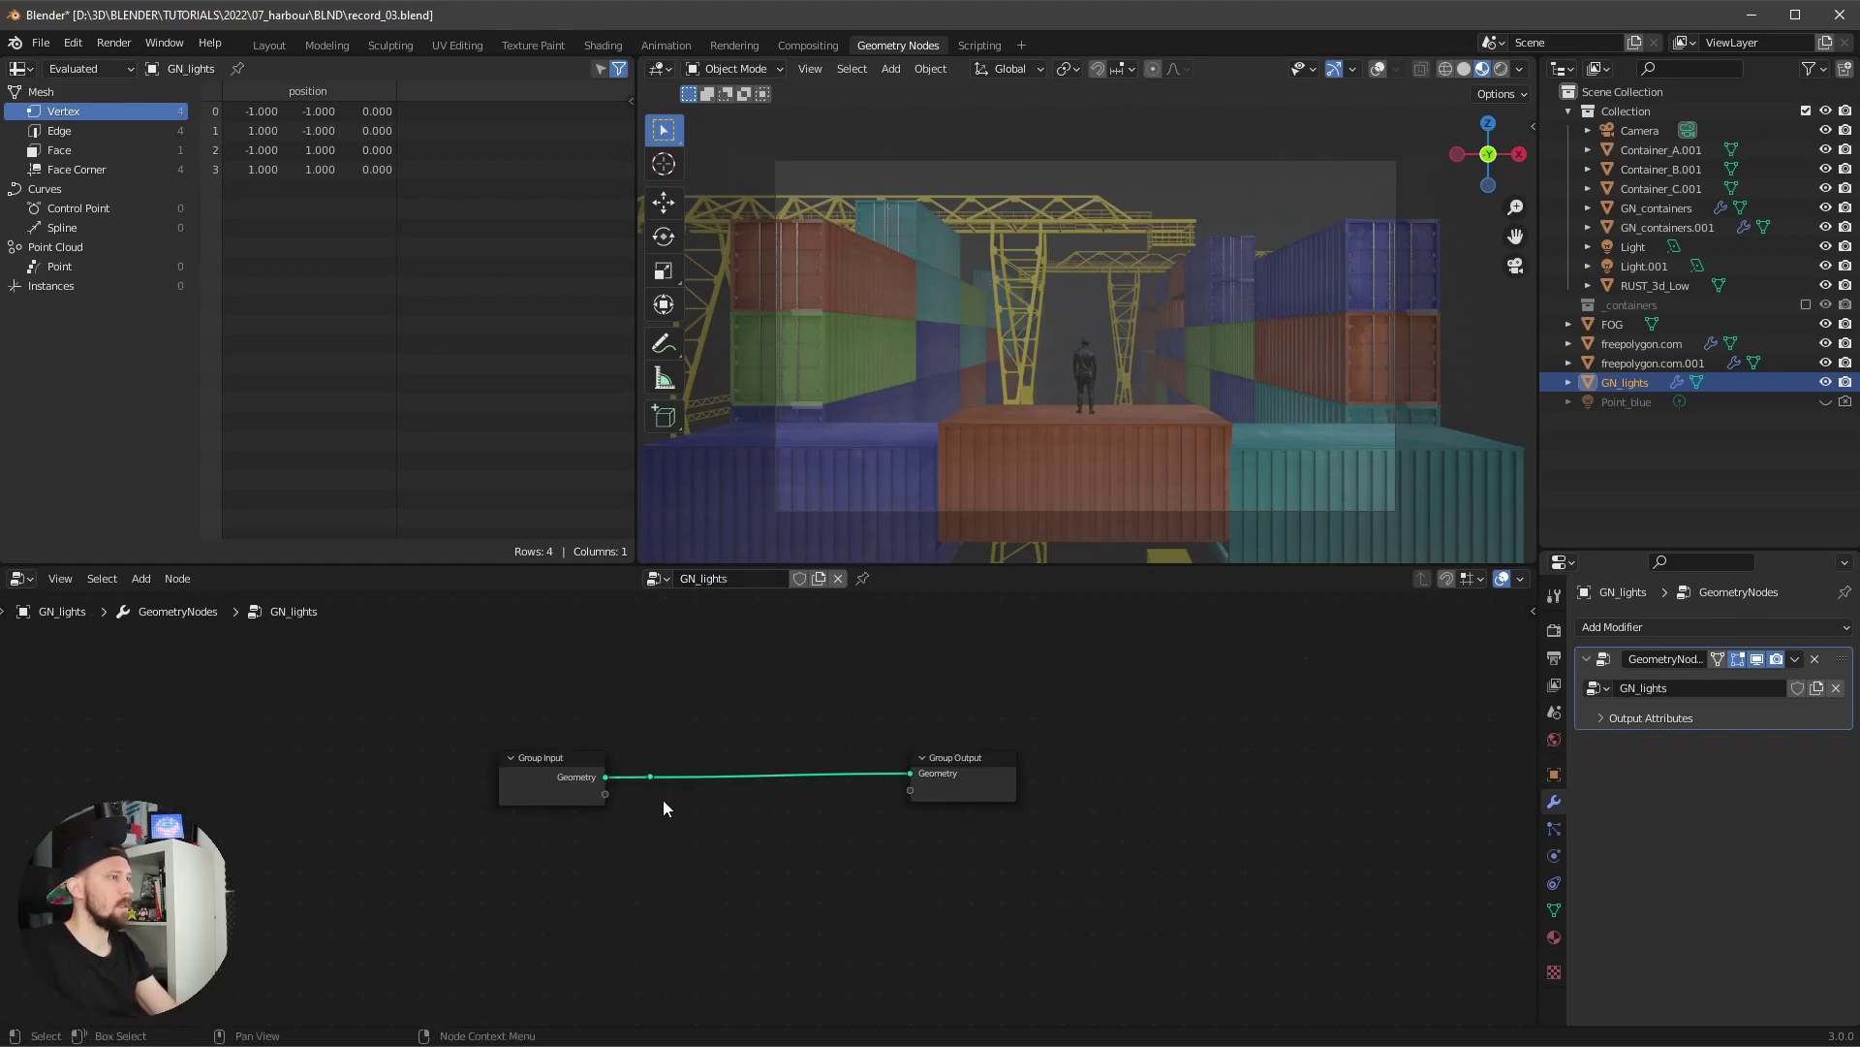
- Add a Mesh Line node above the Group Input node
key("shift+a")
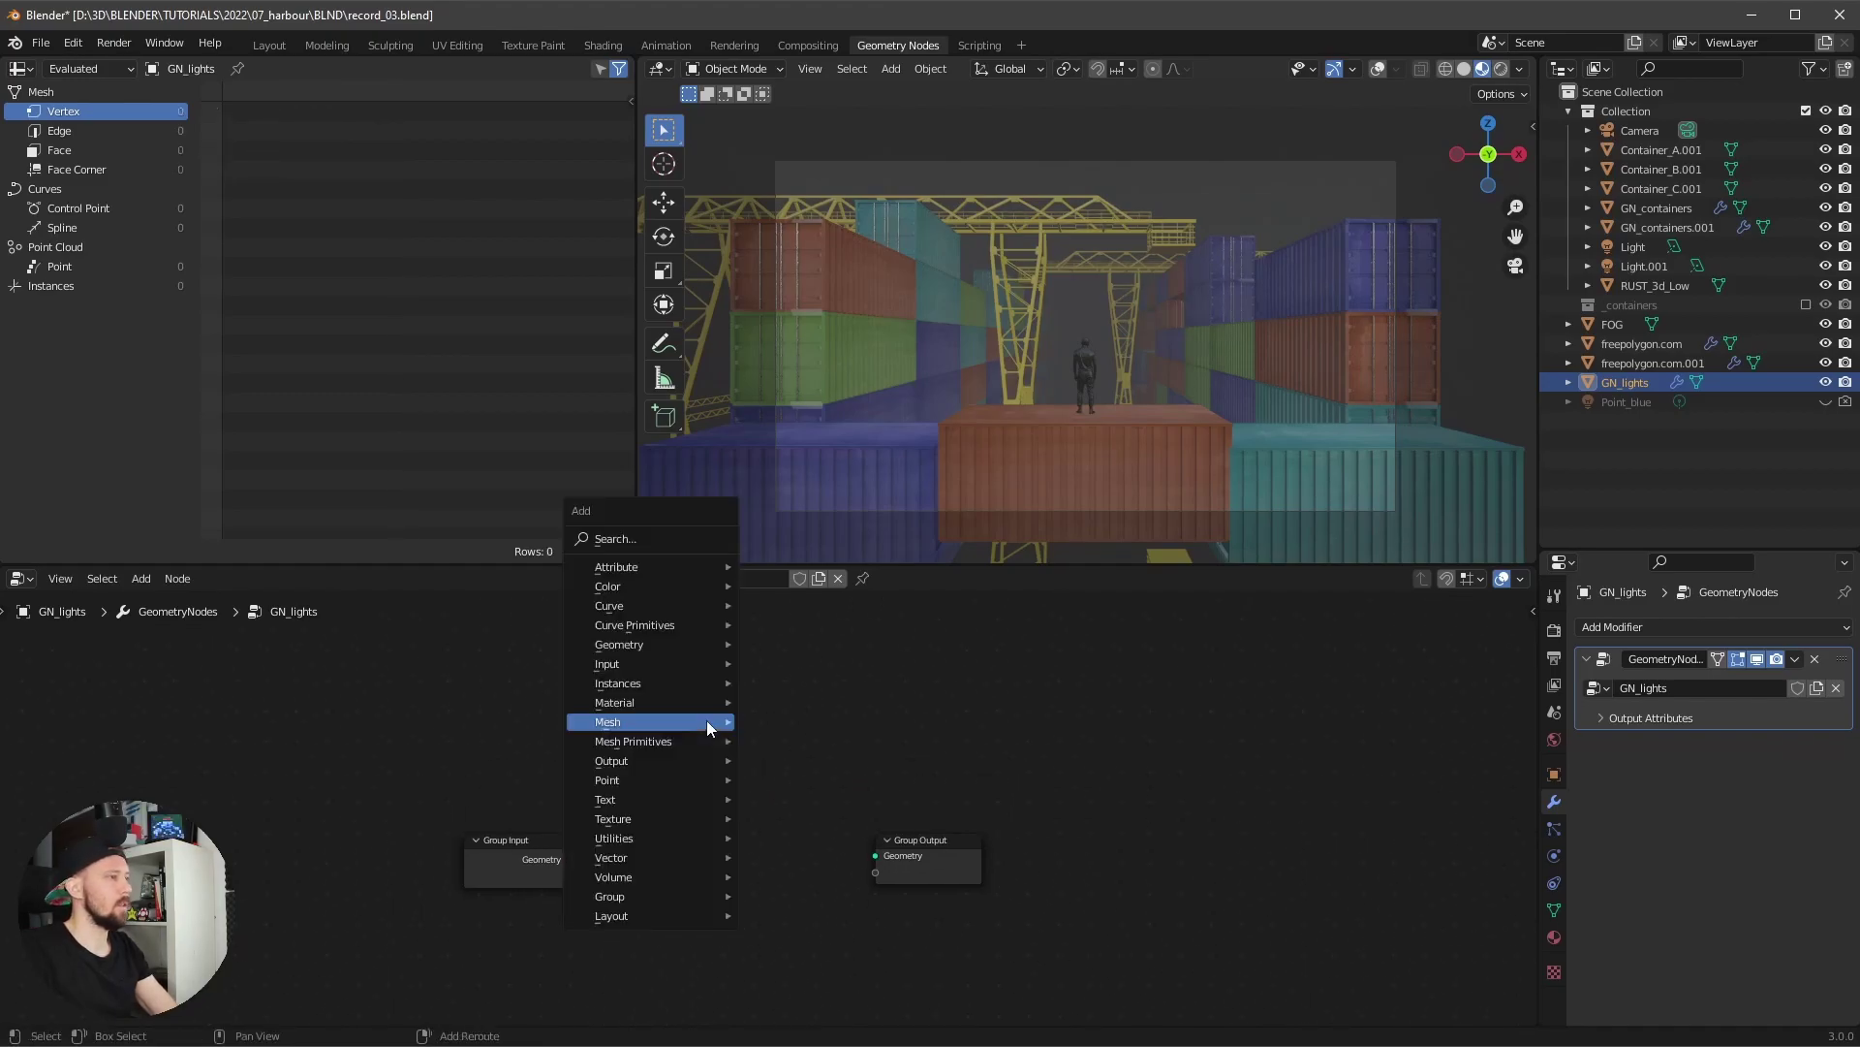
left_click(684, 531)
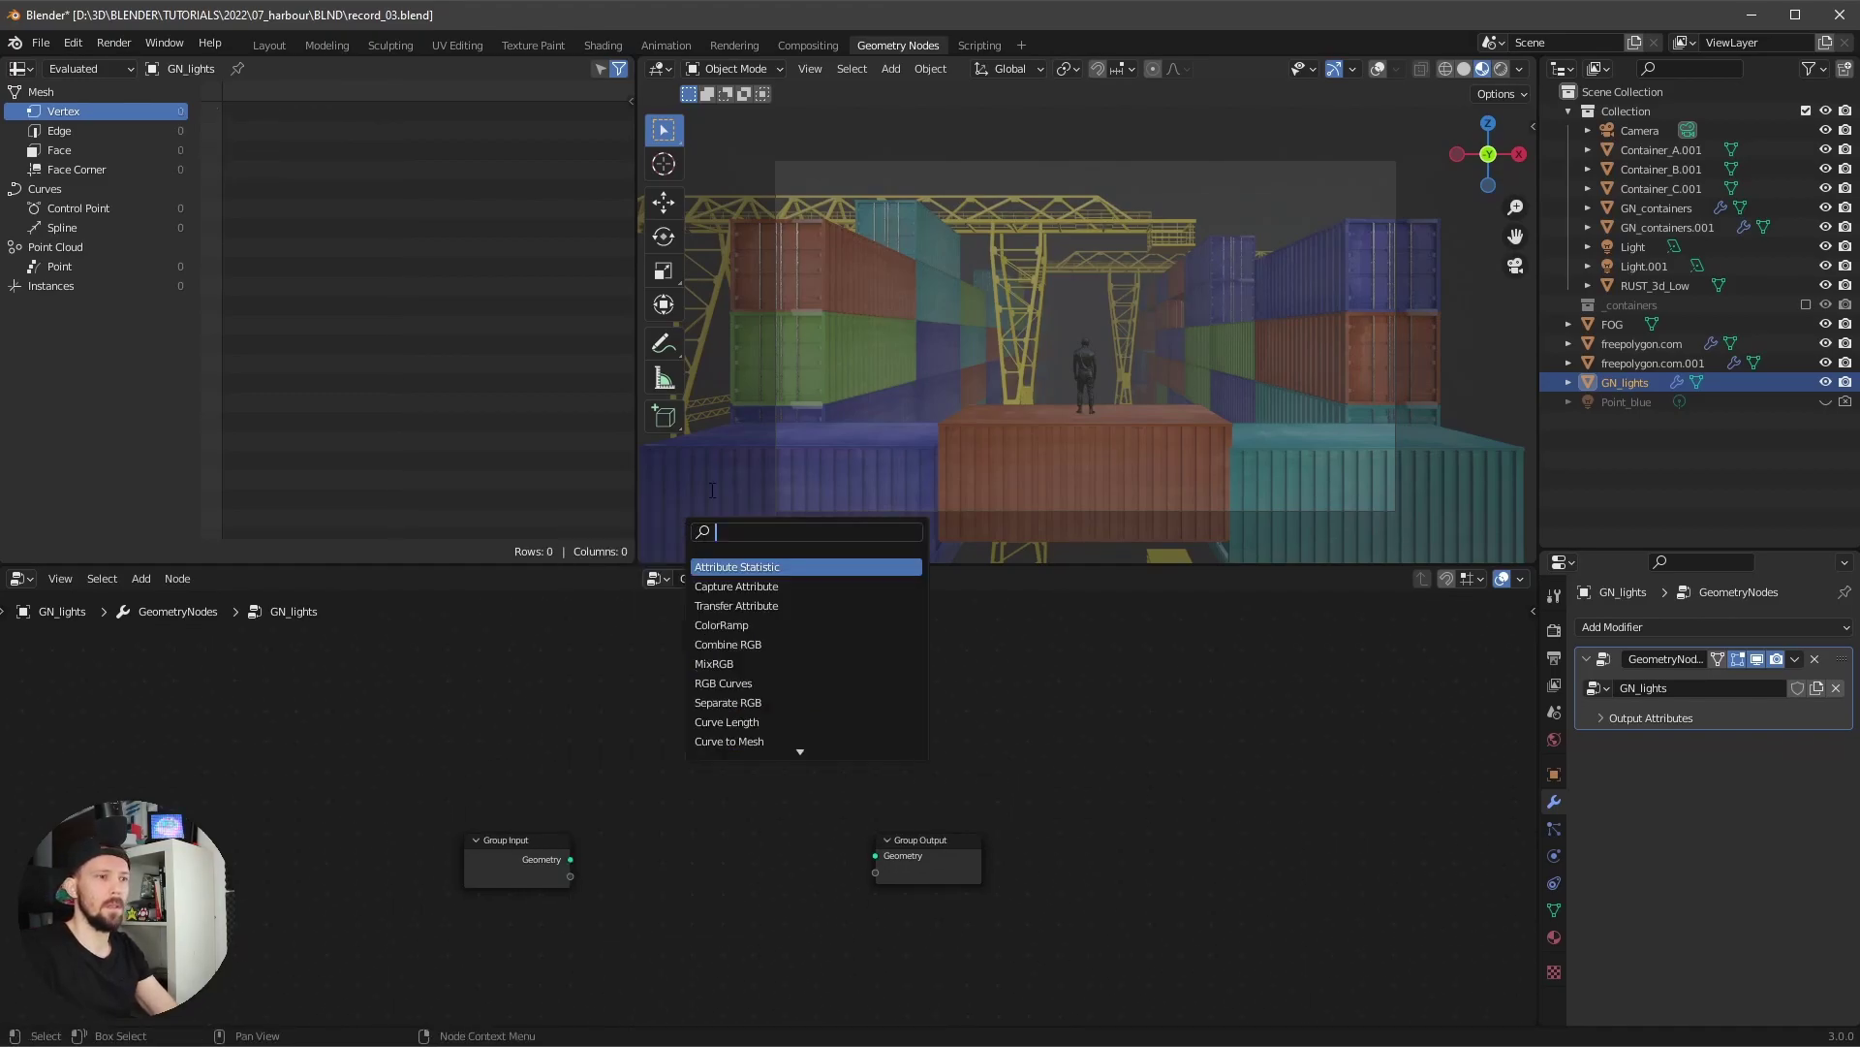
type("line")
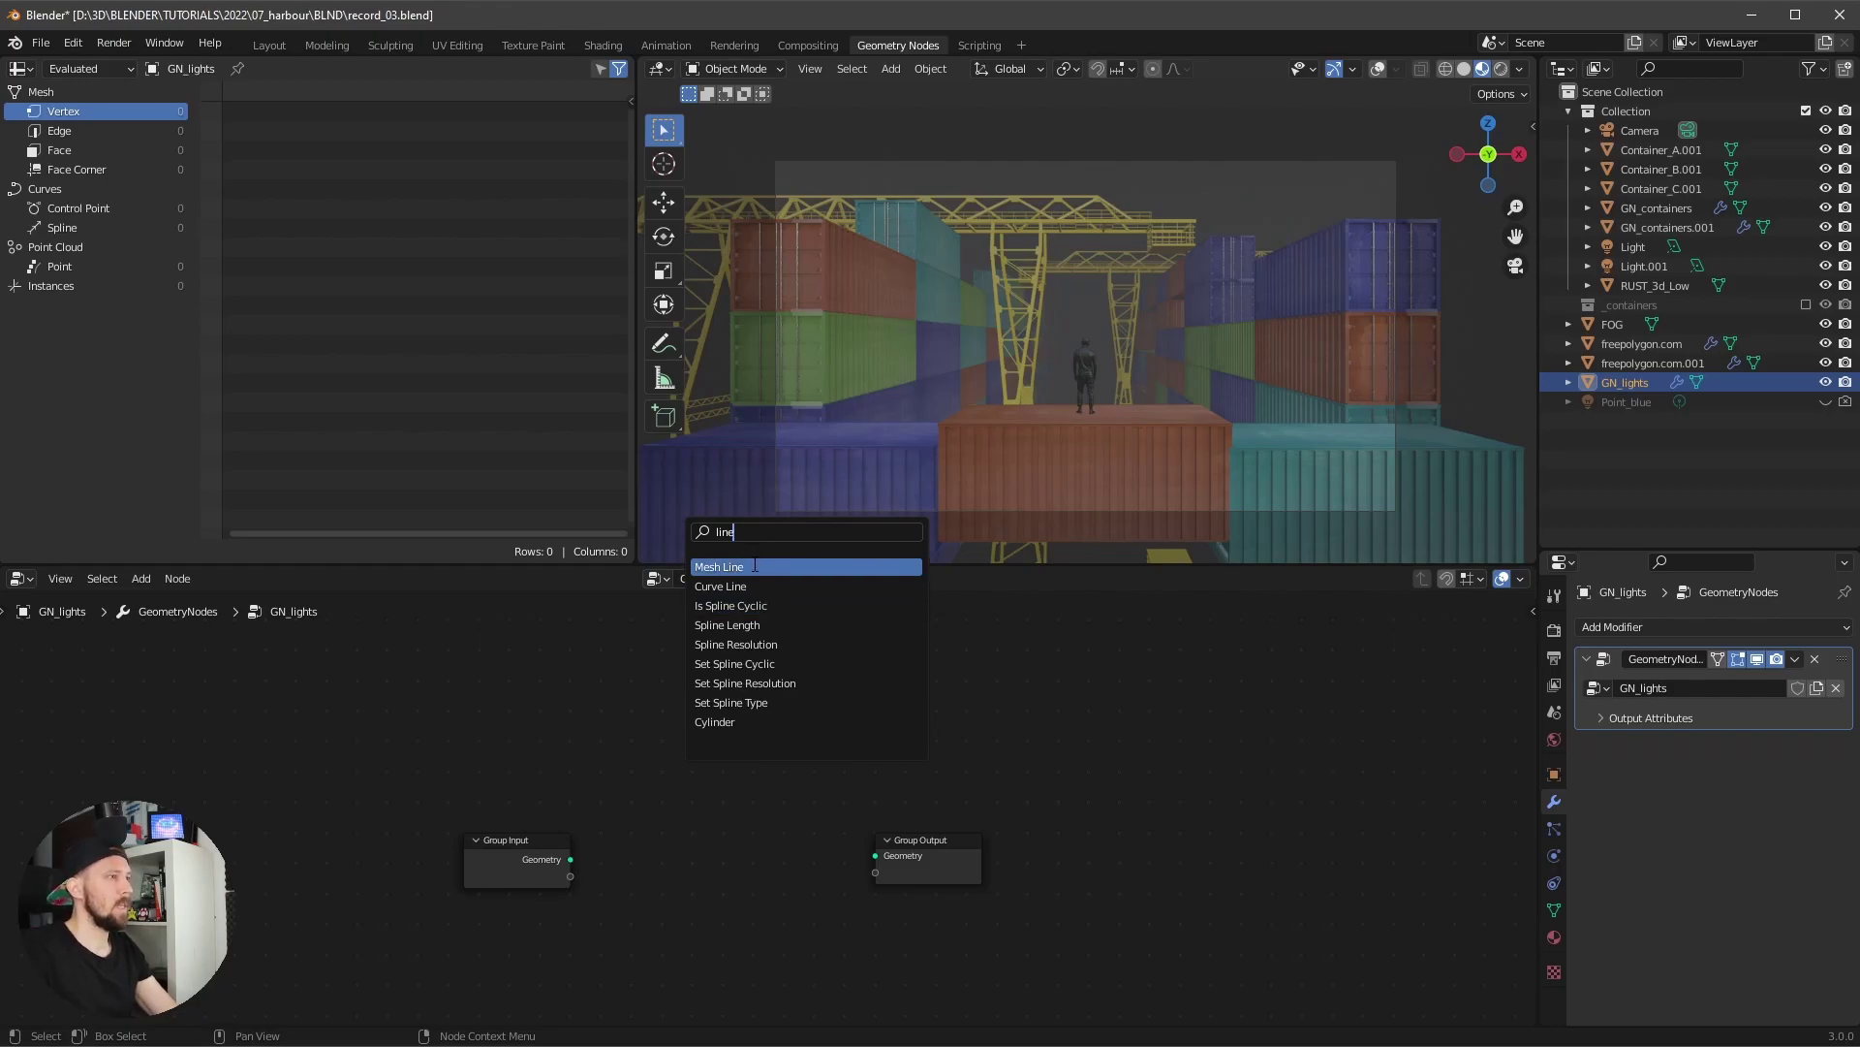
left_click(755, 565)
left_click(665, 636)
scroll(777, 906, "down", 2, "shift")
- Add an Object Info node below the Mesh Line node
key("shift+a")
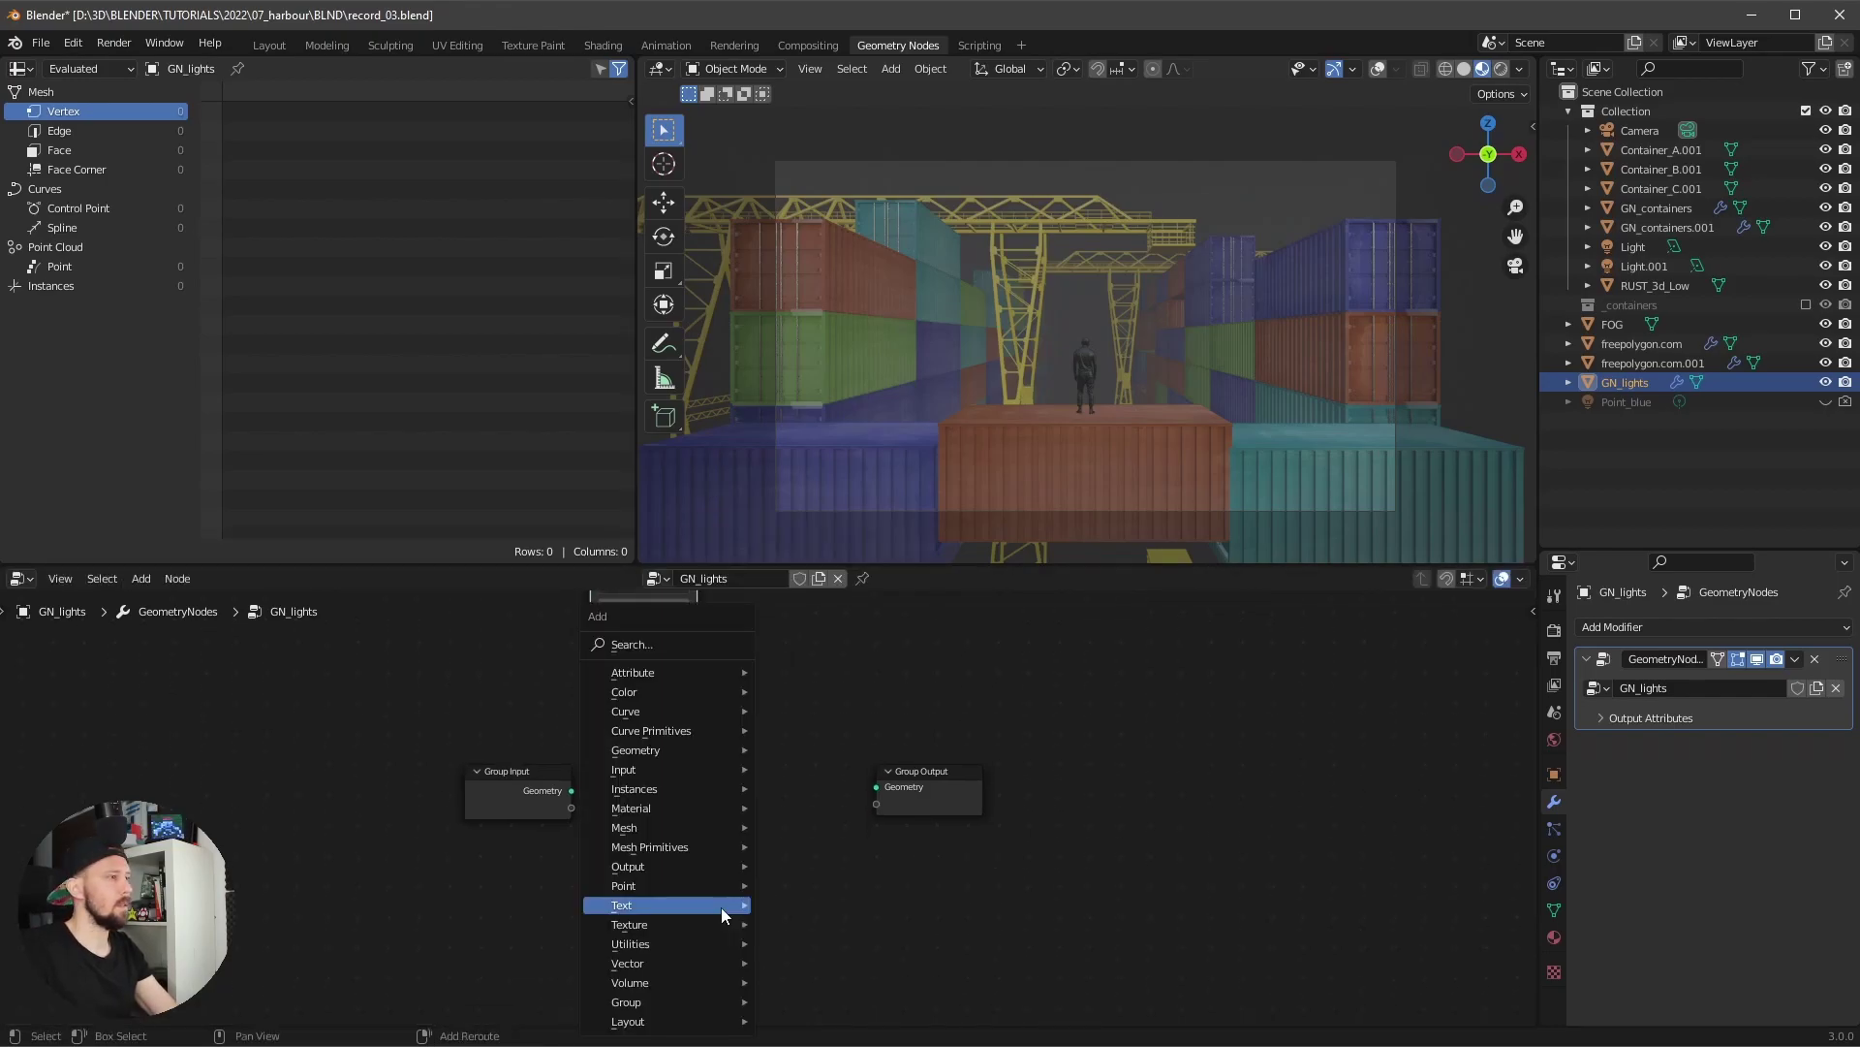
left_click(694, 643)
type("o")
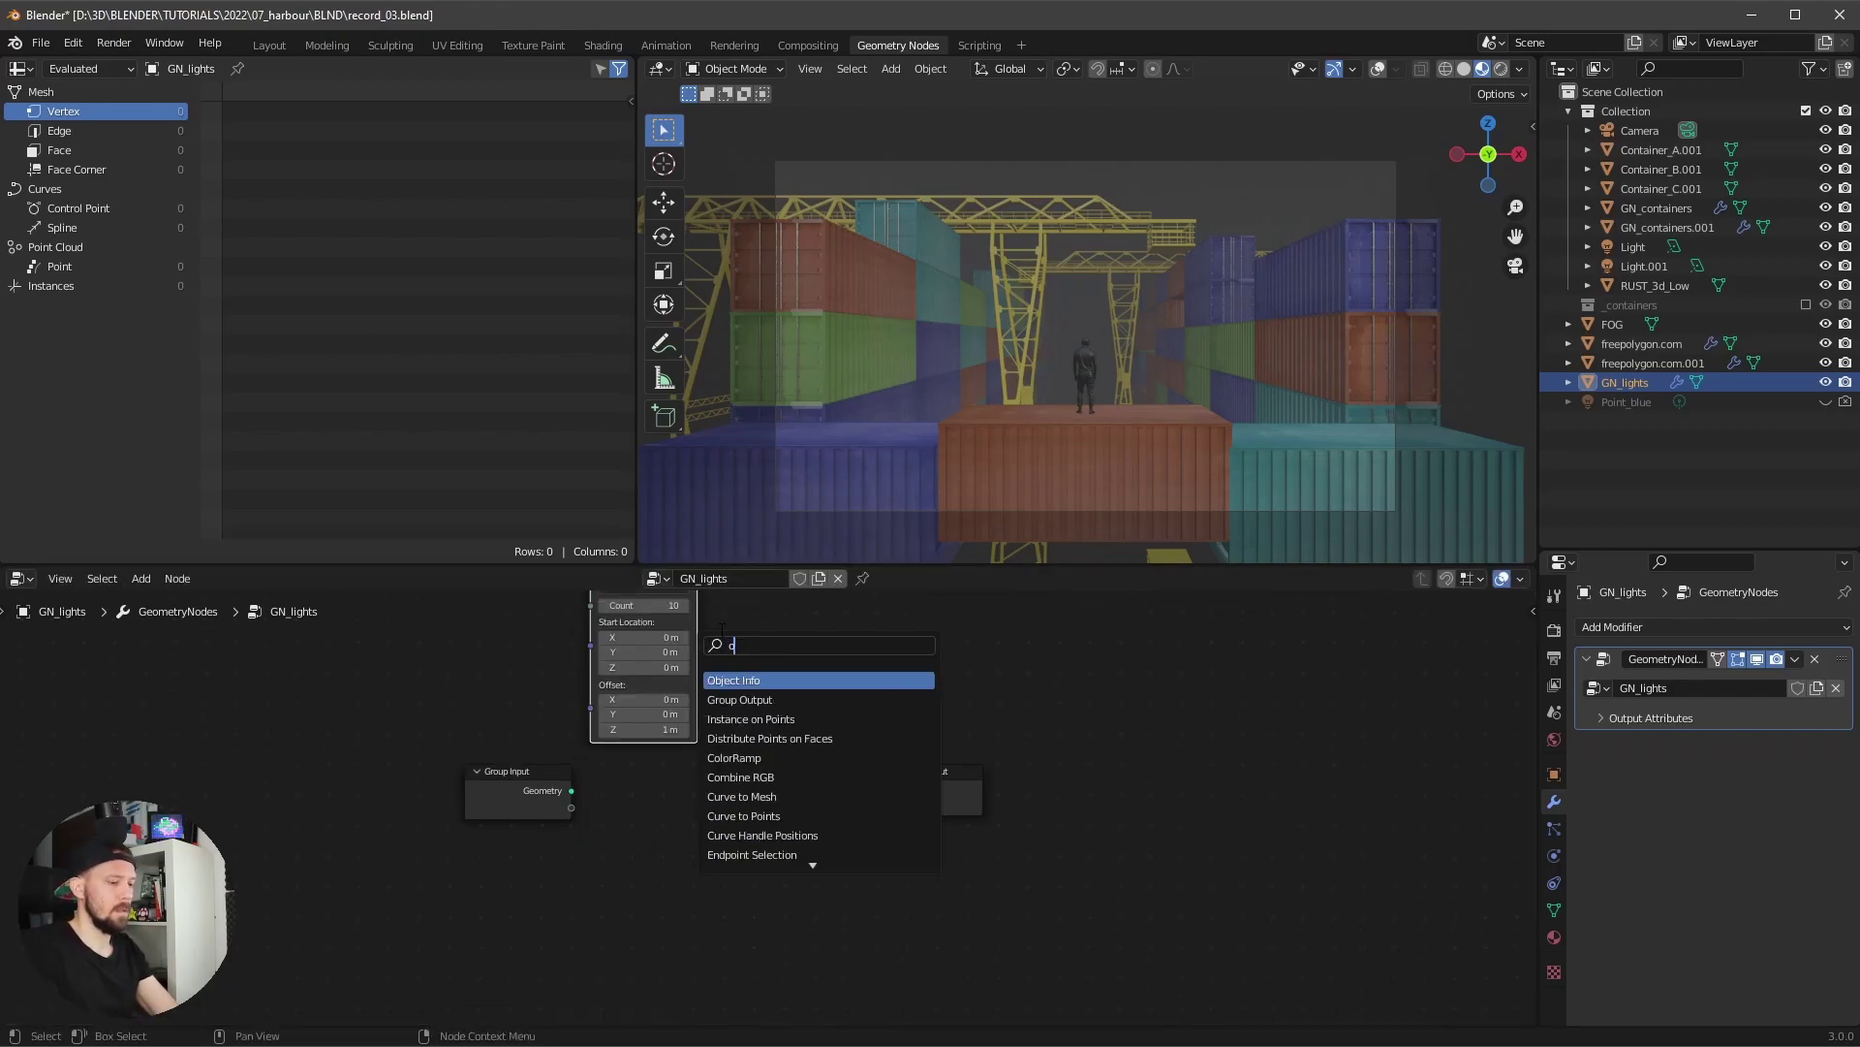
type("bjec")
left_click(765, 680)
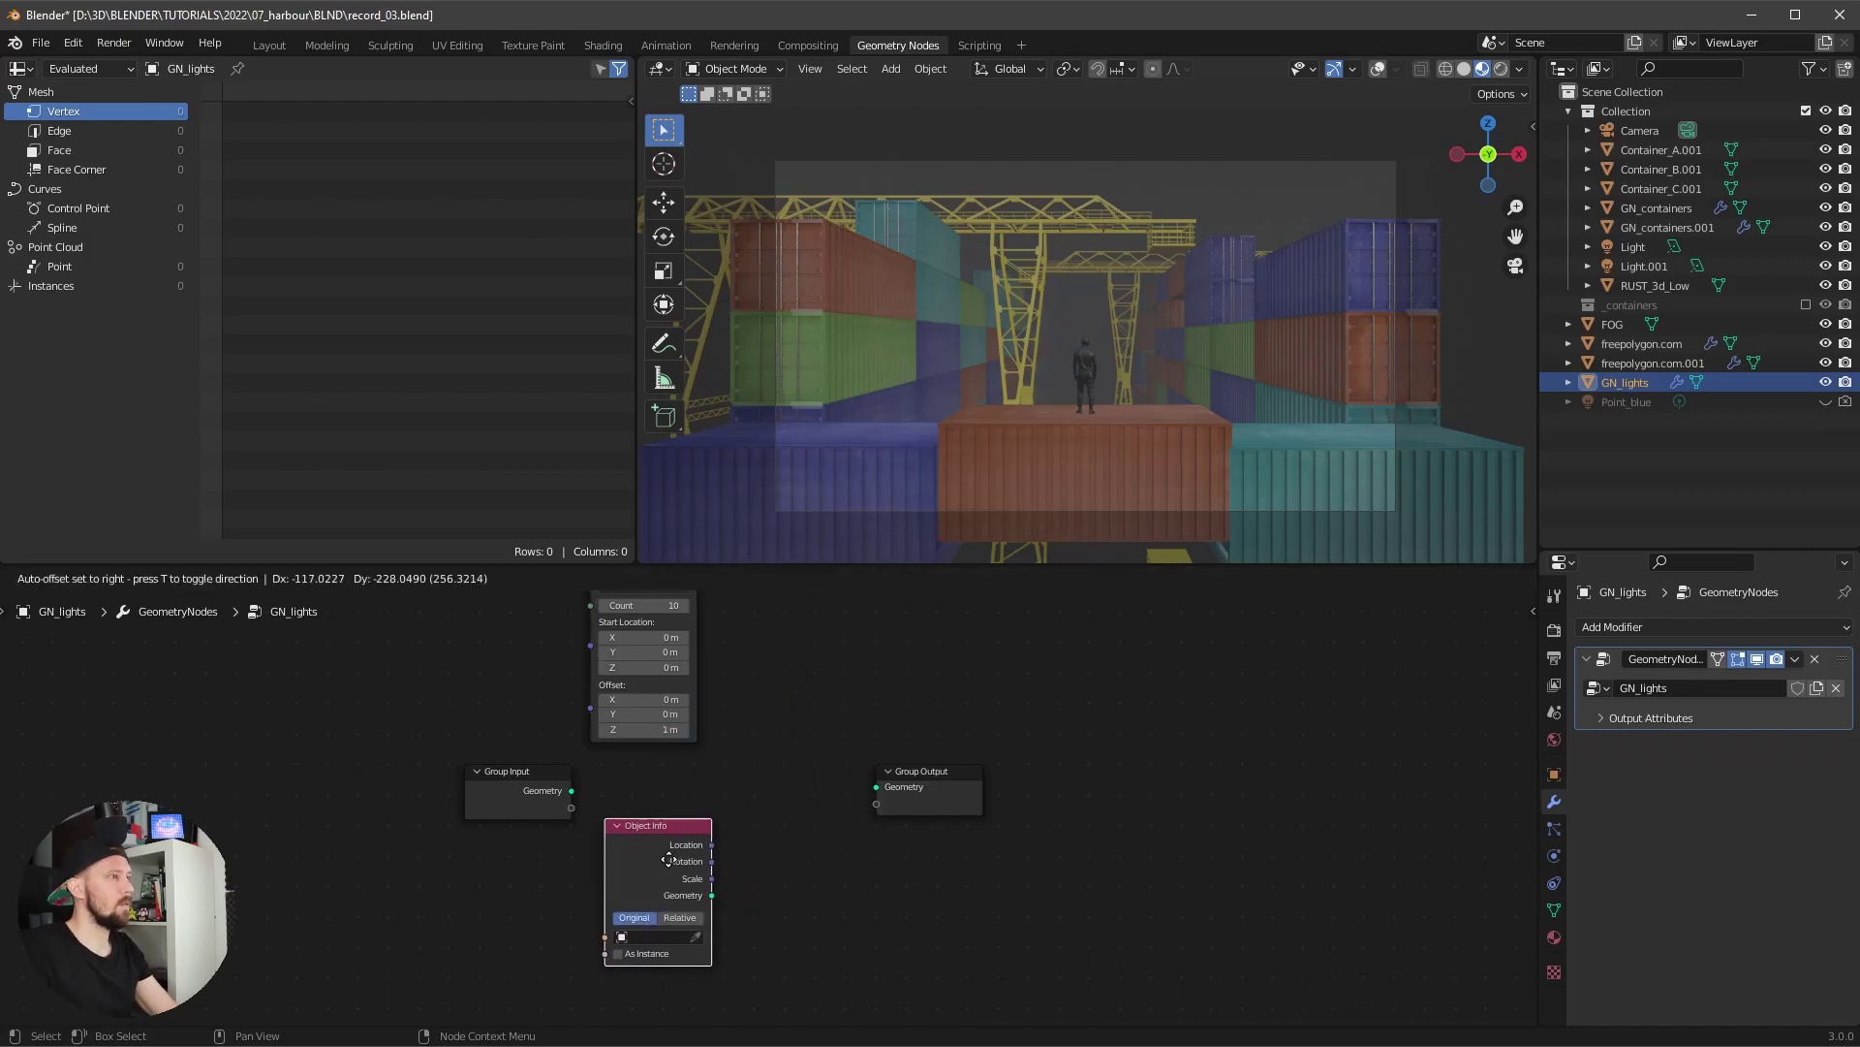
left_click(645, 848)
- Add an Instance on Points node and arrange it between the Mesh Line and Group Output nodes
key("shift+a")
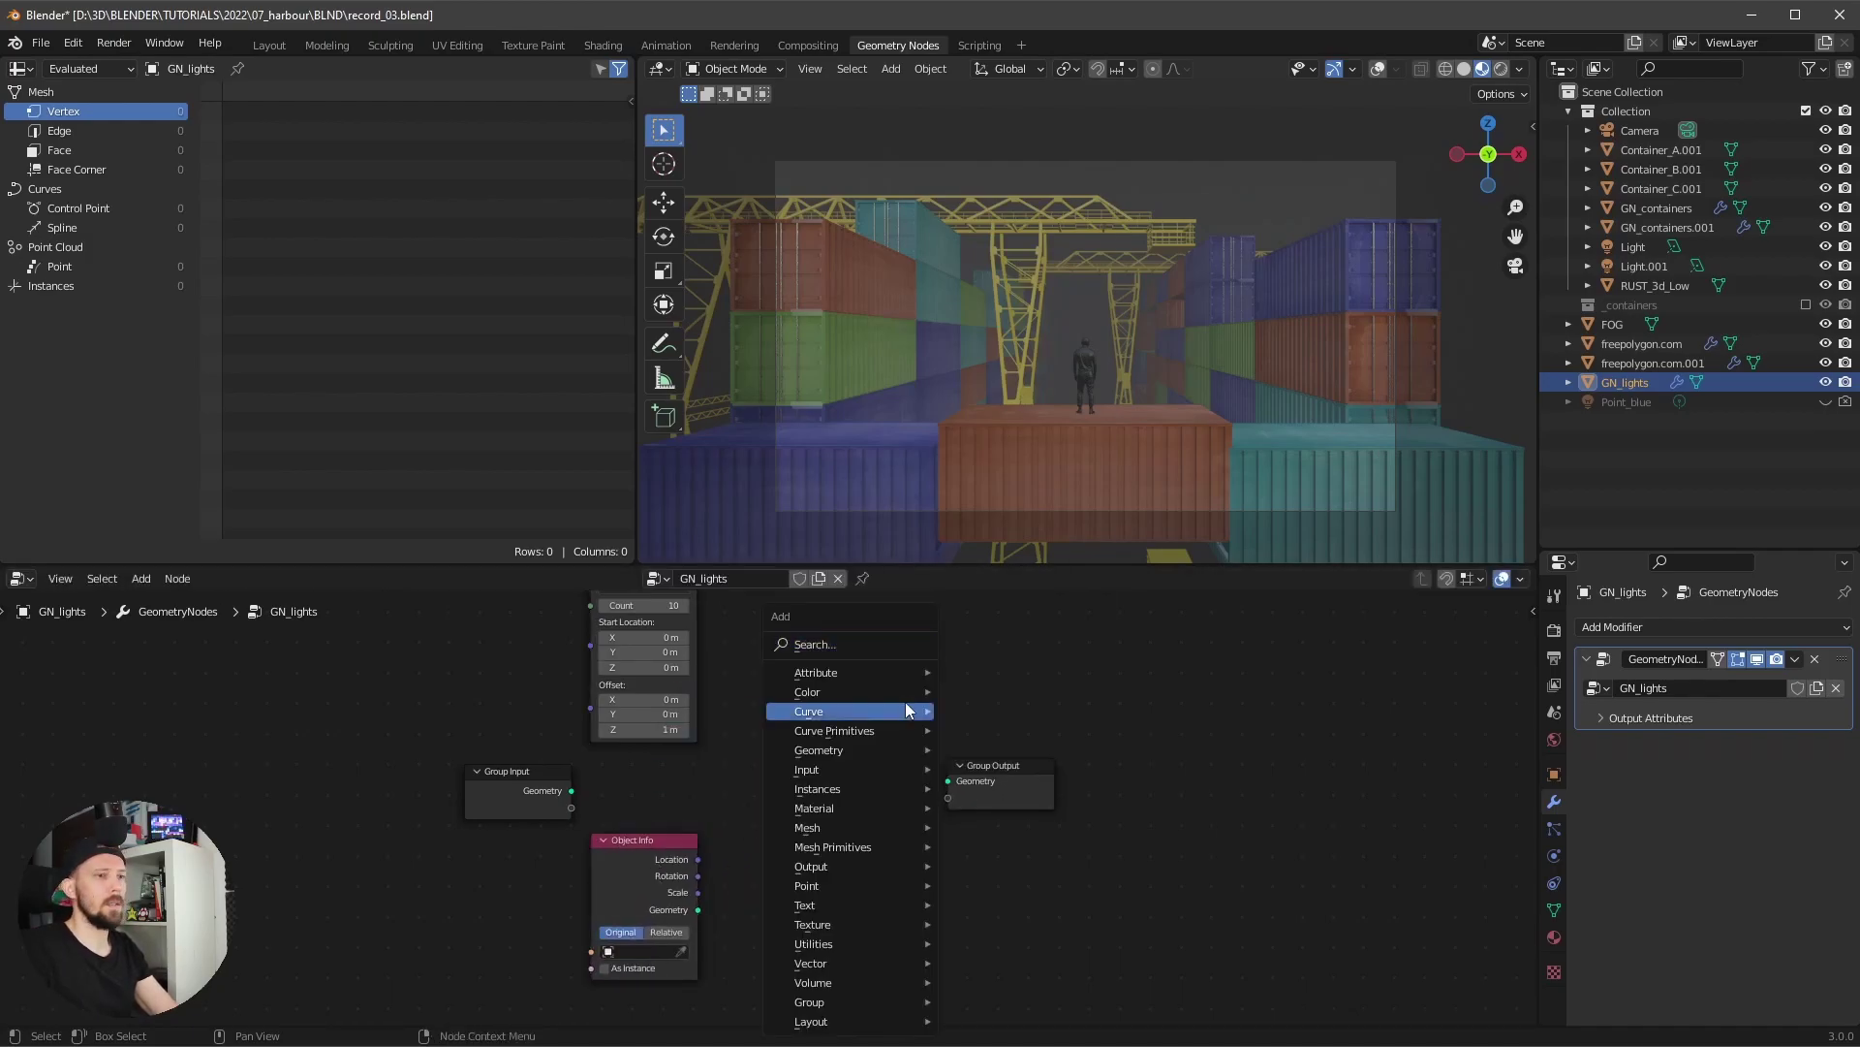
left_click(860, 641)
type("instan")
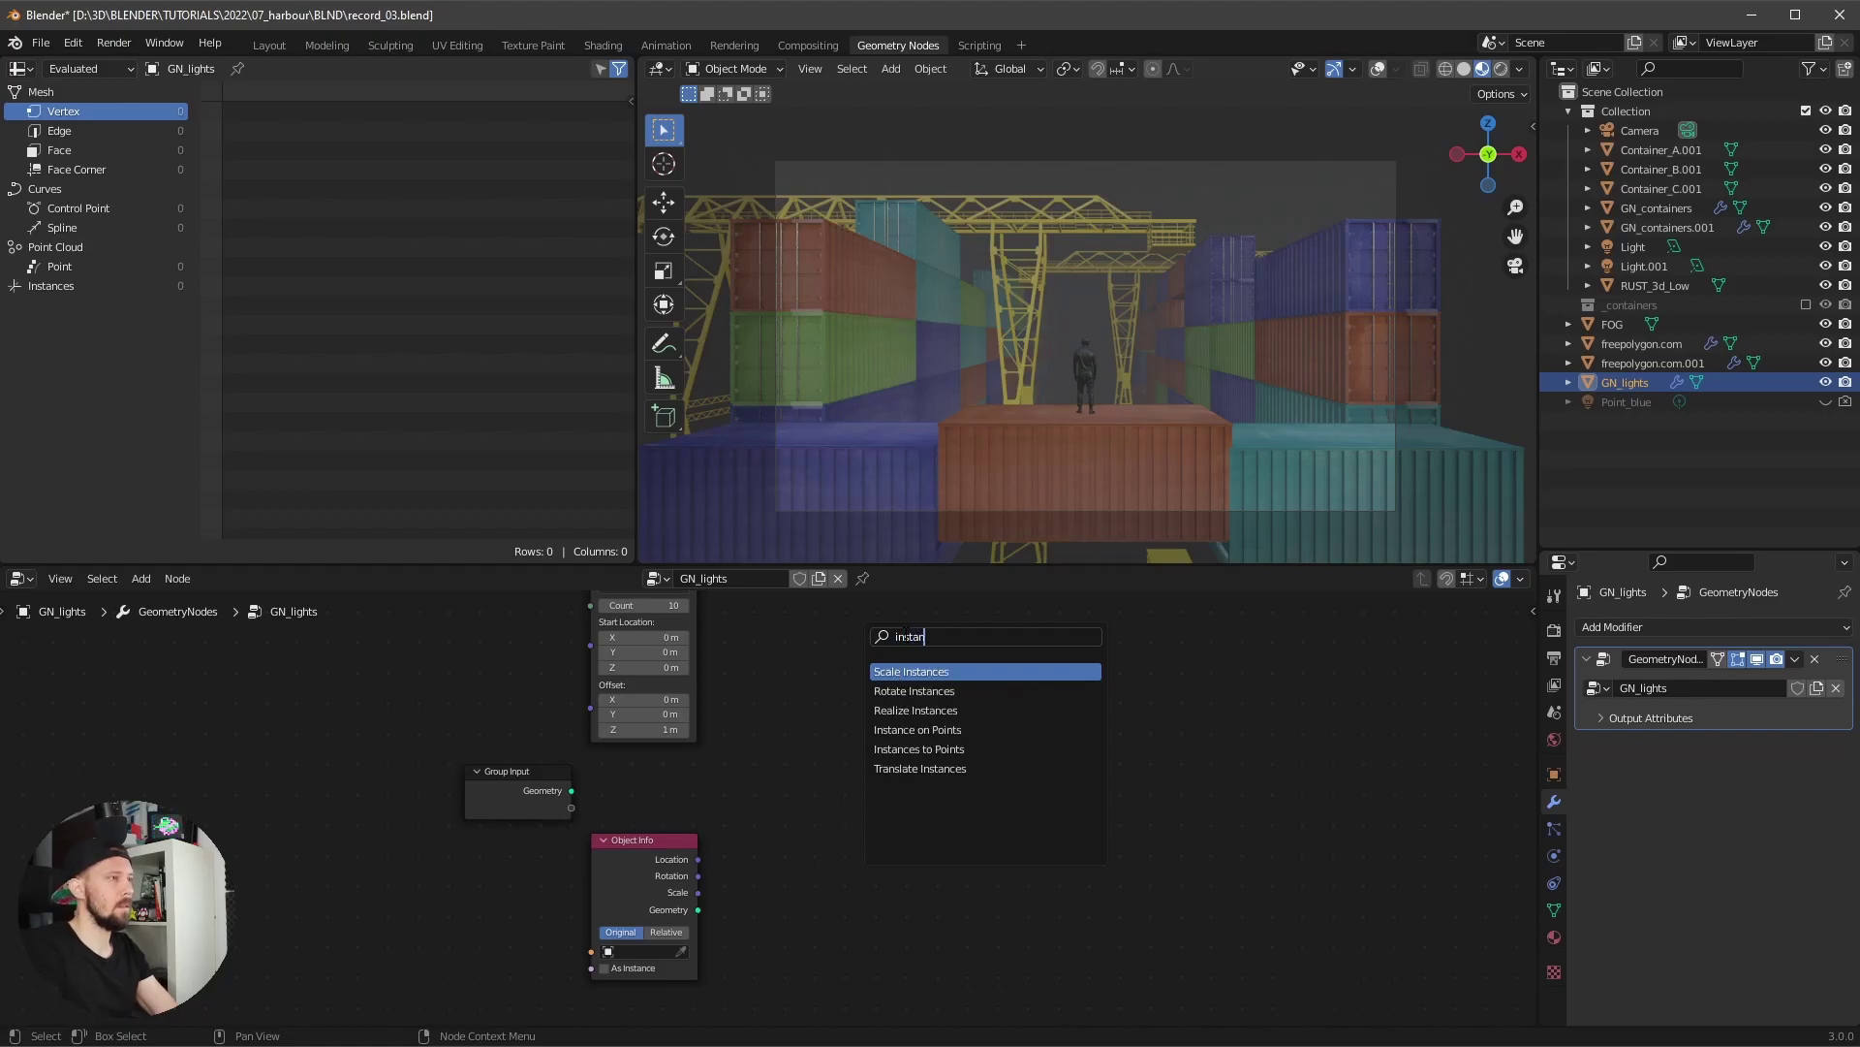
left_click(976, 729)
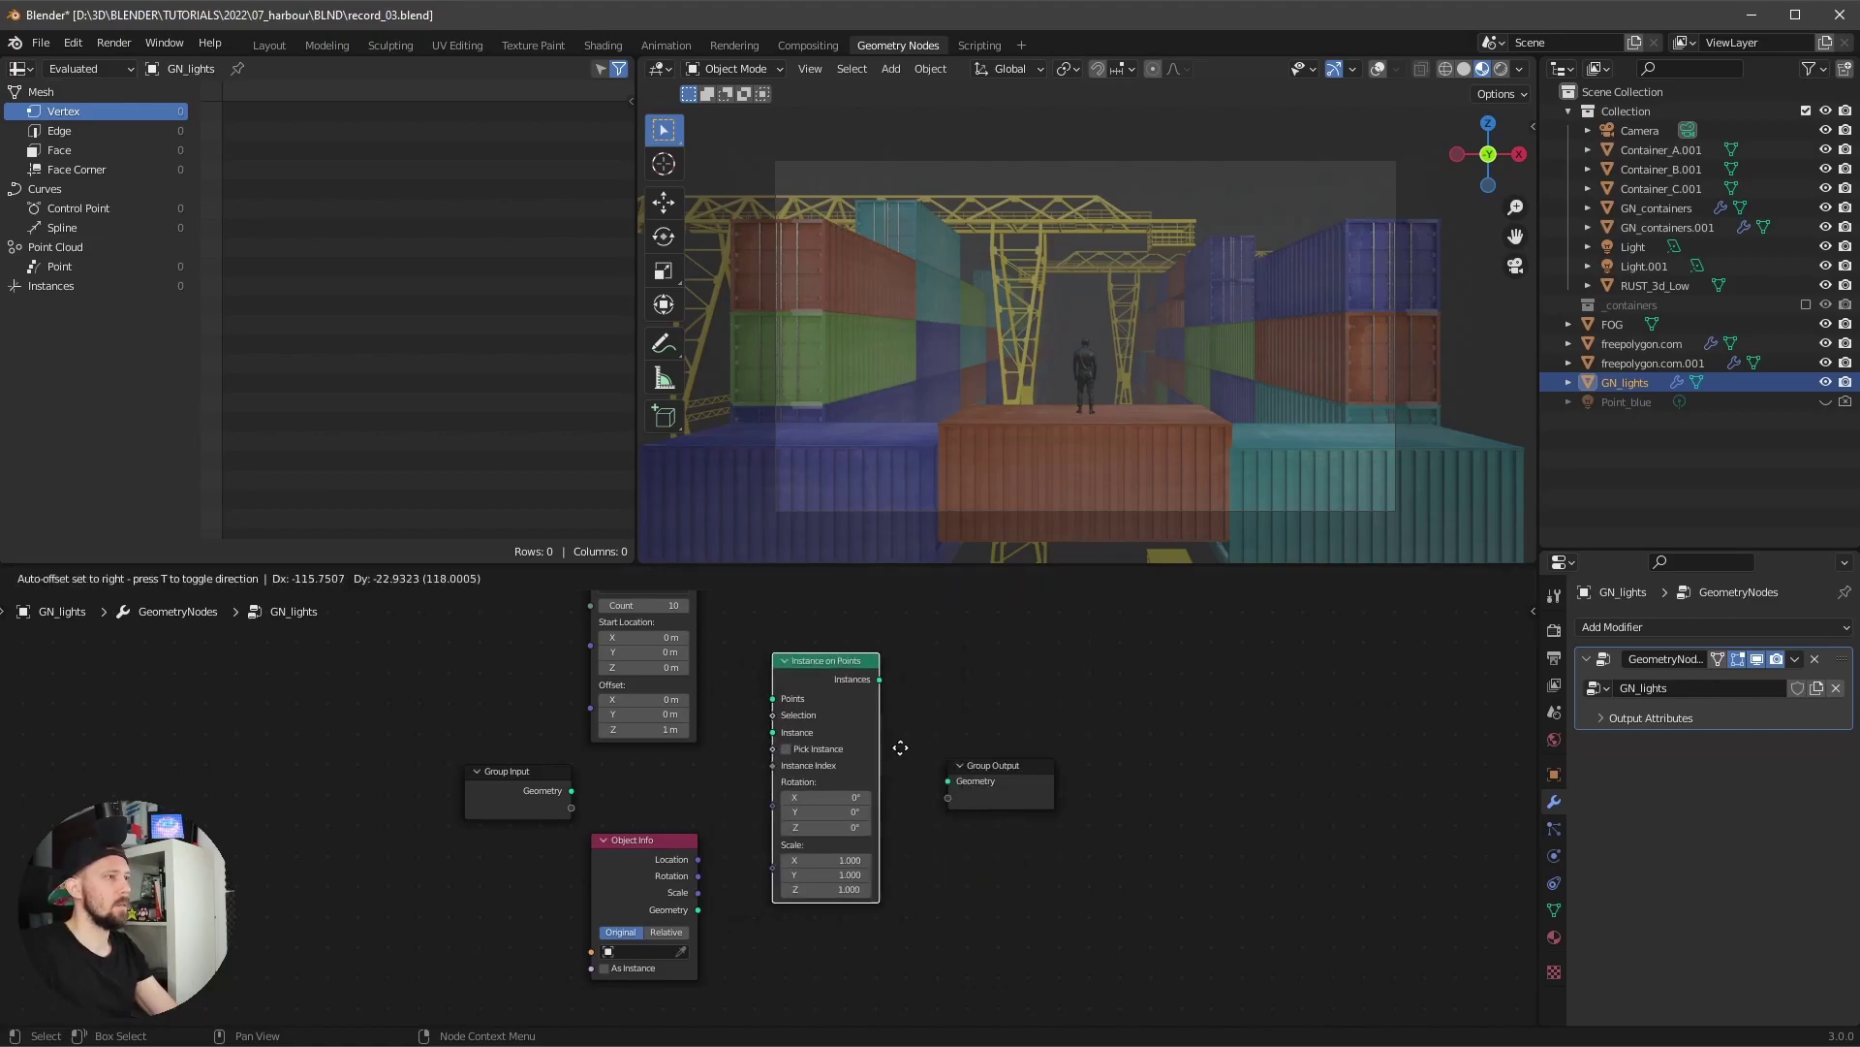
left_click(930, 749)
left_click_drag(993, 771, 1071, 770)
middle_click_drag(1038, 678, 1079, 741)
left_click_drag(918, 736, 947, 718)
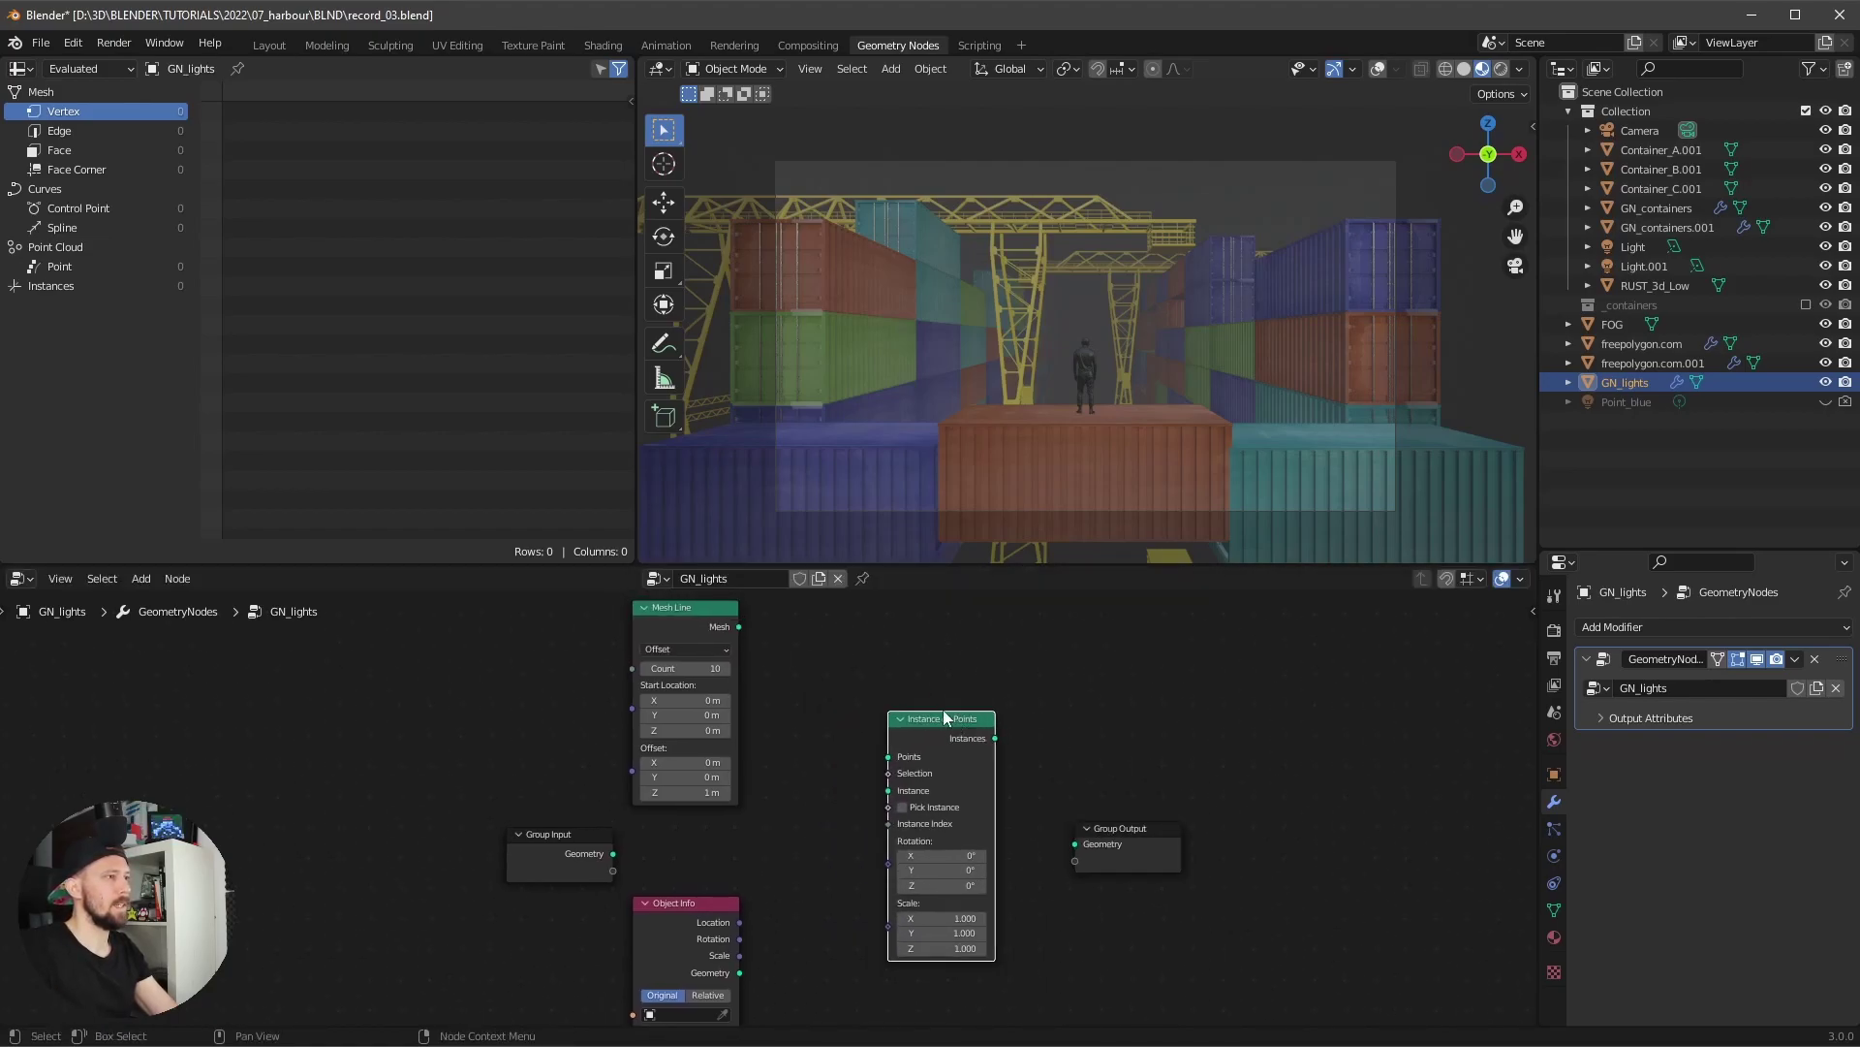
- Link Mesh Line to Points, Object Info geometry to Instance, and the resulting Instances to the Group Output
left_click_drag(740, 627, 889, 757)
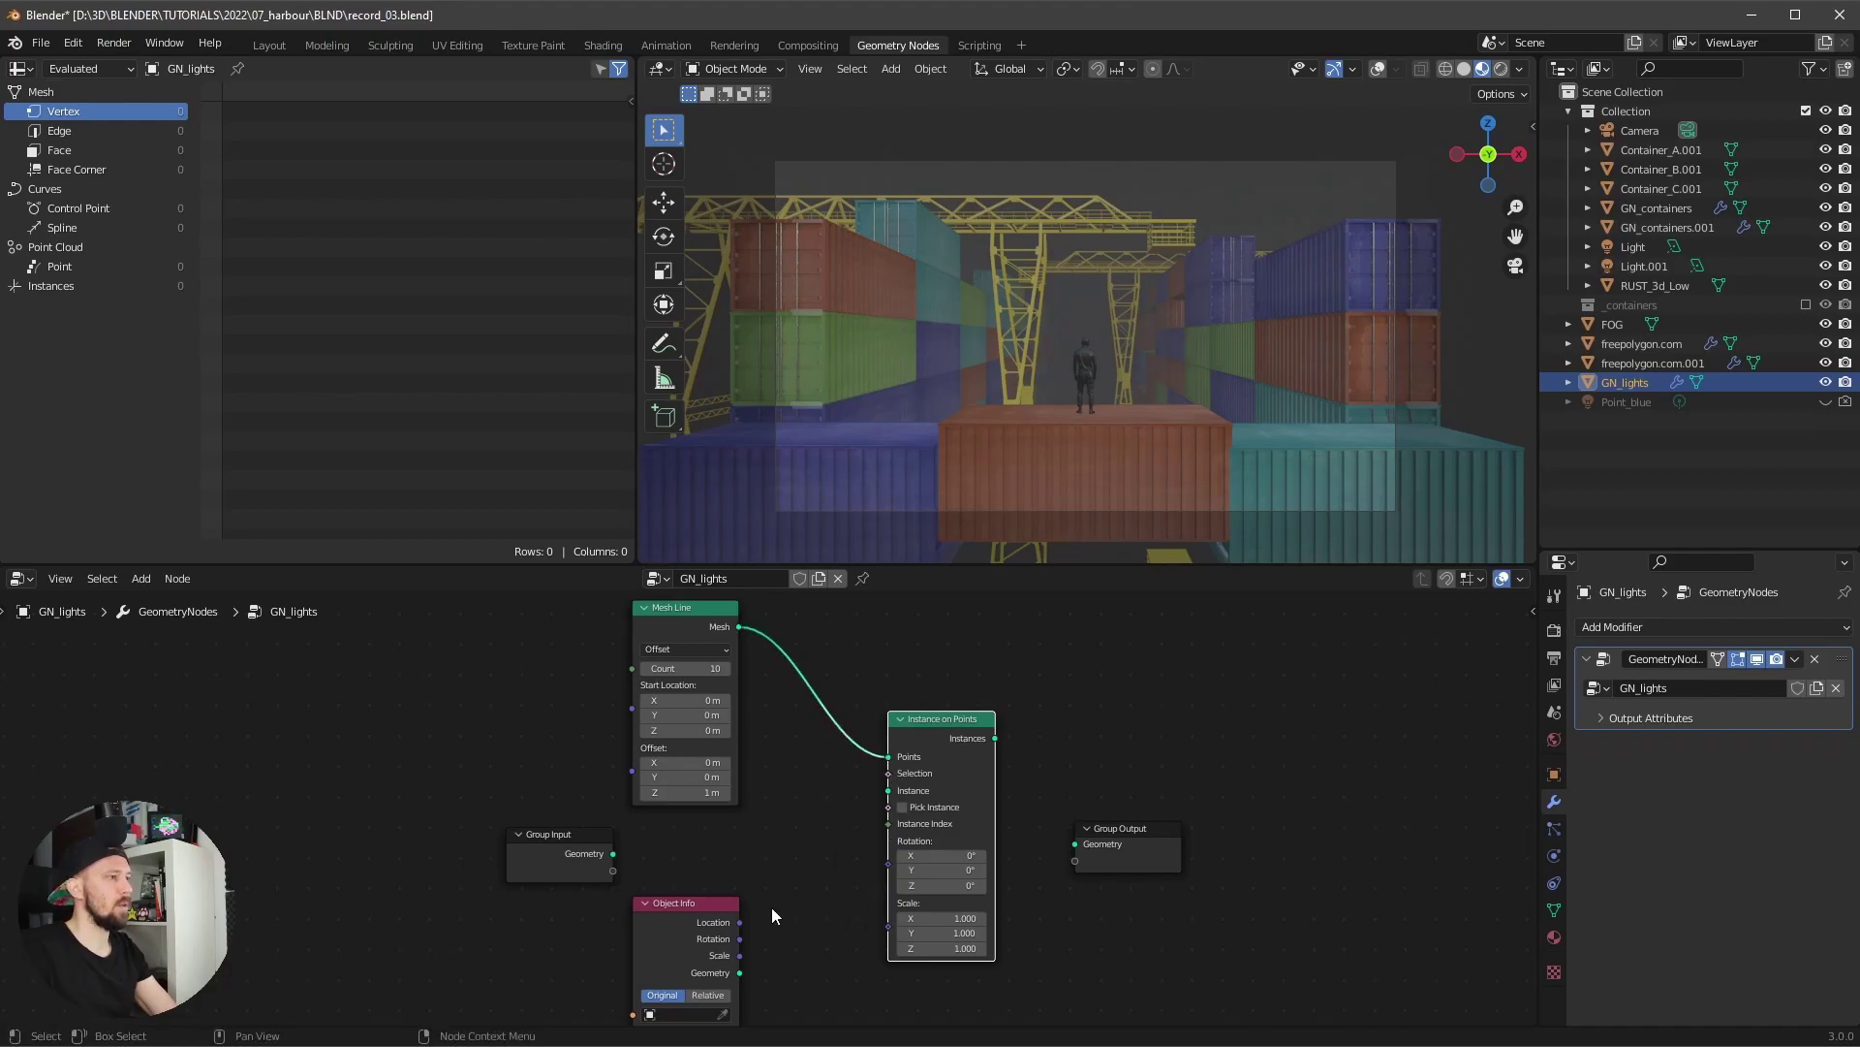
left_click_drag(741, 972, 889, 791)
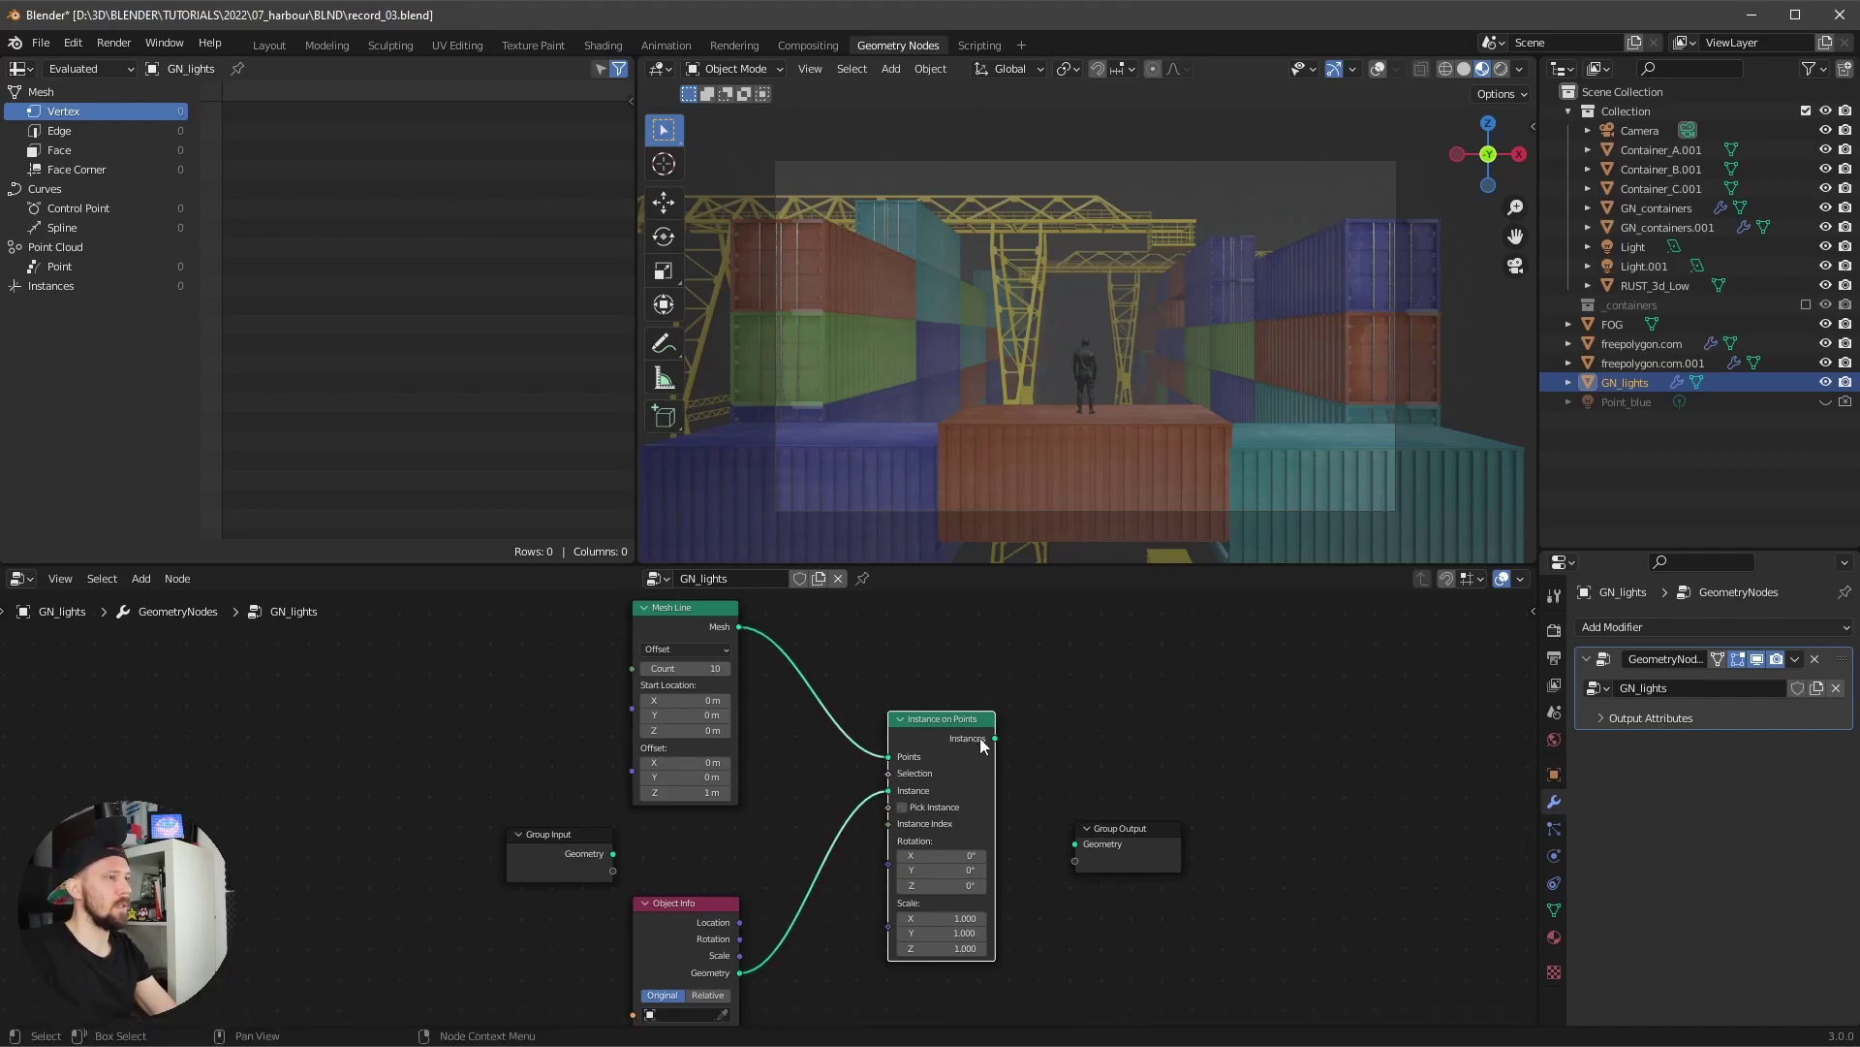
left_click_drag(995, 738, 1076, 843)
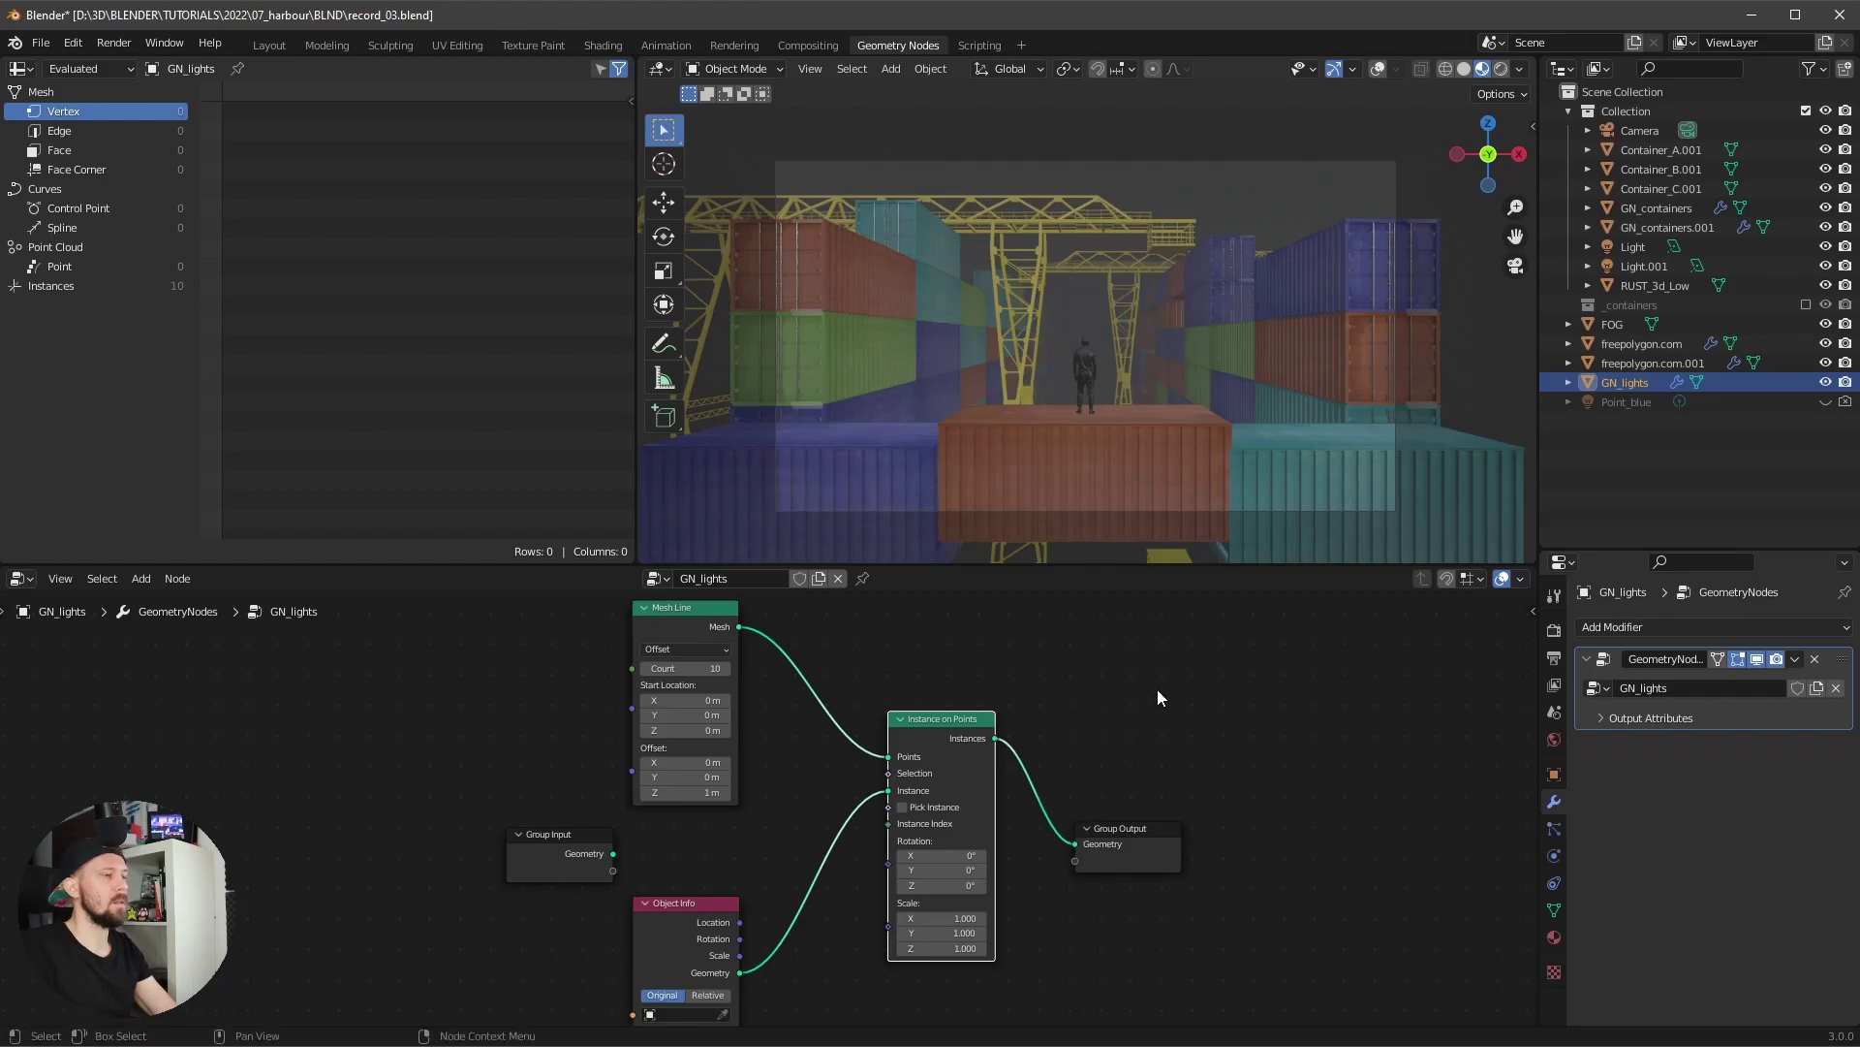
- Switch the 3D viewport to rendered shading outside the camera view
mouse_move(1128, 432)
middle_mouse_down()
mouse_move(1099, 405)
mouse_move(1197, 450)
middle_mouse_up()
key("z")
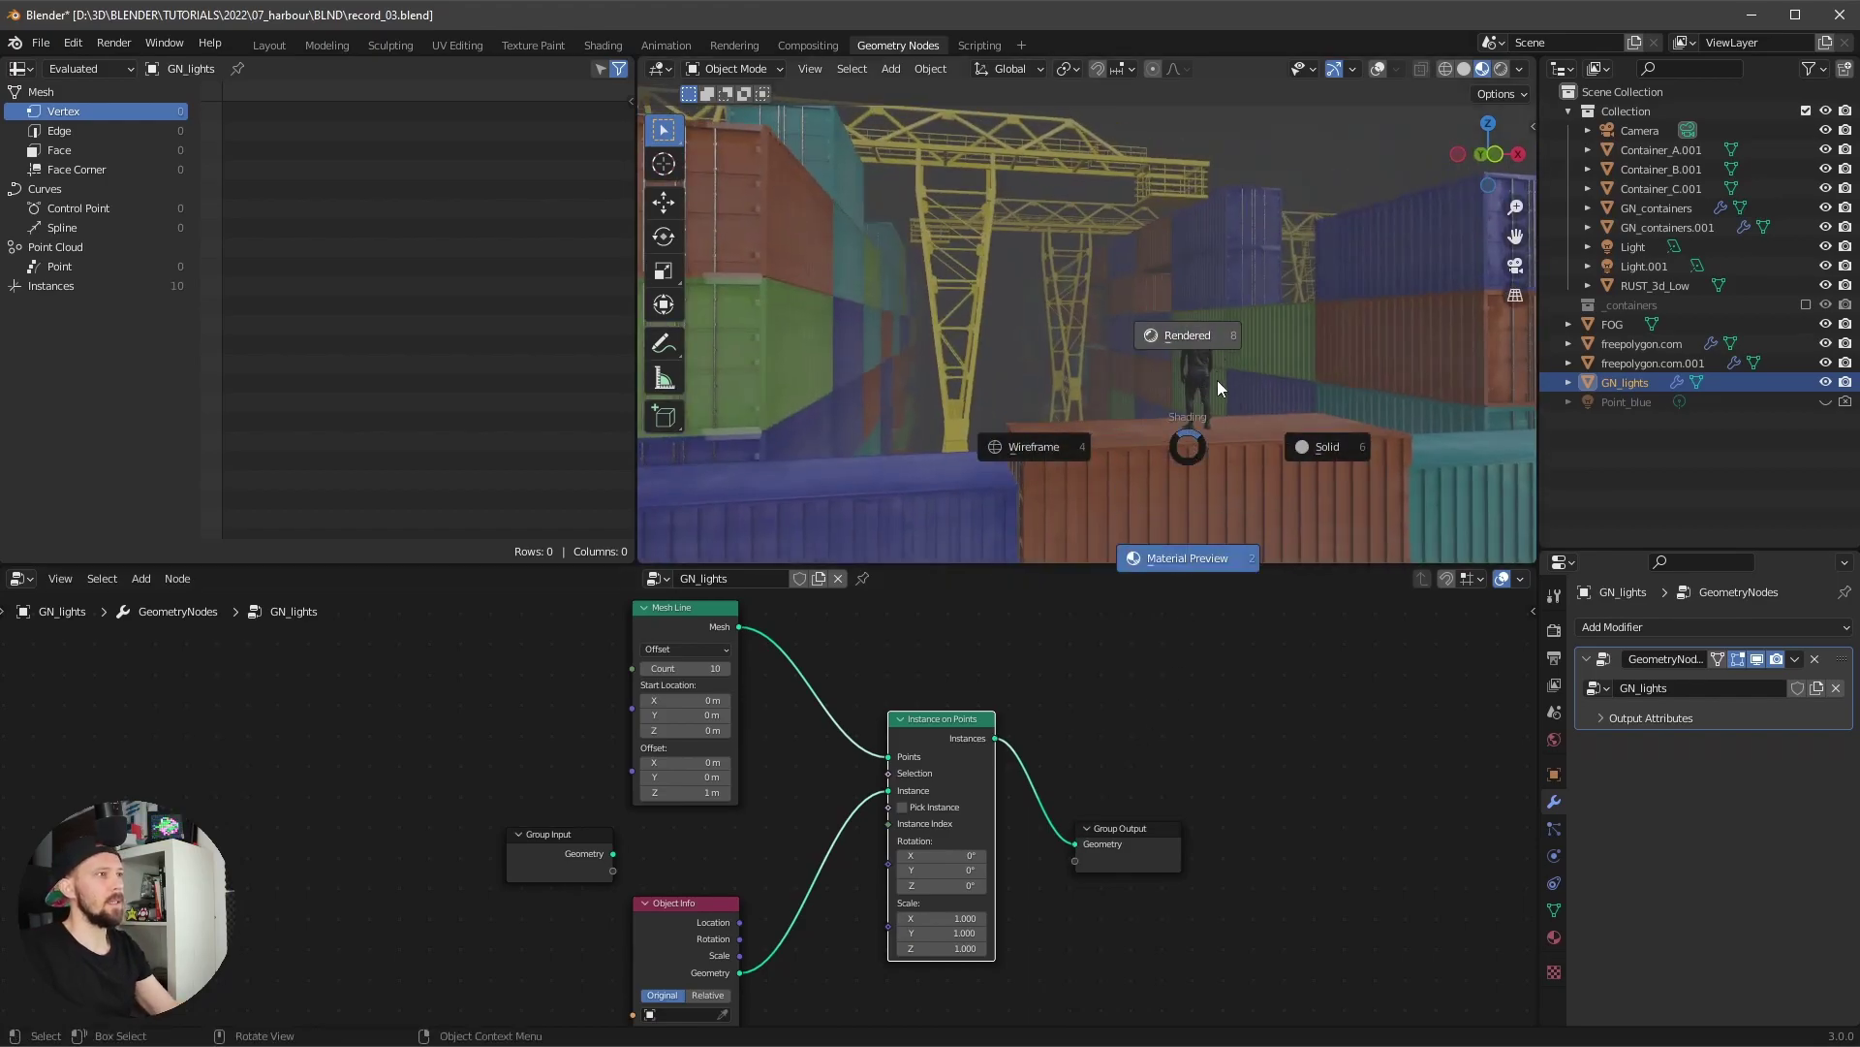
left_click(1217, 380)
mouse_move(1225, 385)
middle_mouse_down()
mouse_move(1125, 441)
mouse_move(1153, 450)
middle_mouse_up()
- Choose Point_blue as the Object Info node's object and enable As Instance
left_click_drag(694, 903, 698, 878)
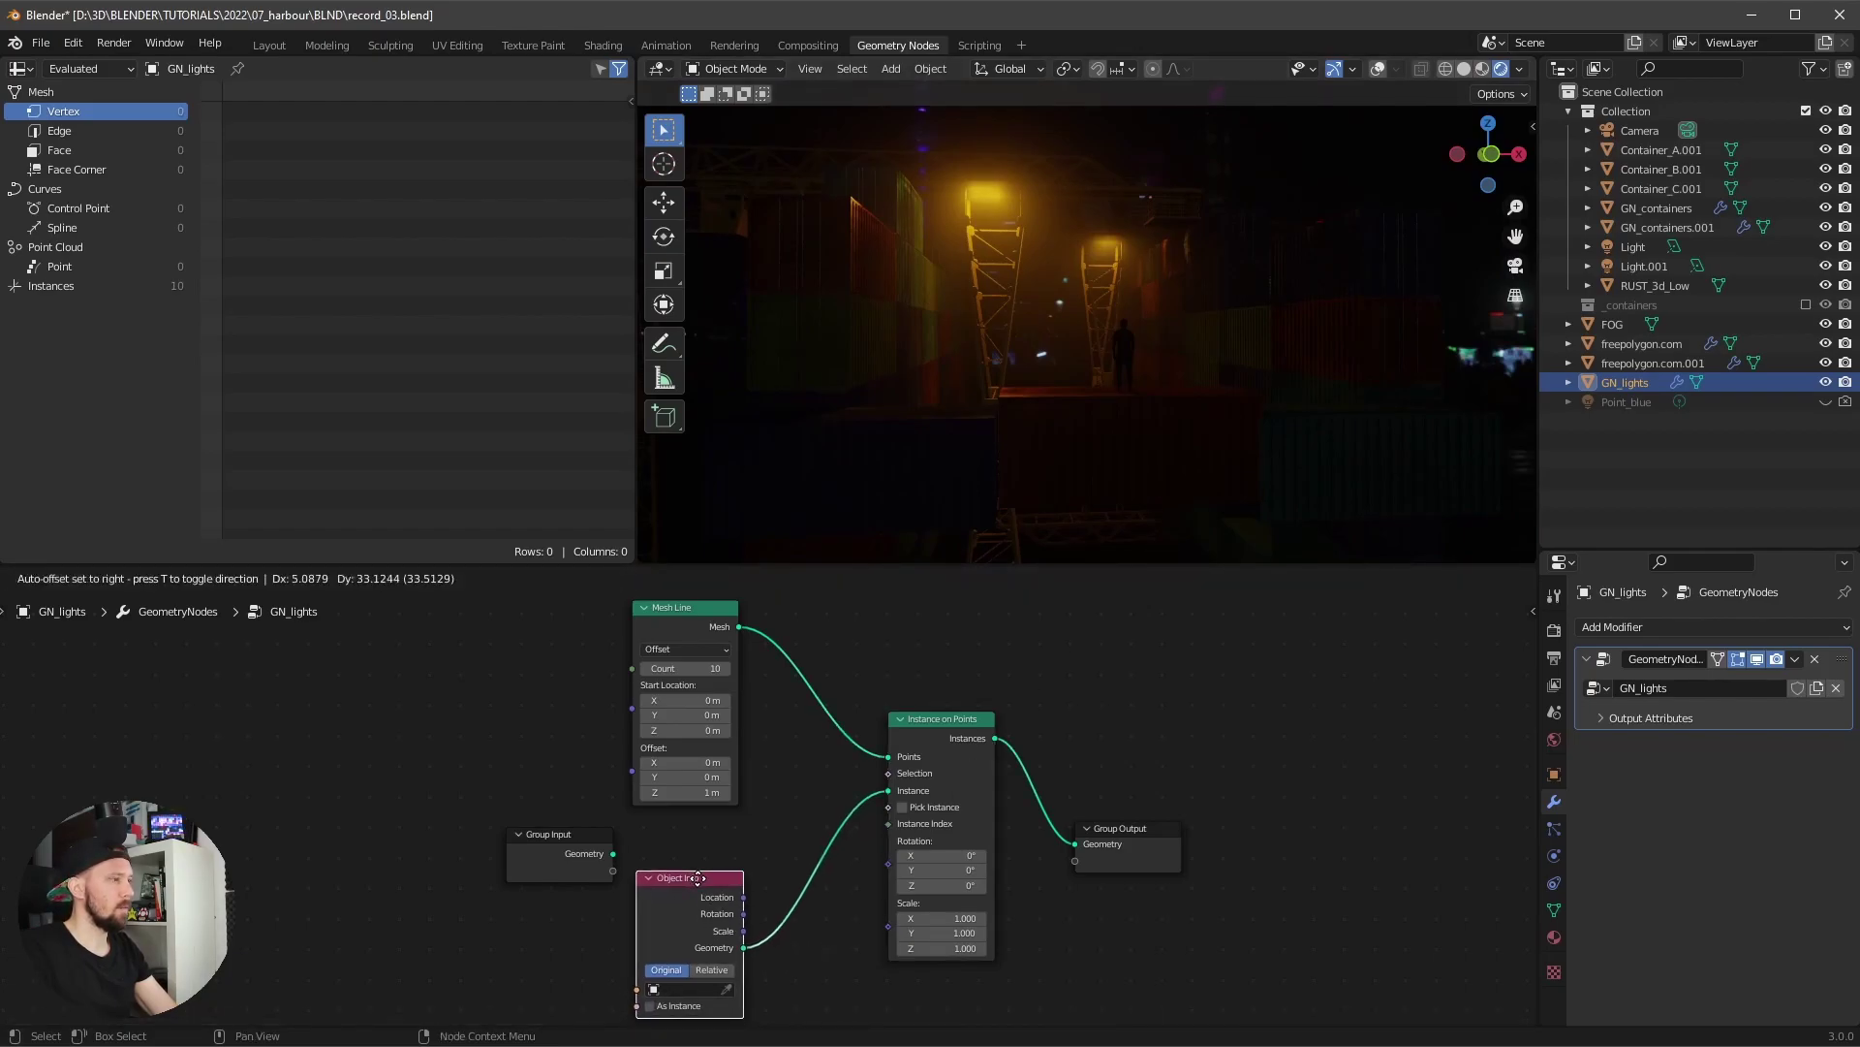
left_click(694, 988)
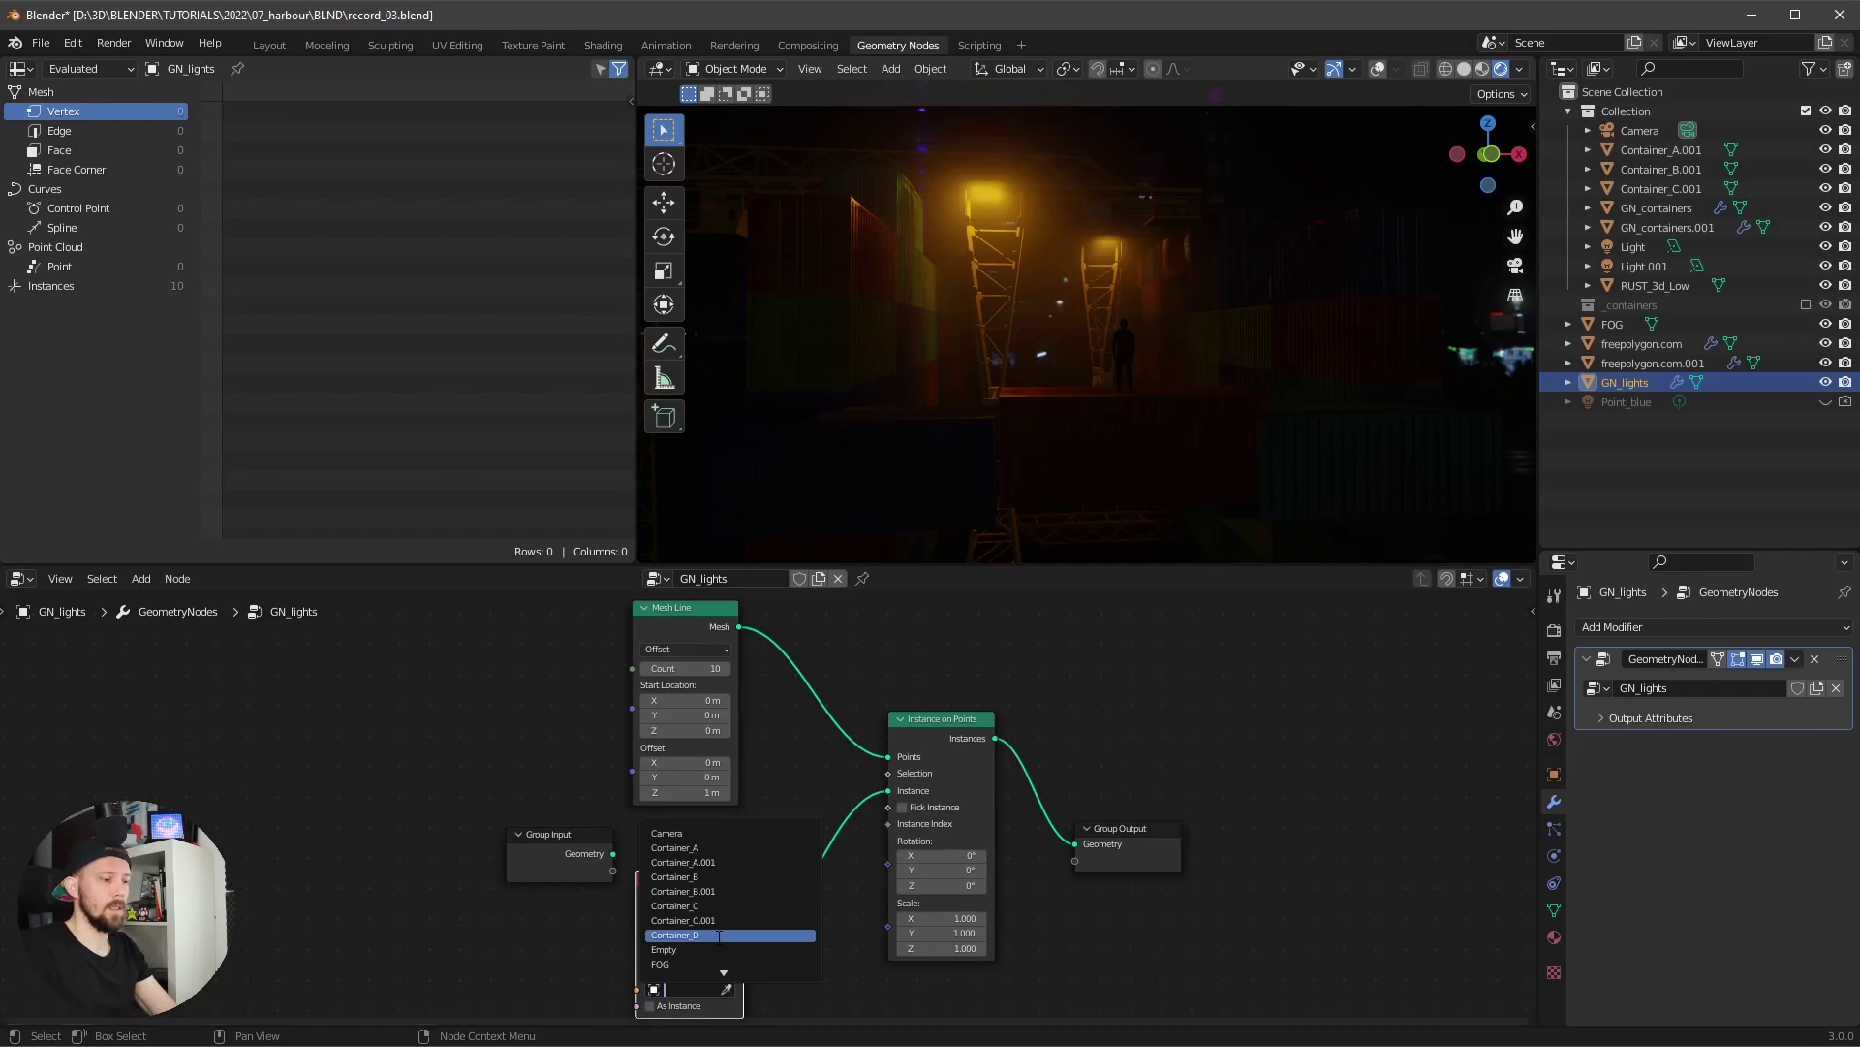
type("l")
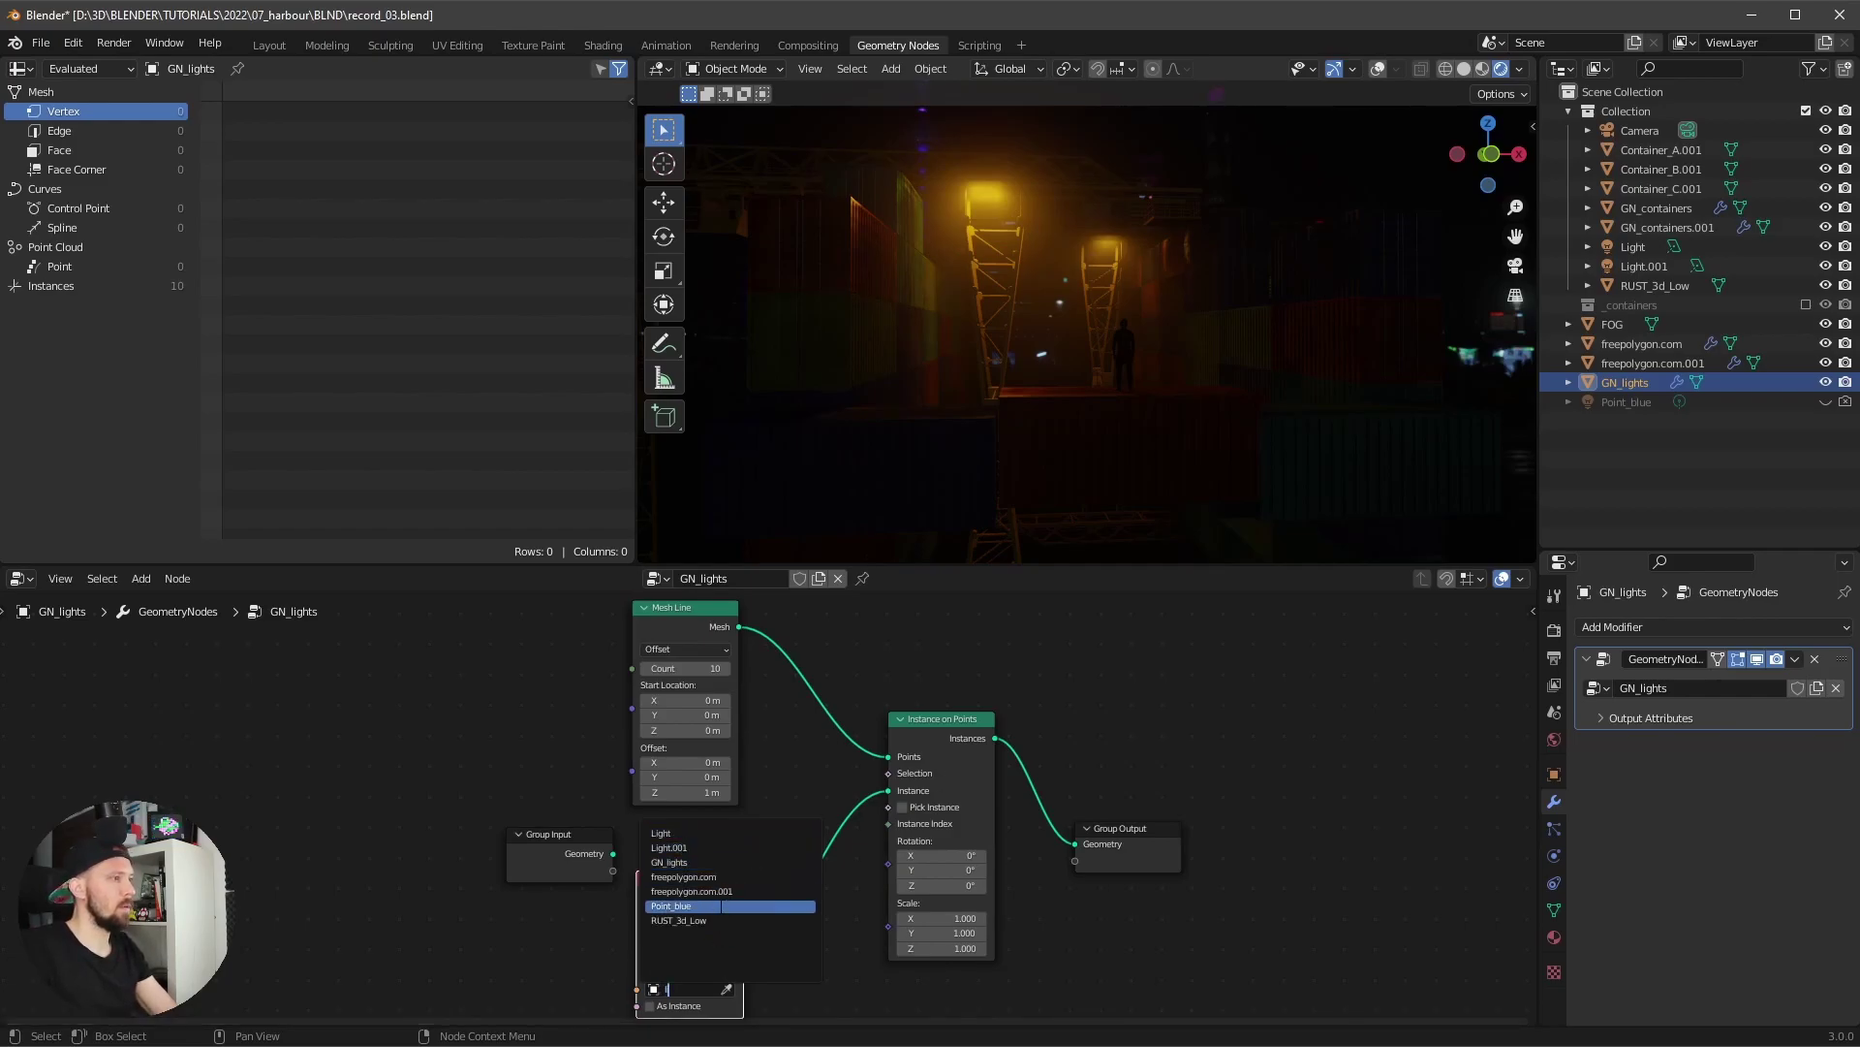
left_click(728, 907)
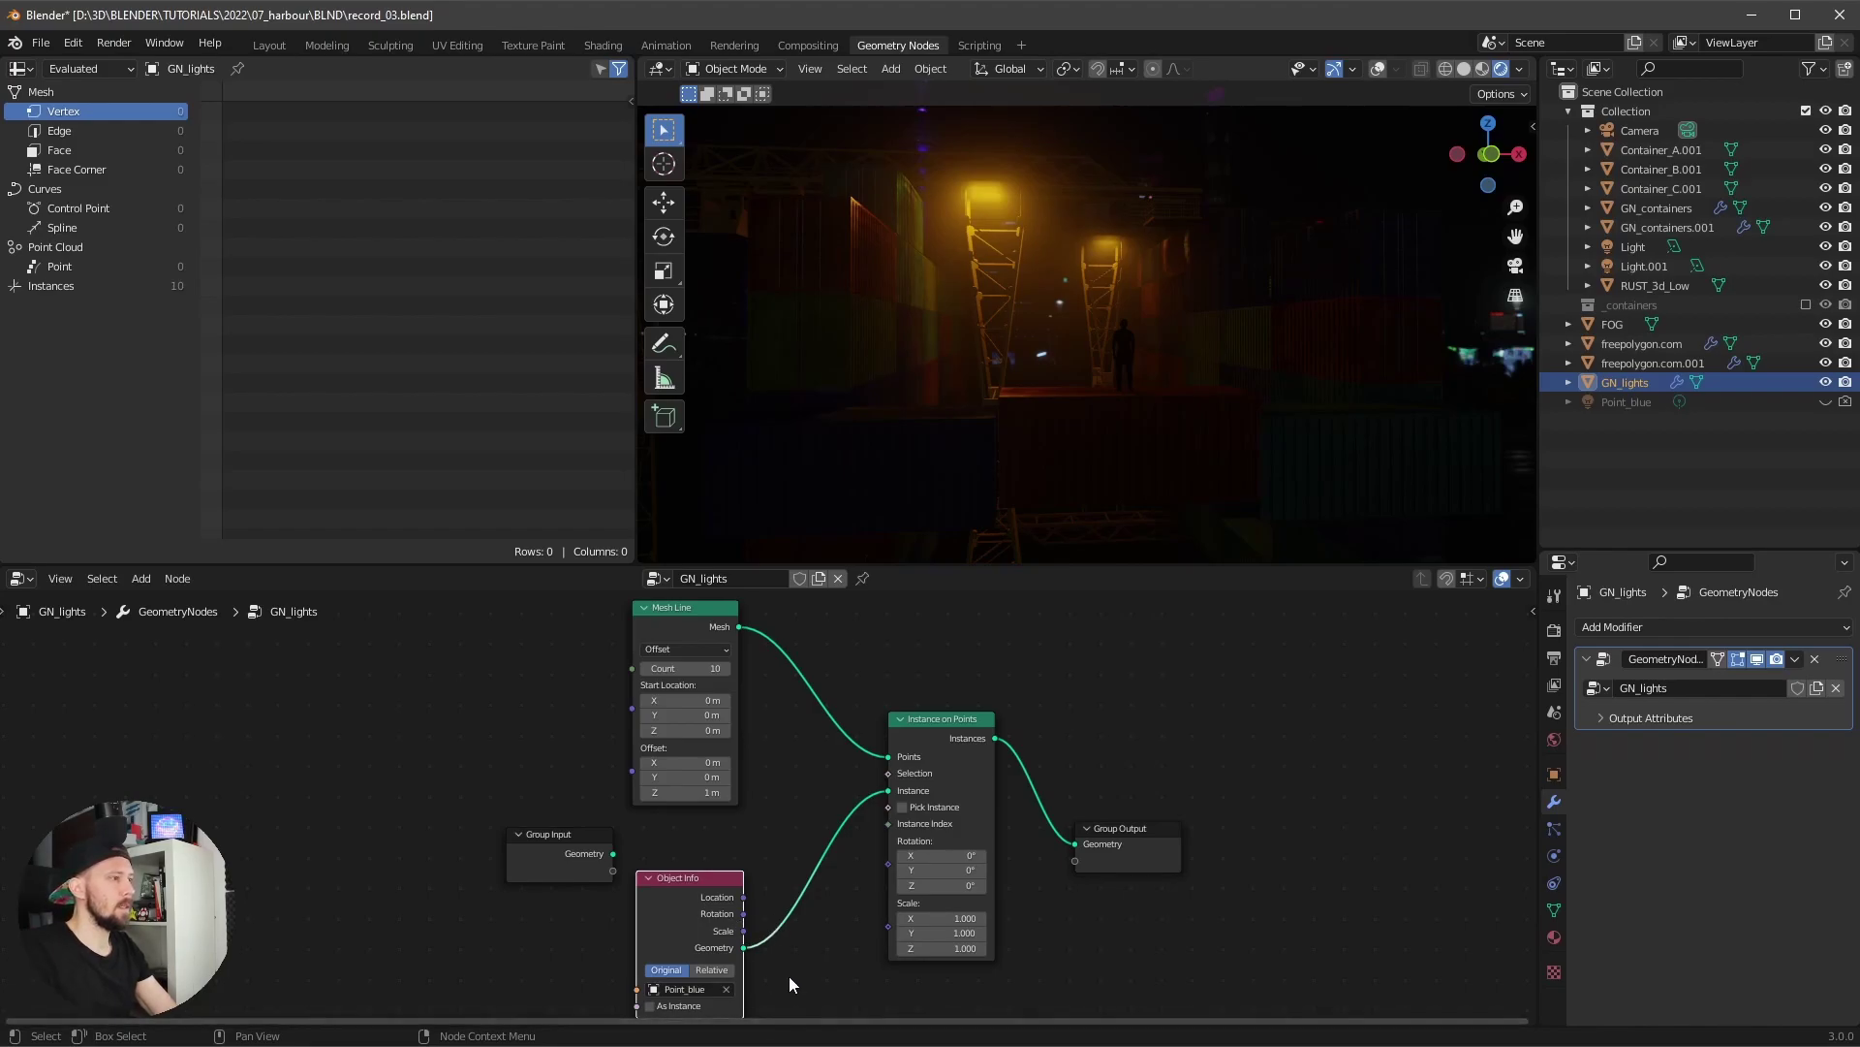
left_click(649, 1006)
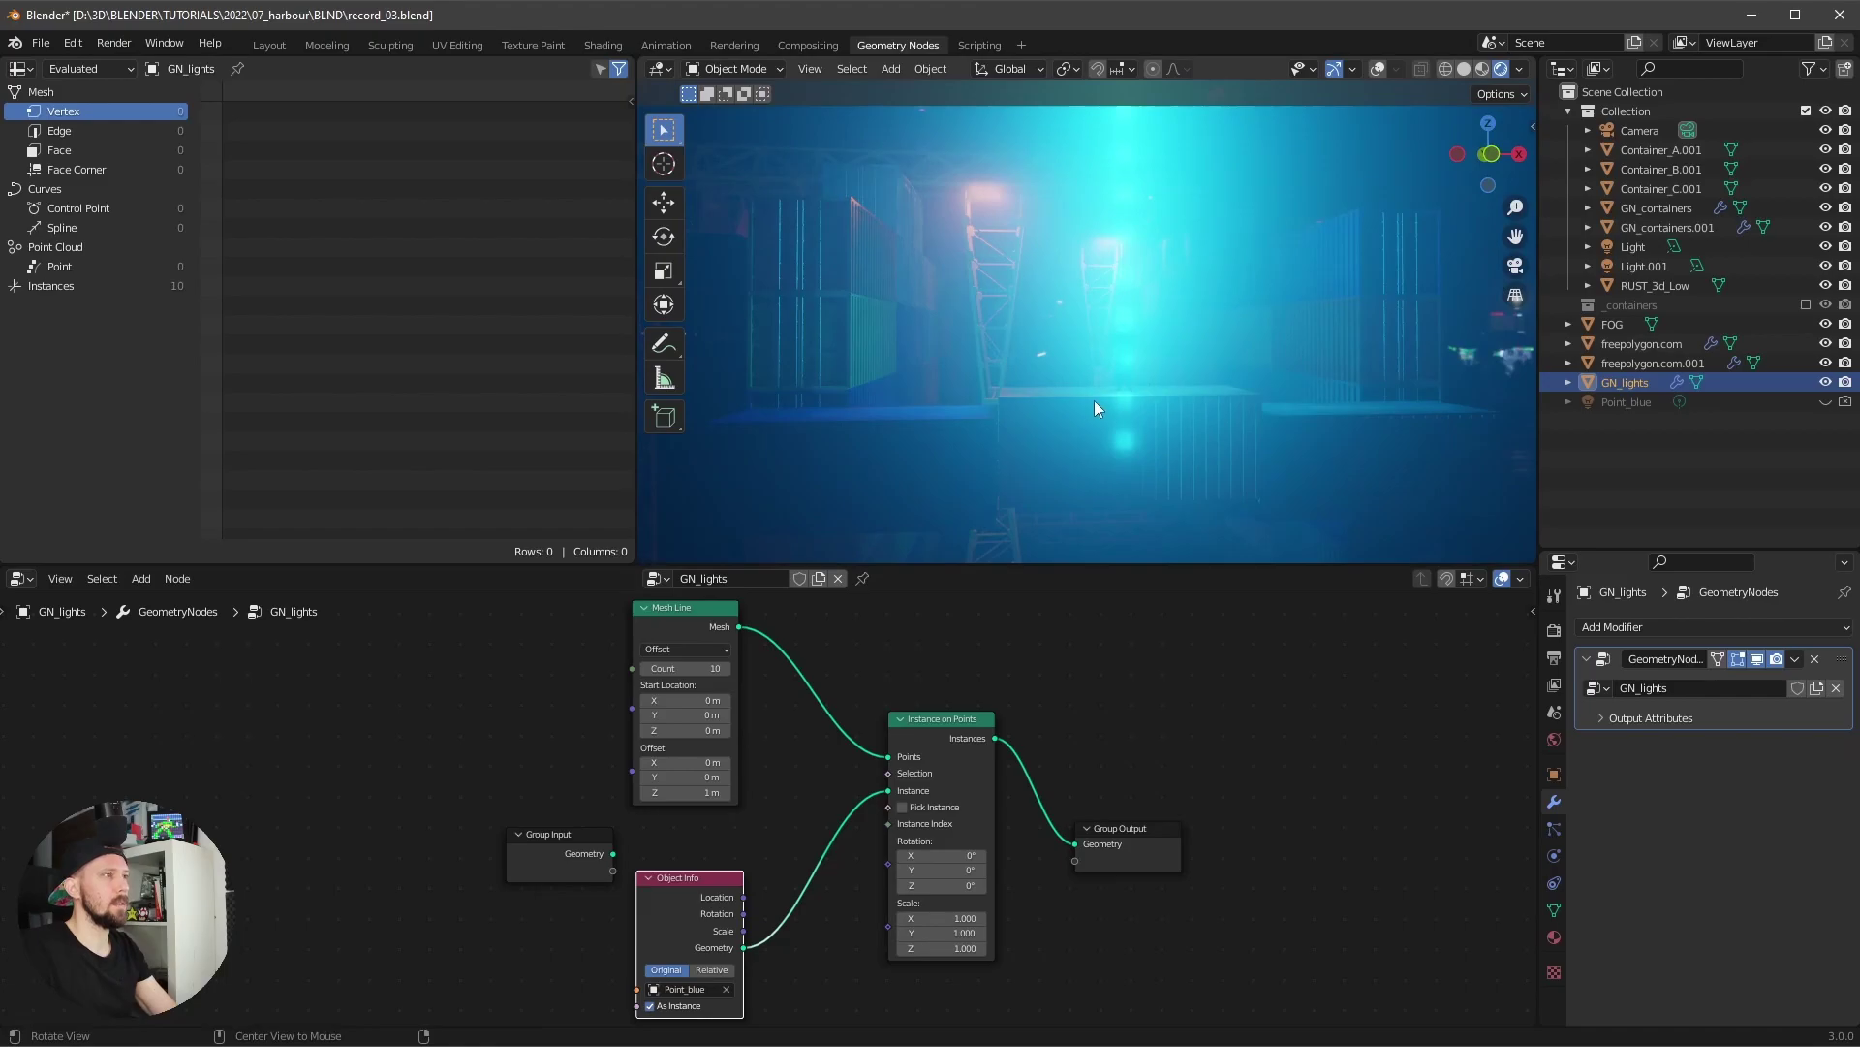
- Set the Mesh Line offset to 0 m in Z and 20 m in Y
middle_click_drag(1095, 400, 1153, 436)
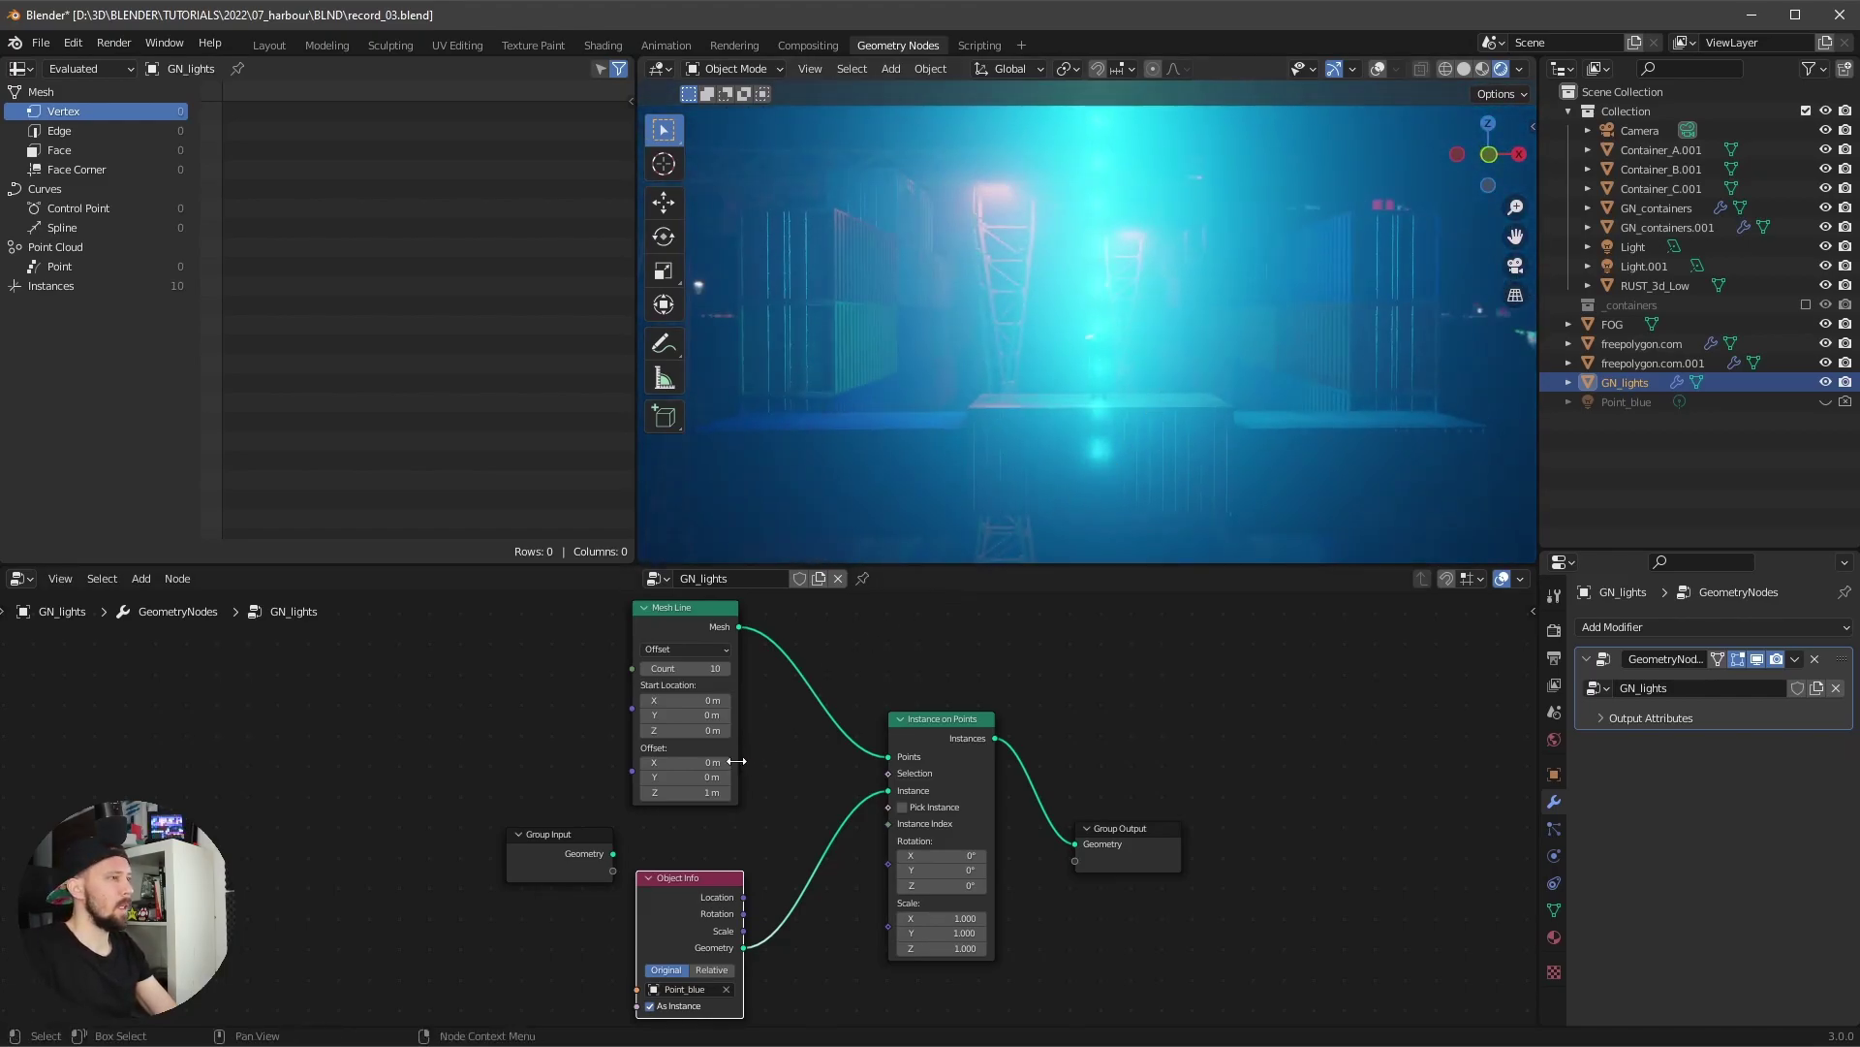
left_click(729, 795)
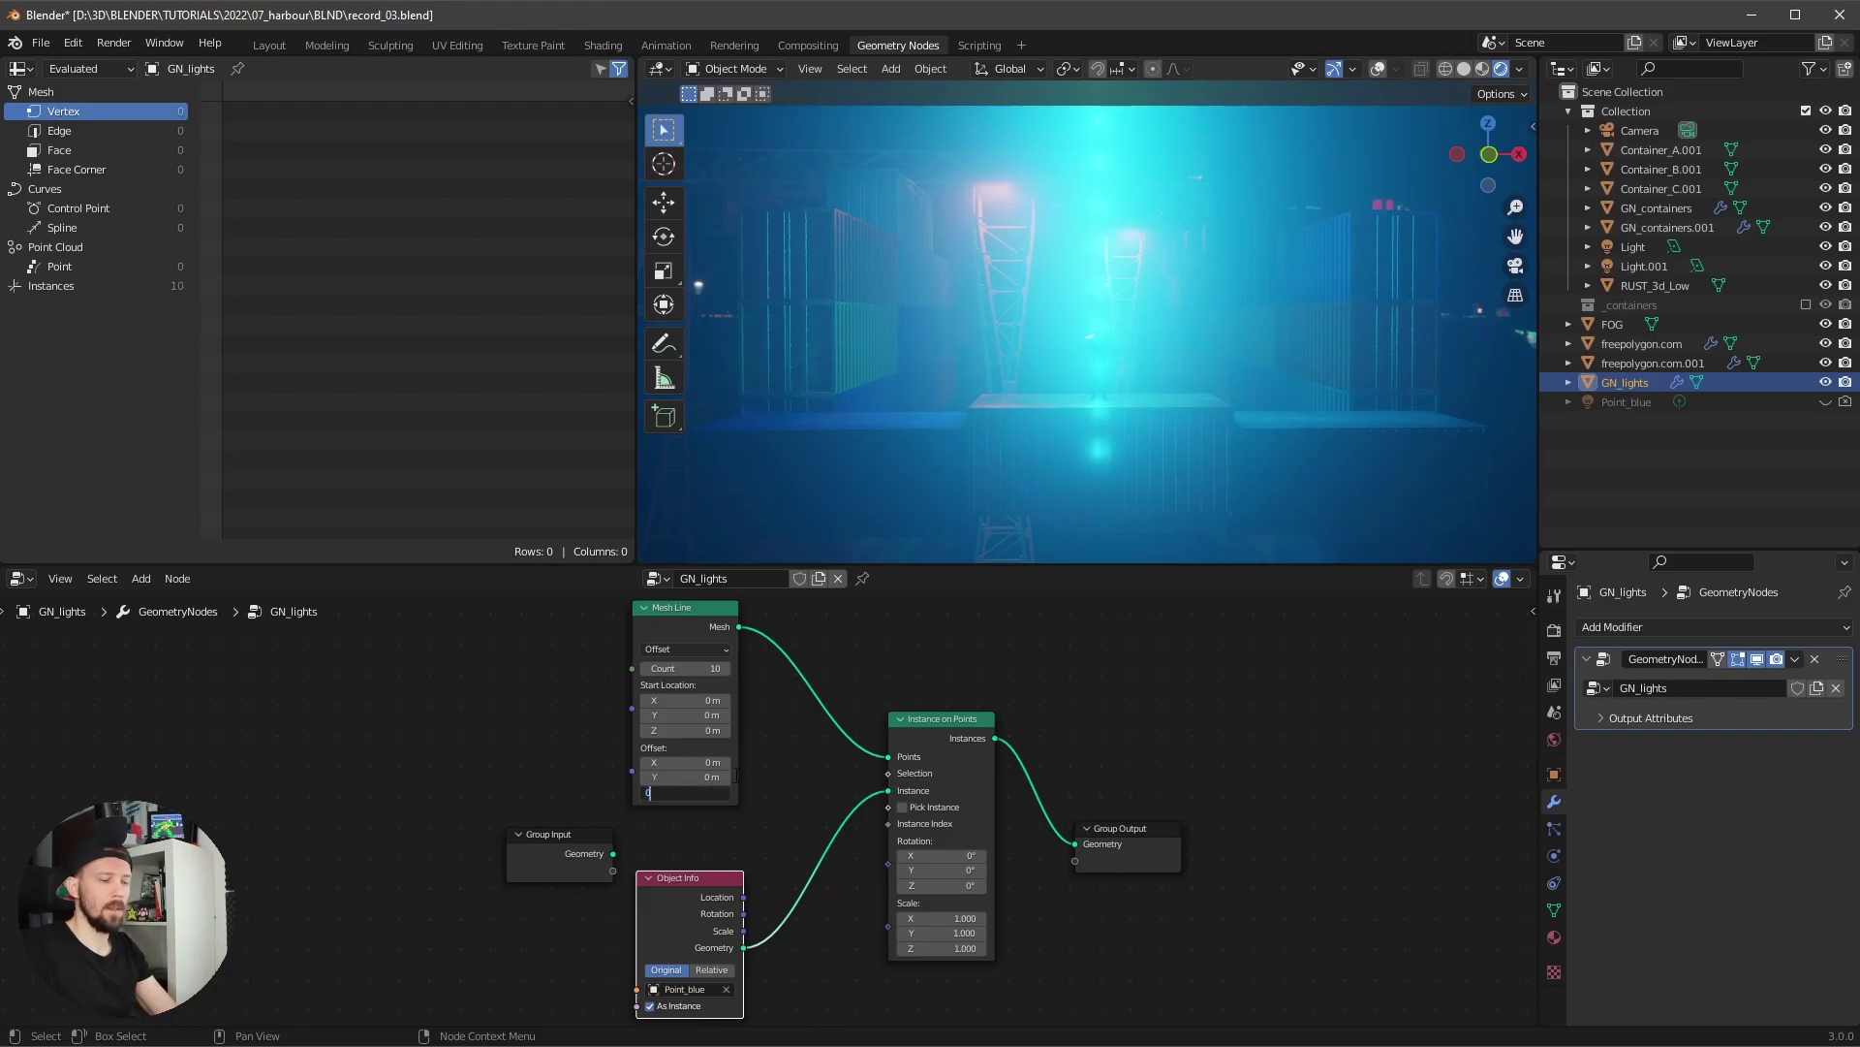
key("Return")
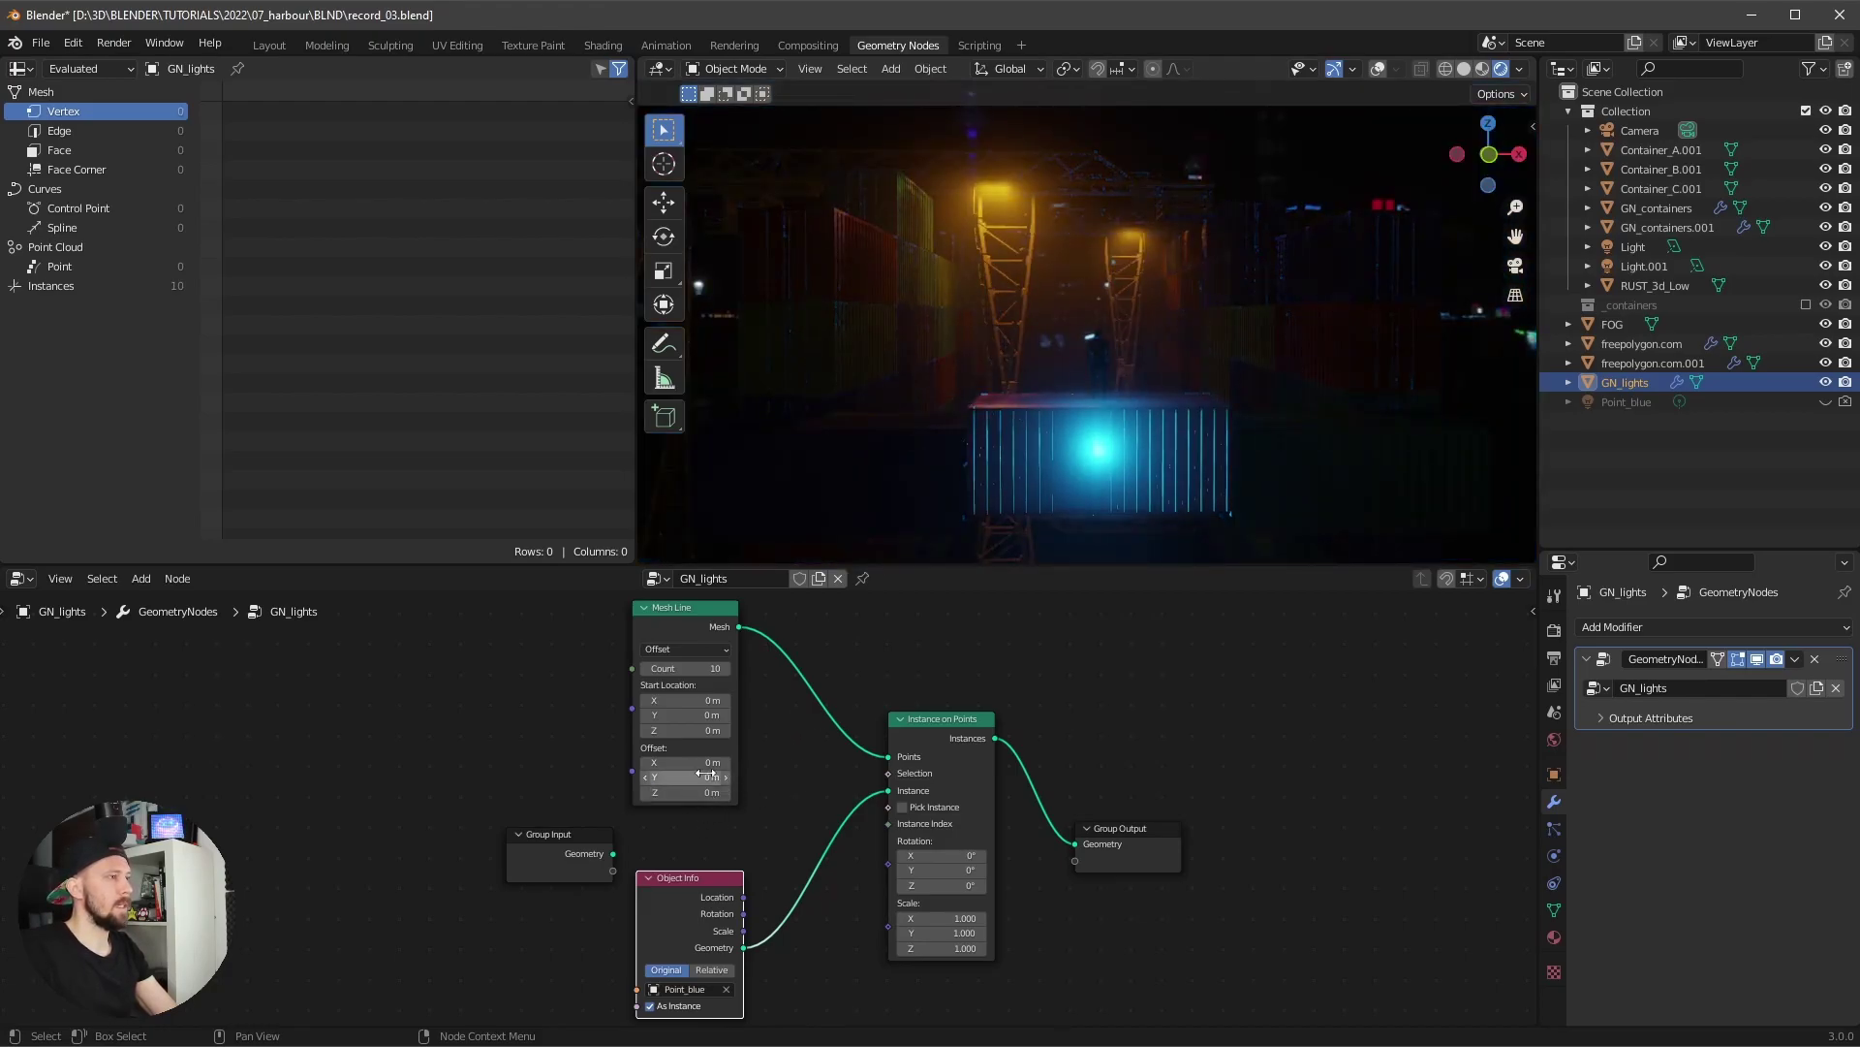
left_click(700, 775)
key("Return")
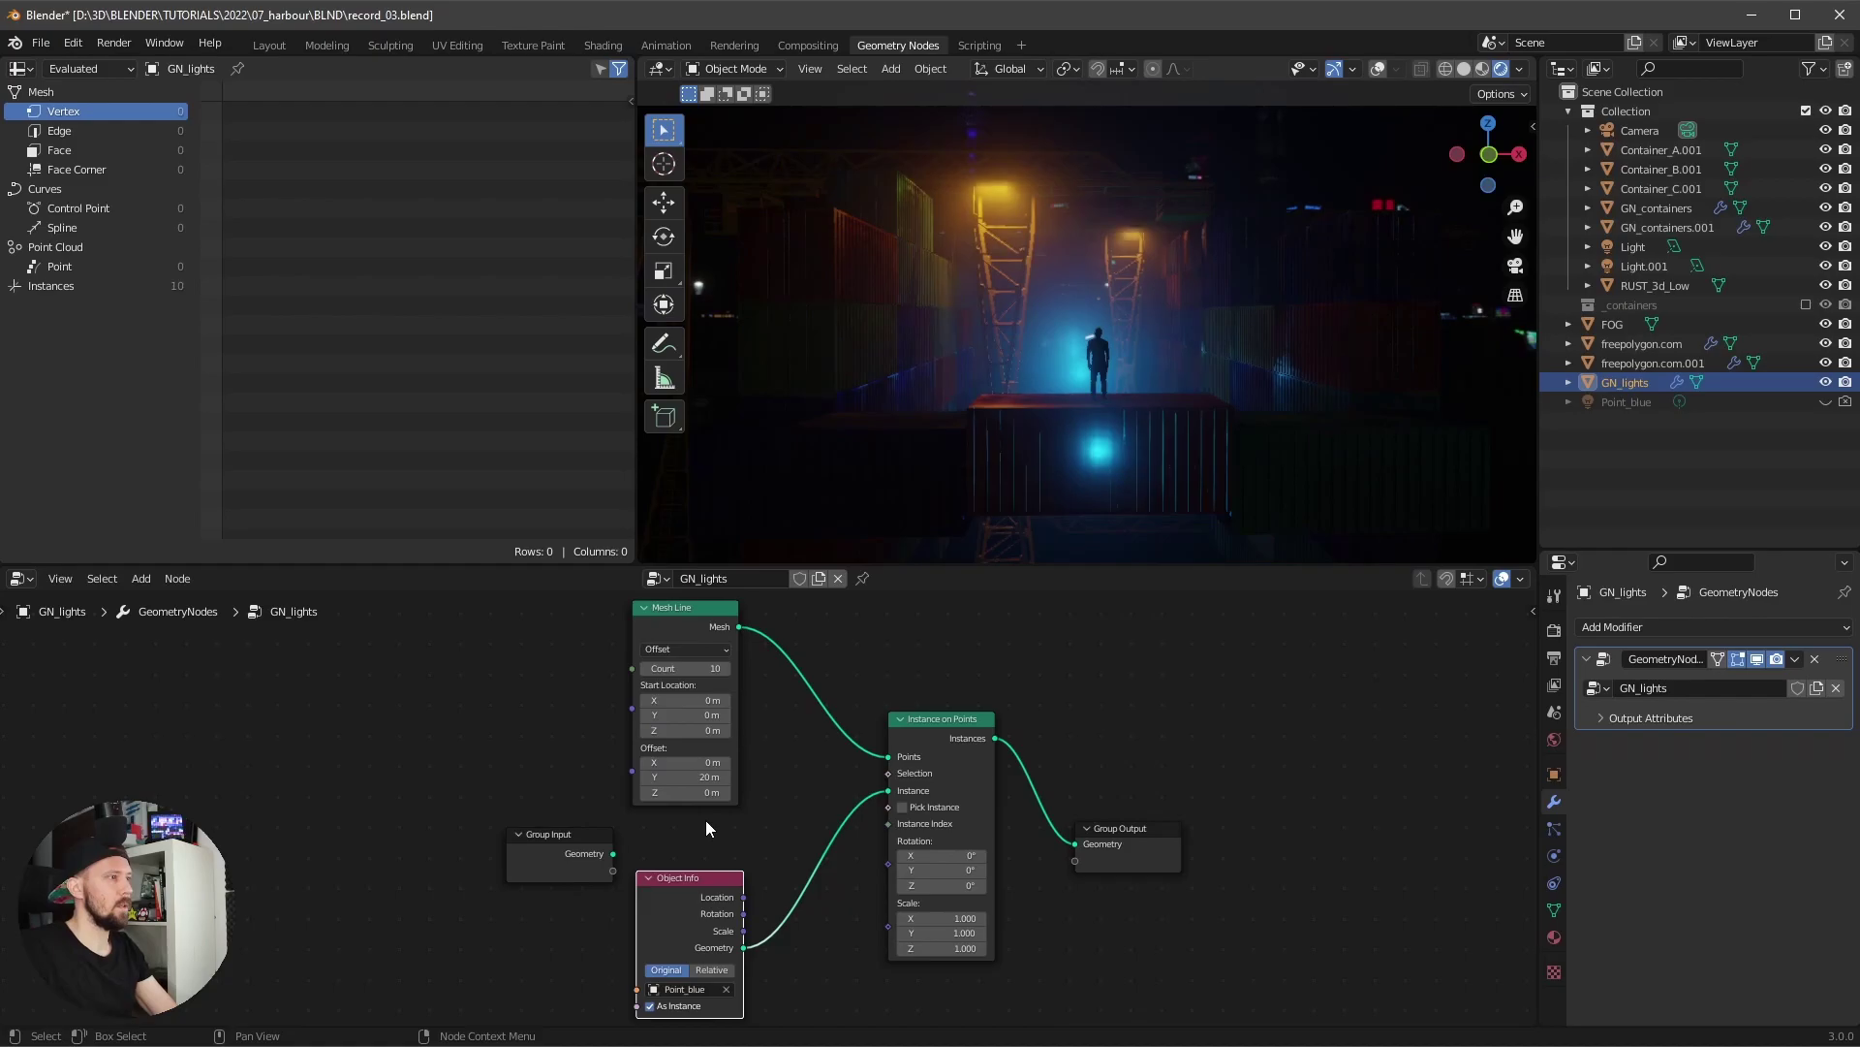
- In the camera view, lower GN_lights to about -2.46 m in Z and set its Y location to 15 m
mouse_move(1074, 440)
middle_mouse_down()
mouse_move(1137, 457)
mouse_move(1080, 440)
mouse_move(1091, 452)
middle_mouse_up()
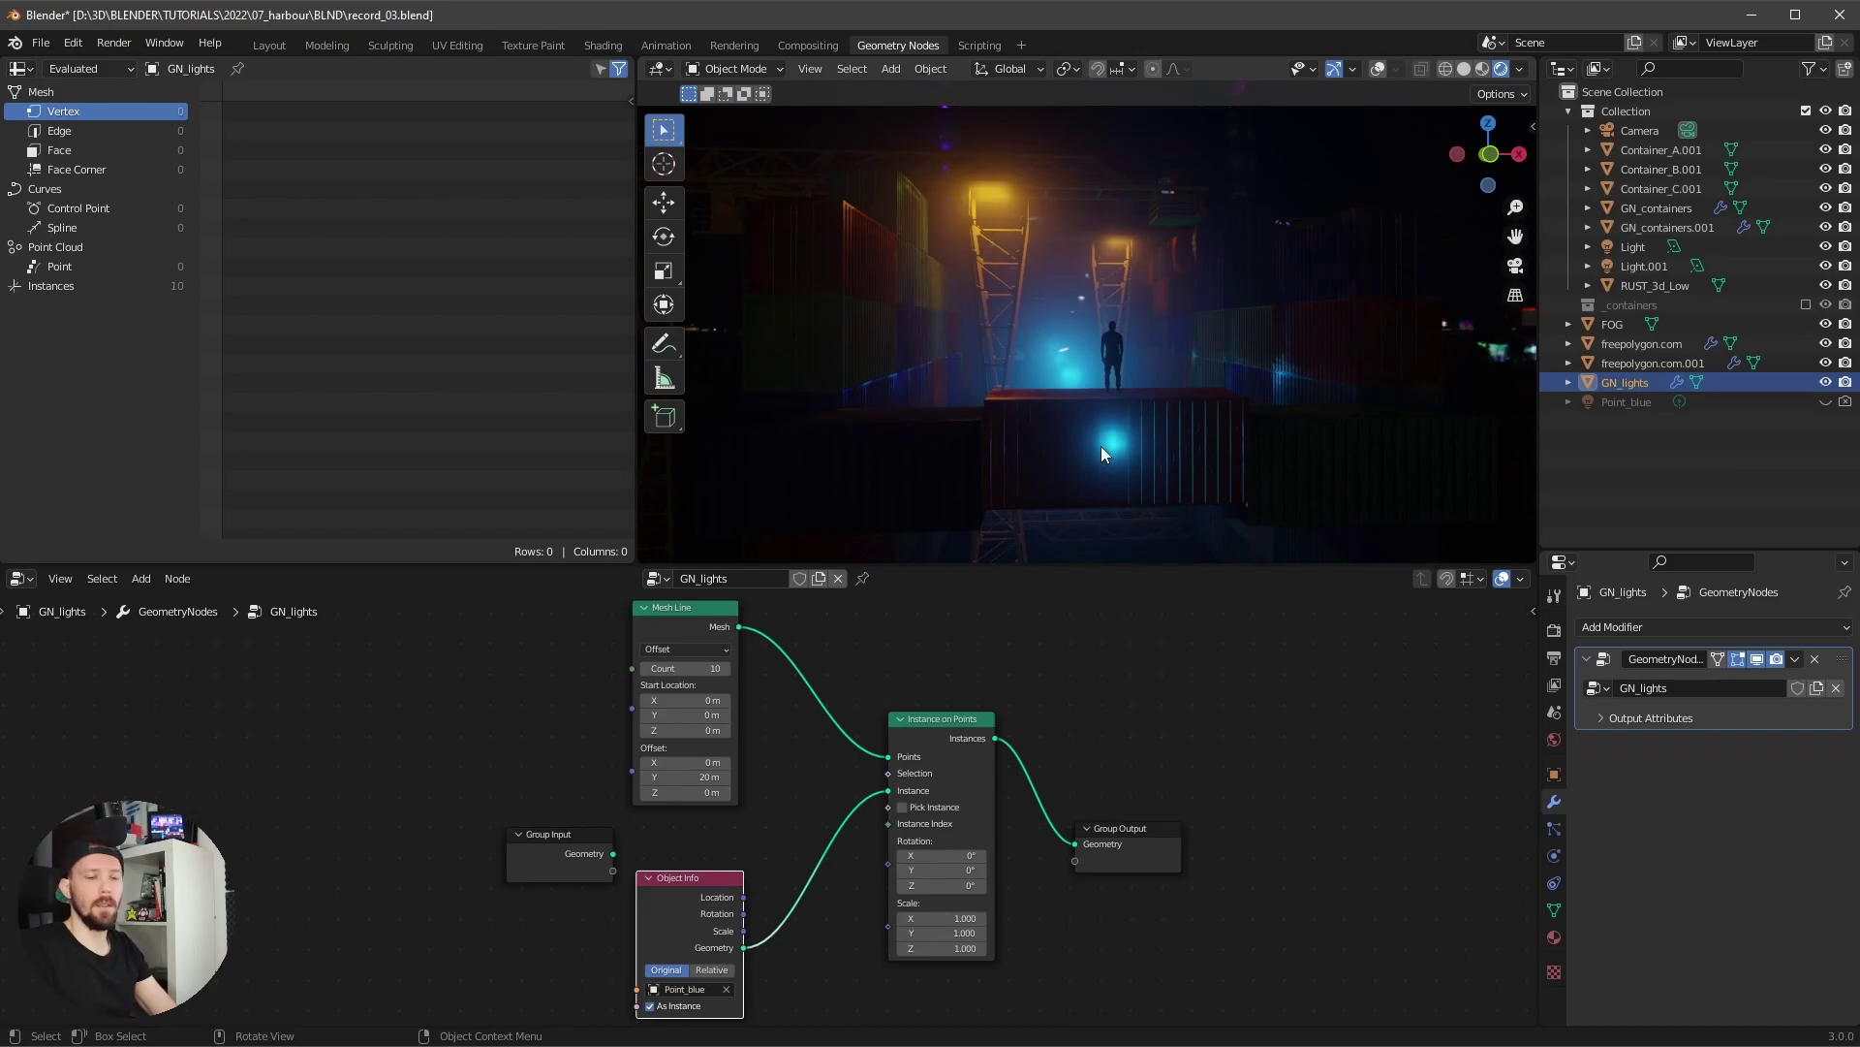
key("KP_0")
key("g")
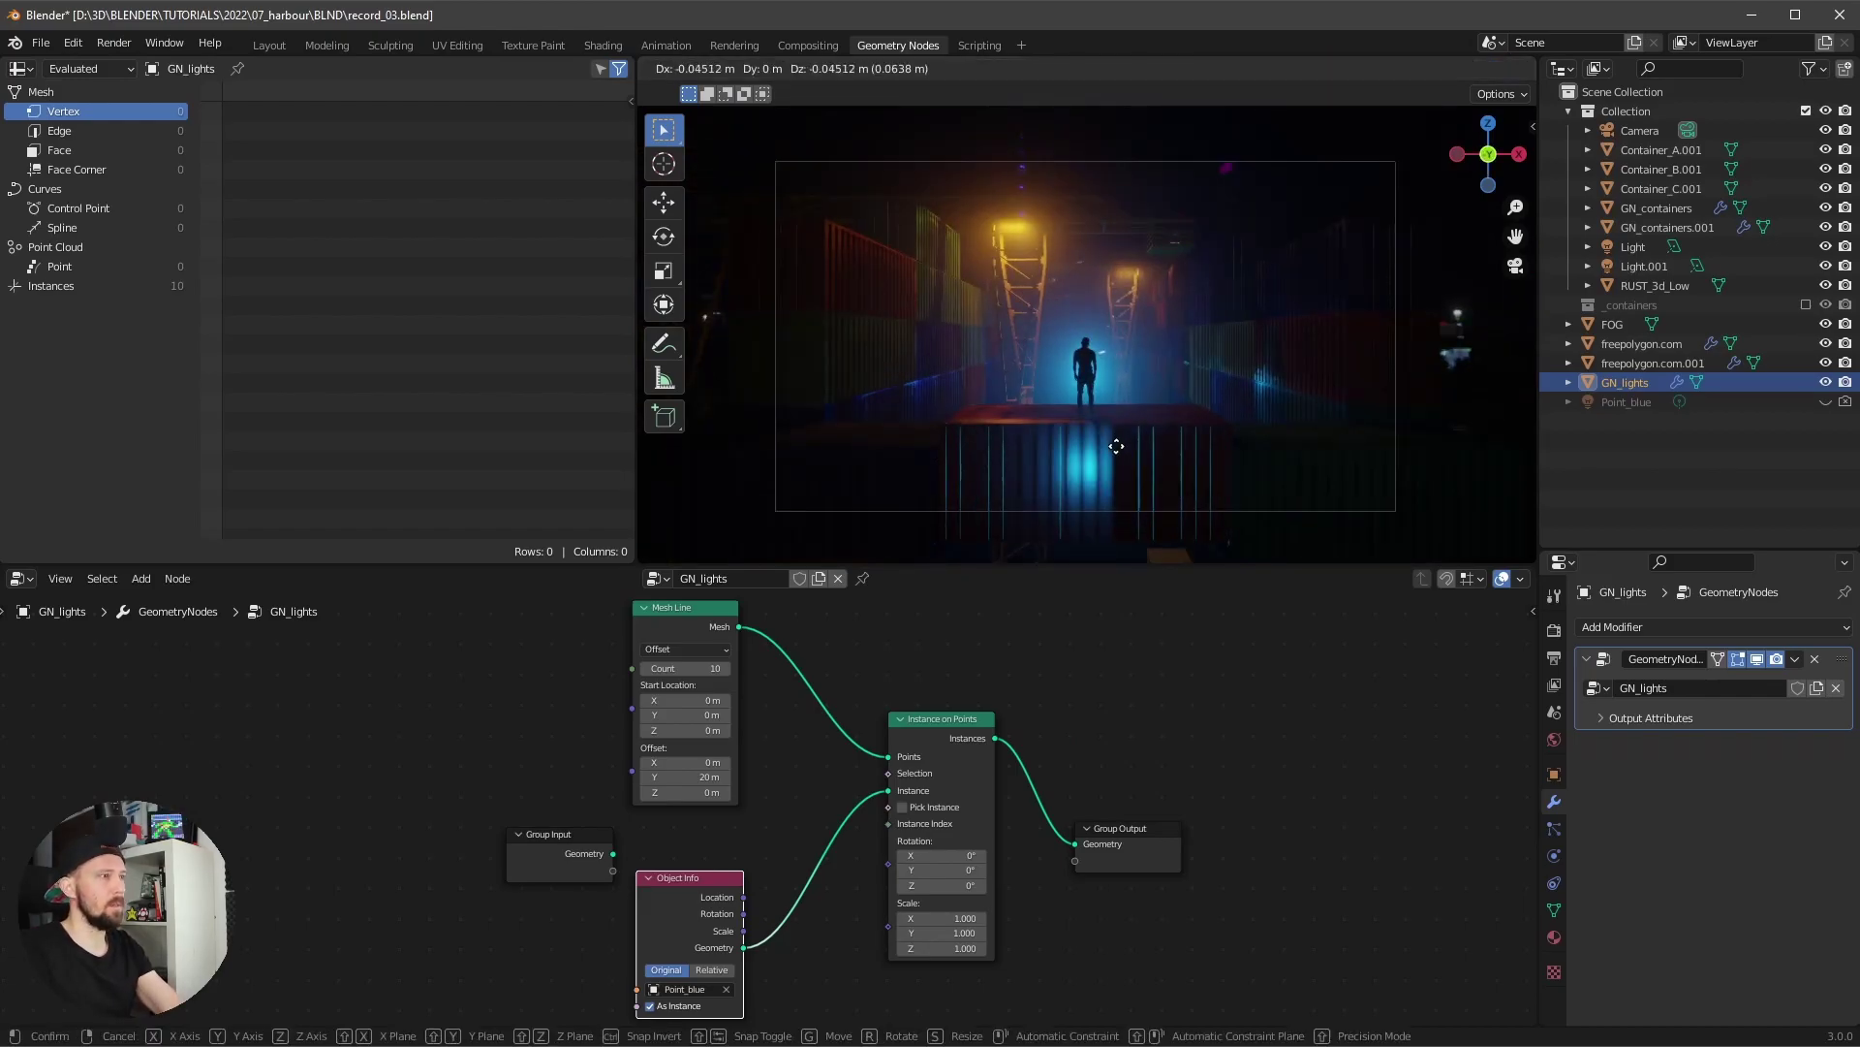
left_click(1108, 523)
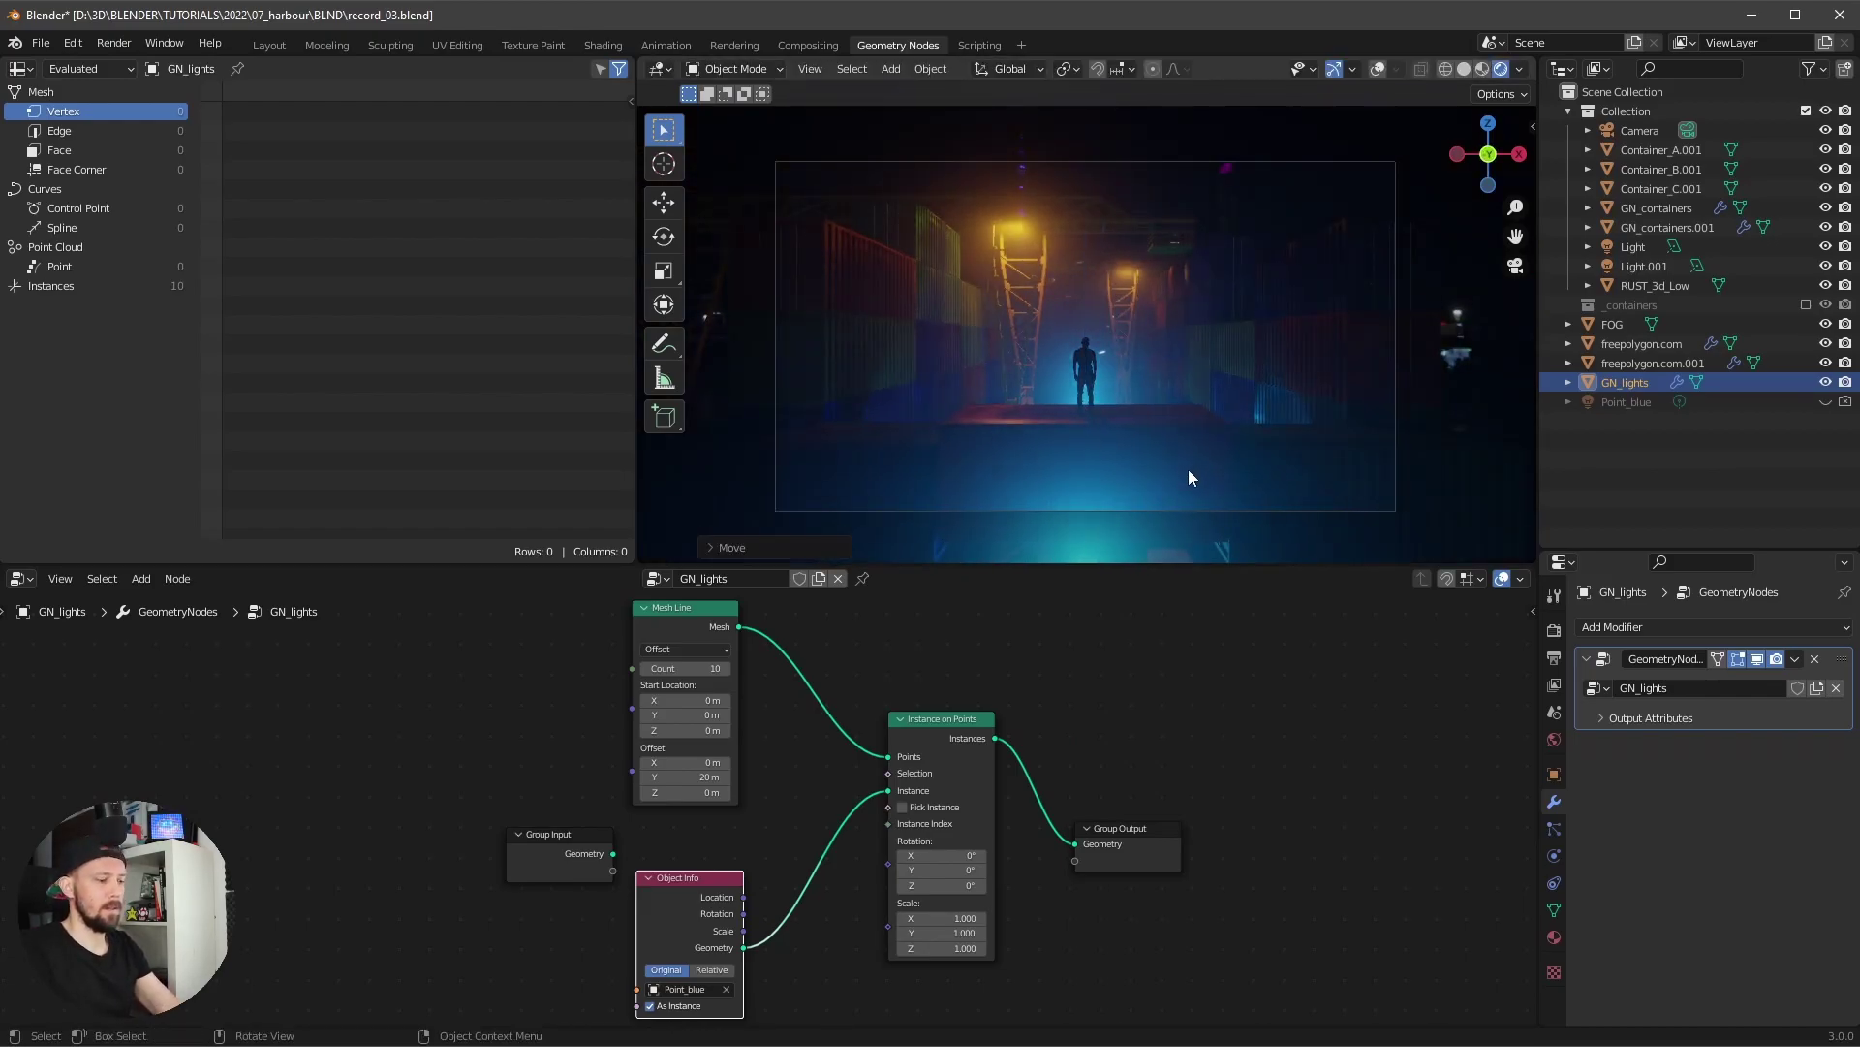
key("n")
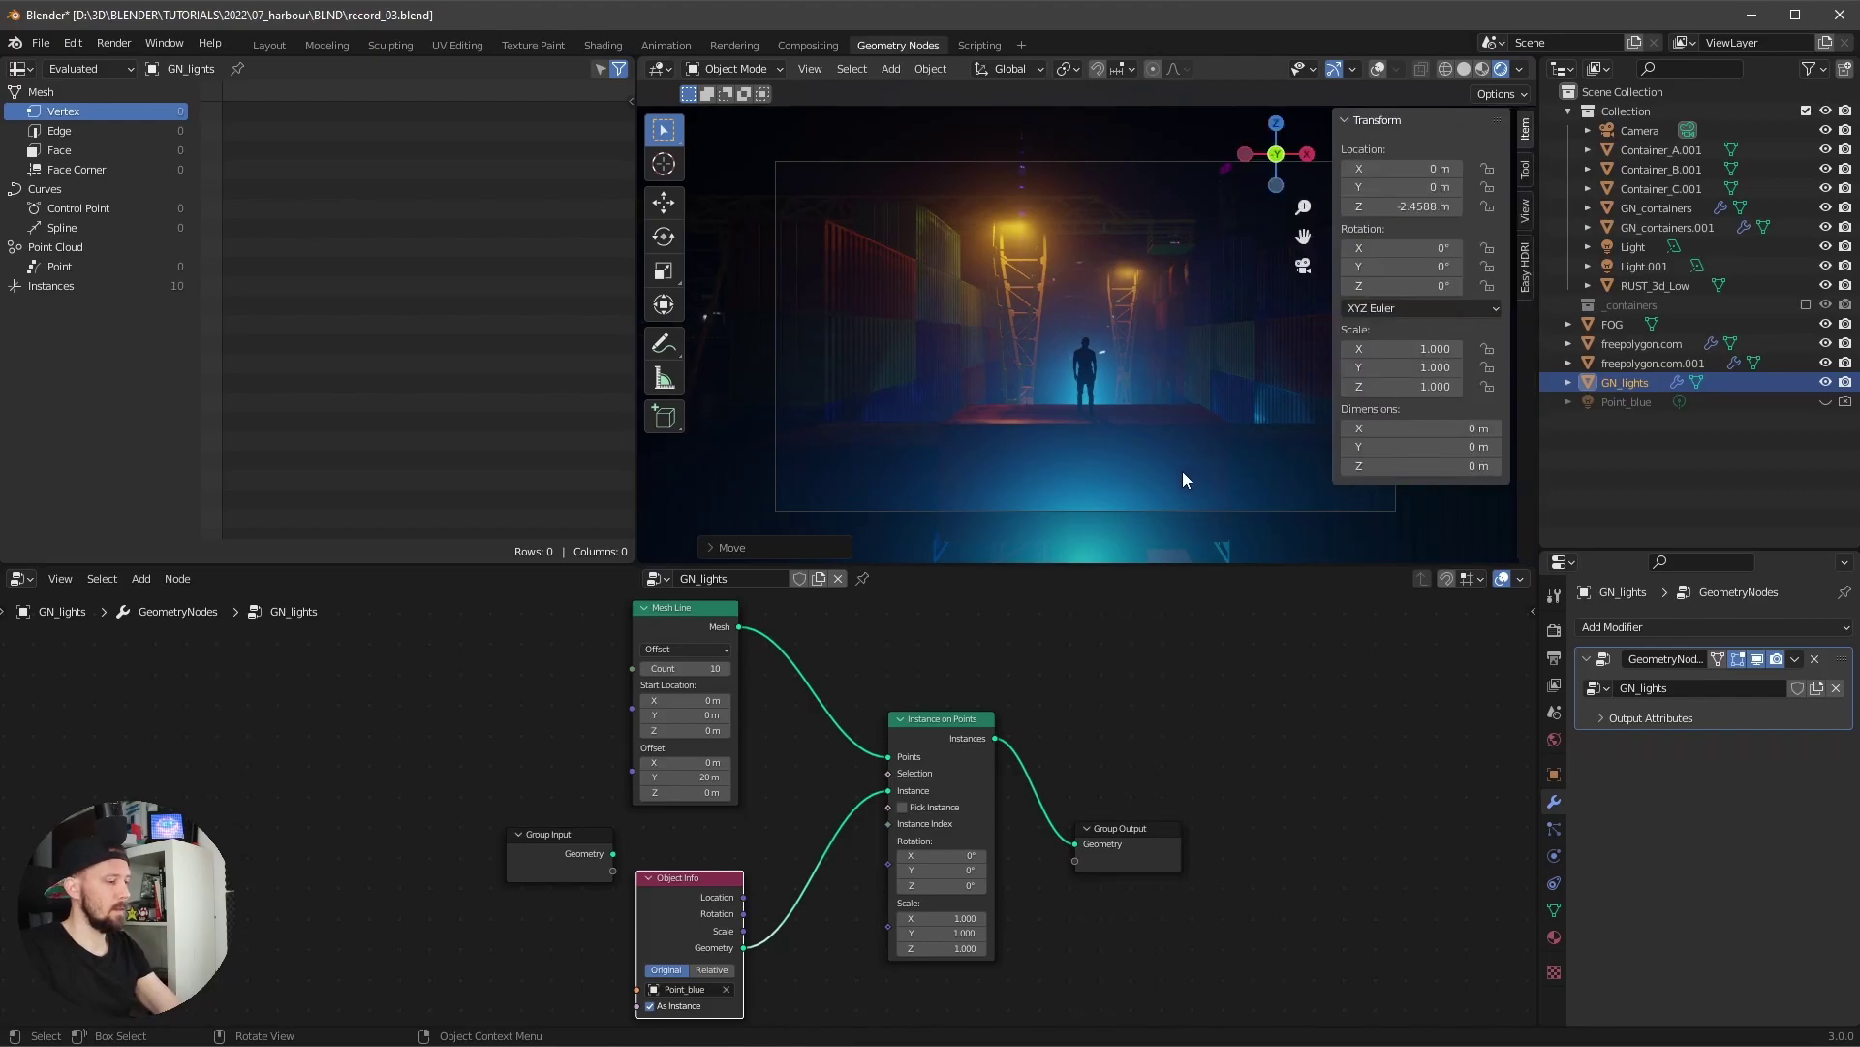
left_click(1429, 186)
key("Return")
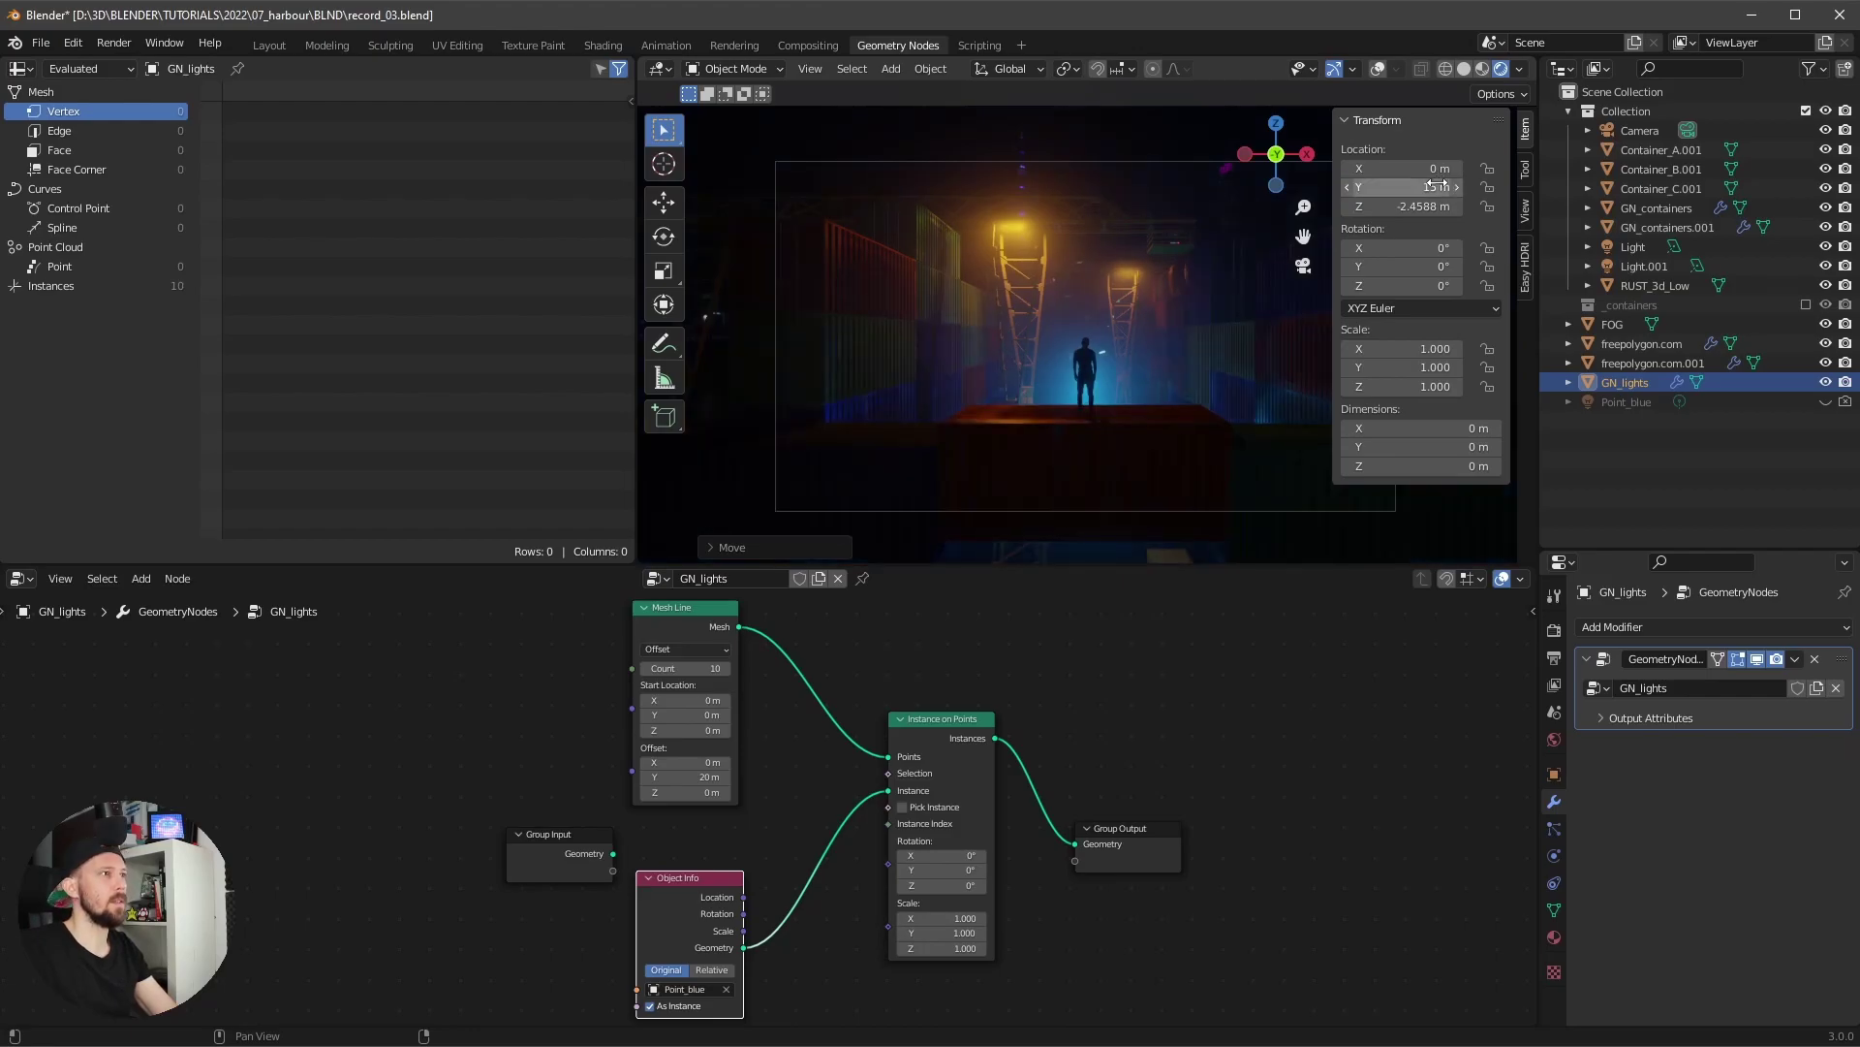
- Move GN_lights down to about -2.97 m in Z and over to about 1.75 m in X, keeping Y at 15 m
key("g")
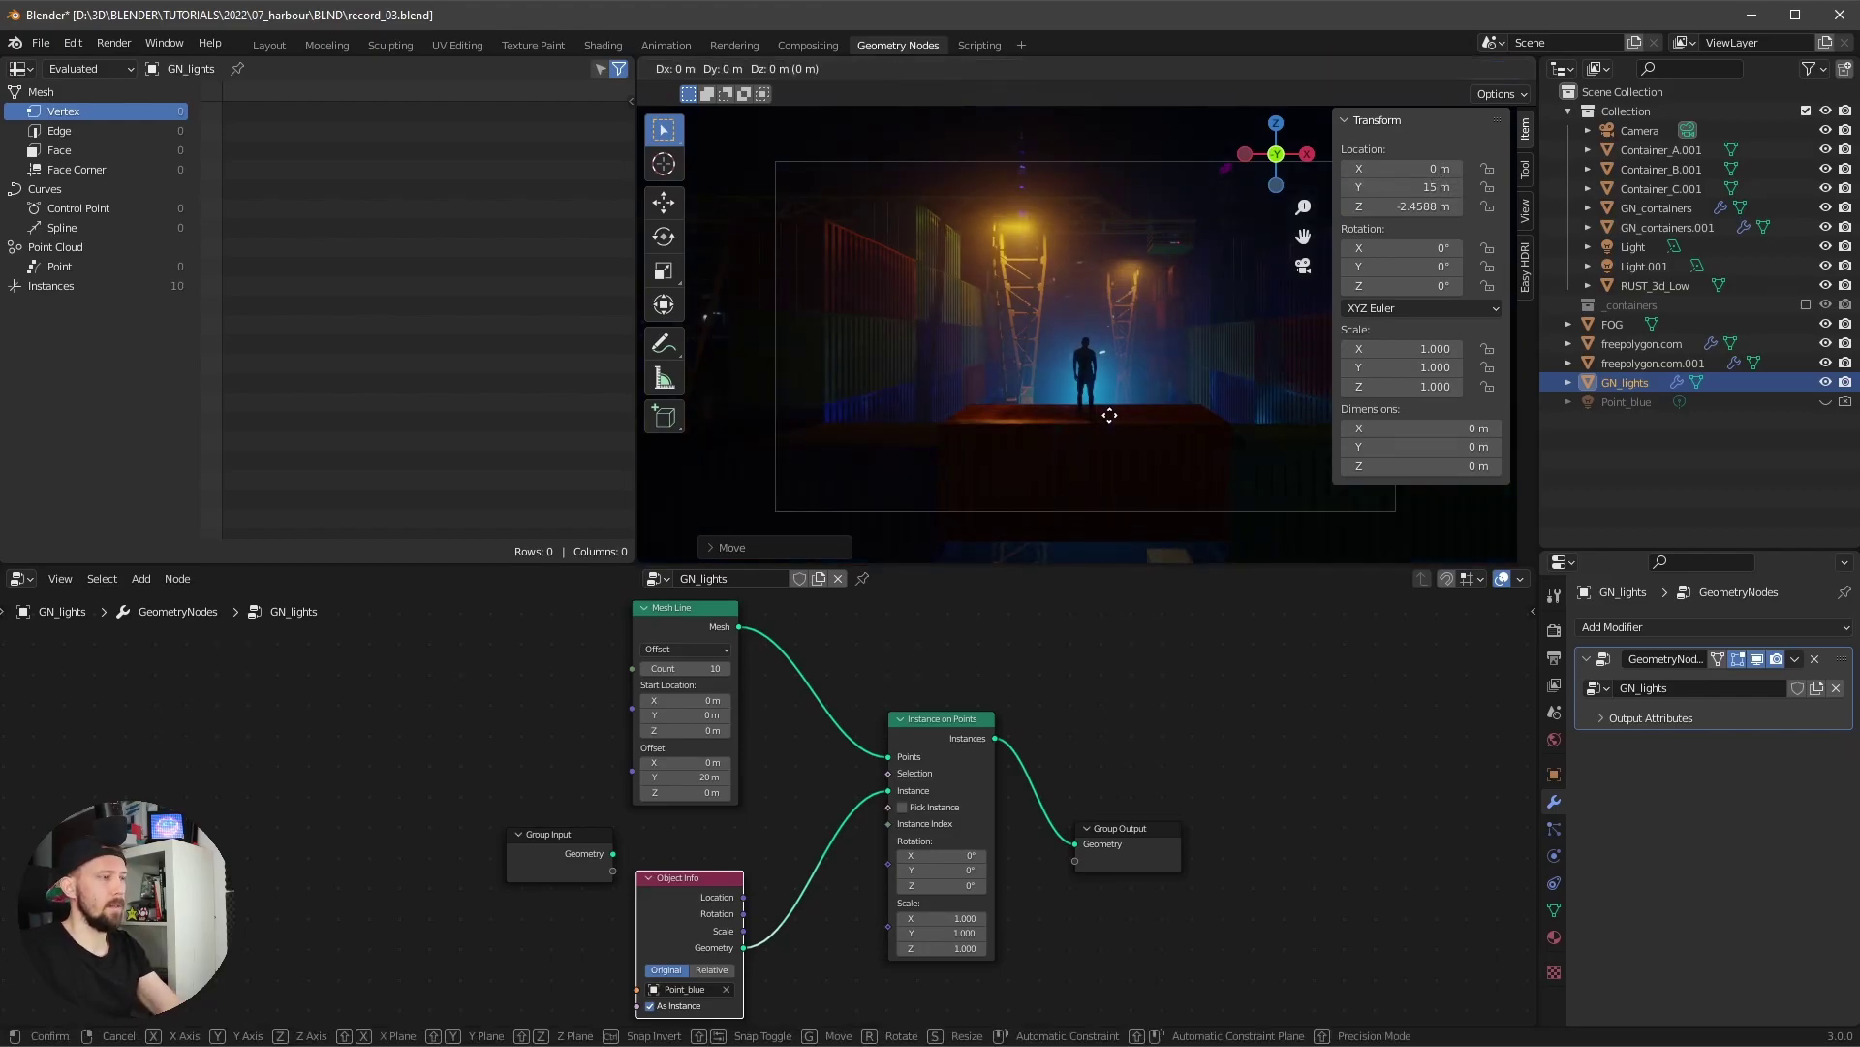
key("z")
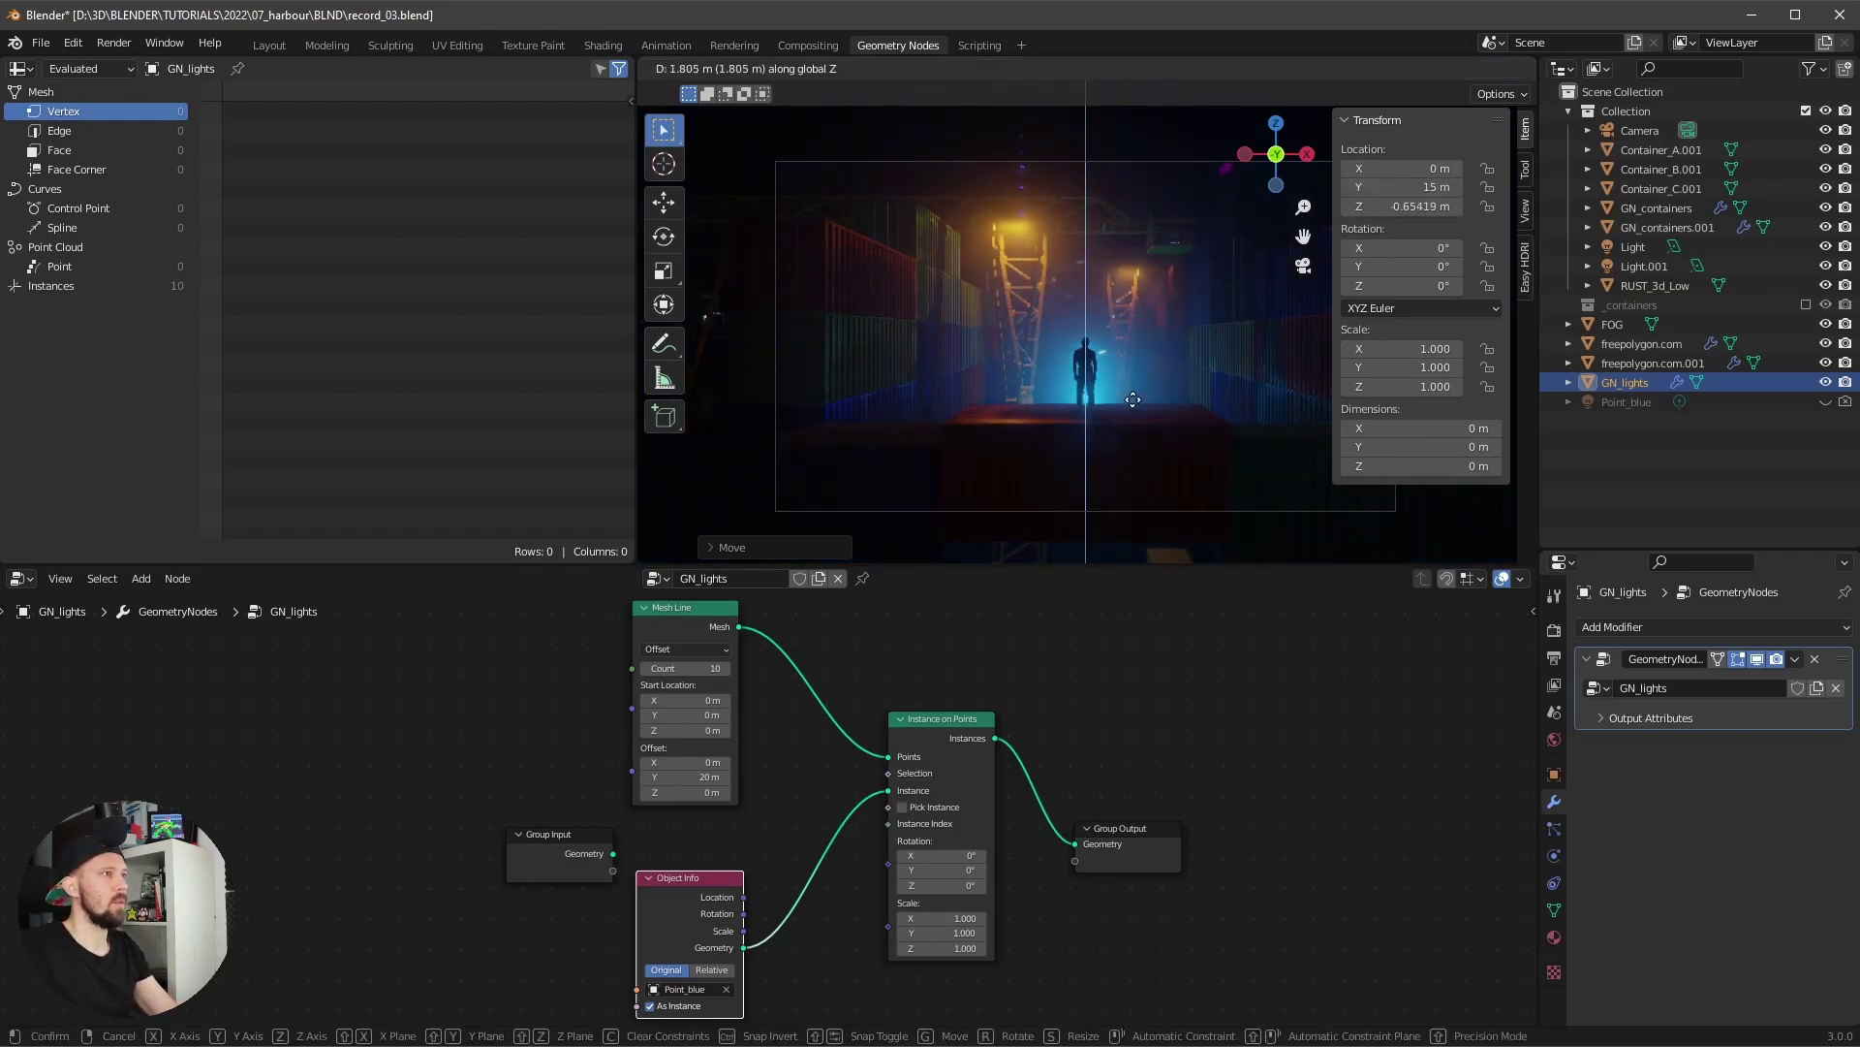
key("y")
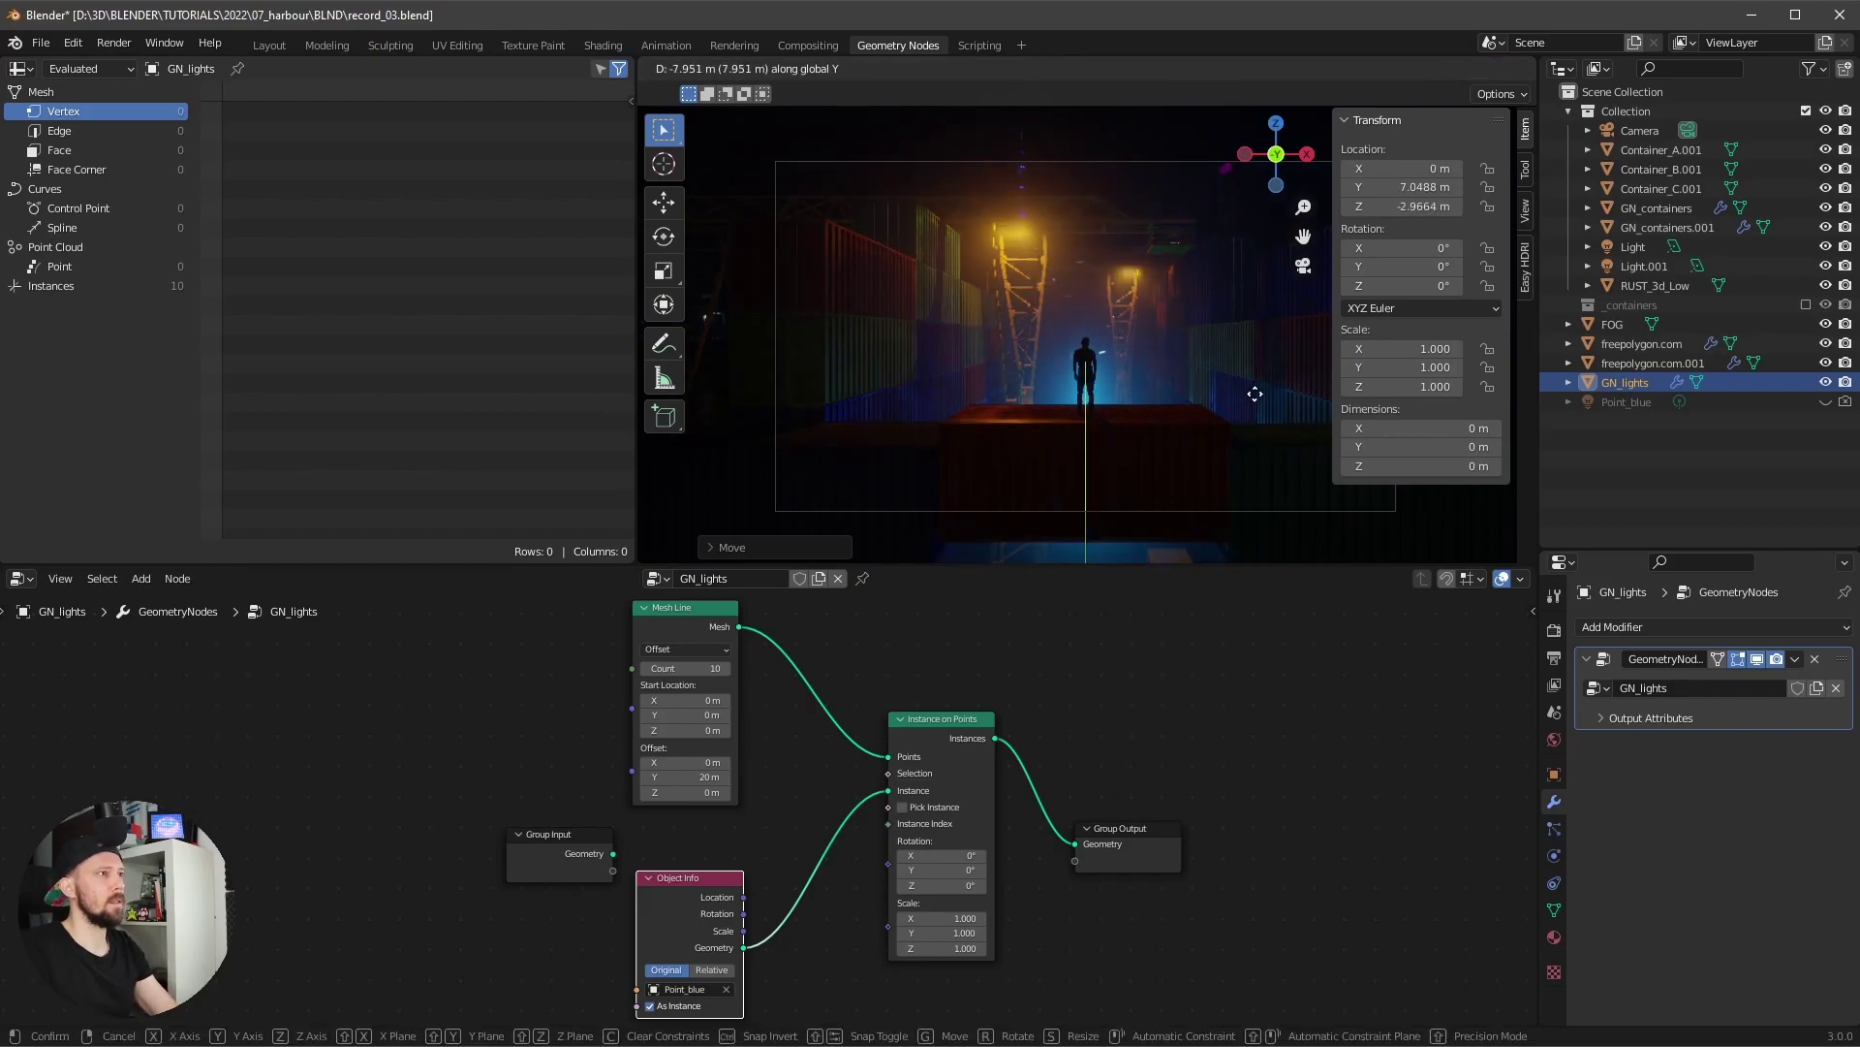
key("x")
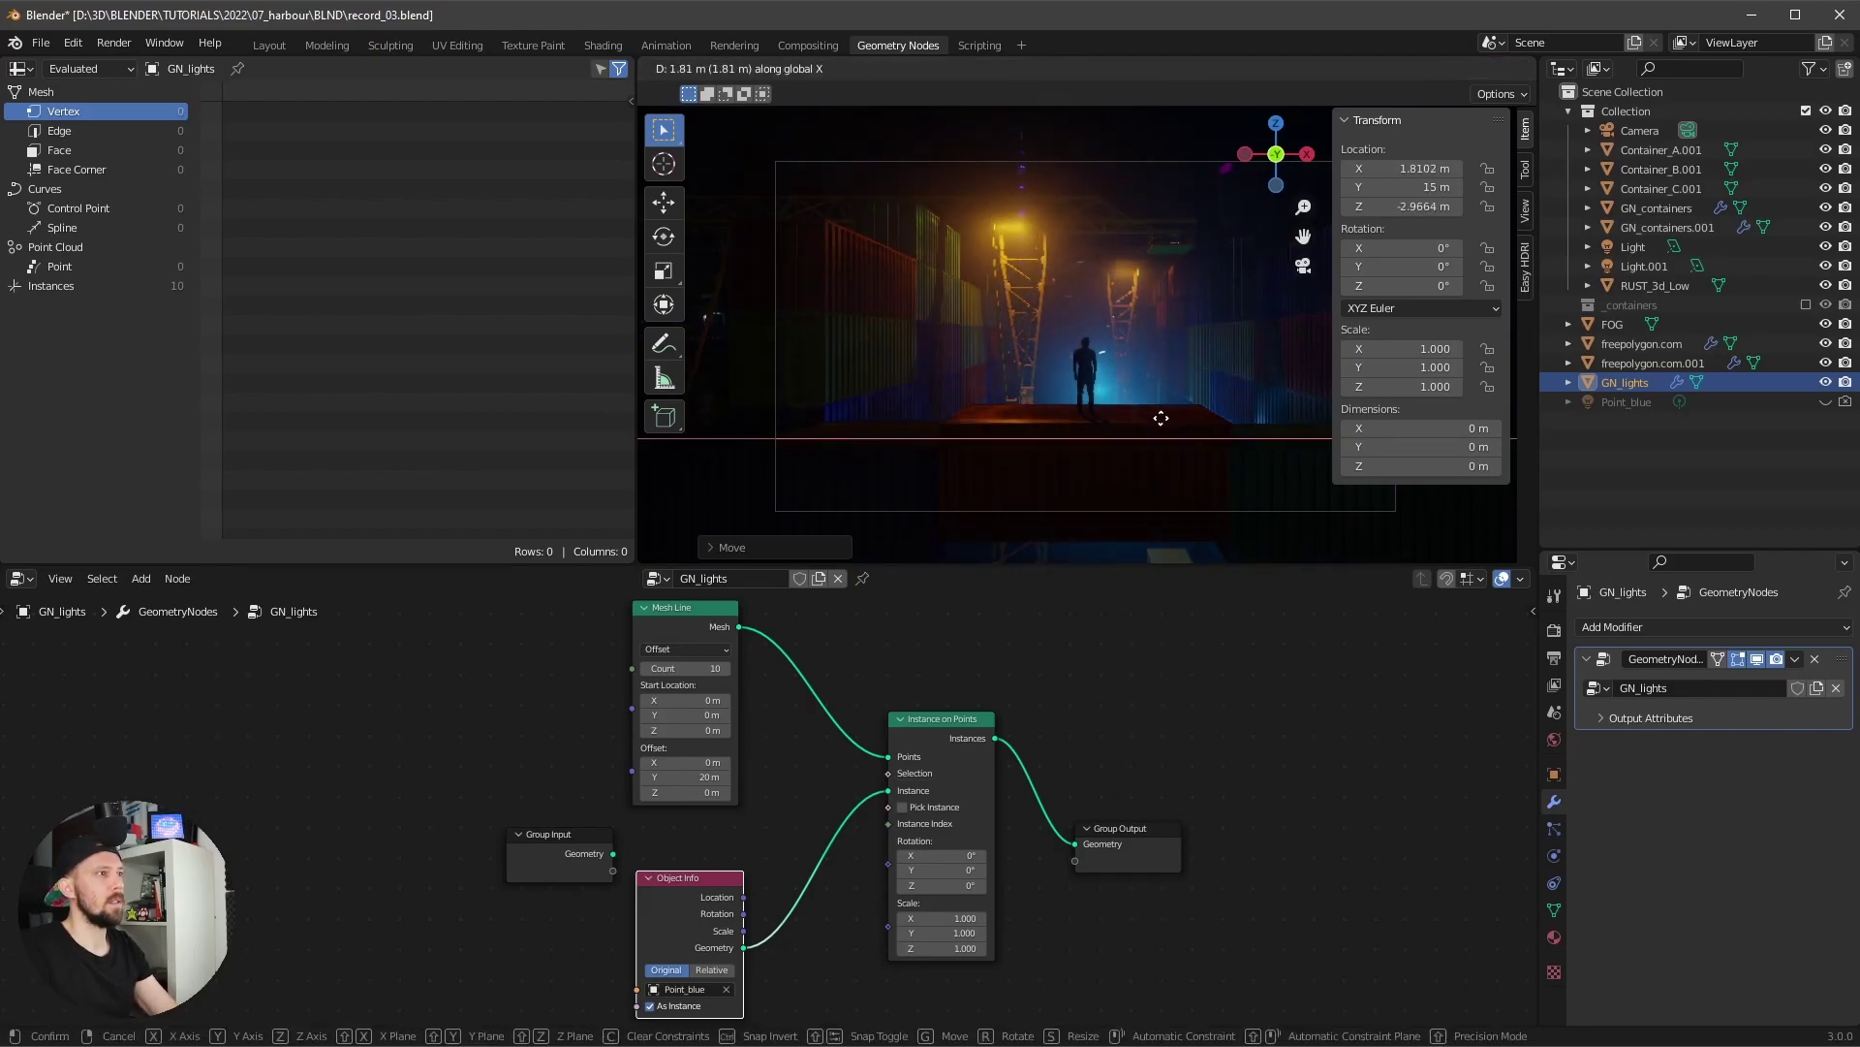
left_click(1163, 417)
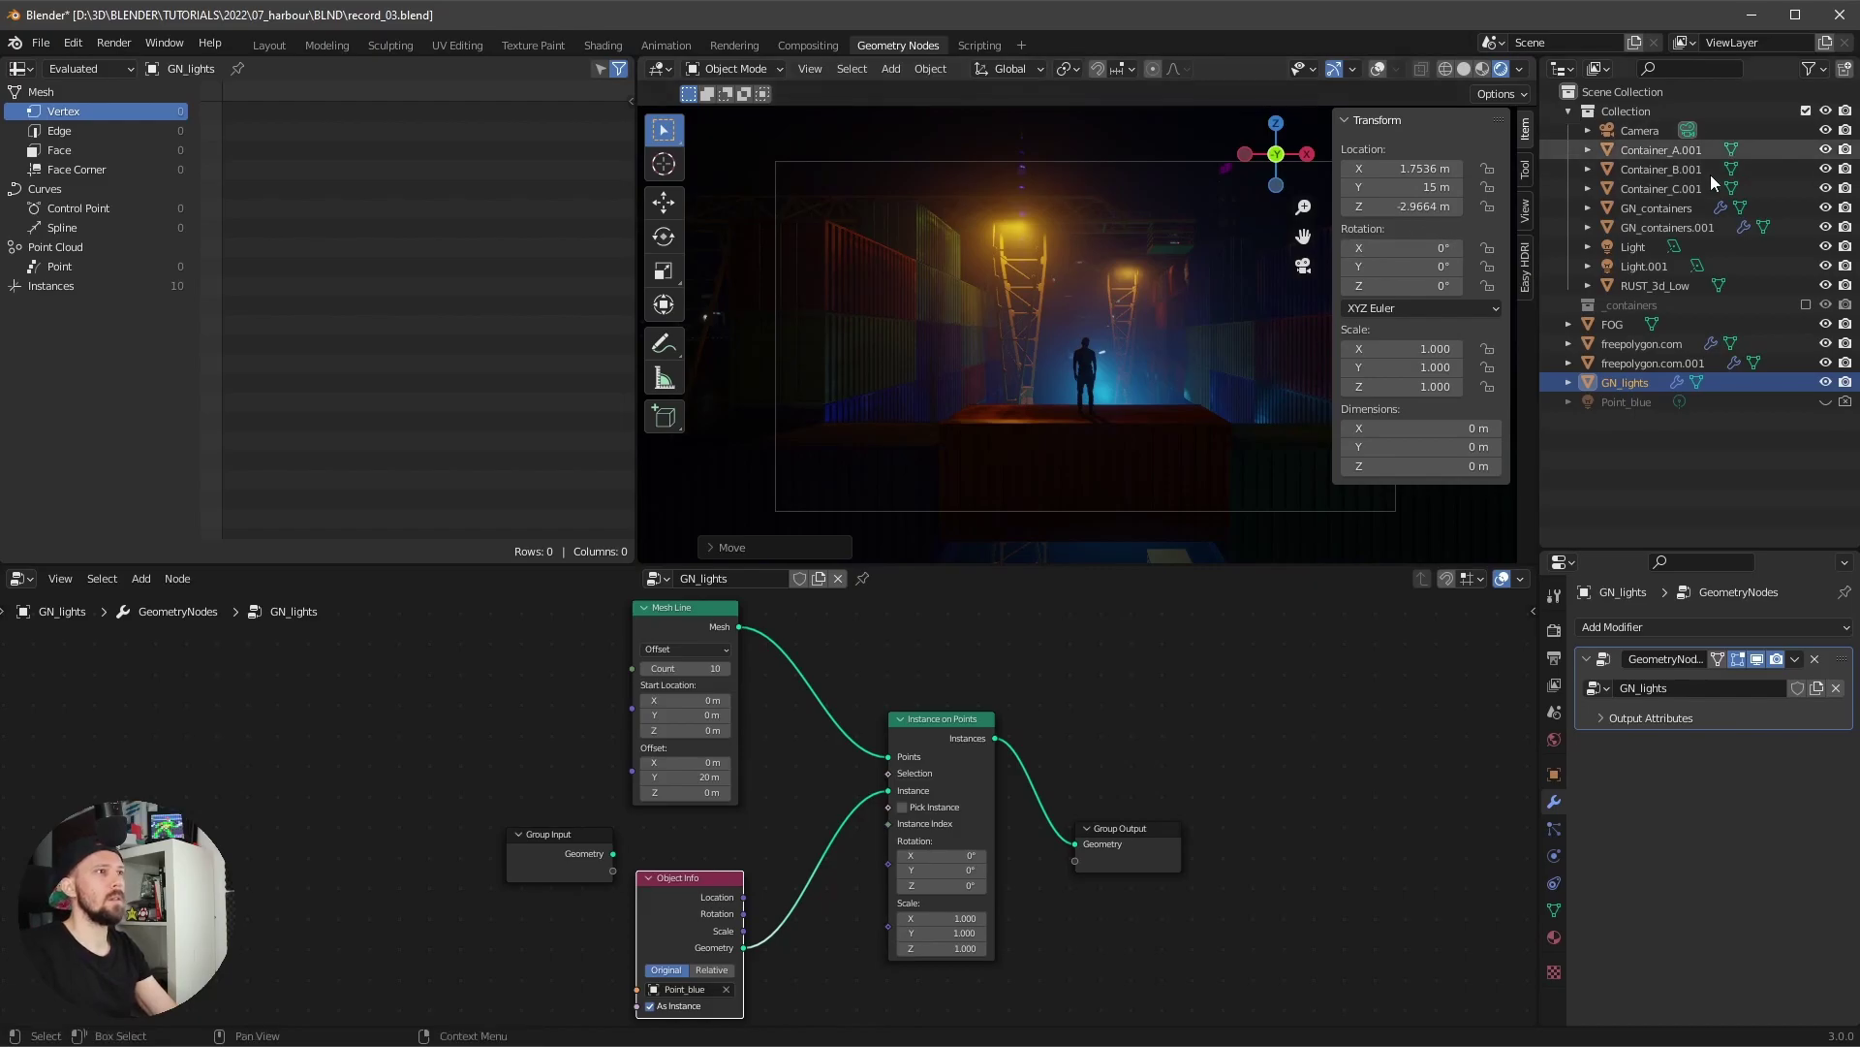
- Rename the GN_lights object as GN_lights_right
double_click(1630, 382)
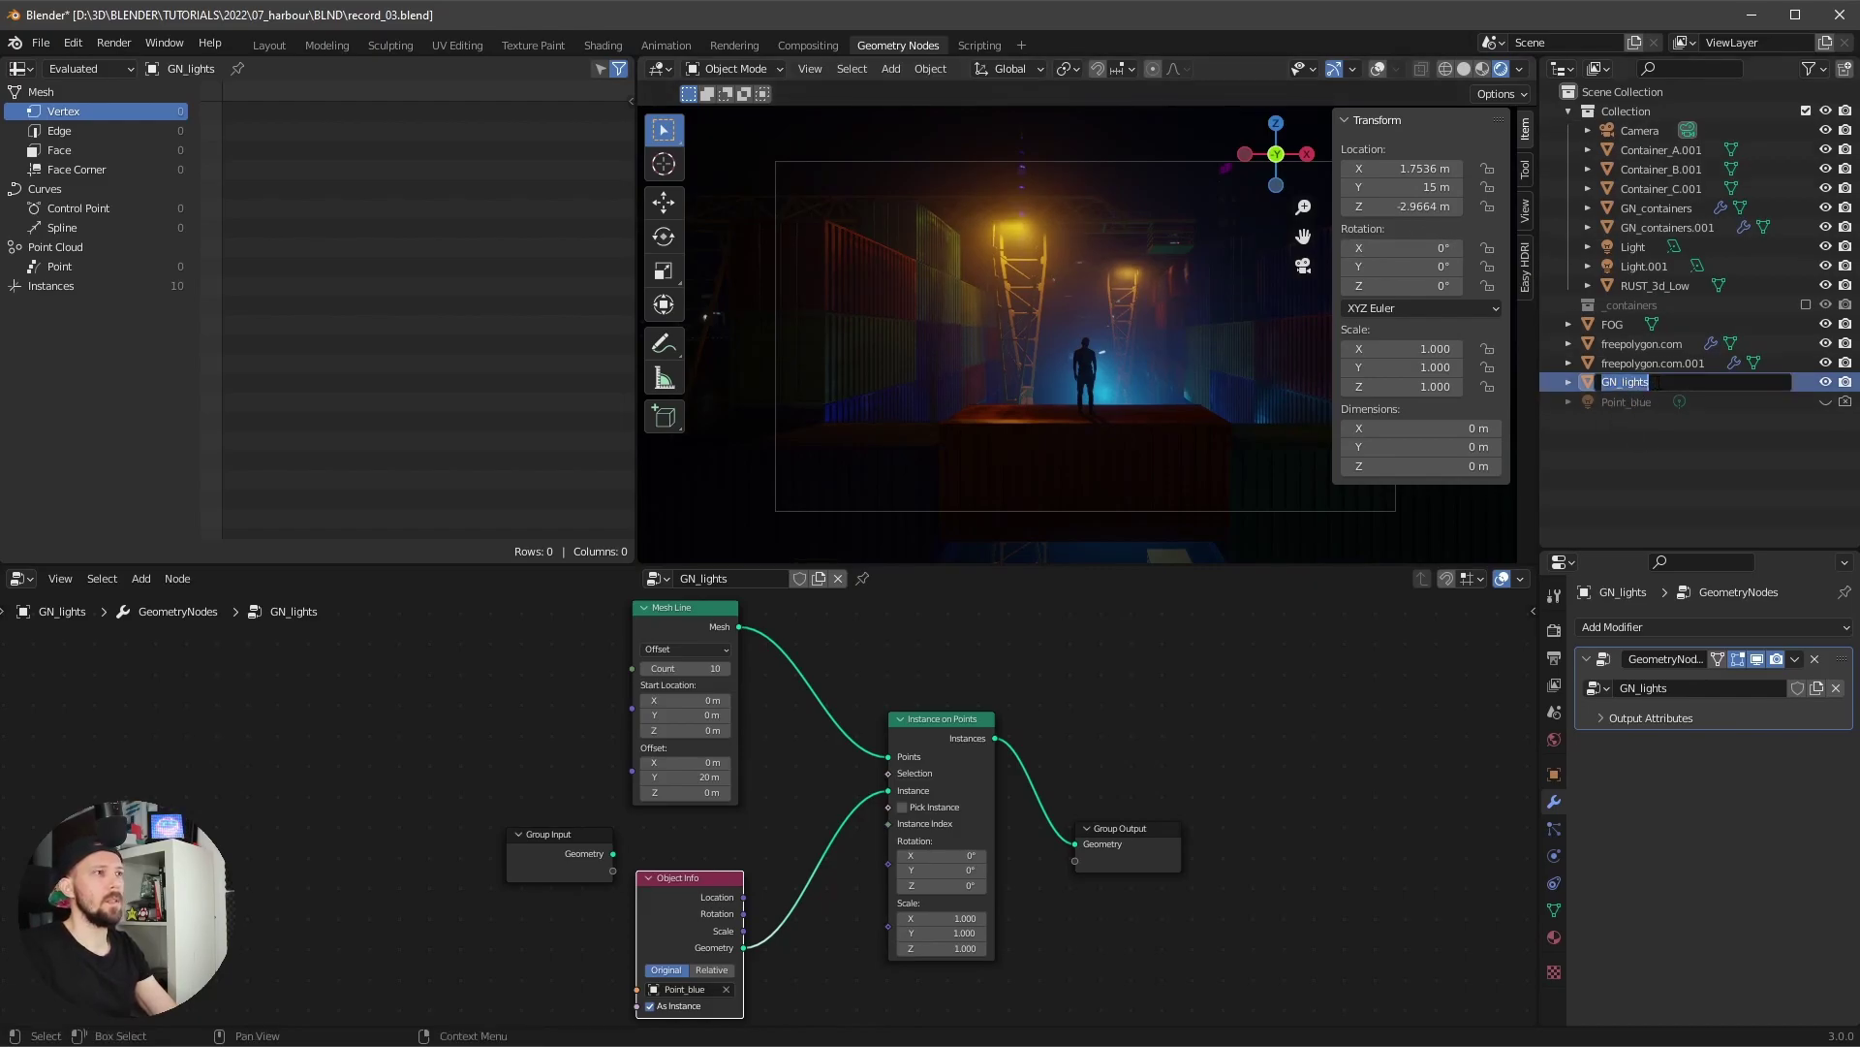
key("End")
type("_")
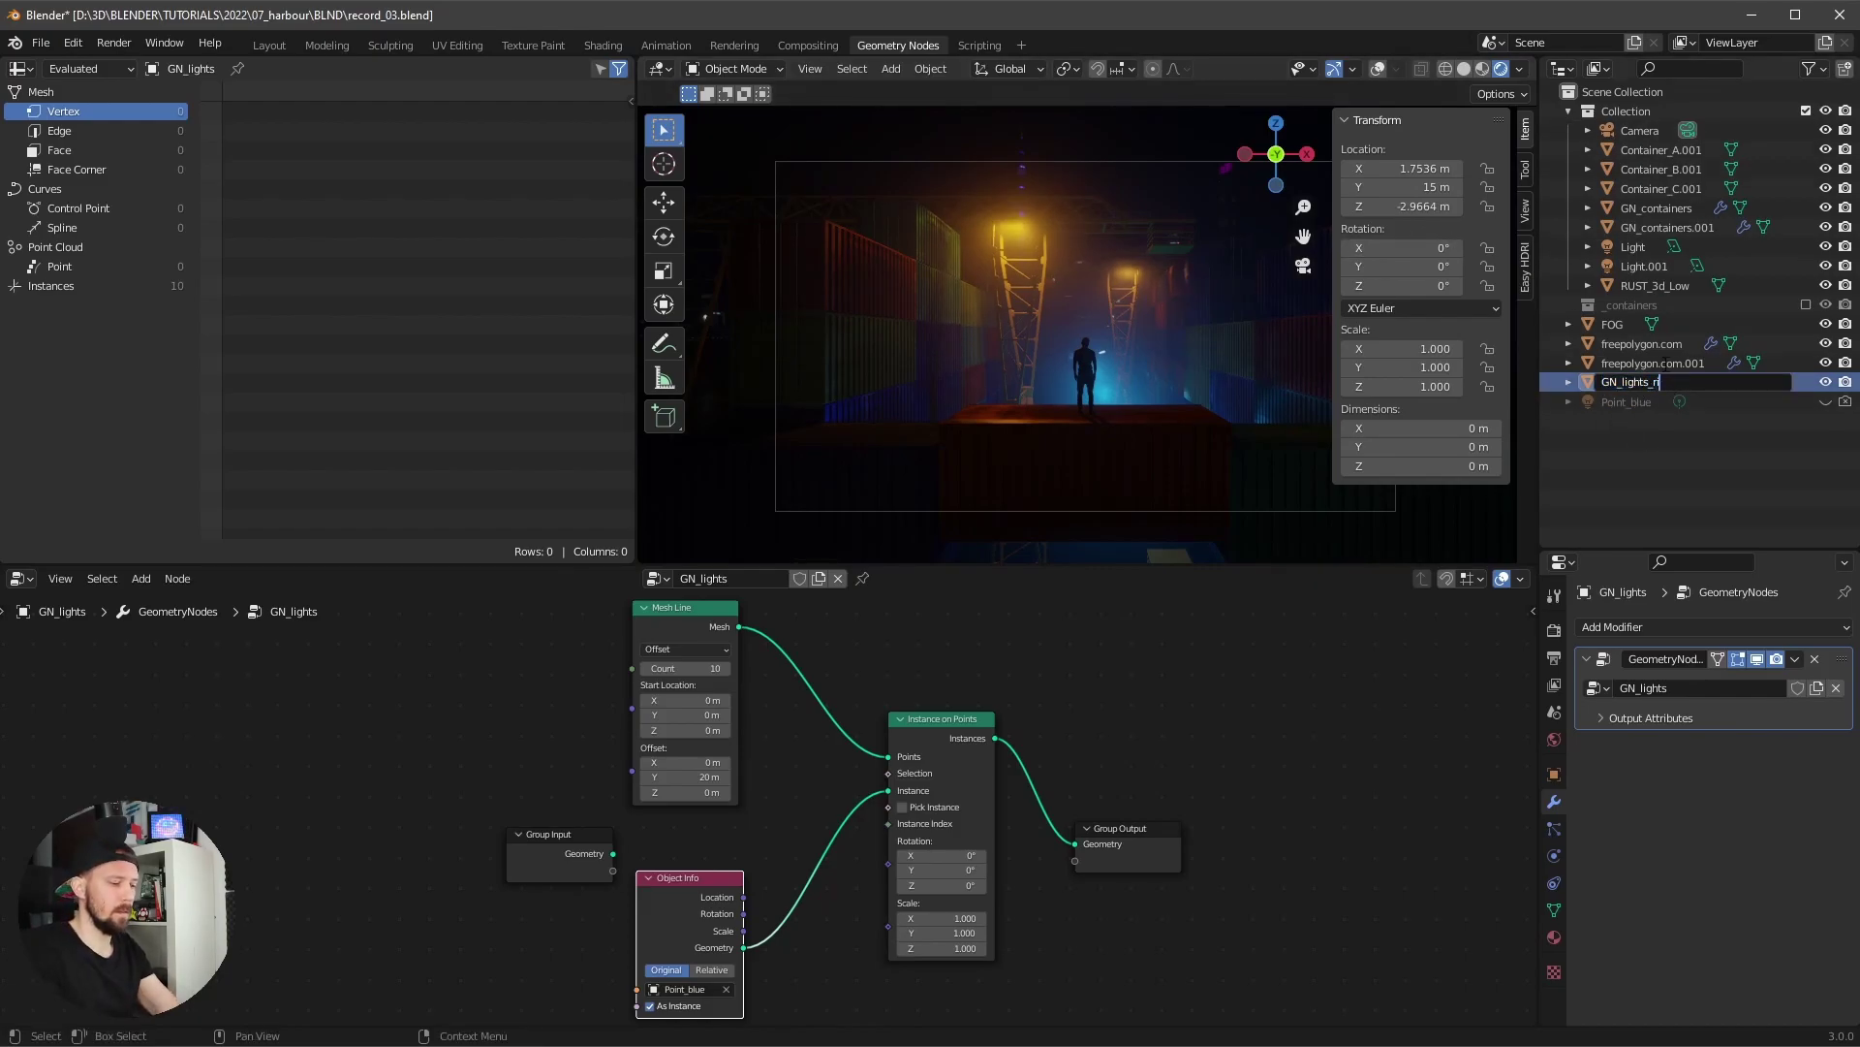
key("Return")
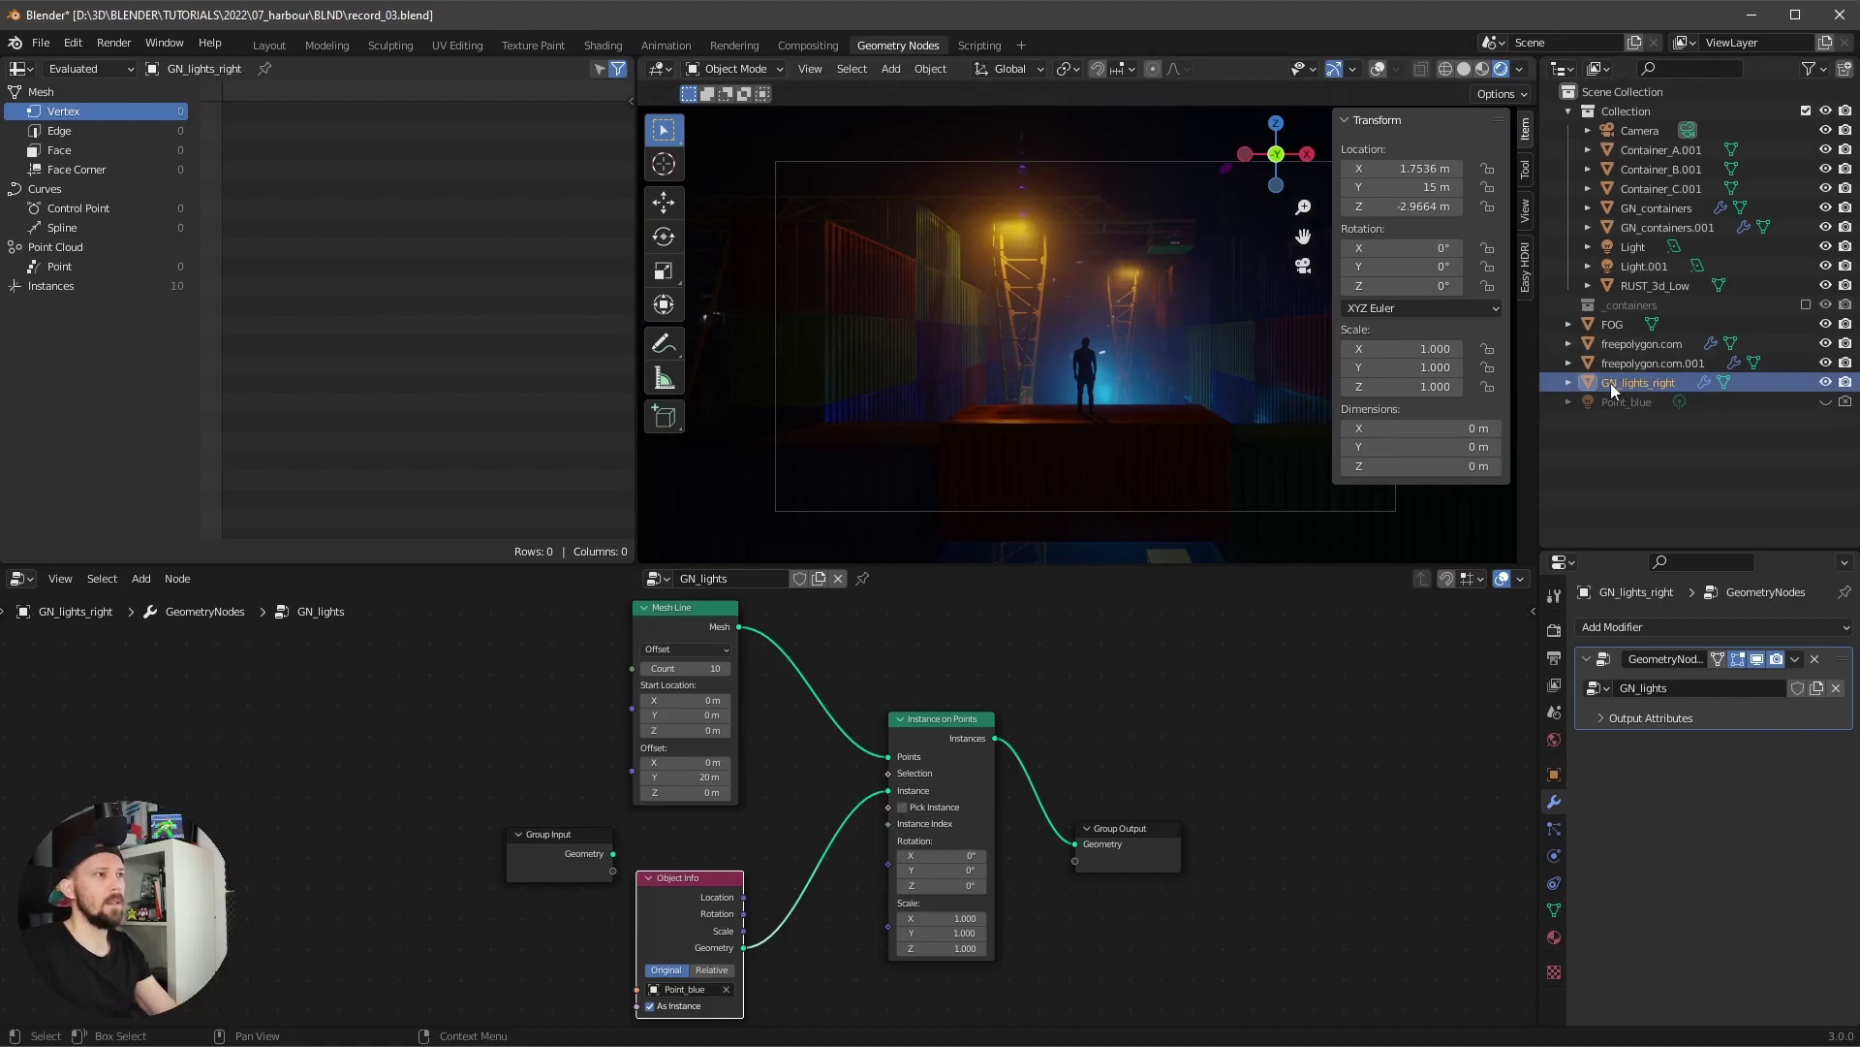
- Duplicate GN_lights_right in place and rename the copy as GN_lights_left
key("shift+d")
key("Escape")
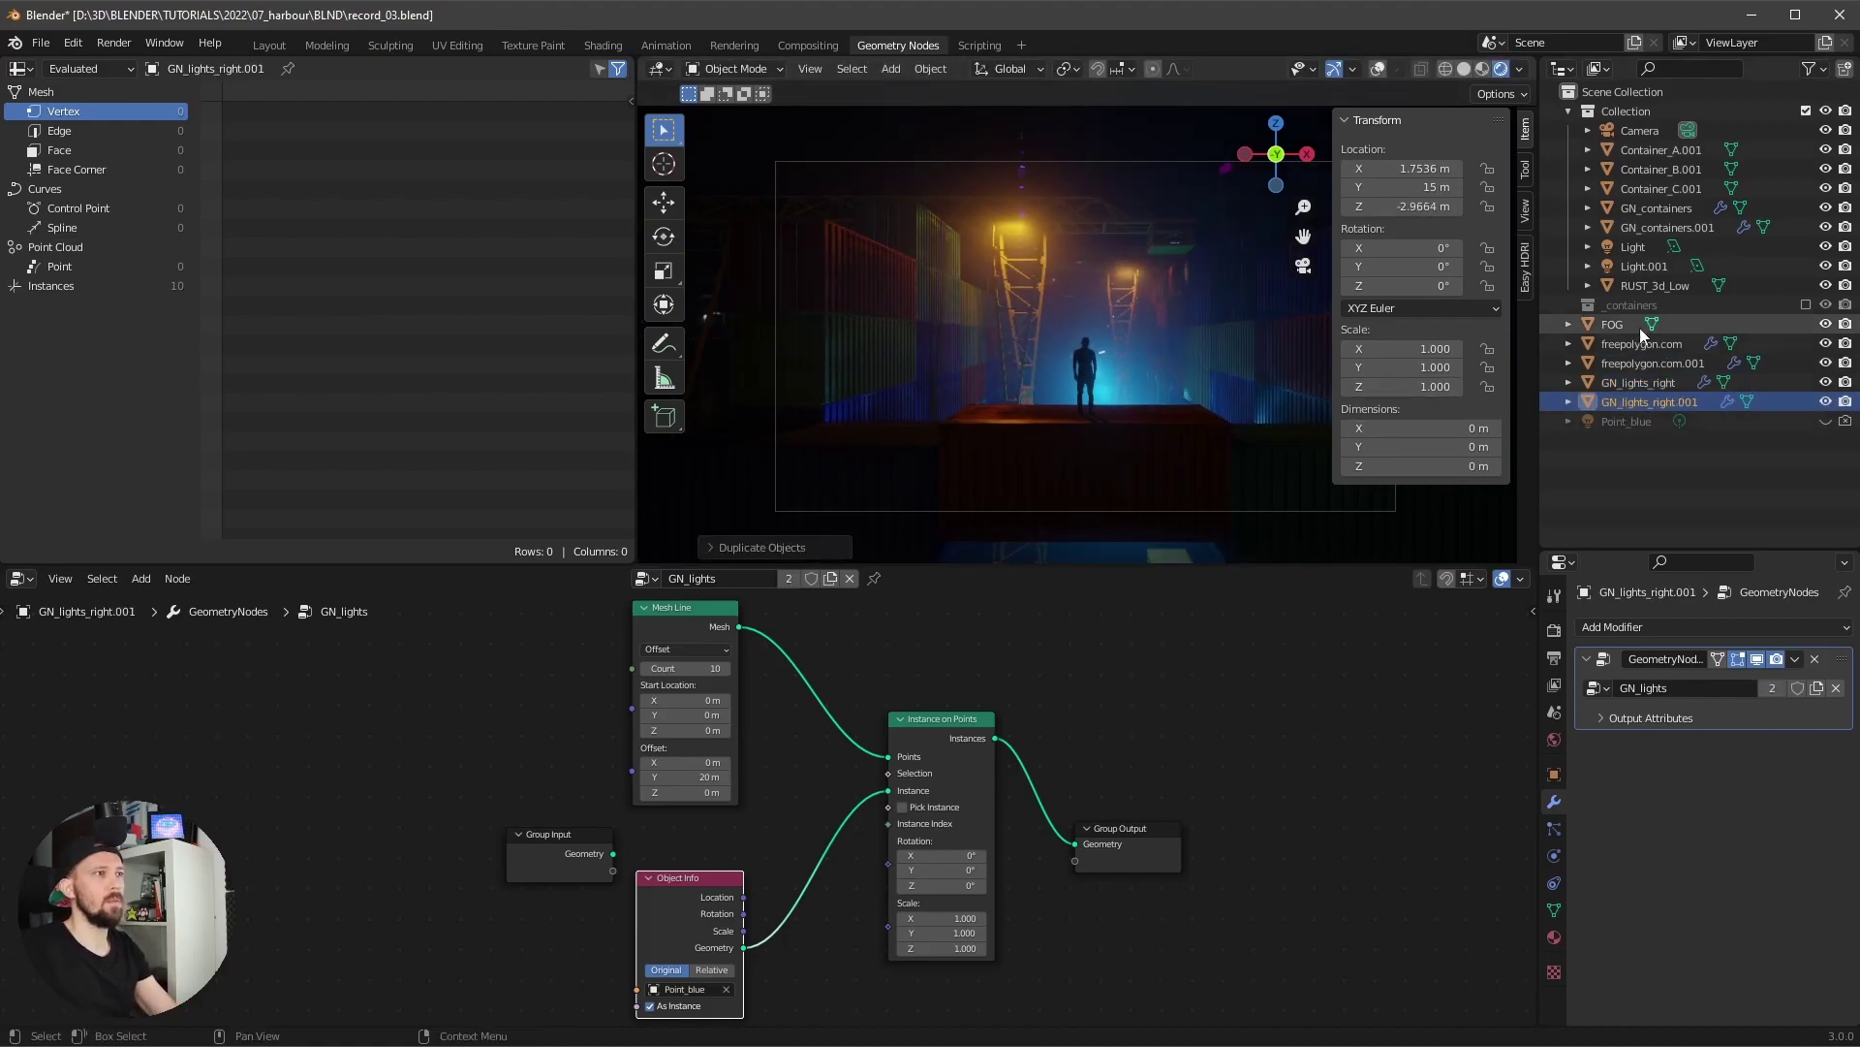
double_click(1665, 401)
left_click_drag(1648, 400, 1723, 401)
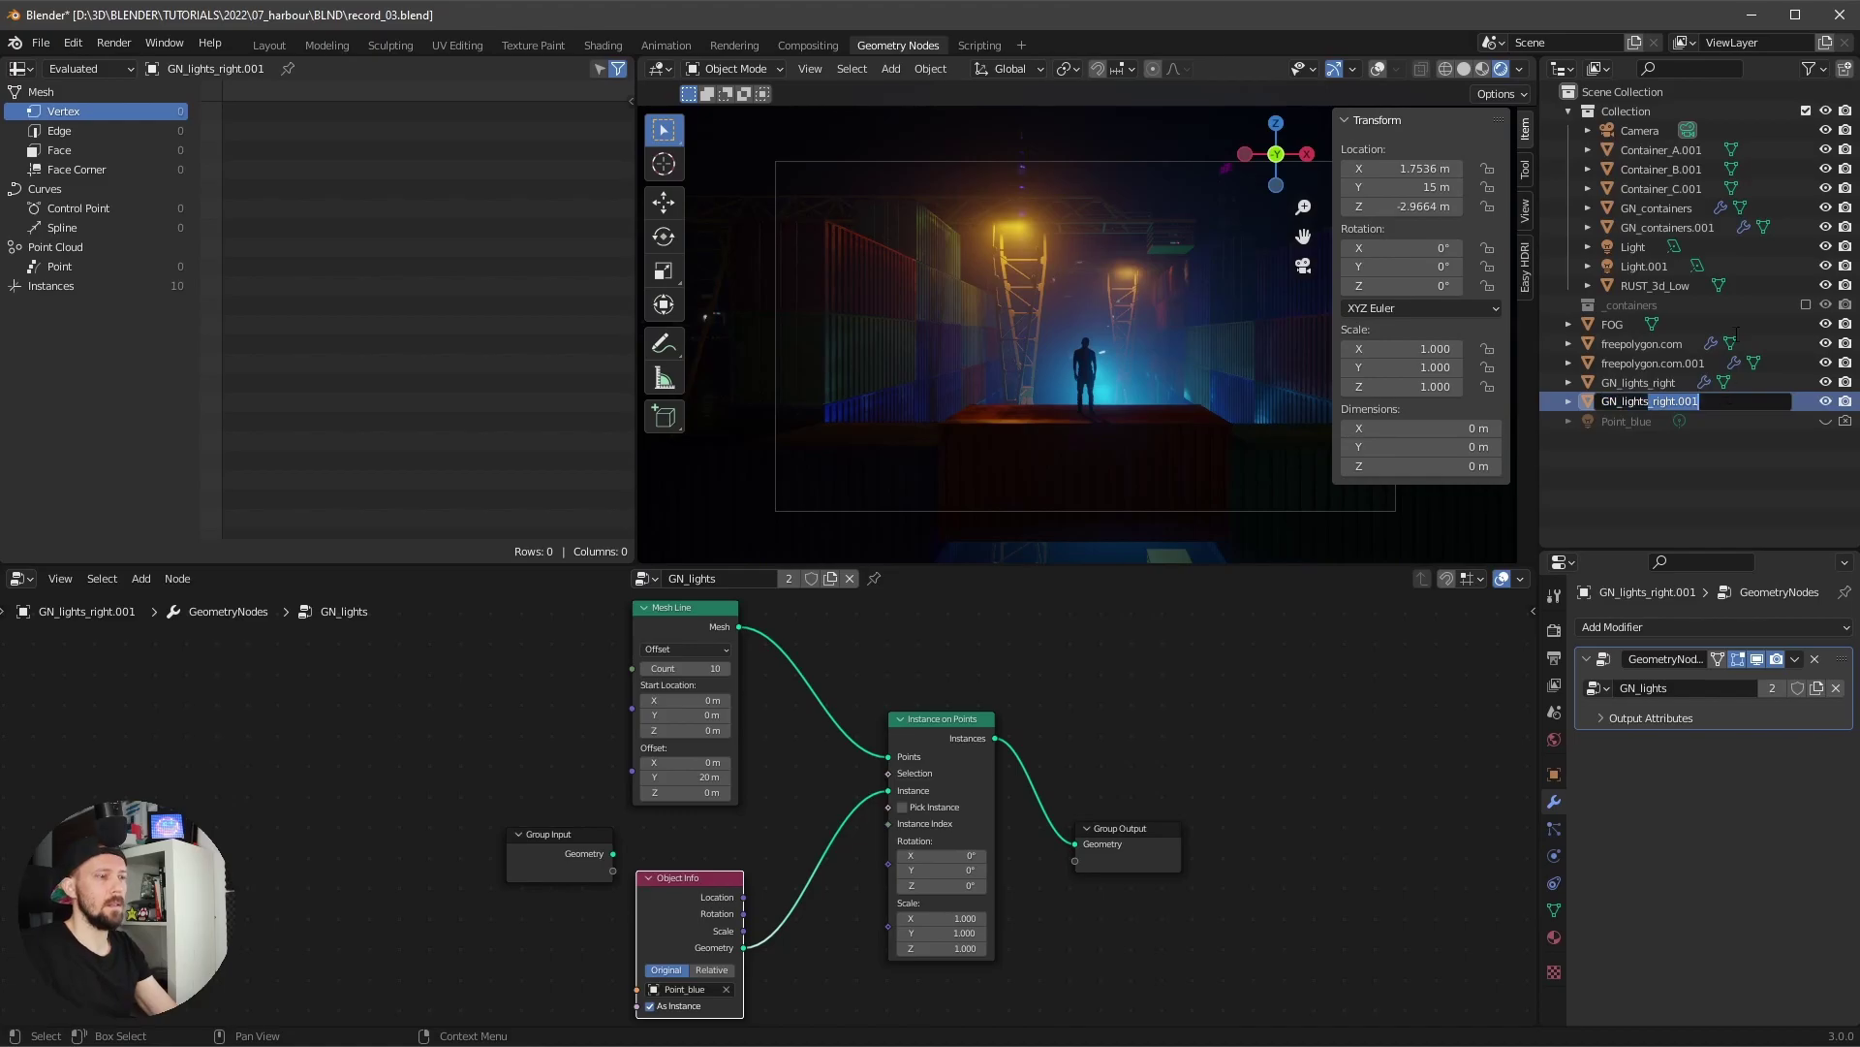
type("_left")
key("Return")
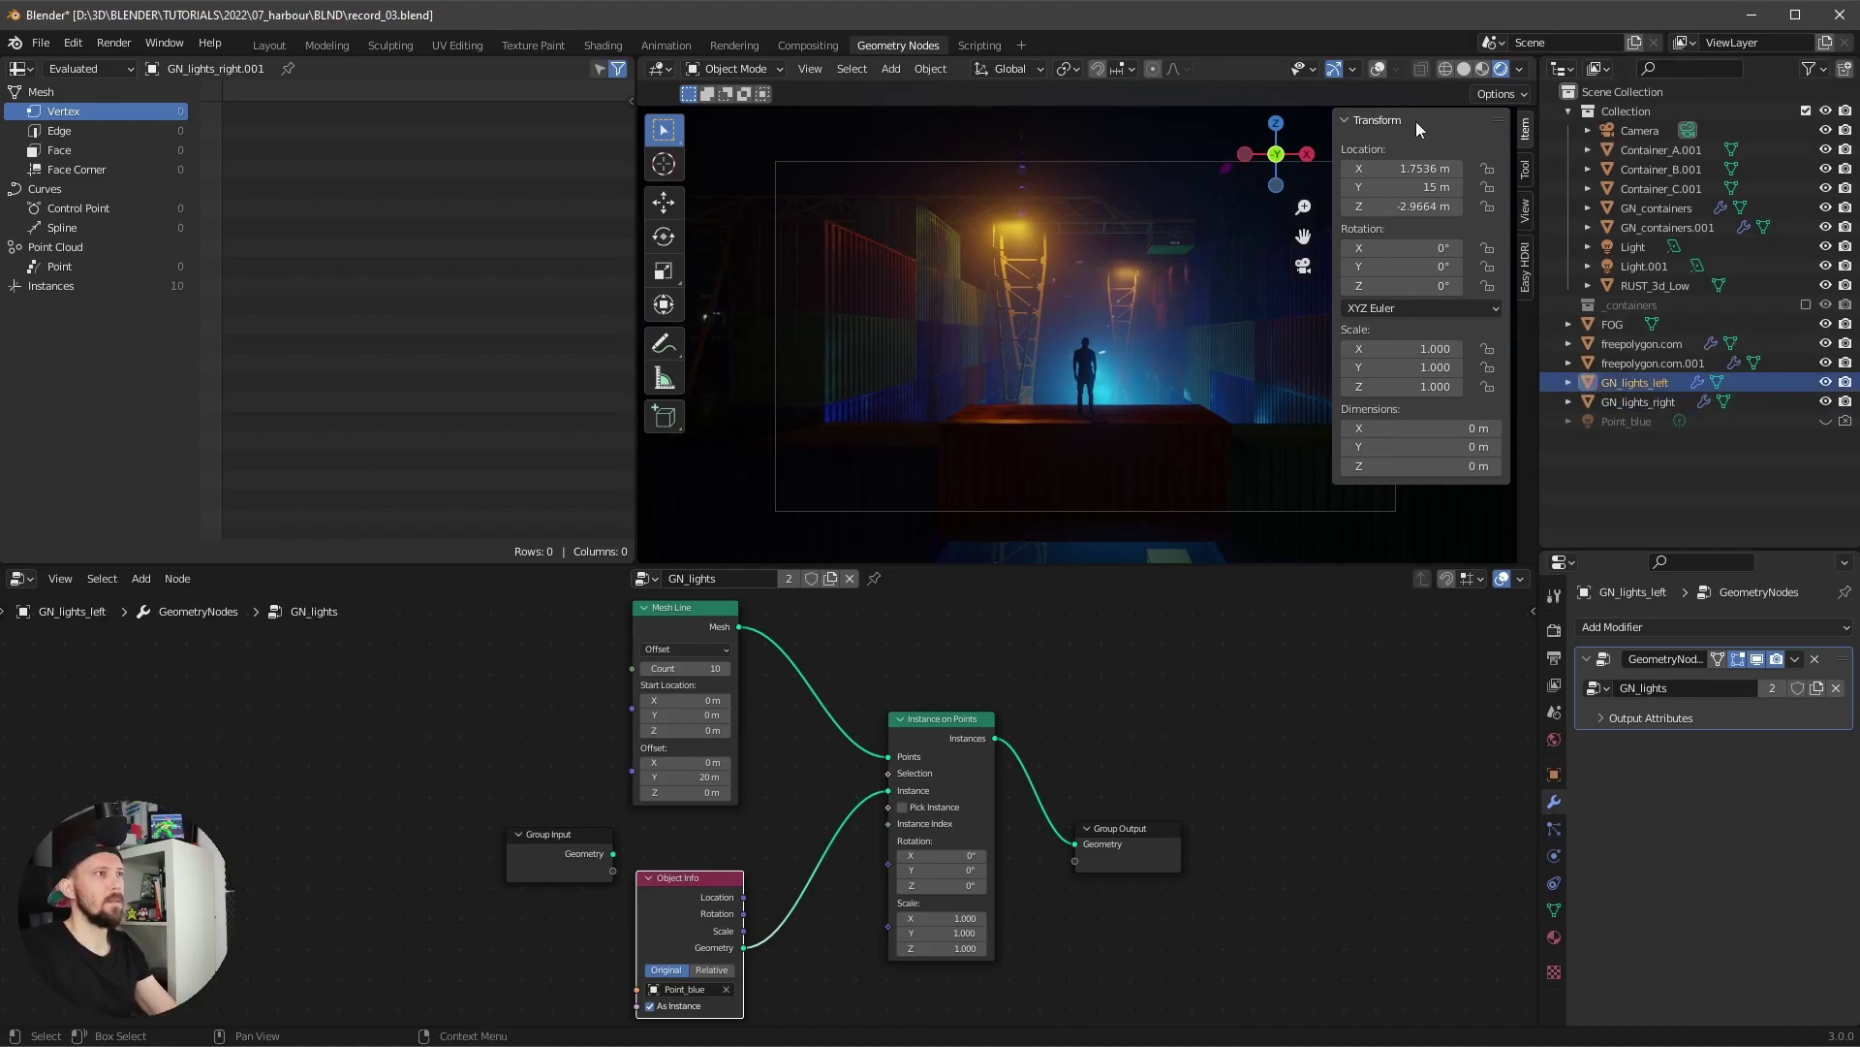
- Make the X location of GN_lights_left negative, at about -1.75 m
double_click(1424, 169)
key("Home")
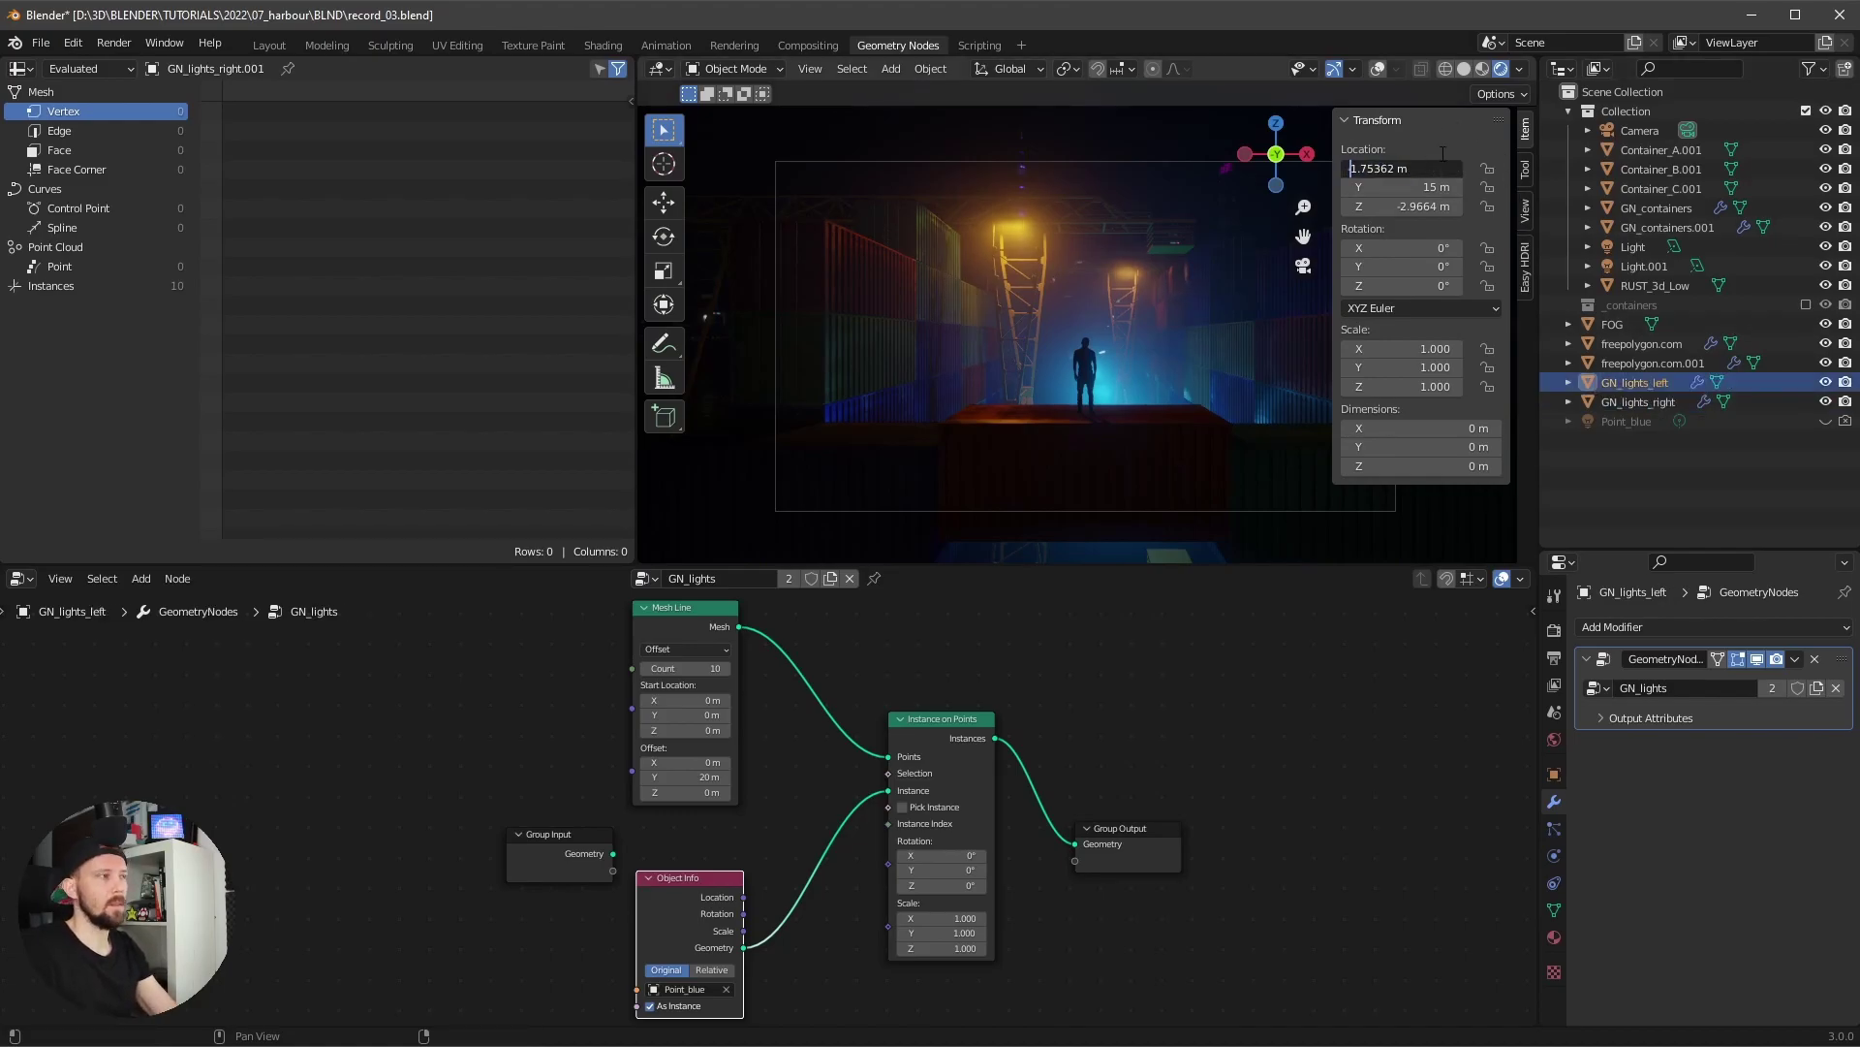
type("-")
key("Return")
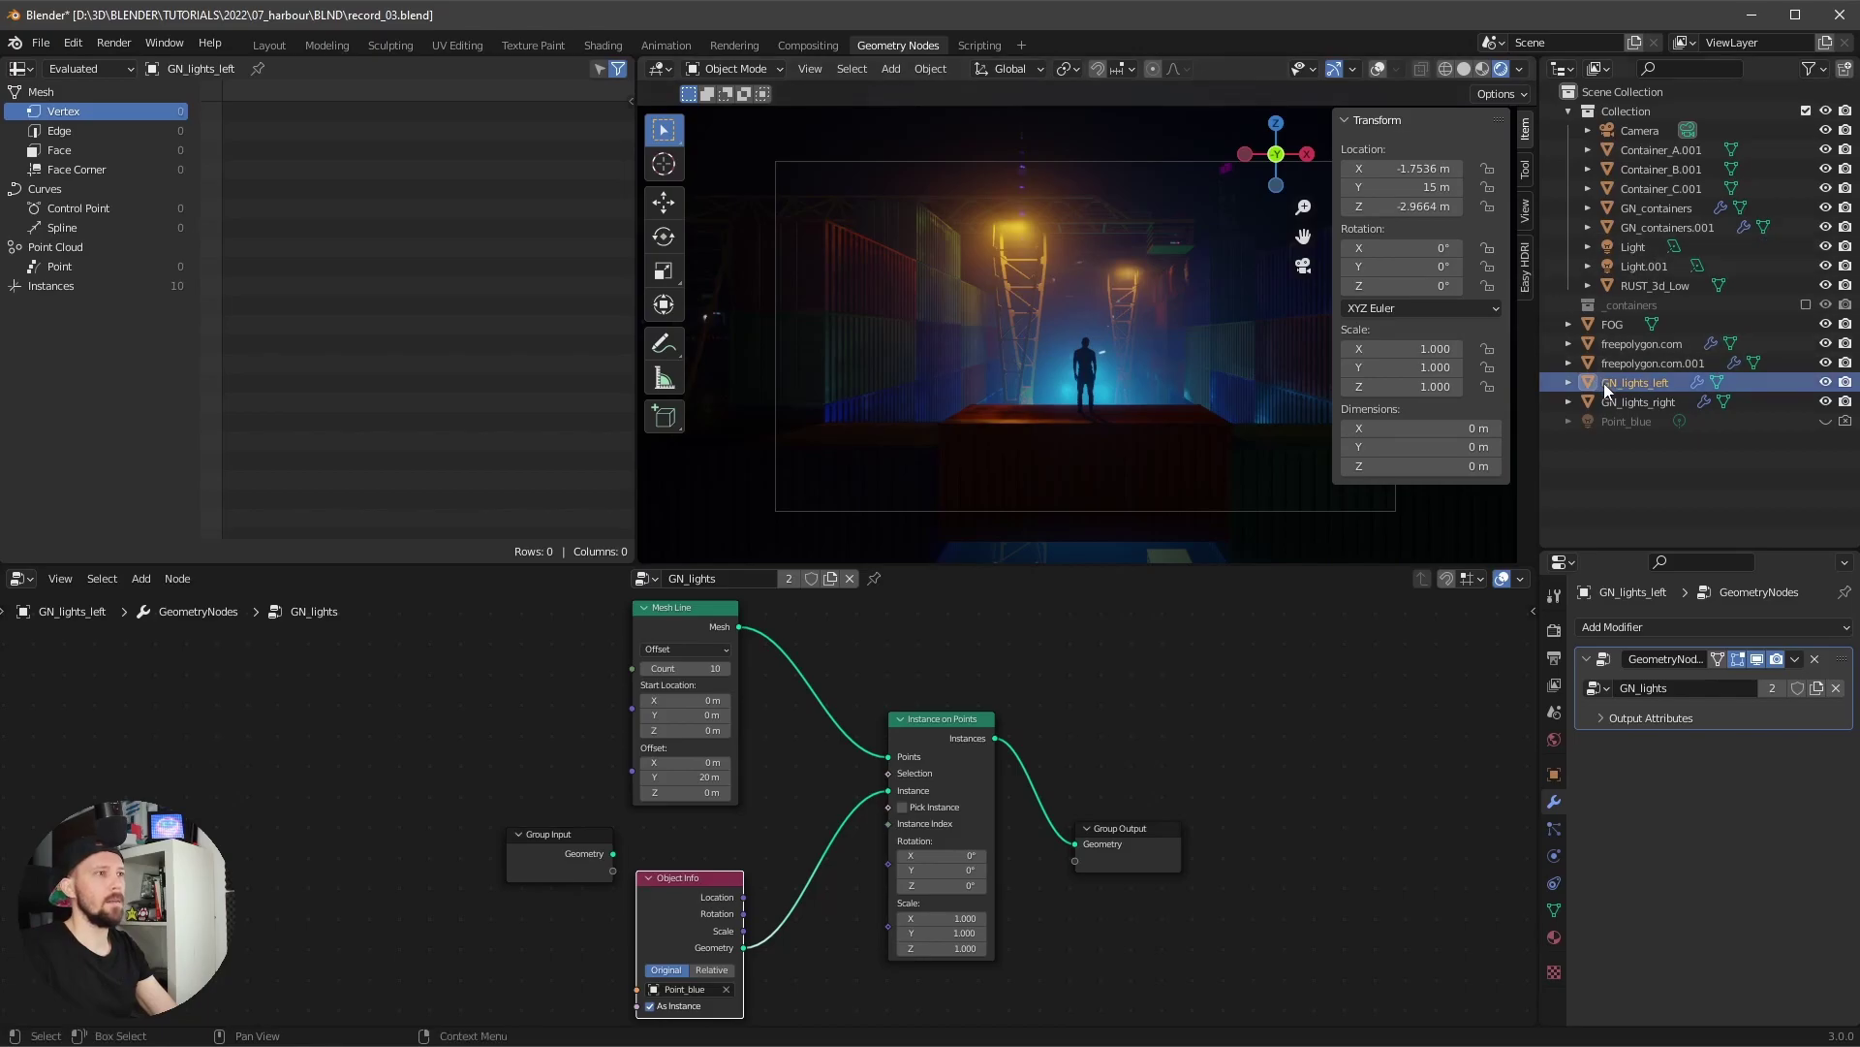
- Try X locations such as -2 m for GN_lights_left and settle on -3 m
left_click(1442, 168)
type("-2")
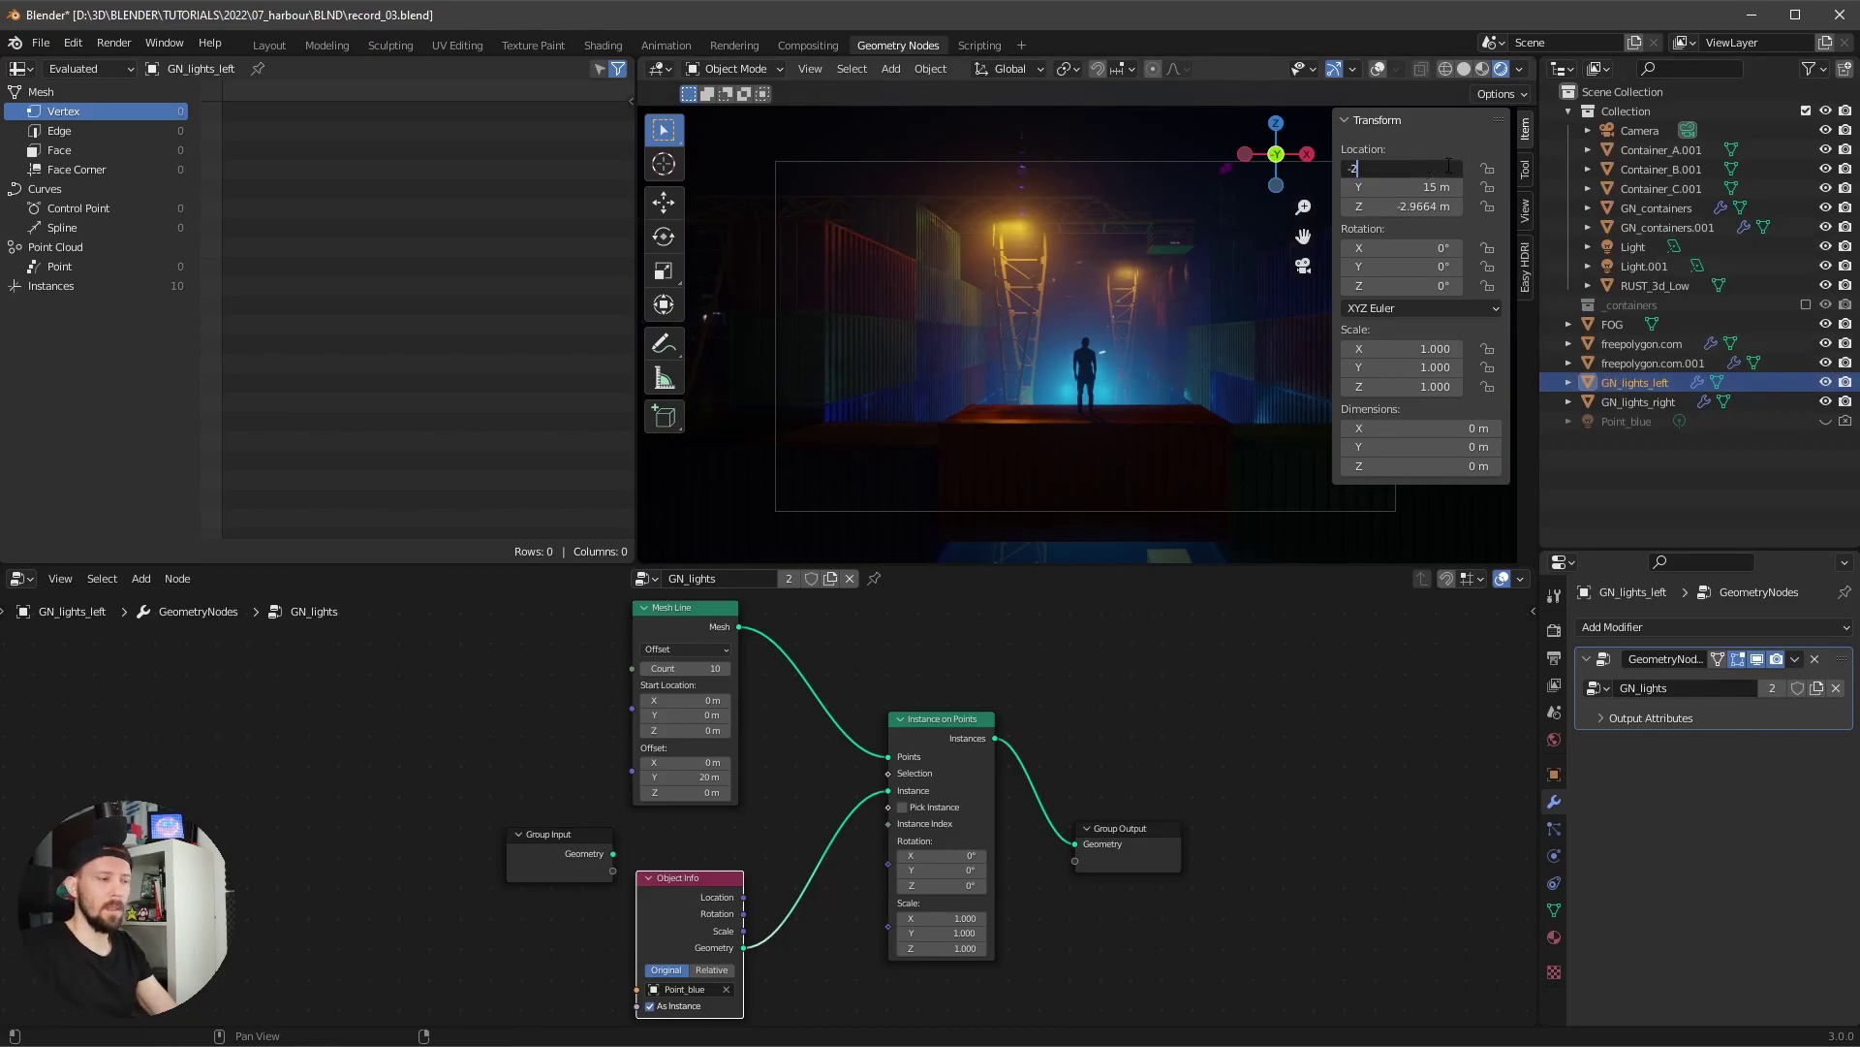
key("Return")
left_click(1442, 169)
type("-2.4")
key("Return")
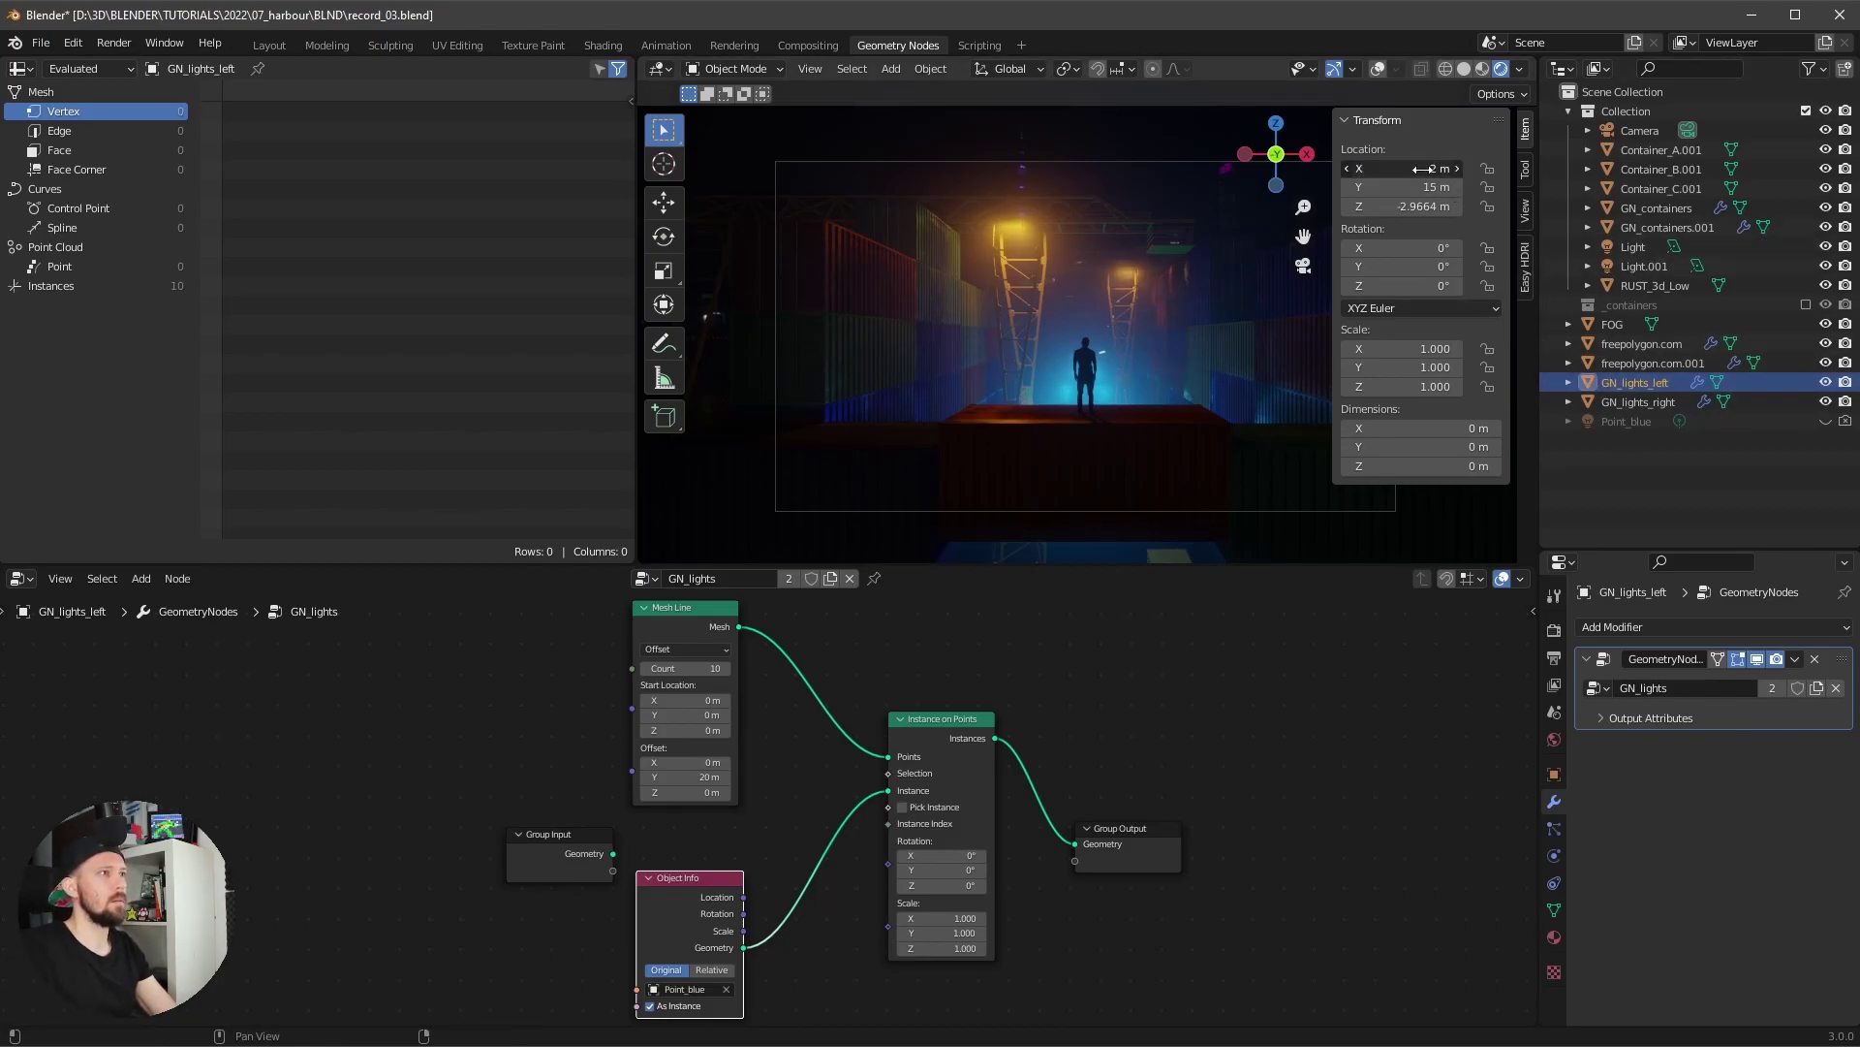
left_click(1444, 168)
type("-3.25")
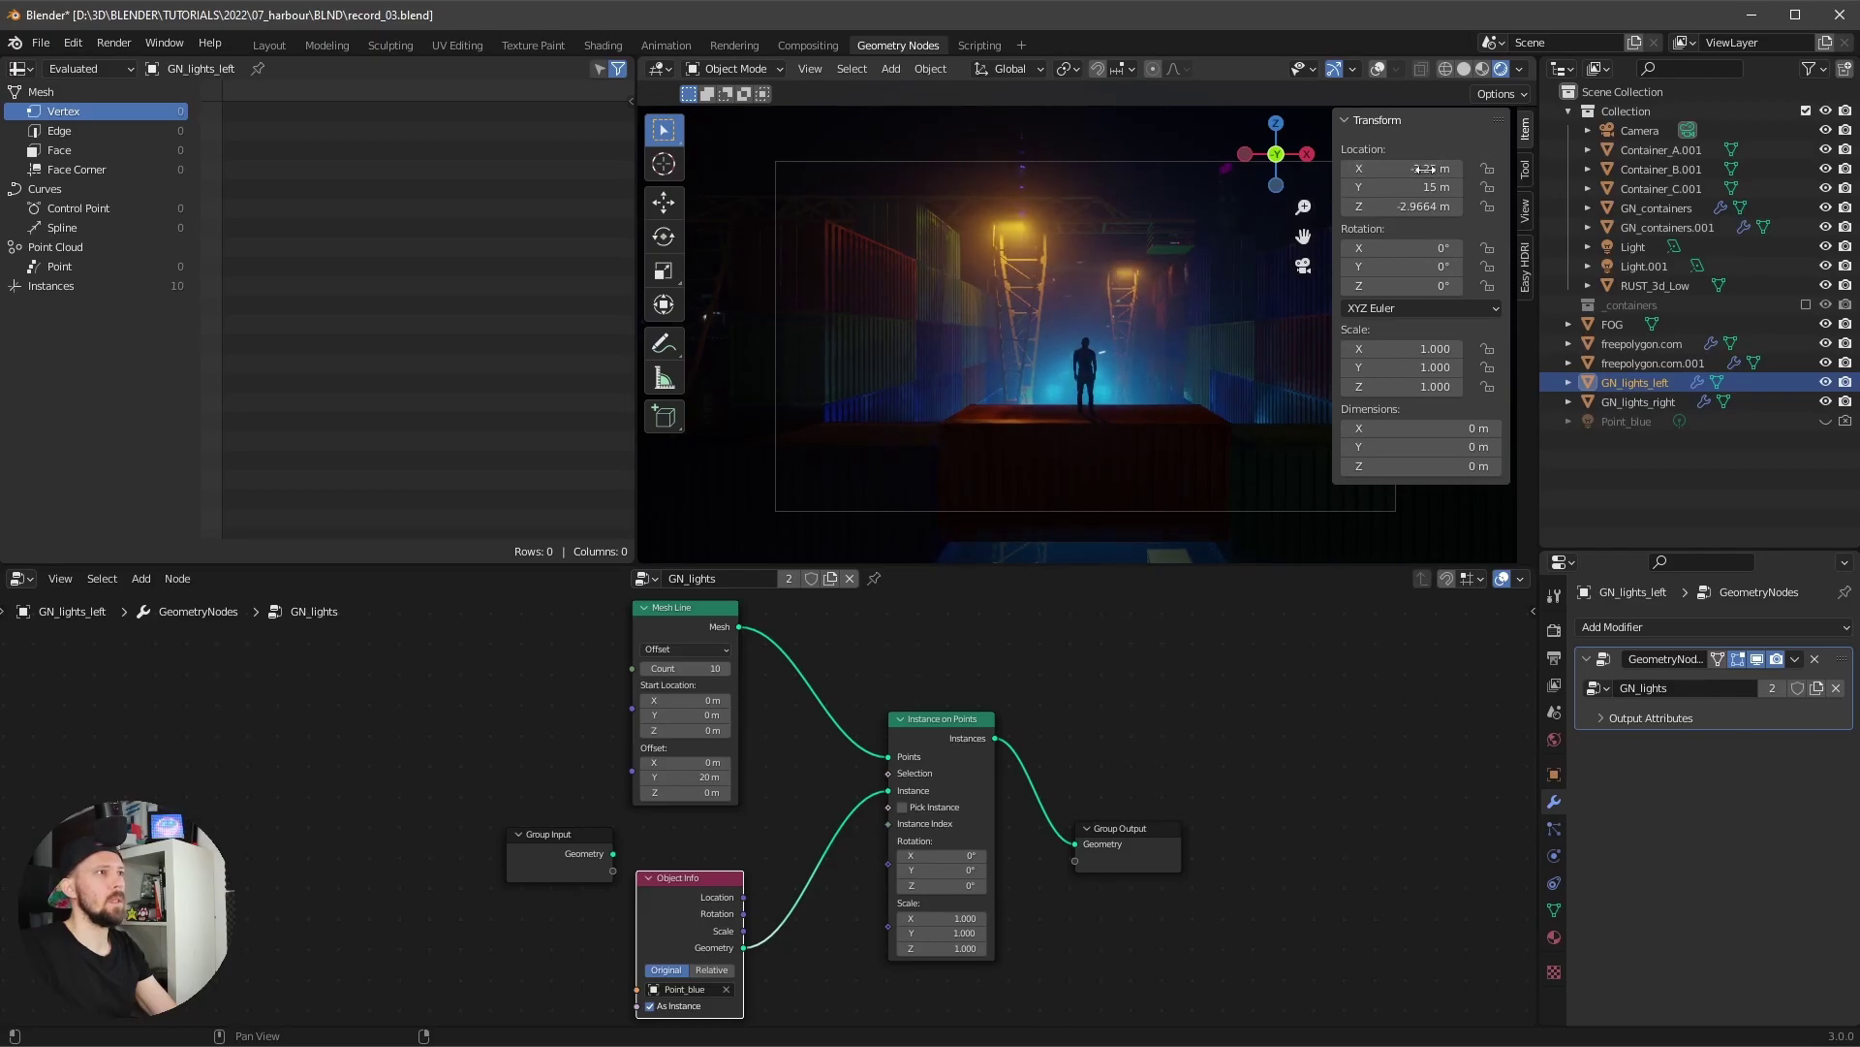
key("Return")
left_click(1446, 166)
type("-3")
key("Return")
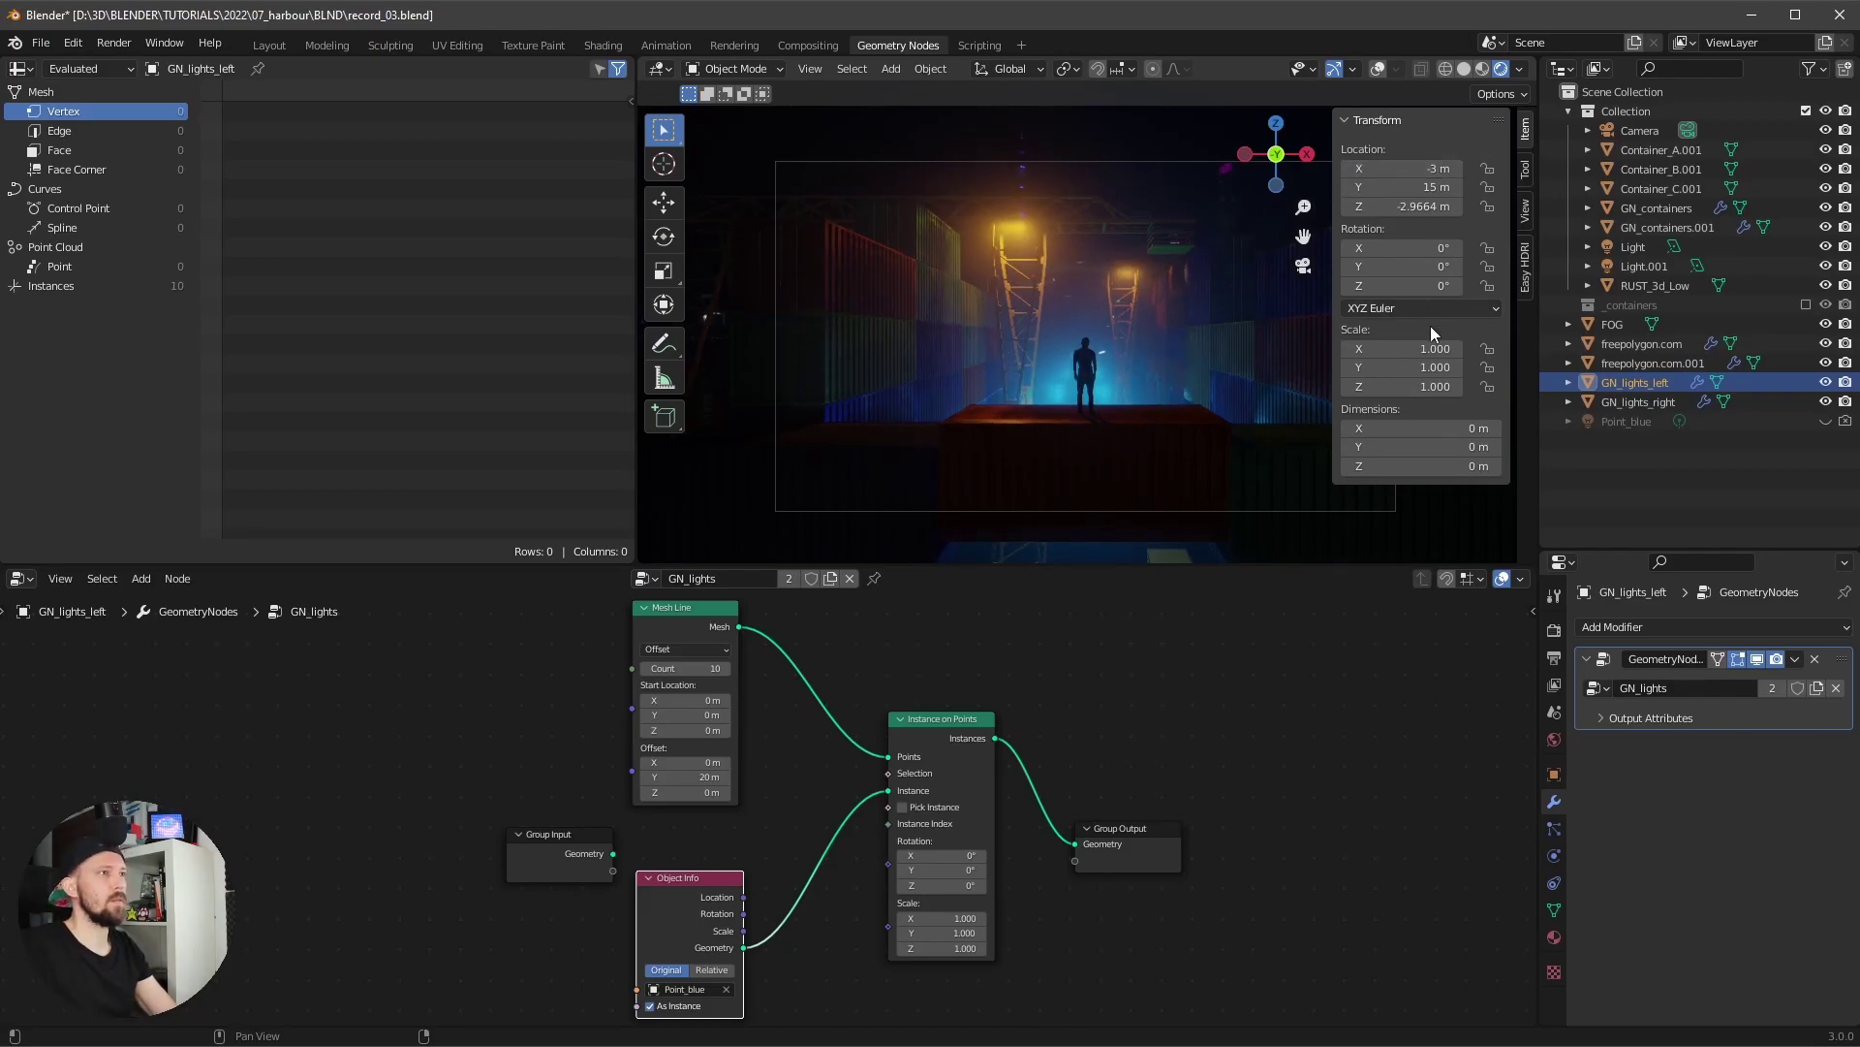
- Set the X location of GN_lights_right to 3 m and hide the transform values
left_click(1641, 407)
left_click(1441, 169)
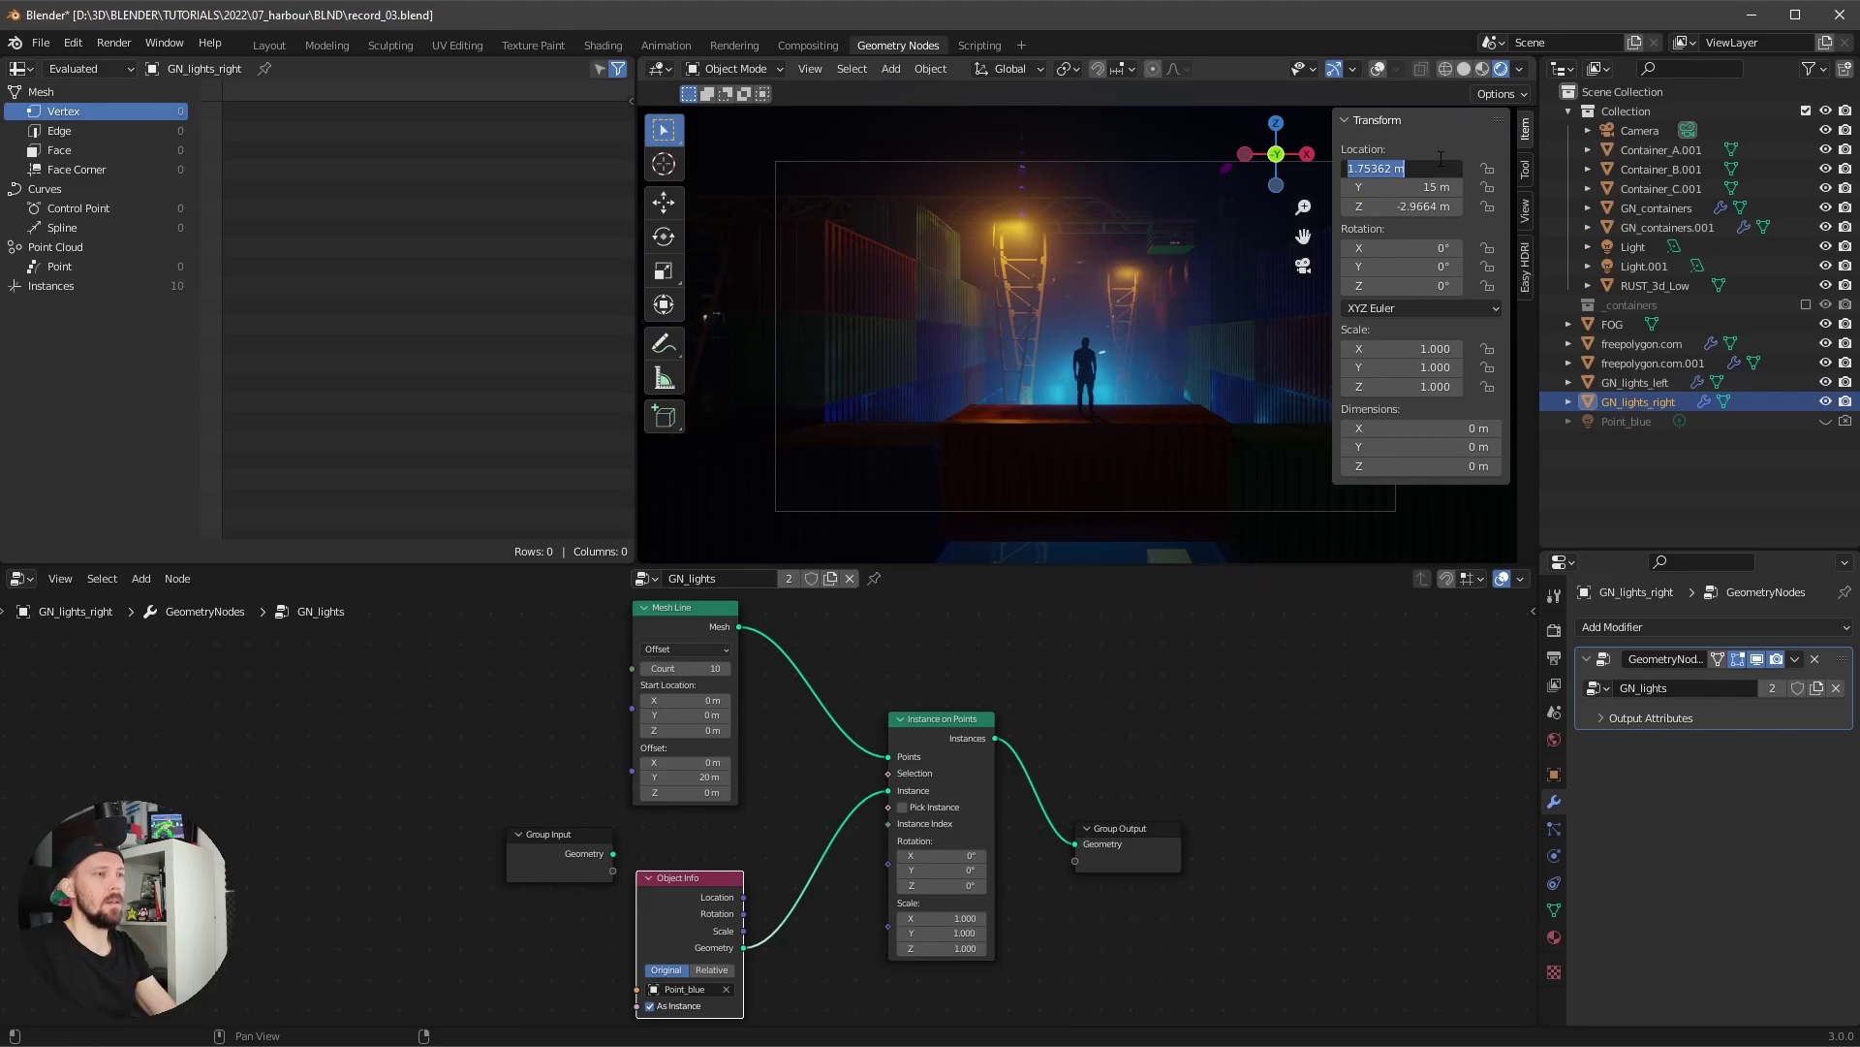
type("-3")
key("Return")
left_click(1434, 167)
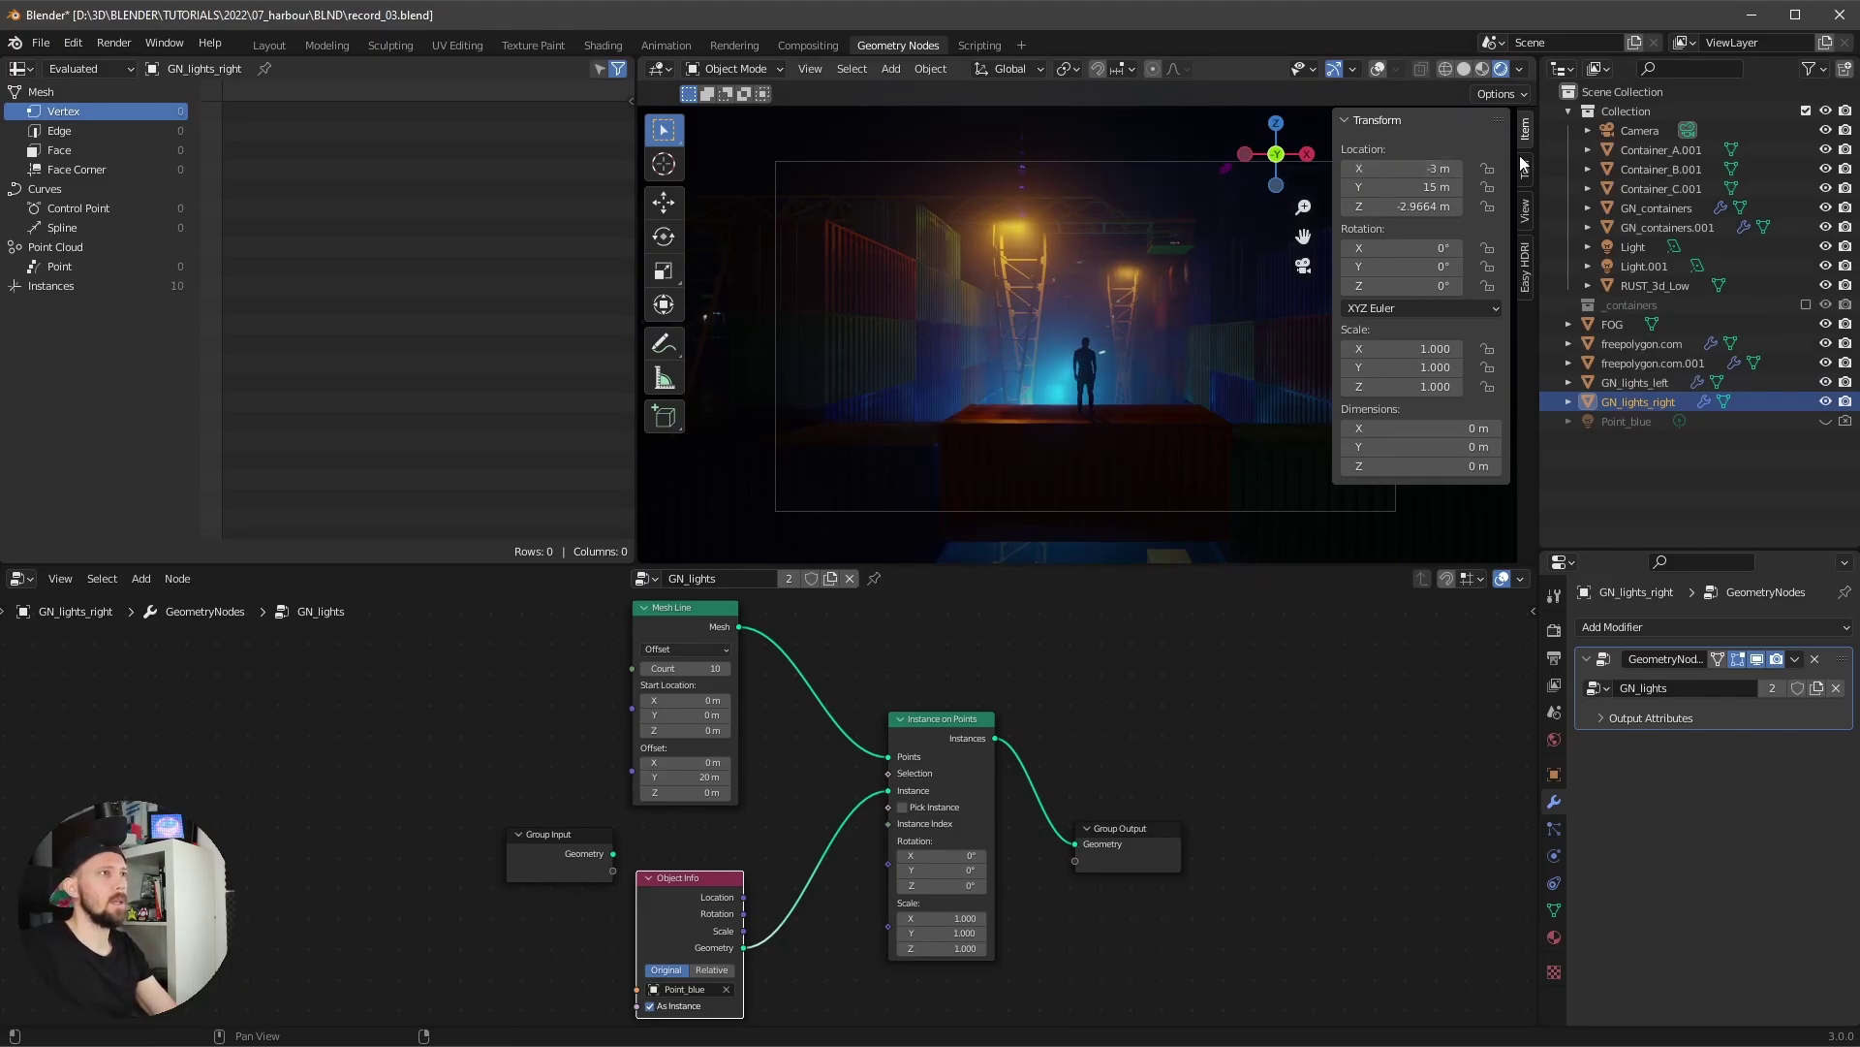
key("Return")
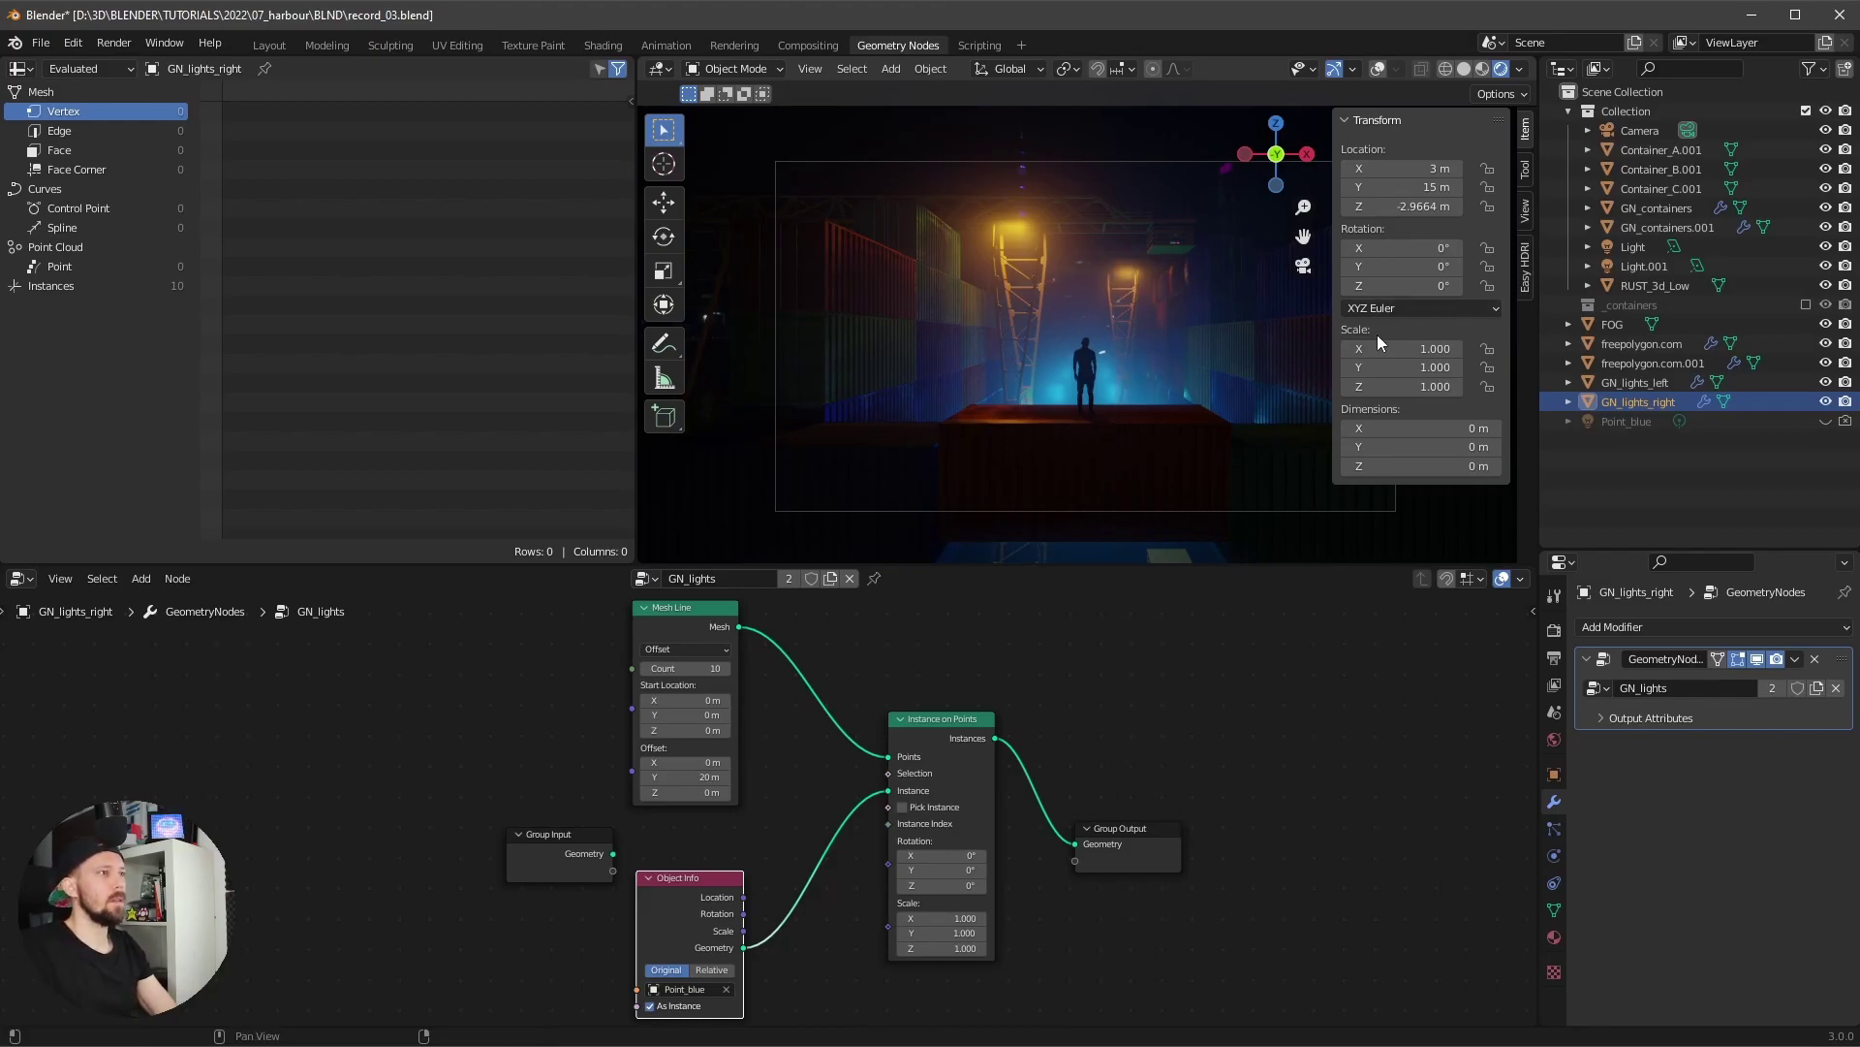
key("n")
key("n")
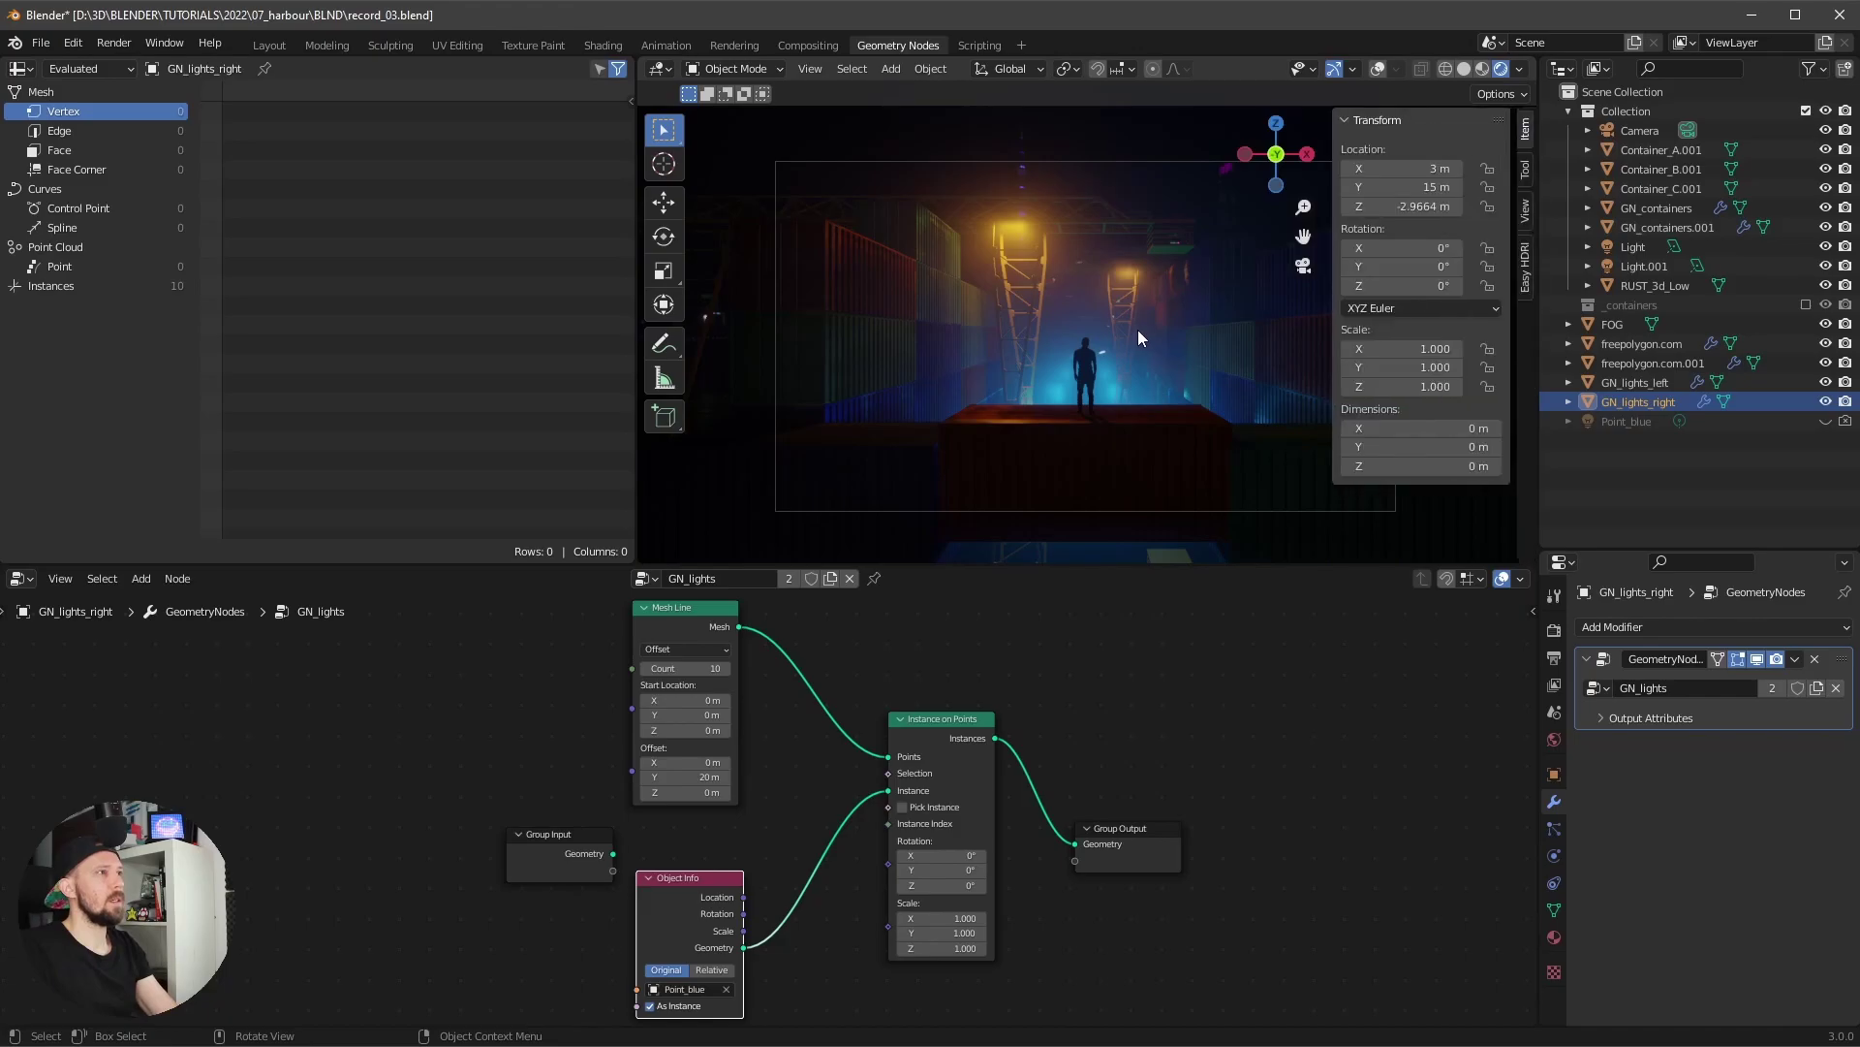
key("n")
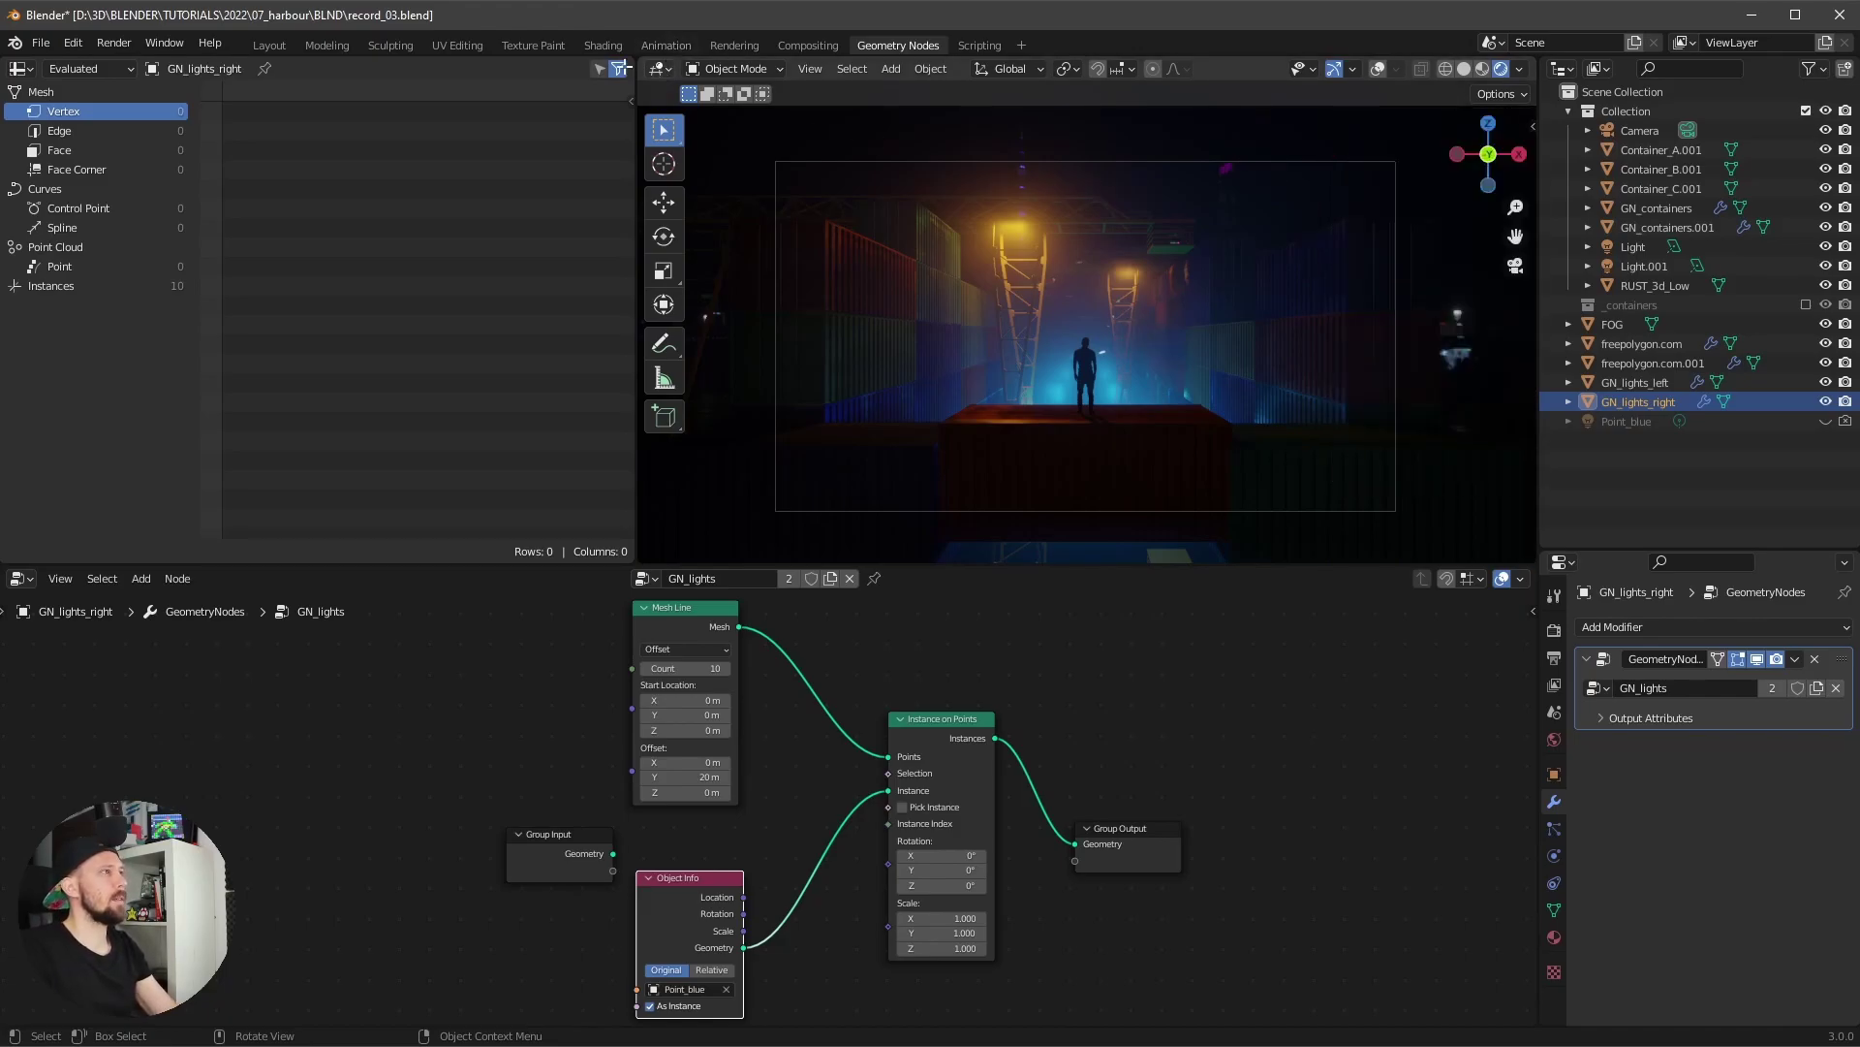
- Switch to the Shading workspace and display the M_fog material nodes of the FOG object
left_click(1555, 630)
left_click(603, 44)
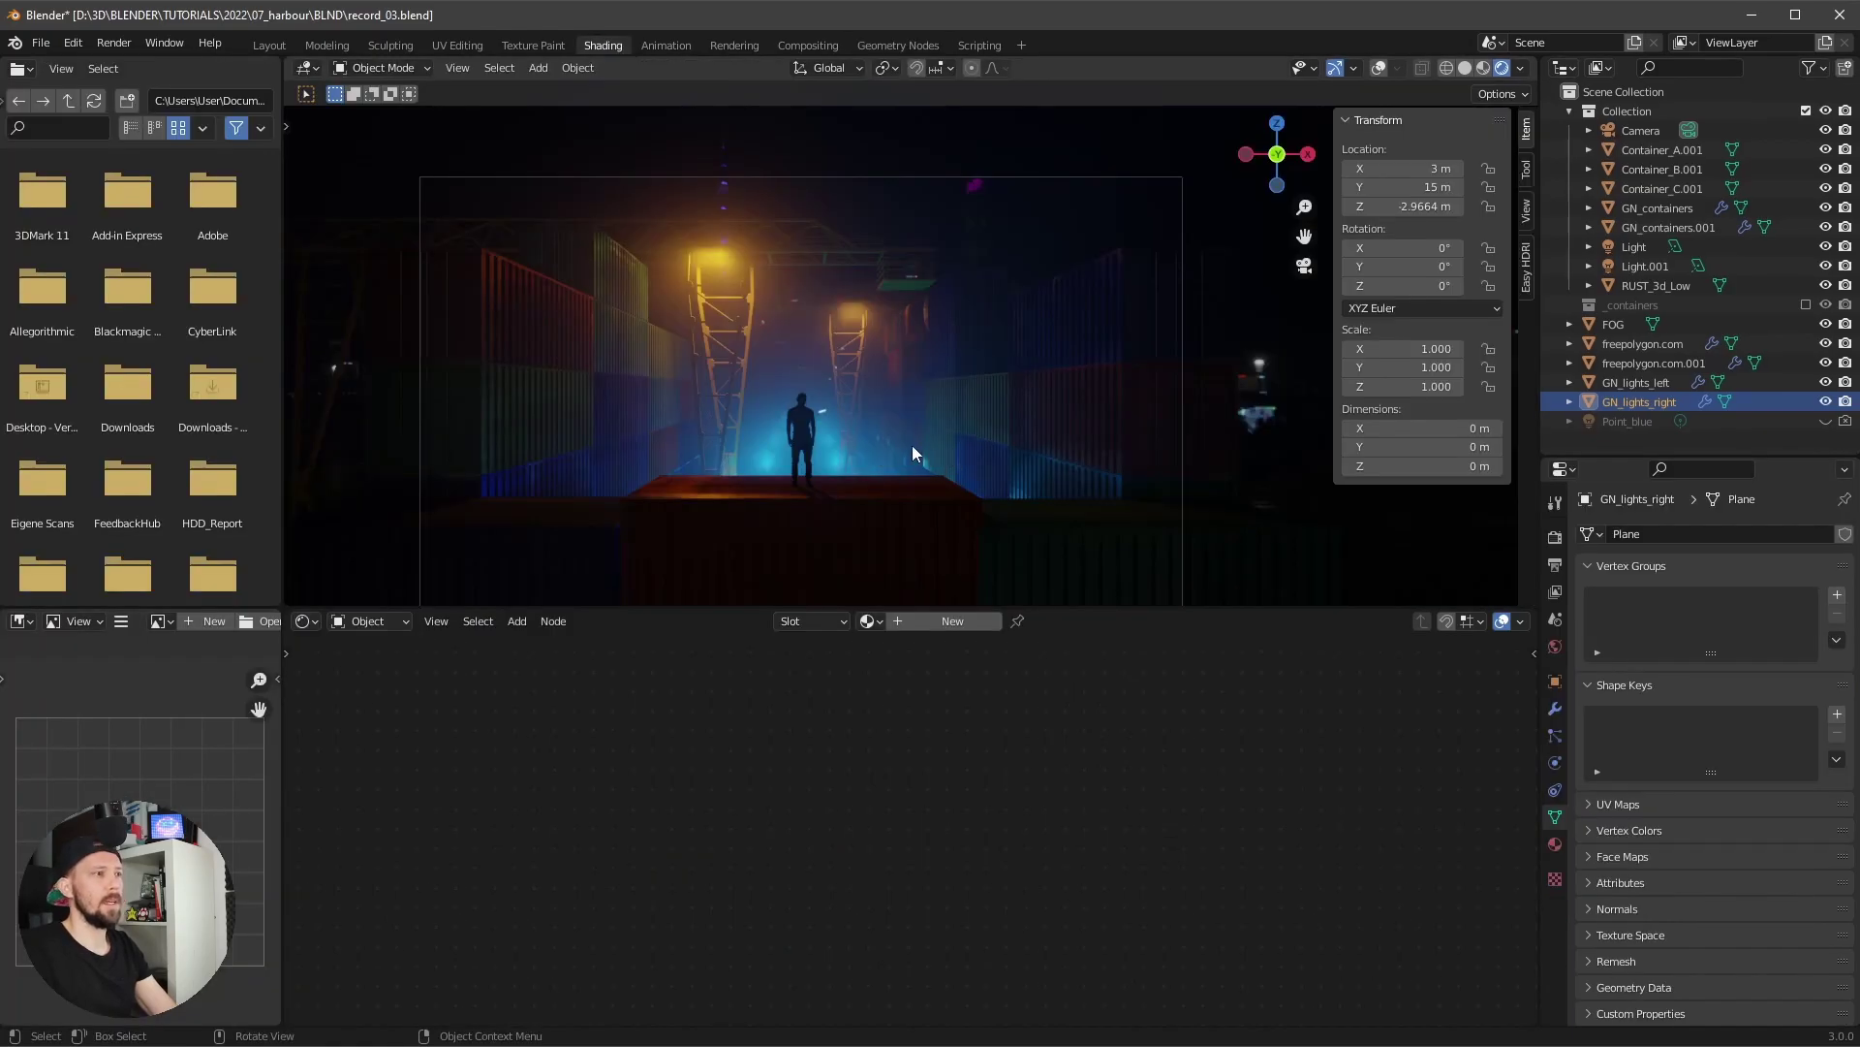
left_click(1657, 207)
key("Home")
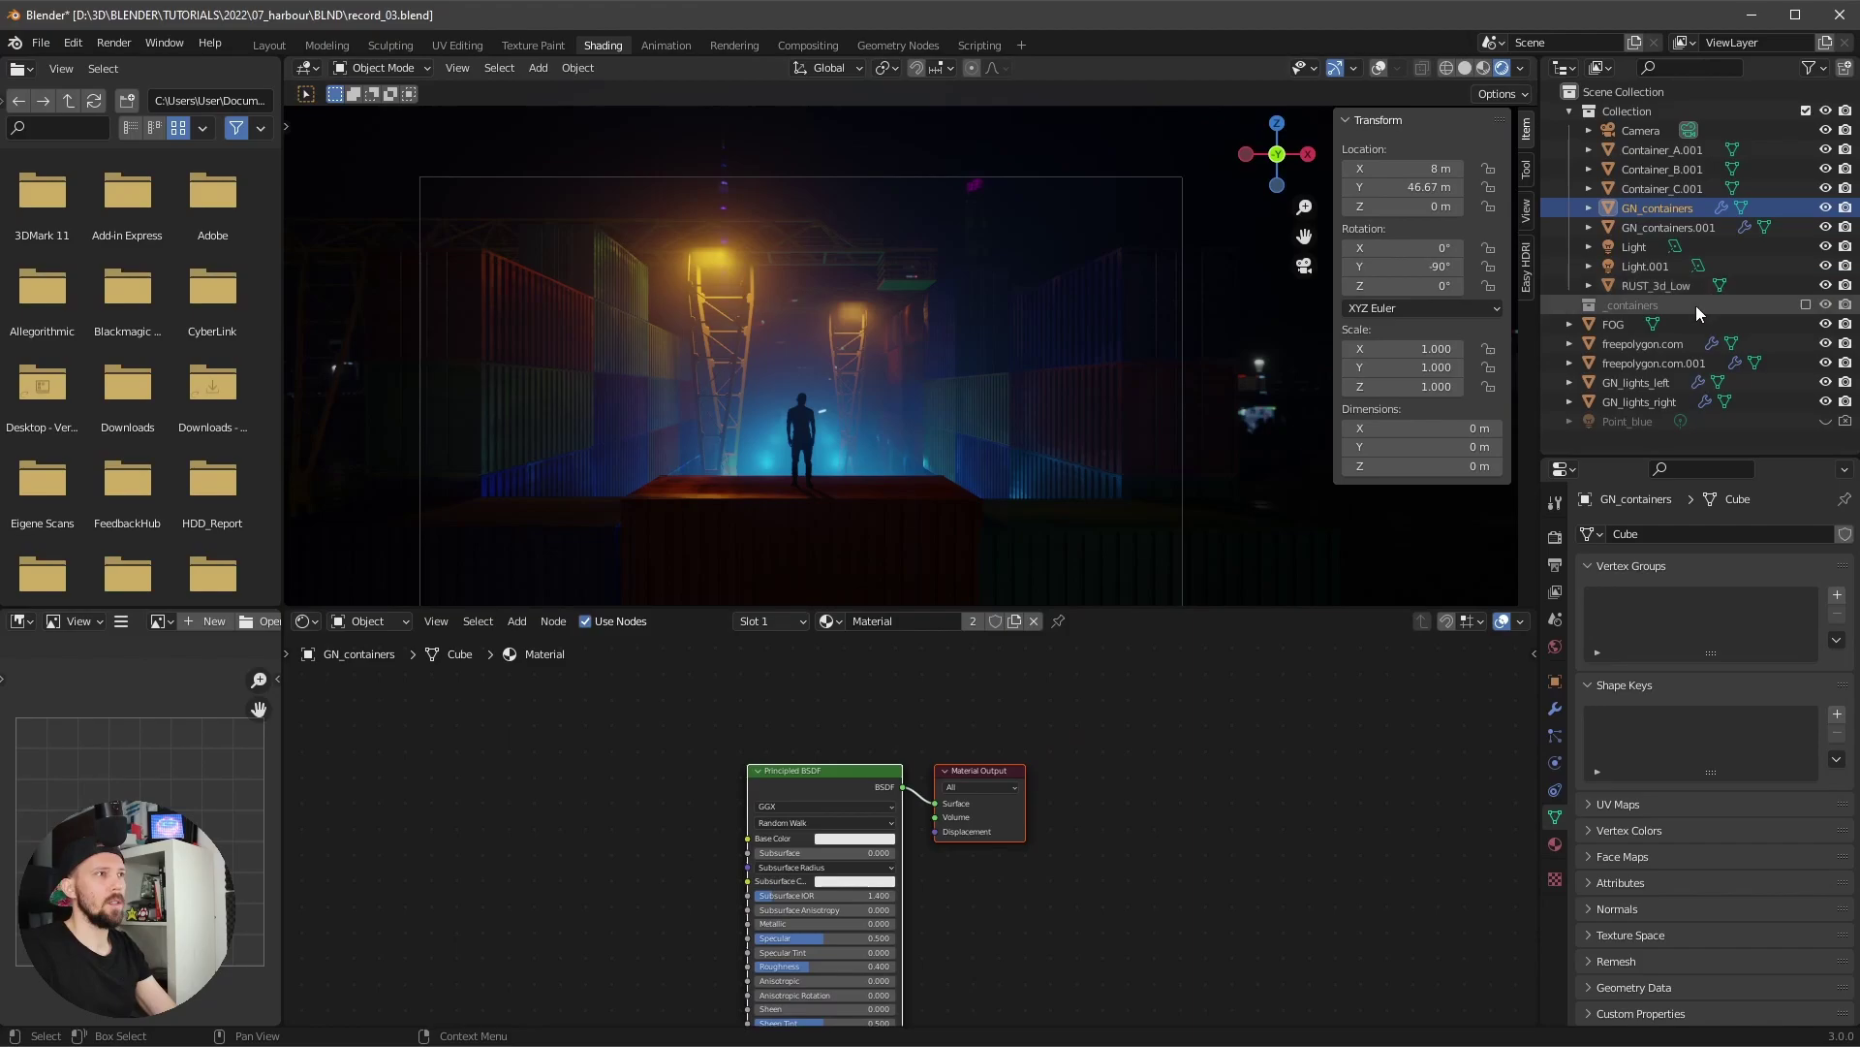
left_click(1624, 320)
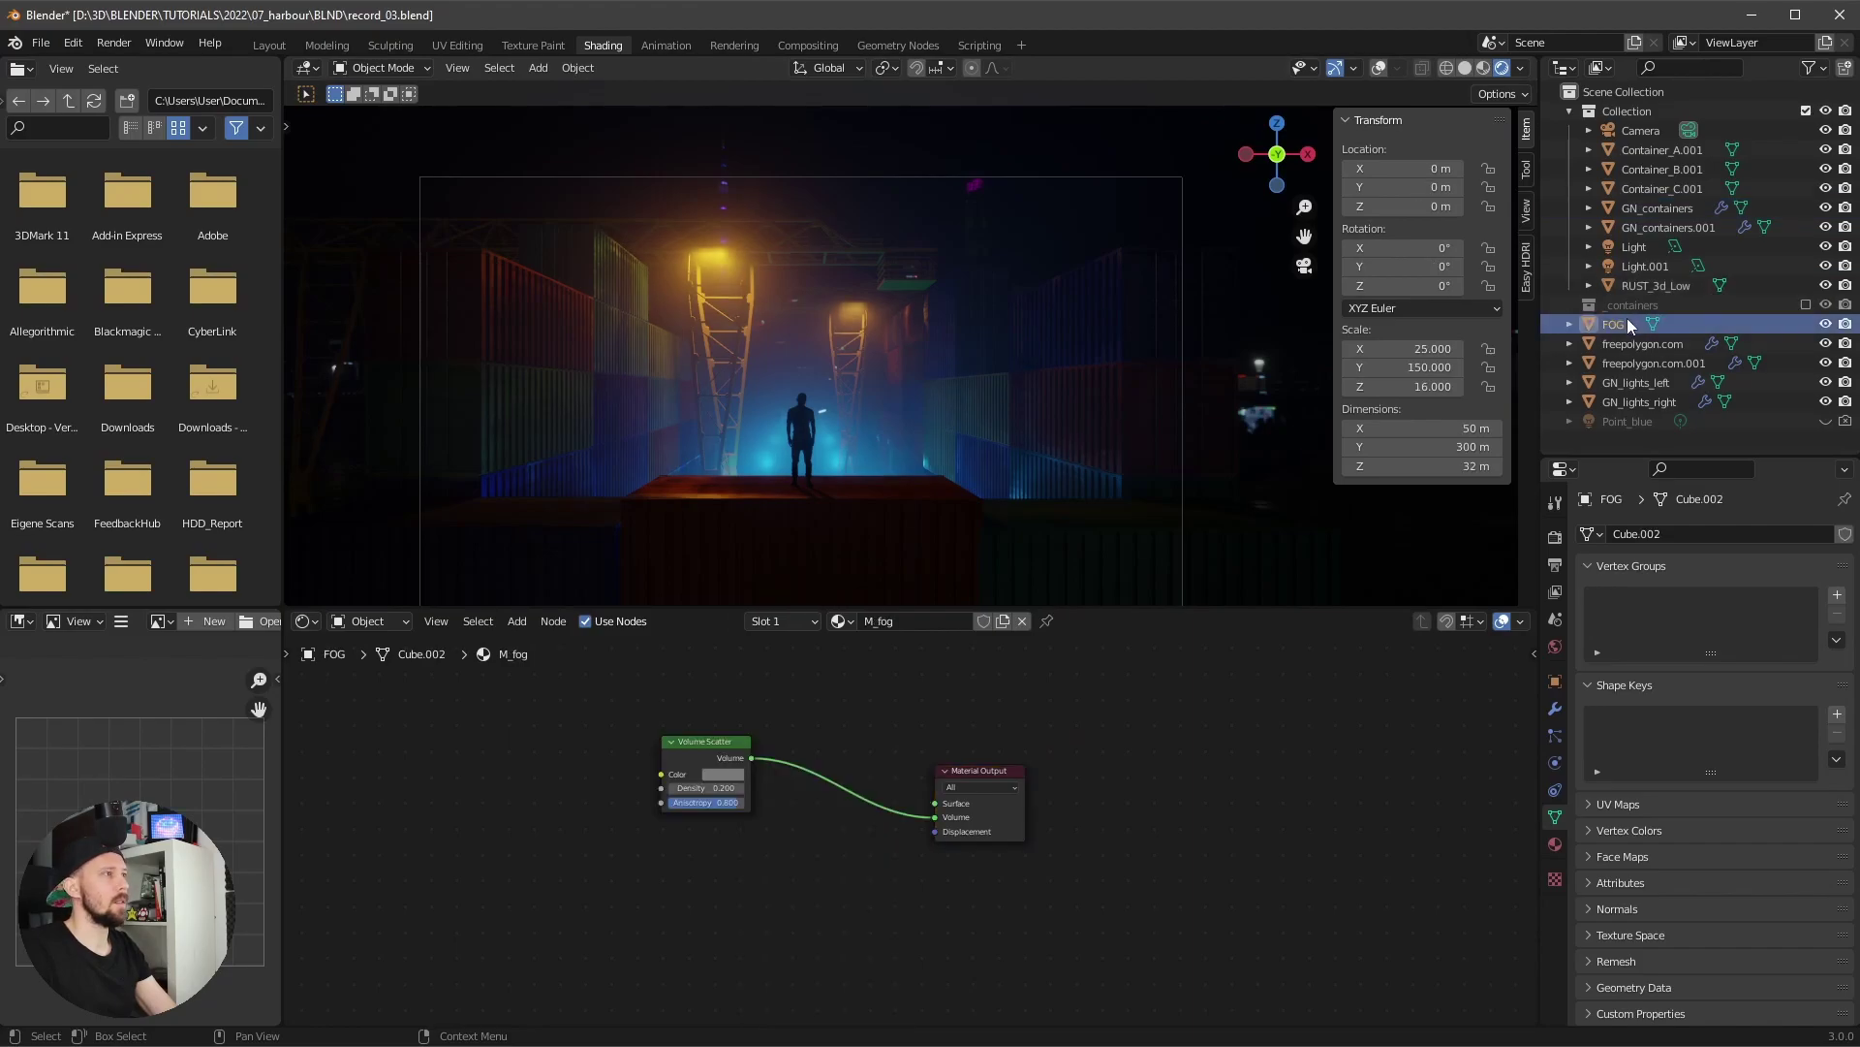
- Set the render engine to Cycles with GPU Compute as the device
left_click(1555, 536)
left_click(1750, 536)
left_click(1750, 597)
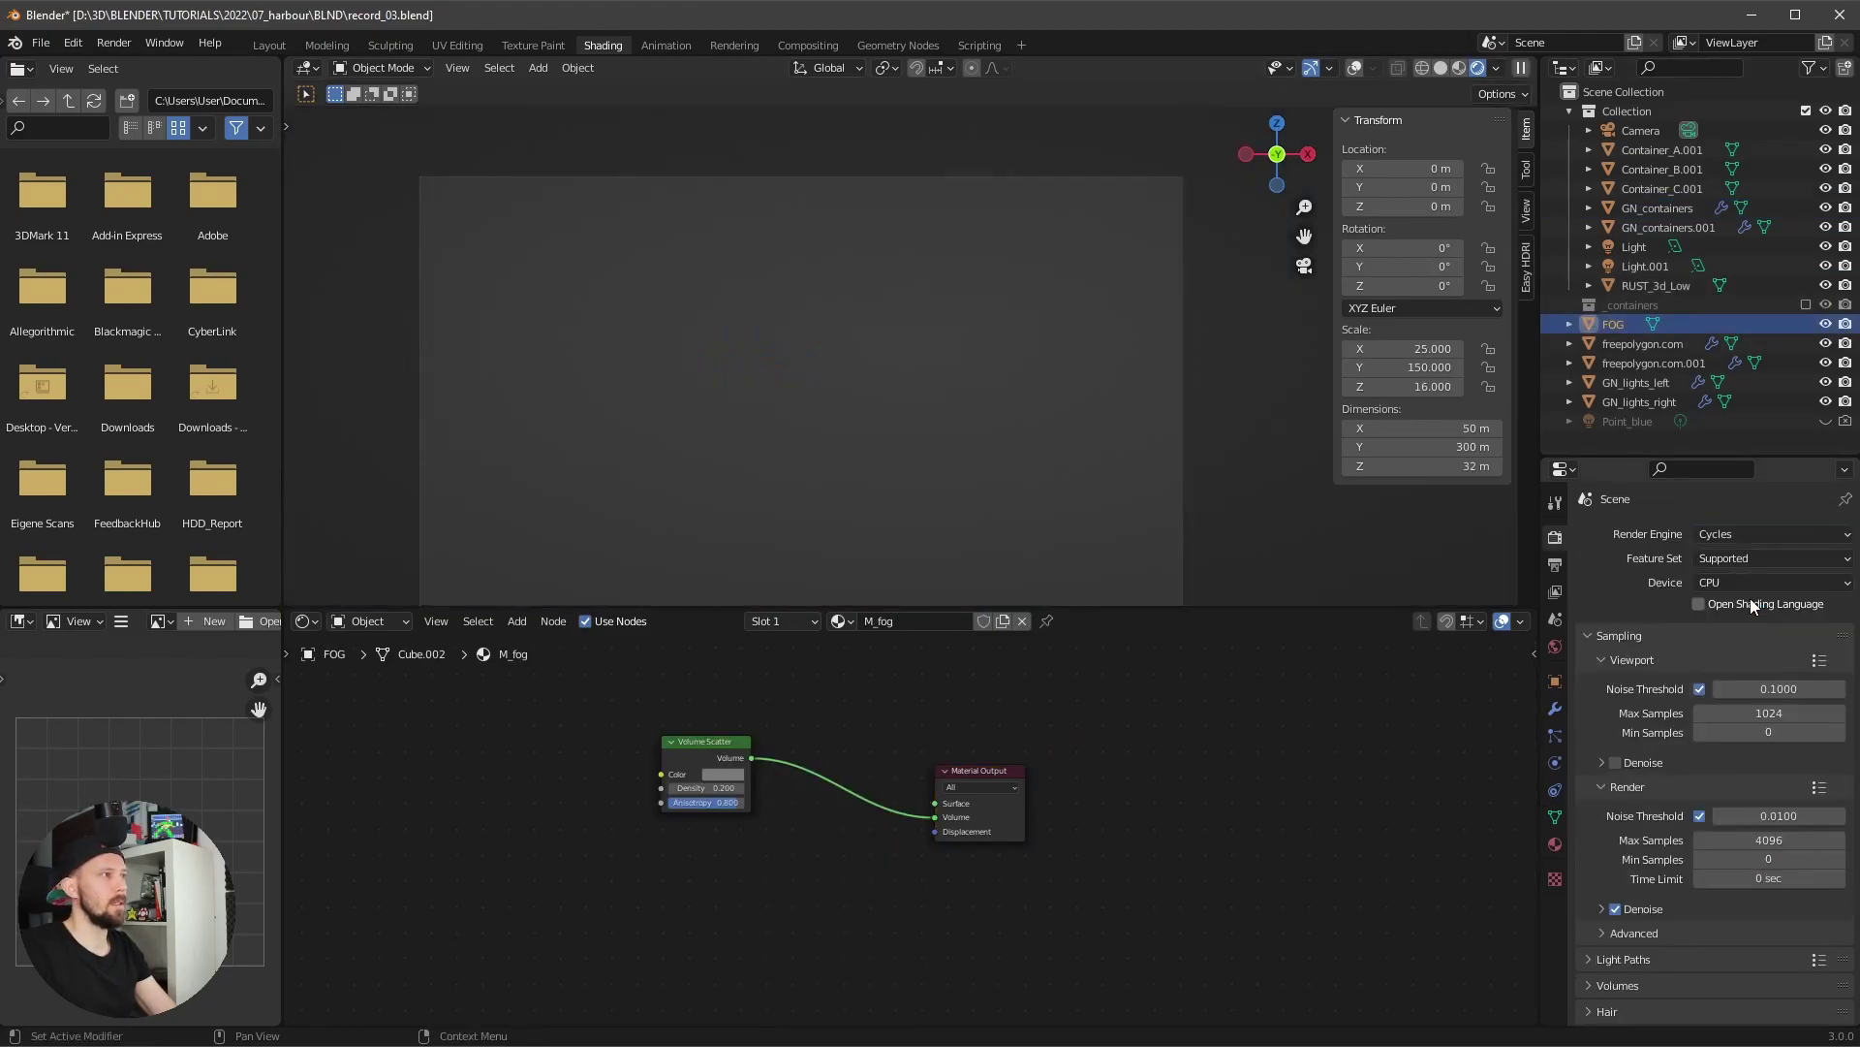
left_click(1754, 582)
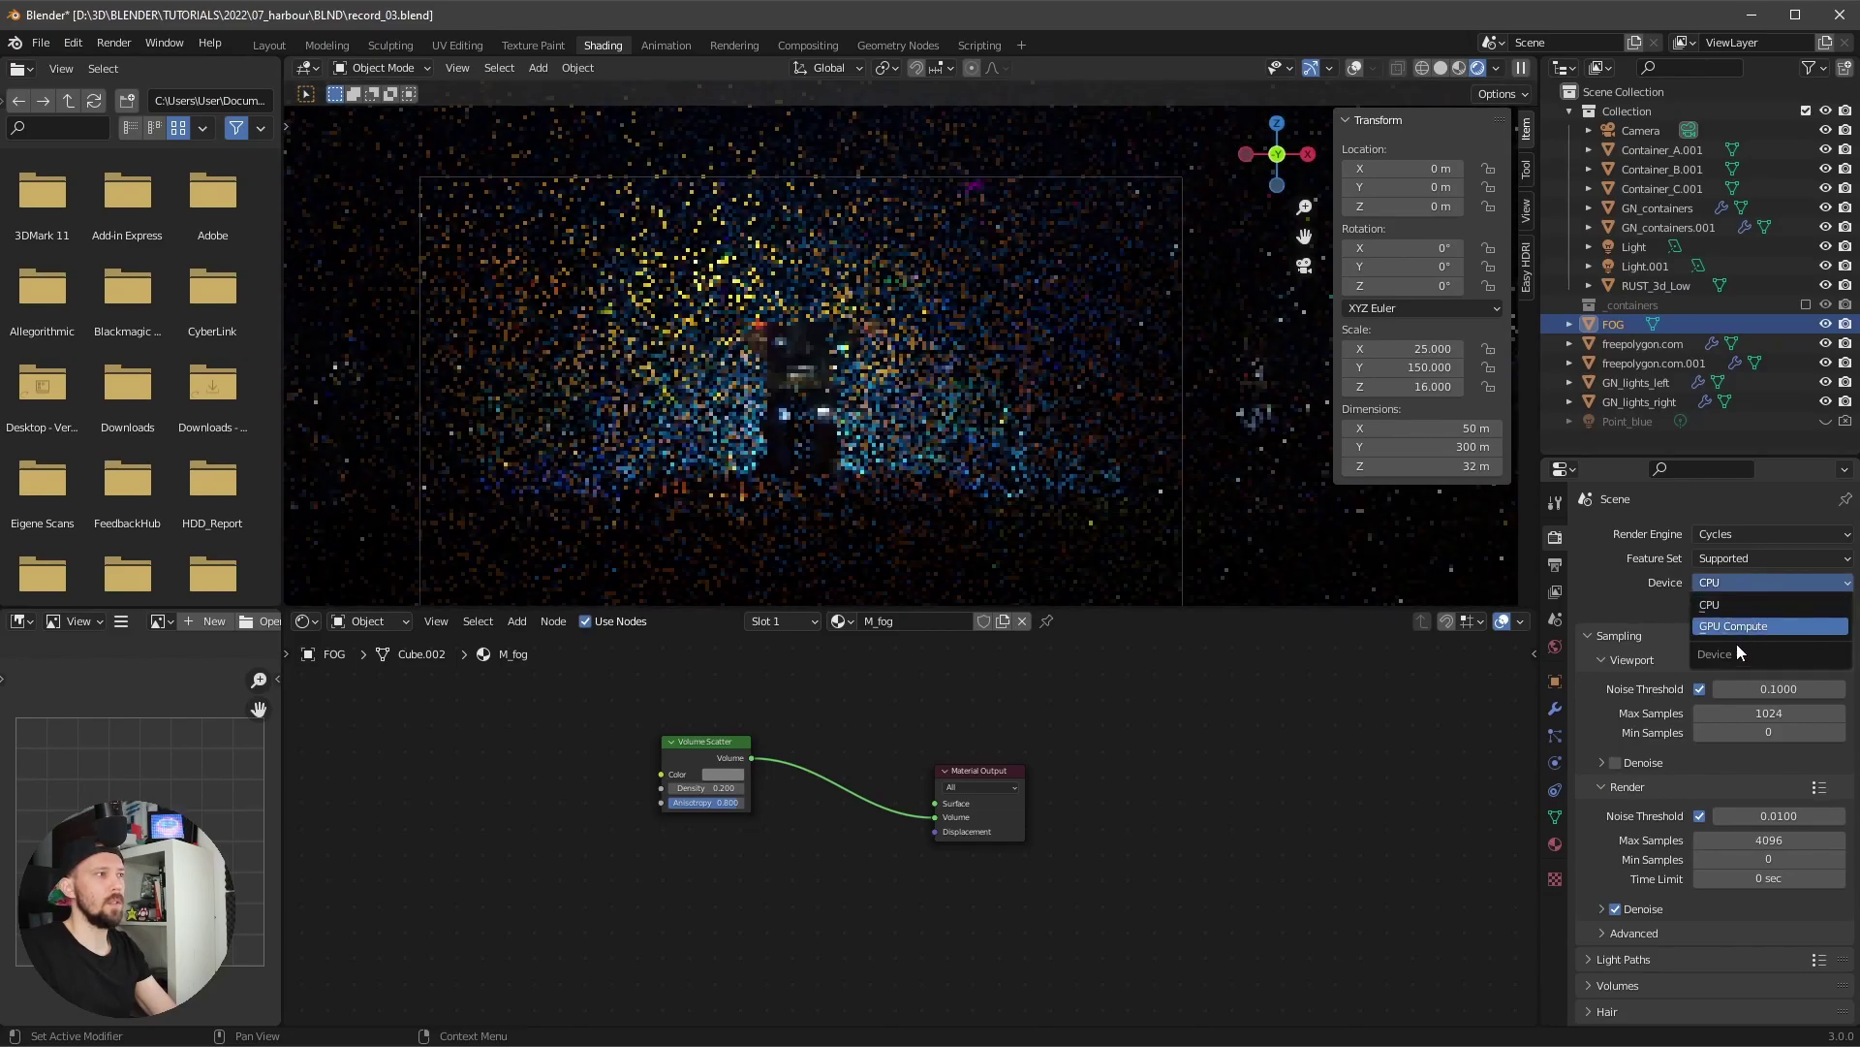
left_click(1734, 645)
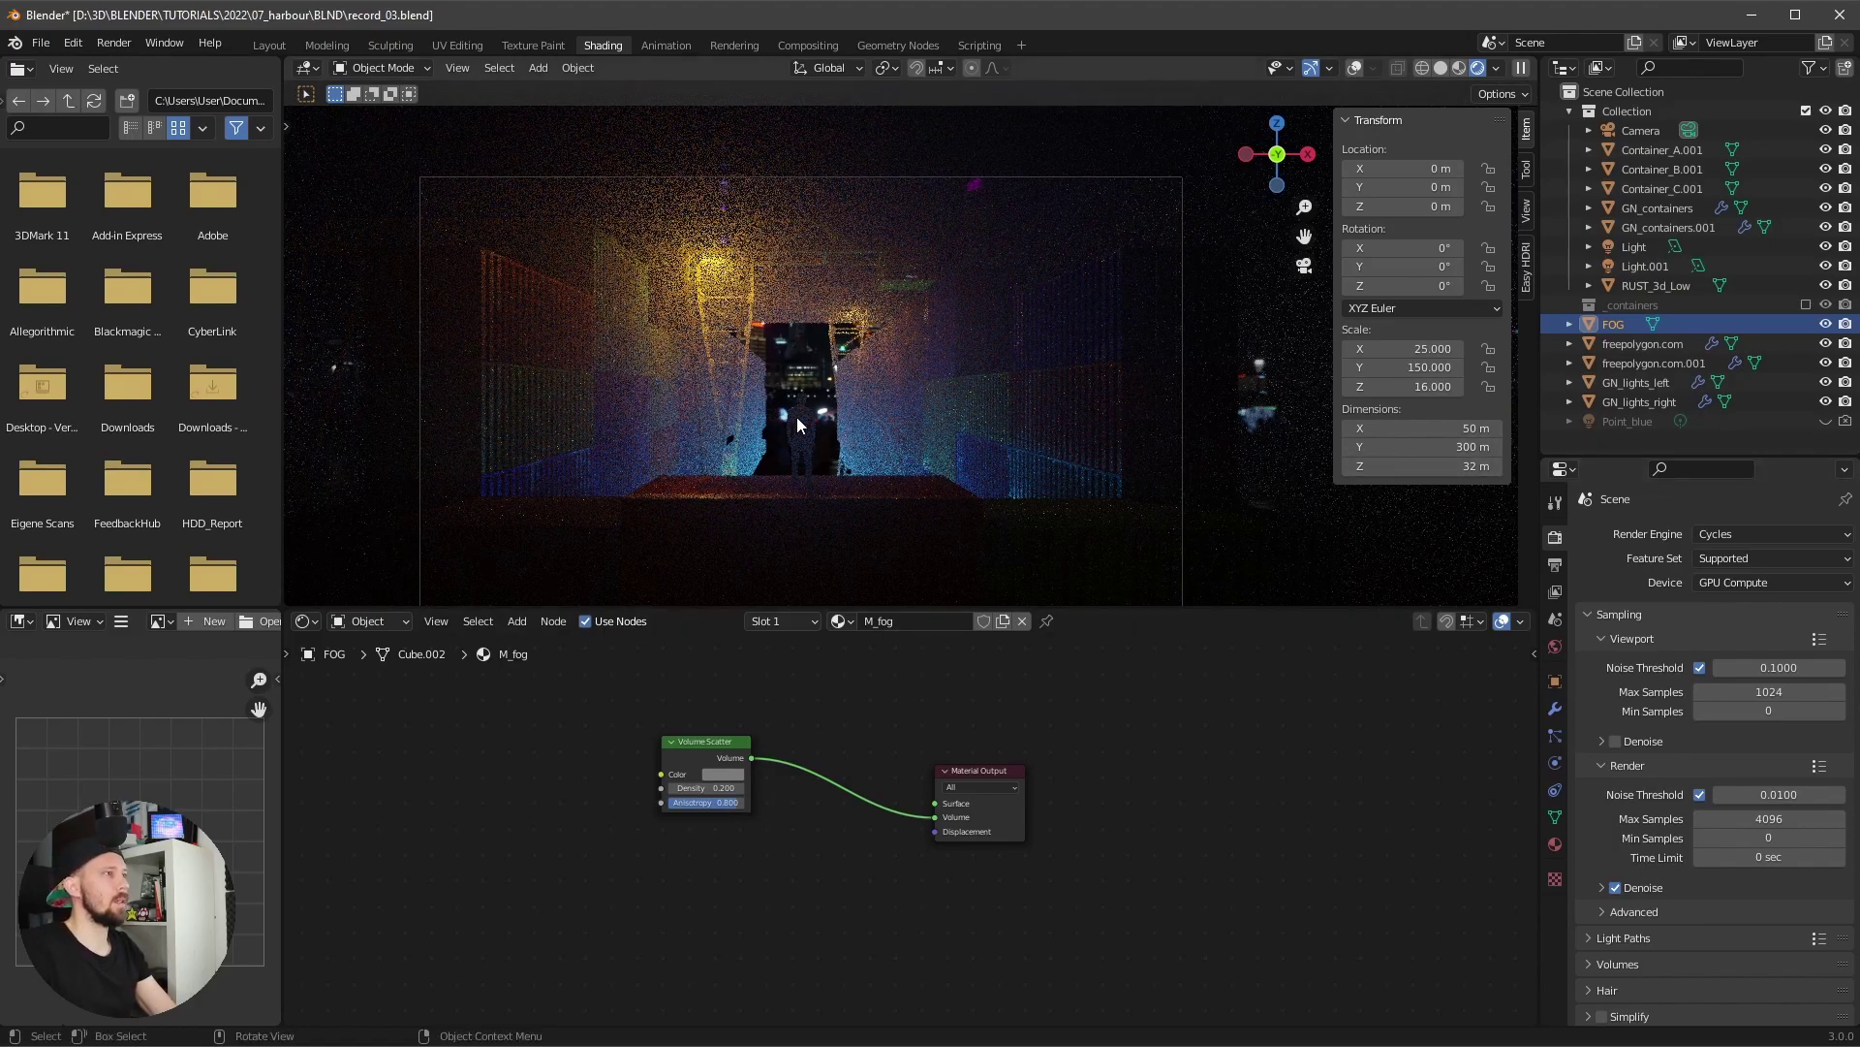
- Set the clip end distance of the Camera to 500 m
scroll(843, 431, "up", 1)
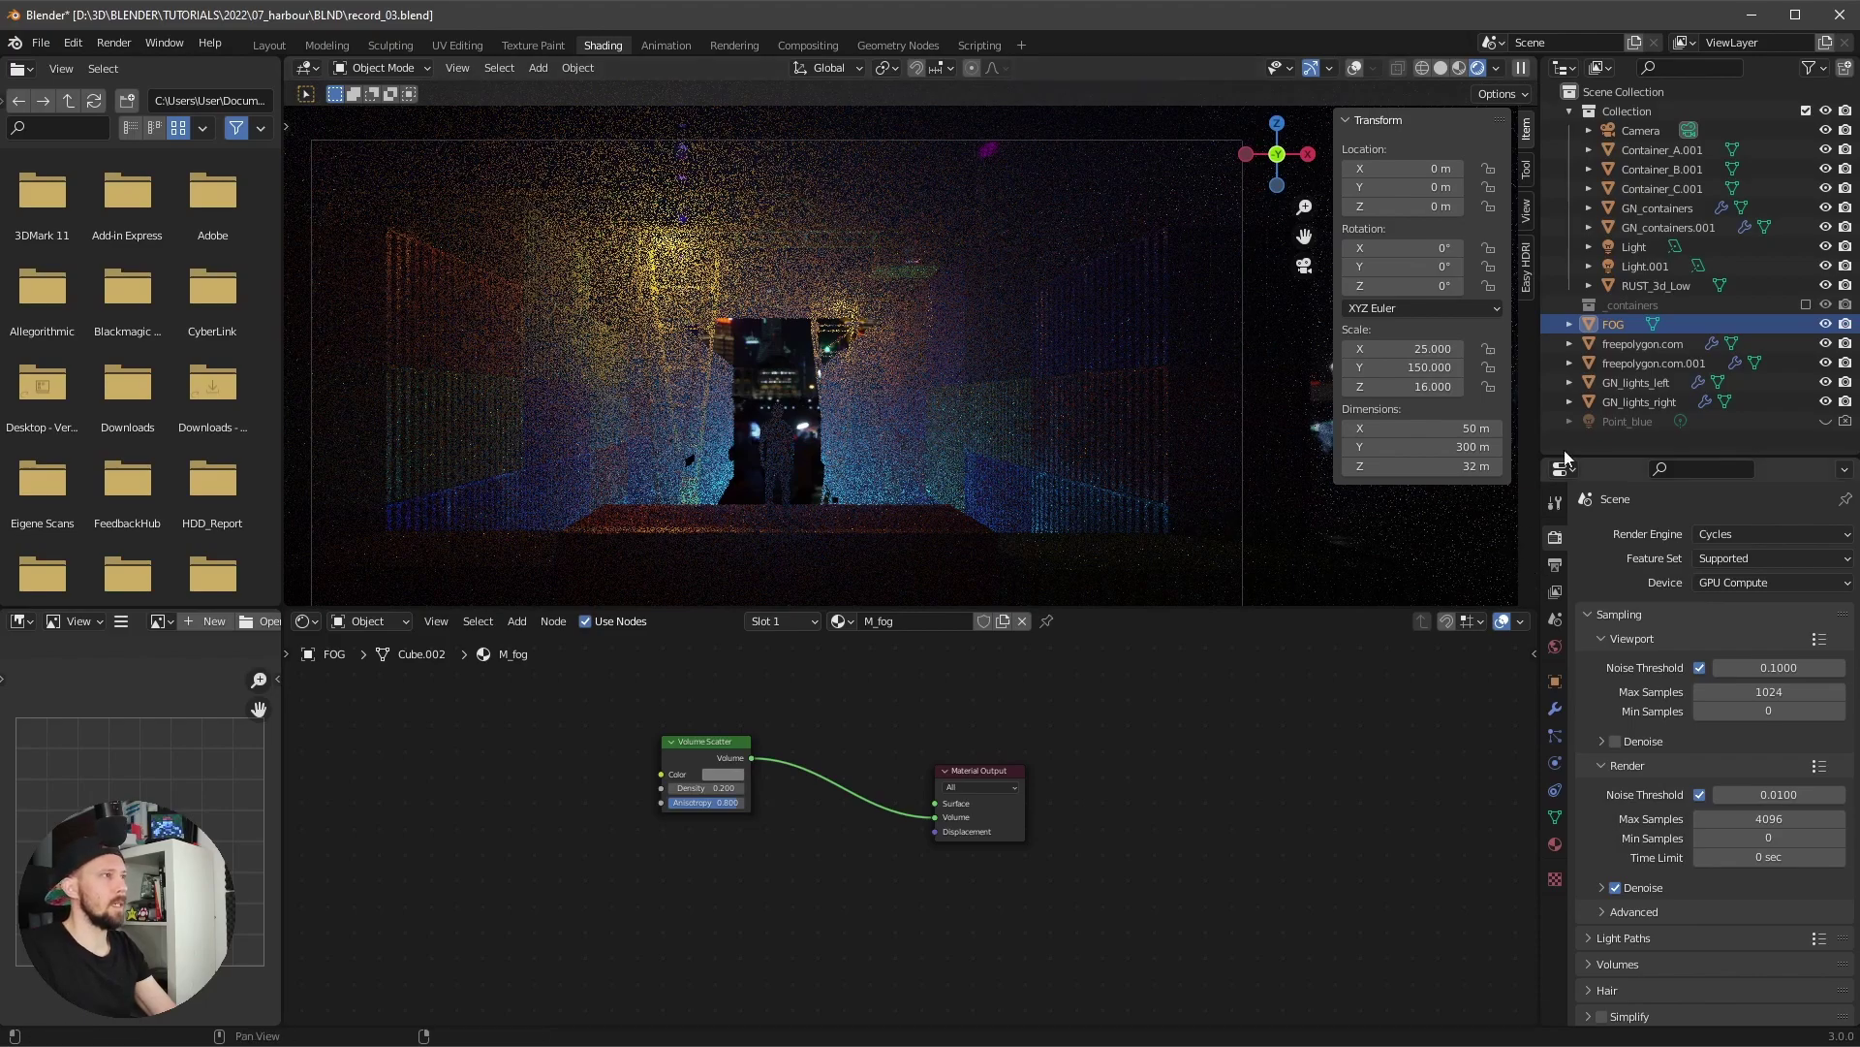
left_click(1632, 131)
left_click(1555, 762)
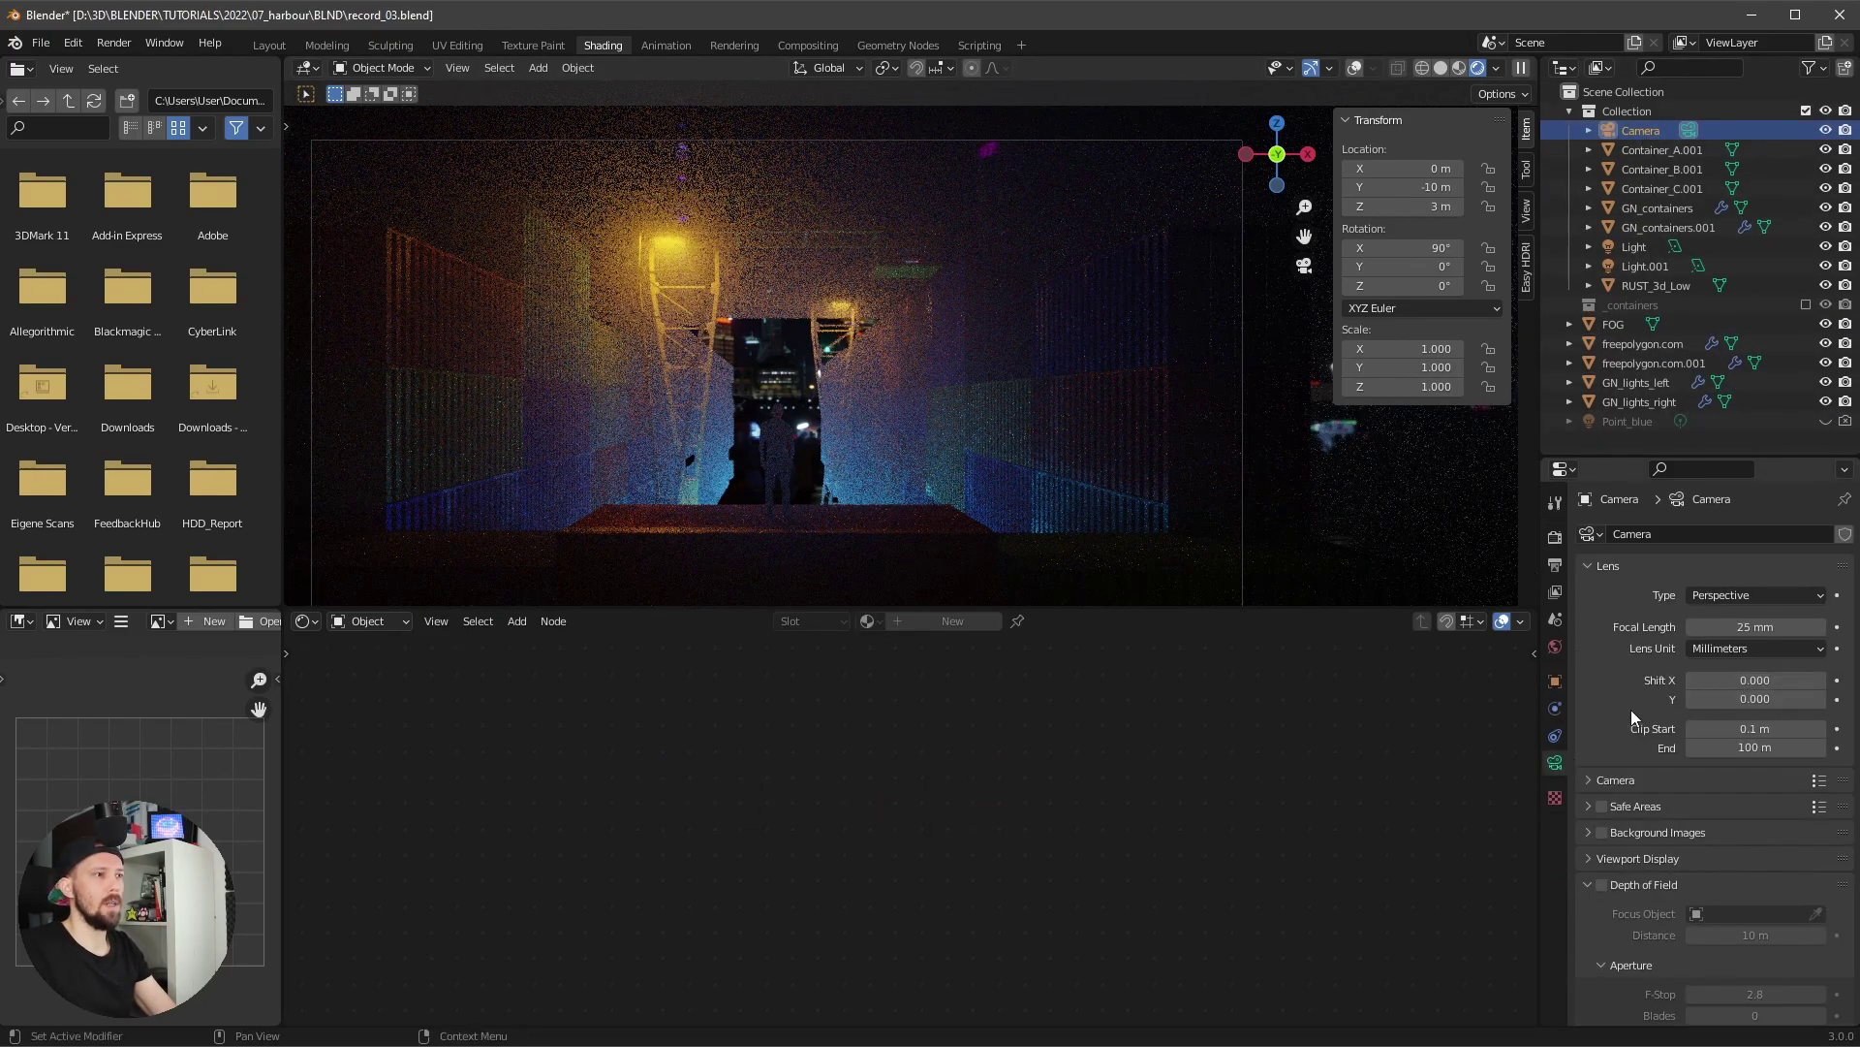
left_click(1755, 747)
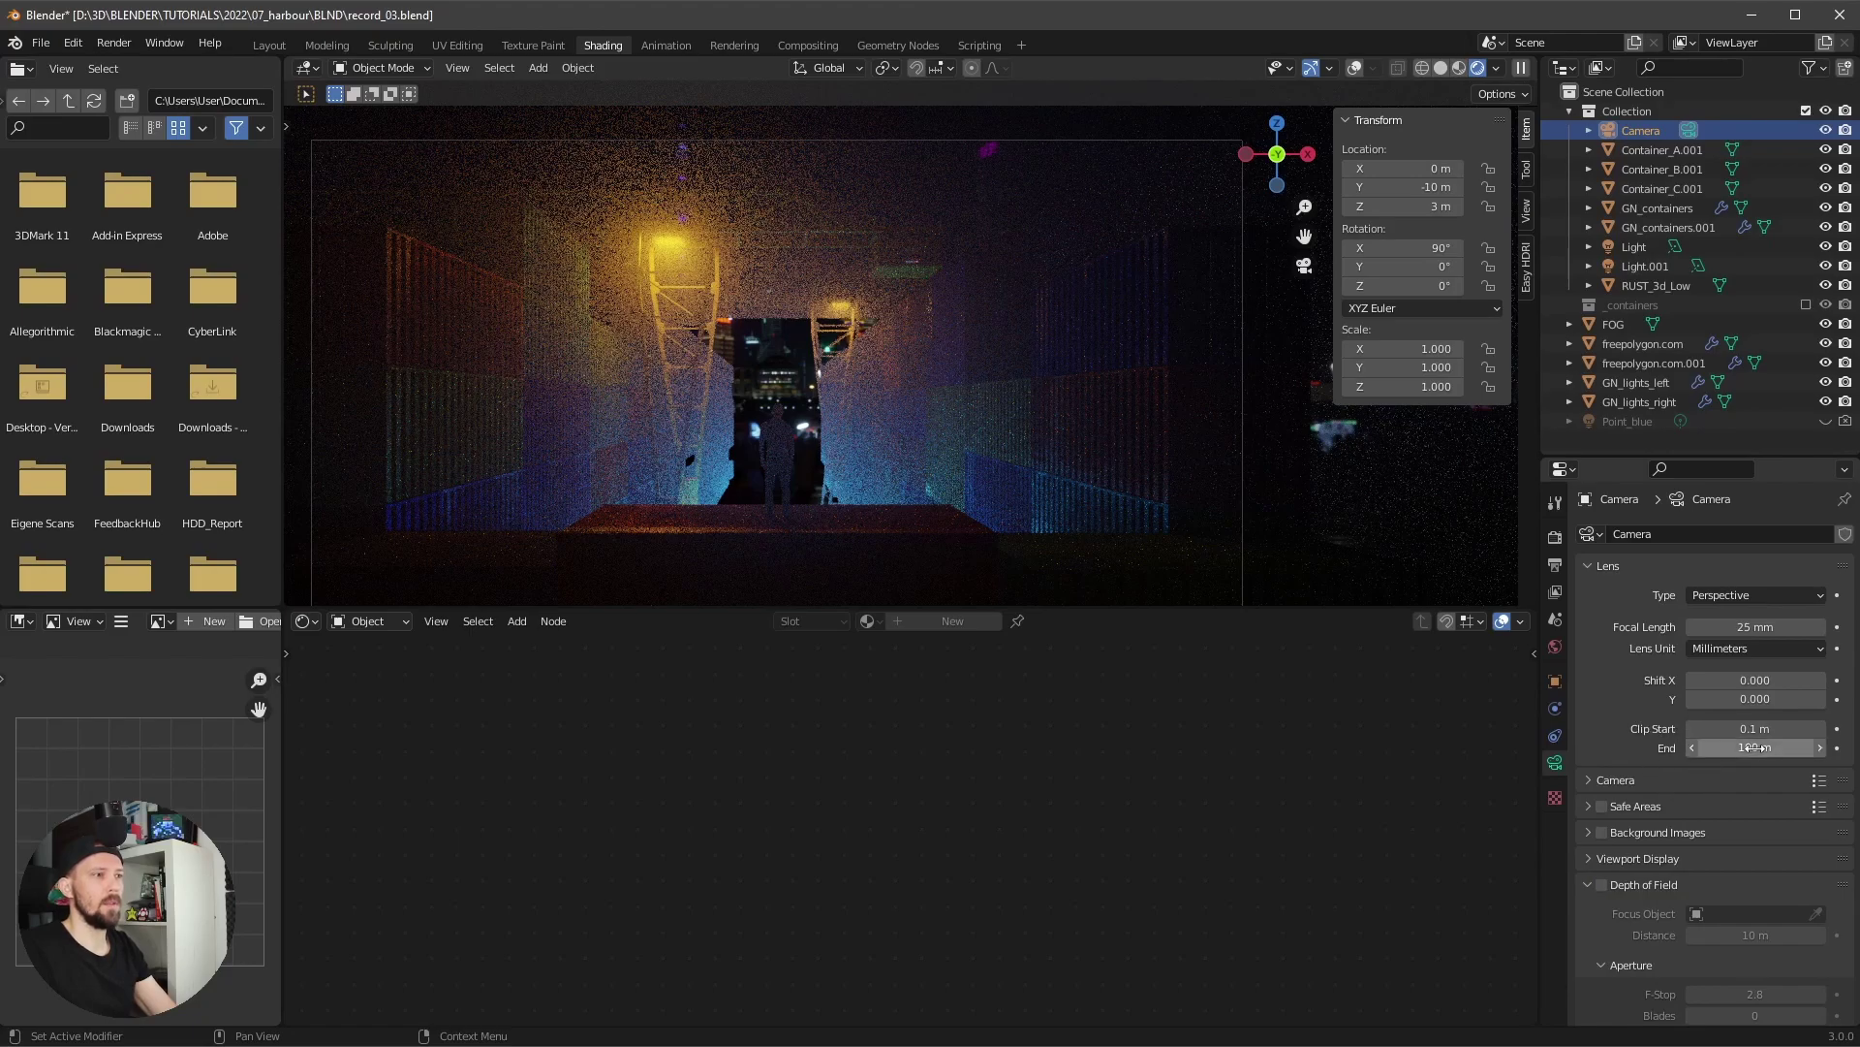
type("50")
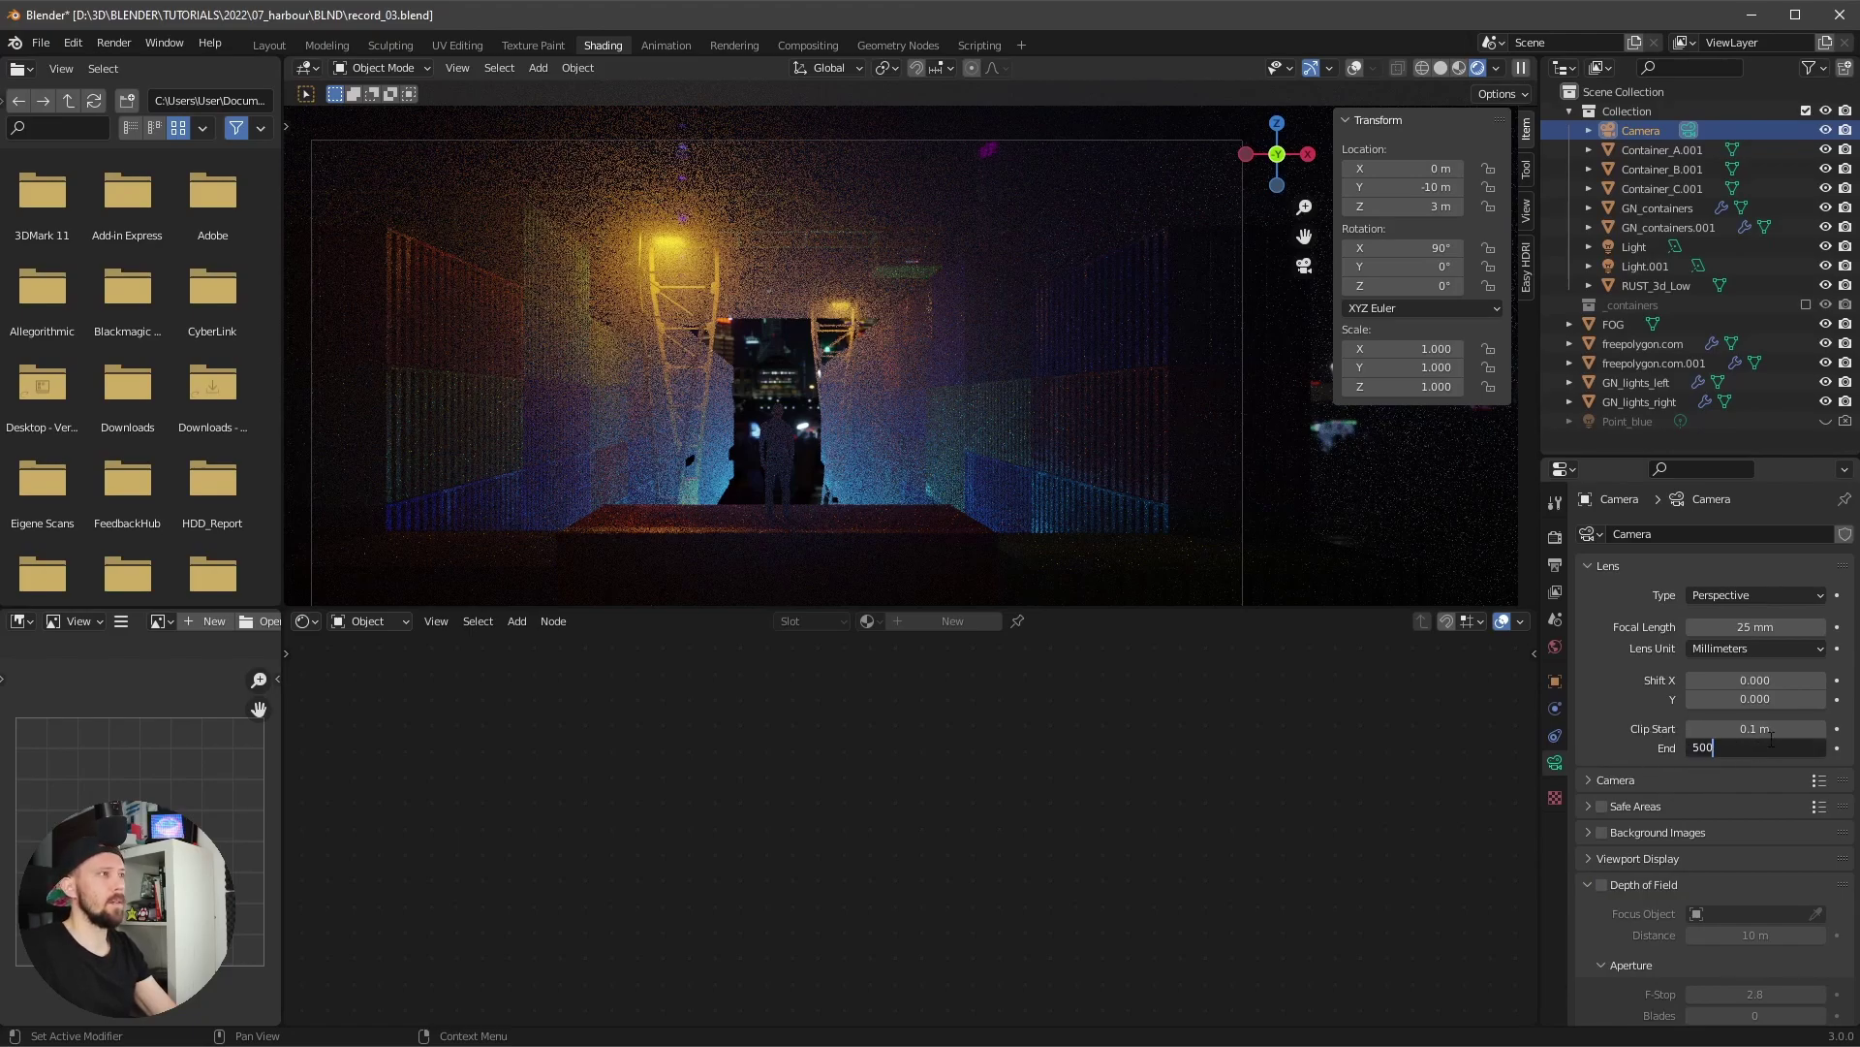
type("0")
key("Return")
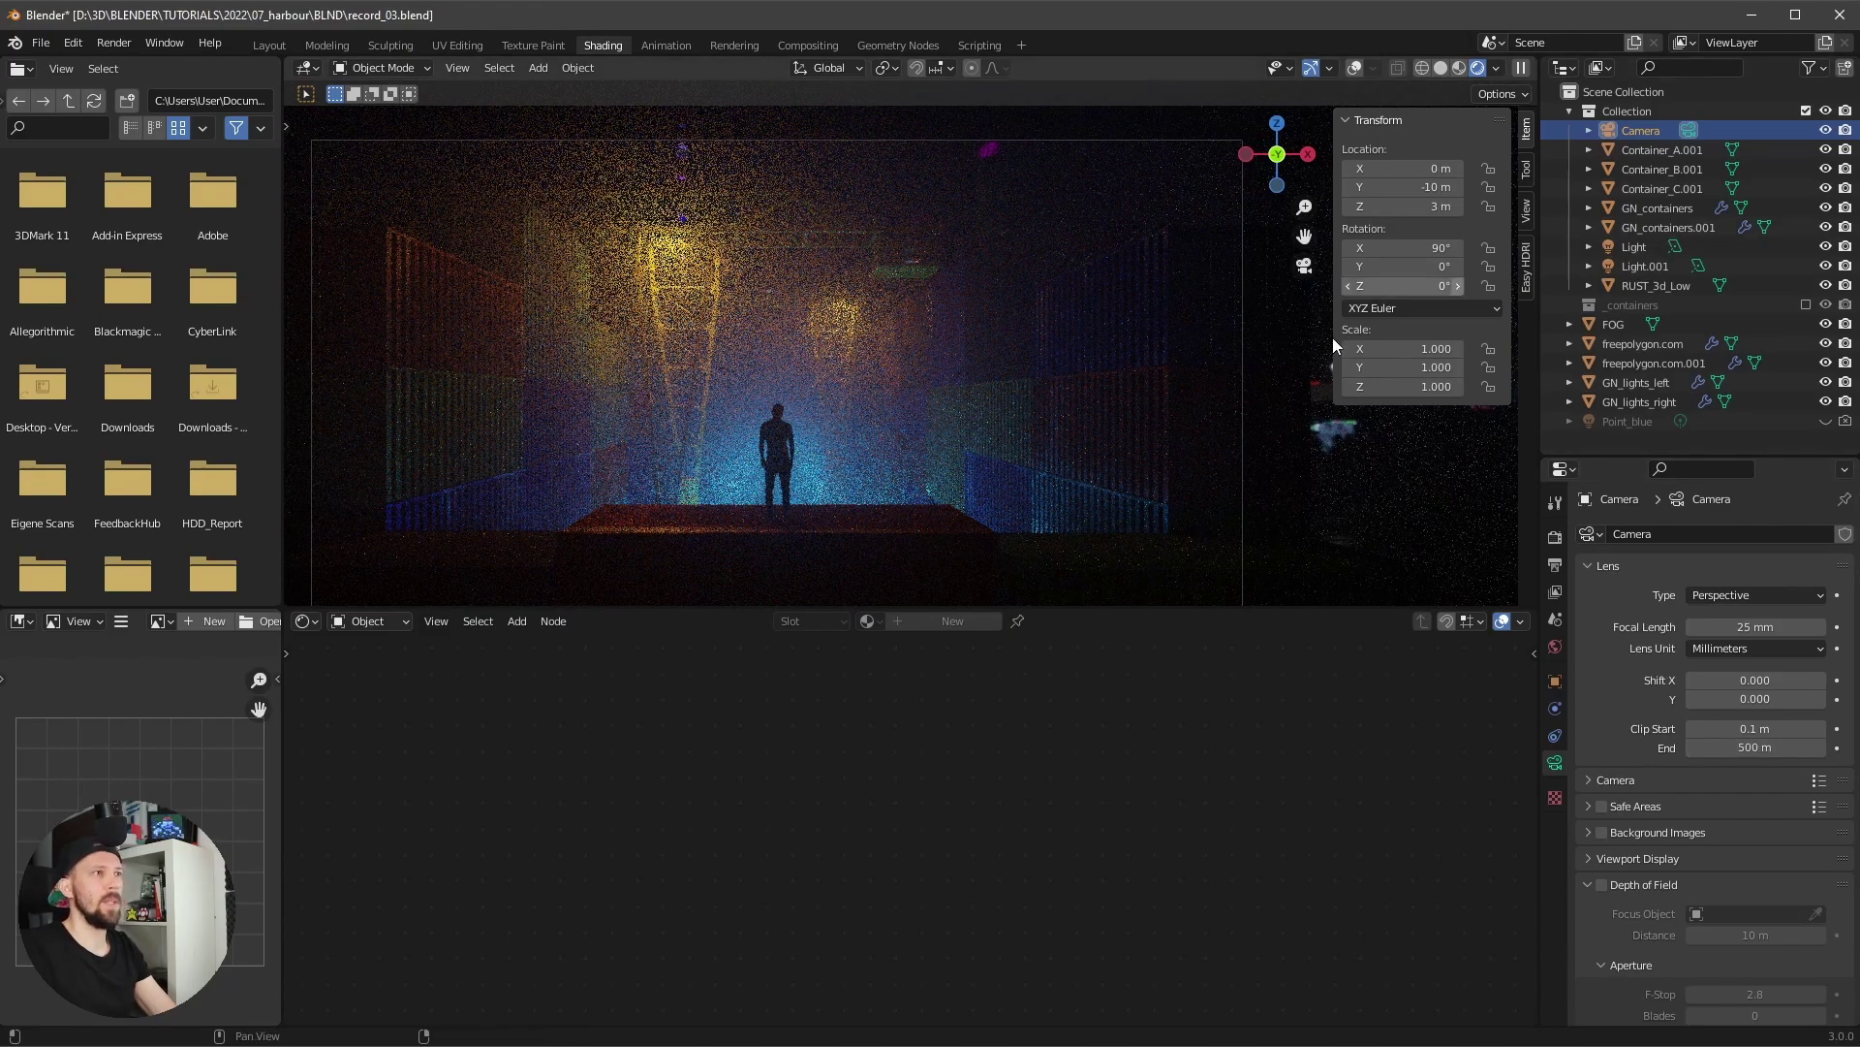
- In the FOG object's M_fog node area, annotate a horizontal dividing line below the nodes and handwrite "Eevee" above it
left_click(1629, 323)
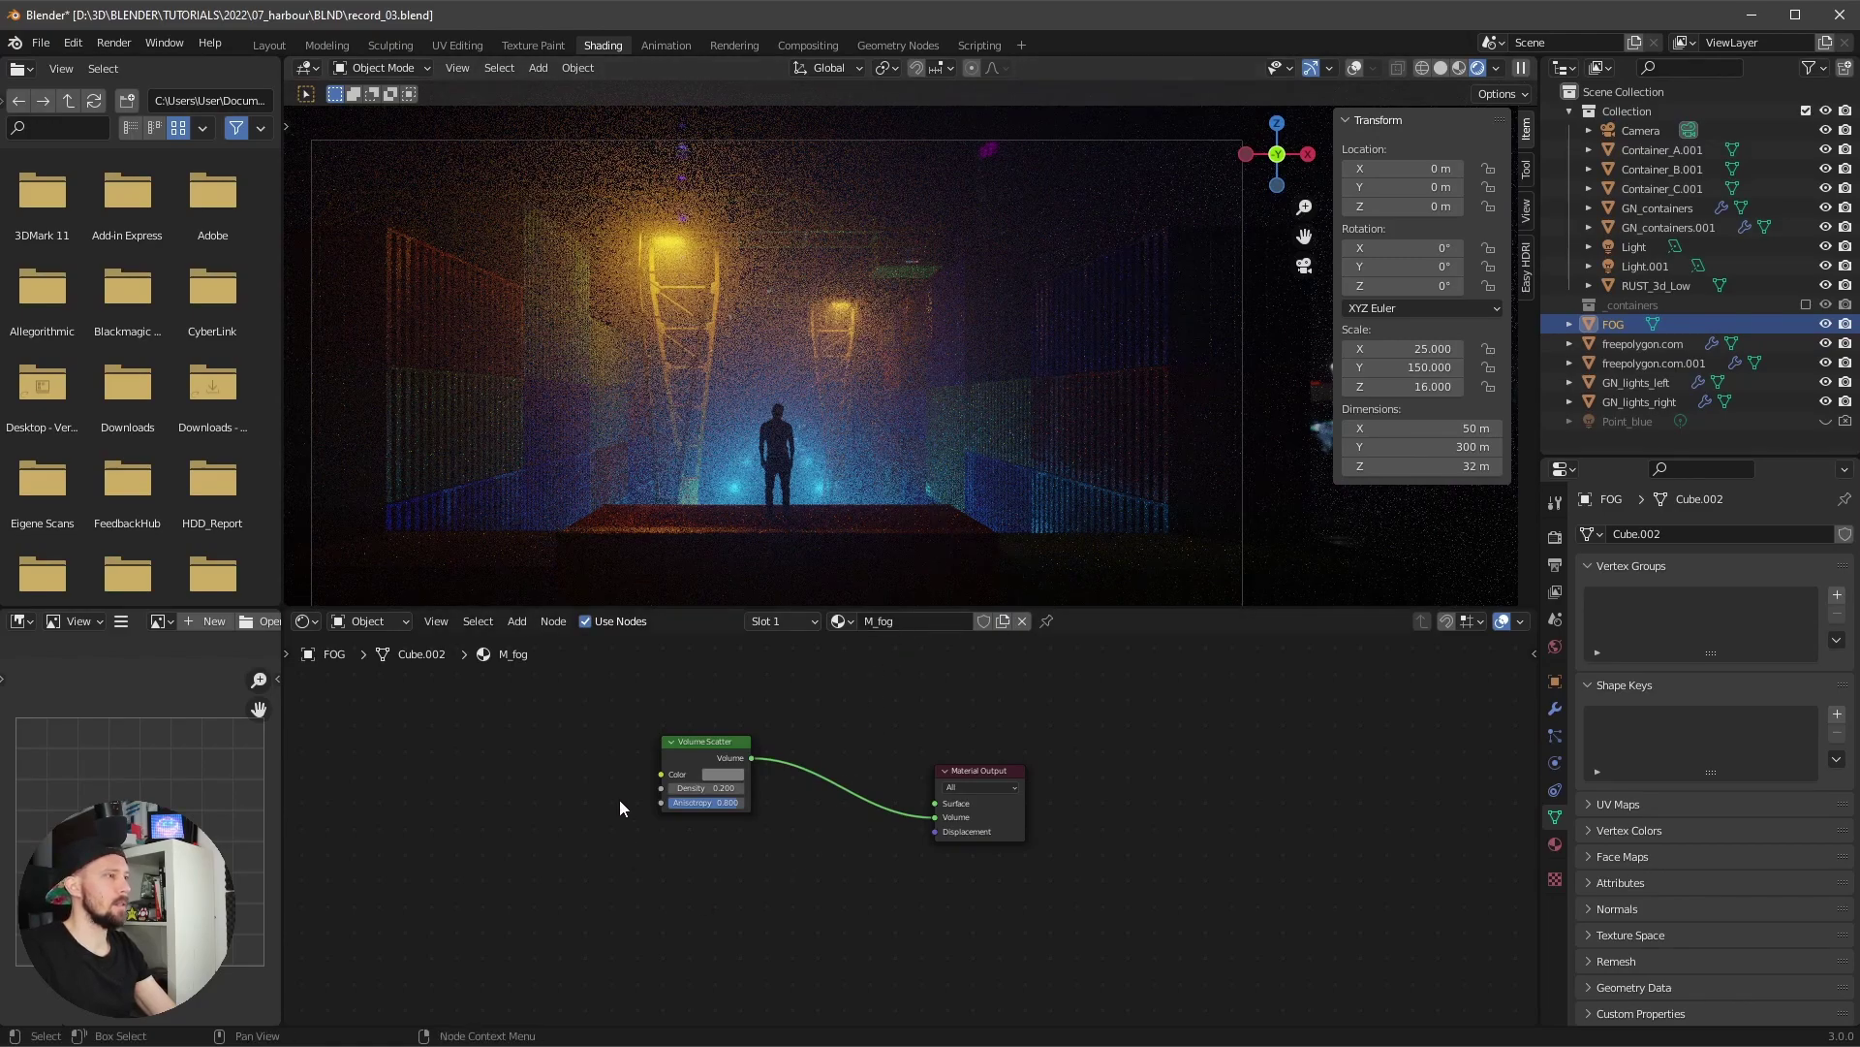
key("n")
key("n")
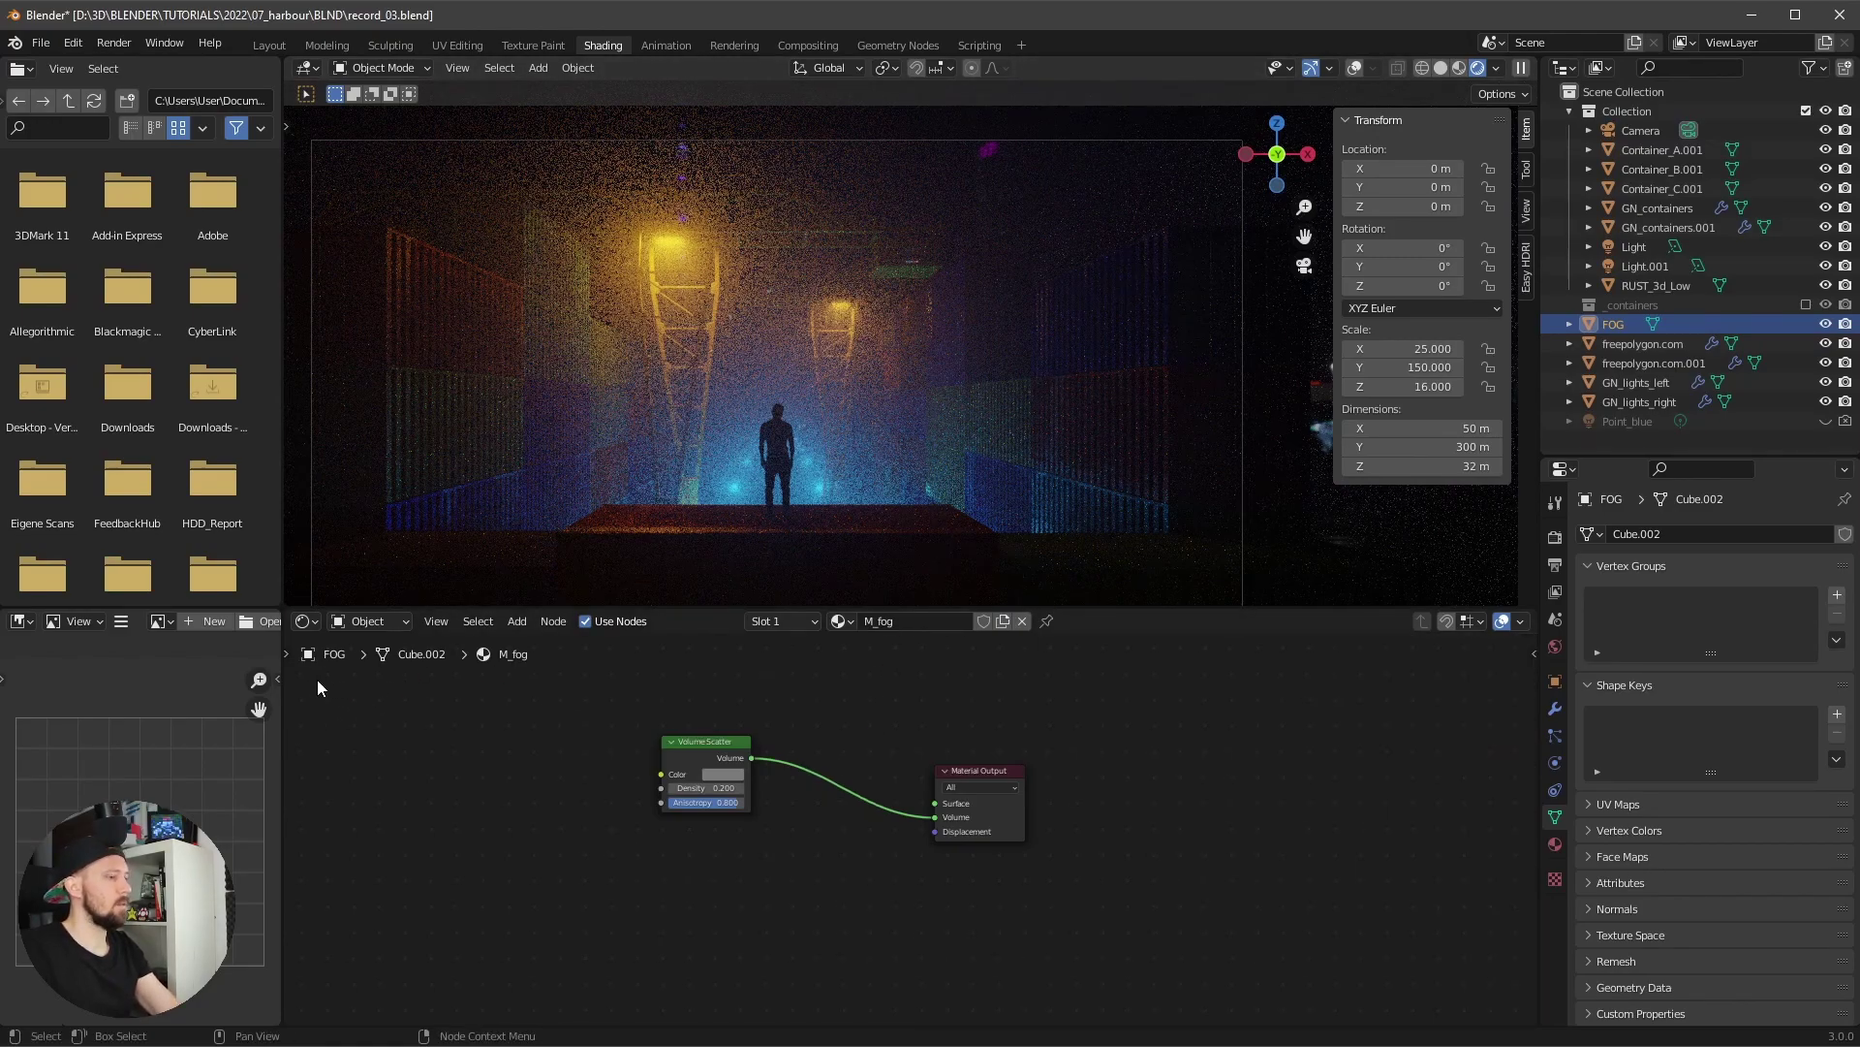
key("t")
left_click(312, 698)
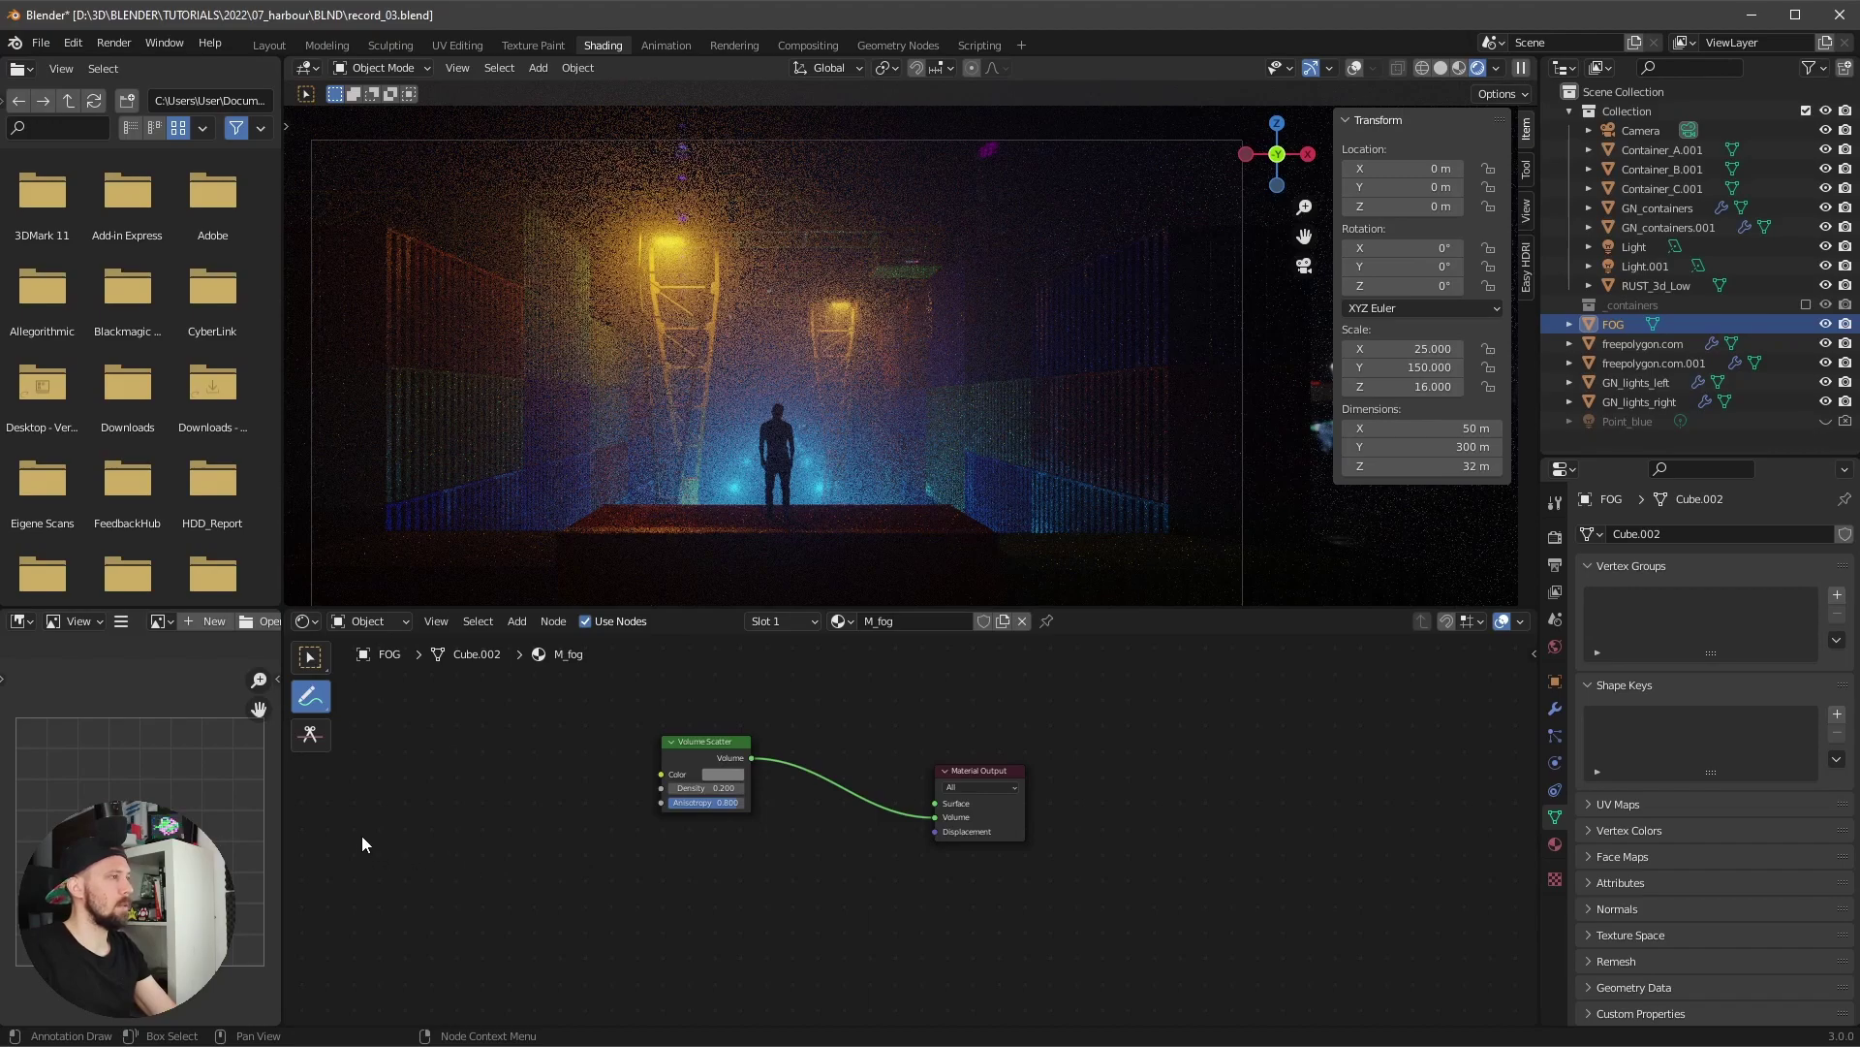
left_click_drag(359, 834, 879, 831)
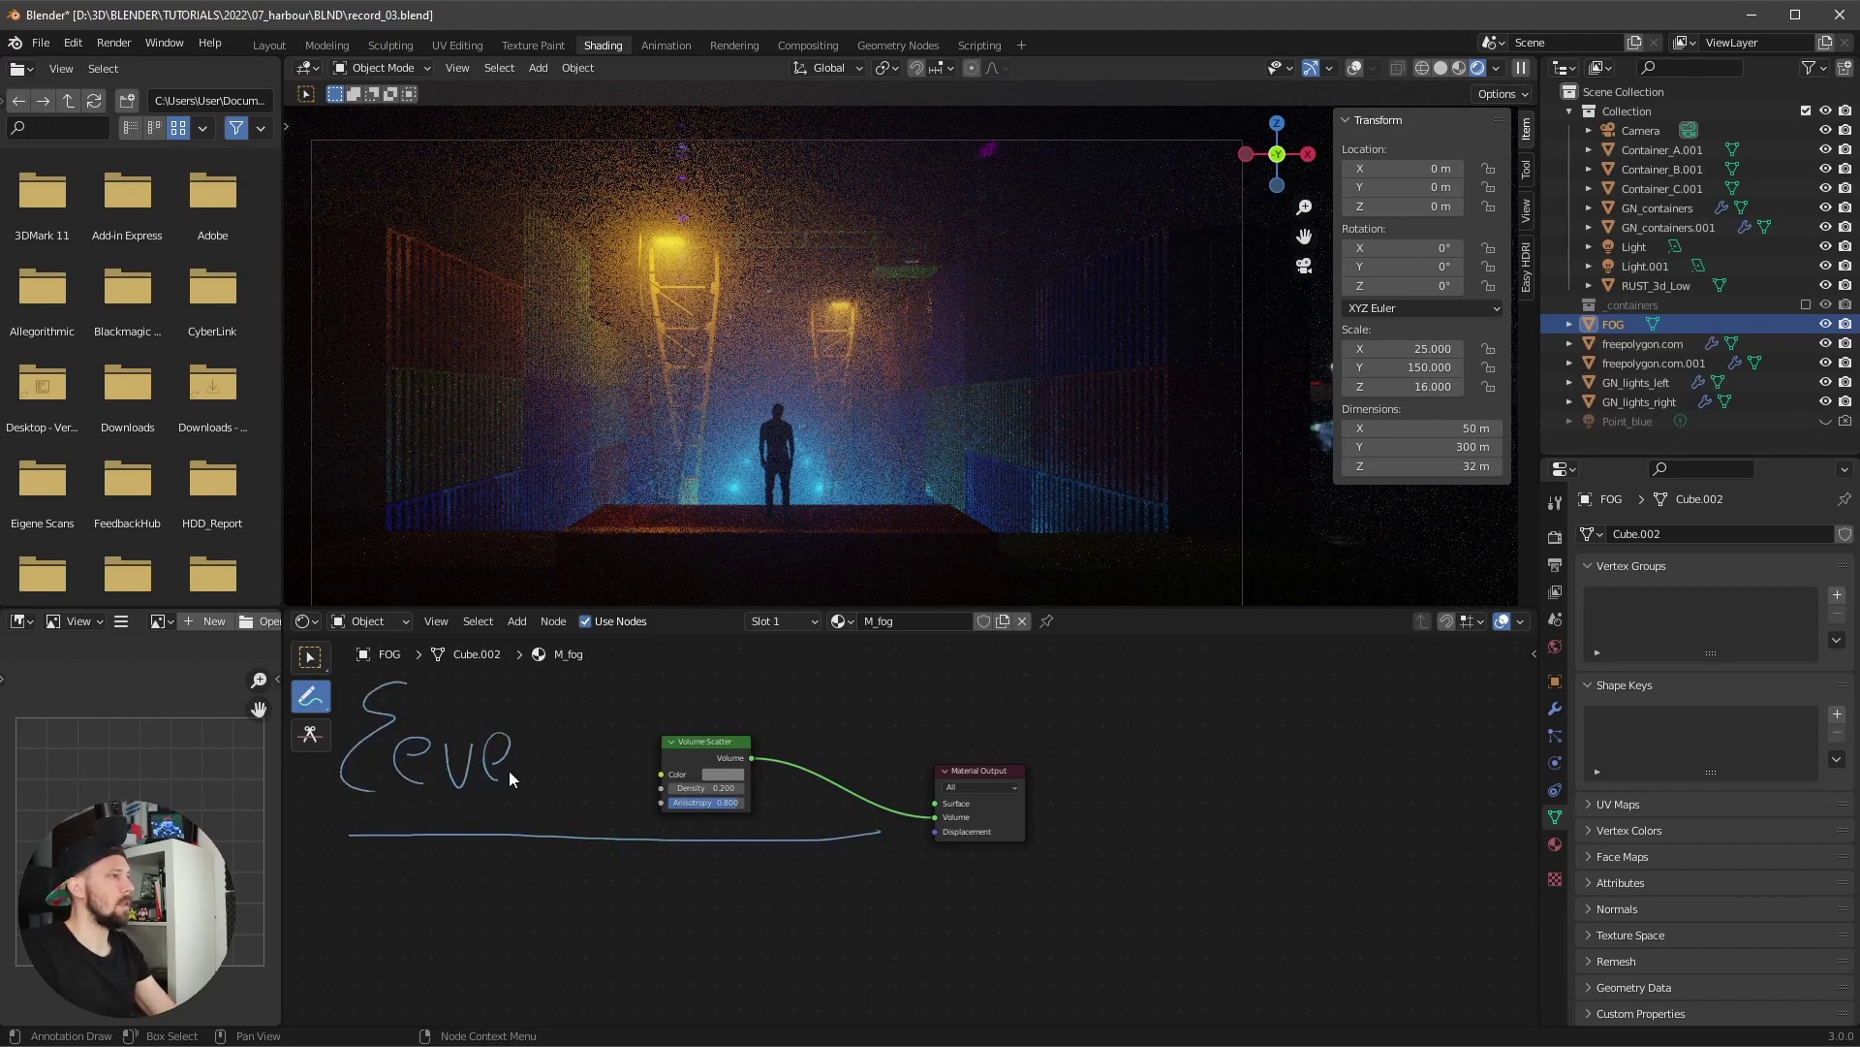
left_click_drag(519, 765, 533, 783)
- Handwrite the annotation "Cycles" below the dividing line
middle_click_drag(404, 948, 590, 852)
mouse_move(490, 790)
left_mouse_down()
mouse_move(489, 880)
mouse_move(531, 859)
left_mouse_up()
left_click_drag(567, 814, 497, 919)
left_click_drag(605, 822, 609, 865)
mouse_move(635, 784)
left_mouse_down()
mouse_move(644, 870)
mouse_move(690, 869)
left_mouse_up()
left_click_drag(736, 819, 696, 875)
- Duplicate the Volume Scatter node beside the "Cycles" annotation and connect the copy's Volume output to the Material Output's Volume input
key("w")
key("shift+d")
left_click(922, 814)
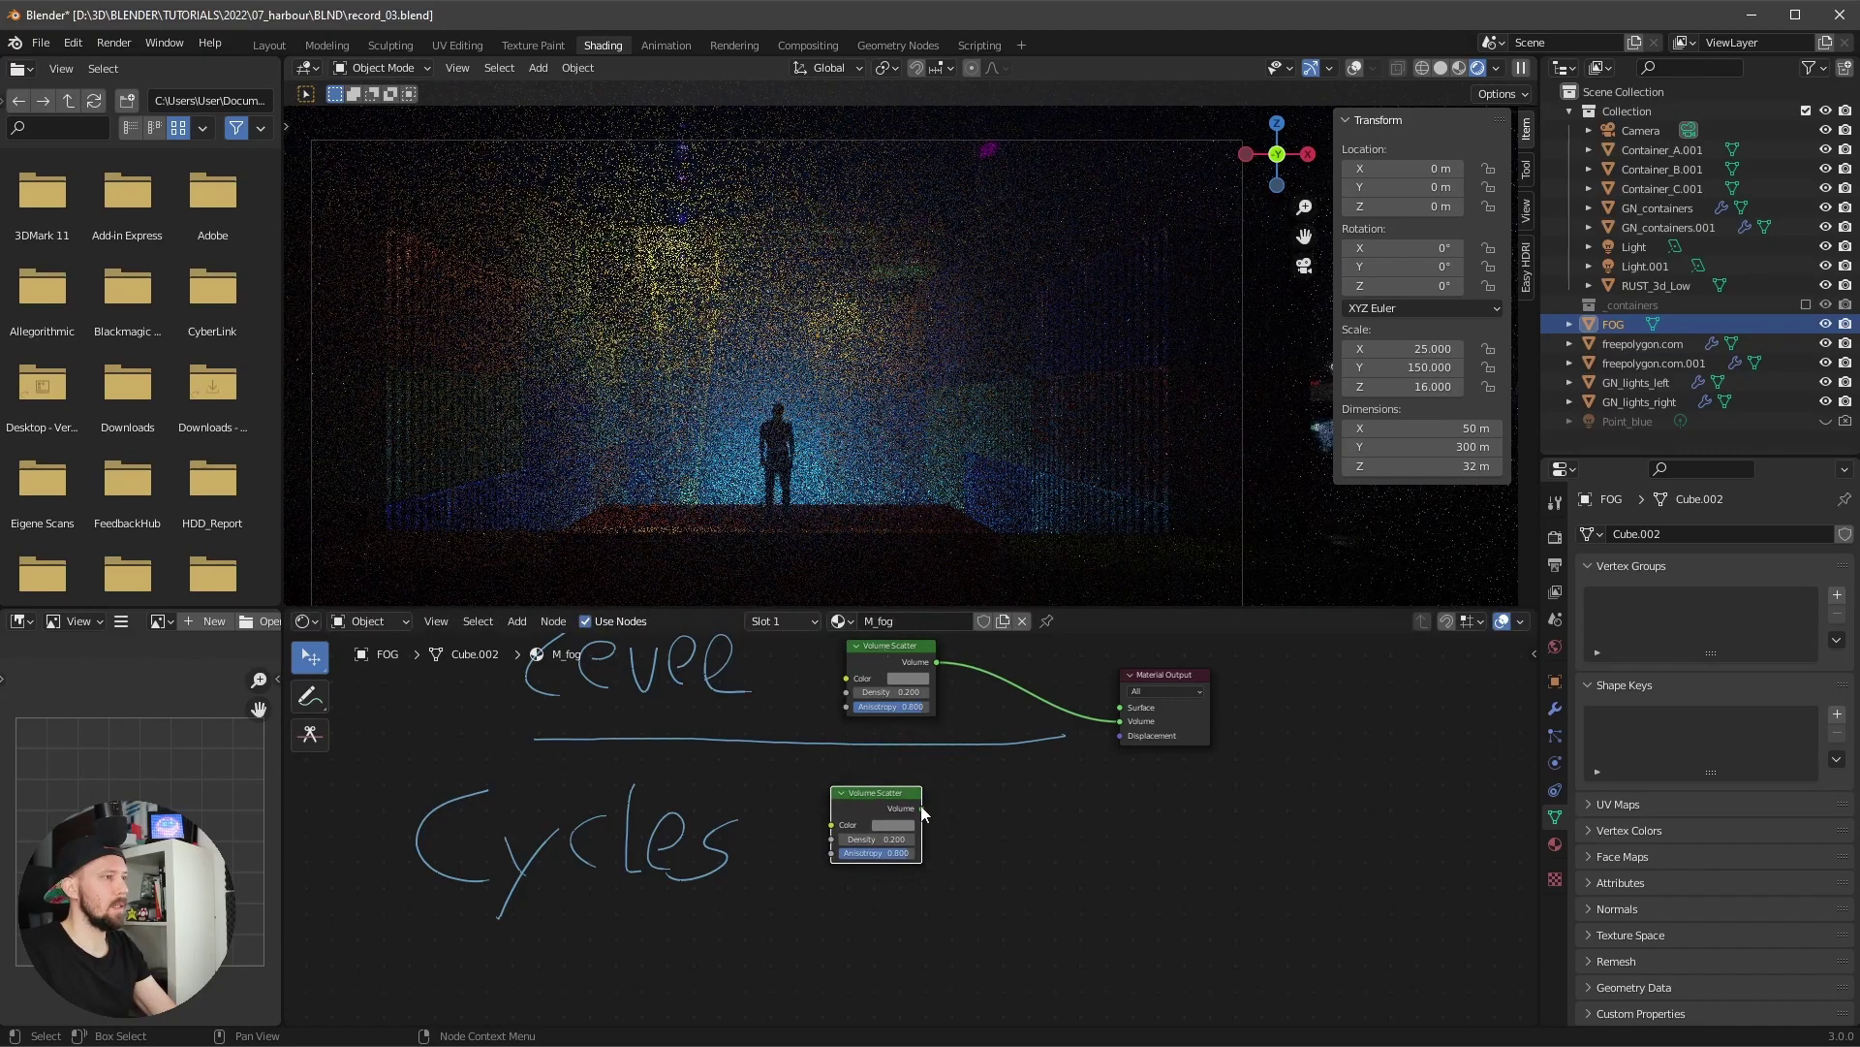
left_click_drag(922, 809, 1120, 722)
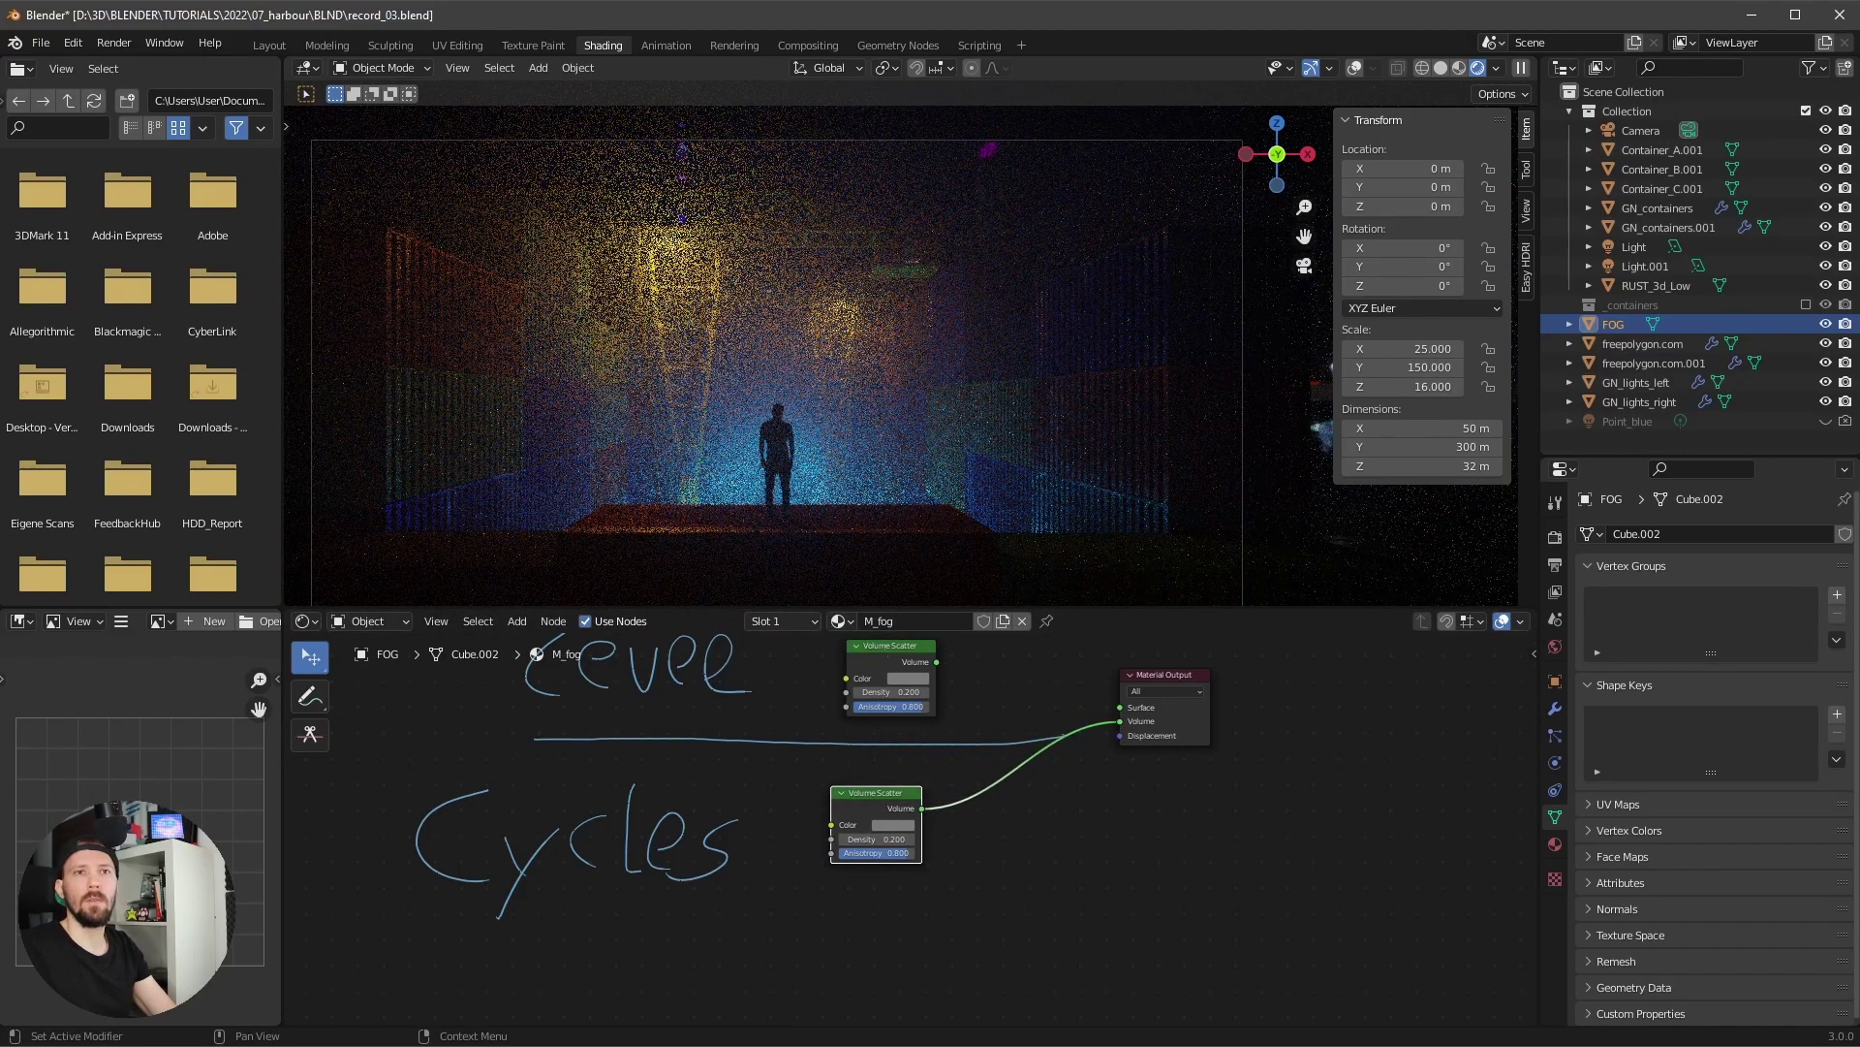
- Set the density of the Cycles Volume Scatter node to 0.05
scroll(908, 830, "up", 2)
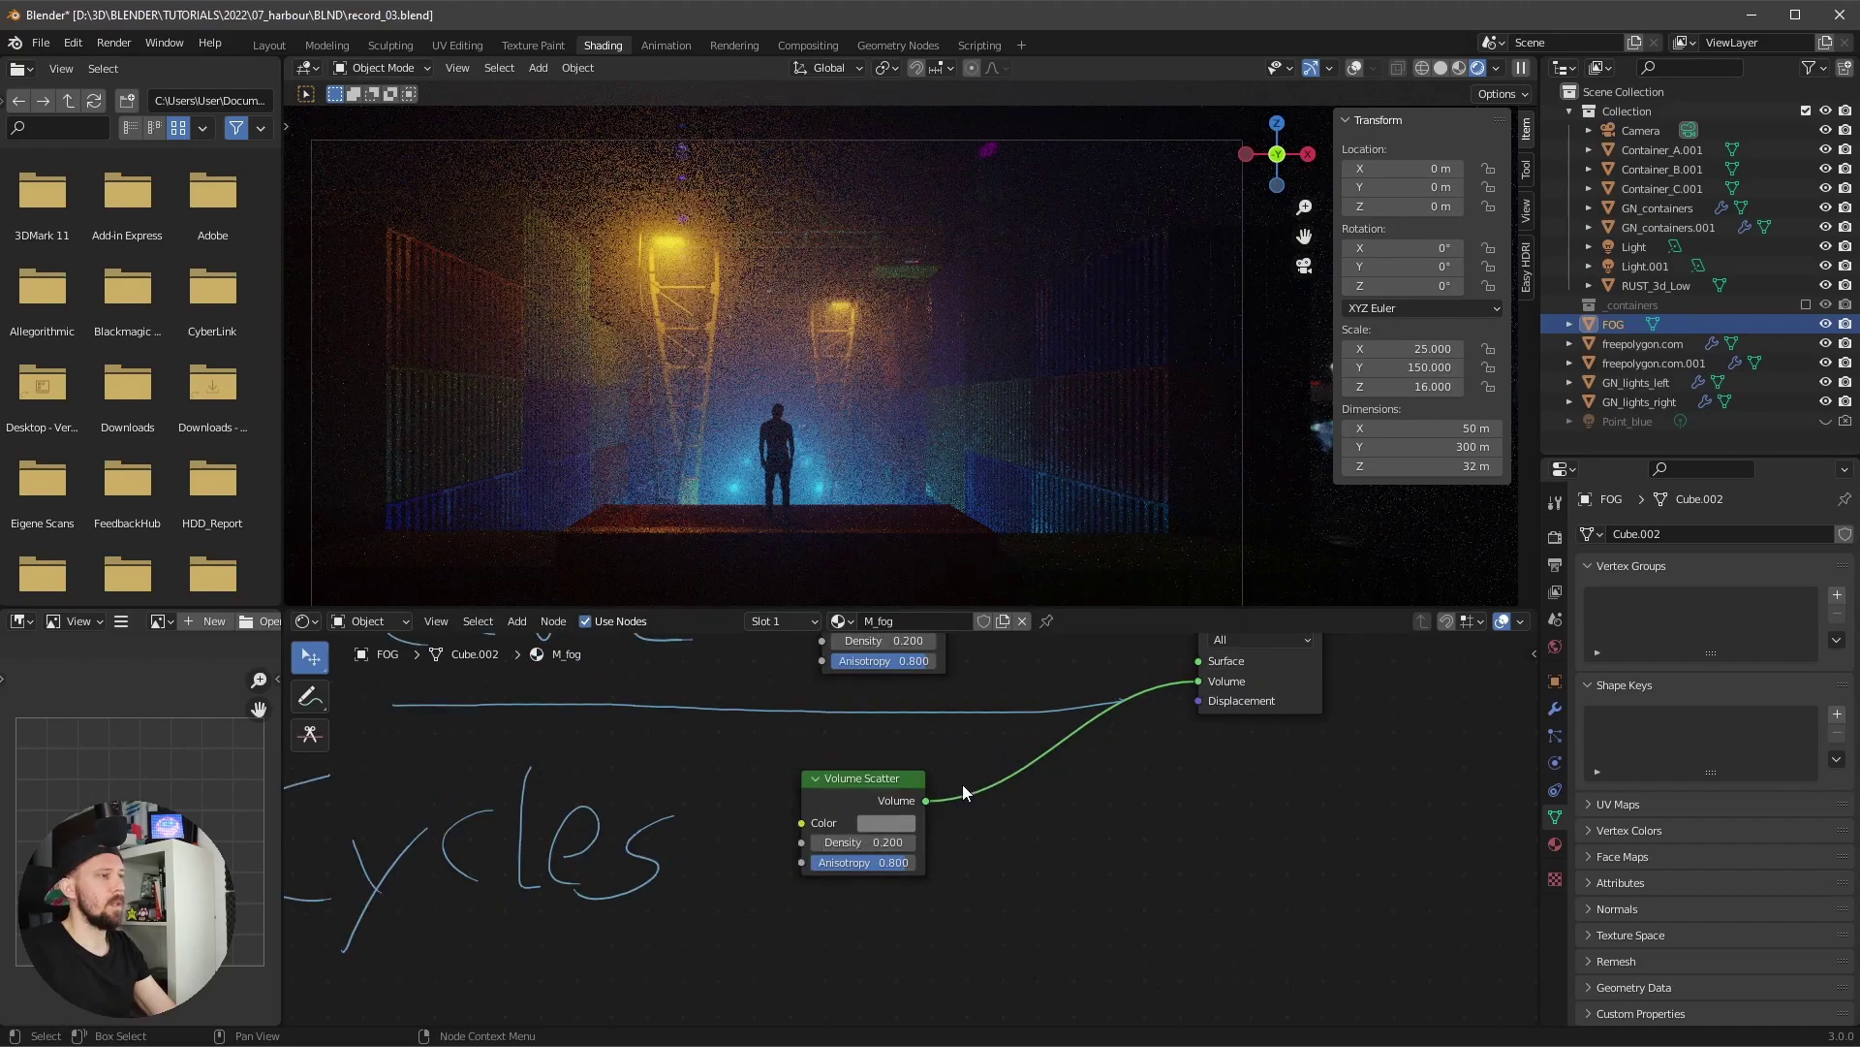
left_click(892, 839)
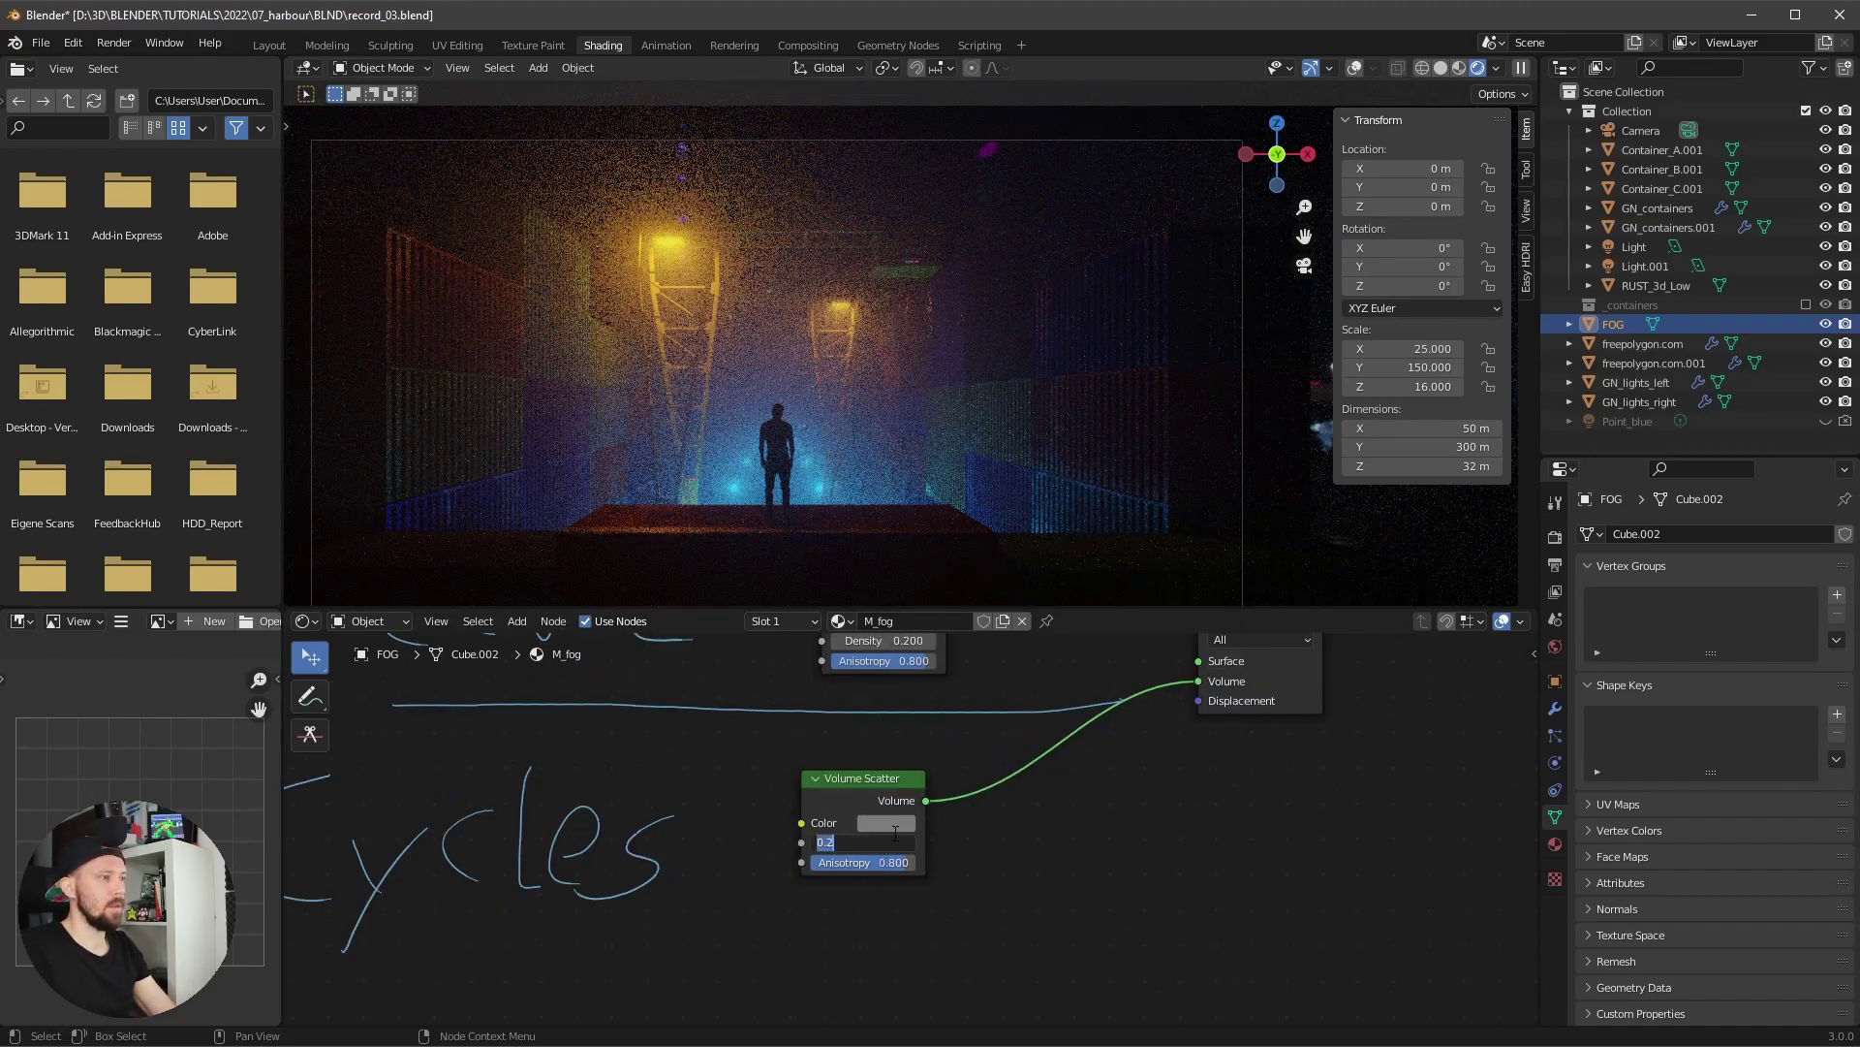
key("BackSpace")
type(".0")
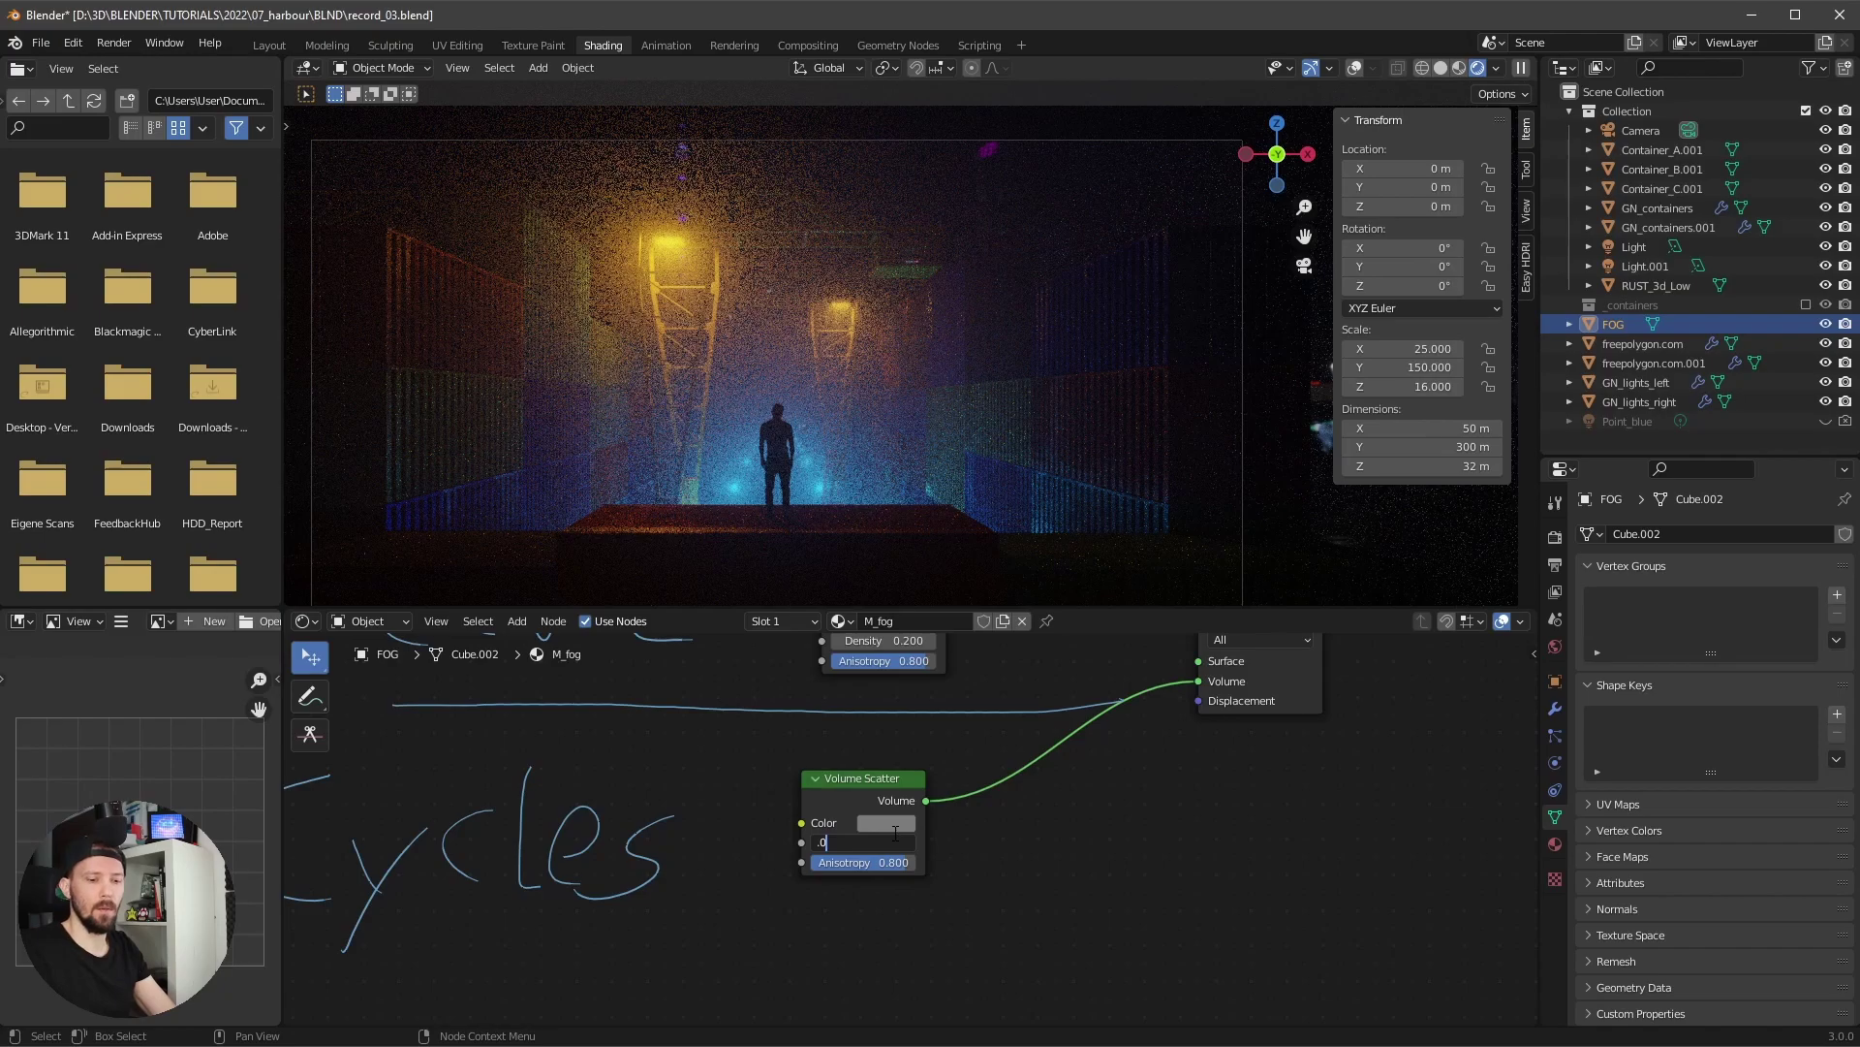
type("5")
key("Return")
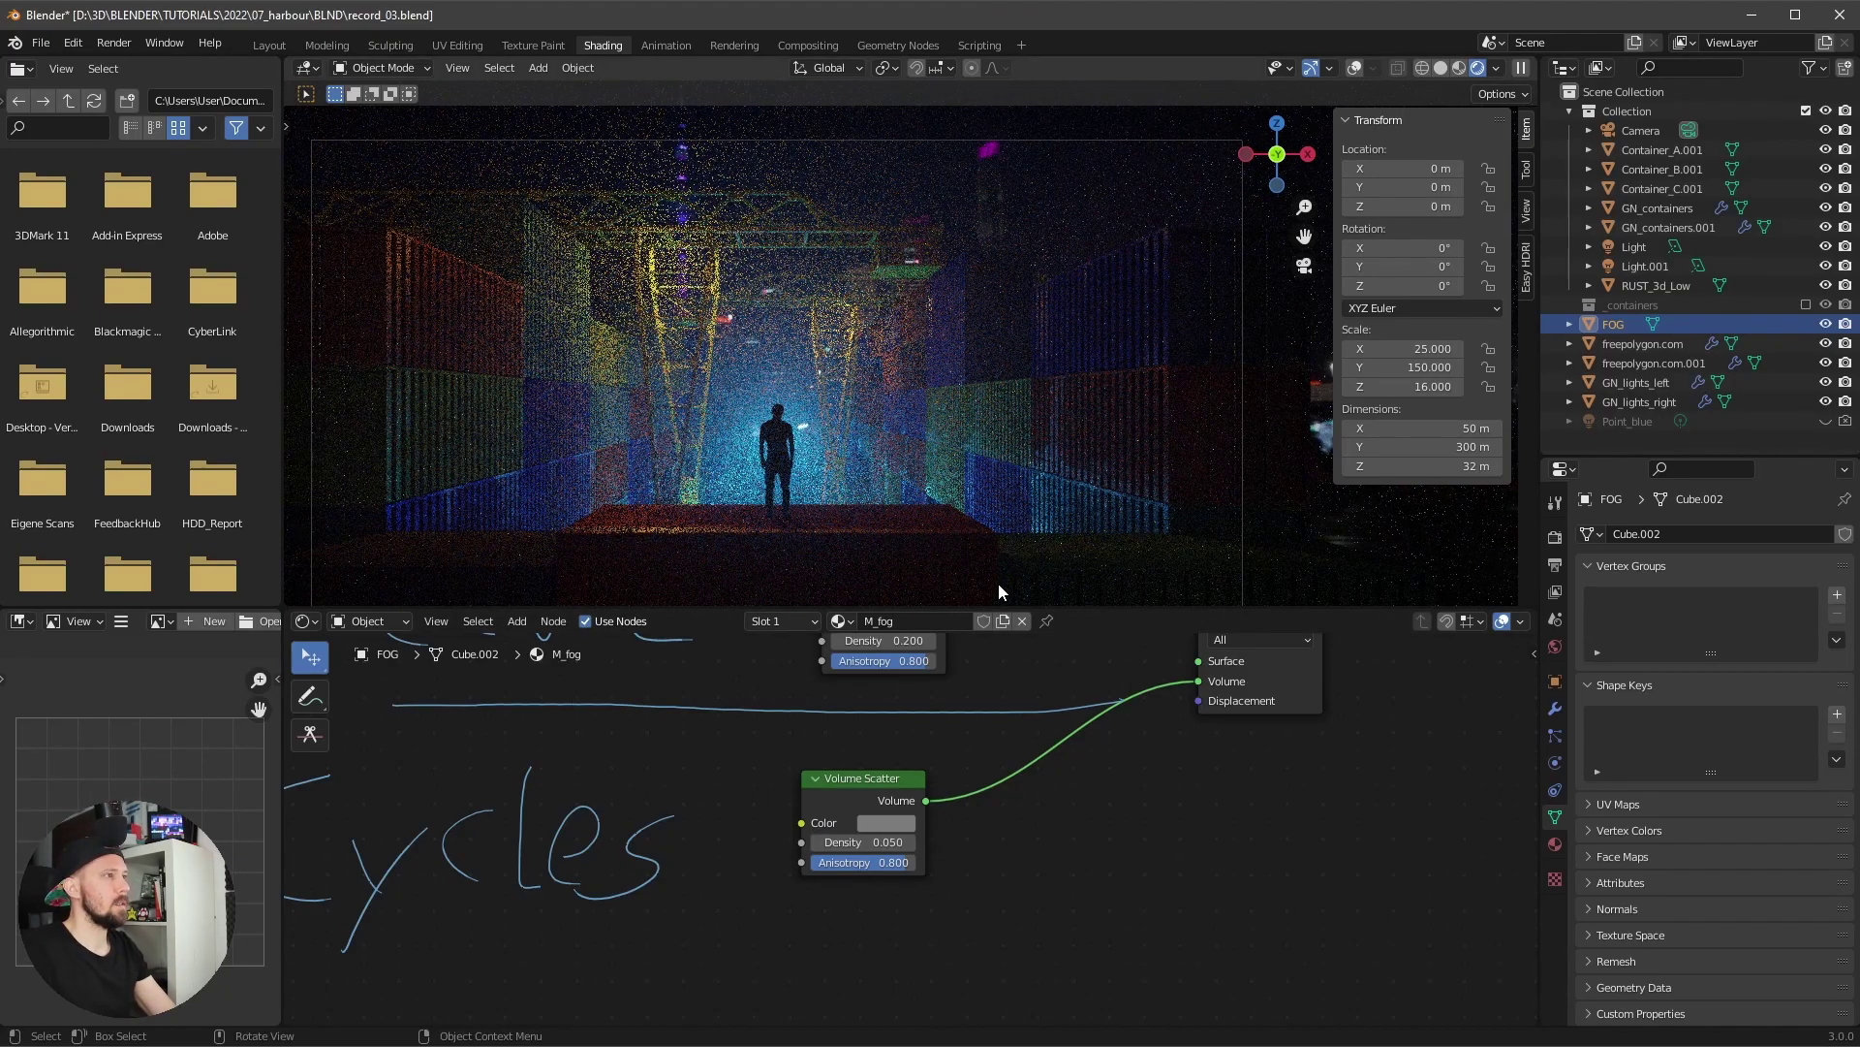